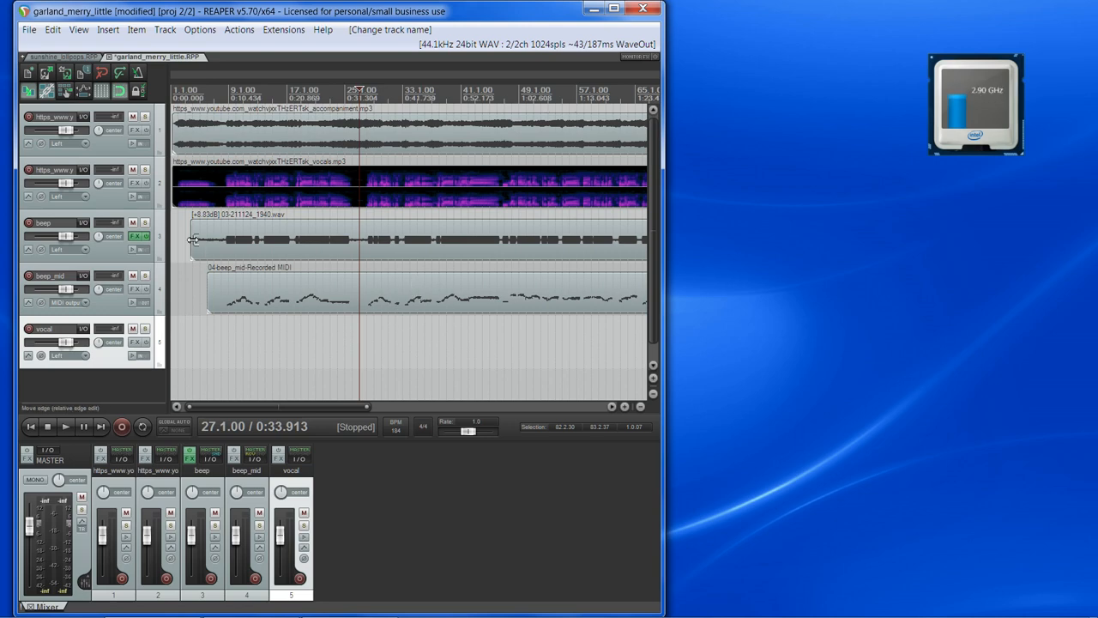
Enlarge the height of the vocals track and examine its spectrogram at the first sung phrases around measure 9
{"action": "left_click_drag", "start_coordinate": [137, 209], "coordinate": [163, 334]}
{"action": "scroll", "coordinate": [308, 274], "scroll_direction": "up", "scroll_amount": 3}
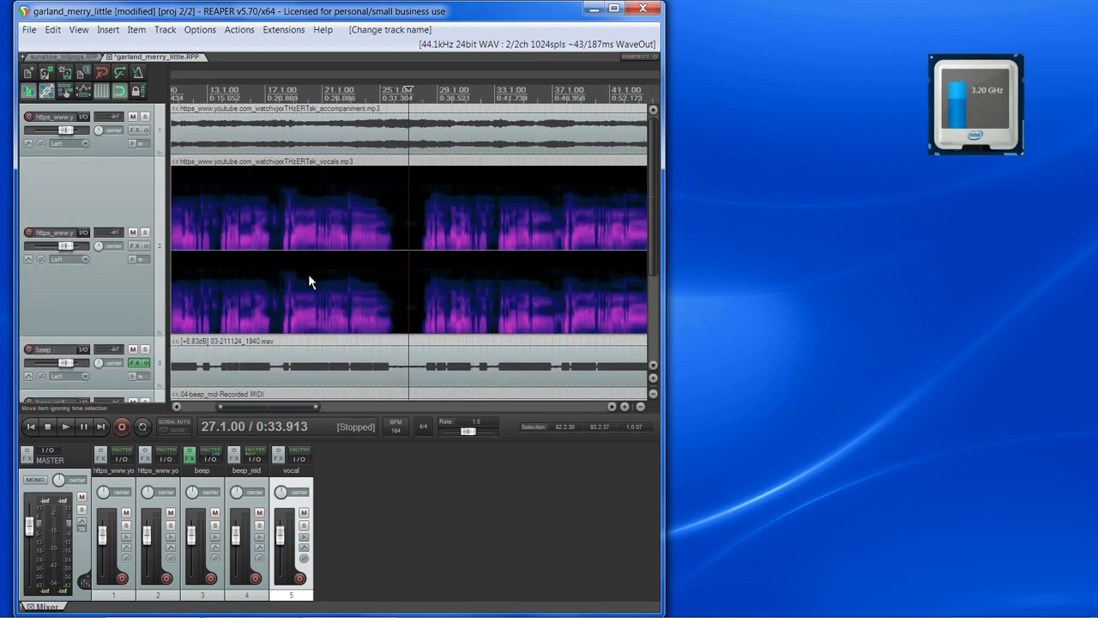
{"action": "scroll", "coordinate": [314, 285], "scroll_direction": "down", "scroll_amount": 2}
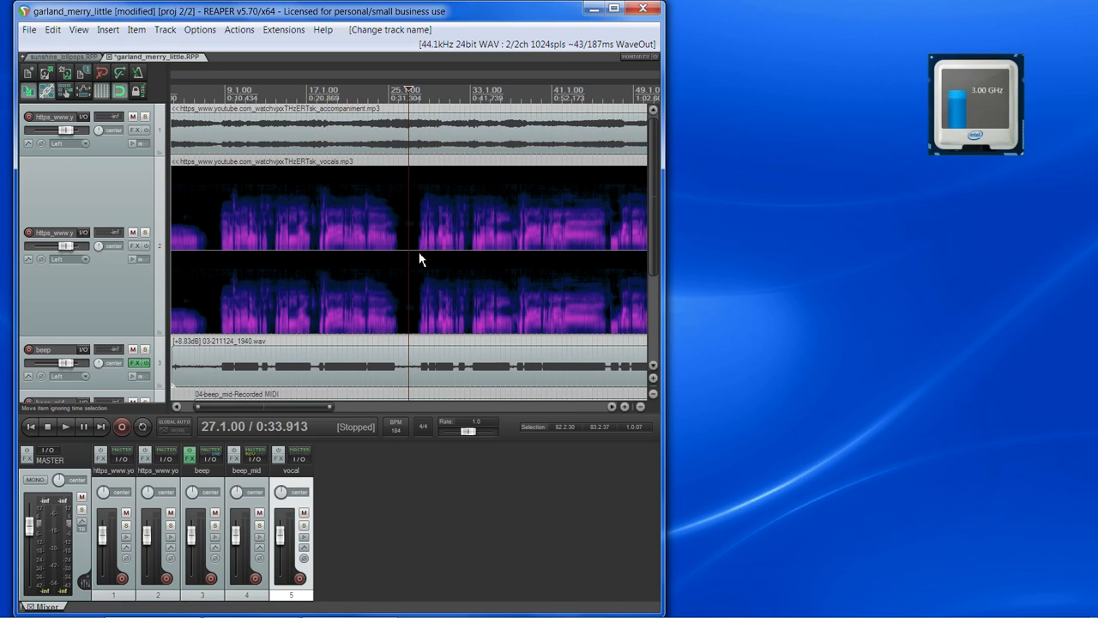
{"action": "scroll", "coordinate": [421, 251], "scroll_direction": "up", "scroll_amount": 3}
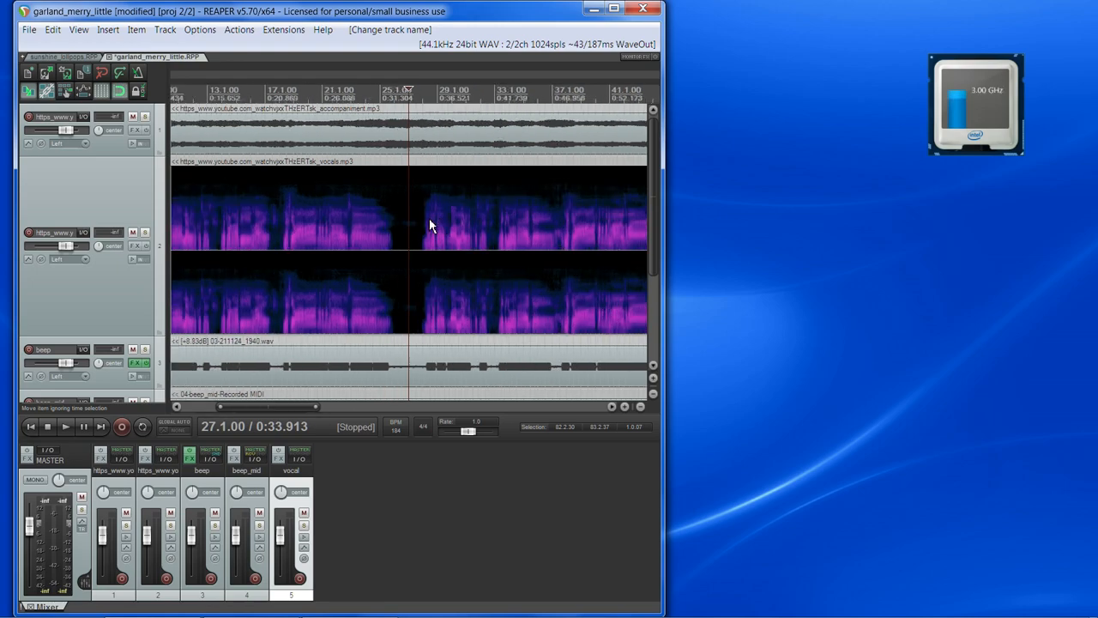
{"action": "scroll", "coordinate": [429, 225], "scroll_direction": "up", "scroll_amount": 2}
{"action": "left_click_drag", "start_coordinate": [280, 404], "coordinate": [230, 407]}
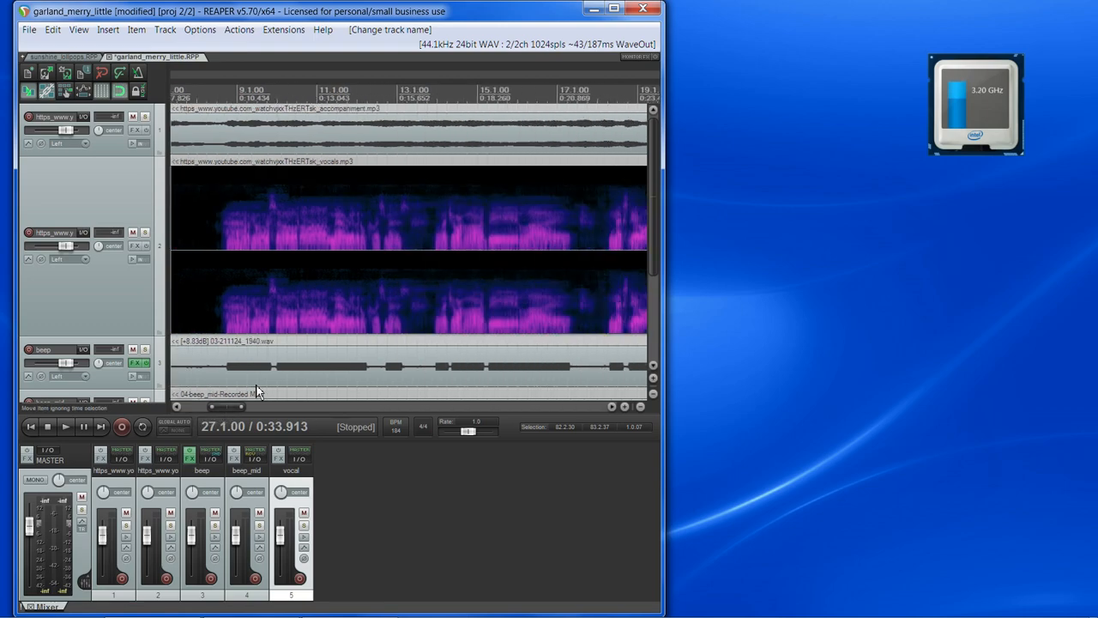
Turn the vocals item's spectrogram display off and back on
{"action": "right_click", "coordinate": [361, 285]}
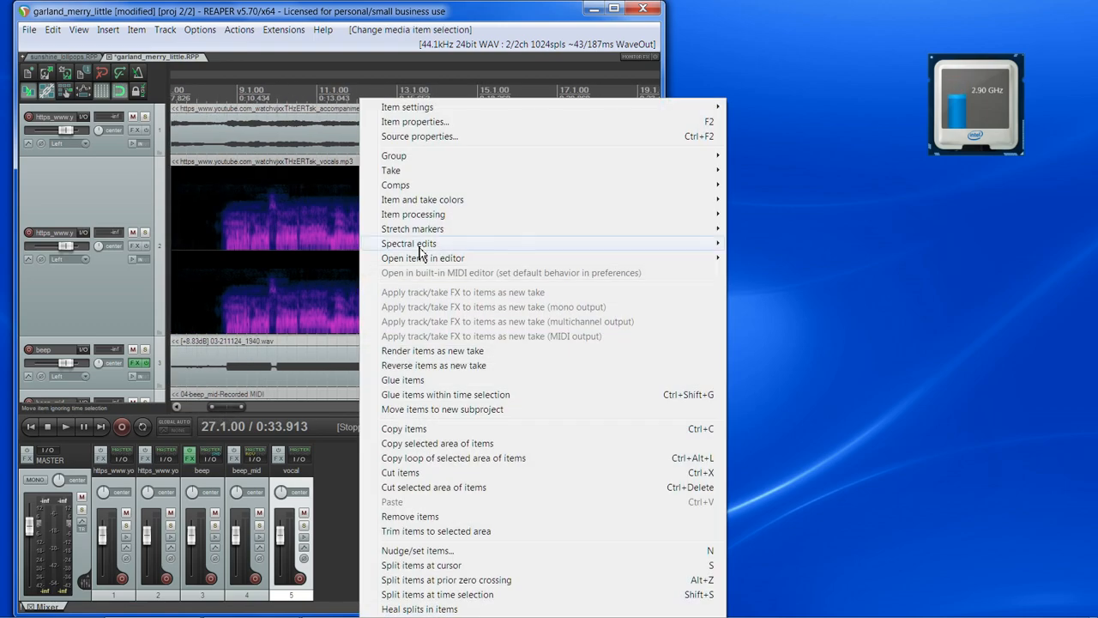
{"action": "mouse_move", "coordinate": [422, 245]}
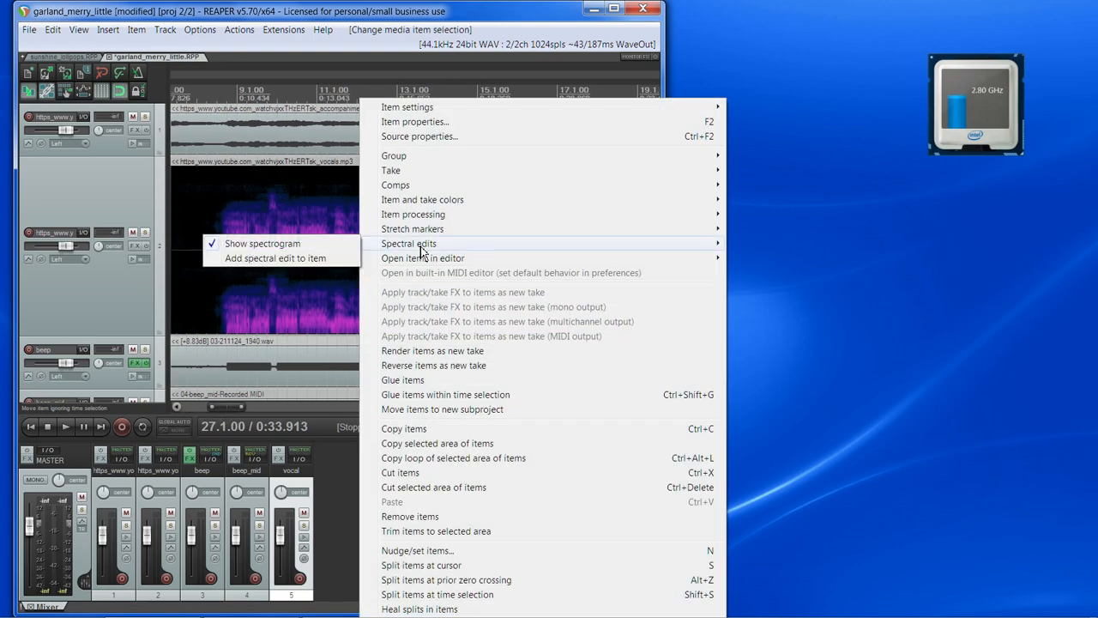
{"action": "left_click", "coordinate": [313, 247]}
{"action": "right_click", "coordinate": [314, 247]}
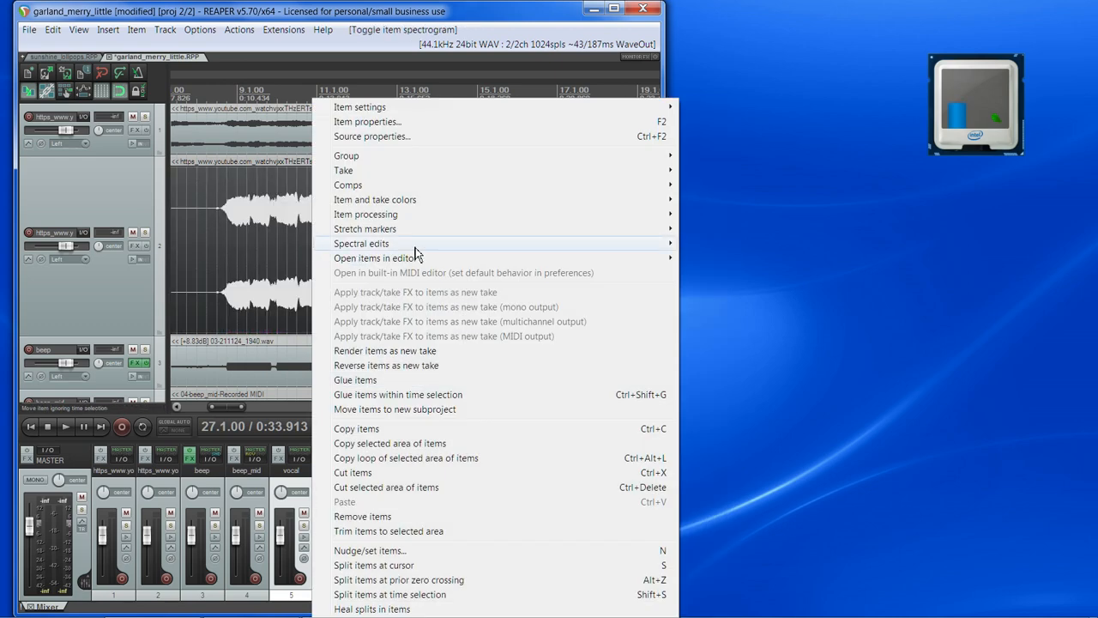
{"action": "mouse_move", "coordinate": [321, 245]}
{"action": "left_click", "coordinate": [284, 246]}
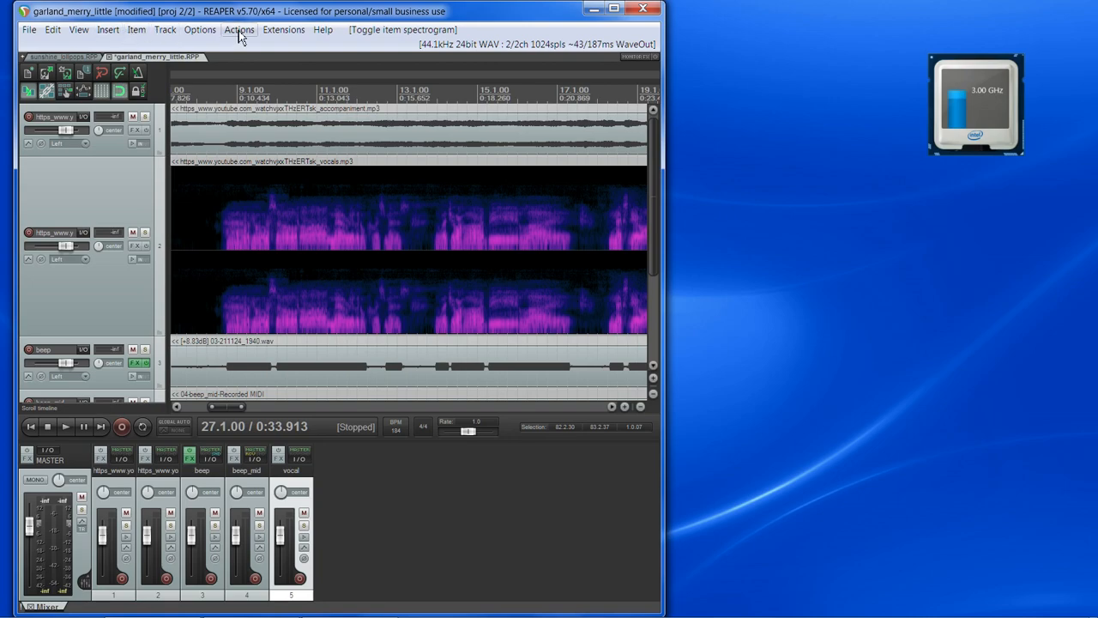
Adjust the display gain slightly in the Peaks Display Settings and close the dialog
{"action": "left_click", "coordinate": [204, 31]}
{"action": "mouse_move", "coordinate": [158, 375]}
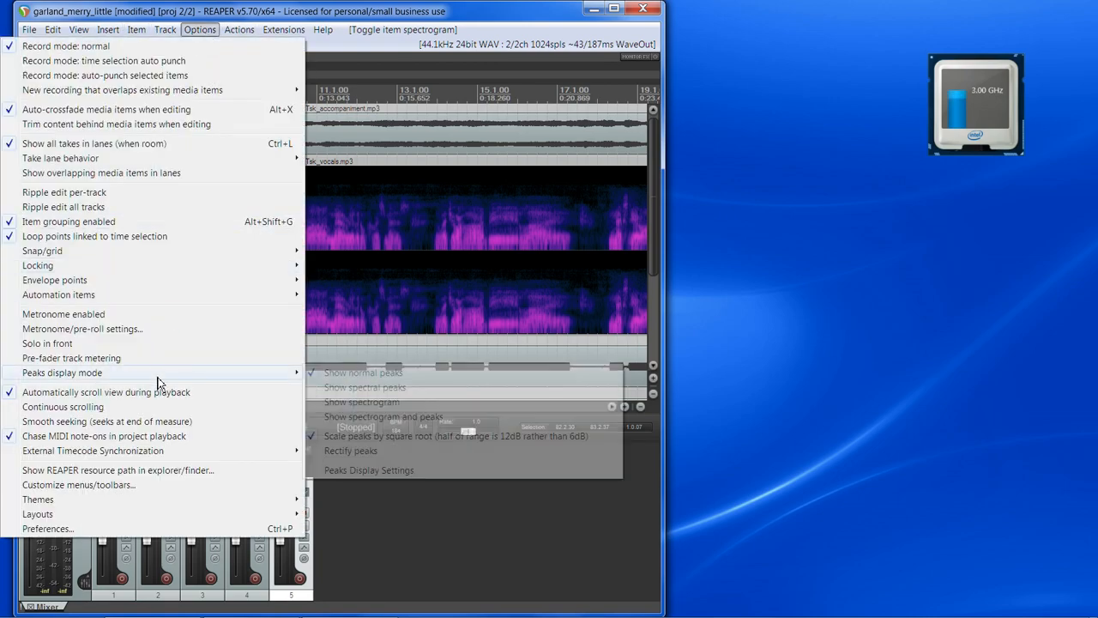
{"action": "left_click", "coordinate": [387, 470]}
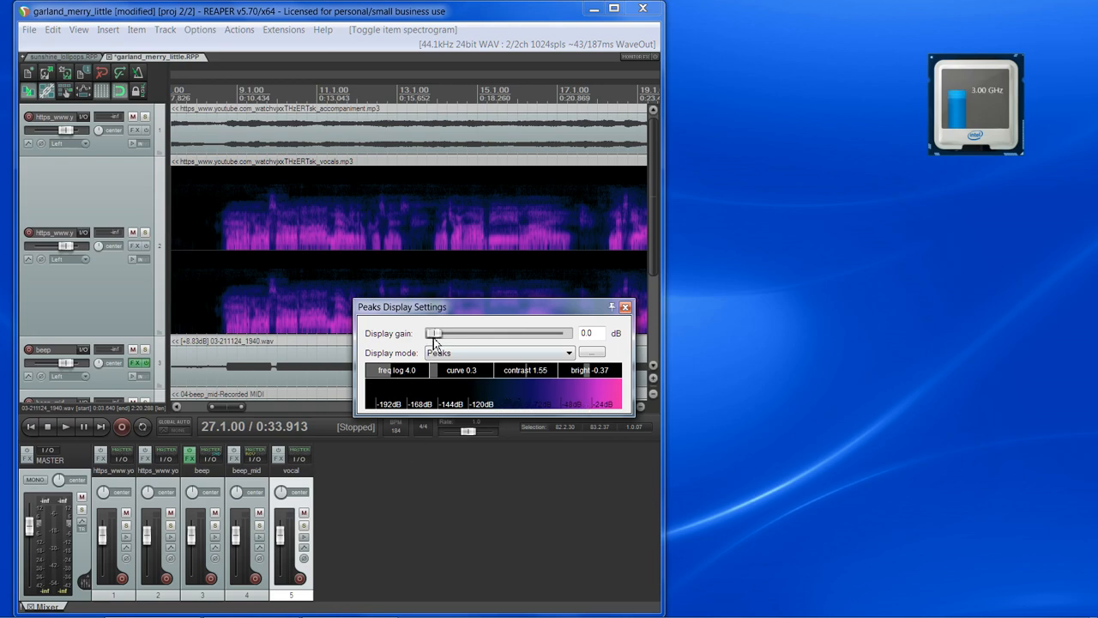
{"action": "mouse_move", "coordinate": [434, 334]}
{"action": "left_mouse_down"}
{"action": "mouse_move", "coordinate": [461, 330]}
{"action": "mouse_move", "coordinate": [438, 334]}
{"action": "left_mouse_up"}
{"action": "left_click", "coordinate": [625, 306]}
Lower the playback rate to 0.8125
{"action": "scroll", "coordinate": [302, 299], "scroll_direction": "up", "scroll_amount": 1}
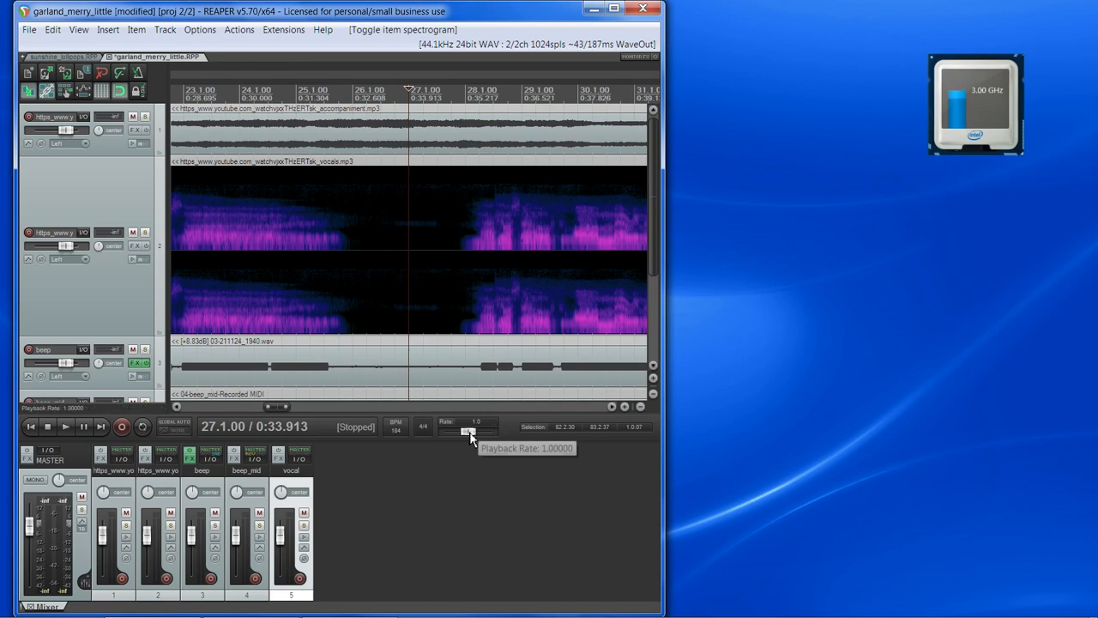
{"action": "left_click_drag", "start_coordinate": [470, 432], "coordinate": [464, 433]}
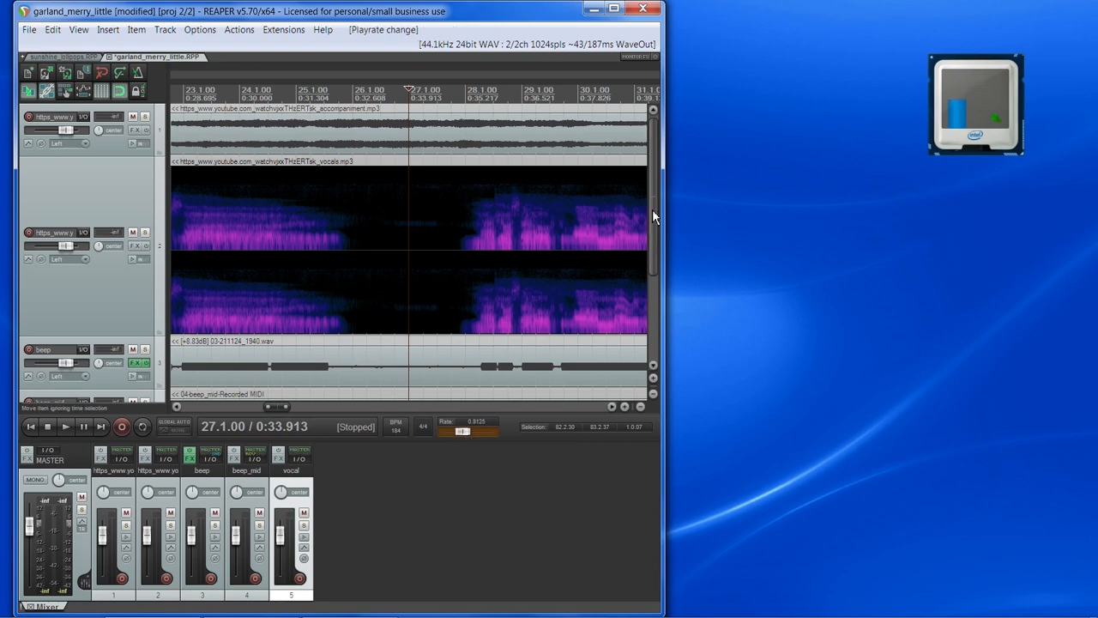
Place the edit cursor at 8.1.00 ahead of the first sung phrase and compare the beep audio with its recorded MIDI
{"action": "left_click_drag", "start_coordinate": [653, 209], "coordinate": [657, 273]}
{"action": "scroll", "coordinate": [256, 425], "scroll_direction": "down", "scroll_amount": 4}
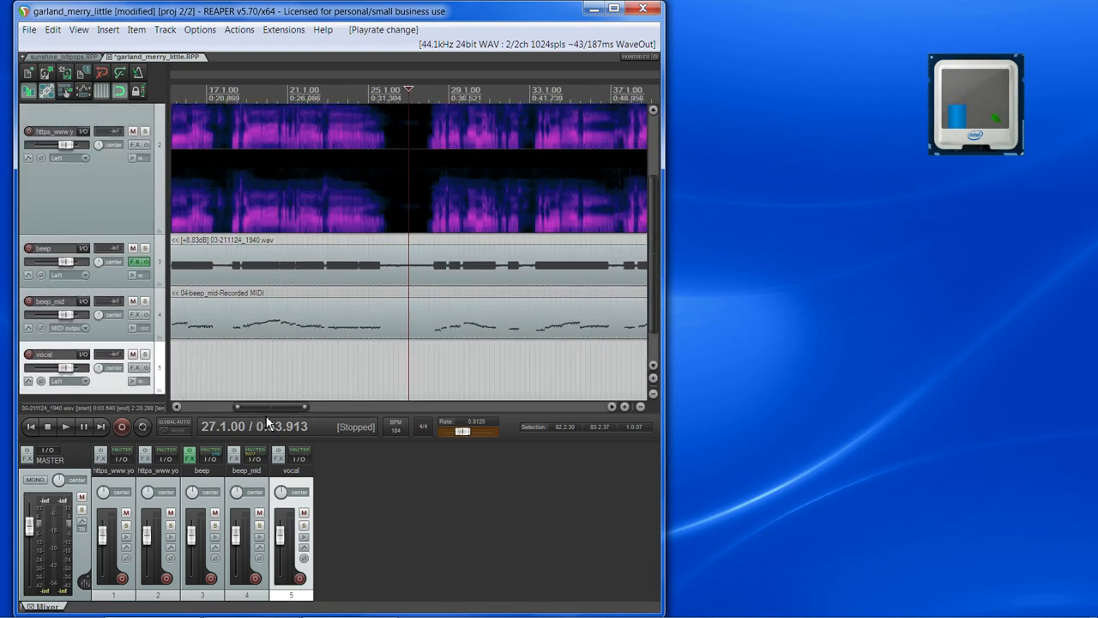
{"action": "left_click_drag", "start_coordinate": [271, 404], "coordinate": [221, 406]}
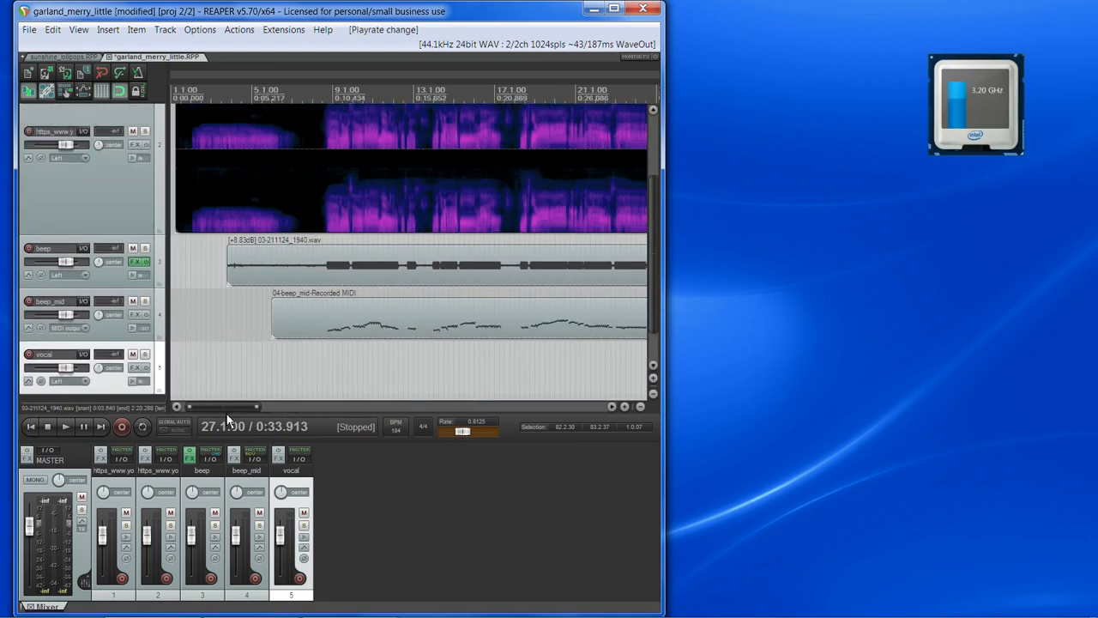
{"action": "left_click", "coordinate": [314, 388]}
{"action": "scroll", "coordinate": [314, 386], "scroll_direction": "up", "scroll_amount": 3}
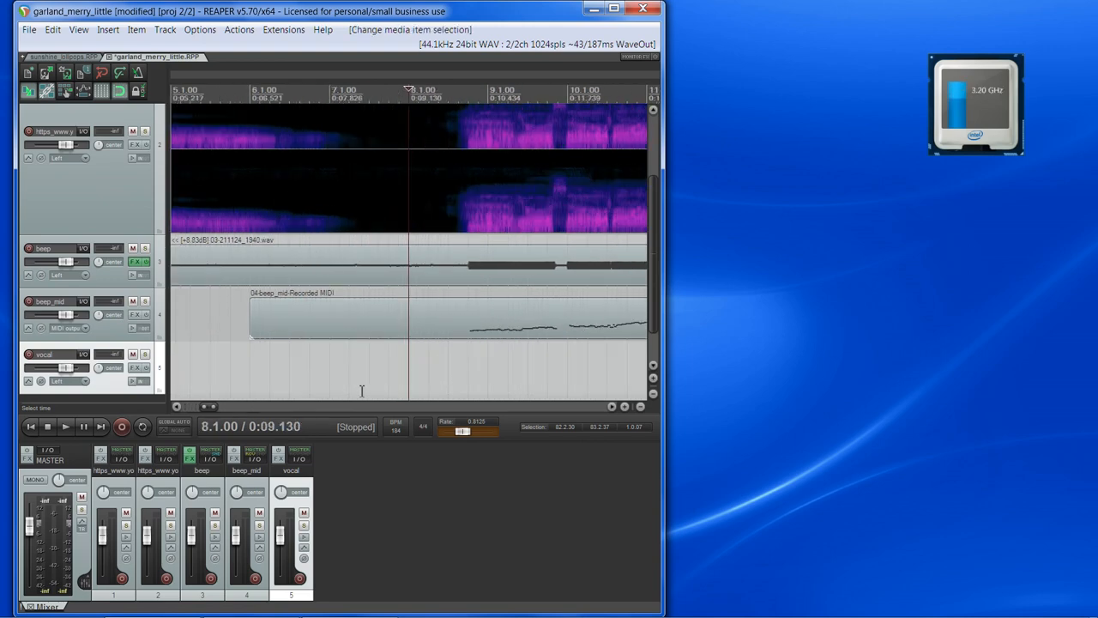
{"action": "scroll", "coordinate": [506, 249], "scroll_direction": "up", "scroll_amount": 2}
{"action": "scroll", "coordinate": [507, 256], "scroll_direction": "up", "scroll_amount": 1}
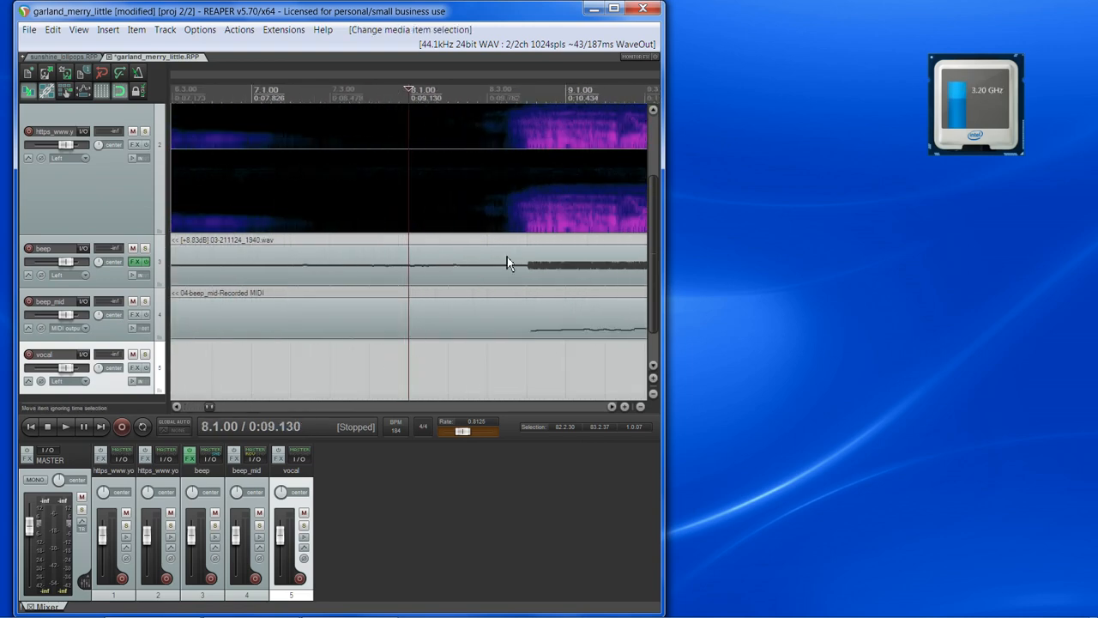
{"action": "scroll", "coordinate": [613, 409], "scroll_direction": "down", "scroll_amount": 3}
{"action": "scroll", "coordinate": [565, 375], "scroll_direction": "down", "scroll_amount": 4}
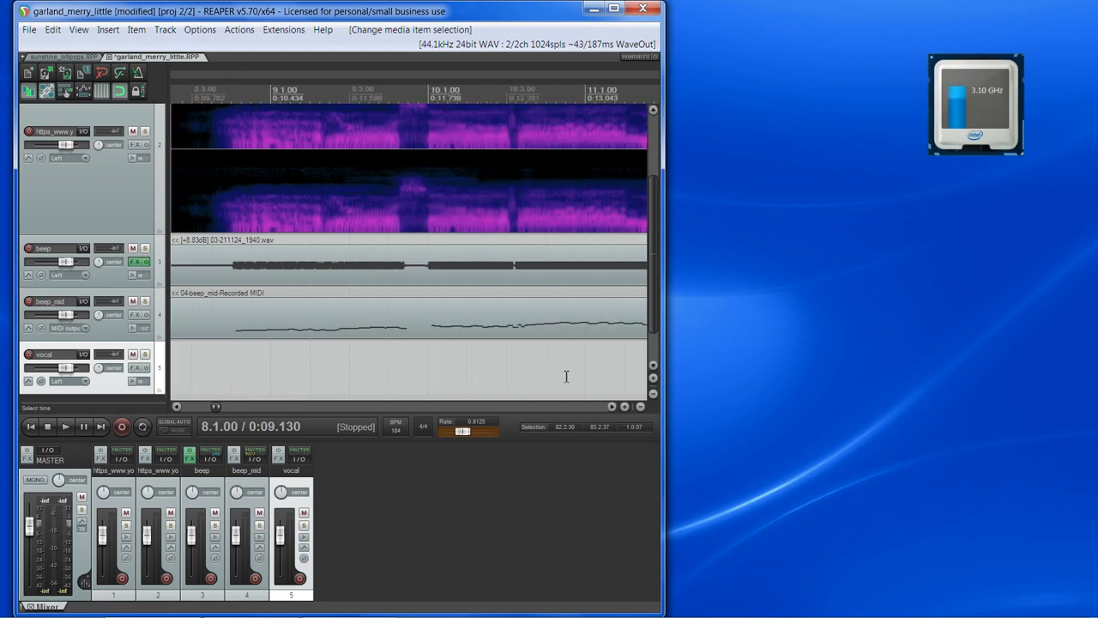
{"action": "scroll", "coordinate": [566, 375], "scroll_direction": "down", "scroll_amount": 5}
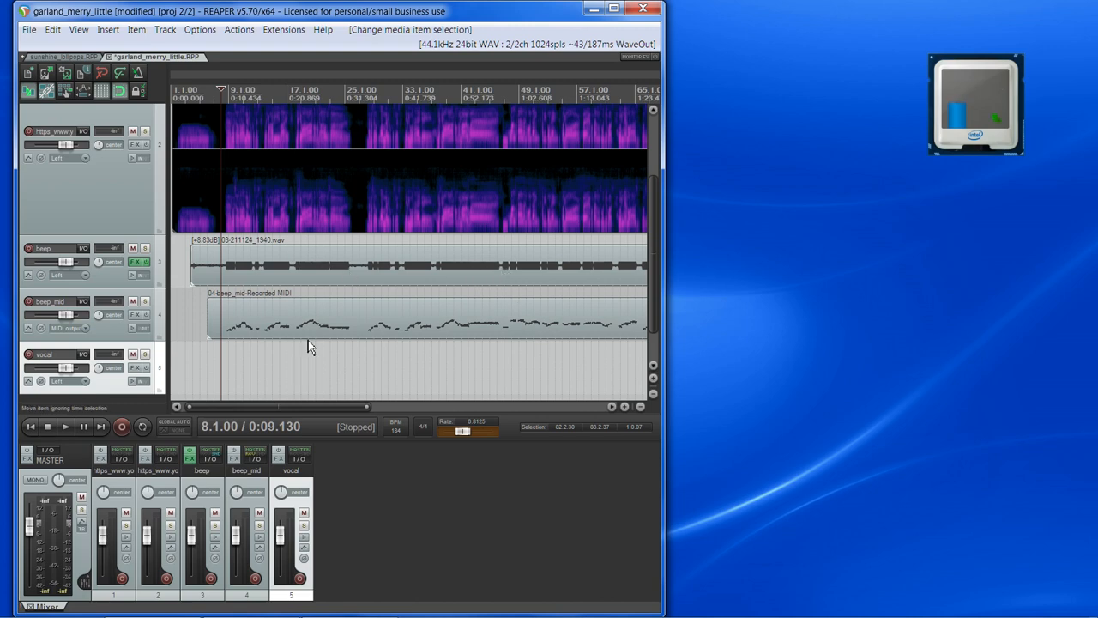
Shift the recorded MIDI item slightly earlier so its notes line up with the beep audio at 10.1.00
{"action": "scroll", "coordinate": [262, 328], "scroll_direction": "up", "scroll_amount": 5}
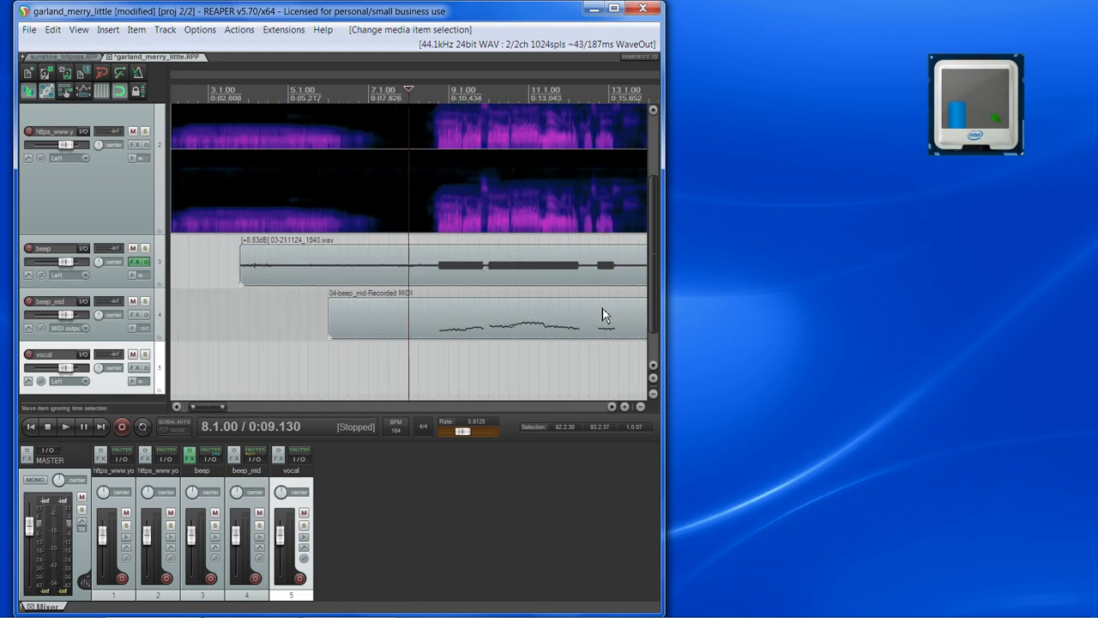
{"action": "left_click", "coordinate": [447, 346]}
{"action": "scroll", "coordinate": [448, 346], "scroll_direction": "up", "scroll_amount": 4}
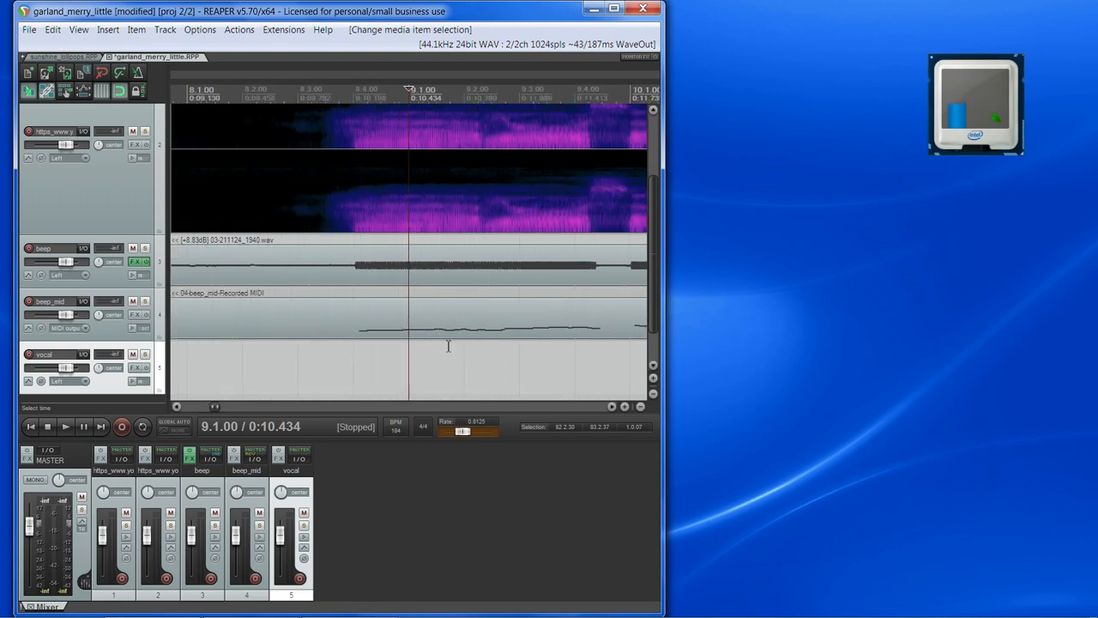
{"action": "left_click", "coordinate": [360, 349]}
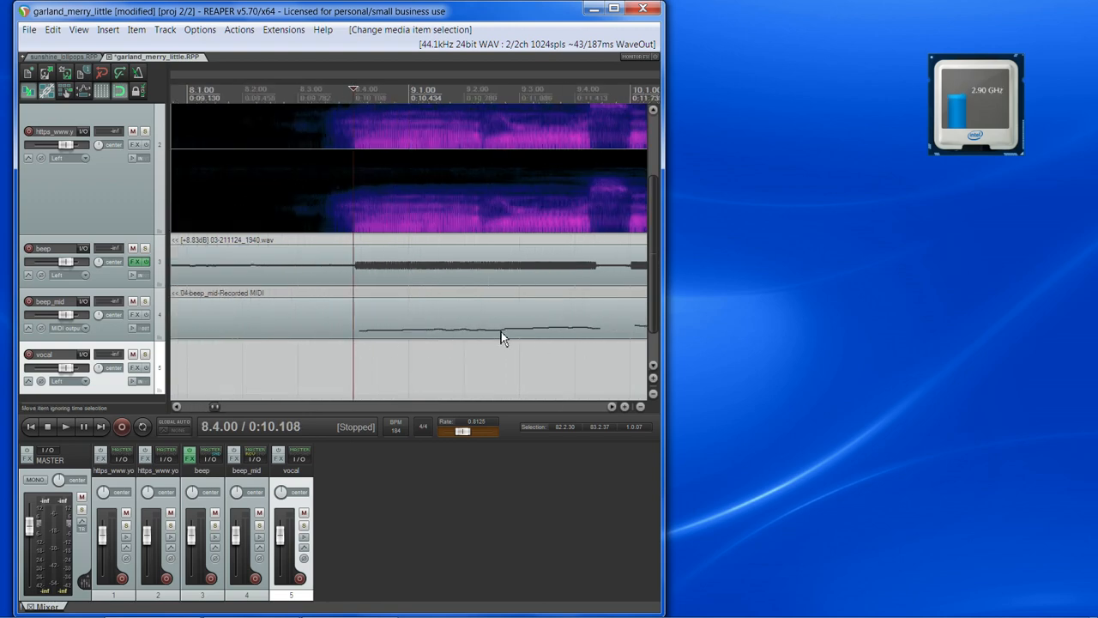
{"action": "scroll", "coordinate": [501, 333], "scroll_direction": "down", "scroll_amount": 1}
{"action": "left_click", "coordinate": [605, 350]}
{"action": "scroll", "coordinate": [606, 350], "scroll_direction": "up", "scroll_amount": 1}
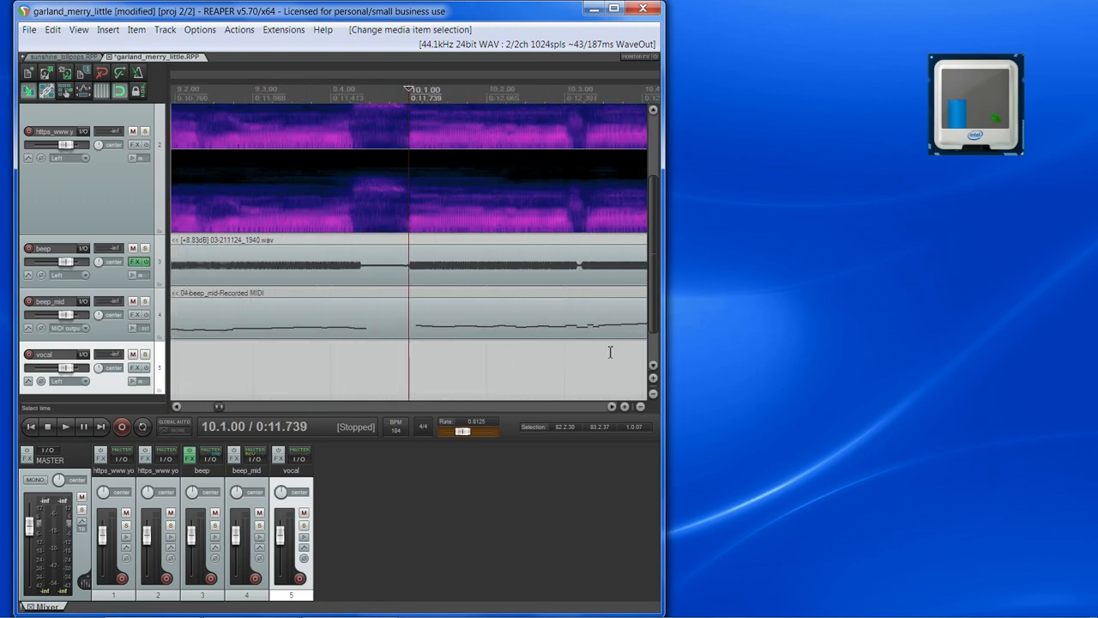
{"action": "left_click", "coordinate": [445, 327]}
{"action": "left_click_drag", "start_coordinate": [445, 327], "coordinate": [433, 327]}
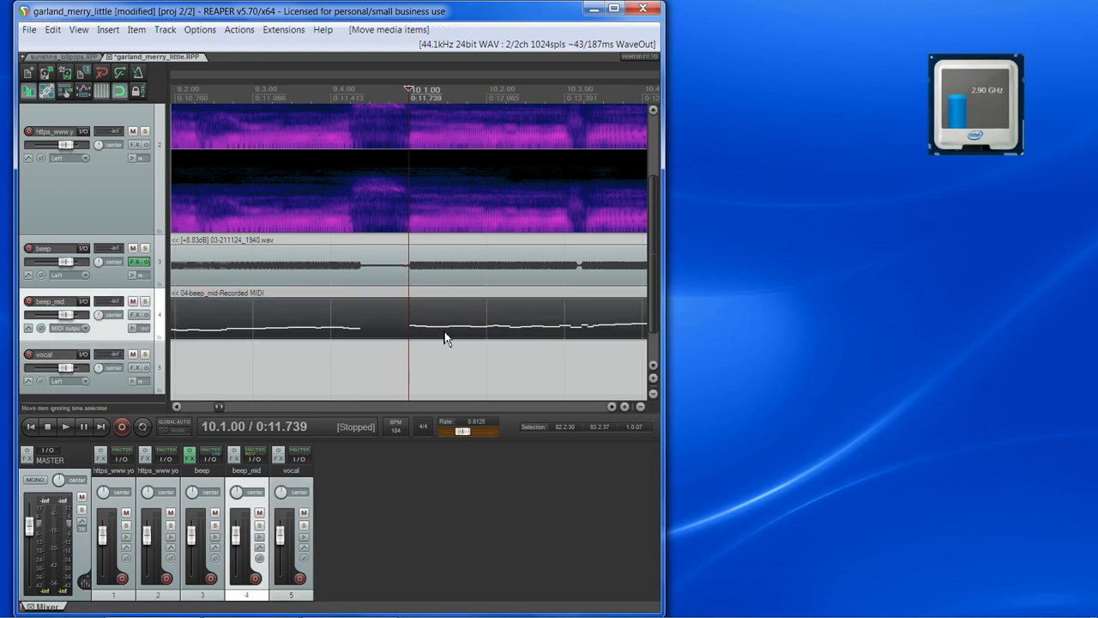
Check the MIDI alignment against the beep audio further along and move the edit cursor to 13.4.90 at the beep's onset
{"action": "left_click", "coordinate": [612, 407]}
{"action": "left_click", "coordinate": [615, 409]}
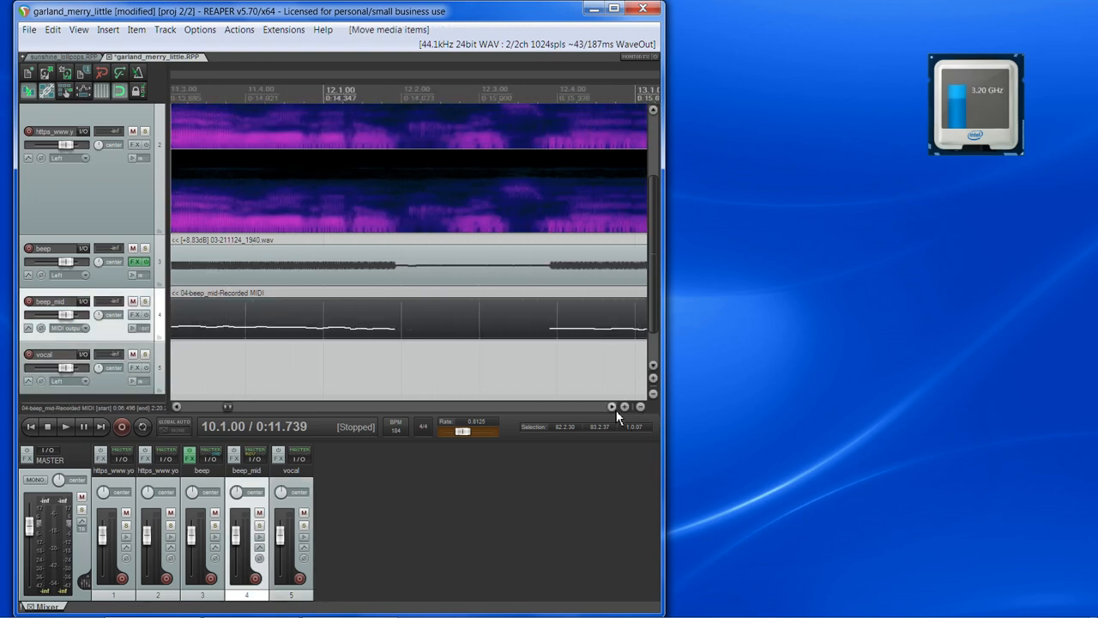
{"action": "left_click", "coordinate": [615, 409]}
{"action": "left_click", "coordinate": [614, 410]}
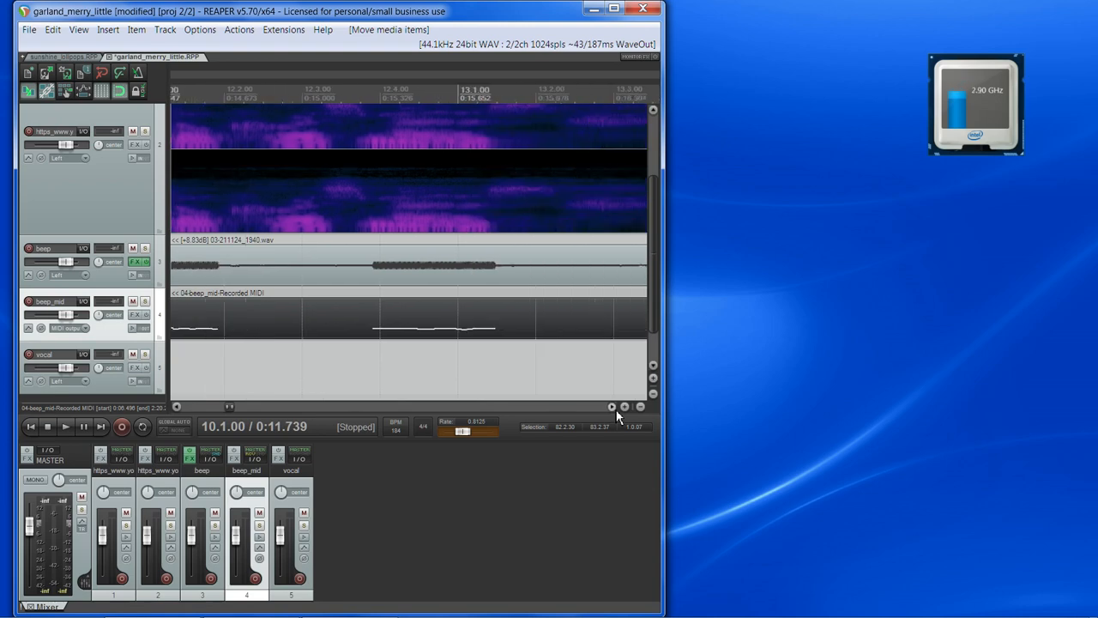
{"action": "left_click", "coordinate": [291, 375]}
{"action": "scroll", "coordinate": [304, 377], "scroll_direction": "up", "scroll_amount": 2}
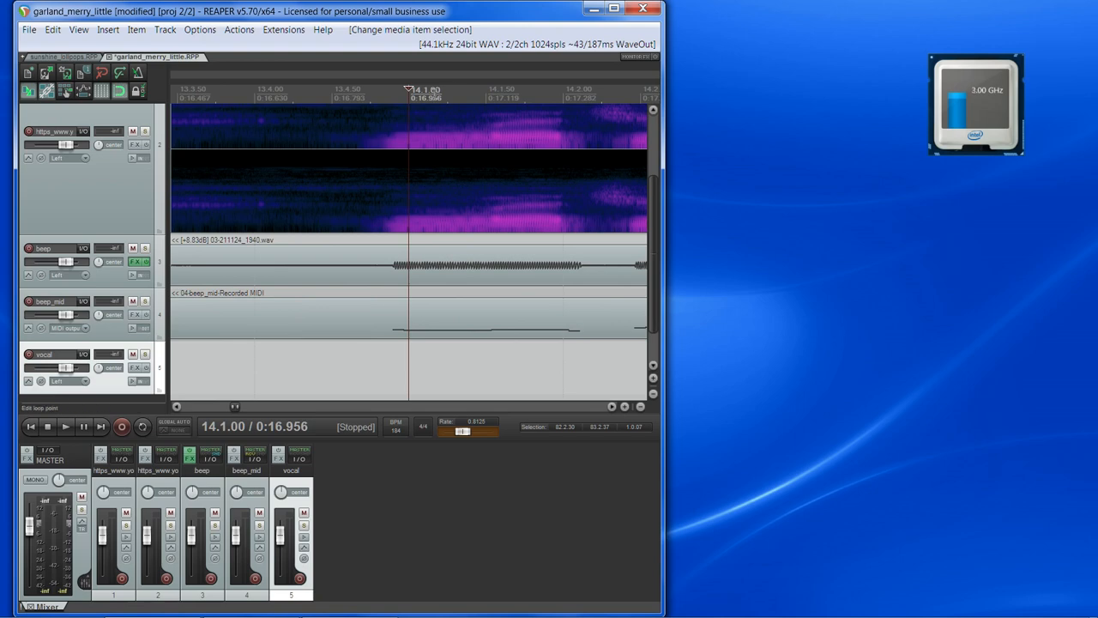
{"action": "left_click_drag", "start_coordinate": [410, 91], "coordinate": [394, 97]}
Clear the time selection and place the edit cursor at 7.1.00, before the first sung phrase
{"action": "scroll", "coordinate": [538, 322], "scroll_direction": "down", "scroll_amount": 8}
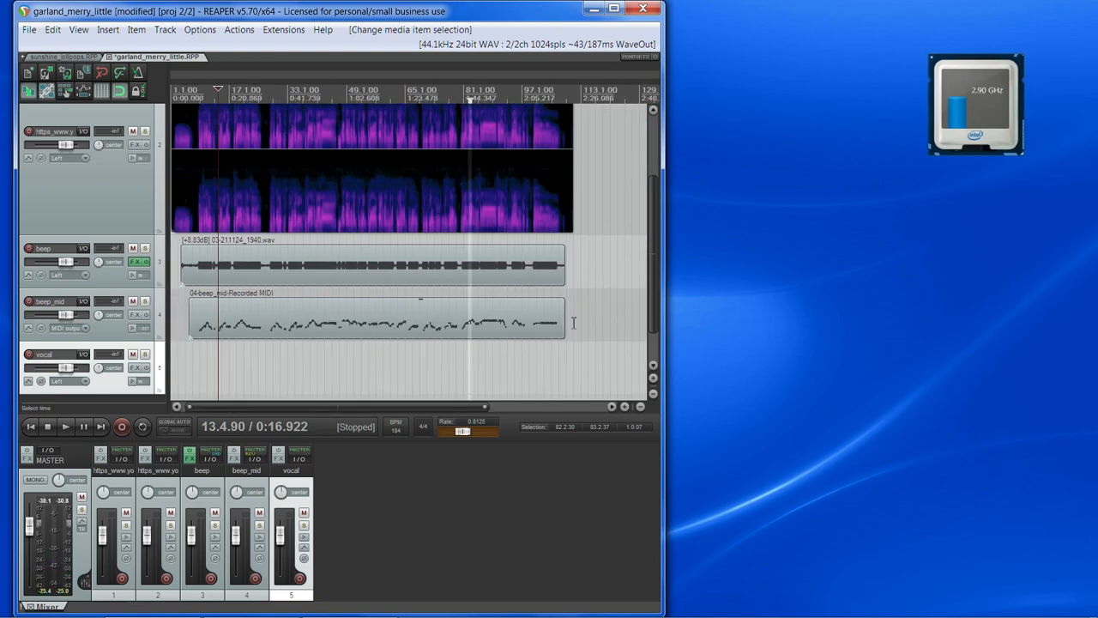
{"action": "left_click", "coordinate": [536, 377]}
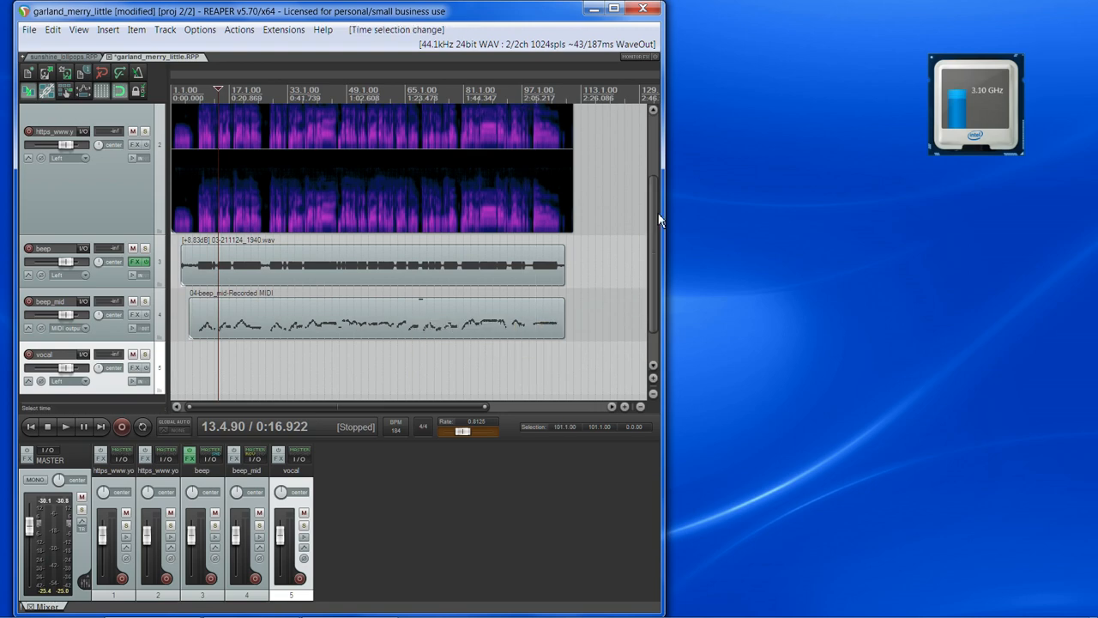
{"action": "scroll", "coordinate": [643, 294], "scroll_direction": "down", "scroll_amount": 1}
{"action": "left_click", "coordinate": [196, 364]}
{"action": "scroll", "coordinate": [221, 357], "scroll_direction": "up", "scroll_amount": 6}
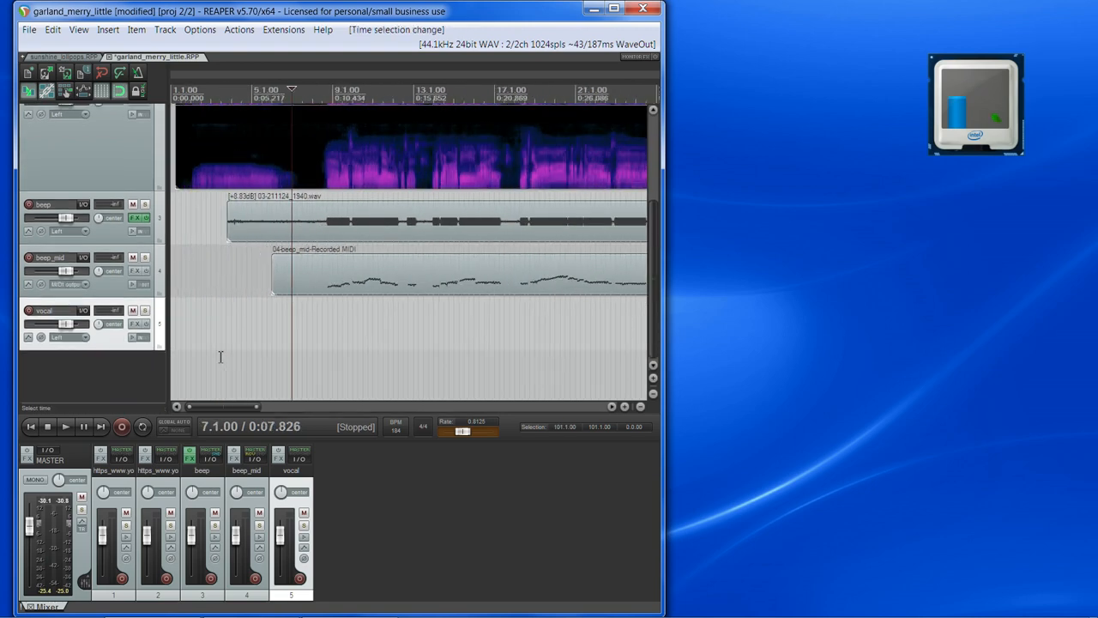
Scrub the edit cursor forward from 7.1.00 to 7.4.19, listening to the audio ahead of the first sung phrase
{"action": "left_click_drag", "start_coordinate": [649, 305], "coordinate": [673, 227]}
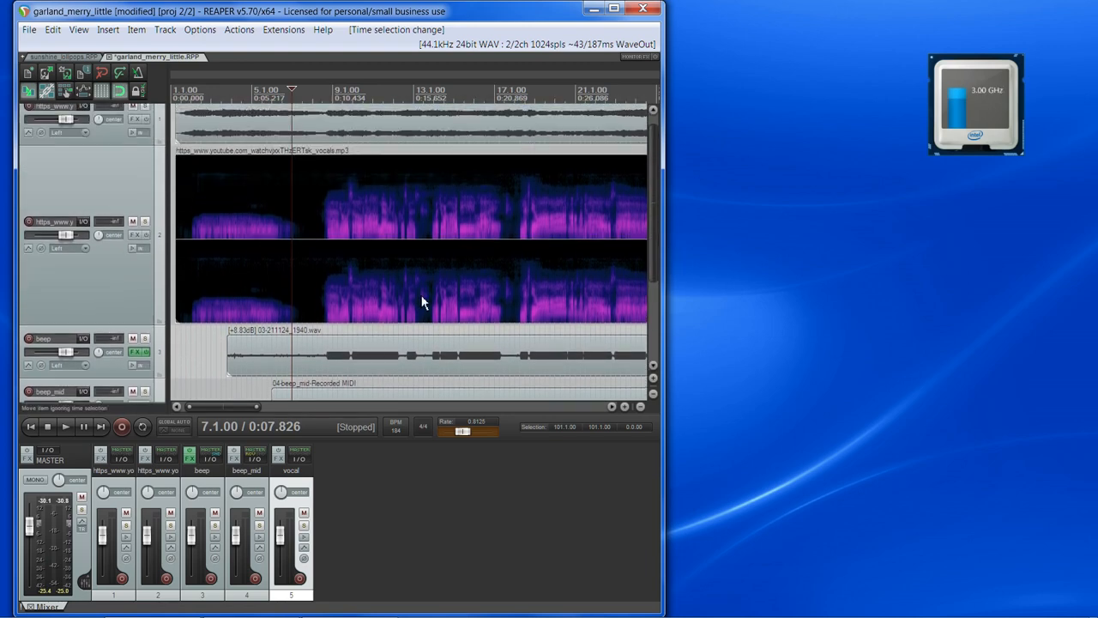
{"action": "scroll", "coordinate": [425, 296], "scroll_direction": "up", "scroll_amount": 4}
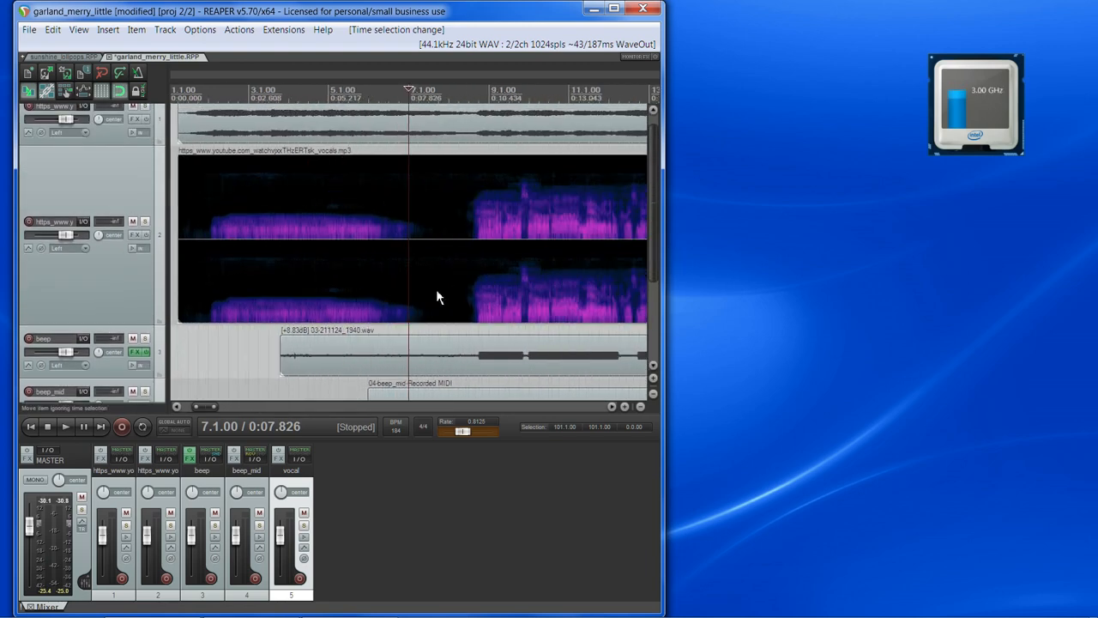
{"action": "left_click", "coordinate": [612, 408]}
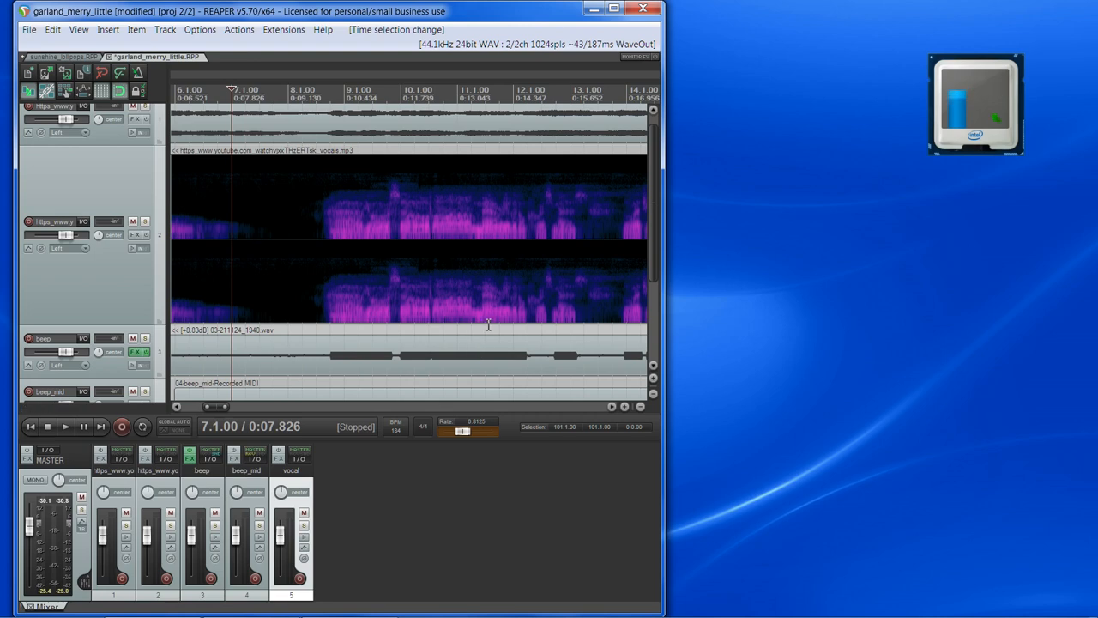
{"action": "key", "text": "Right"}
{"action": "key", "text": "Right"}
{"action": "key", "text": "Right"}
{"action": "key", "text": "Right"}
{"action": "key", "text": "Right"}
{"action": "key", "text": "Right"}
{"action": "key", "text": "Right"}
{"action": "key", "text": "Right"}
{"action": "key", "text": "Right"}
{"action": "key", "text": "Right"}
{"action": "key", "text": "Right"}
{"action": "key", "text": "Right"}
{"action": "key", "text": "Right"}
{"action": "key", "text": "Right"}
{"action": "key", "text": "Right"}
{"action": "key", "text": "Right"}
{"action": "key", "text": "Right"}
{"action": "key", "text": "Right"}
{"action": "key", "text": "Right"}
{"action": "key", "text": "Right"}
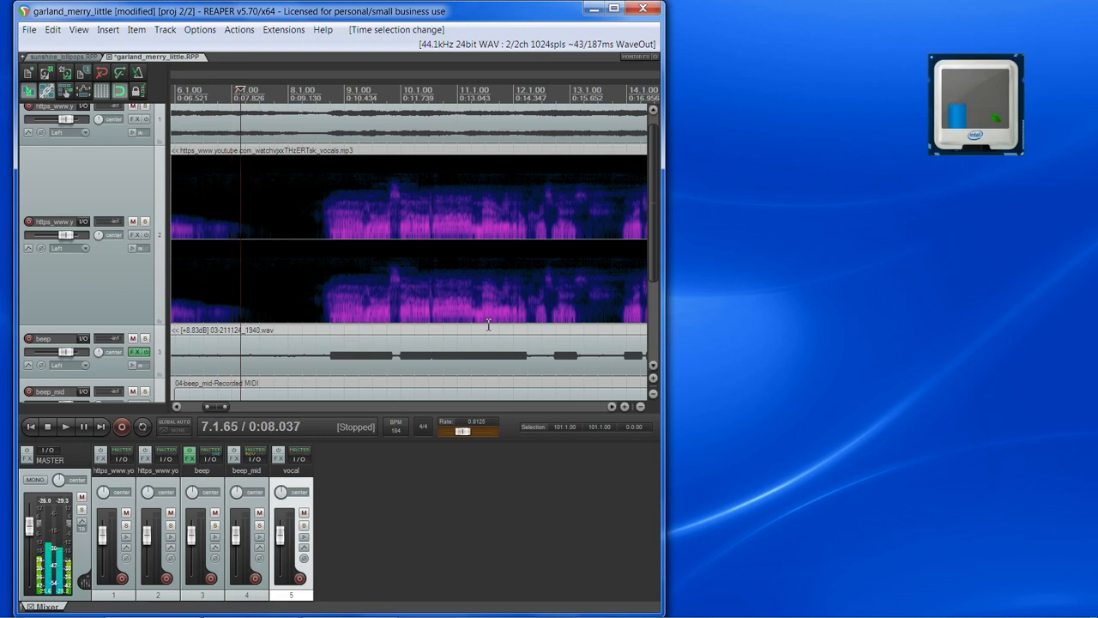
{"action": "key", "text": "Right"}
{"action": "key", "text": "Right"}
{"action": "key", "text": "Right"}
{"action": "key", "text": "Right"}
{"action": "key", "text": "Right"}
{"action": "key", "text": "Right"}
{"action": "key", "text": "Right"}
{"action": "key", "text": "Right"}
{"action": "key", "text": "Right"}
{"action": "key", "text": "Right"}
{"action": "key", "text": "Right"}
{"action": "key", "text": "Right"}
{"action": "key", "text": "Right"}
{"action": "key", "text": "Right"}
{"action": "key", "text": "Right"}
{"action": "key", "text": "Right"}
{"action": "key", "text": "Right"}
{"action": "key", "text": "Right"}
{"action": "key", "text": "Right"}
{"action": "key", "text": "Right"}
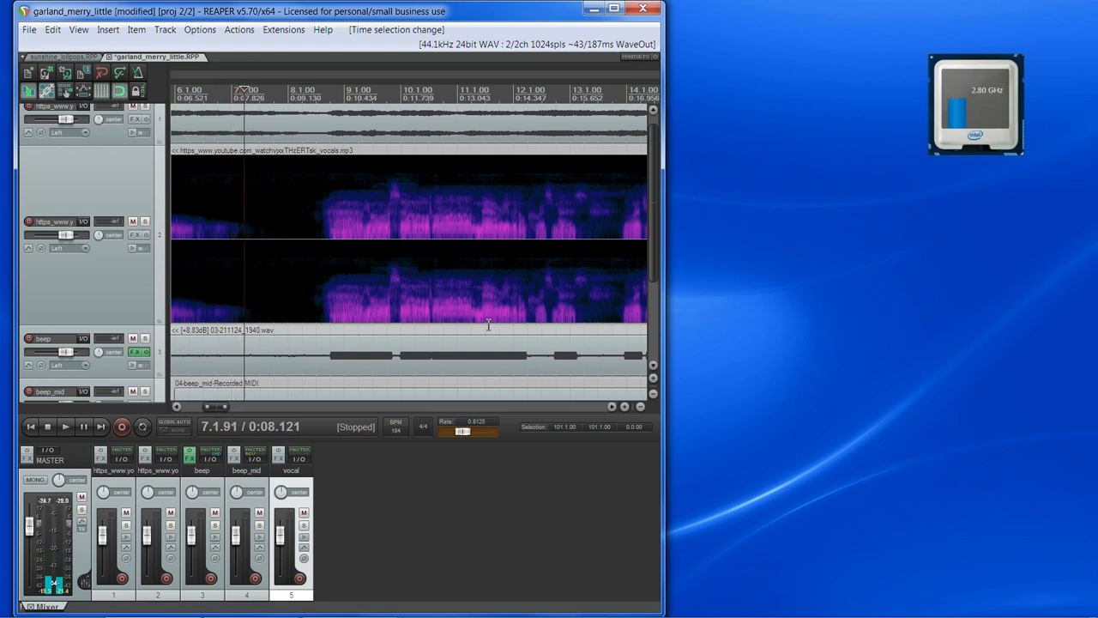
{"action": "key", "text": "Right"}
{"action": "key", "text": "Right"}
{"action": "key", "text": "Right"}
{"action": "key", "text": "Right"}
{"action": "key", "text": "Right"}
{"action": "key", "text": "Right"}
{"action": "key", "text": "Right"}
{"action": "key", "text": "Right"}
{"action": "key", "text": "Right"}
{"action": "key", "text": "Right"}
{"action": "key", "text": "Right"}
{"action": "key", "text": "Right"}
{"action": "key", "text": "Right"}
{"action": "key", "text": "Right"}
{"action": "key", "text": "Right"}
{"action": "key", "text": "Right"}
{"action": "key", "text": "Right"}
{"action": "key", "text": "Right"}
{"action": "key", "text": "Right"}
{"action": "key", "text": "Right"}
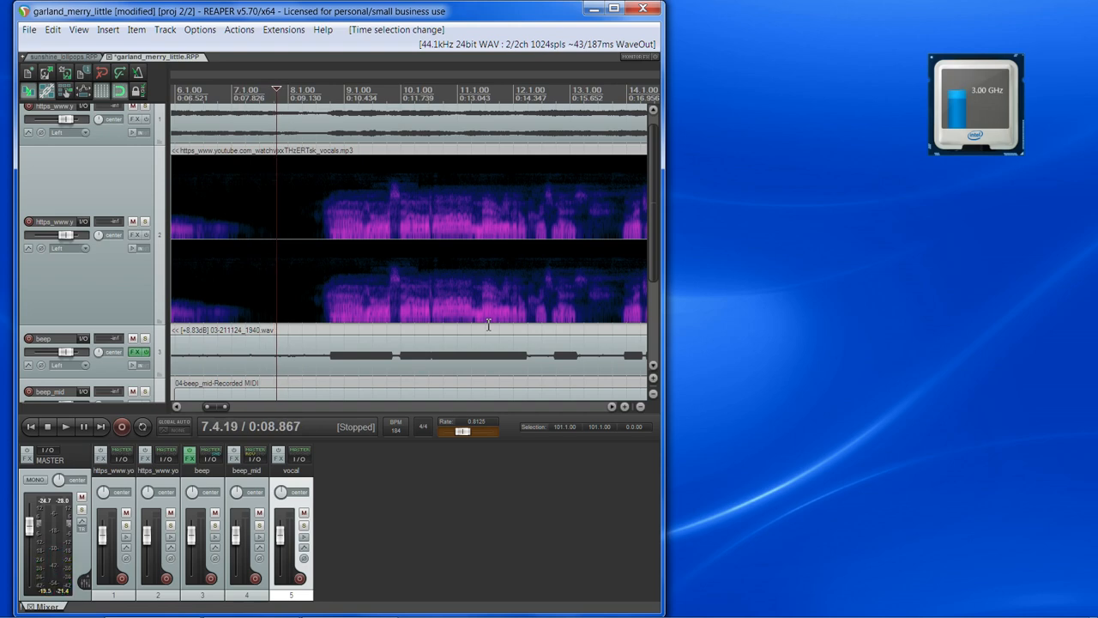
Play the start of the first phrase from 7.4.19, and scrub the edit cursor onward to 8.3.17
{"action": "key", "text": "space"}
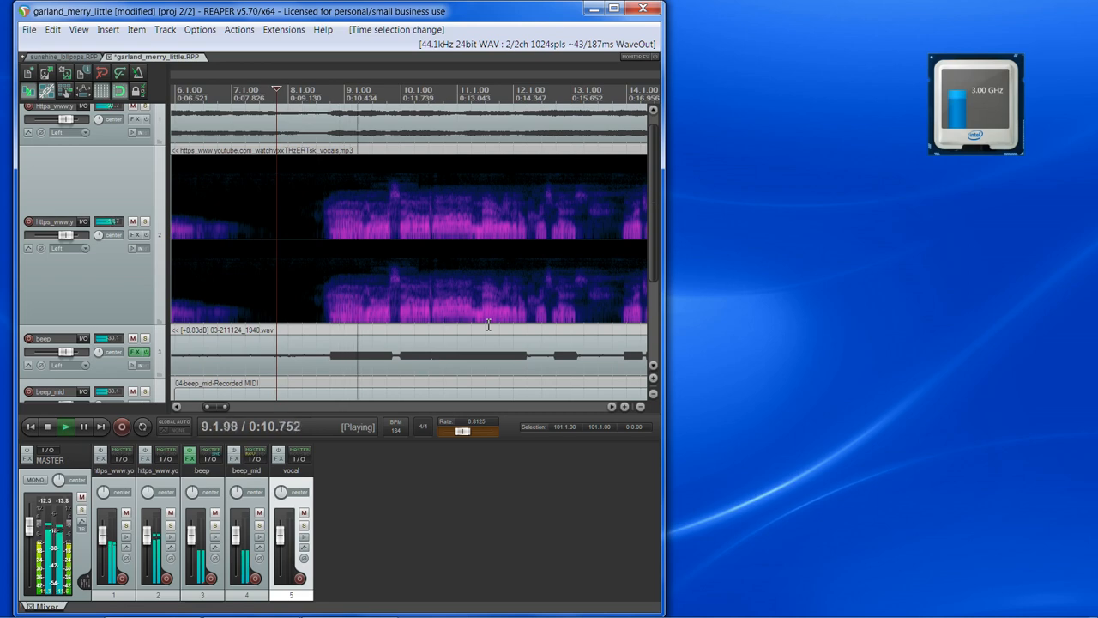
{"action": "key", "text": "space"}
{"action": "key", "text": "Right"}
{"action": "key", "text": "Right"}
{"action": "key", "text": "Right"}
{"action": "key", "text": "Right"}
{"action": "key", "text": "Right"}
{"action": "key", "text": "Right"}
{"action": "key", "text": "Right"}
{"action": "key", "text": "Right"}
{"action": "key", "text": "Right"}
{"action": "key", "text": "Right"}
{"action": "key", "text": "Right"}
{"action": "key", "text": "Right"}
{"action": "key", "text": "Right"}
{"action": "key", "text": "Right"}
{"action": "key", "text": "Right"}
{"action": "key", "text": "Right"}
{"action": "key", "text": "Right"}
{"action": "key", "text": "Right"}
{"action": "key", "text": "Right"}
{"action": "key", "text": "Right"}
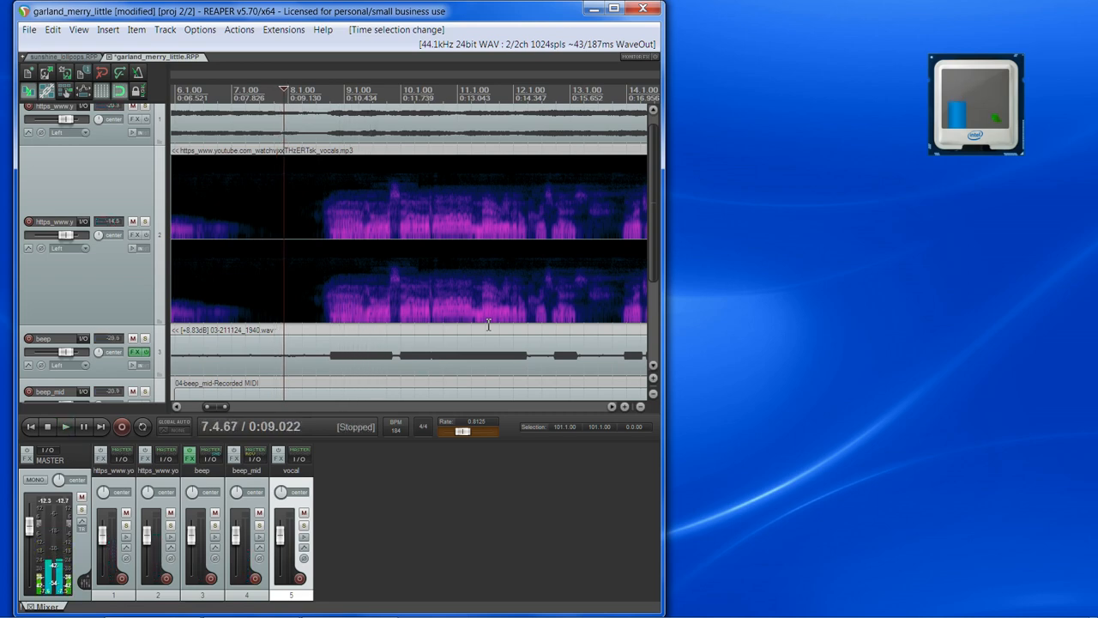
{"action": "key", "text": "Right"}
{"action": "key", "text": "Right"}
{"action": "key", "text": "Right"}
{"action": "key", "text": "Right"}
{"action": "key", "text": "Right"}
{"action": "key", "text": "Right"}
{"action": "key", "text": "Right"}
{"action": "key", "text": "Right"}
{"action": "key", "text": "Right"}
{"action": "key", "text": "Right"}
{"action": "key", "text": "Right"}
{"action": "key", "text": "Right"}
{"action": "key", "text": "Right"}
{"action": "key", "text": "Right"}
{"action": "key", "text": "Right"}
{"action": "key", "text": "Right"}
{"action": "key", "text": "Right"}
{"action": "key", "text": "Right"}
{"action": "key", "text": "Right"}
{"action": "key", "text": "Right"}
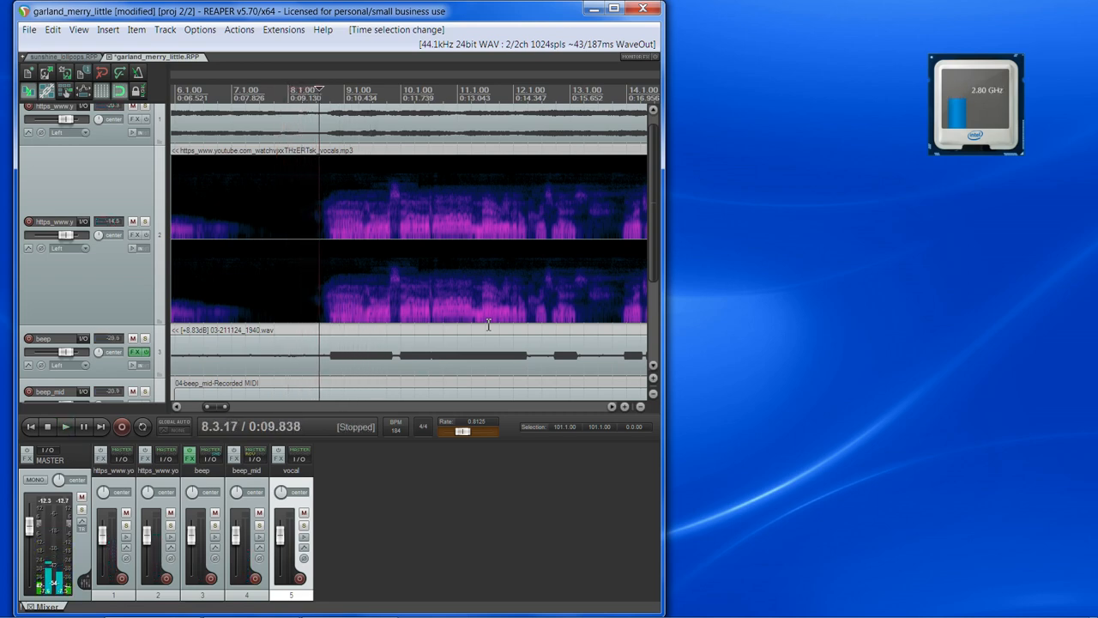
Nudge the edit cursor in fine steps to the vocal's onset in the spectrogram at 8.3.61
{"action": "scroll", "coordinate": [493, 148], "scroll_direction": "up", "scroll_amount": 5}
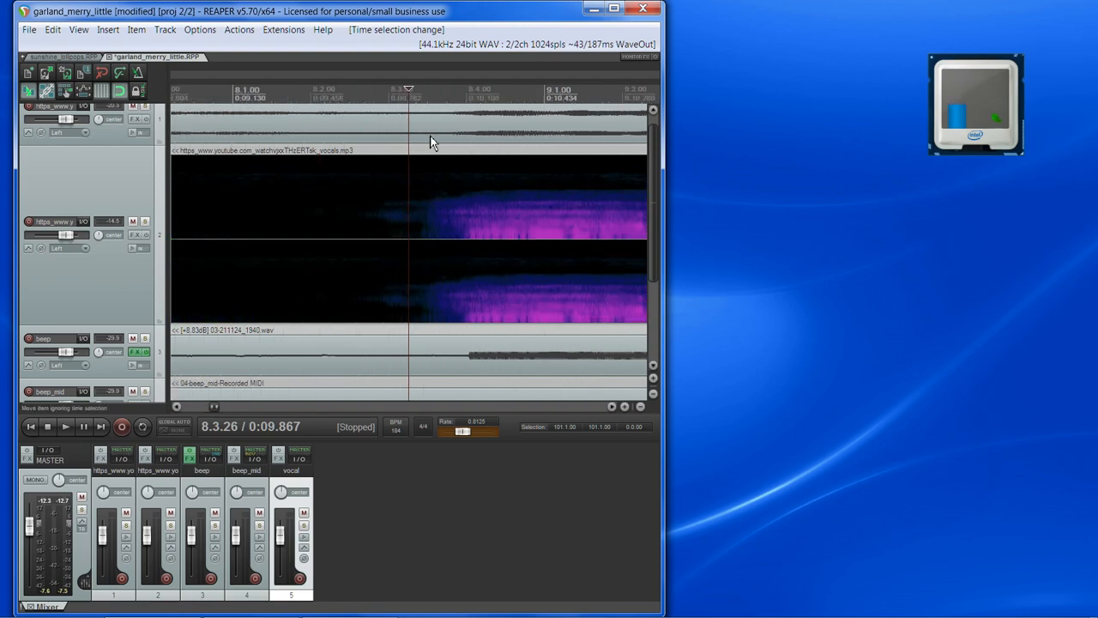
{"action": "key", "text": "Right"}
{"action": "key", "text": "Right"}
{"action": "key", "text": "Right"}
{"action": "key", "text": "Right"}
{"action": "key", "text": "Right"}
{"action": "key", "text": "Right"}
{"action": "key", "text": "Right"}
{"action": "key", "text": "Right"}
{"action": "key", "text": "Right"}
{"action": "key", "text": "Right"}
{"action": "key", "text": "Right"}
{"action": "key", "text": "Right"}
{"action": "key", "text": "Right"}
{"action": "key", "text": "Right"}
{"action": "key", "text": "Right"}
{"action": "key", "text": "Right"}
{"action": "key", "text": "Right"}
{"action": "key", "text": "Right"}
{"action": "key", "text": "Right"}
{"action": "key", "text": "Right"}
{"action": "key", "text": "Right"}
{"action": "key", "text": "Right"}
{"action": "key", "text": "Right"}
{"action": "key", "text": "Right"}
{"action": "key", "text": "Right"}
{"action": "key", "text": "Right"}
{"action": "key", "text": "Right"}
{"action": "key", "text": "Right"}
{"action": "key", "text": "Right"}
{"action": "key", "text": "Right"}
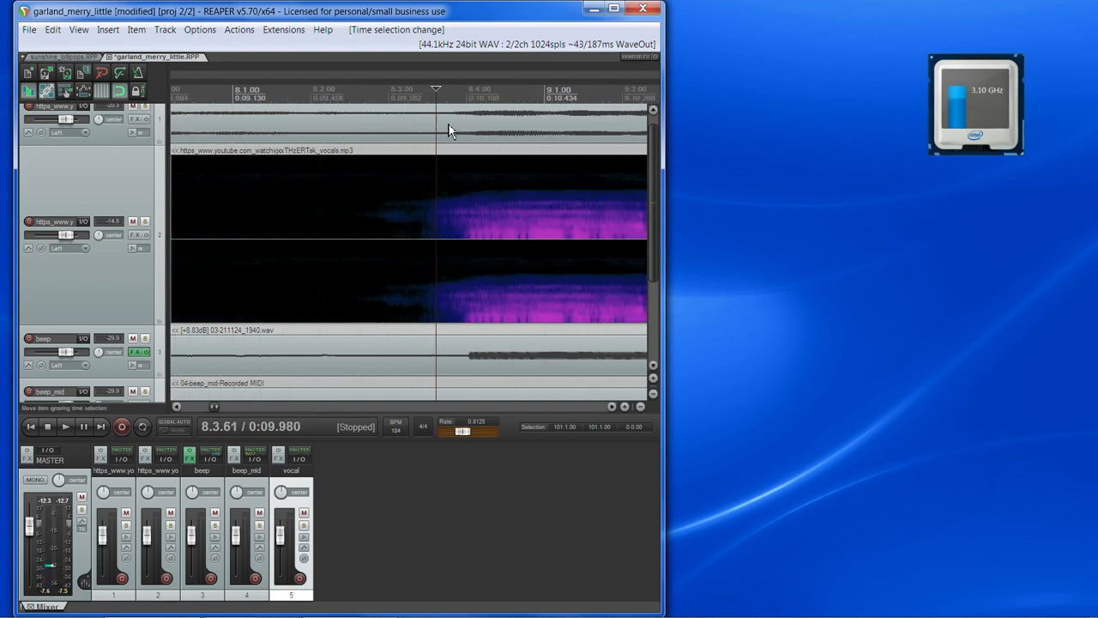
Try adding a marker at the vocal's onset at 8.3.61, and undo it
{"action": "key", "text": "m"}
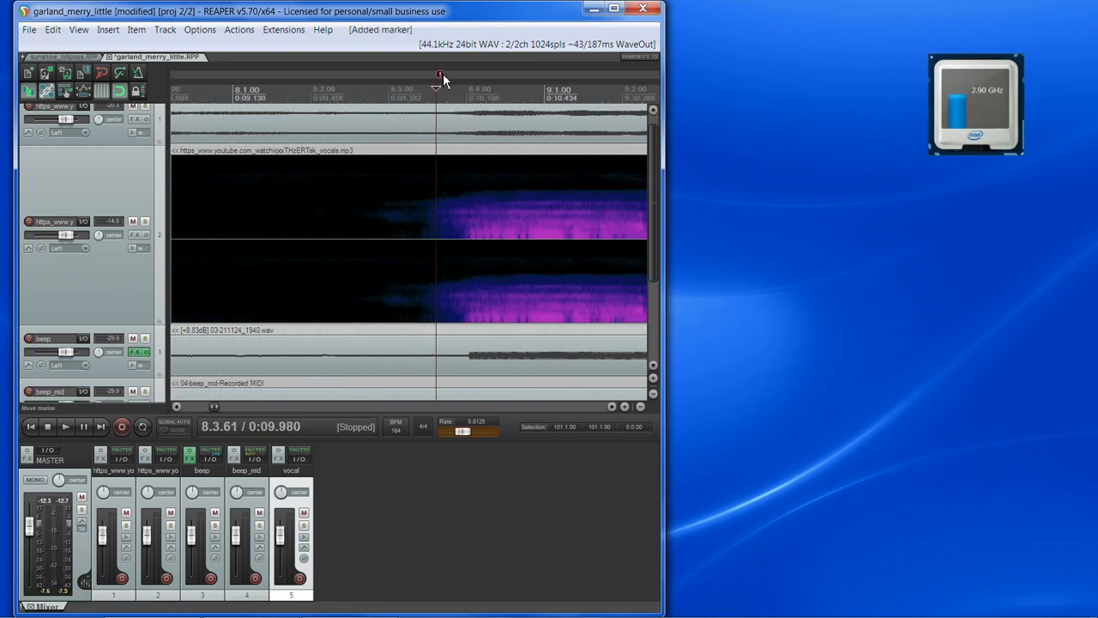
{"action": "key", "text": "ctrl+z"}
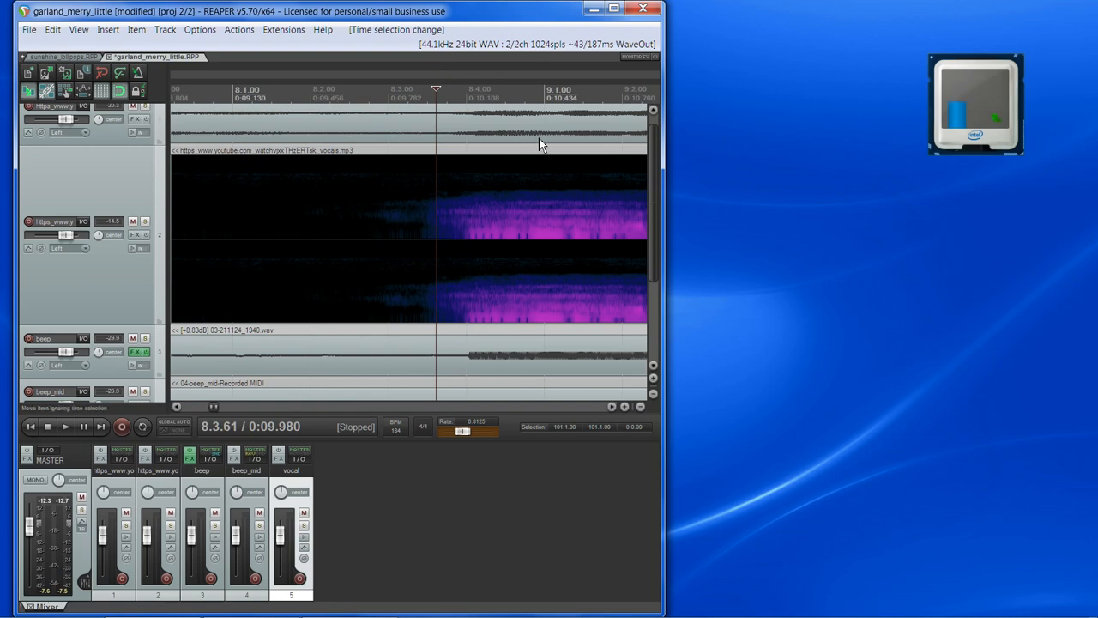
{"action": "scroll", "coordinate": [541, 144], "scroll_direction": "down", "scroll_amount": 3}
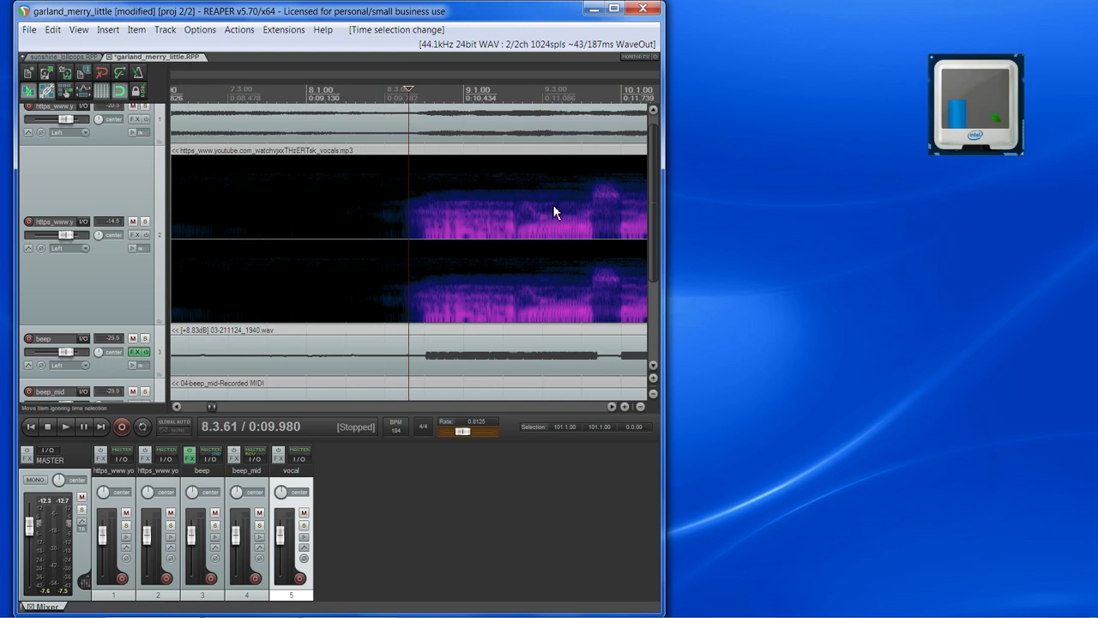
{"action": "scroll", "coordinate": [553, 211], "scroll_direction": "up", "scroll_amount": 2}
{"action": "scroll", "coordinate": [552, 204], "scroll_direction": "up", "scroll_amount": 1}
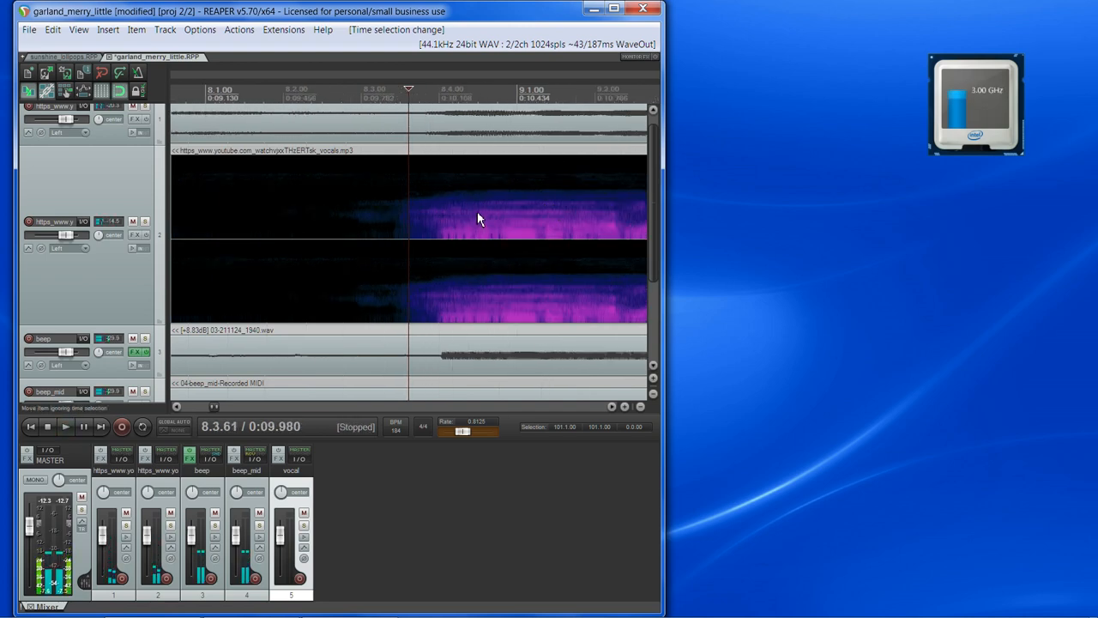
Hide the spectrogram of the vocals item to show its plain waveform
{"action": "right_click", "coordinate": [478, 167]}
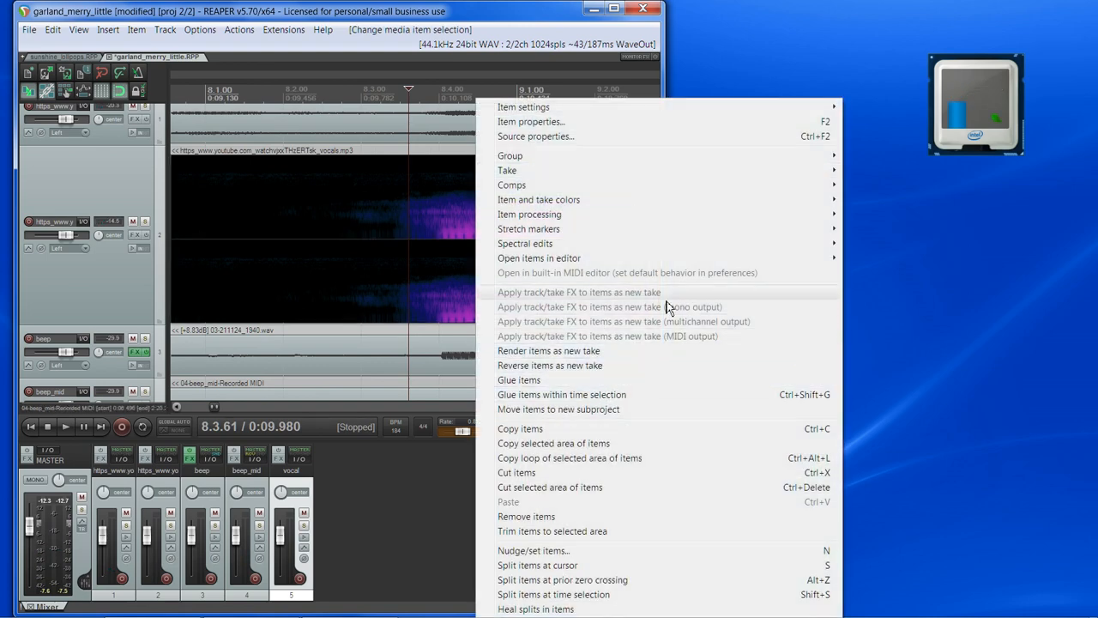
{"action": "mouse_move", "coordinate": [616, 244]}
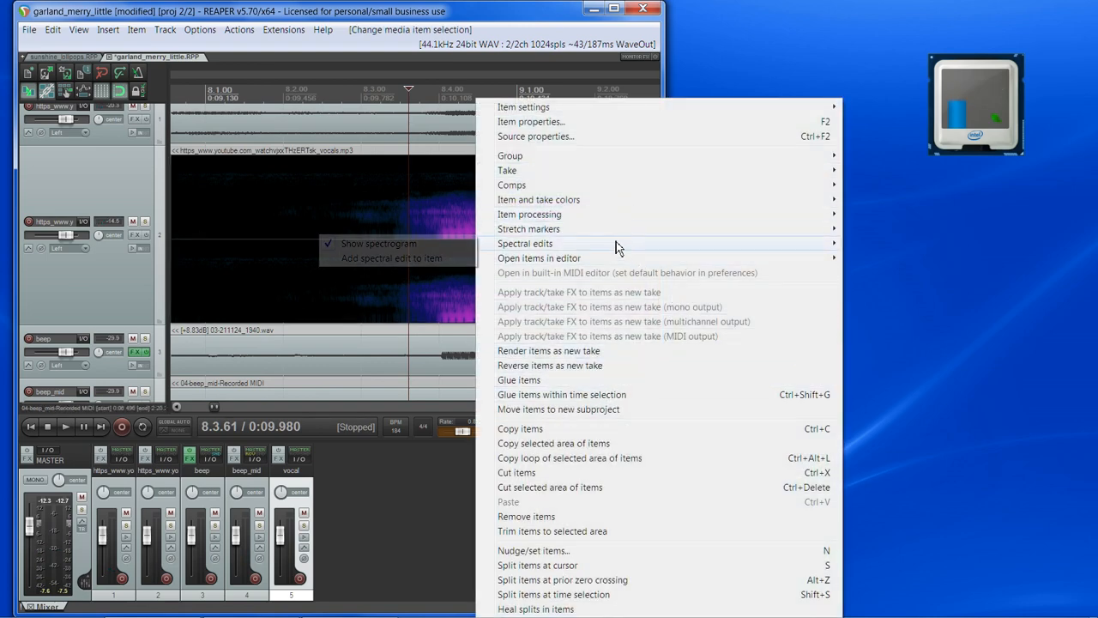
{"action": "left_click", "coordinate": [420, 246]}
{"action": "scroll", "coordinate": [430, 246], "scroll_direction": "down", "scroll_amount": 5}
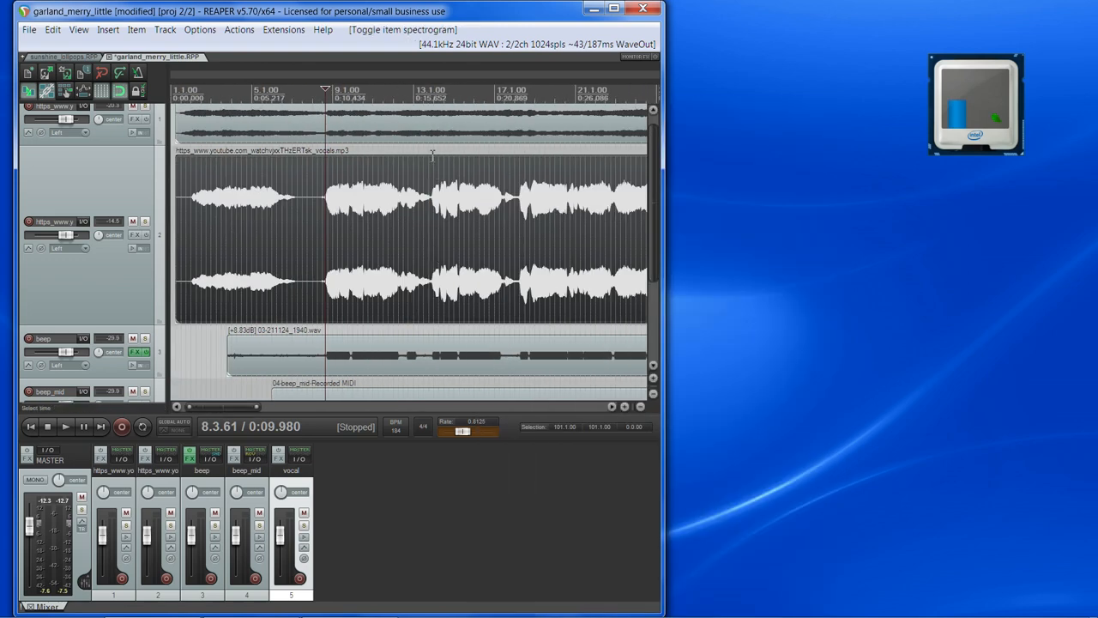
Try raising the vocals item's volume to +8.23 dB, and reset it to the default level
{"action": "left_click_drag", "start_coordinate": [432, 156], "coordinate": [448, 106]}
{"action": "scroll", "coordinate": [477, 276], "scroll_direction": "down", "scroll_amount": 2}
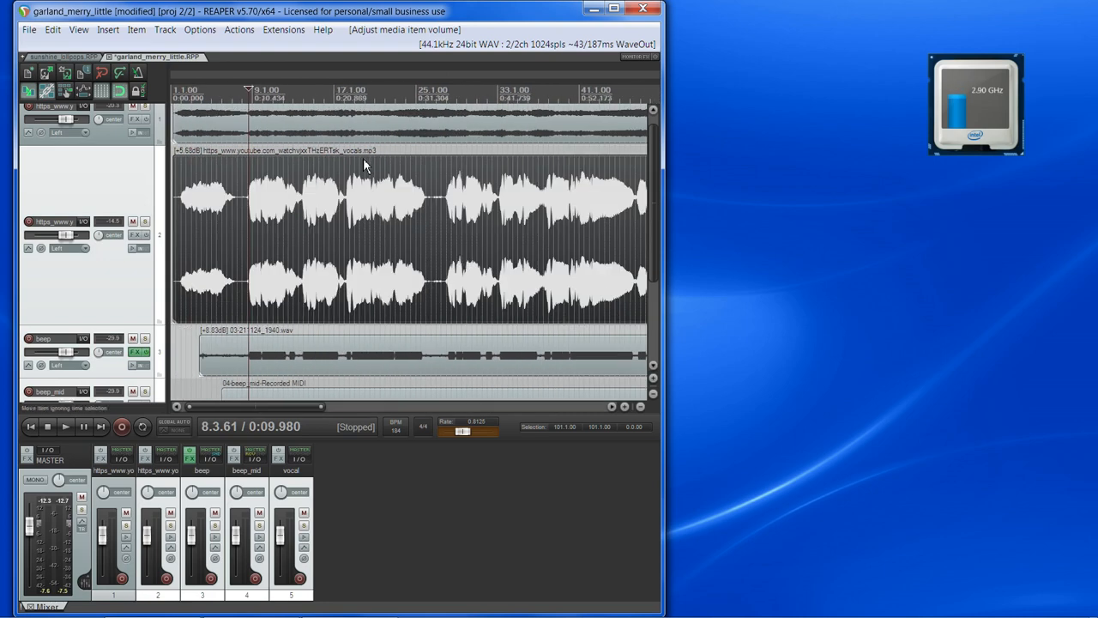
{"action": "left_click_drag", "start_coordinate": [366, 157], "coordinate": [405, 108]}
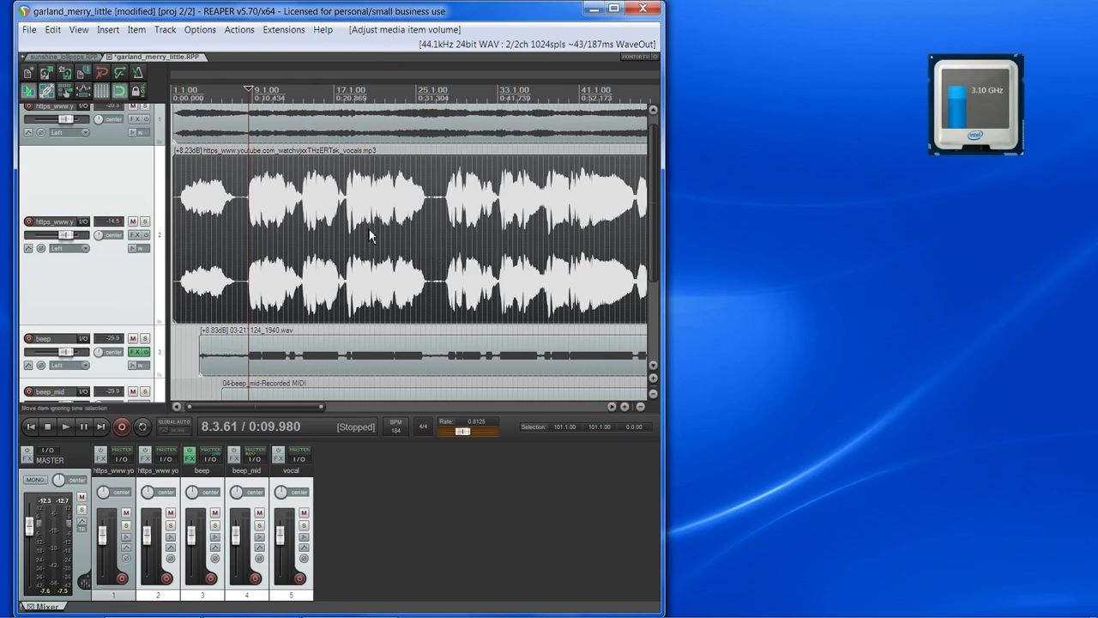
{"action": "double_click", "coordinate": [329, 157]}
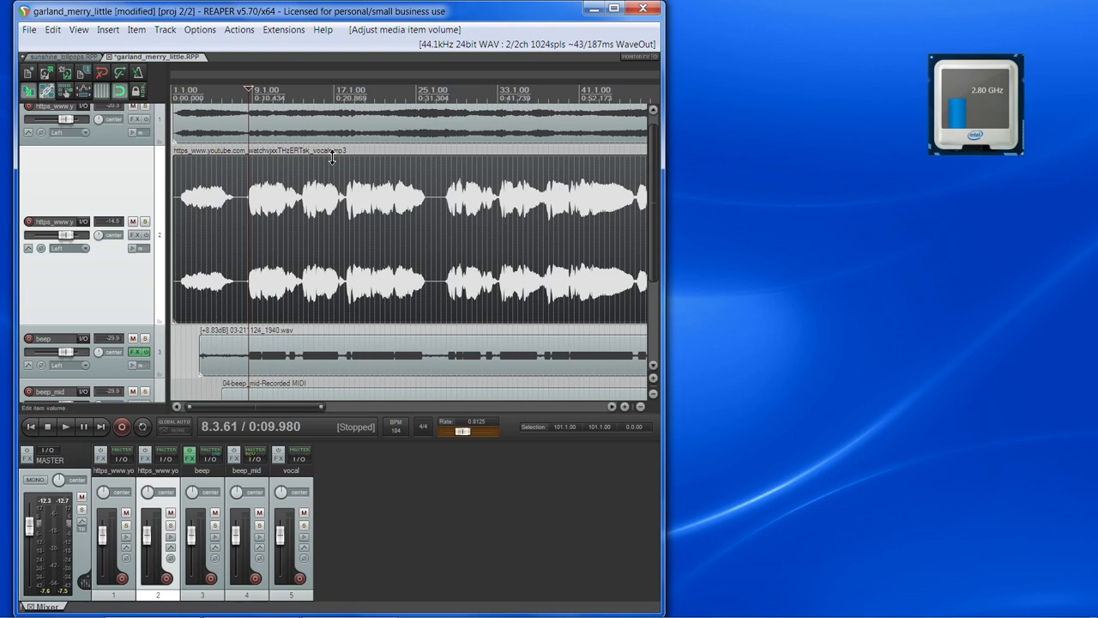
Raise the vocals item's volume to +5.68 dB and play it back from 8.3.61
{"action": "left_click_drag", "start_coordinate": [332, 158], "coordinate": [330, 114]}
{"action": "left_click_drag", "start_coordinate": [313, 158], "coordinate": [336, 106]}
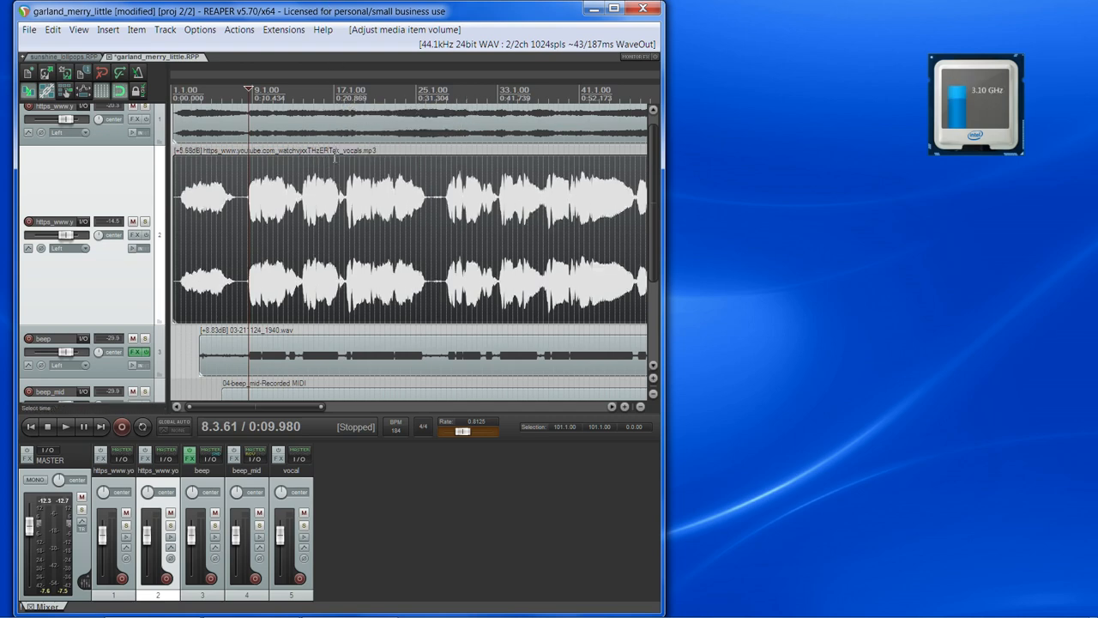
{"action": "key", "text": "space"}
{"action": "scroll", "coordinate": [312, 217], "scroll_direction": "up", "scroll_amount": 5}
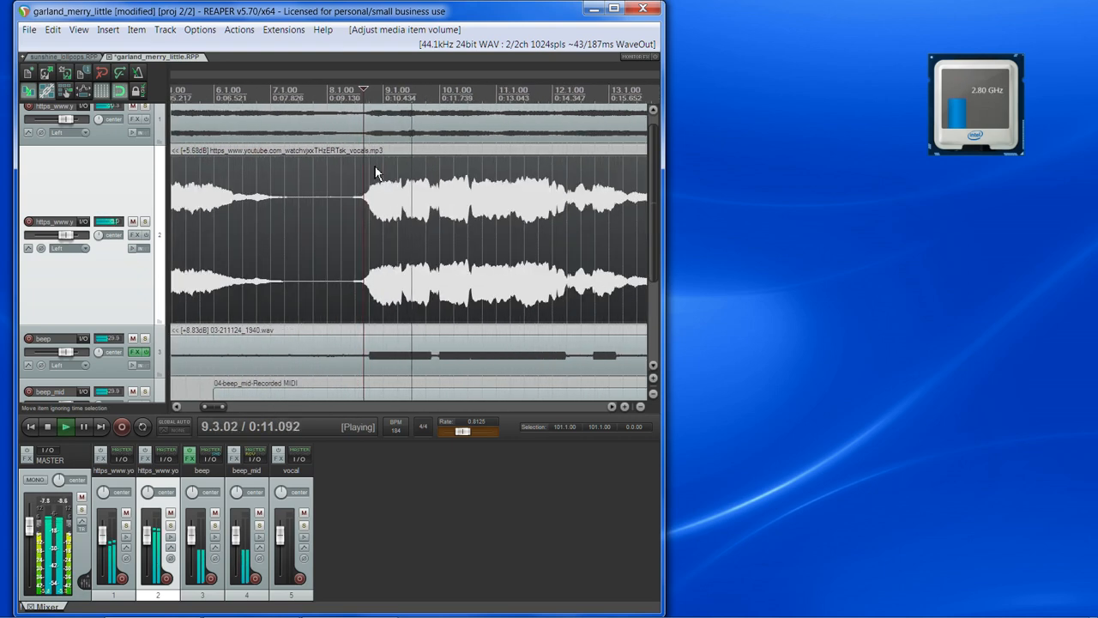
{"action": "scroll", "coordinate": [375, 173], "scroll_direction": "up", "scroll_amount": 2}
Place the edit cursor at 8.2.00, just before the first sung phrase, and play the vocal's onset
{"action": "left_click", "coordinate": [318, 150]}
{"action": "key", "text": "space"}
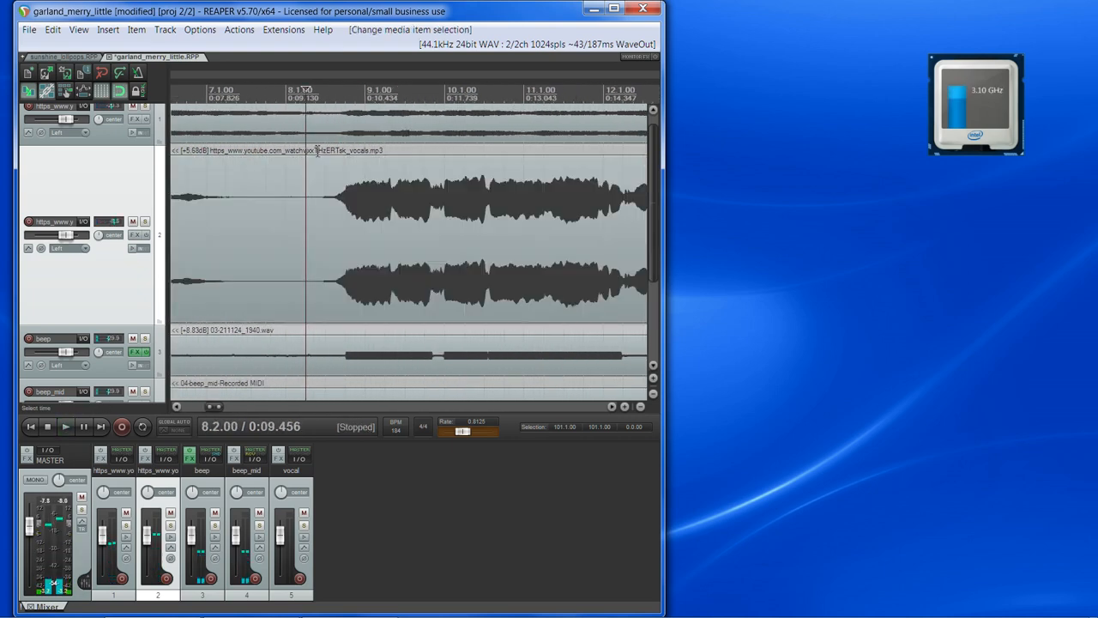
{"action": "key", "text": "space"}
{"action": "key", "text": "space"}
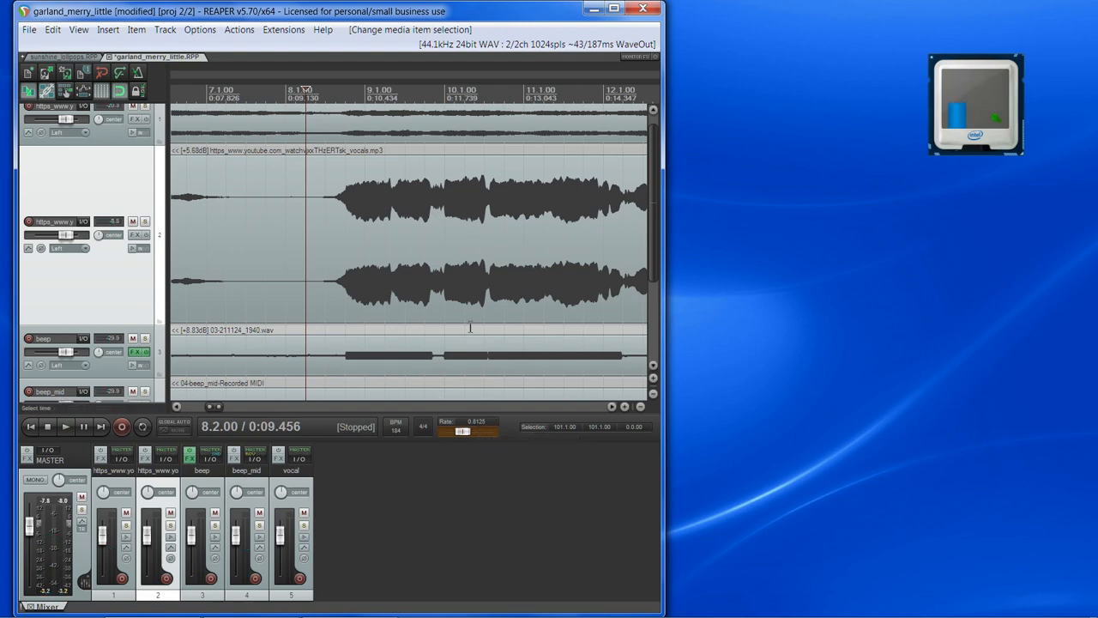
Show the spectrogram of the vocals item again in place of its waveform
{"action": "scroll", "coordinate": [470, 327], "scroll_direction": "up", "scroll_amount": 2}
{"action": "right_click", "coordinate": [464, 258]}
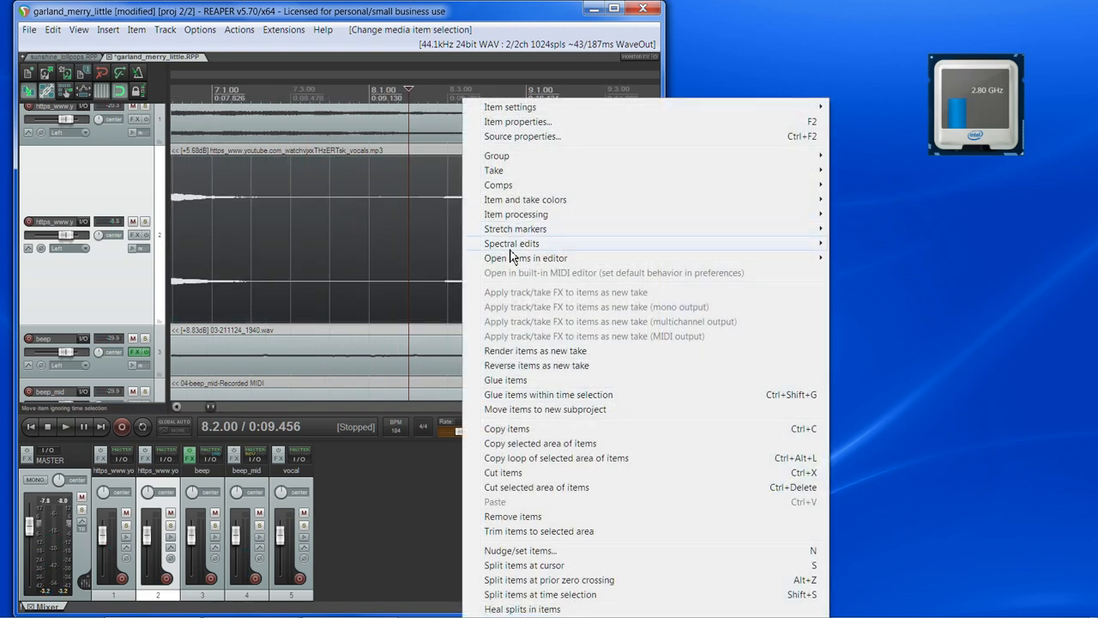
{"action": "mouse_move", "coordinate": [511, 246]}
{"action": "left_click", "coordinate": [437, 248]}
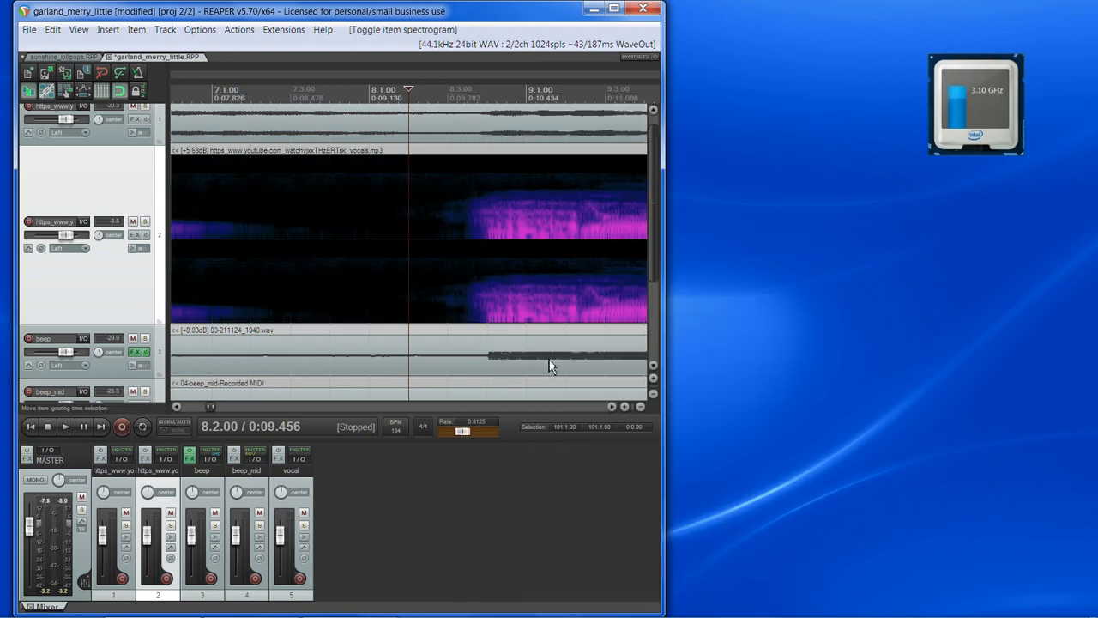
Play the vocals from 8.2.00 through the onset of the first sung phrase
{"action": "scroll", "coordinate": [553, 360], "scroll_direction": "up", "scroll_amount": 2}
{"action": "left_click", "coordinate": [611, 407]}
{"action": "left_click", "coordinate": [611, 407]}
{"action": "left_click", "coordinate": [612, 407]}
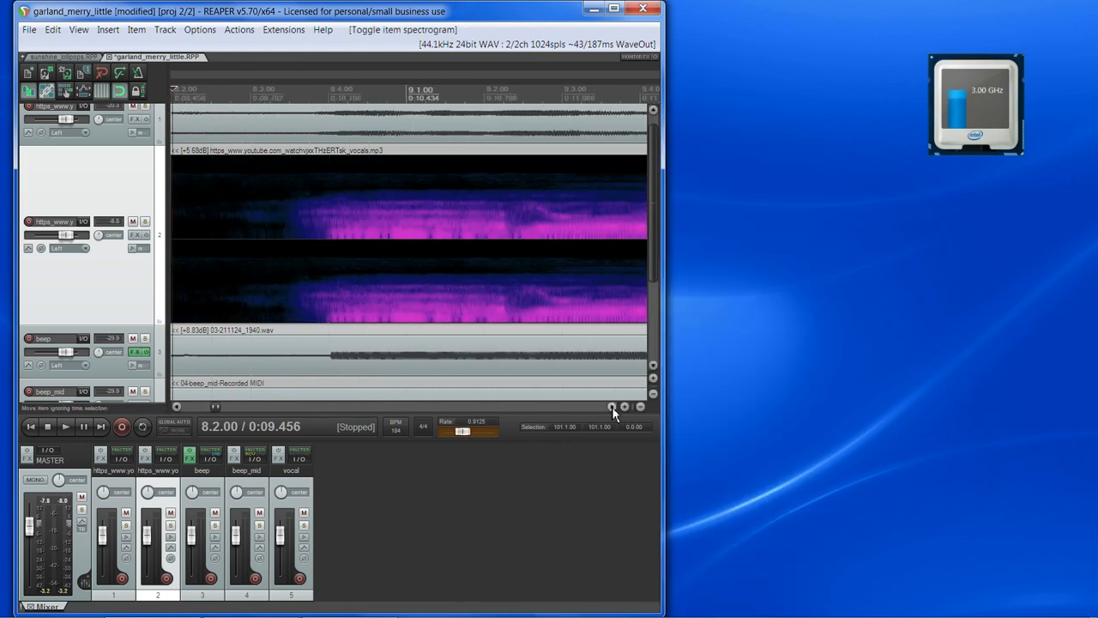
{"action": "key", "text": "space"}
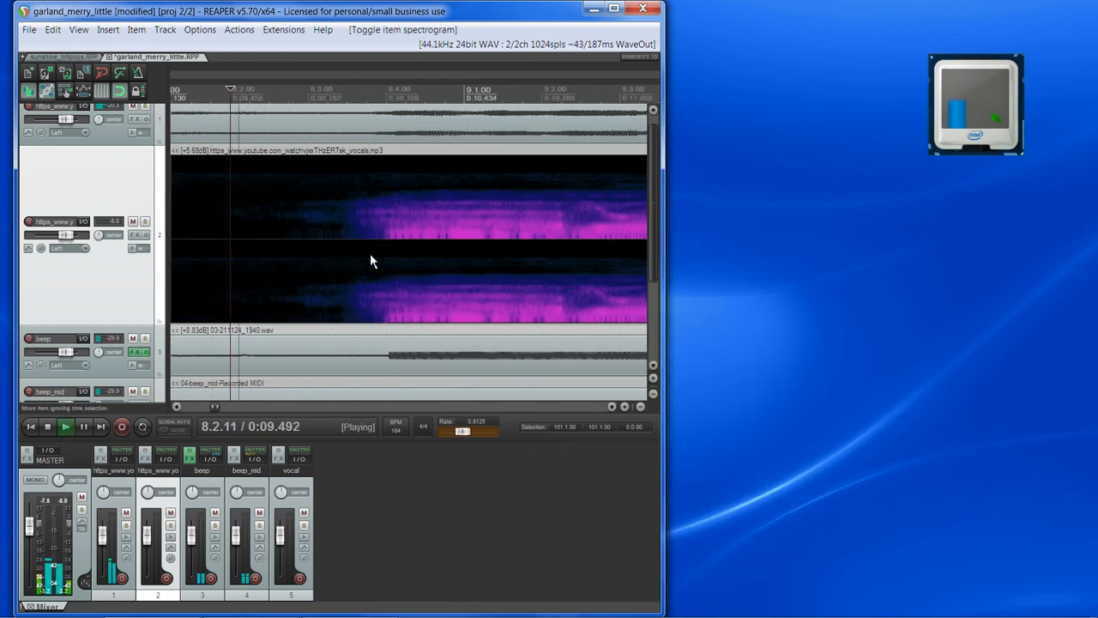
{"action": "key", "text": "space"}
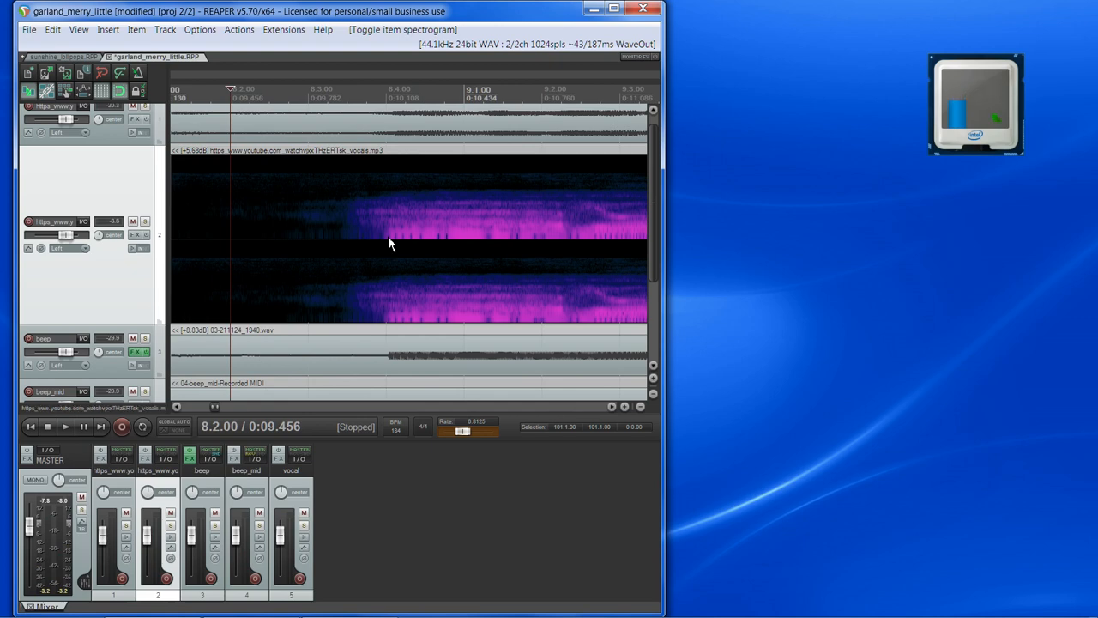
Examine the vocals spectrogram around the first sung phrases and compare it with the beep recording beneath
{"action": "scroll", "coordinate": [390, 237], "scroll_direction": "down", "scroll_amount": 5}
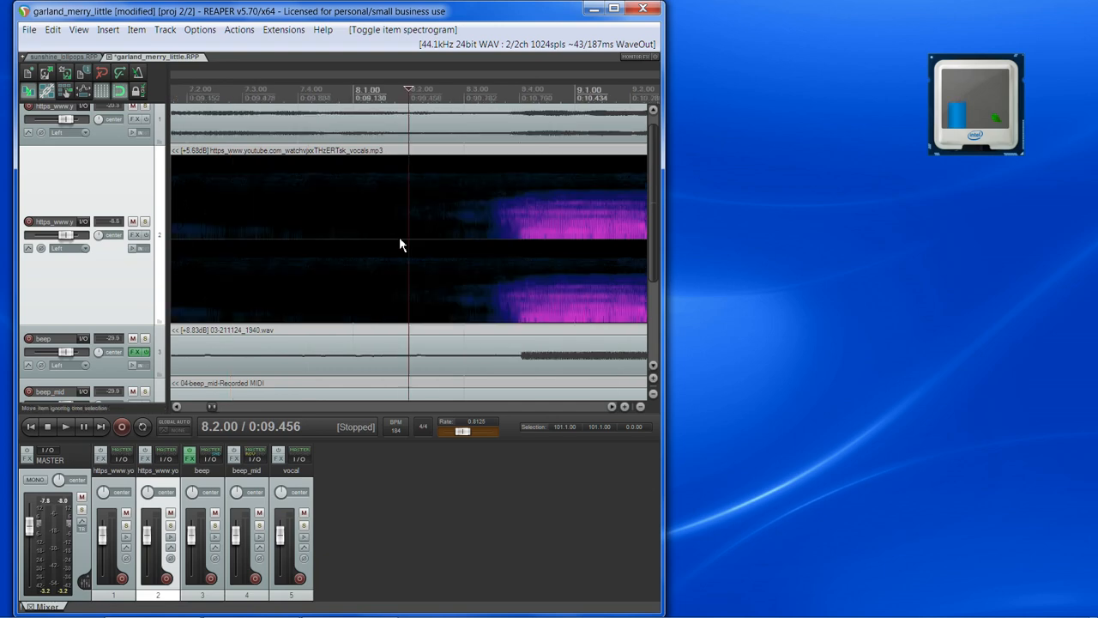
{"action": "scroll", "coordinate": [468, 247], "scroll_direction": "up", "scroll_amount": 1}
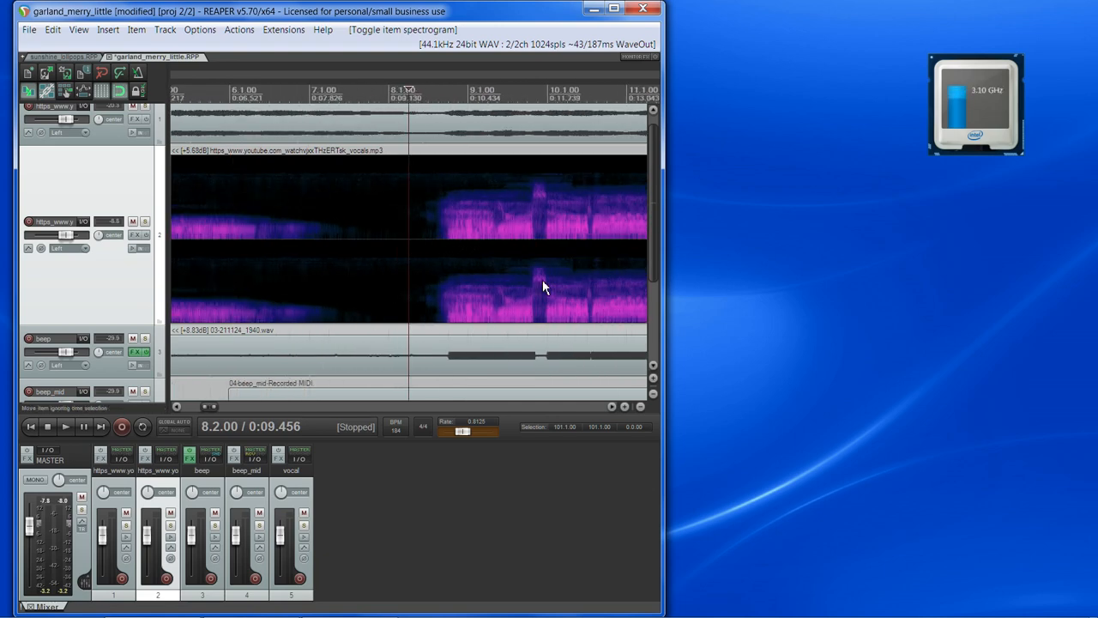
{"action": "scroll", "coordinate": [542, 279], "scroll_direction": "up", "scroll_amount": 1}
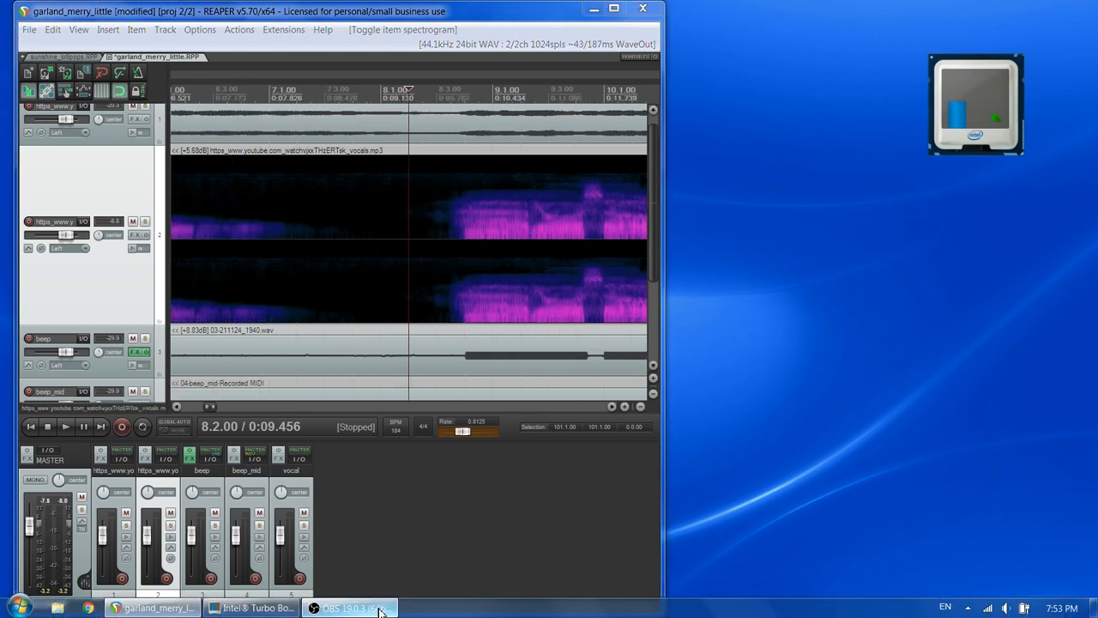
{"action": "left_click", "coordinate": [377, 608]}
{"action": "left_click", "coordinate": [380, 608]}
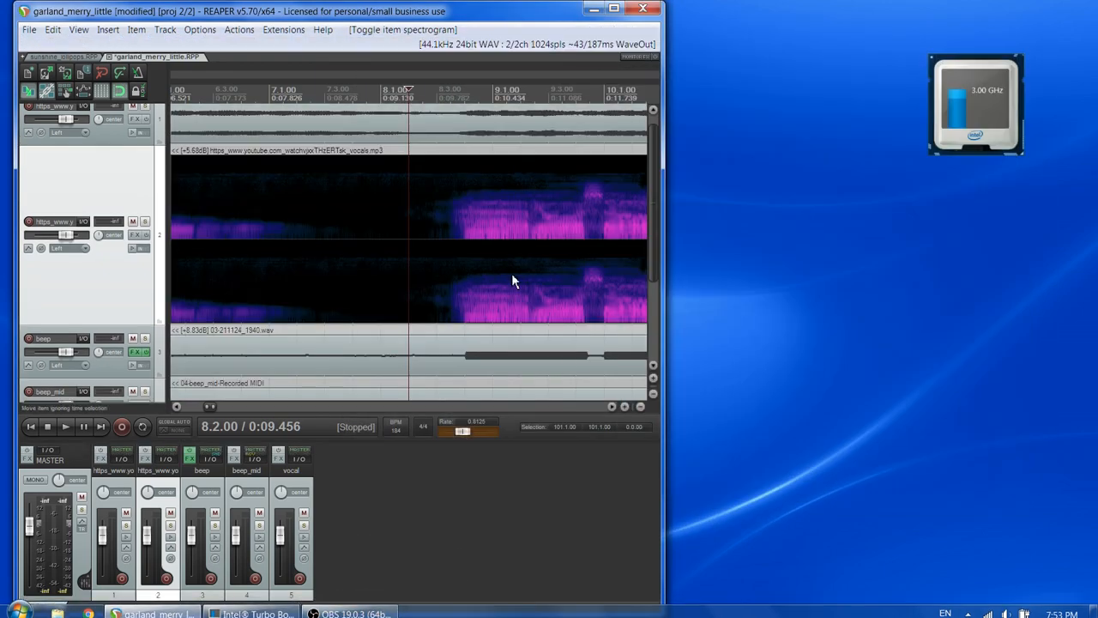
{"action": "scroll", "coordinate": [613, 410], "scroll_direction": "right", "scroll_amount": 8}
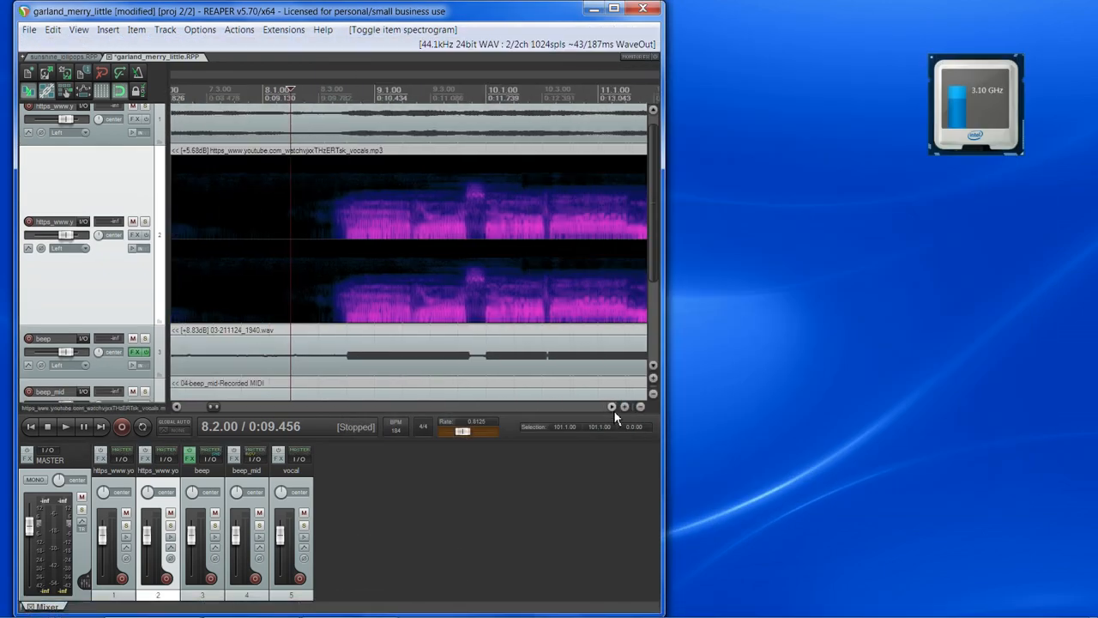
{"action": "scroll", "coordinate": [532, 301], "scroll_direction": "down", "scroll_amount": 5}
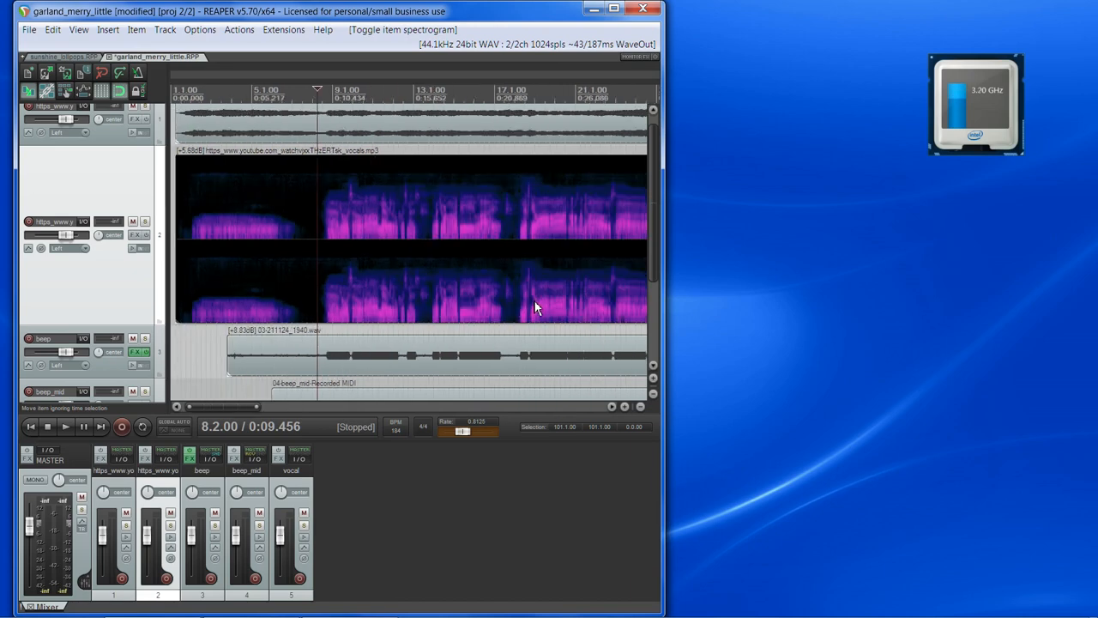
{"action": "scroll", "coordinate": [536, 308], "scroll_direction": "up", "scroll_amount": 2}
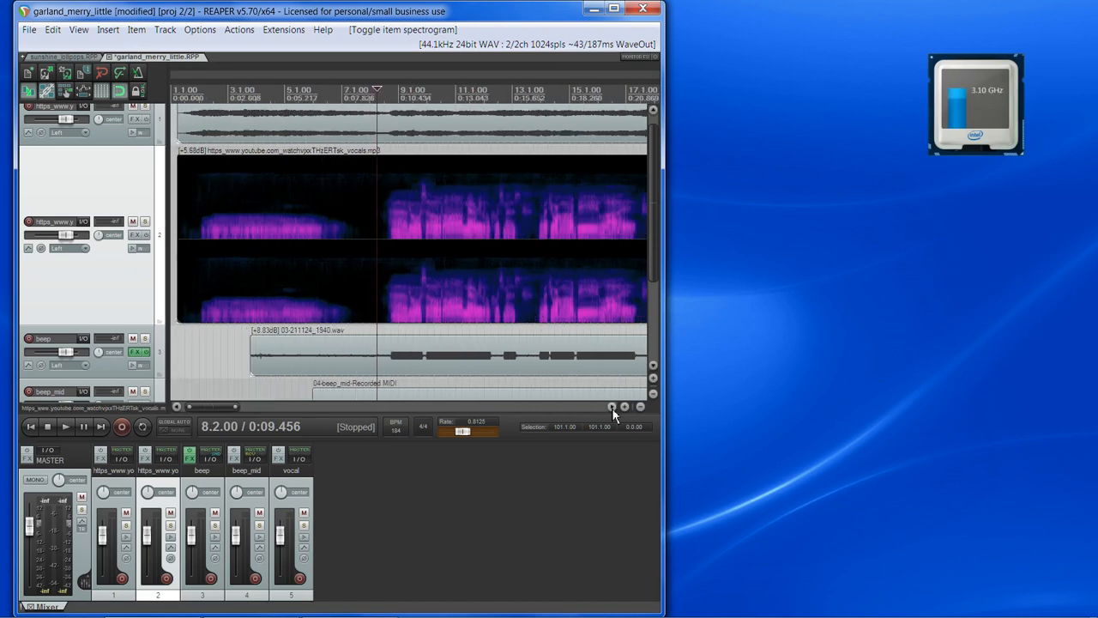
{"action": "scroll", "coordinate": [612, 407], "scroll_direction": "right", "scroll_amount": 4}
{"action": "left_click_drag", "start_coordinate": [263, 157], "coordinate": [440, 154]}
{"action": "scroll", "coordinate": [448, 240], "scroll_direction": "up", "scroll_amount": 6}
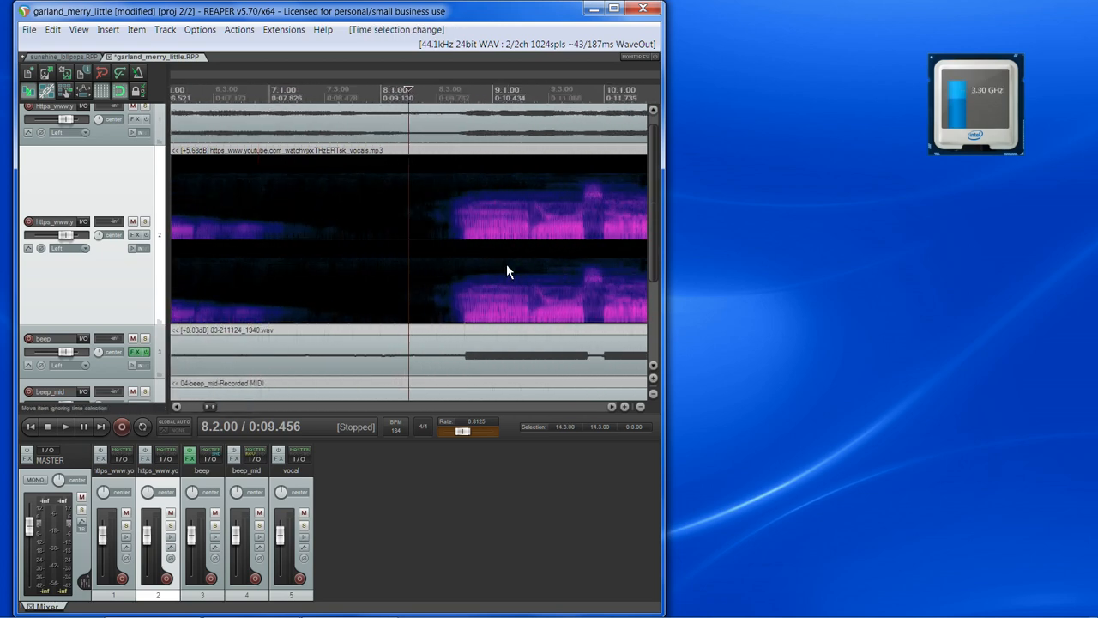
Play the vocals from 8.2.00 and again with the edit cursor placed at 8.3.85, close to the onset
{"action": "key", "text": "space"}
{"action": "key", "text": "space"}
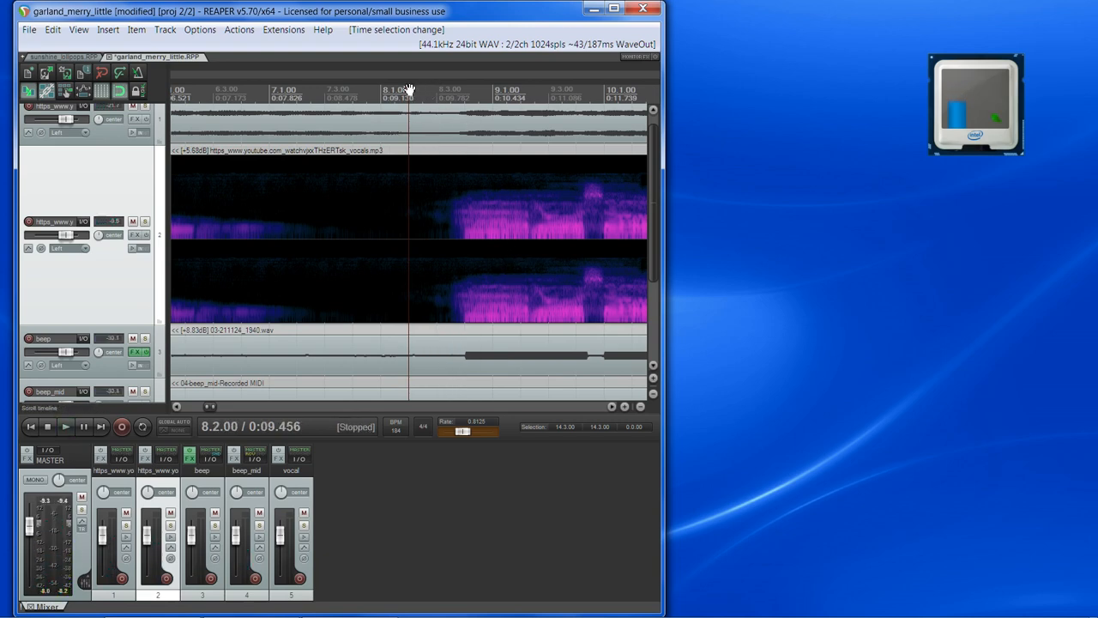
{"action": "left_click_drag", "start_coordinate": [409, 89], "coordinate": [461, 94]}
{"action": "scroll", "coordinate": [497, 223], "scroll_direction": "up", "scroll_amount": 3}
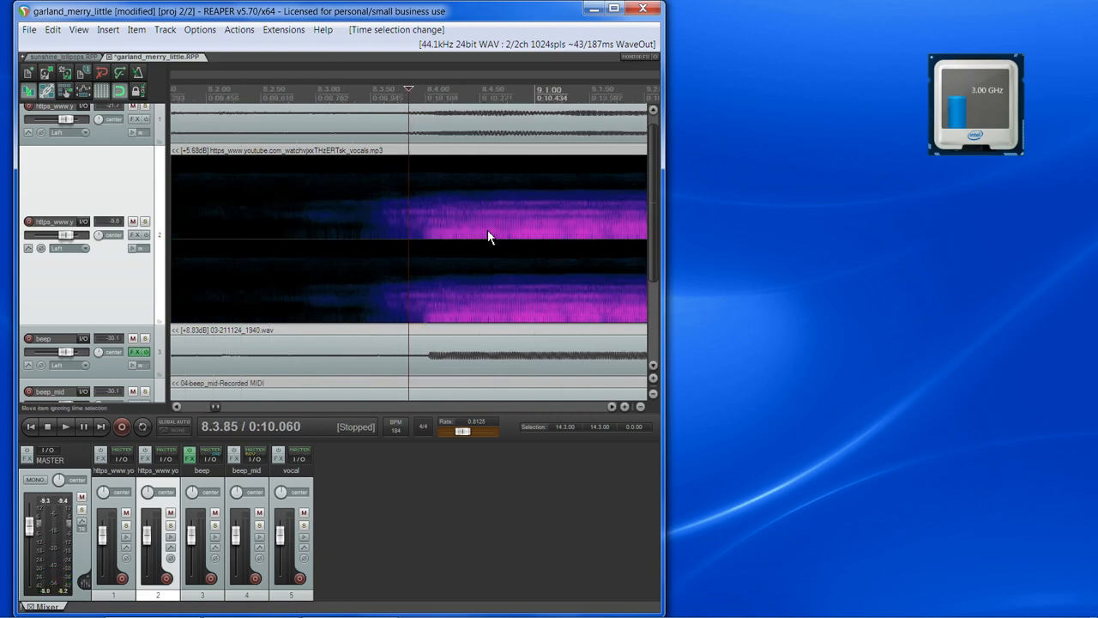
{"action": "scroll", "coordinate": [455, 215], "scroll_direction": "down", "scroll_amount": 3}
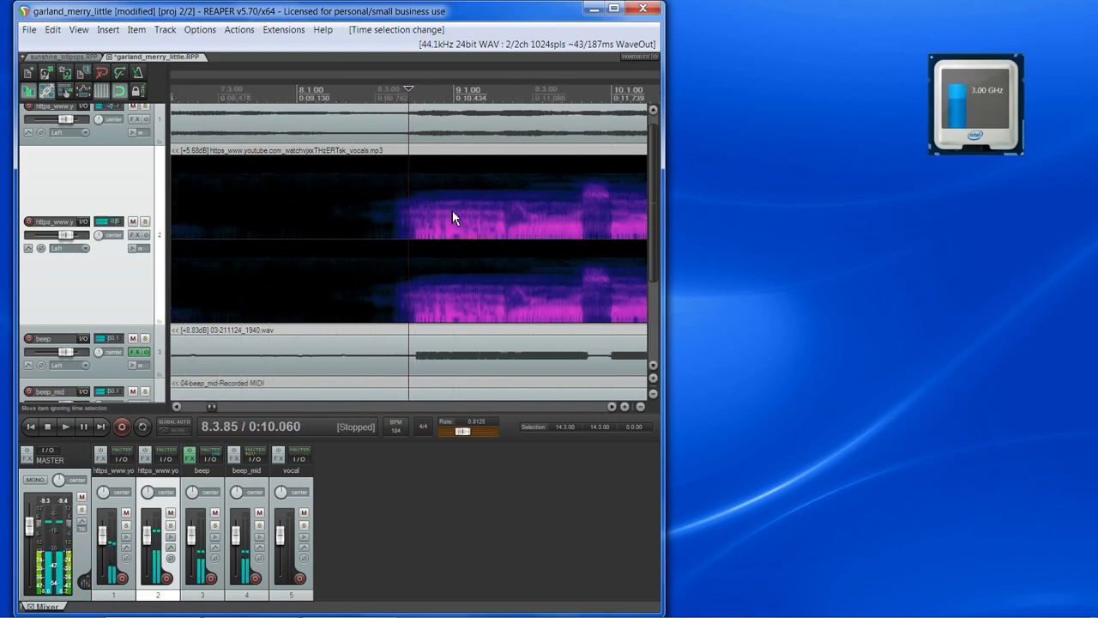
{"action": "scroll", "coordinate": [509, 221], "scroll_direction": "up", "scroll_amount": 3}
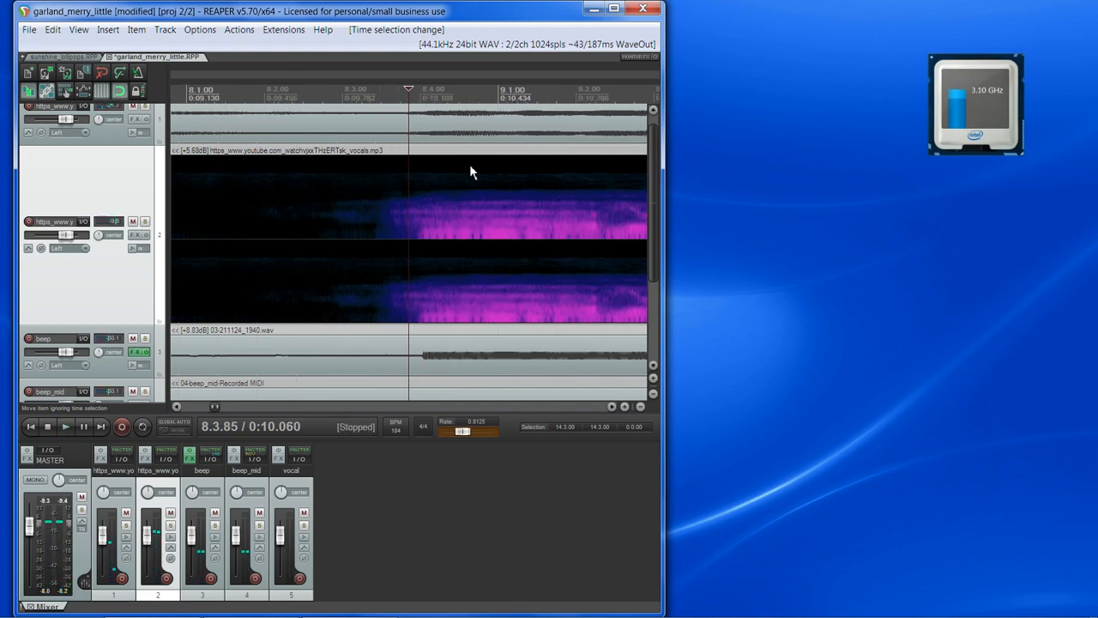
Add a marker at the vocal's onset just before 8.4.00, and move the edit cursor to 8.4.11
{"action": "mouse_move", "coordinate": [409, 91]}
{"action": "left_mouse_down"}
{"action": "mouse_move", "coordinate": [444, 91]}
{"action": "mouse_move", "coordinate": [429, 90]}
{"action": "left_mouse_up"}
{"action": "key", "text": "space"}
{"action": "key", "text": "space"}
{"action": "scroll", "coordinate": [448, 154], "scroll_direction": "up", "scroll_amount": 2}
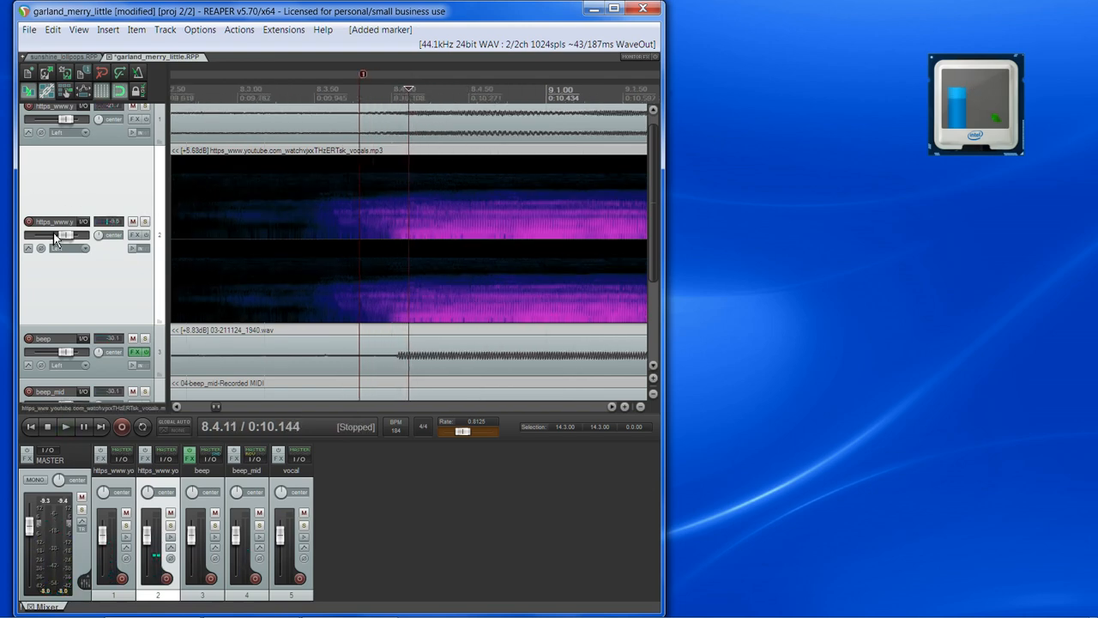
Try raising the vocals track's volume to +2.35 dB and play from 8.4.11
{"action": "left_click_drag", "start_coordinate": [67, 235], "coordinate": [69, 235]}
{"action": "key", "text": "space"}
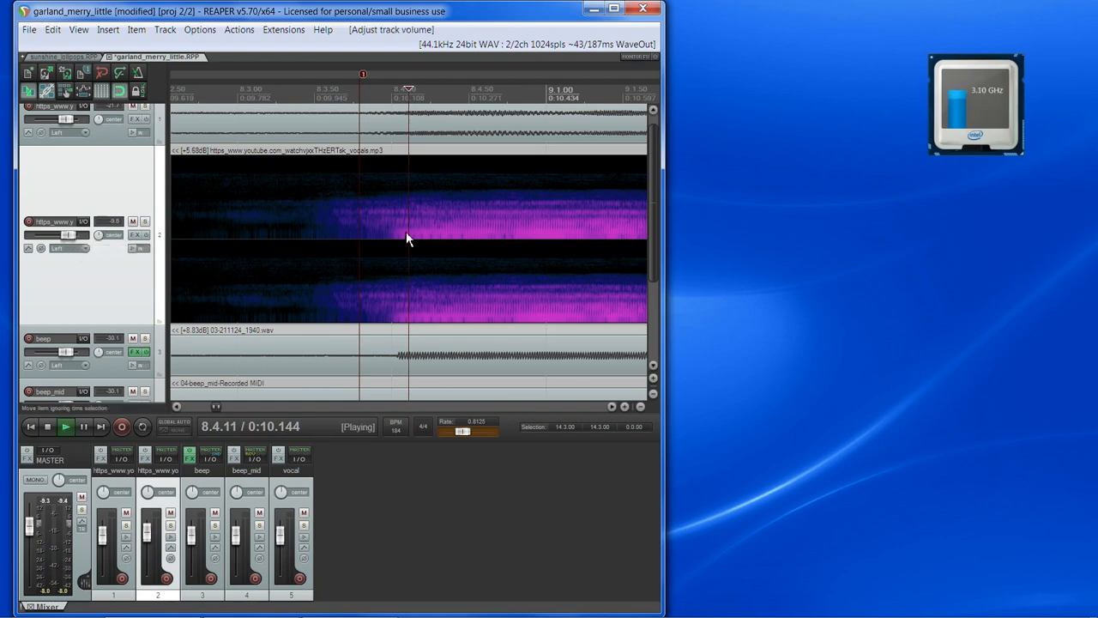
{"action": "key", "text": "space"}
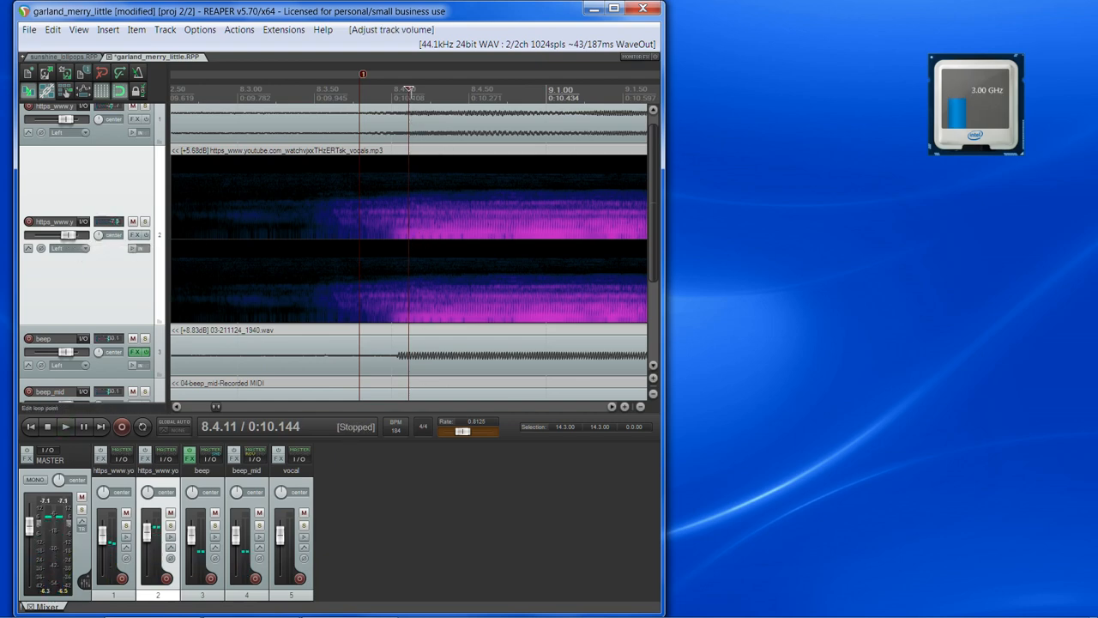
Move the edit cursor to 8.4.18, audition the note start there, and add a marker
{"action": "left_click_drag", "start_coordinate": [410, 91], "coordinate": [421, 90]}
{"action": "key", "text": "space"}
{"action": "key", "text": "space"}
{"action": "key", "text": "space"}
{"action": "key", "text": "space"}
{"action": "key", "text": "space"}
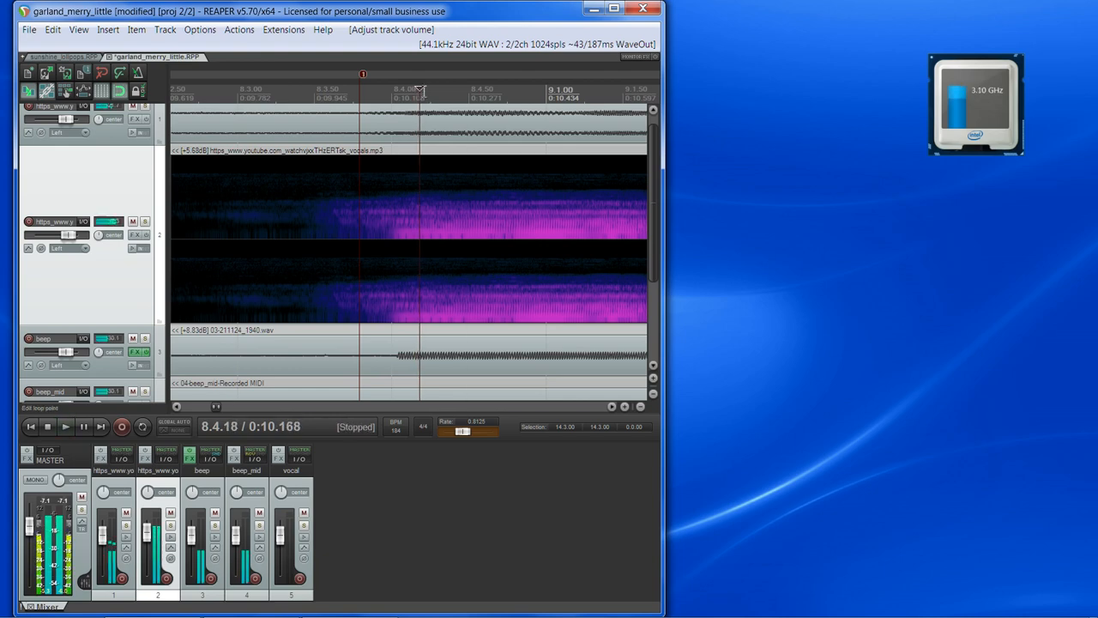
{"action": "key", "text": "m"}
Place the edit cursor at 9.1.00 within the first sung phrase and audition the vocals from there
{"action": "scroll", "coordinate": [491, 267], "scroll_direction": "down", "scroll_amount": 4}
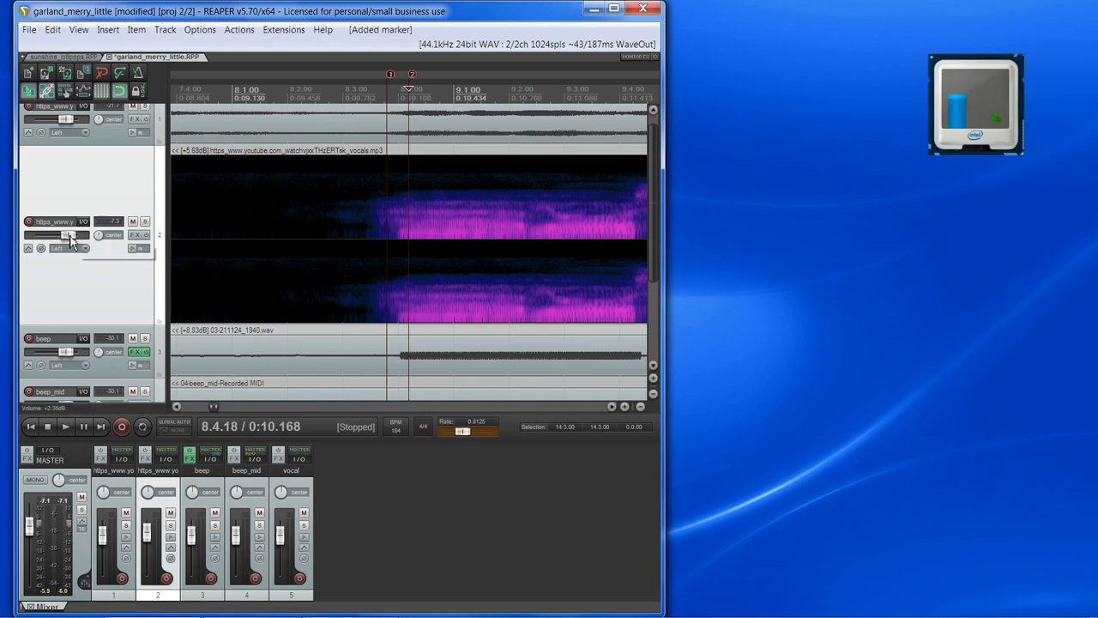
{"action": "left_click", "coordinate": [611, 407]}
{"action": "left_click", "coordinate": [611, 408]}
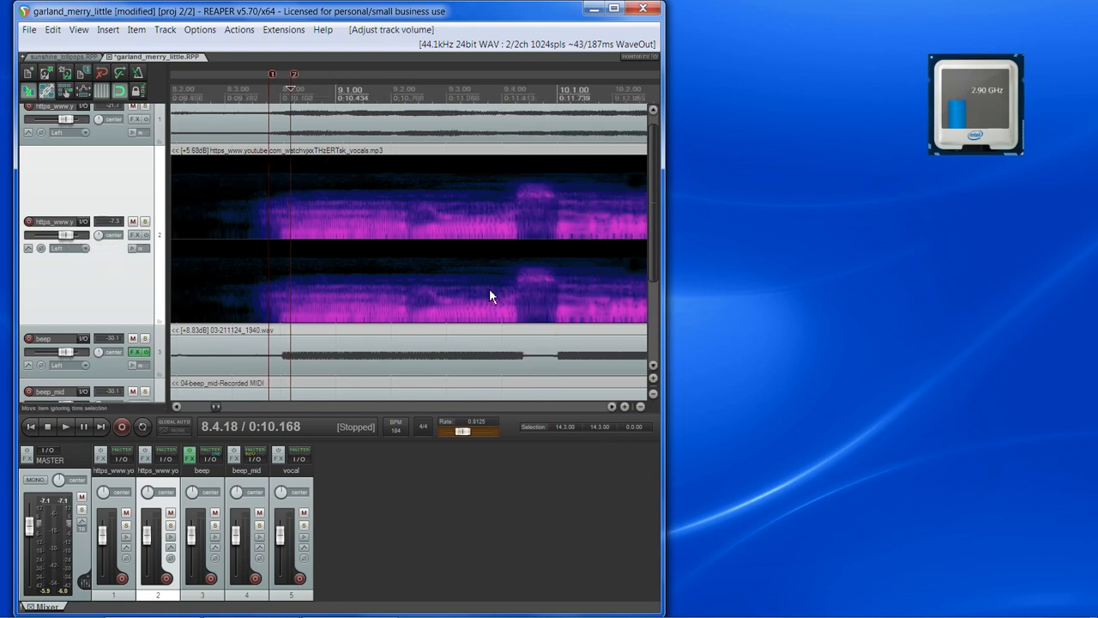
{"action": "left_click", "coordinate": [358, 205]}
{"action": "key", "text": "space"}
{"action": "key", "text": "space"}
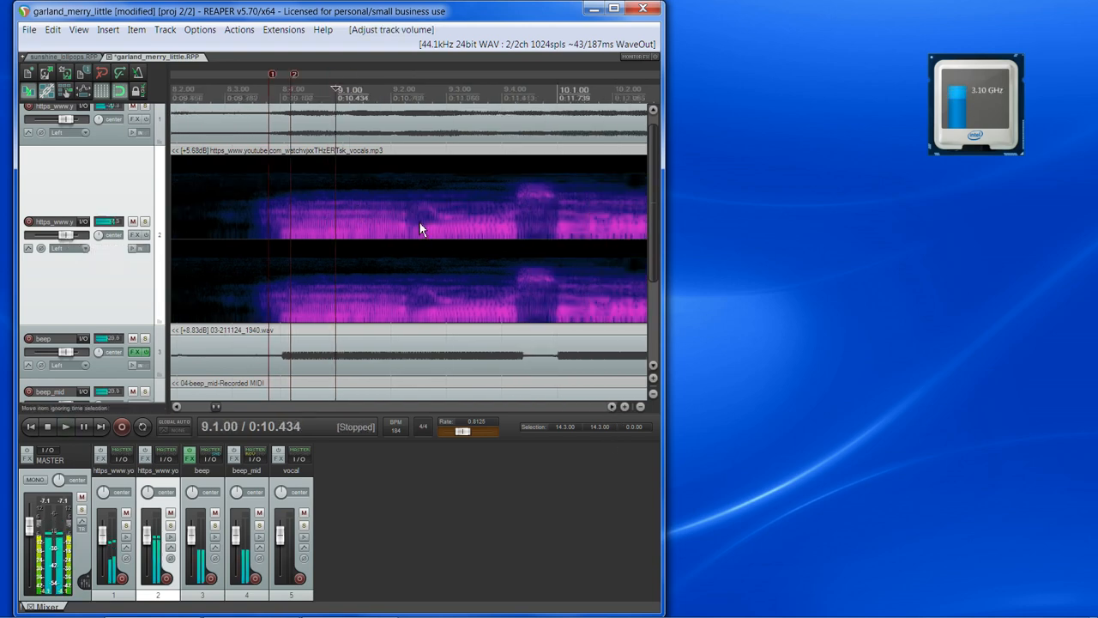
{"action": "scroll", "coordinate": [469, 244], "scroll_direction": "up", "scroll_amount": 2}
{"action": "key", "text": "space"}
{"action": "key", "text": "space"}
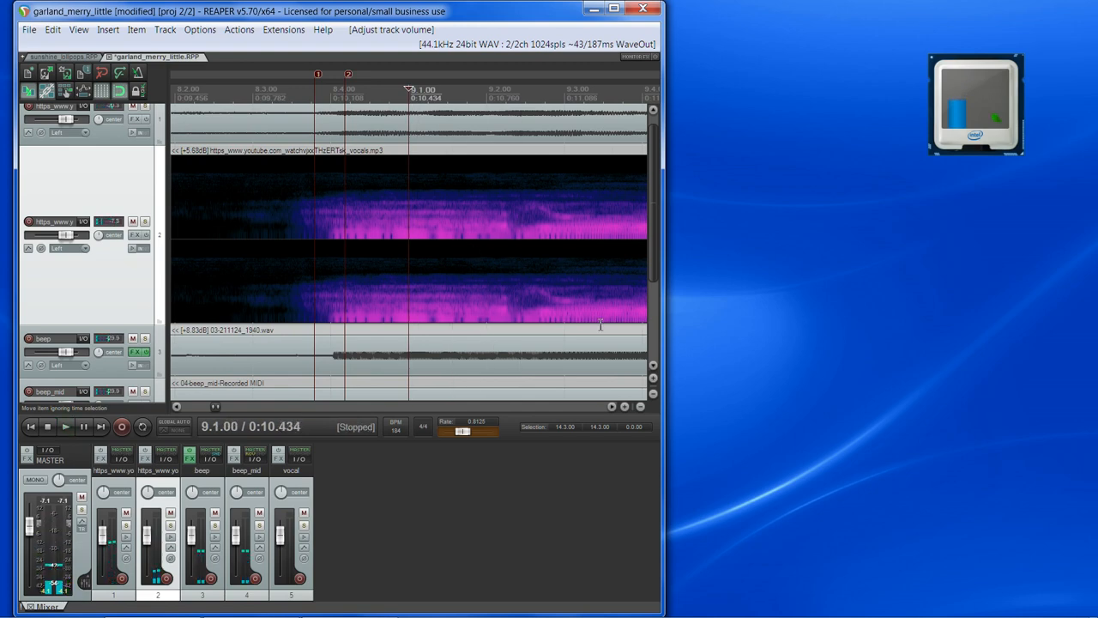
Move the edit cursor to 9.2.23, where the spectrogram changes, and repeatedly audition the vocals from there
{"action": "left_click", "coordinate": [614, 407]}
{"action": "left_click", "coordinate": [614, 407]}
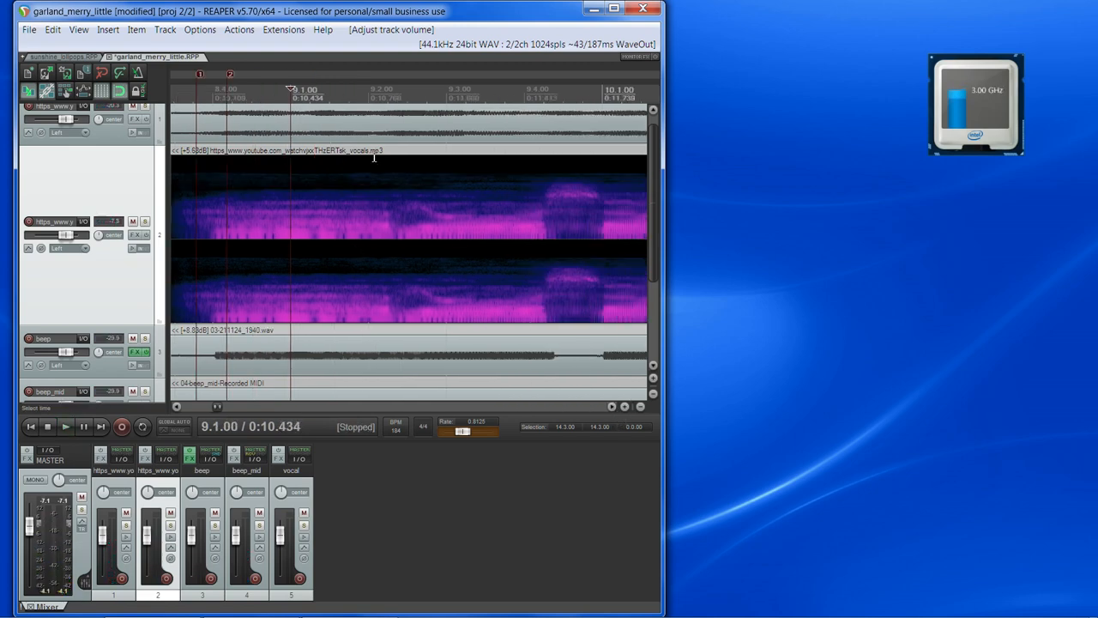
{"action": "left_click_drag", "start_coordinate": [291, 86], "coordinate": [386, 99]}
{"action": "scroll", "coordinate": [480, 230], "scroll_direction": "down", "scroll_amount": 2}
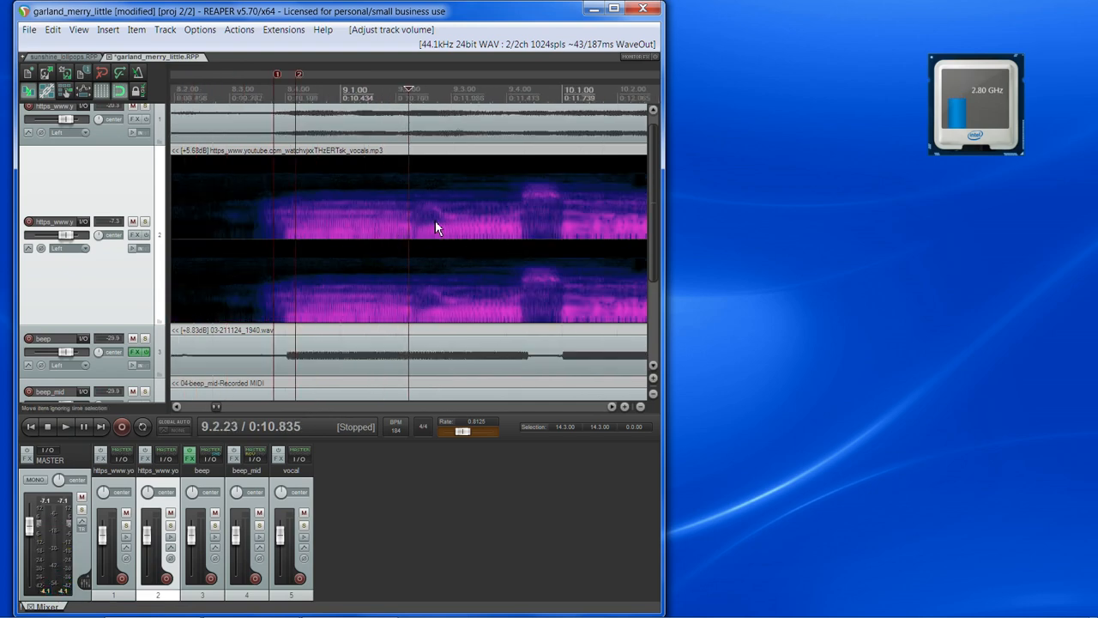
{"action": "scroll", "coordinate": [517, 211], "scroll_direction": "up", "scroll_amount": 2}
{"action": "key", "text": "space"}
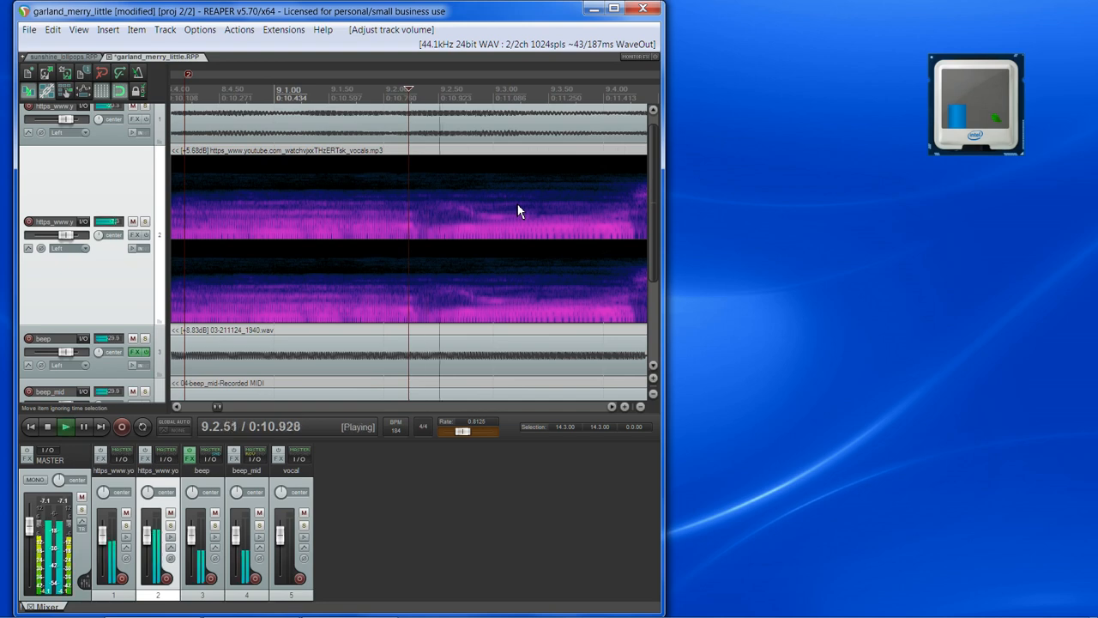
{"action": "key", "text": "space"}
{"action": "key", "text": "space"}
{"action": "key", "text": "space"}
Fine-tune the edit cursor to 9.2.25, check it by playback, and add a marker there
{"action": "left_click", "coordinate": [412, 89]}
{"action": "left_click", "coordinate": [412, 88]}
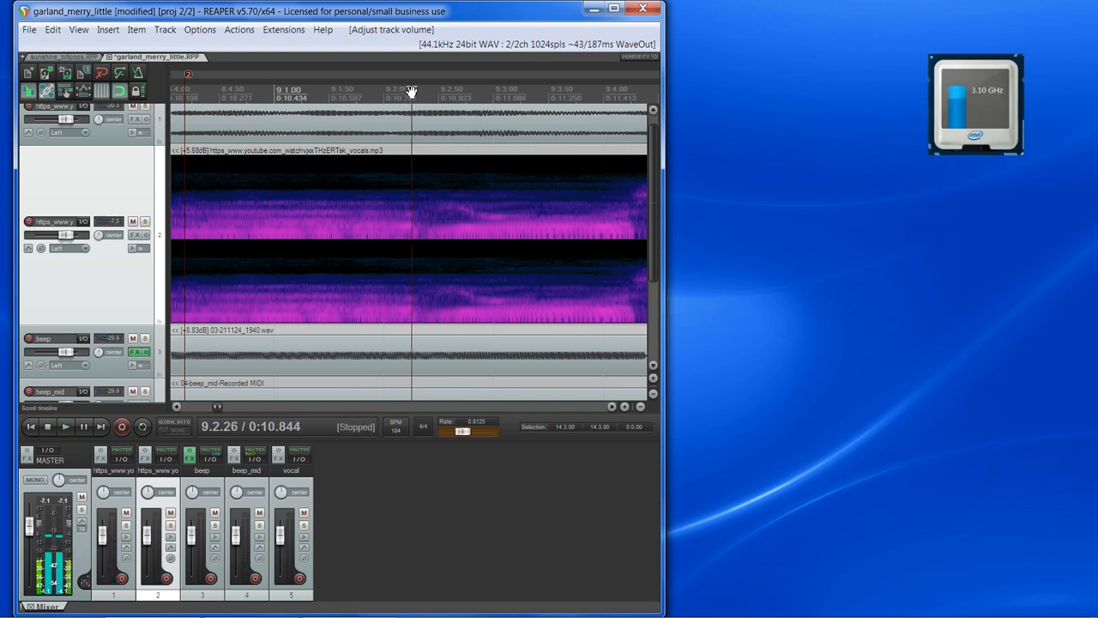
{"action": "key", "text": "space"}
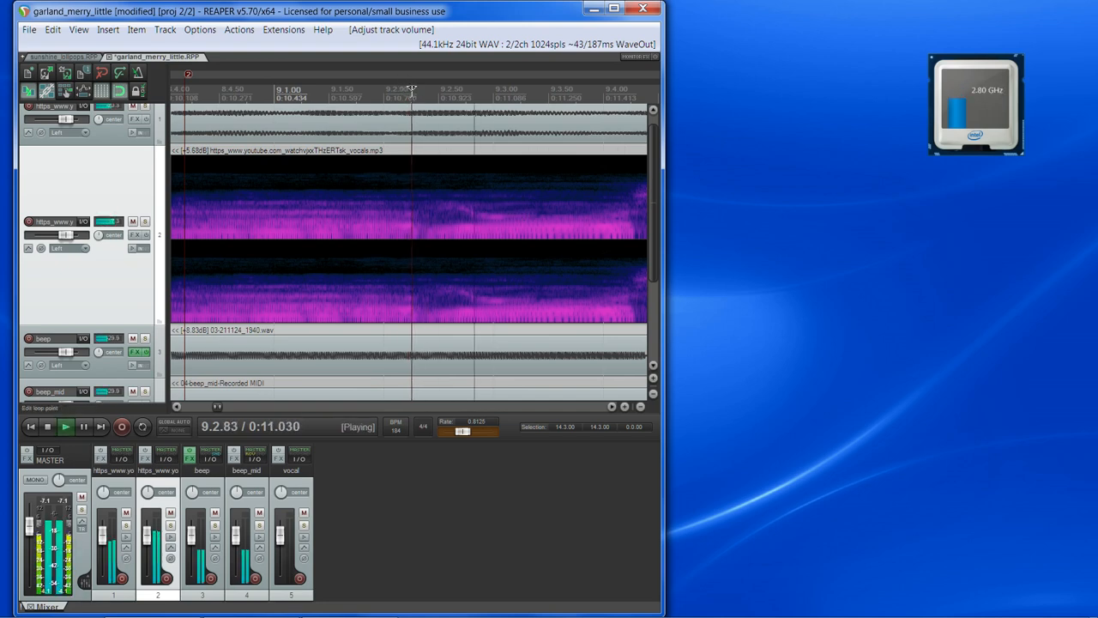
{"action": "key", "text": "space"}
{"action": "key", "text": "m"}
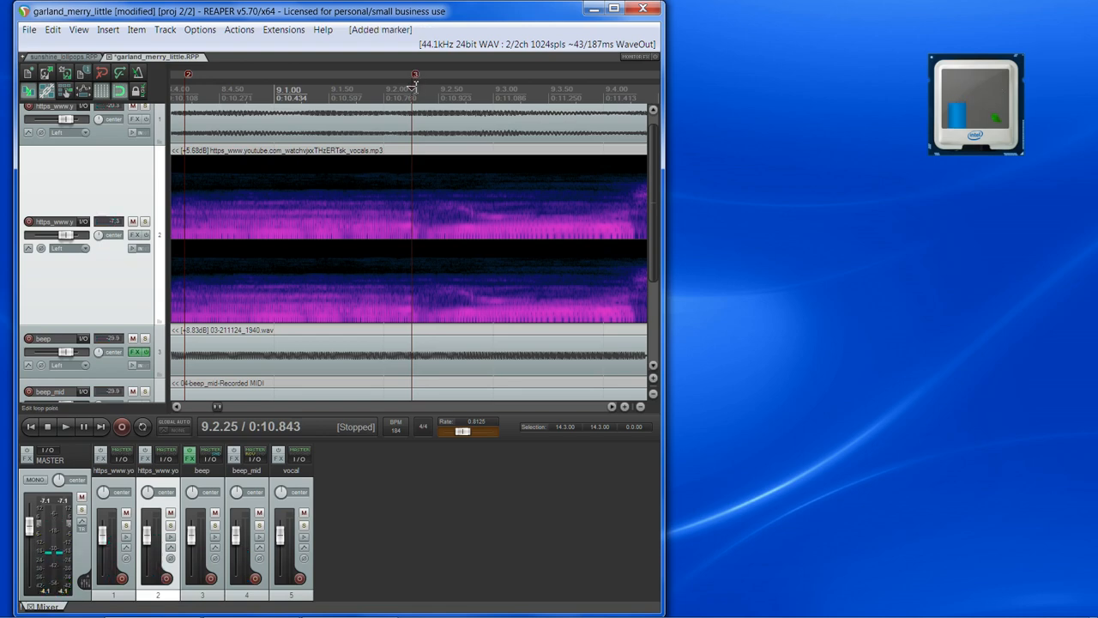
Audition the vocals from 9.2.78 and from just past 9.2.50, and add a marker at 9.2.46
{"action": "left_click_drag", "start_coordinate": [412, 89], "coordinate": [469, 88]}
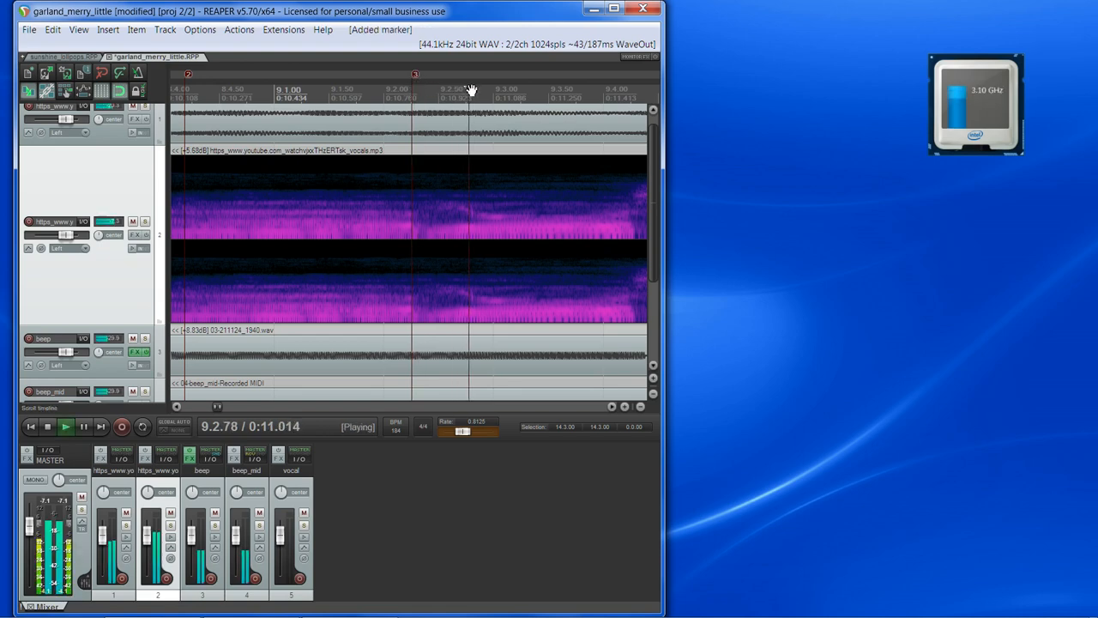
{"action": "scroll", "coordinate": [480, 160], "scroll_direction": "up", "scroll_amount": 2}
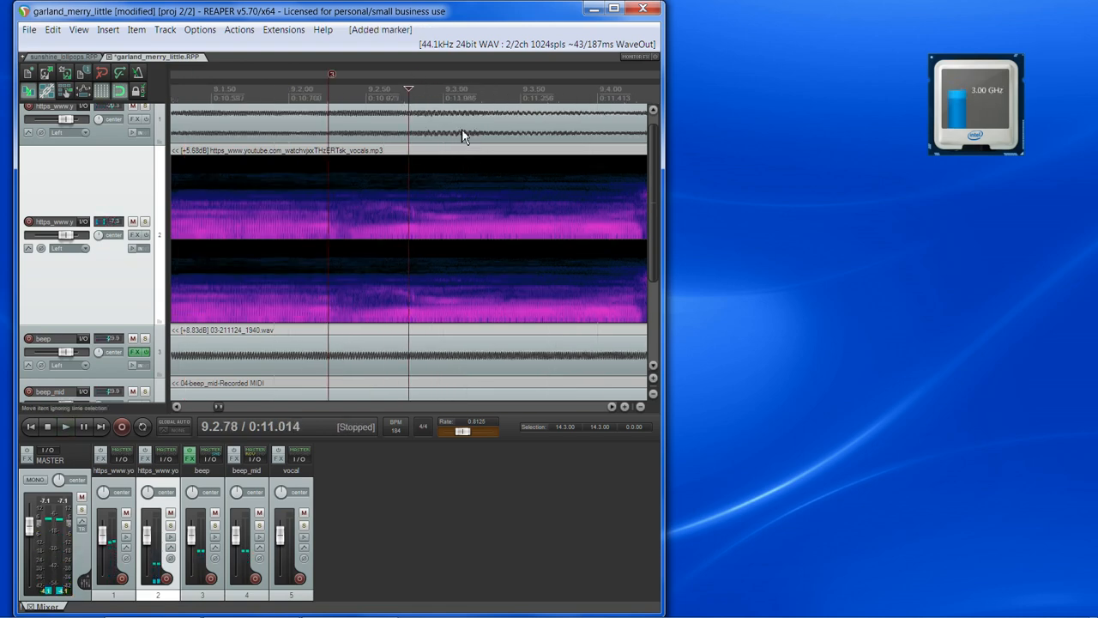
{"action": "left_click", "coordinate": [395, 89]}
{"action": "left_click", "coordinate": [374, 106]}
{"action": "key", "text": "space"}
{"action": "key", "text": "space"}
{"action": "key", "text": "space"}
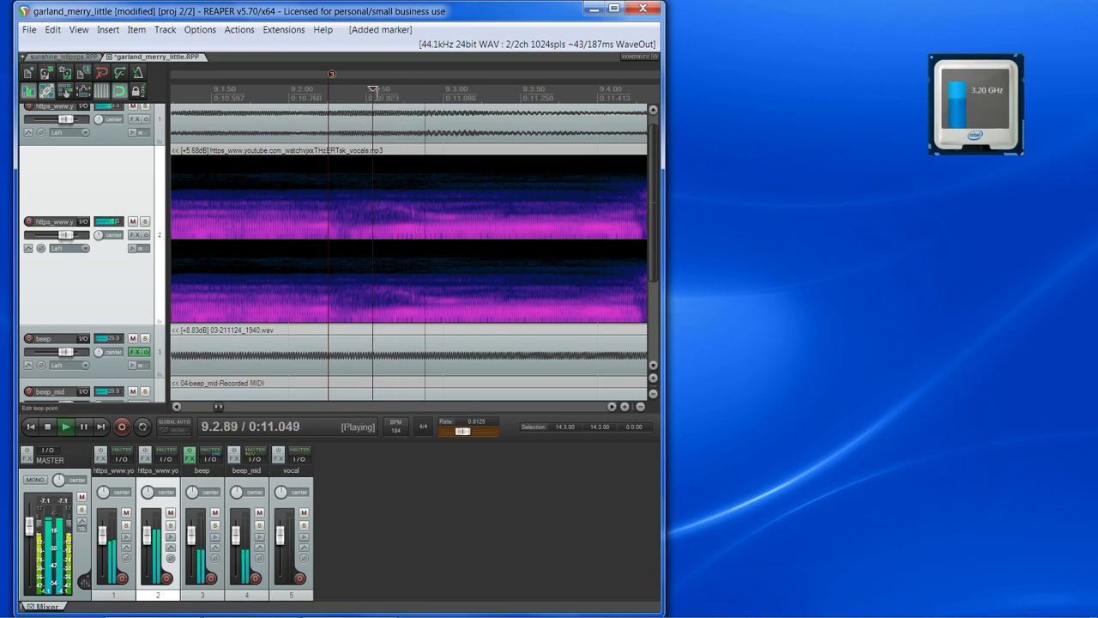
{"action": "key", "text": "space"}
{"action": "left_click_drag", "start_coordinate": [375, 88], "coordinate": [361, 90]}
{"action": "key", "text": "m"}
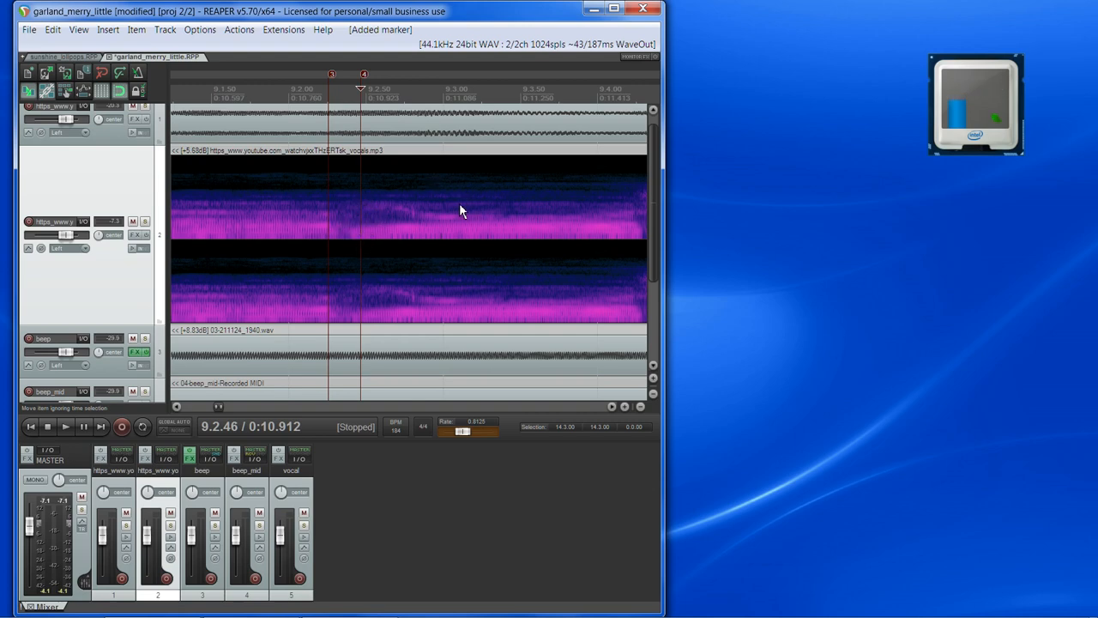
Audition the vocals past the 9.2.46 marker, settle the edit cursor at 9.2.81, and add a marker there
{"action": "key", "text": "space"}
{"action": "key", "text": "space"}
{"action": "left_click", "coordinate": [381, 91]}
{"action": "left_click", "coordinate": [403, 91]}
{"action": "key", "text": "space"}
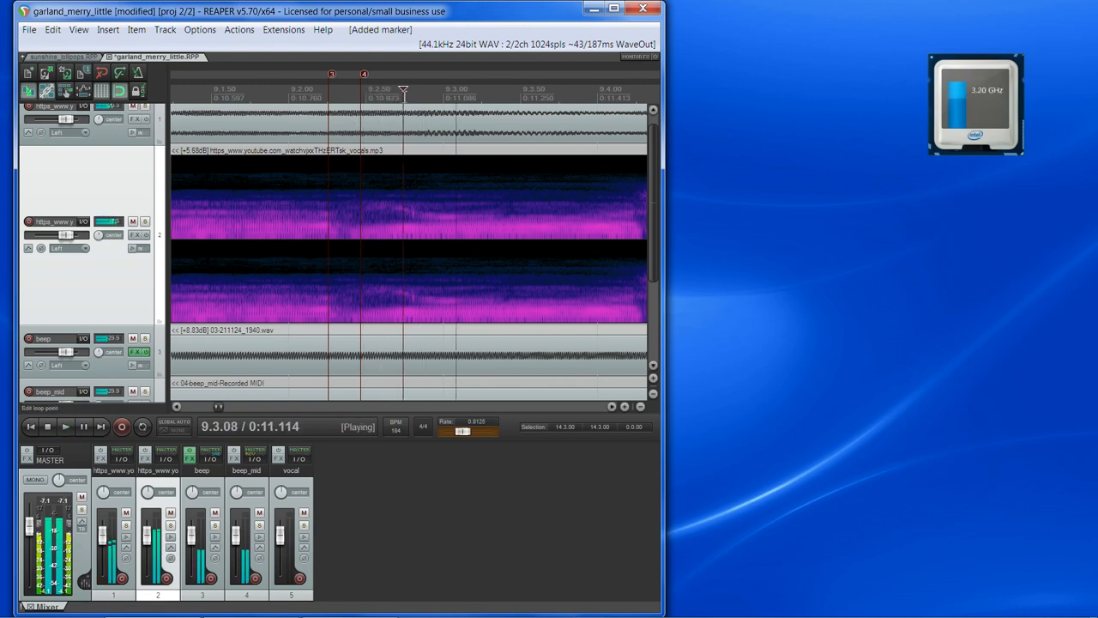
{"action": "key", "text": "space"}
{"action": "left_click_drag", "start_coordinate": [404, 91], "coordinate": [413, 91]}
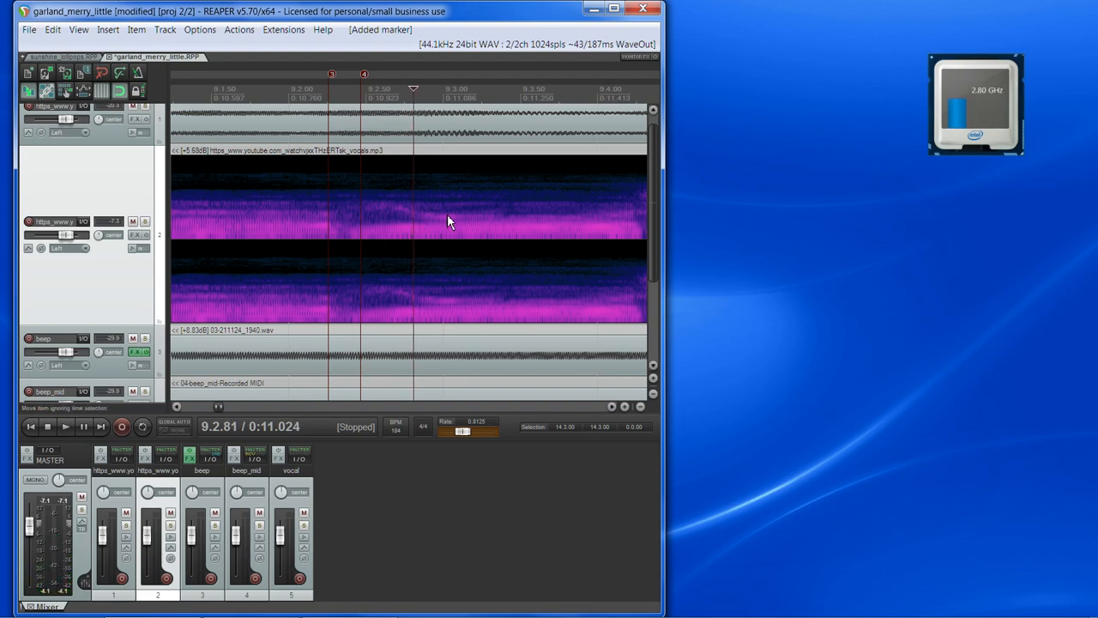
{"action": "key", "text": "space"}
{"action": "key", "text": "space"}
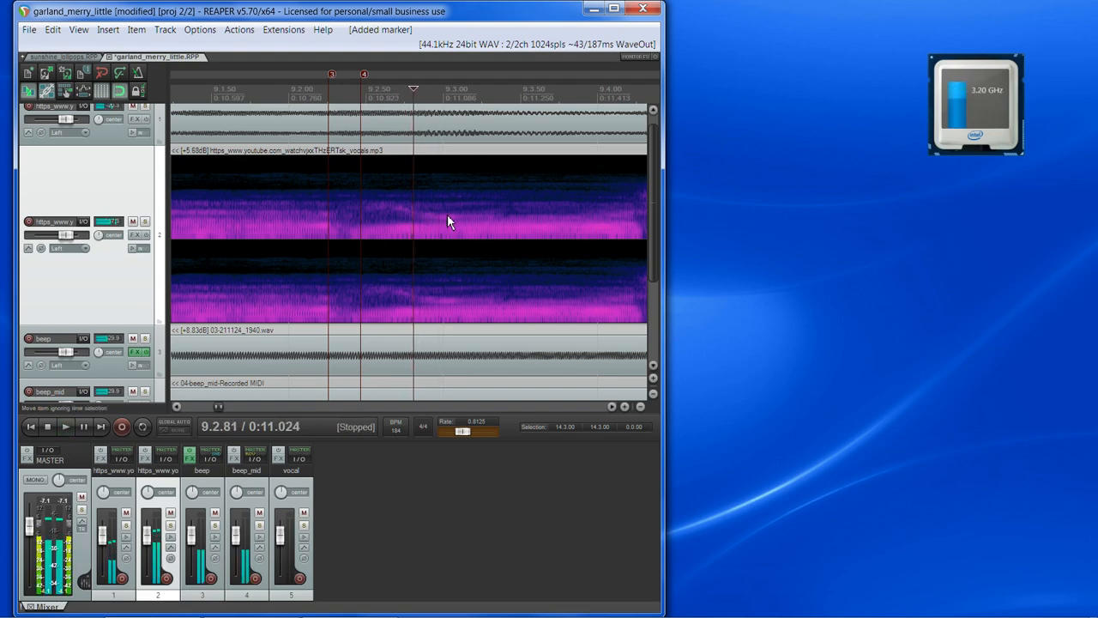
{"action": "key", "text": "m"}
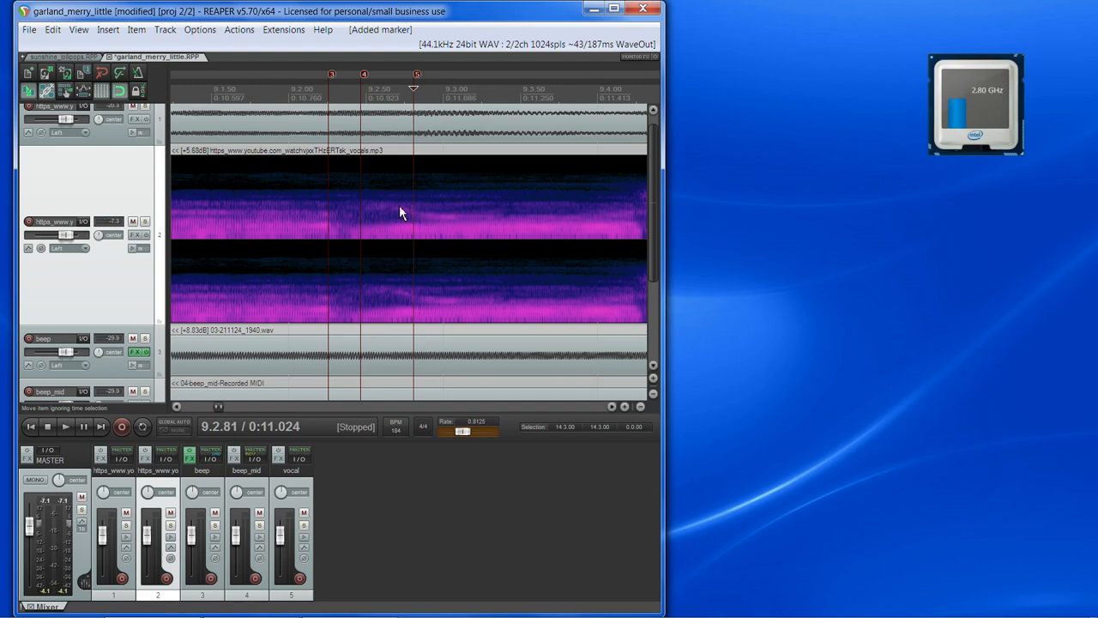
Repeatedly audition the vocals from the 9.2.81 marker to listen for the next note change
{"action": "key", "text": "space"}
{"action": "key", "text": "space"}
{"action": "key", "text": "space"}
{"action": "key", "text": "space"}
{"action": "key", "text": "space"}
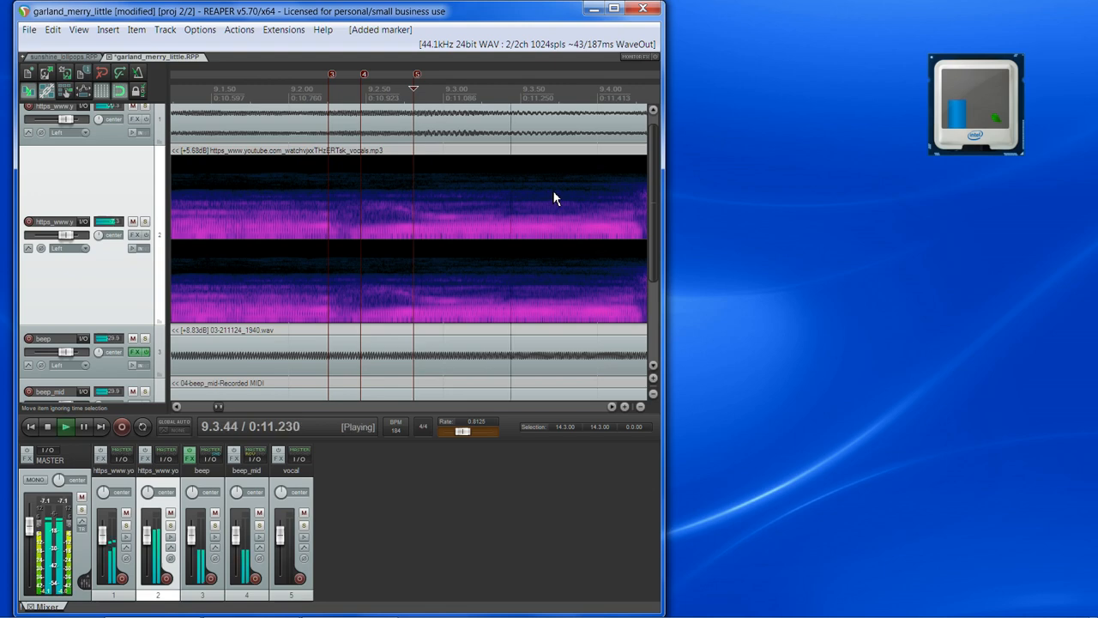
{"action": "key", "text": "space"}
{"action": "key", "text": "space"}
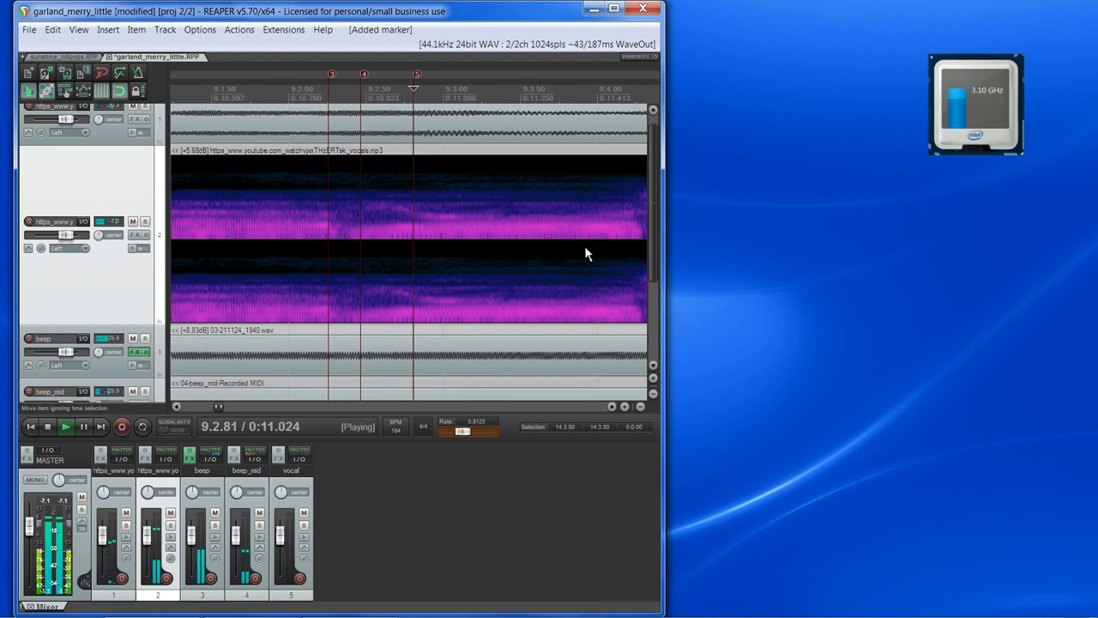
{"action": "key", "text": "space"}
{"action": "left_click", "coordinate": [612, 407]}
{"action": "left_click", "coordinate": [612, 407]}
{"action": "left_click", "coordinate": [612, 407]}
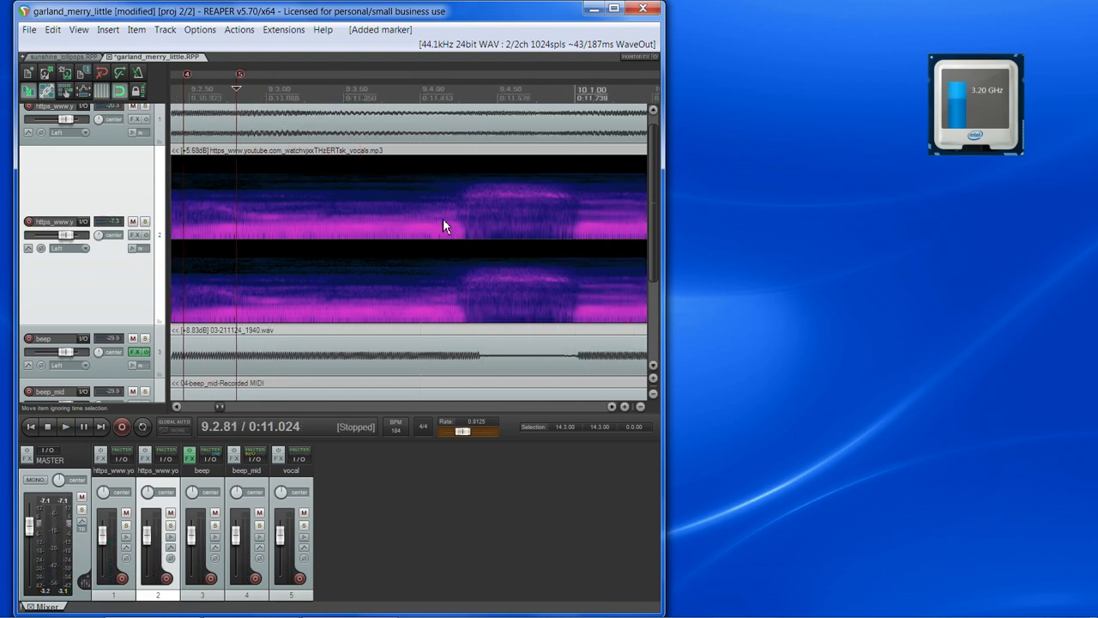
{"action": "key", "text": "space"}
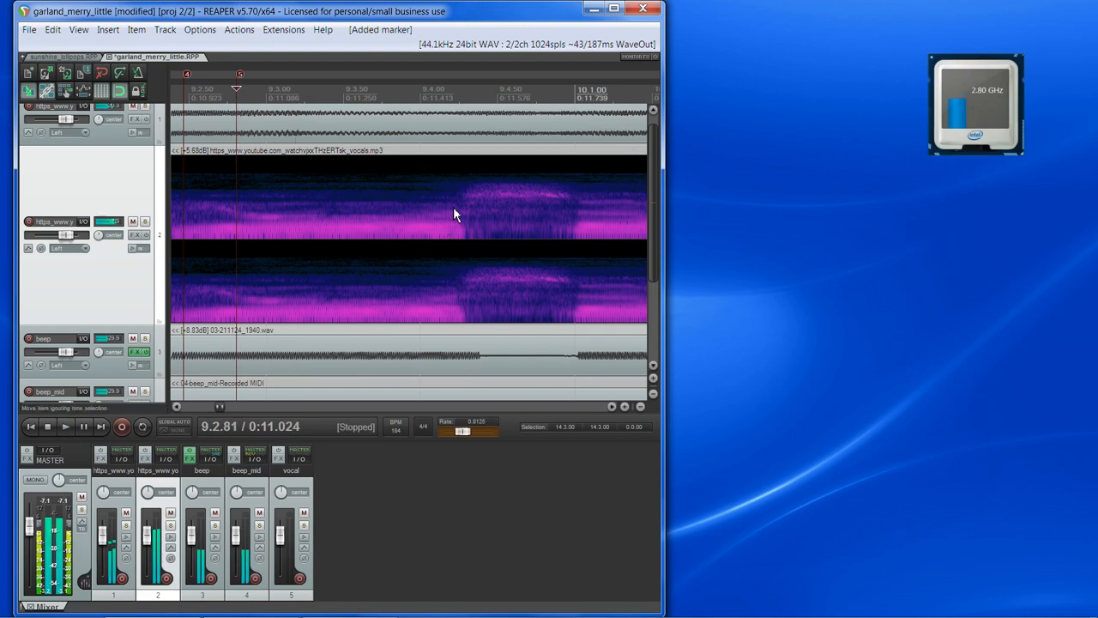
{"action": "key", "text": "space"}
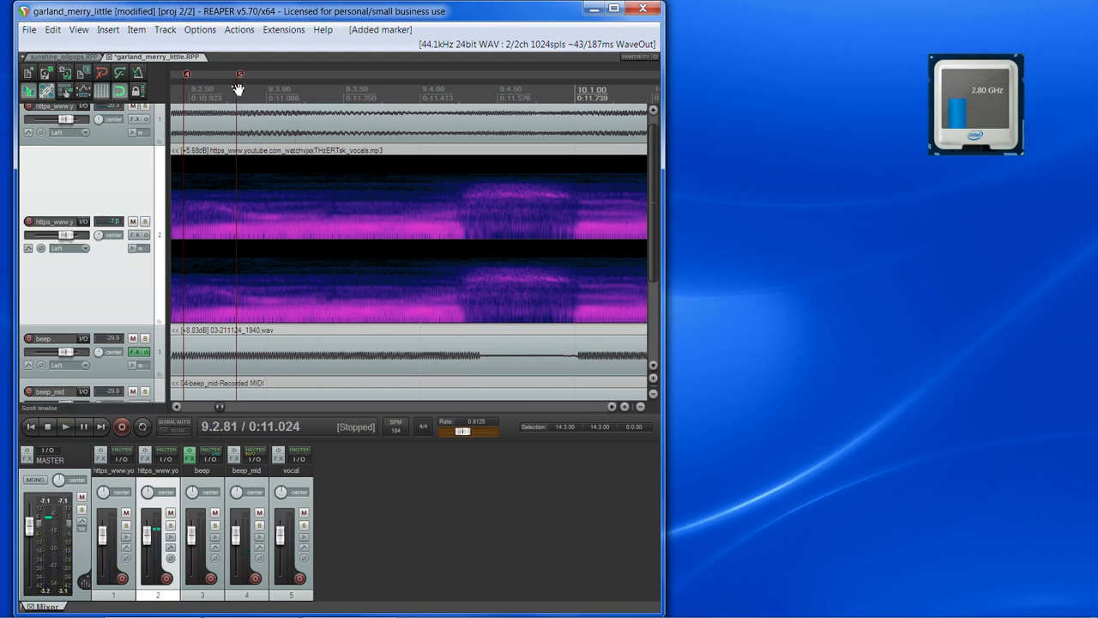
Audition the vocals from 9.3.37, fine-tune the edit cursor to 9.3.44 by playback, and add a marker there
{"action": "key", "text": "space"}
{"action": "key", "text": "space"}
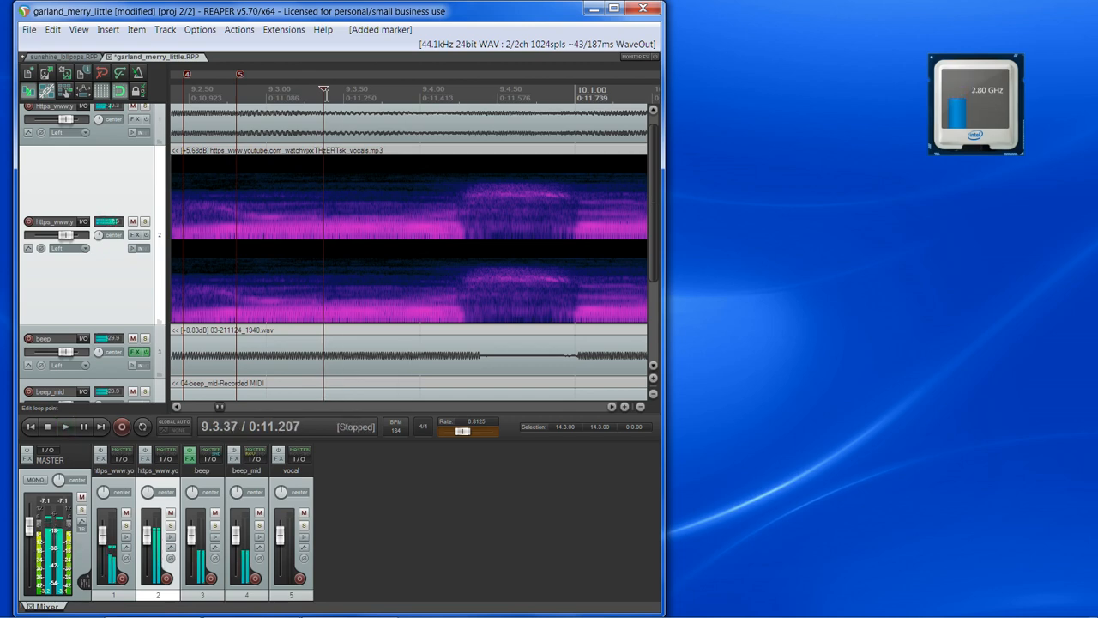
{"action": "left_click_drag", "start_coordinate": [325, 92], "coordinate": [334, 87]}
{"action": "key", "text": "space"}
{"action": "key", "text": "space"}
{"action": "key", "text": "space"}
{"action": "key", "text": "space"}
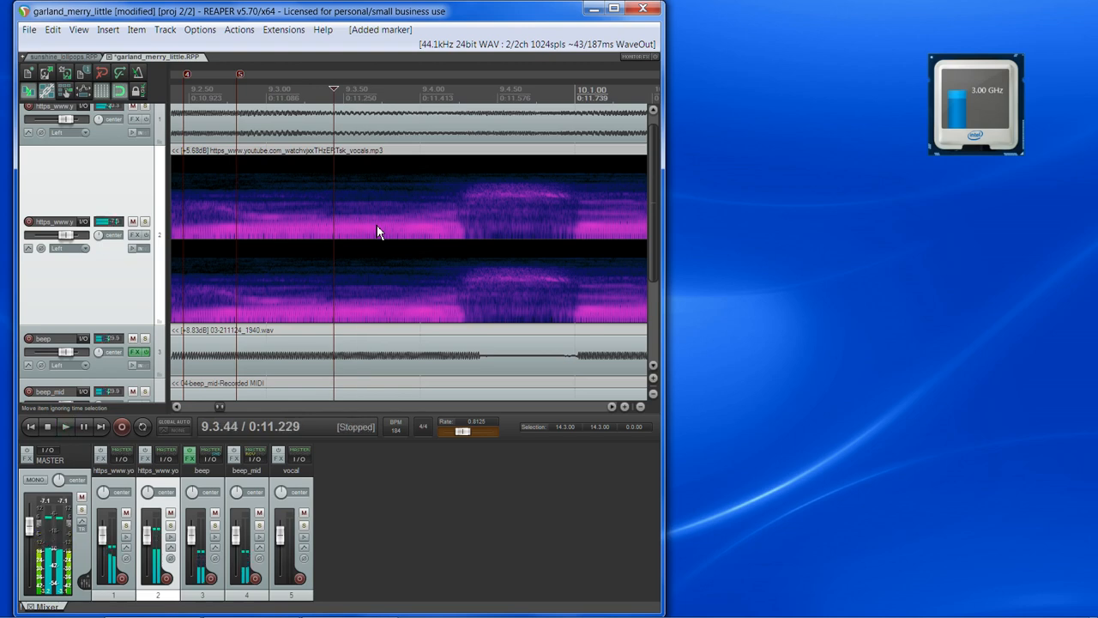
{"action": "key", "text": "space"}
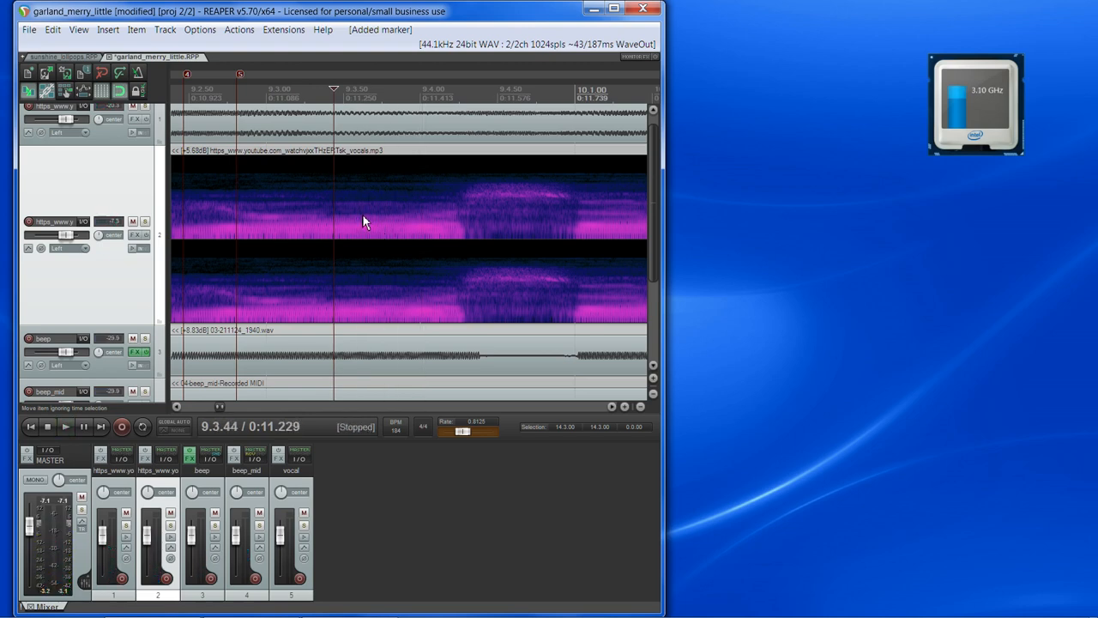
{"action": "key", "text": "m"}
Add markers at 9.4.26 and 10.1.01, at the start and end of the noisy band in the spectrogram
{"action": "left_click_drag", "start_coordinate": [335, 91], "coordinate": [461, 120]}
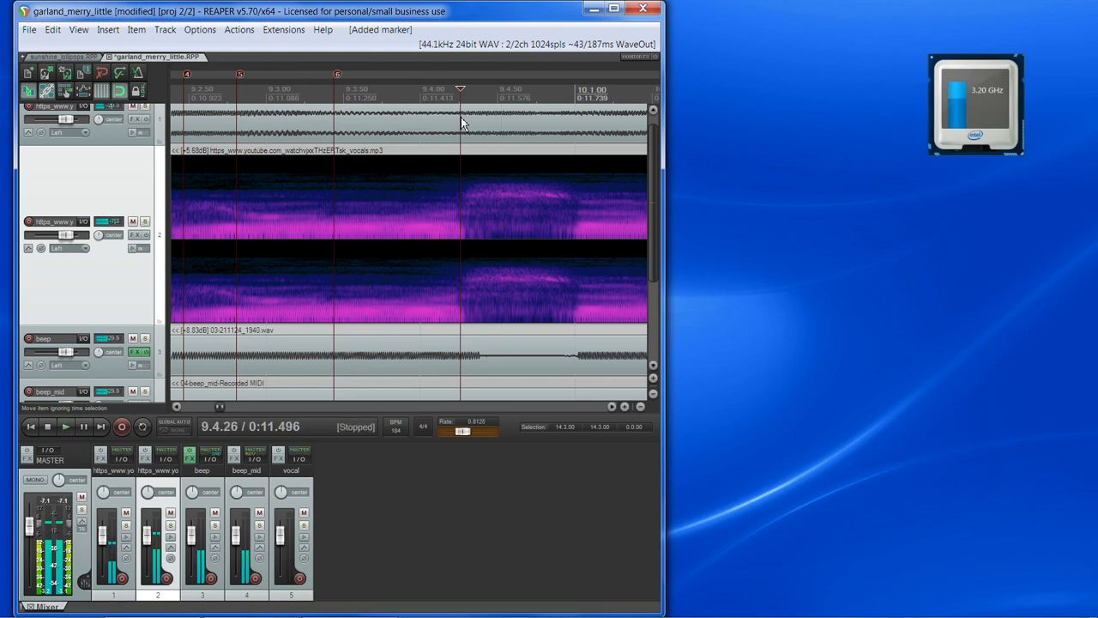
{"action": "key", "text": "m"}
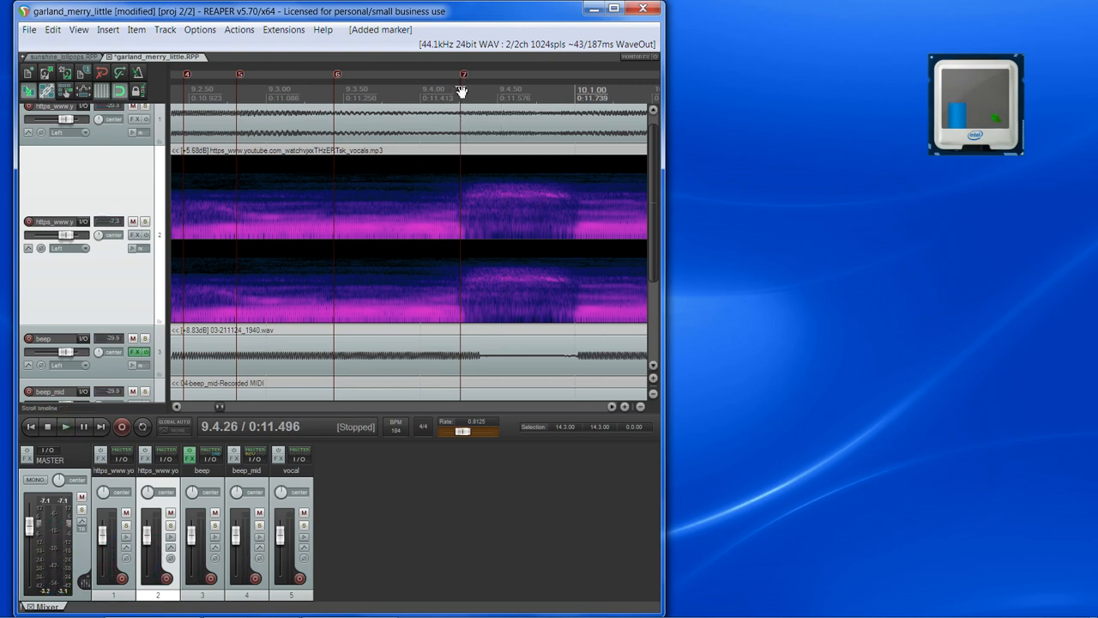
{"action": "left_click_drag", "start_coordinate": [461, 91], "coordinate": [577, 121]}
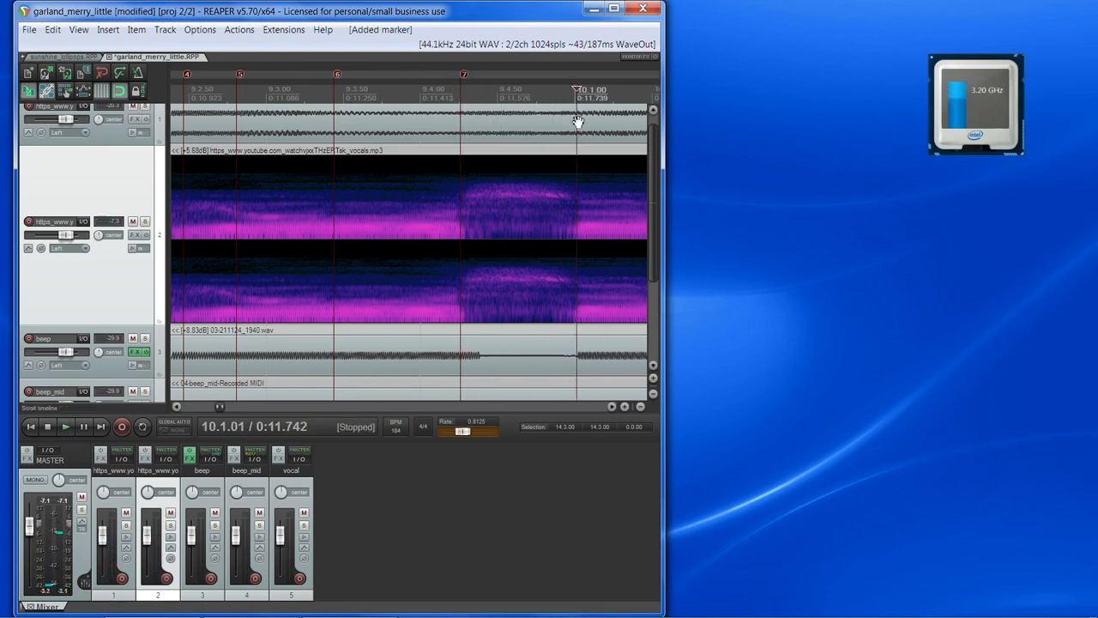
{"action": "left_click", "coordinate": [613, 407]}
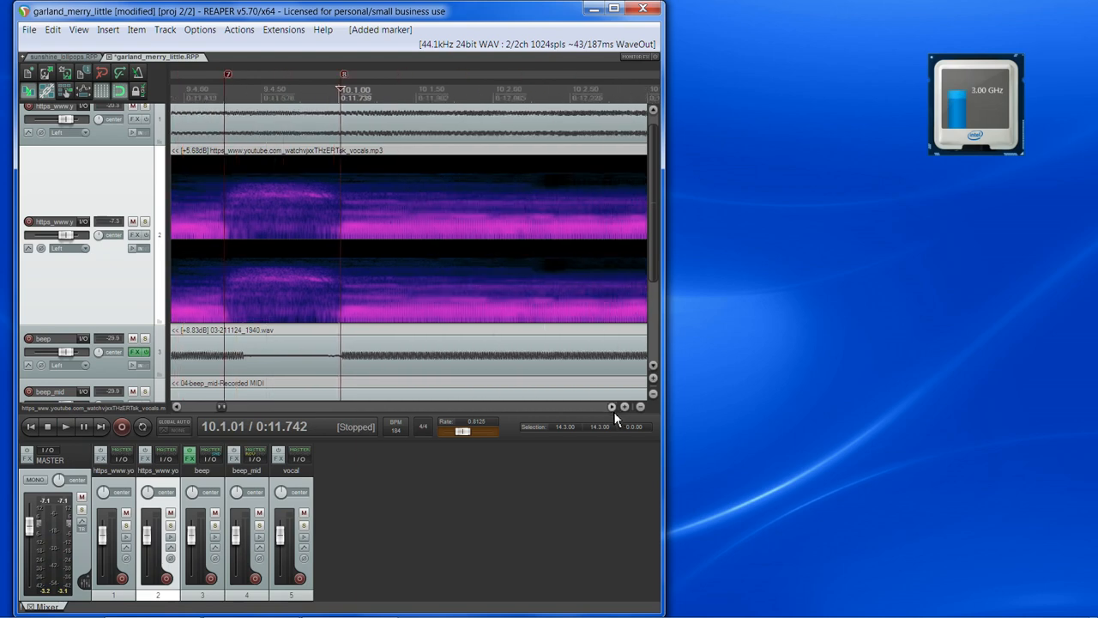
Repeatedly audition the vocals from the 10.1.01 marker to hear the sustained note that follows the noisy band
{"action": "key", "text": "space"}
{"action": "key", "text": "space"}
{"action": "key", "text": "space"}
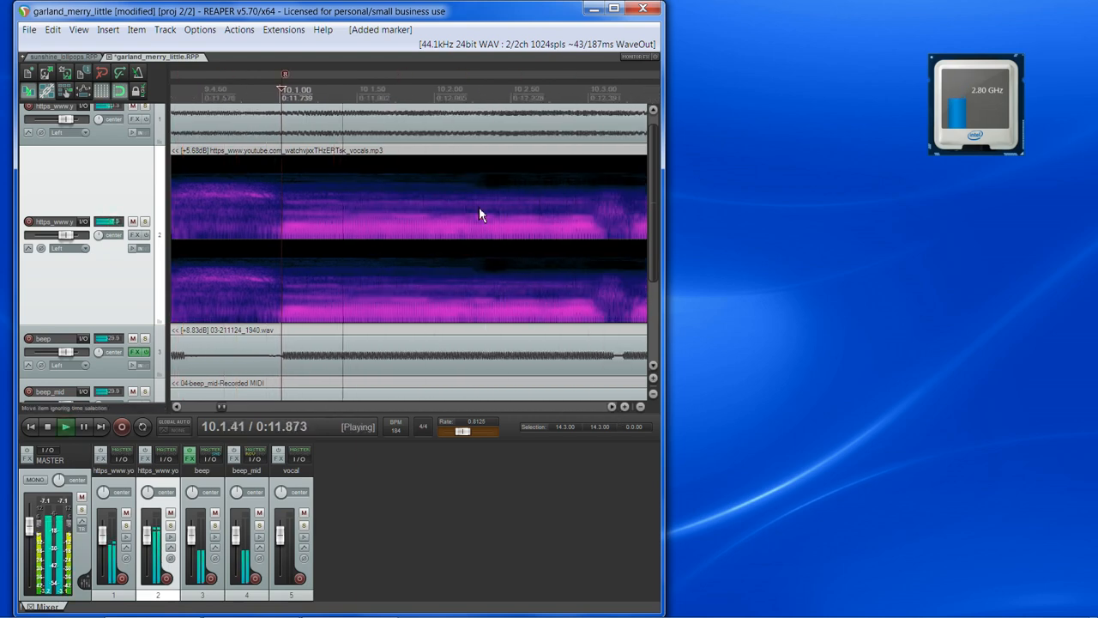
{"action": "key", "text": "space"}
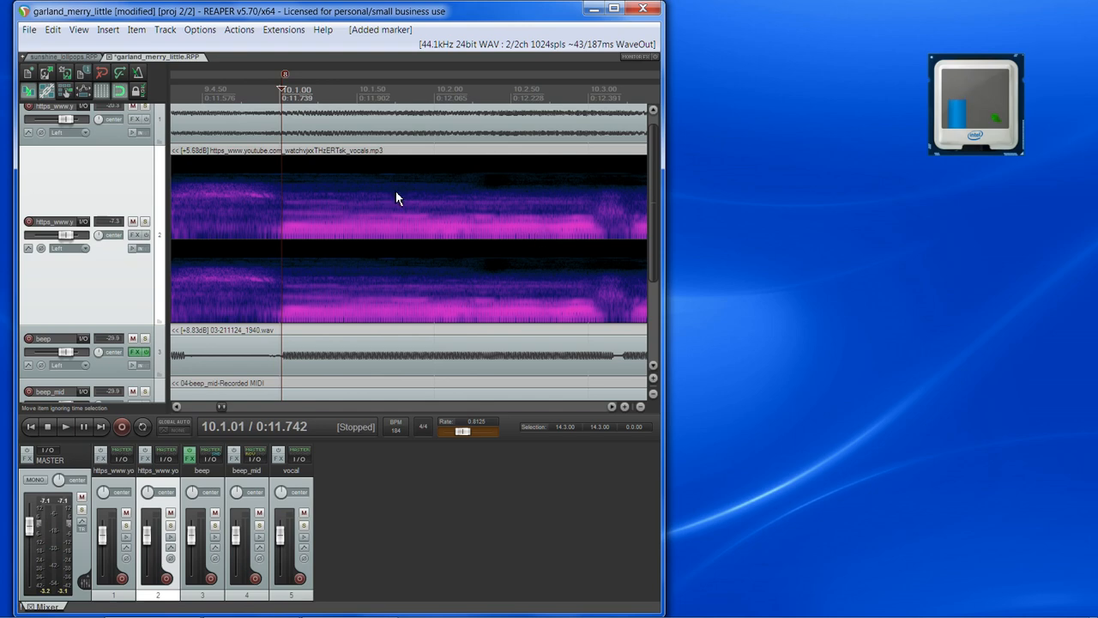
{"action": "key", "text": "space"}
{"action": "key", "text": "space"}
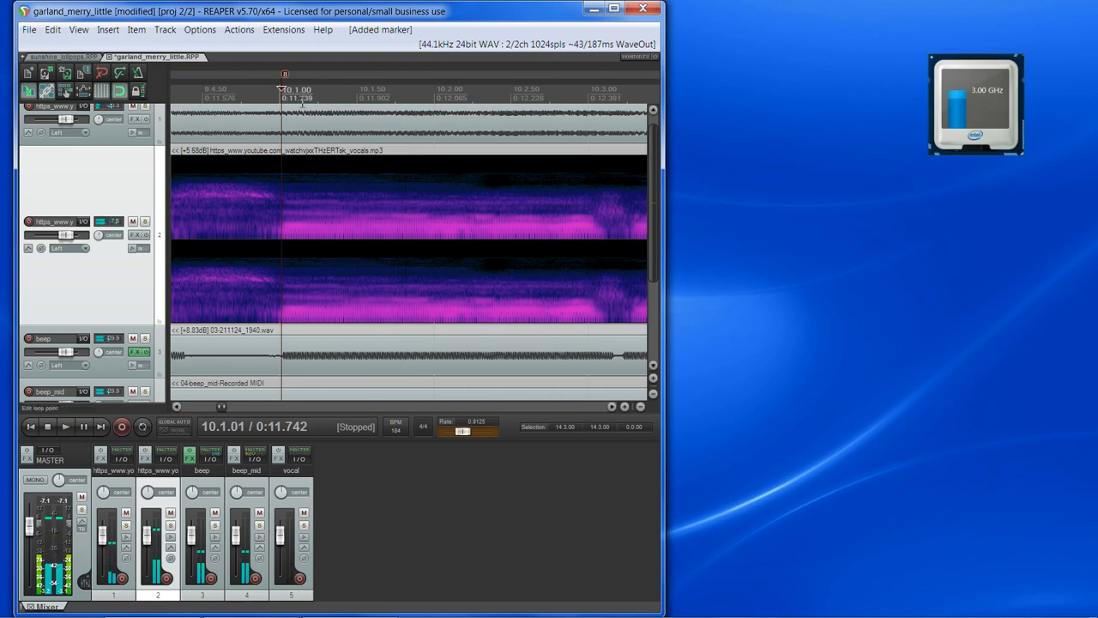
{"action": "key", "text": "space"}
Place the edit cursor at 10.1.97 and audition the vocals from there
{"action": "left_click", "coordinate": [432, 123]}
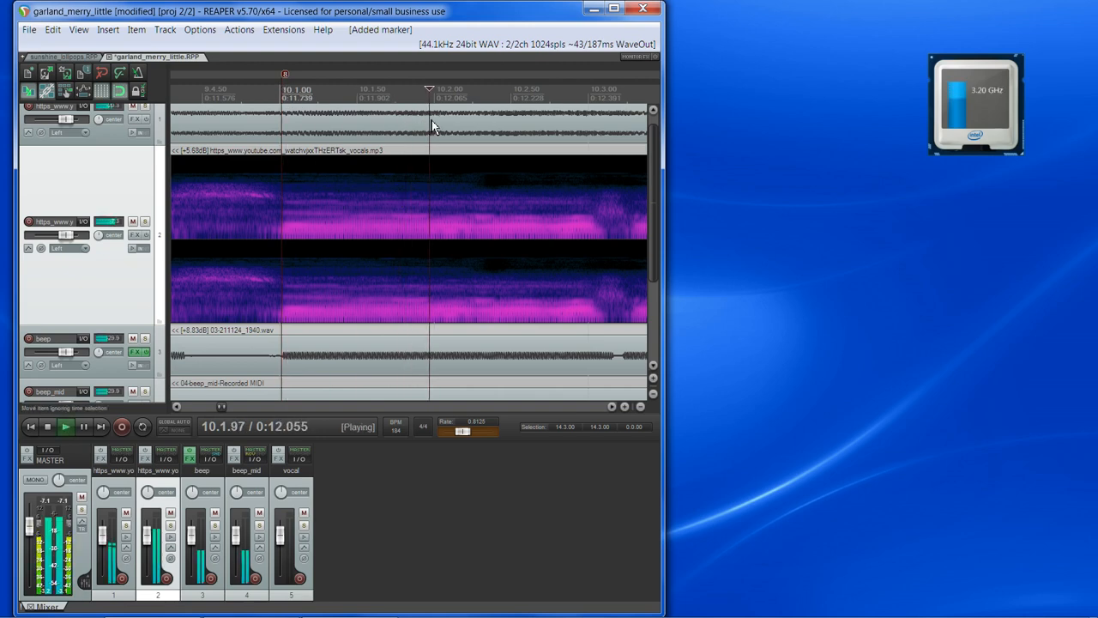
{"action": "key", "text": "space"}
{"action": "key", "text": "space"}
{"action": "key", "text": "space"}
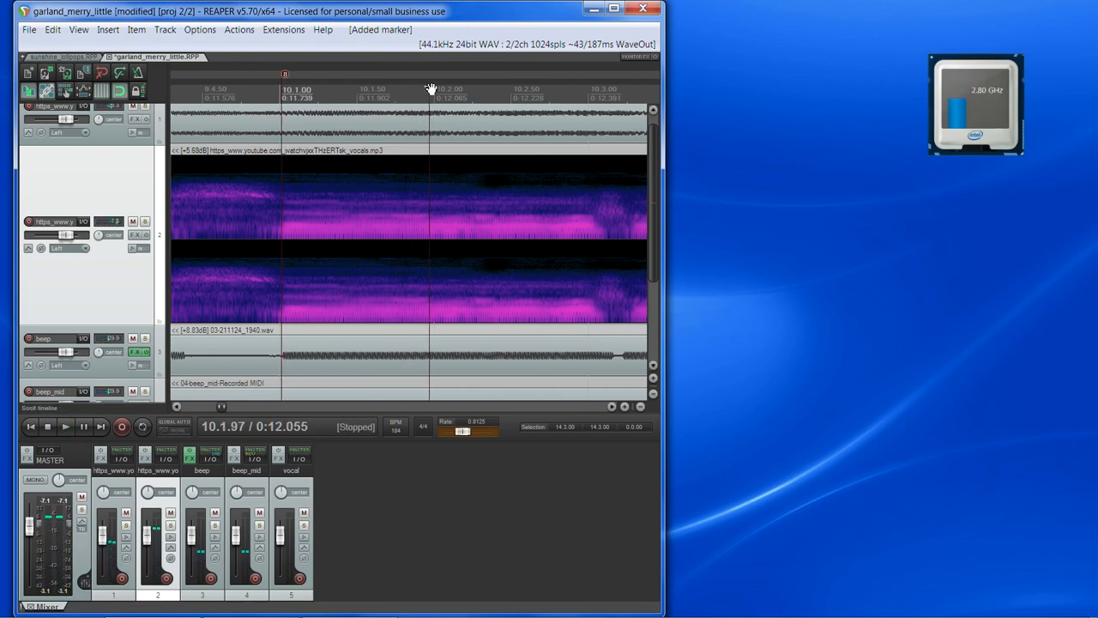
Move the edit cursor to 10.2.36 and repeatedly audition the vocals from there
{"action": "left_click_drag", "start_coordinate": [431, 89], "coordinate": [492, 94]}
{"action": "key", "text": "space"}
{"action": "key", "text": "space"}
{"action": "key", "text": "space"}
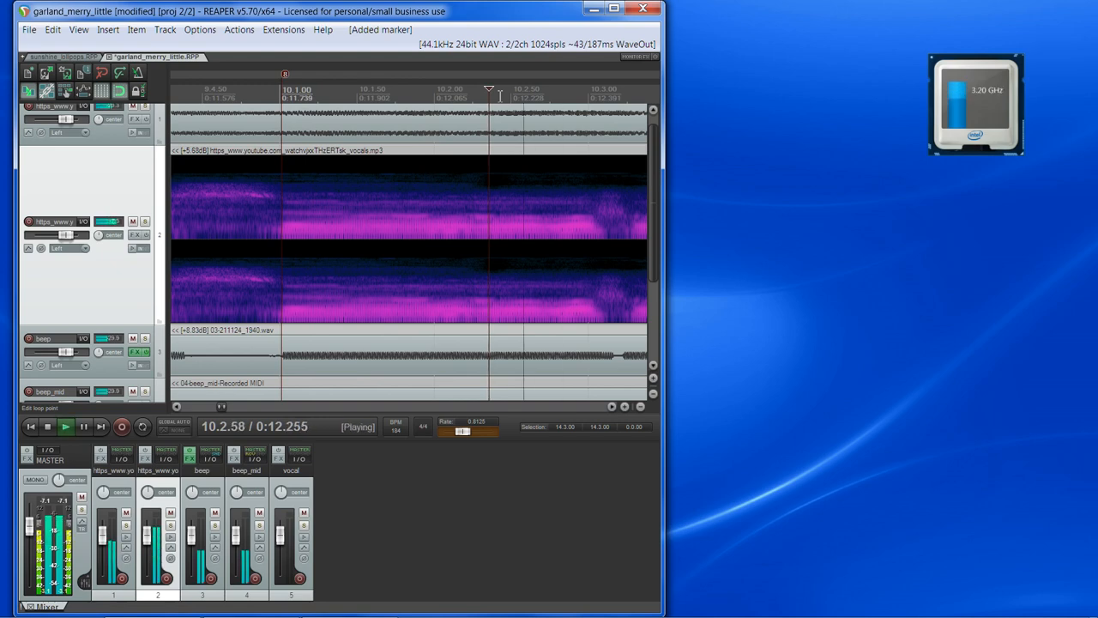
{"action": "key", "text": "space"}
{"action": "key", "text": "space"}
{"action": "key", "text": "space"}
{"action": "key", "text": "space"}
{"action": "key", "text": "space"}
{"action": "key", "text": "space"}
{"action": "key", "text": "space"}
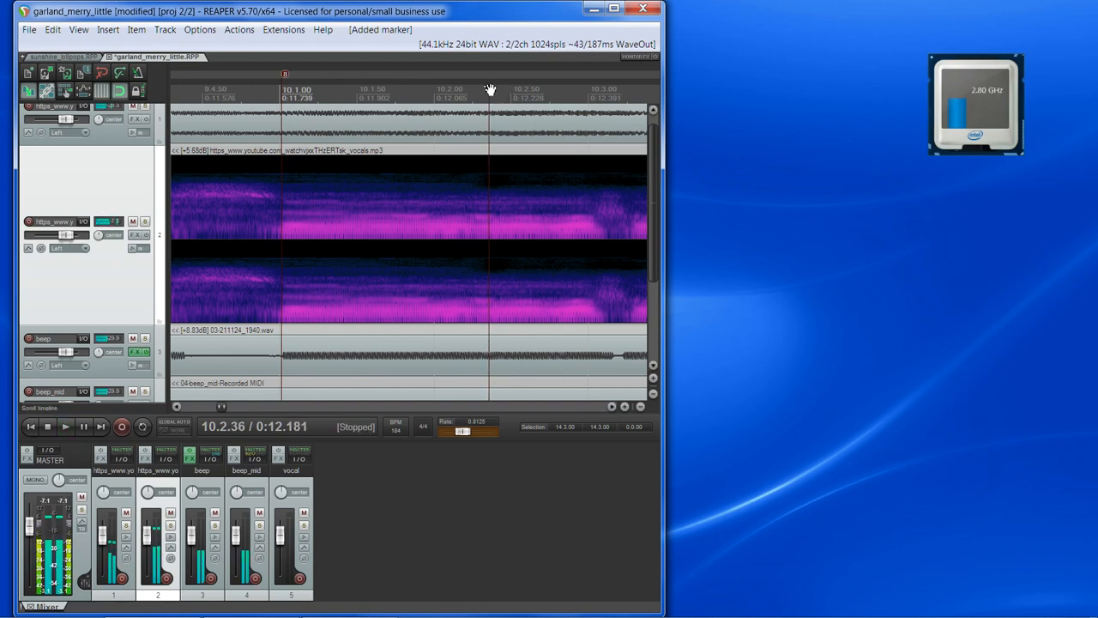
Move the edit cursor to 10.2.67, check it by playback, and add a marker there
{"action": "left_click_drag", "start_coordinate": [490, 90], "coordinate": [539, 92]}
{"action": "key", "text": "space"}
{"action": "key", "text": "space"}
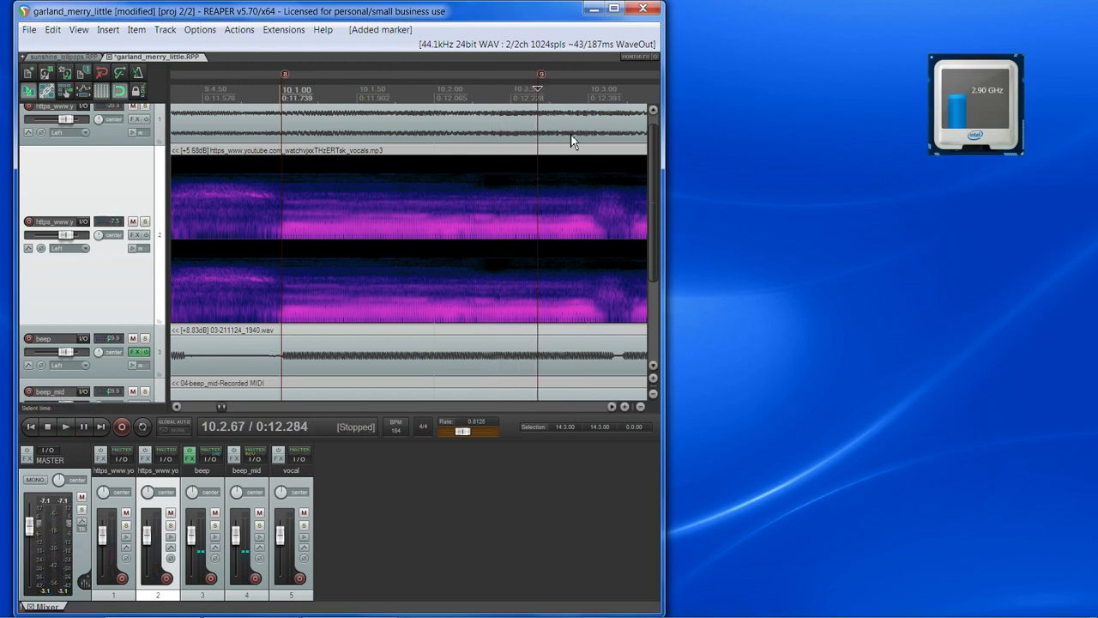
Add markers at 10.3.03 and 10.3.28, at the start and end of the short noisy transition in the spectrogram
{"action": "left_click", "coordinate": [613, 407]}
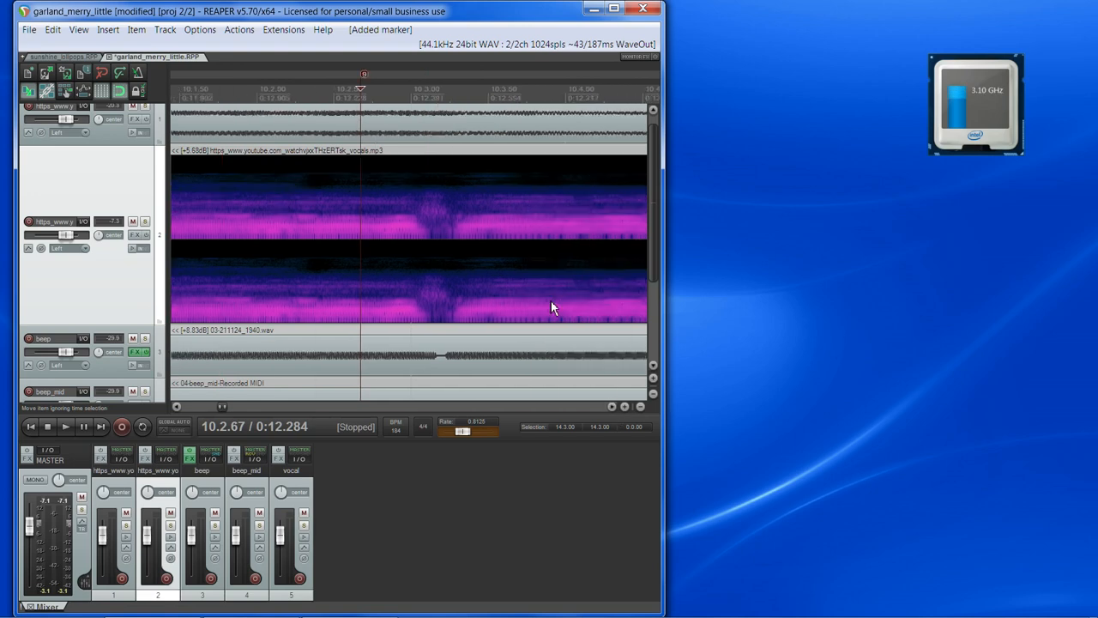
{"action": "left_click_drag", "start_coordinate": [362, 89], "coordinate": [421, 100]}
{"action": "key", "text": "space"}
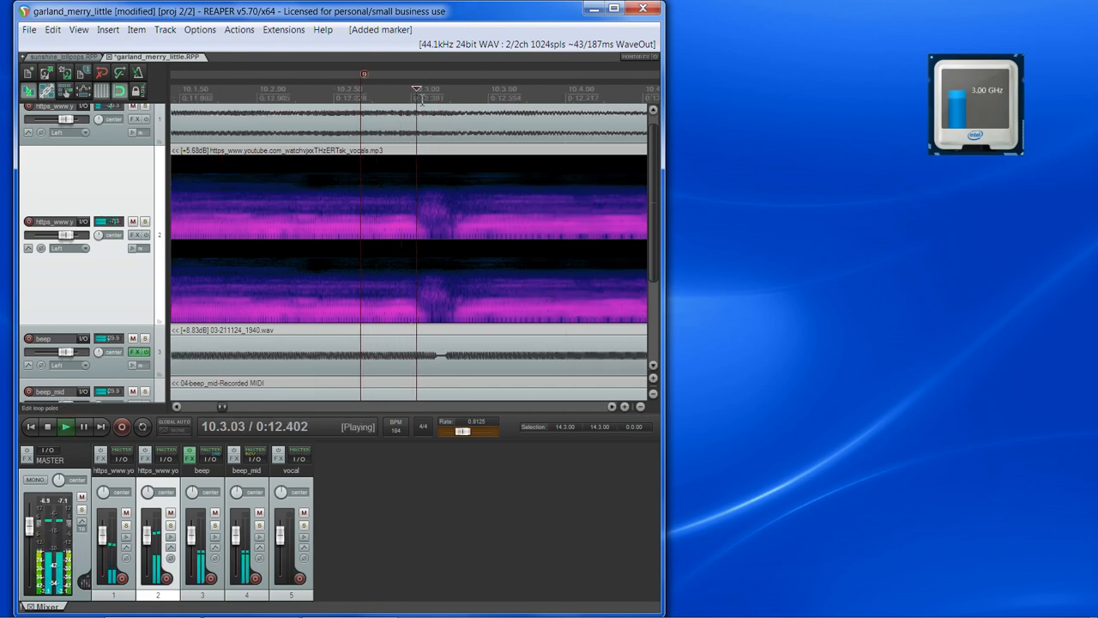
{"action": "key", "text": "space"}
{"action": "key", "text": "m"}
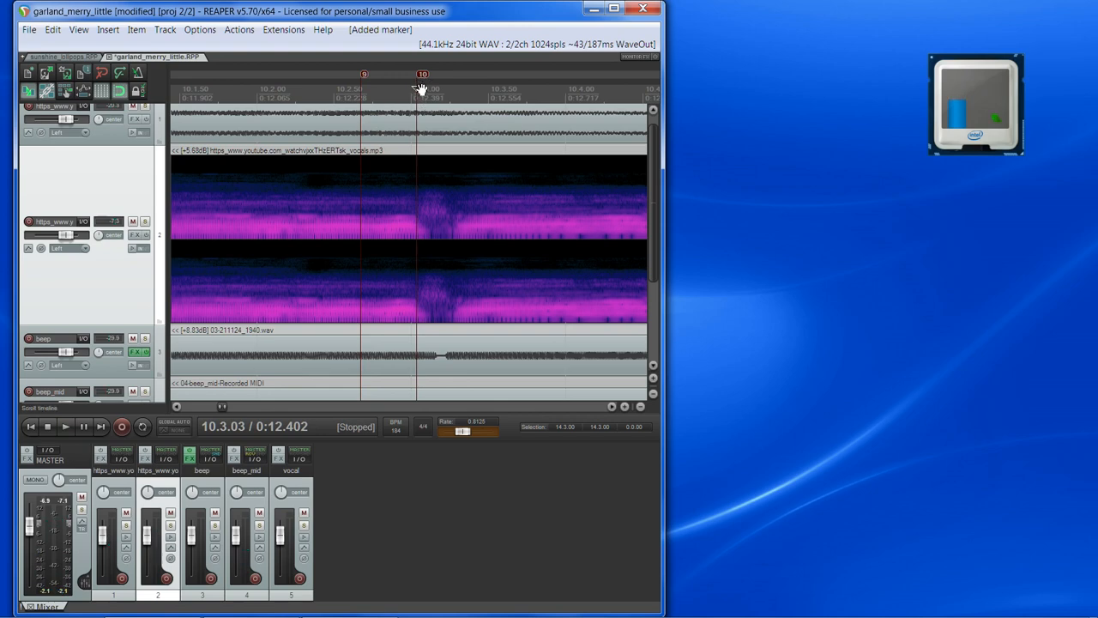
{"action": "left_click_drag", "start_coordinate": [421, 89], "coordinate": [454, 91]}
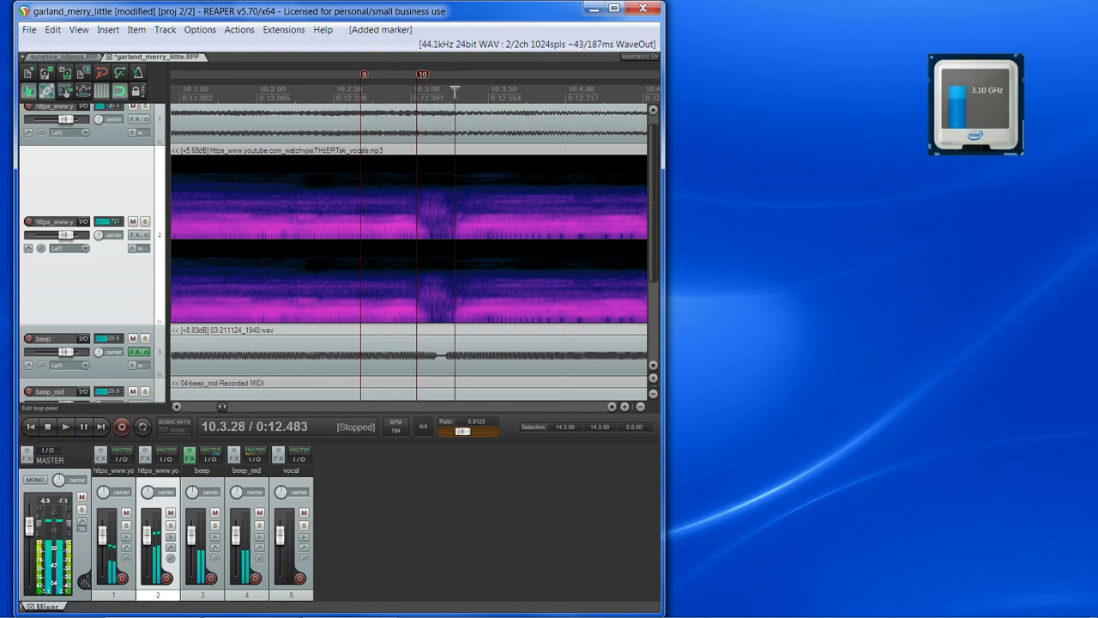
{"action": "key", "text": "m"}
Place the edit cursor at about 11.1.00 and audition the vocals from there
{"action": "left_click", "coordinate": [615, 411]}
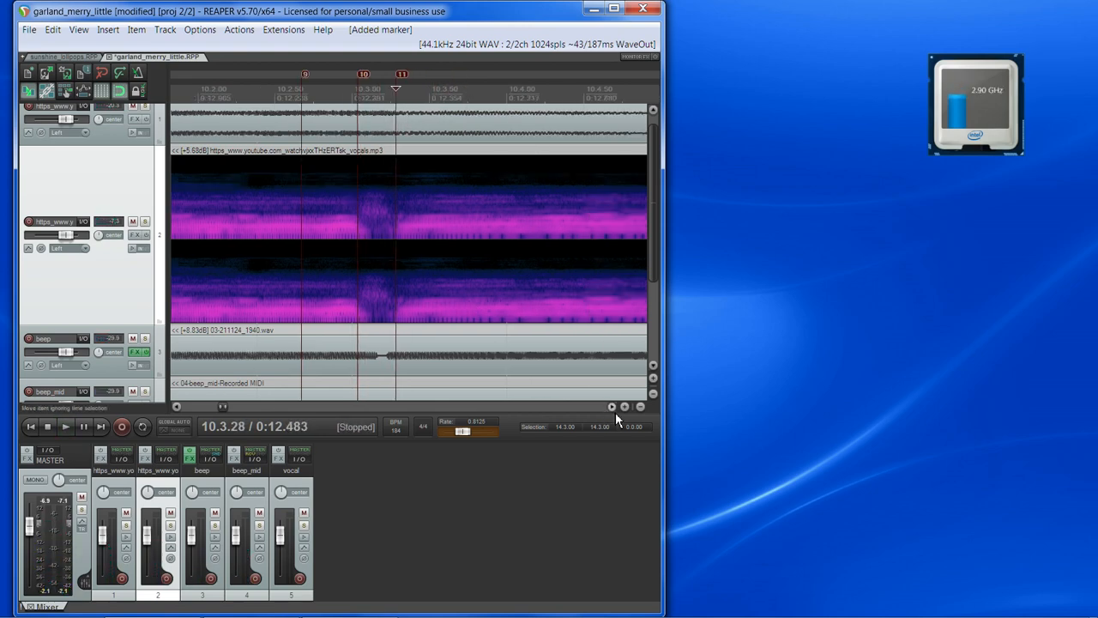
{"action": "left_click", "coordinate": [302, 186]}
{"action": "key", "text": "space"}
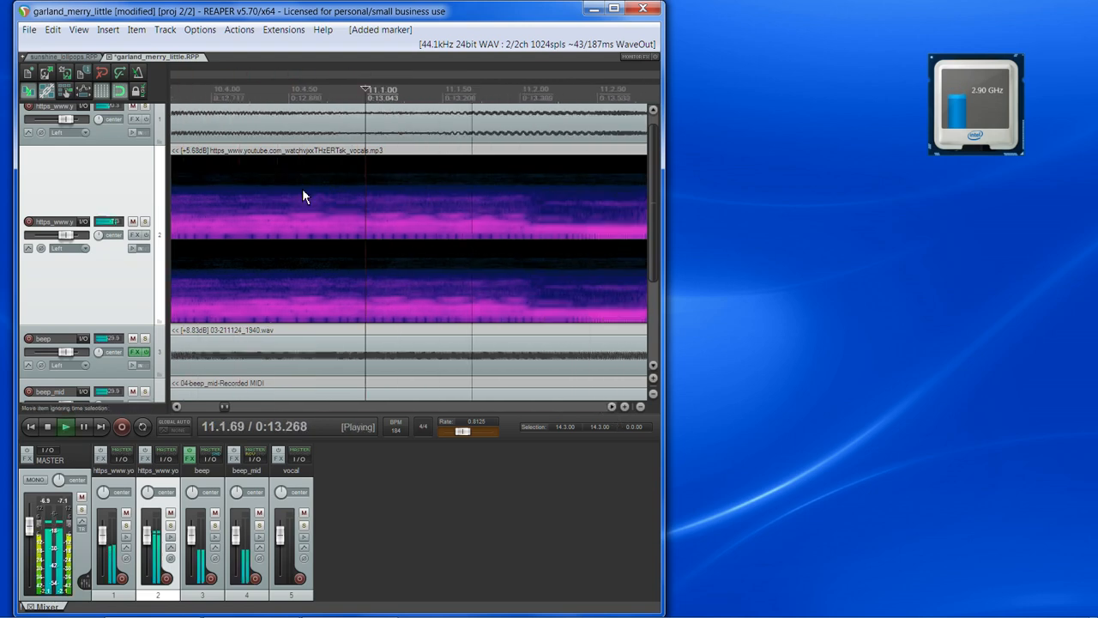
{"action": "key", "text": "space"}
Move the edit cursor to 11.2.00, adjust it to 11.2.08 where the spectrogram darkens, and add a marker there
{"action": "left_click", "coordinate": [529, 188]}
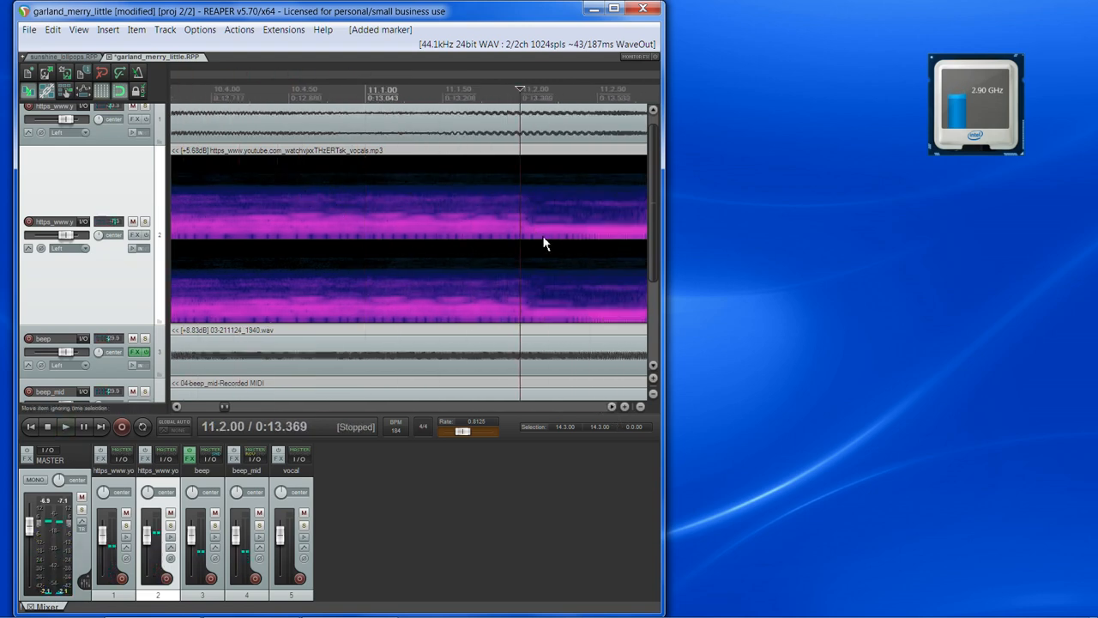
{"action": "left_click", "coordinate": [613, 407]}
{"action": "left_click", "coordinate": [613, 407]}
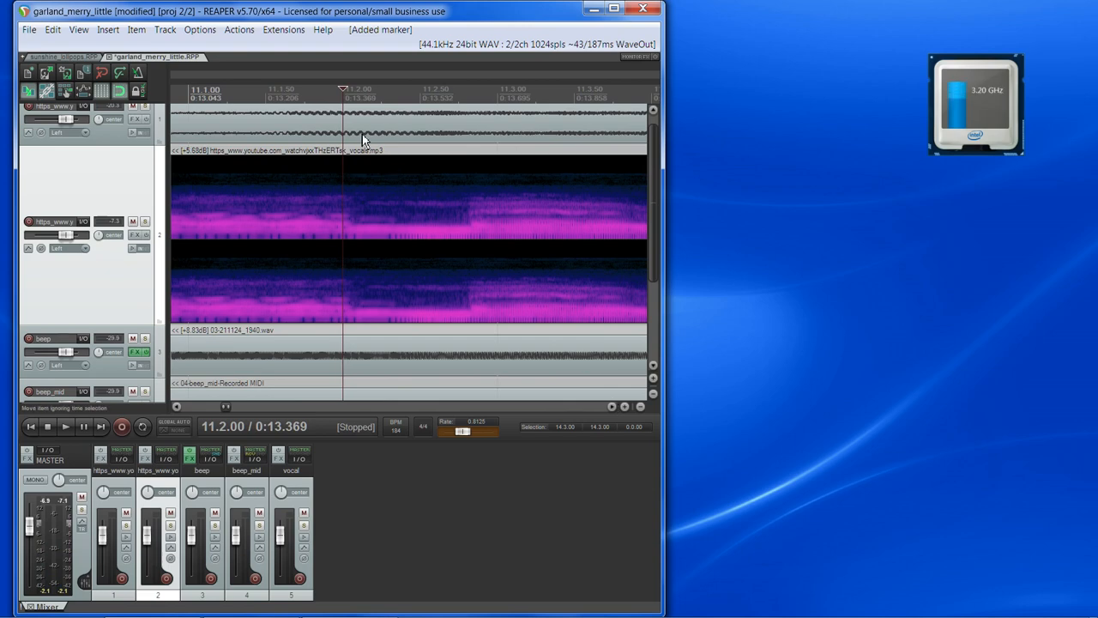
{"action": "left_click_drag", "start_coordinate": [345, 87], "coordinate": [361, 90]}
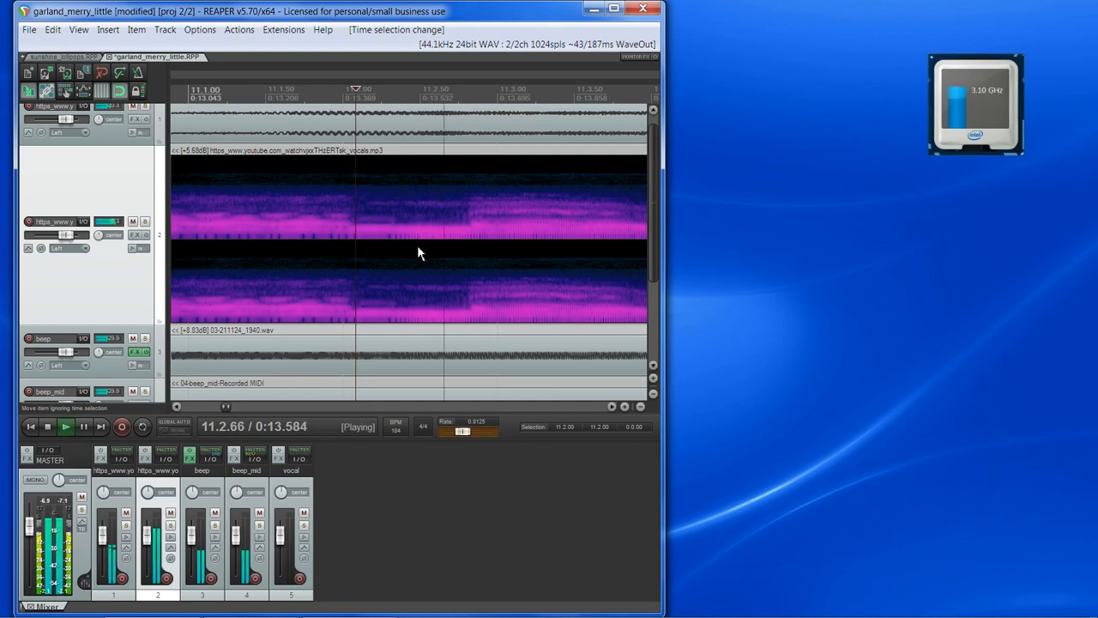
{"action": "key", "text": "m"}
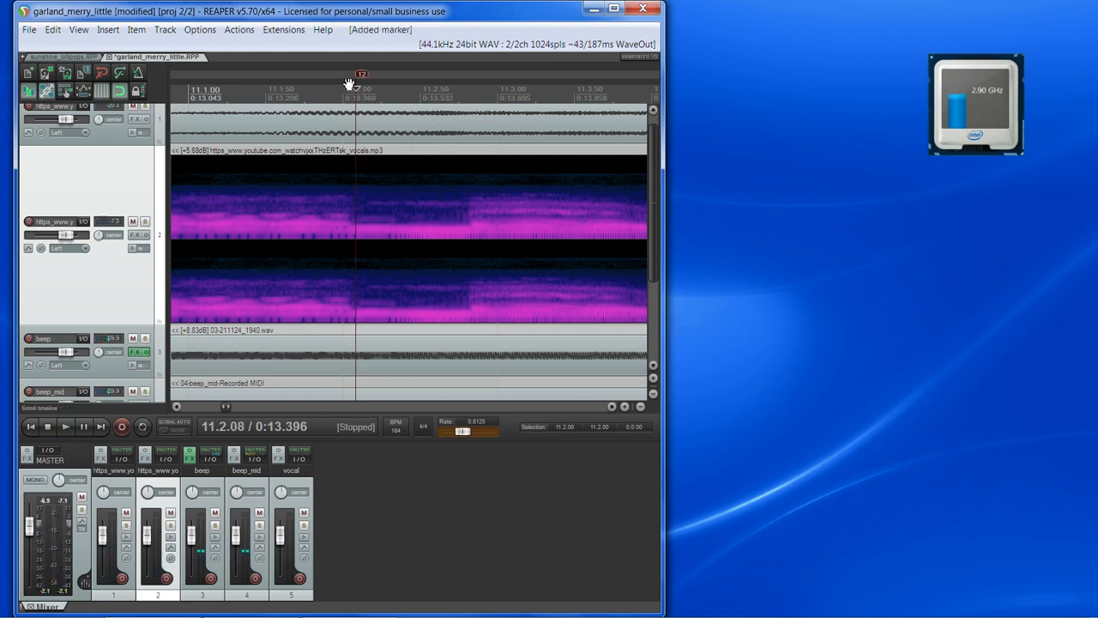
Move the edit cursor to 11.2.84 where the spectrogram brightens, check it by playback, and add a marker there
{"action": "mouse_move", "coordinate": [357, 89]}
{"action": "left_mouse_down"}
{"action": "mouse_move", "coordinate": [447, 90]}
{"action": "mouse_move", "coordinate": [362, 89]}
{"action": "left_mouse_up"}
{"action": "left_click", "coordinate": [471, 108]}
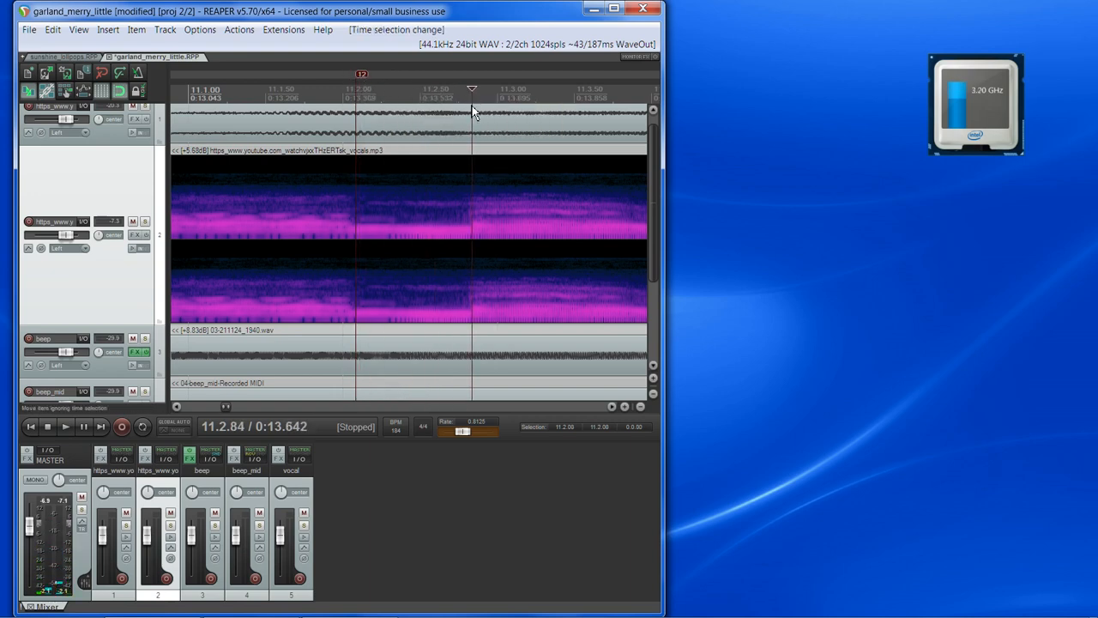
{"action": "key", "text": "space"}
{"action": "key", "text": "space"}
{"action": "key", "text": "m"}
Move the edit cursor to 11.3.85, audition the vocals from there, and add a marker
{"action": "scroll", "coordinate": [582, 380], "scroll_direction": "right", "scroll_amount": 5}
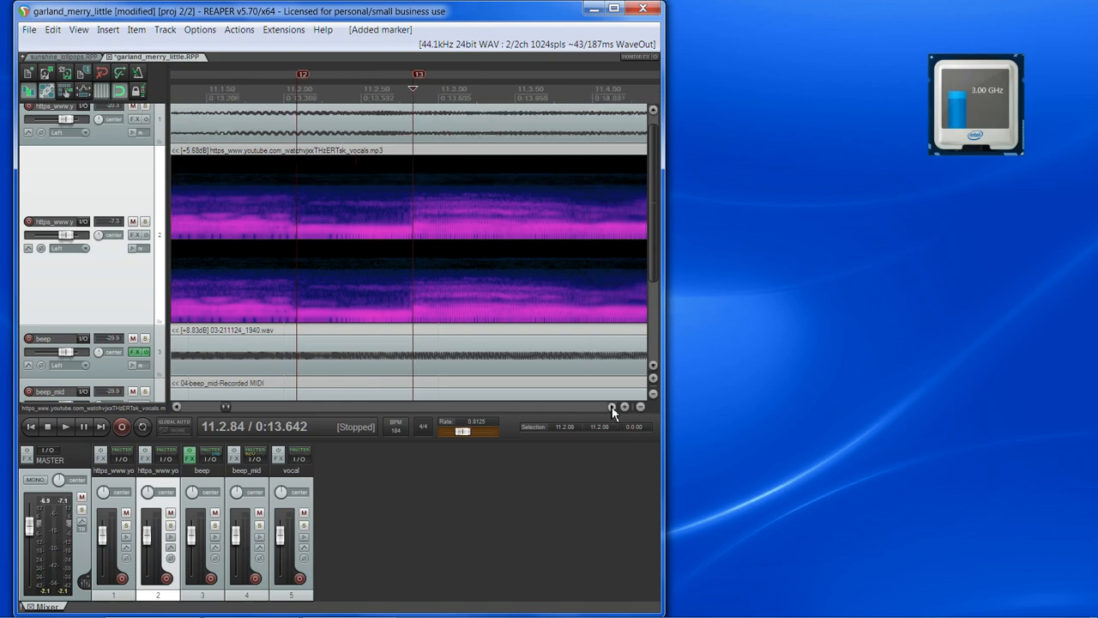
{"action": "key", "text": "space"}
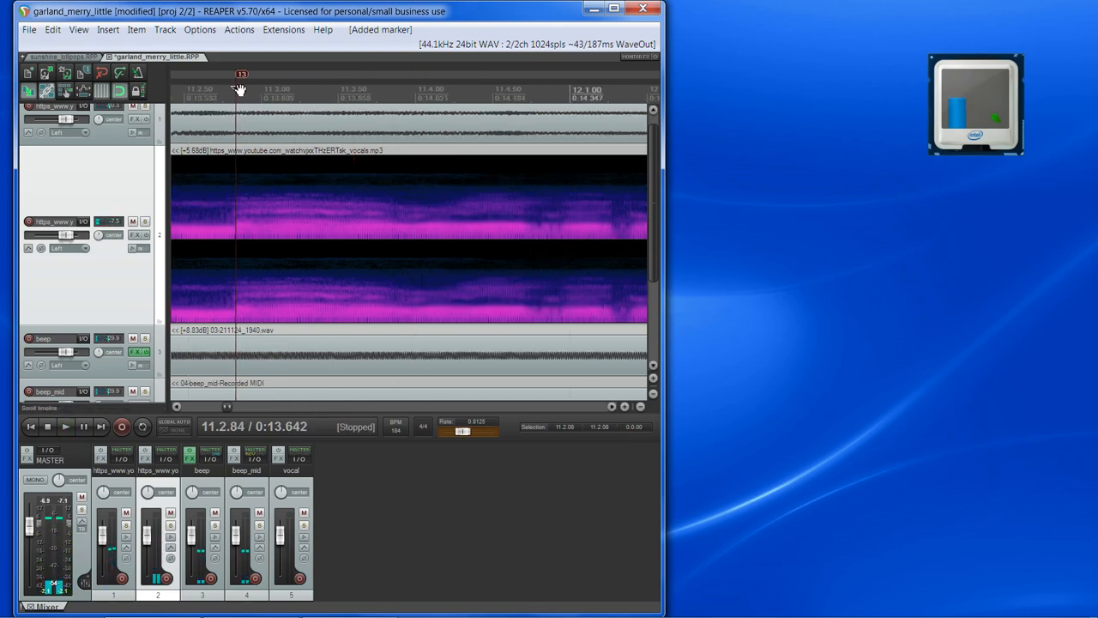
{"action": "left_click_drag", "start_coordinate": [238, 90], "coordinate": [396, 101]}
{"action": "key", "text": "space"}
{"action": "key", "text": "space"}
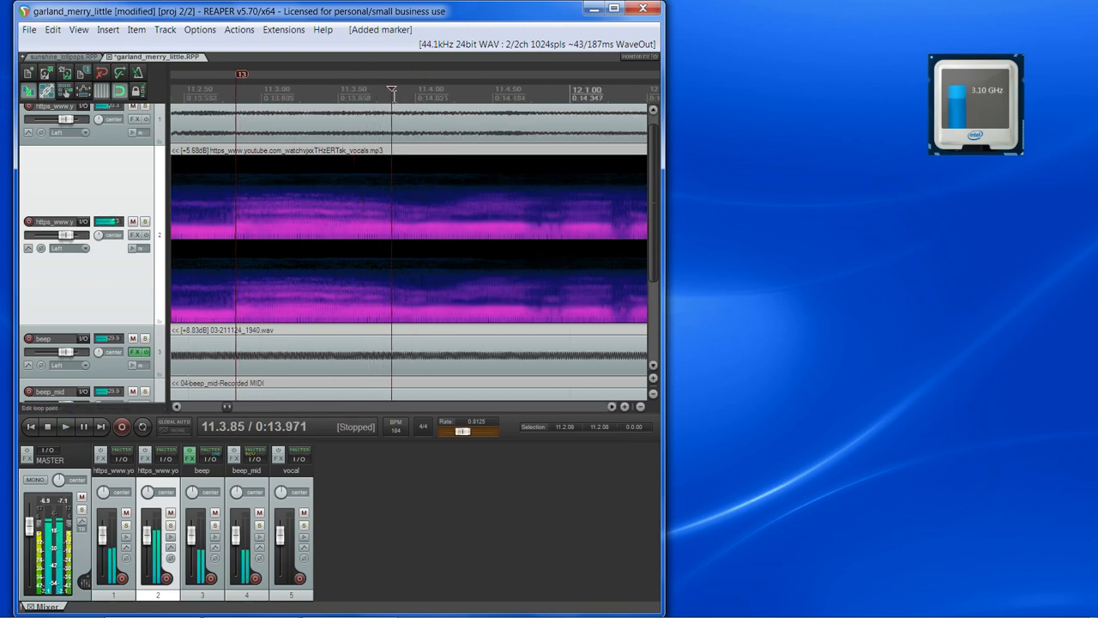
{"action": "key", "text": "m"}
Move the edit cursor to 11.4.27, add a marker there, and audition the vocals from that point
{"action": "key", "text": "space"}
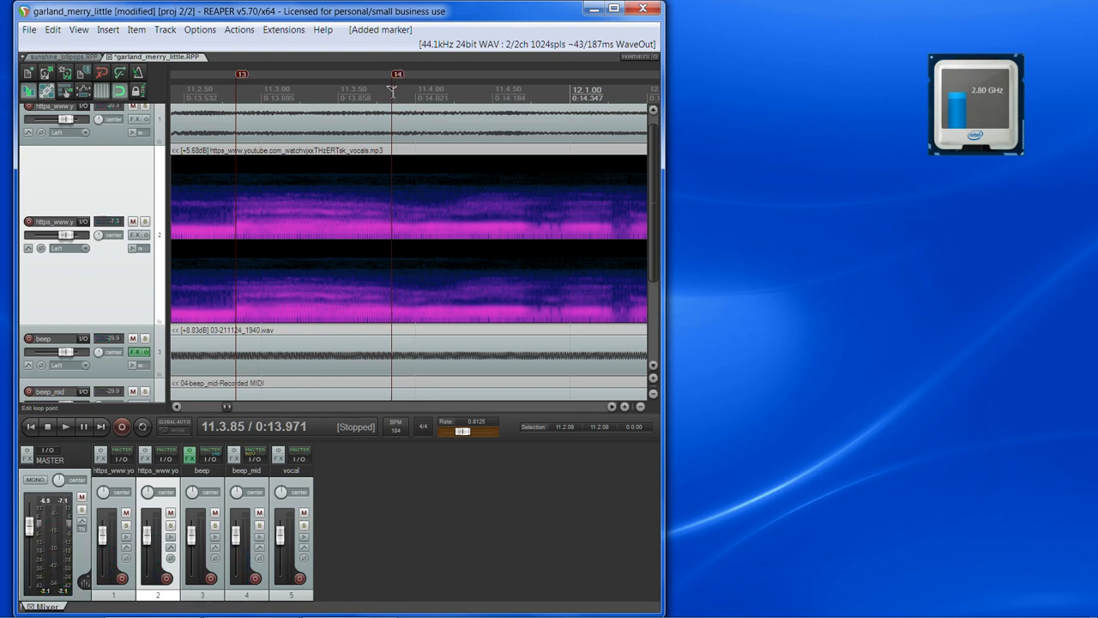
{"action": "left_click_drag", "start_coordinate": [394, 90], "coordinate": [457, 89]}
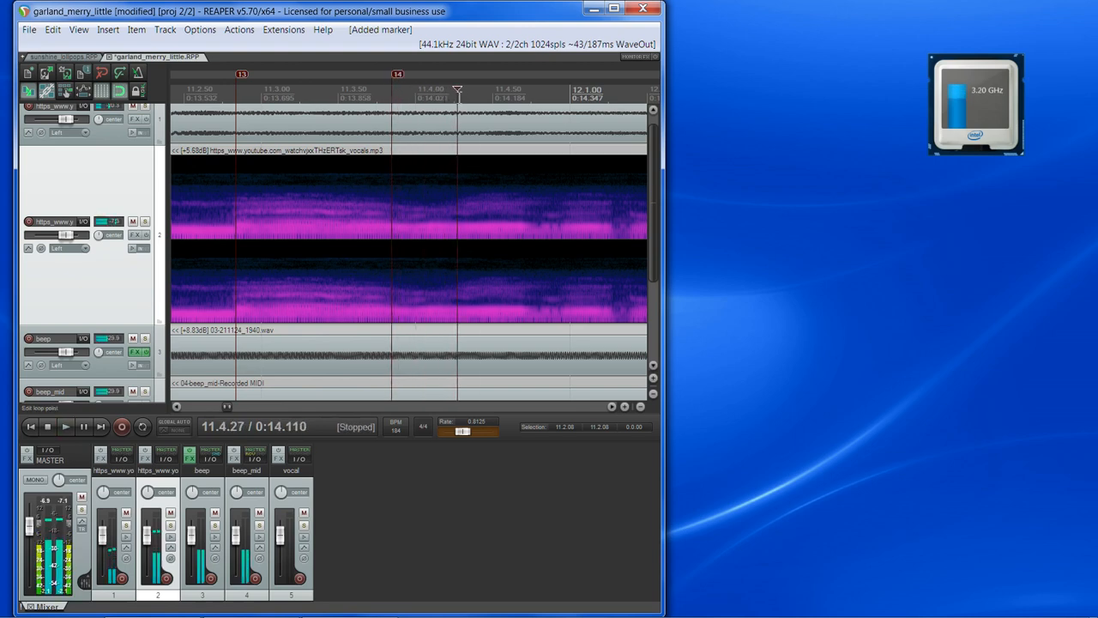
{"action": "key", "text": "m"}
{"action": "key", "text": "space"}
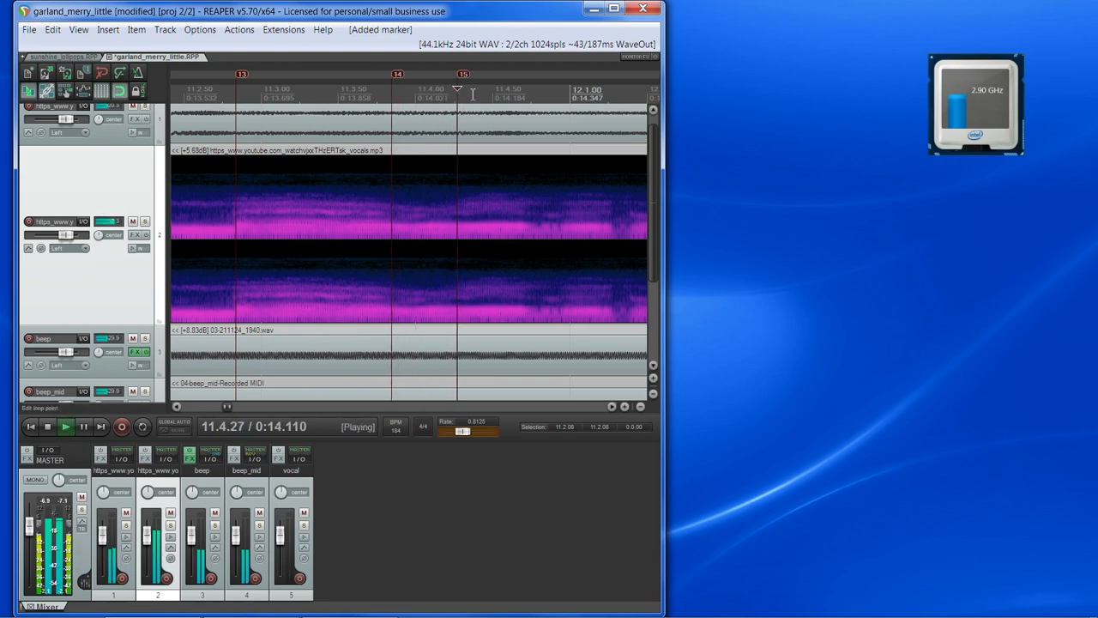
{"action": "key", "text": "space"}
Add markers at 11.4.71 and 11.4.97, checking the note changes by playback
{"action": "left_click_drag", "start_coordinate": [459, 90], "coordinate": [526, 101]}
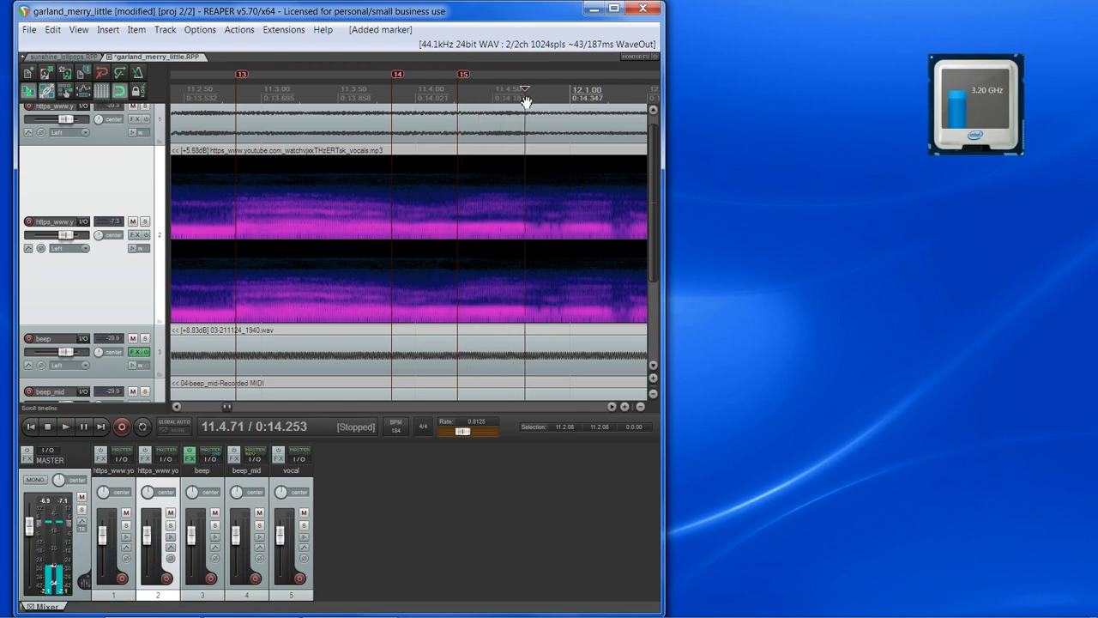
{"action": "key", "text": "space"}
{"action": "key", "text": "m"}
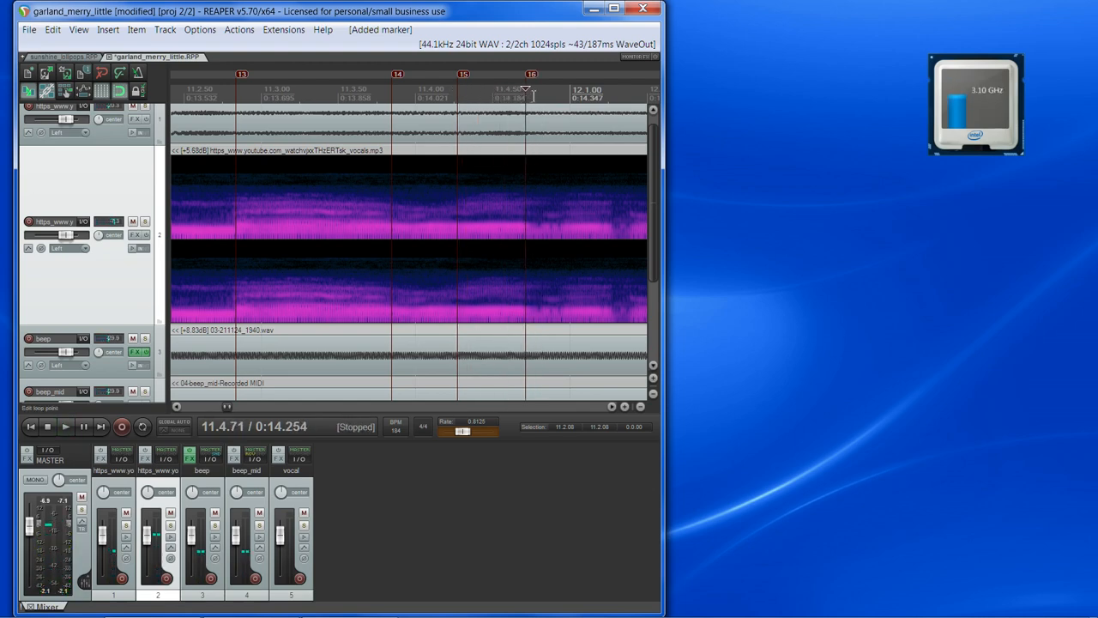
{"action": "key", "text": "space"}
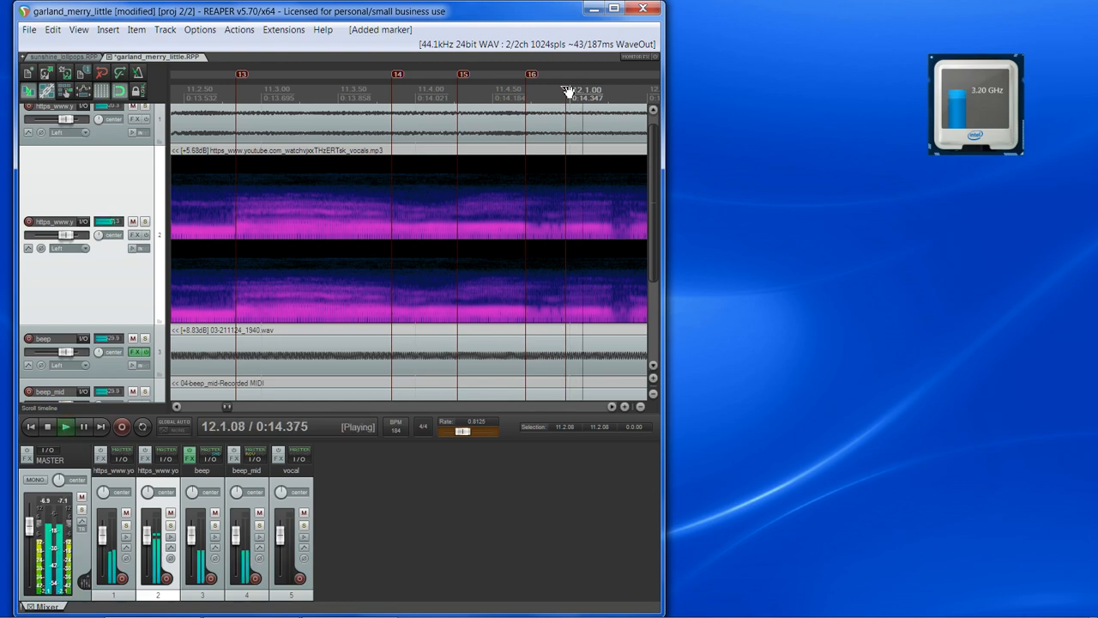
{"action": "key", "text": "space"}
{"action": "key", "text": "m"}
Add a marker at 12.1.28, where the spectrogram darkens just after the start of bar 12
{"action": "left_click", "coordinate": [612, 407]}
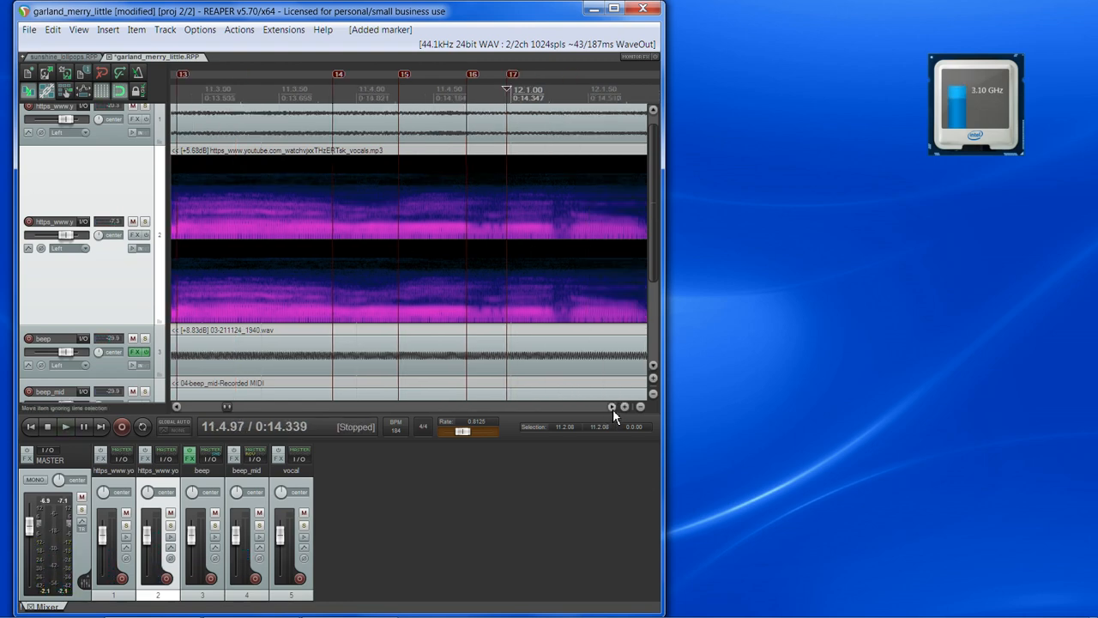
{"action": "left_click", "coordinate": [611, 407]}
{"action": "left_click", "coordinate": [612, 407]}
{"action": "left_click_drag", "start_coordinate": [389, 91], "coordinate": [406, 89]}
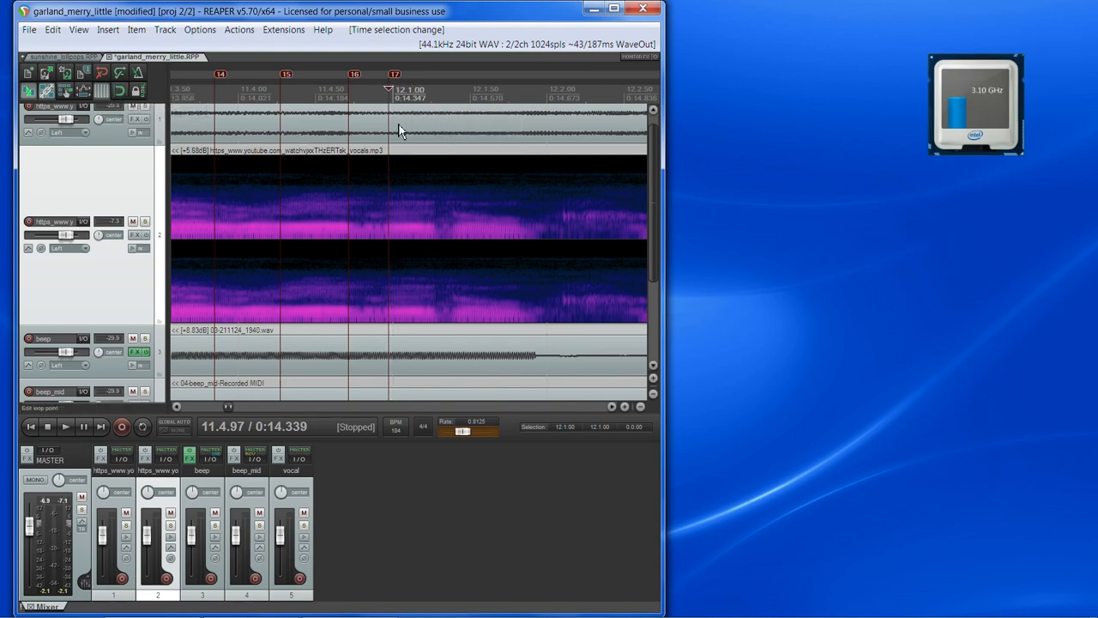
{"action": "left_click", "coordinate": [408, 92]}
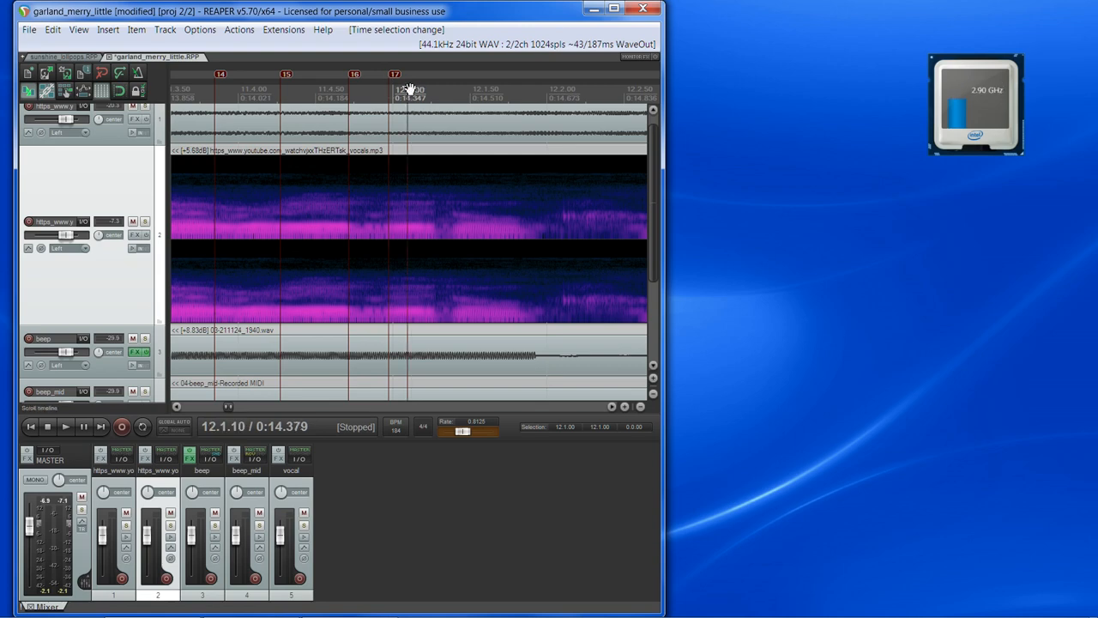
{"action": "left_click_drag", "start_coordinate": [437, 91], "coordinate": [436, 92]}
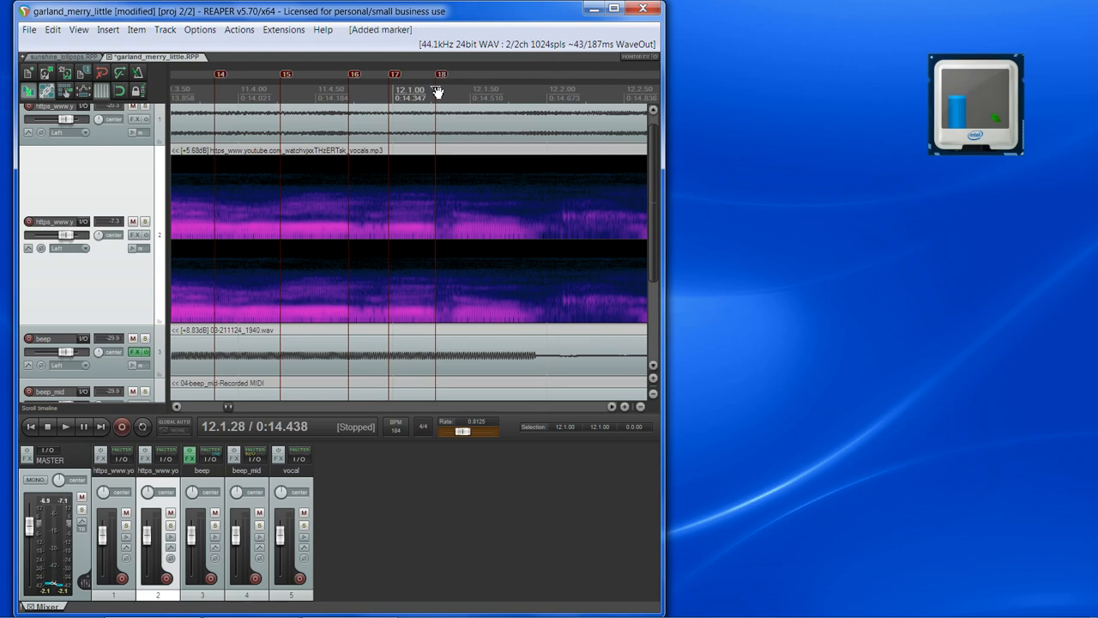
Place the edit cursor at 12.1.38 and audition the vocals from there
{"action": "left_click", "coordinate": [387, 93]}
{"action": "double_click", "coordinate": [518, 94]}
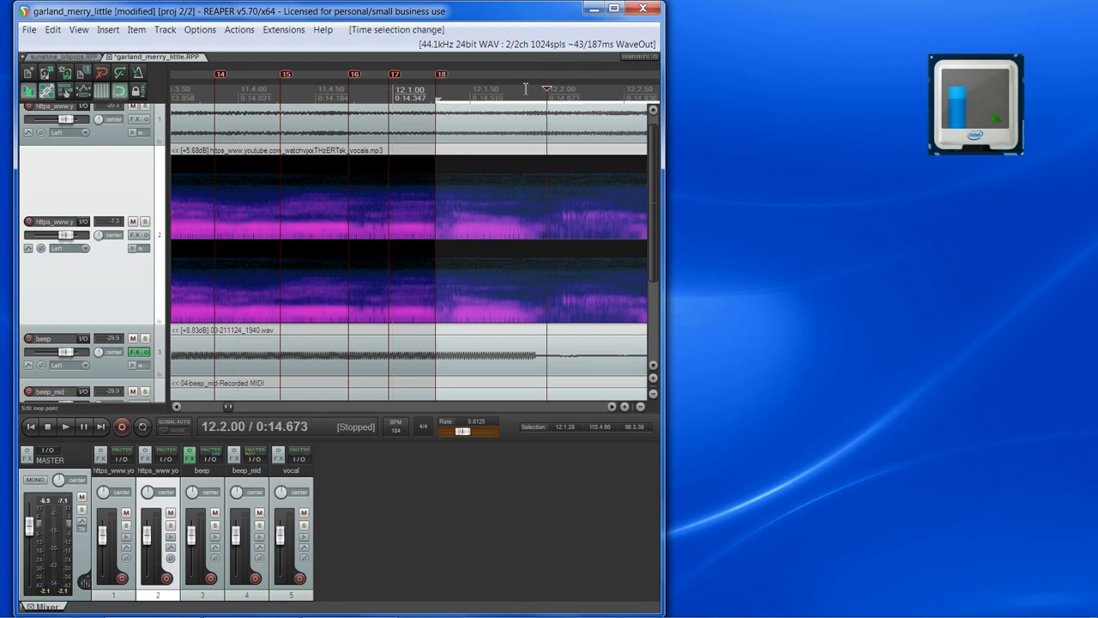
{"action": "left_click_drag", "start_coordinate": [526, 90], "coordinate": [454, 113]}
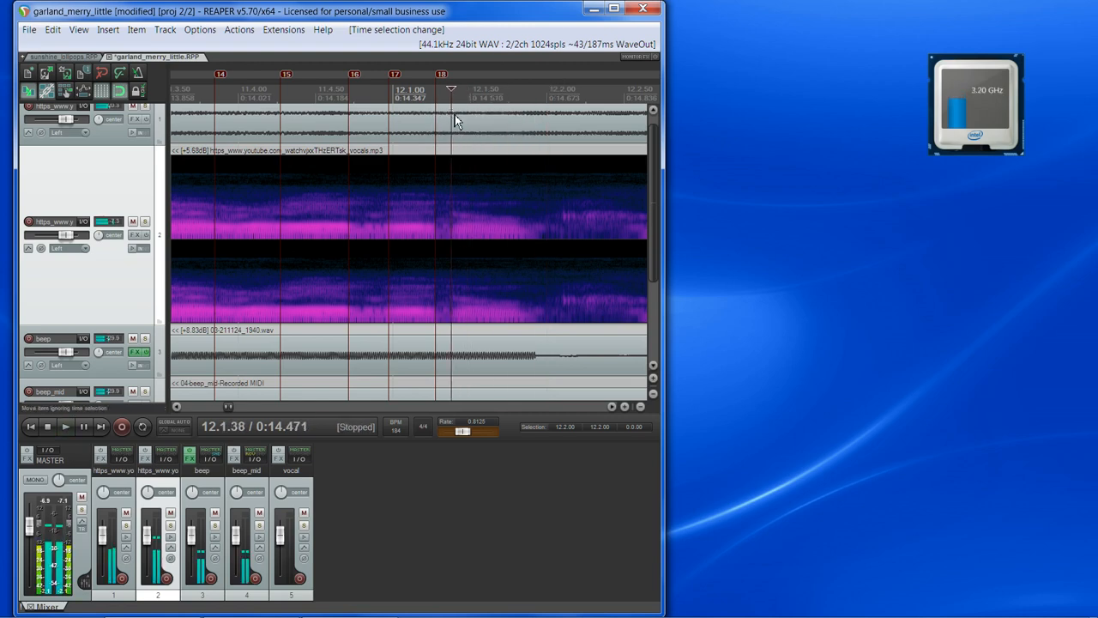
{"action": "key", "text": "space"}
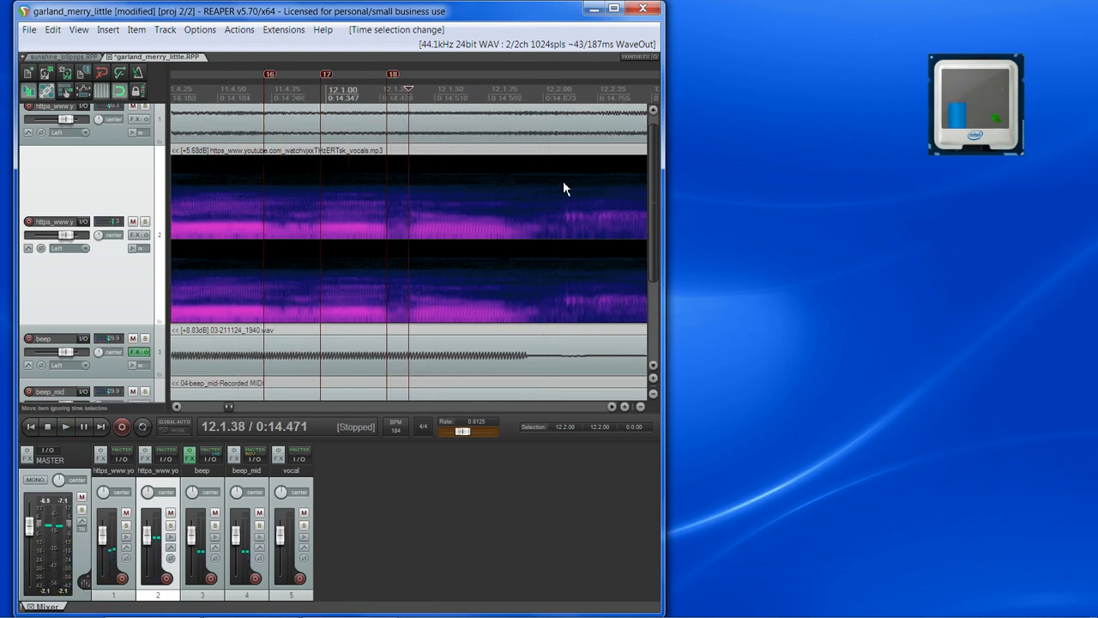
{"action": "key", "text": "space"}
{"action": "left_click", "coordinate": [408, 89]}
Open the system volume control, return to REAPER, and audition the vocals again from 12.1.38
{"action": "mouse_move", "coordinate": [958, 612]}
{"action": "left_click", "coordinate": [1006, 608]}
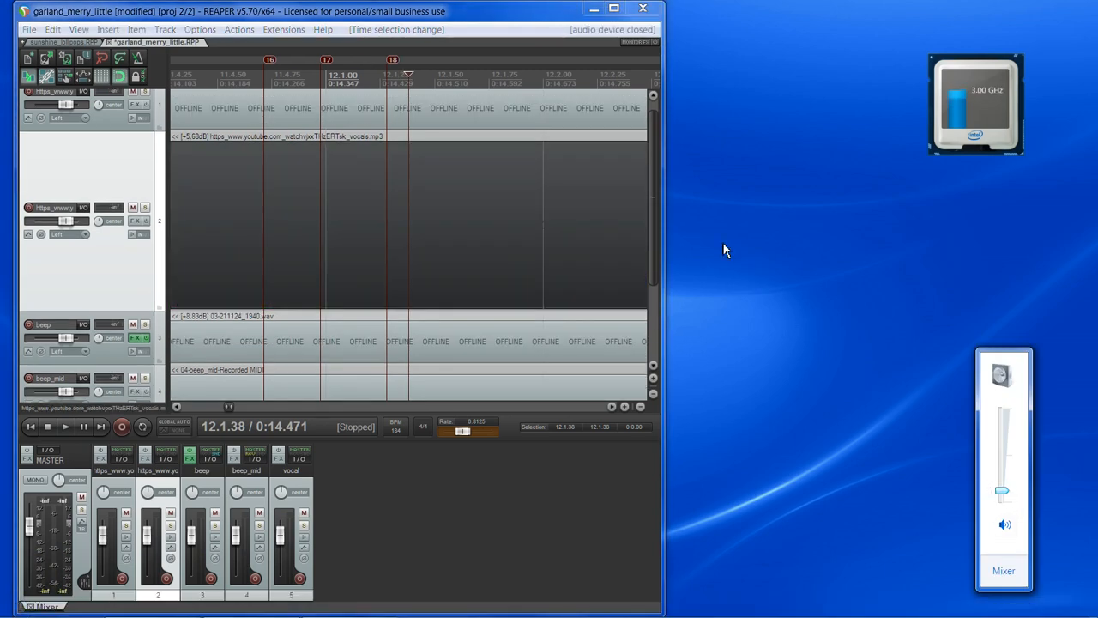
{"action": "left_click", "coordinate": [434, 15]}
{"action": "key", "text": "space"}
{"action": "key", "text": "space"}
{"action": "key", "text": "space"}
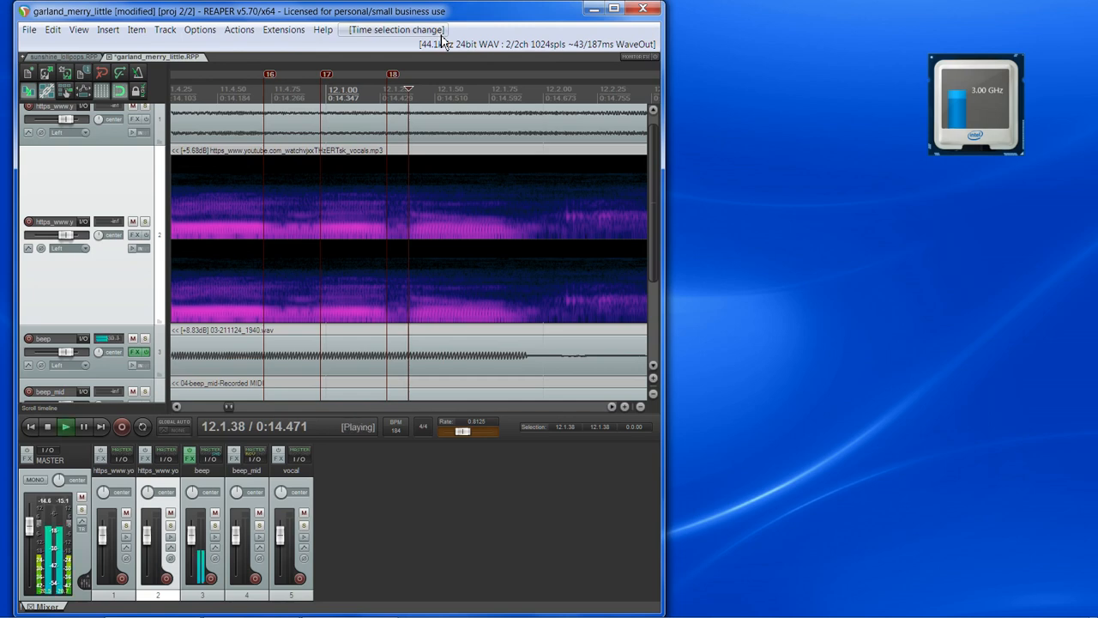
Add a marker at 12.1.42 and play the vocals repeatedly from there to check it
{"action": "key", "text": "space"}
{"action": "left_click", "coordinate": [417, 91]}
{"action": "key", "text": "m"}
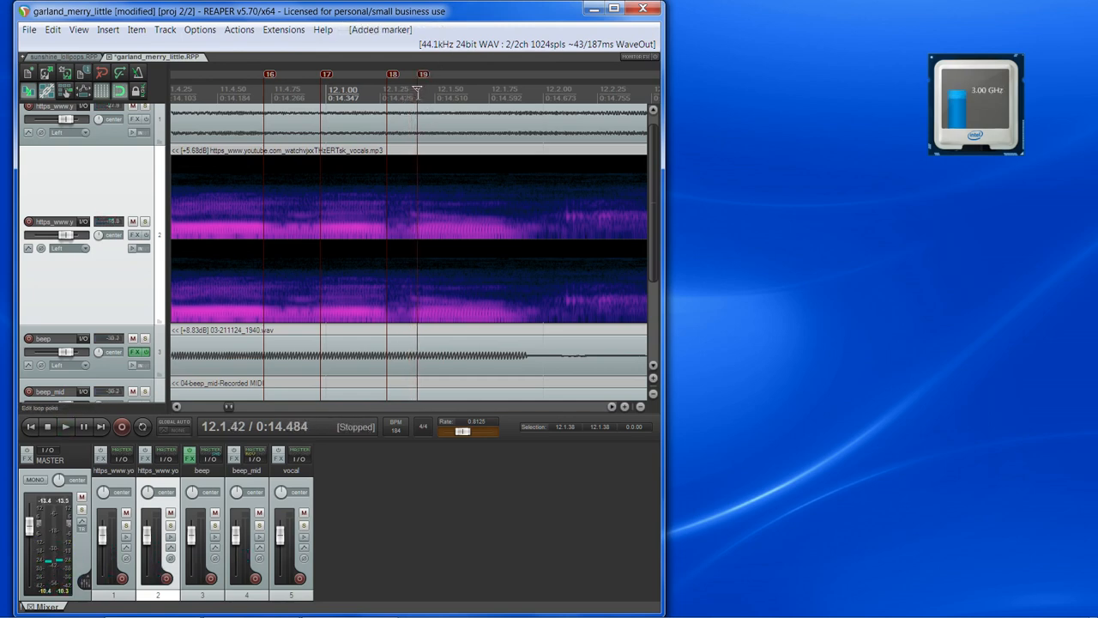
{"action": "key", "text": "space"}
{"action": "key", "text": "space"}
{"action": "key", "text": "space"}
{"action": "key", "text": "space"}
{"action": "key", "text": "space"}
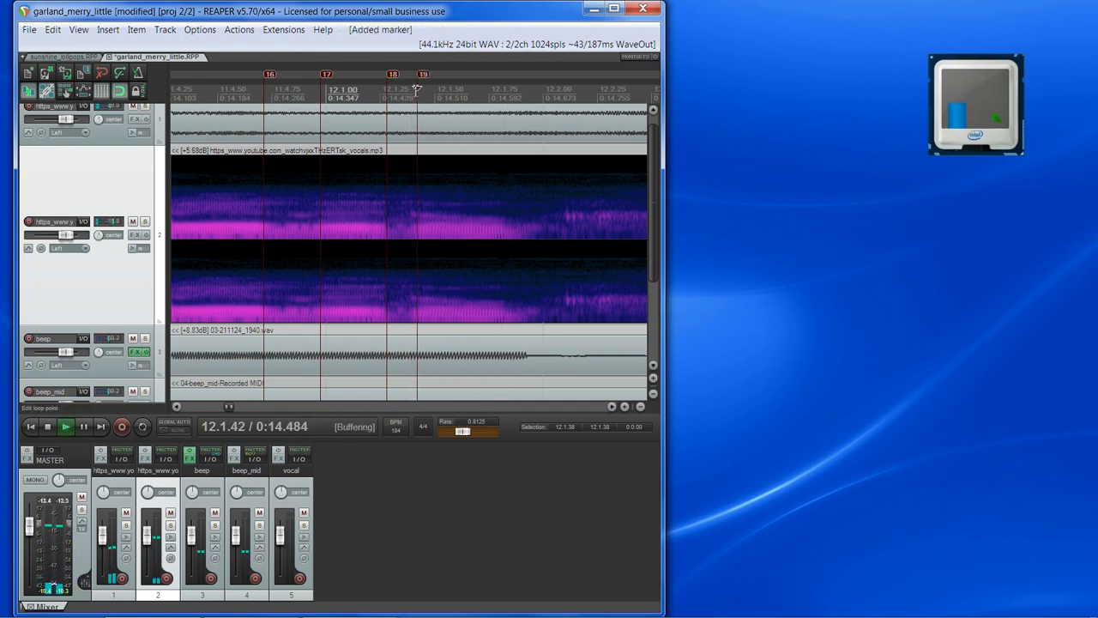
{"action": "key", "text": "space"}
Audition the vocals from 12.1.51 and 12.1.61 to locate the next note change
{"action": "left_click", "coordinate": [436, 92]}
{"action": "key", "text": "space"}
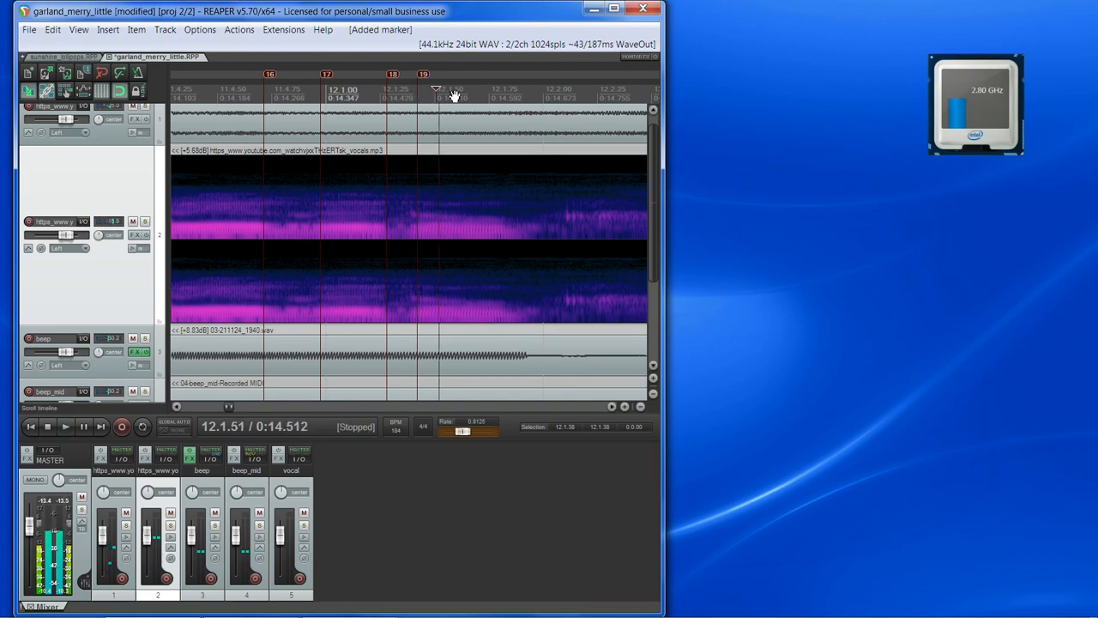
{"action": "key", "text": "space"}
{"action": "left_click", "coordinate": [459, 95]}
{"action": "key", "text": "space"}
{"action": "scroll", "coordinate": [576, 215], "scroll_direction": "down", "scroll_amount": 4}
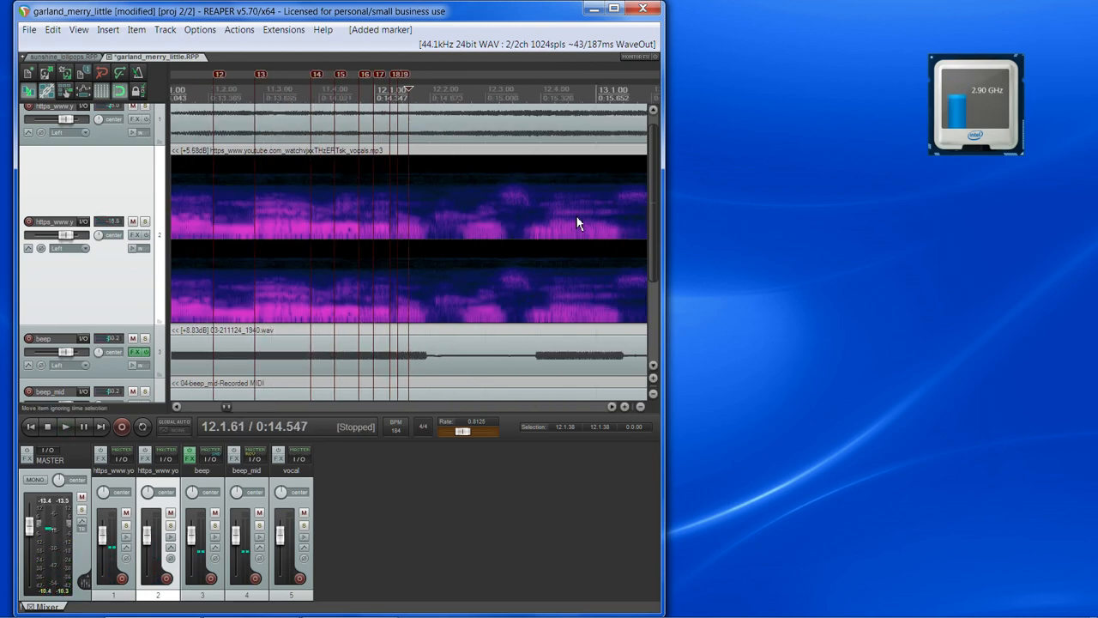
{"action": "key", "text": "space"}
{"action": "key", "text": "space"}
{"action": "key", "text": "space"}
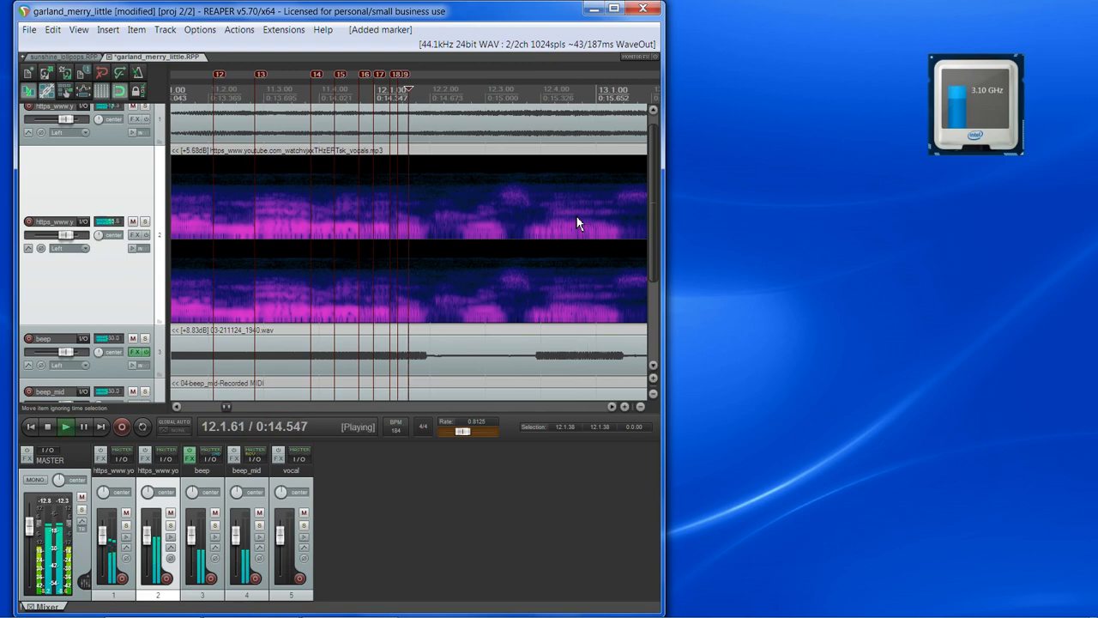
Add markers just after 12.1.61 and at 12.1.82, where the vocal note starts to fade in the spectrogram
{"action": "scroll", "coordinate": [519, 205], "scroll_direction": "up", "scroll_amount": 4}
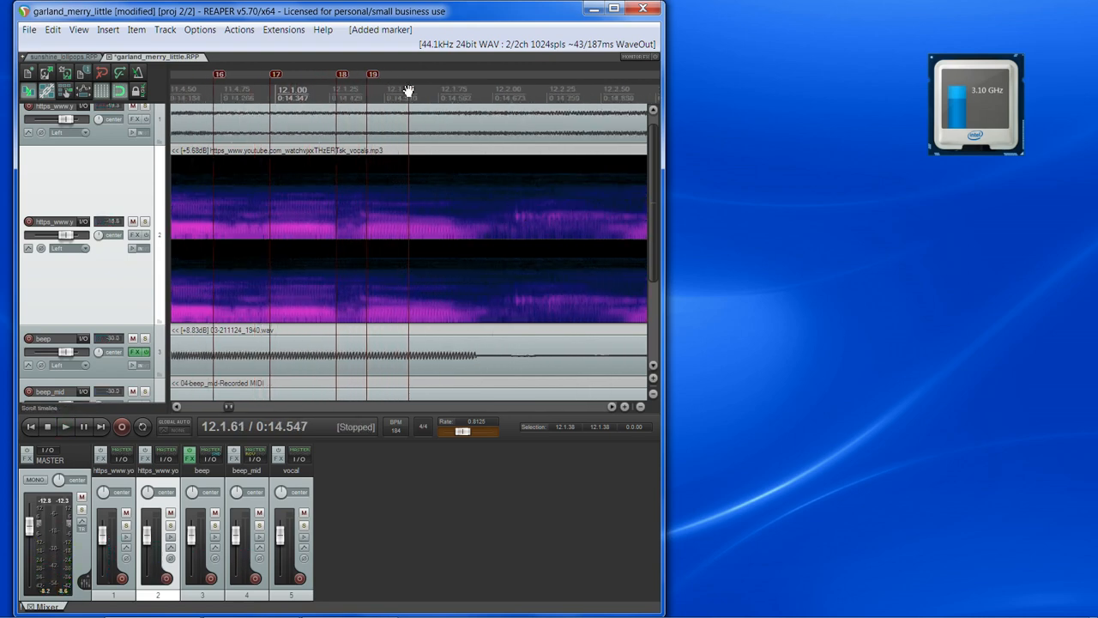
{"action": "left_click_drag", "start_coordinate": [408, 90], "coordinate": [454, 91]}
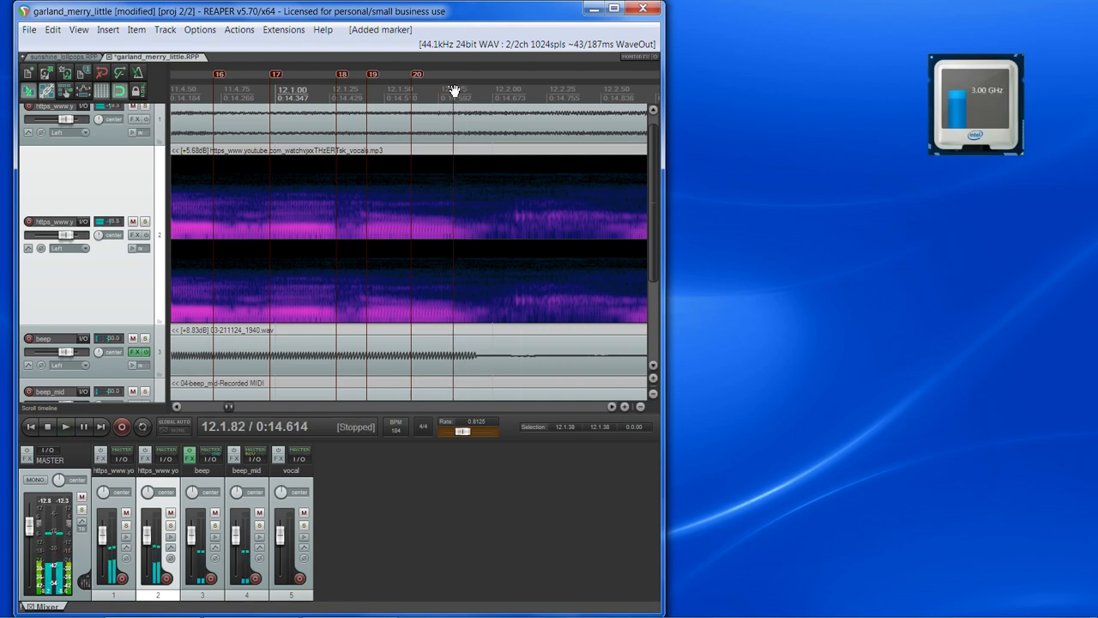
{"action": "key", "text": "m"}
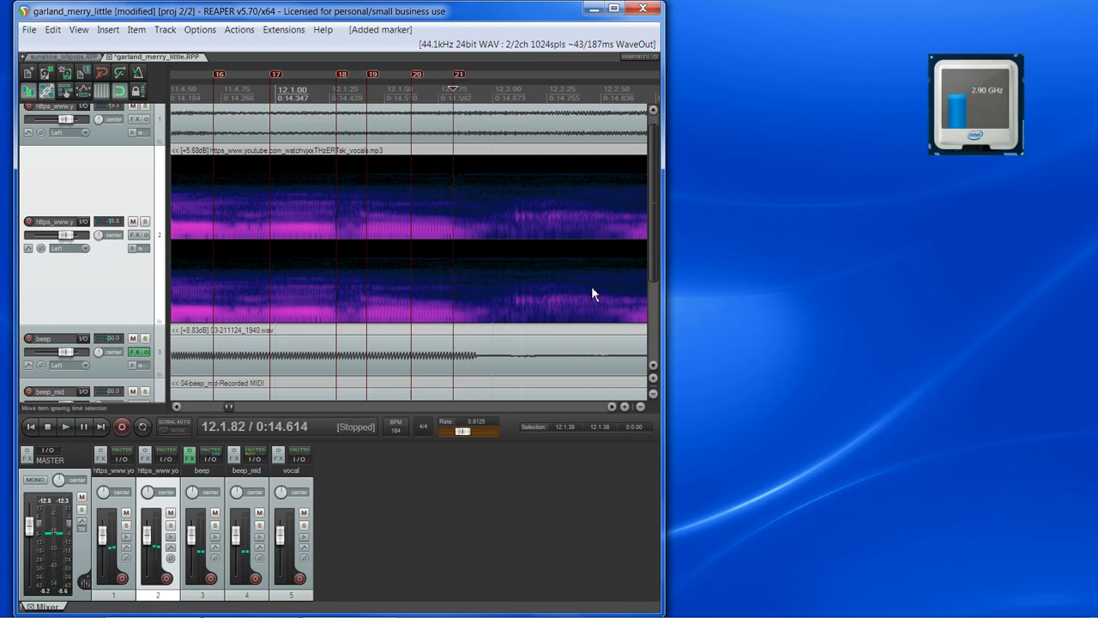
Find the end of the fading note between 12.1.81 and 12.2.00 and add a marker at about 12.1.88
{"action": "left_click", "coordinate": [615, 408]}
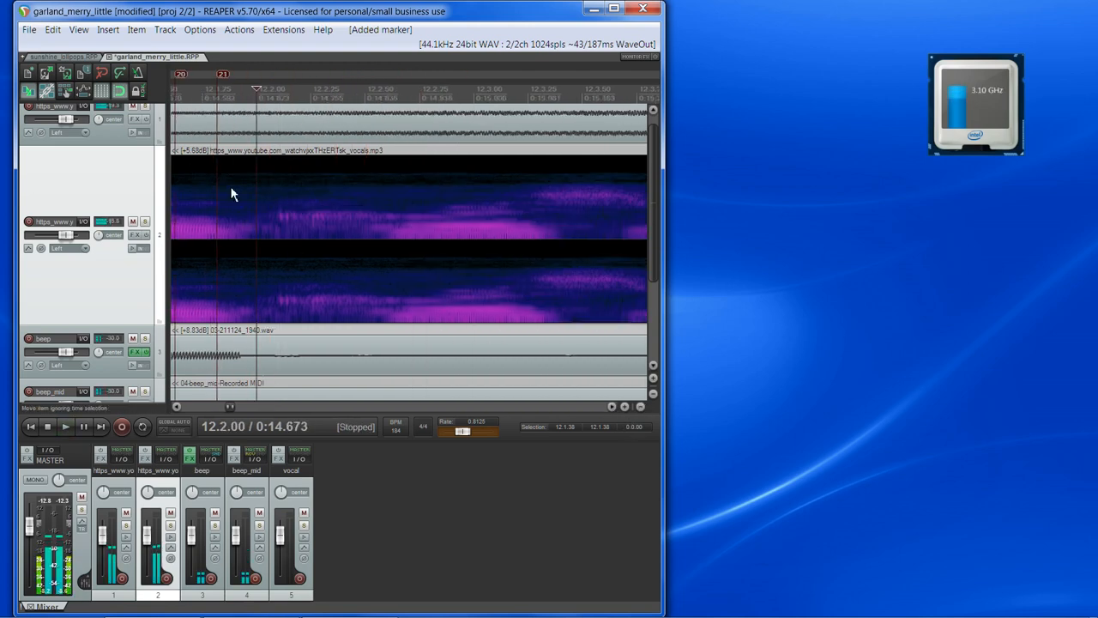
{"action": "left_click", "coordinate": [217, 90]}
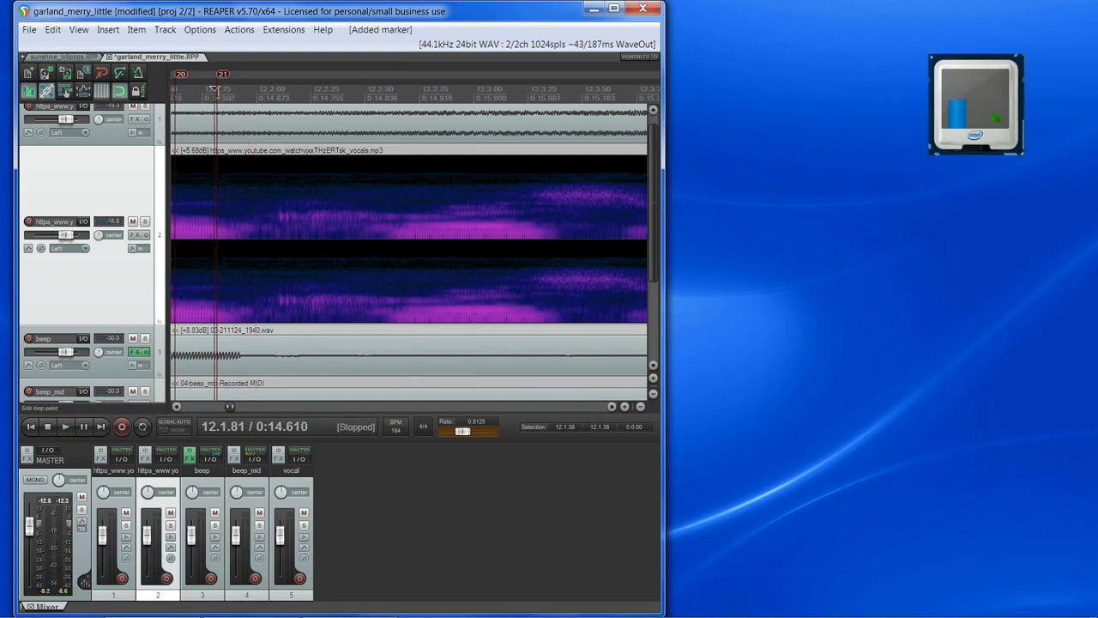
{"action": "left_click_drag", "start_coordinate": [216, 91], "coordinate": [232, 93]}
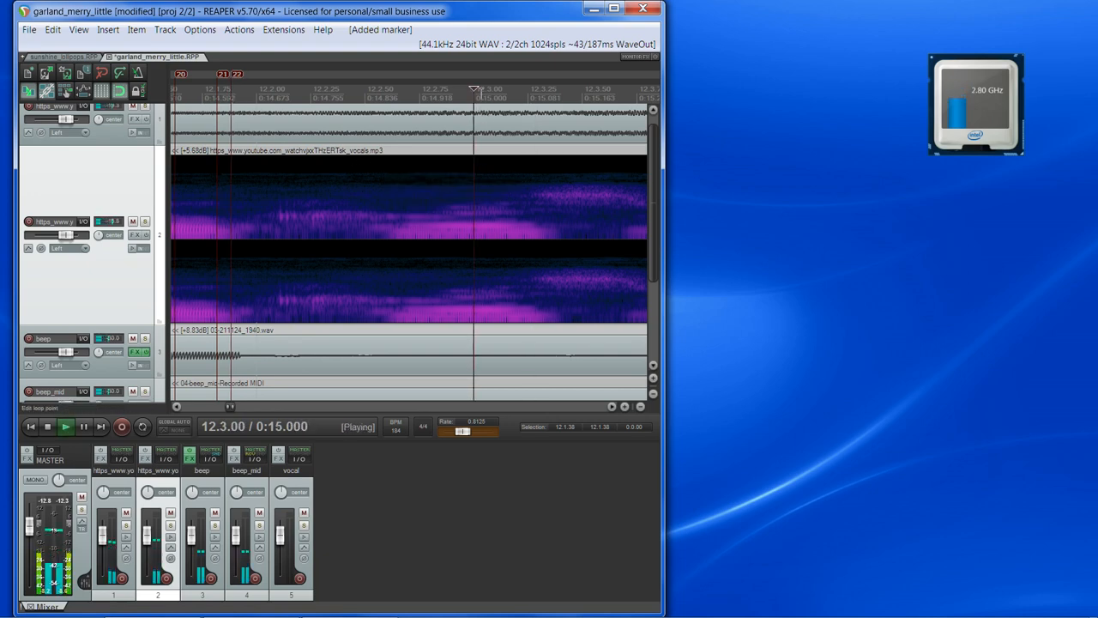
Move the edit cursor to 12.2.64 at the next note onset, add a marker there, and audition it
{"action": "left_click_drag", "start_coordinate": [474, 92], "coordinate": [394, 110]}
{"action": "key", "text": "space"}
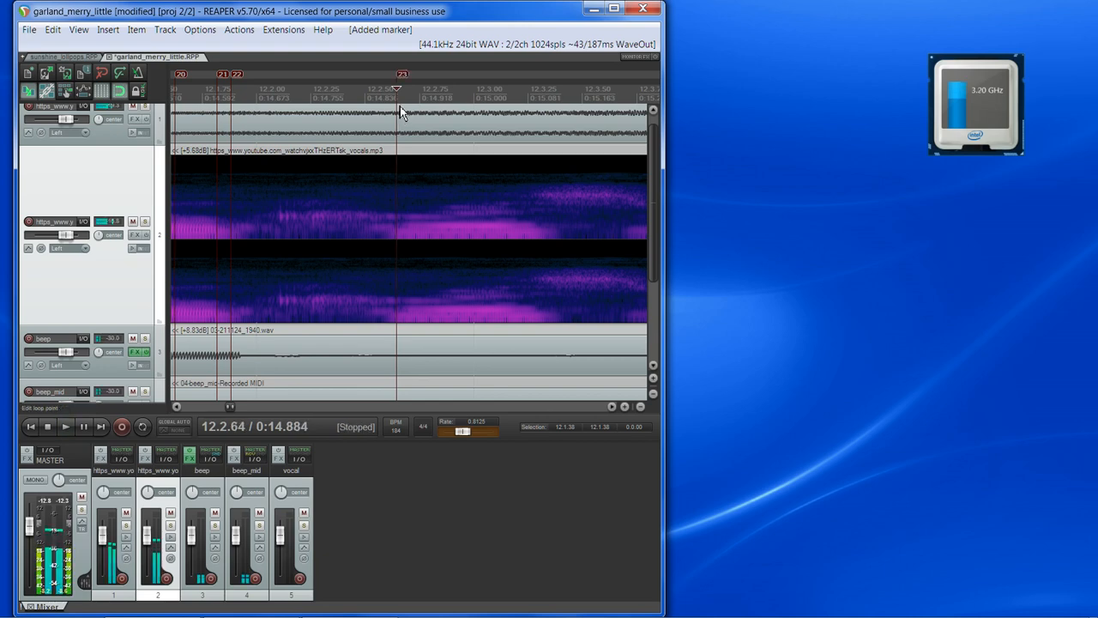
{"action": "key", "text": "space"}
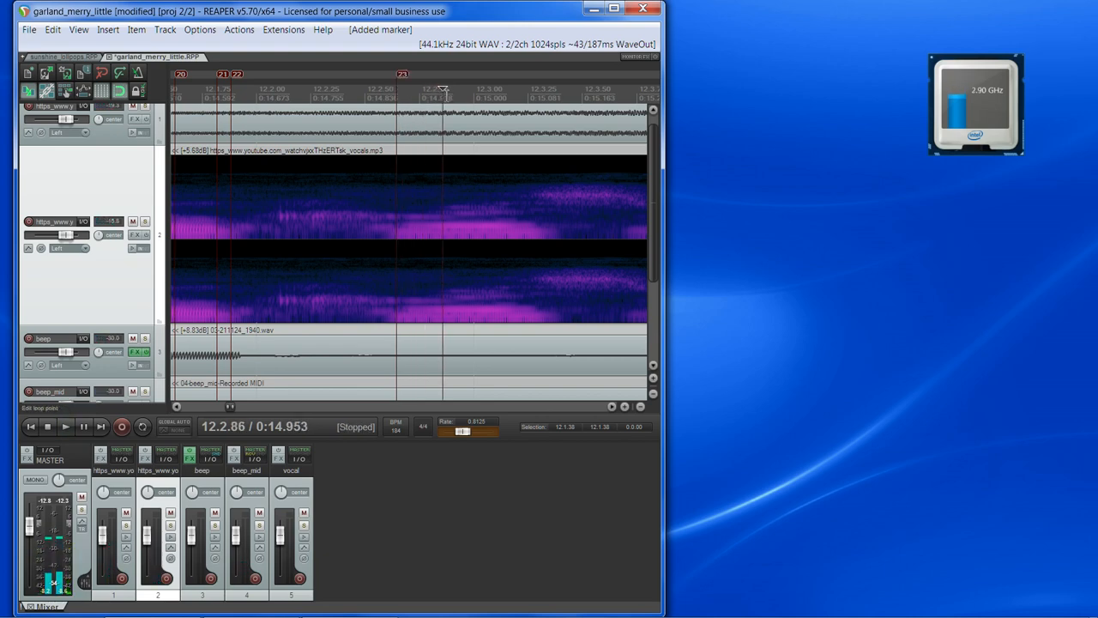
Audition the vocals from 12.2.86, move the edit cursor to 12.2.90, and add a marker there
{"action": "key", "text": "space"}
{"action": "key", "text": "space"}
{"action": "key", "text": "space"}
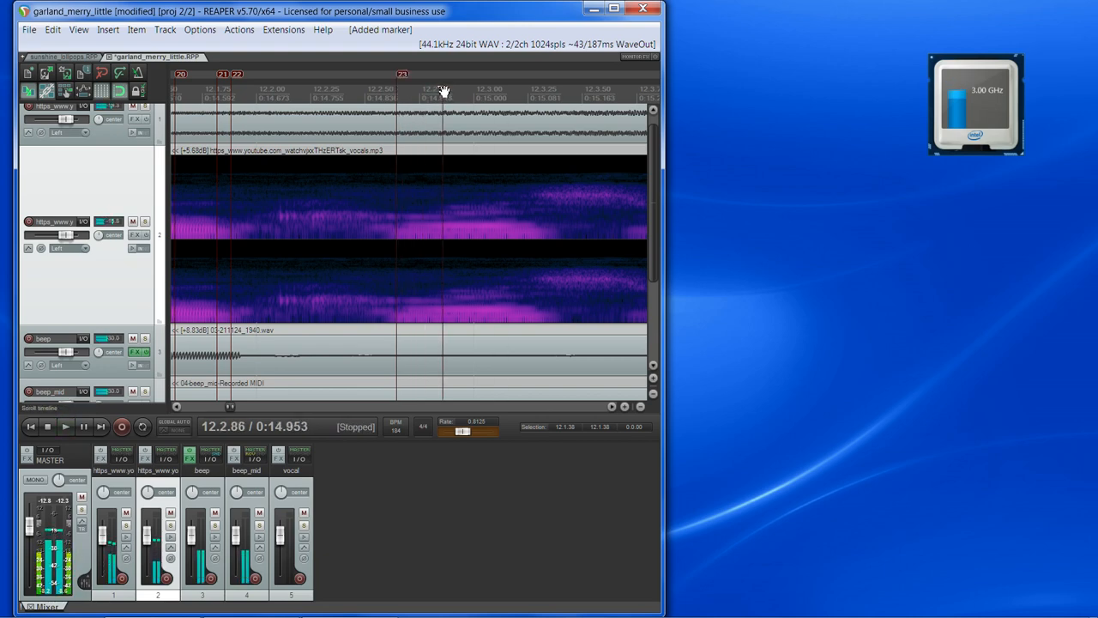
{"action": "left_click", "coordinate": [450, 91]}
{"action": "key", "text": "space"}
{"action": "key", "text": "space"}
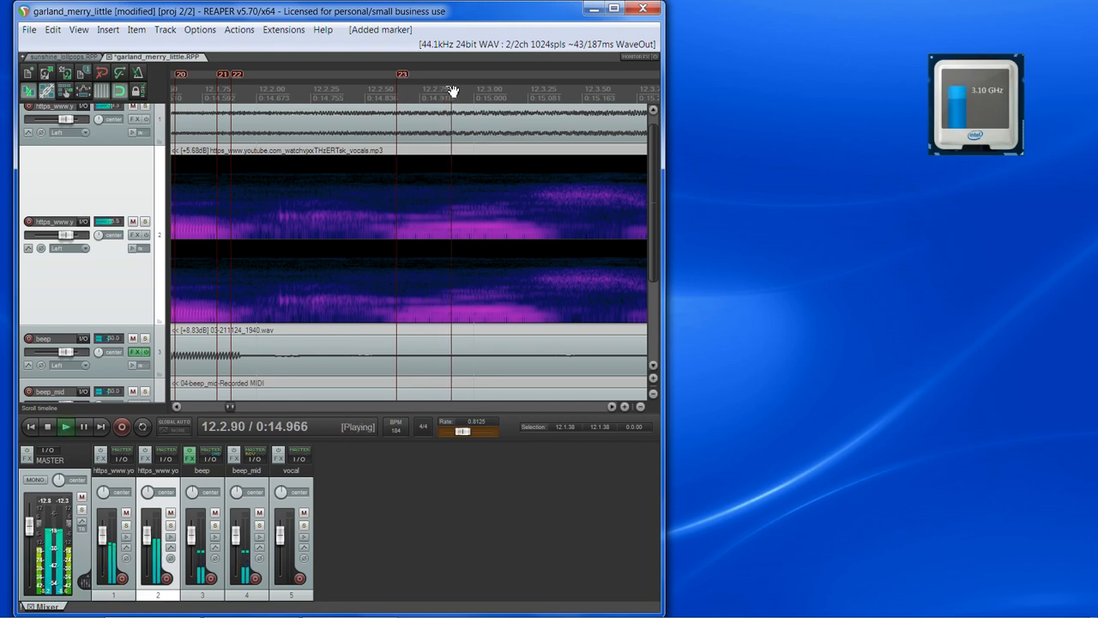
{"action": "key", "text": "m"}
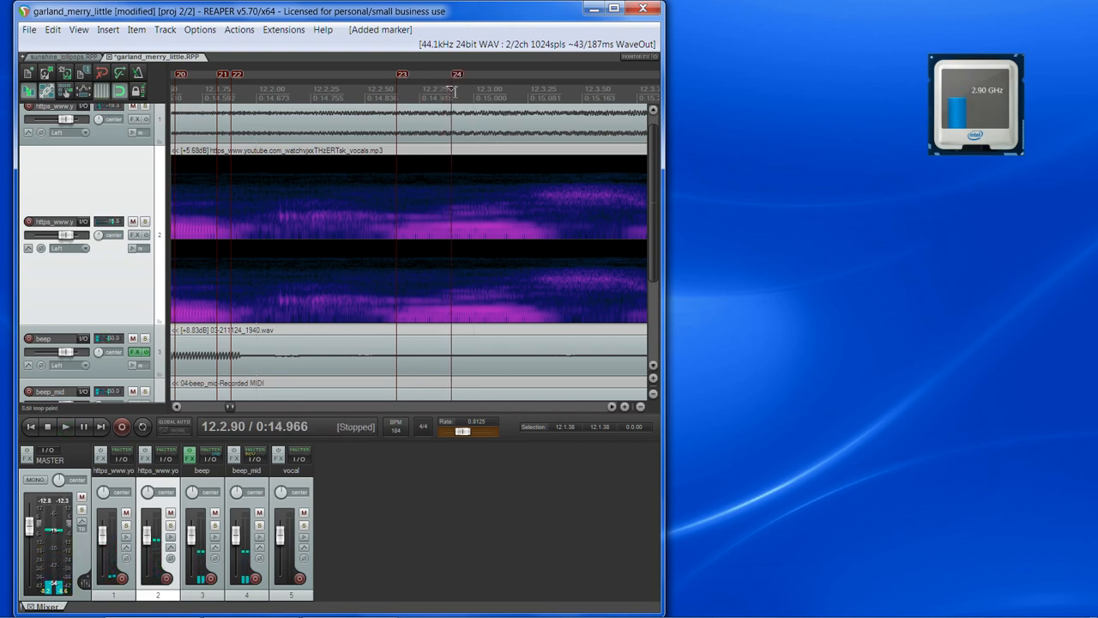
Audition the vocals from 12.2.90, move the edit cursor to 12.3.22, and add a marker there
{"action": "left_click", "coordinate": [612, 406]}
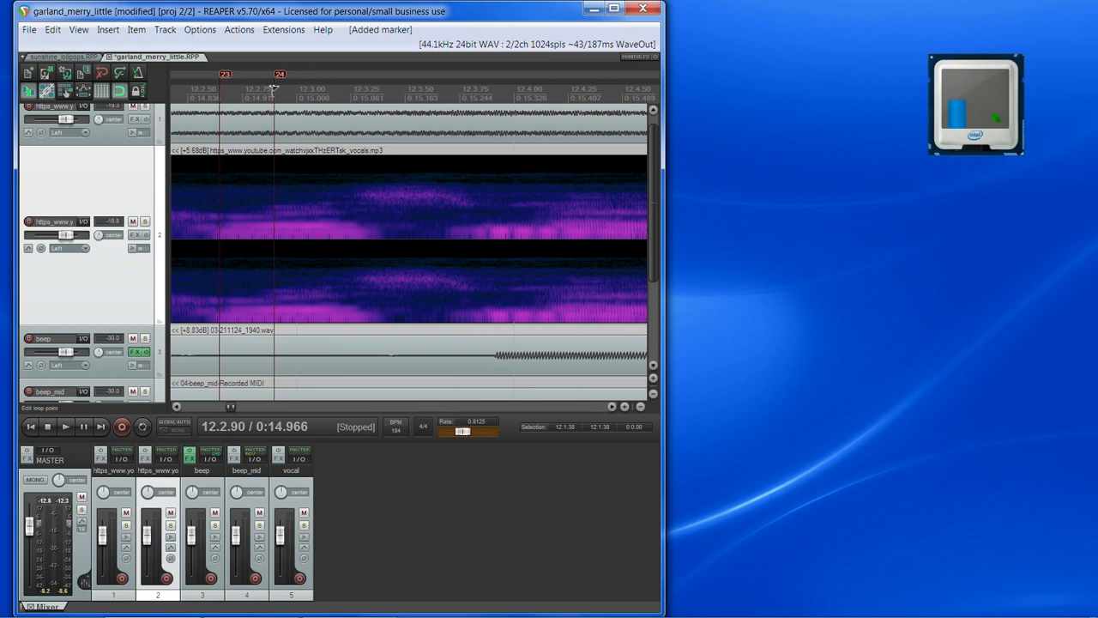
{"action": "key", "text": "space"}
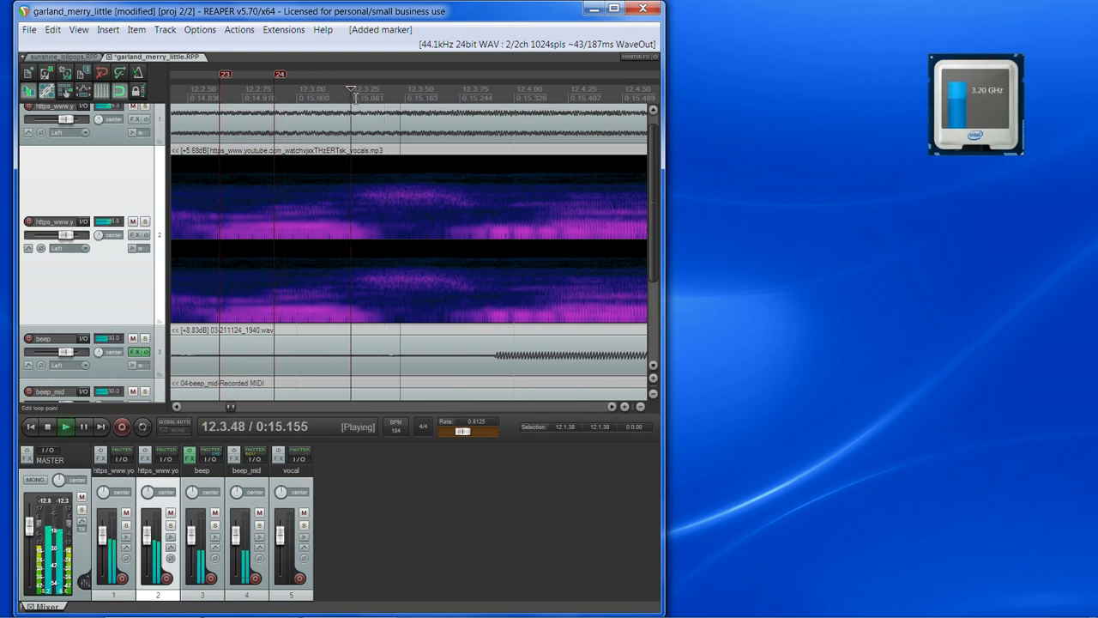
{"action": "left_click_drag", "start_coordinate": [352, 93], "coordinate": [345, 93]}
{"action": "key", "text": "m"}
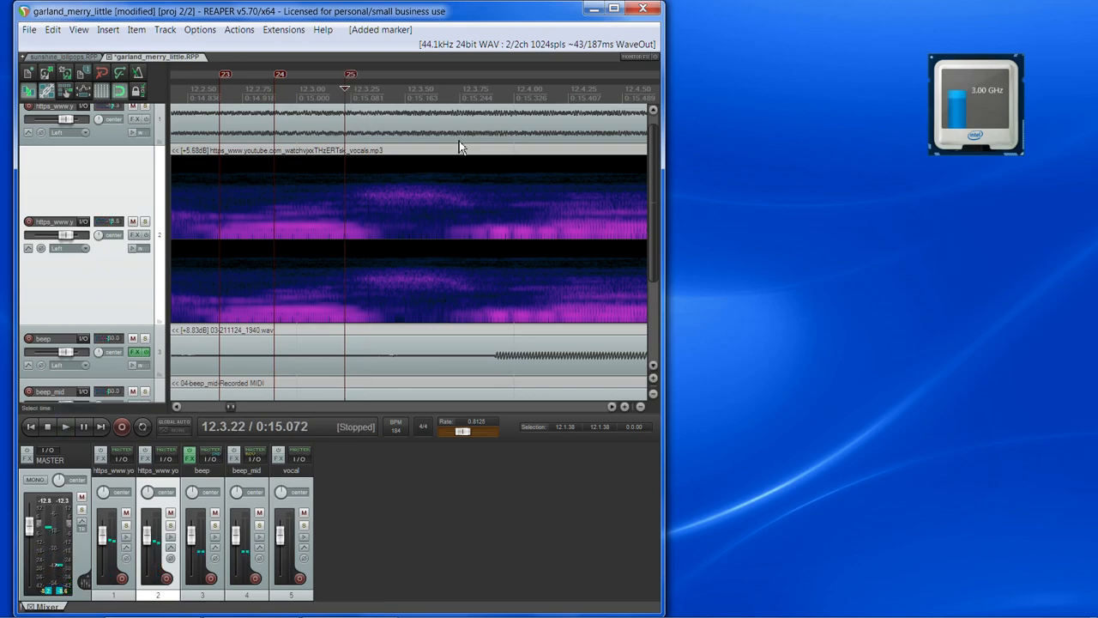
Survey the spectrogram and existing markers across the project, focusing on the unmarked section around 12.4.00
{"action": "left_click", "coordinate": [483, 135]}
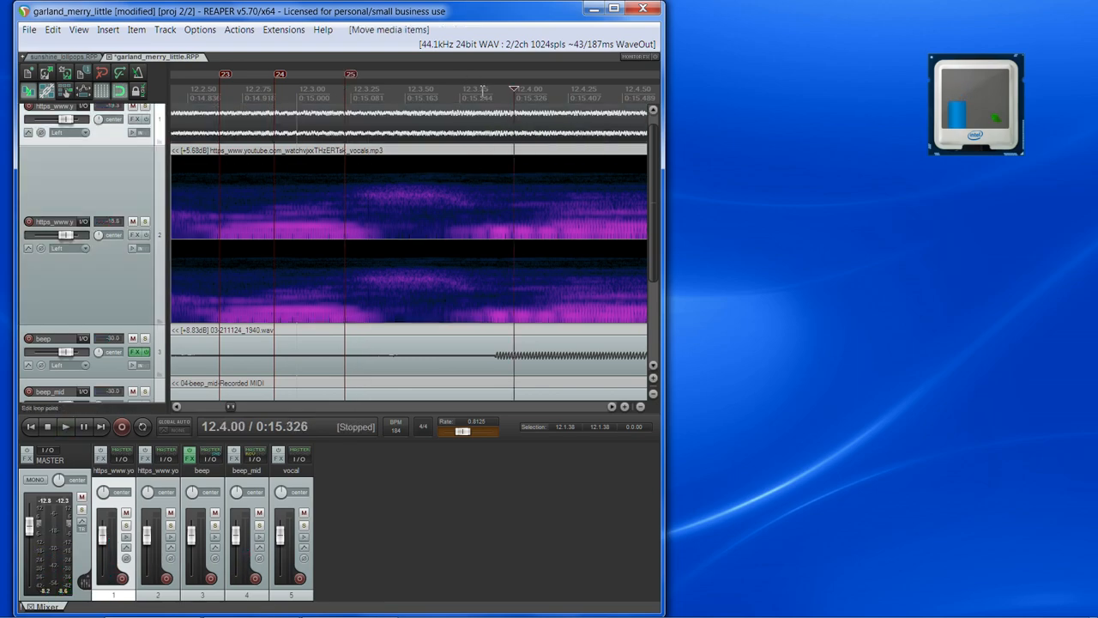
{"action": "scroll", "coordinate": [464, 219], "scroll_direction": "down", "scroll_amount": 10}
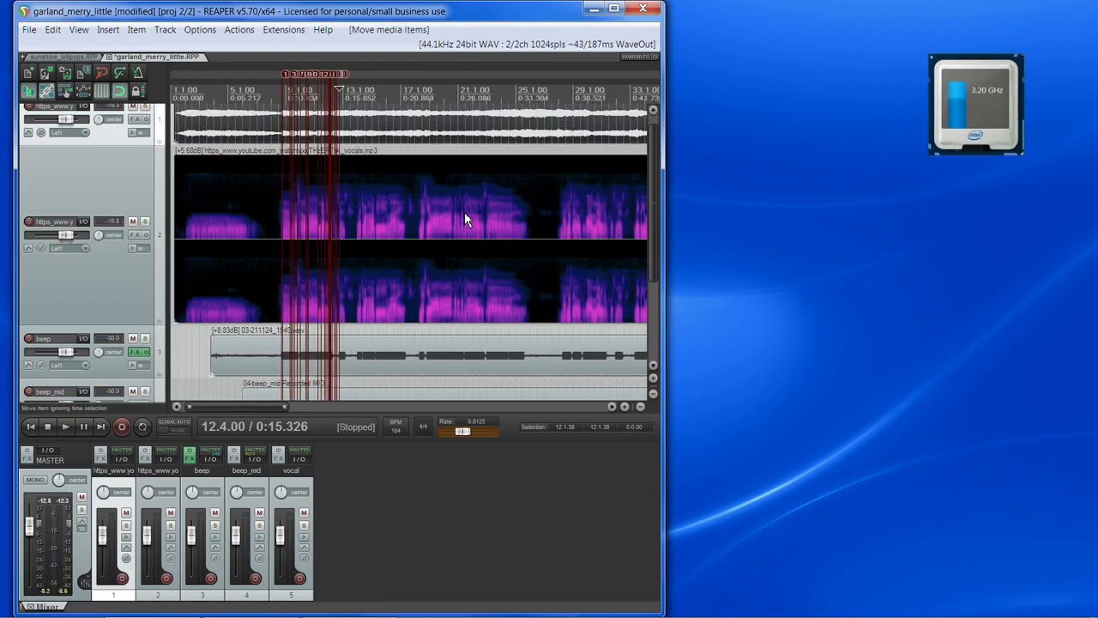
{"action": "scroll", "coordinate": [464, 220], "scroll_direction": "up", "scroll_amount": 10}
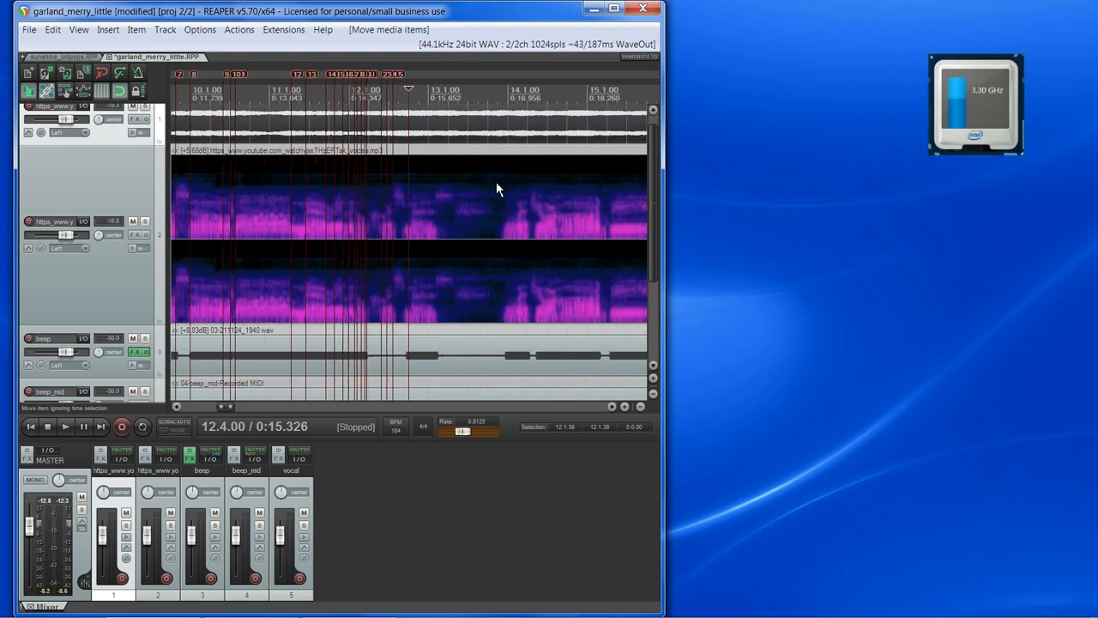
{"action": "left_click_drag", "start_coordinate": [426, 79], "coordinate": [389, 78]}
{"action": "right_click", "coordinate": [226, 79]}
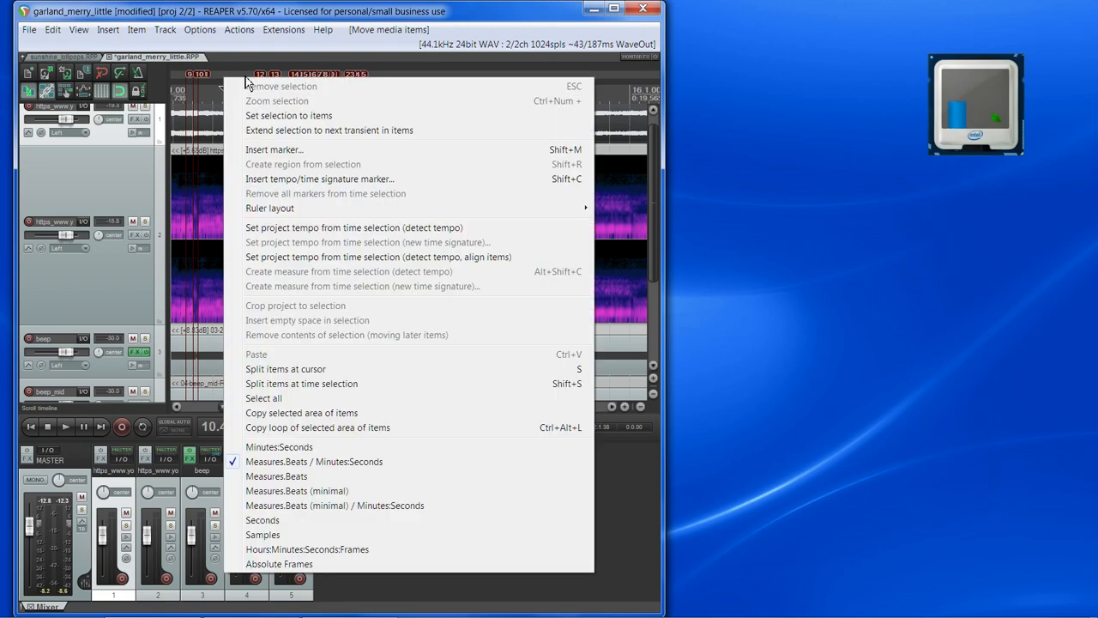
{"action": "left_click", "coordinate": [386, 74]}
{"action": "left_click", "coordinate": [390, 75]}
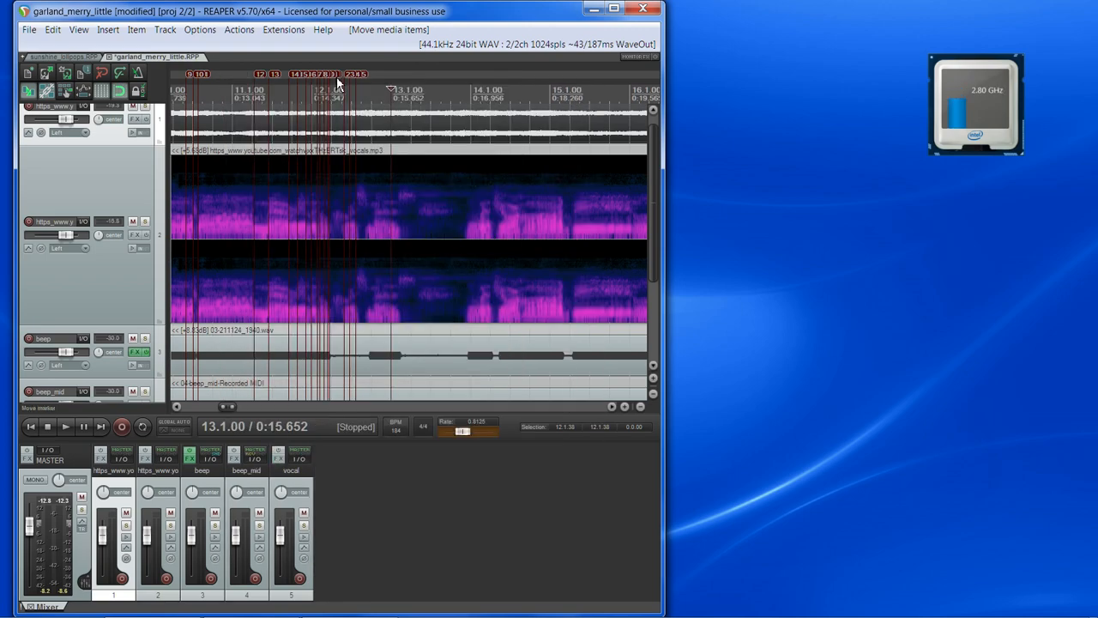
{"action": "scroll", "coordinate": [443, 198], "scroll_direction": "up", "scroll_amount": 5}
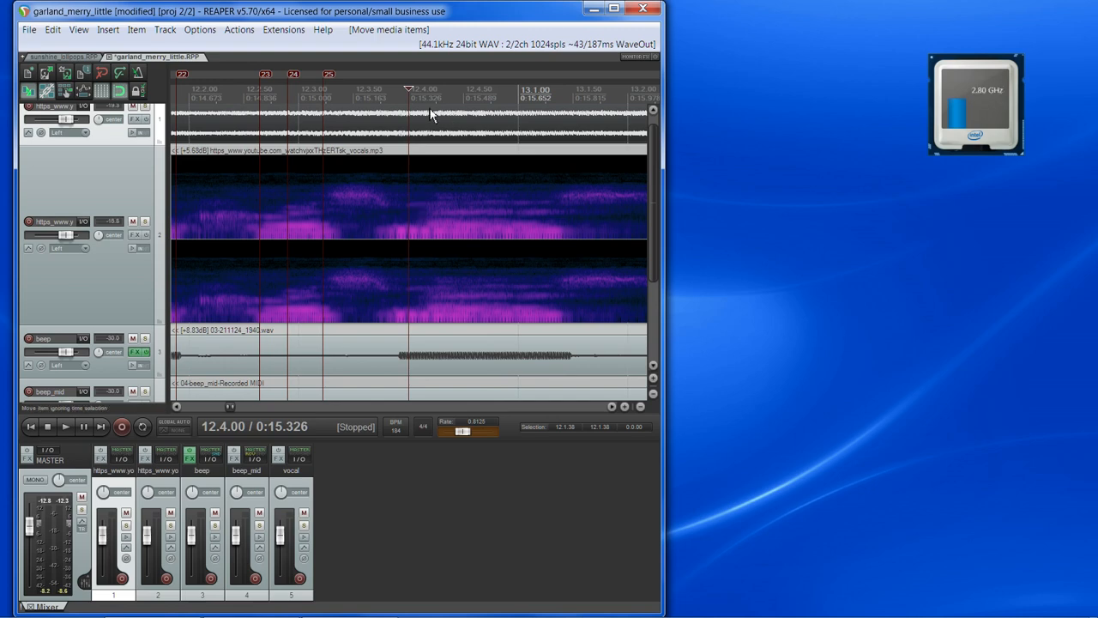
Audition the vocals from 12.4.00, move the edit cursor back to 12.3.80, add a marker there, and play from it
{"action": "key", "text": "space"}
{"action": "key", "text": "space"}
{"action": "left_click_drag", "start_coordinate": [409, 90], "coordinate": [385, 93]}
{"action": "key", "text": "space"}
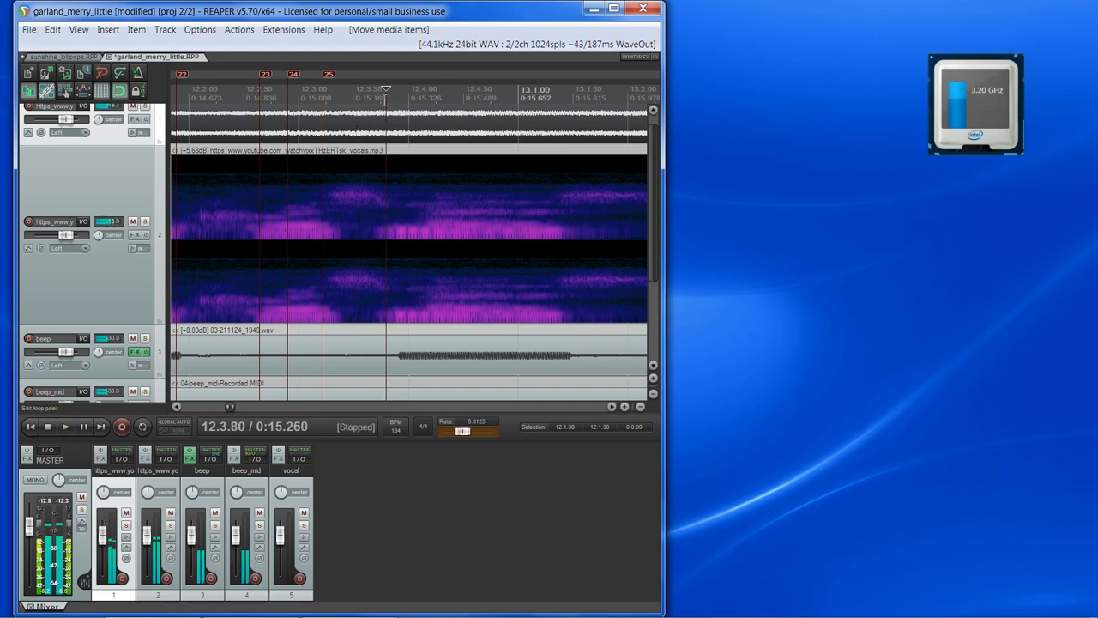
{"action": "scroll", "coordinate": [494, 206], "scroll_direction": "up", "scroll_amount": 2}
{"action": "key", "text": "m"}
{"action": "key", "text": "space"}
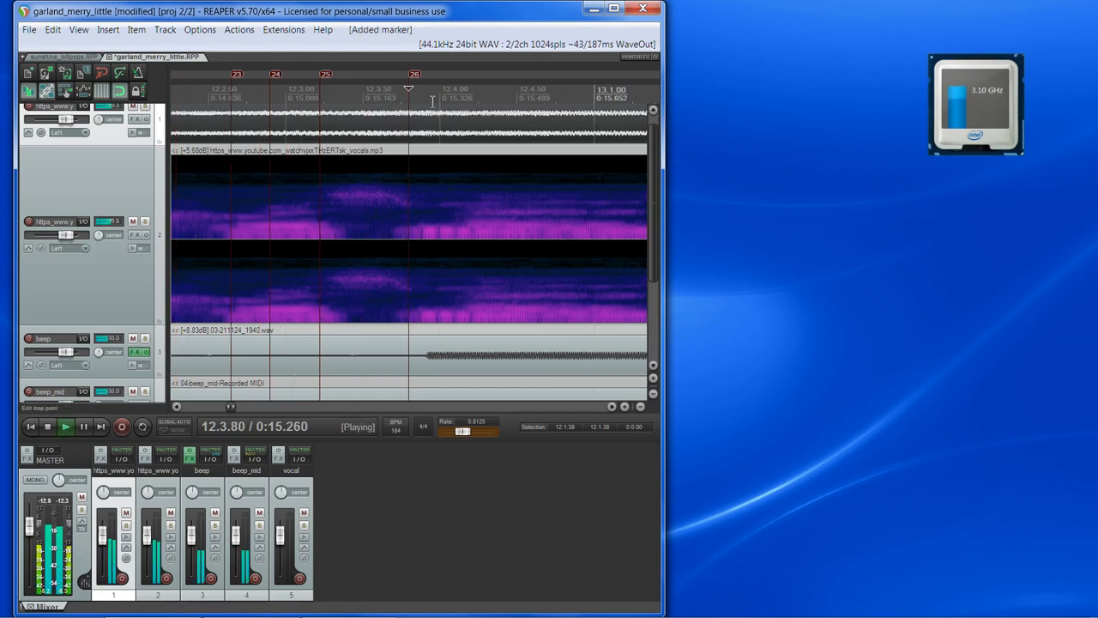
Move the edit cursor to 12.4.16, audition the vocals there, and add a marker
{"action": "key", "text": "space"}
{"action": "left_click_drag", "start_coordinate": [410, 89], "coordinate": [477, 92]}
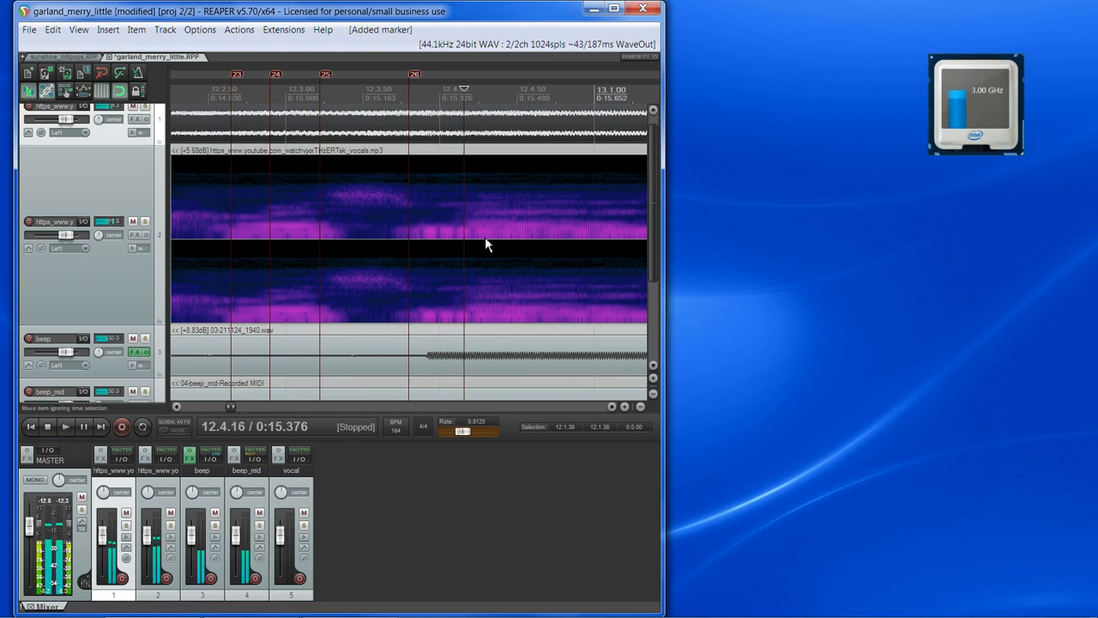
{"action": "scroll", "coordinate": [497, 258], "scroll_direction": "down", "scroll_amount": 2}
{"action": "key", "text": "space"}
{"action": "key", "text": "space"}
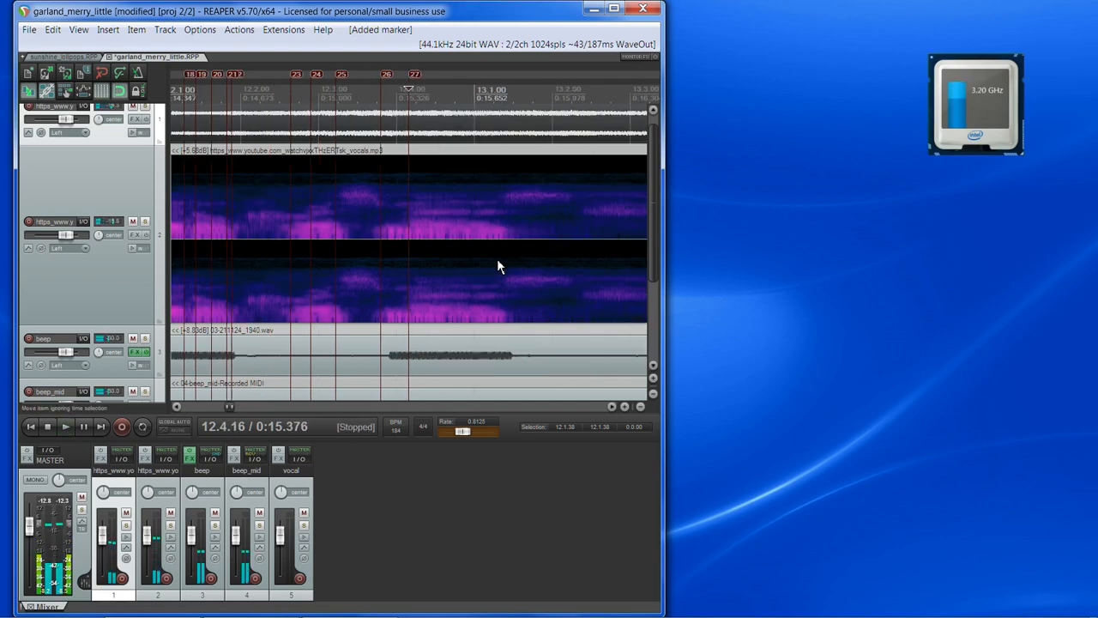
{"action": "key", "text": "m"}
Audition the note from 12.4.16 and add a marker where it ends in the spectrogram, at 13.1.36
{"action": "key", "text": "space"}
{"action": "key", "text": "space"}
{"action": "key", "text": "space"}
{"action": "key", "text": "space"}
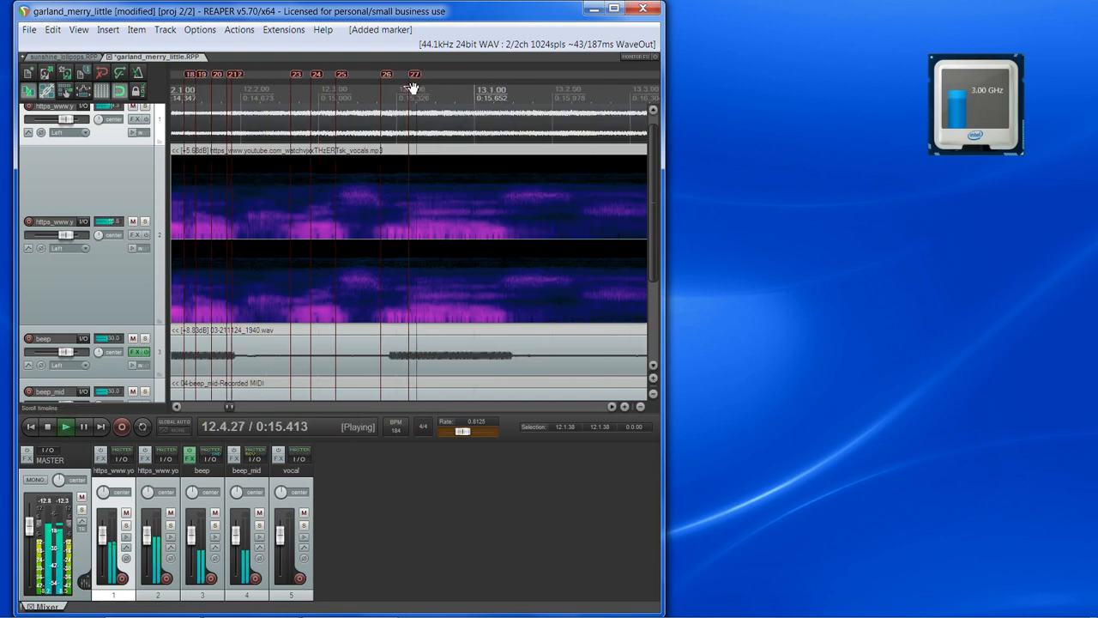
{"action": "left_click_drag", "start_coordinate": [413, 91], "coordinate": [503, 93]}
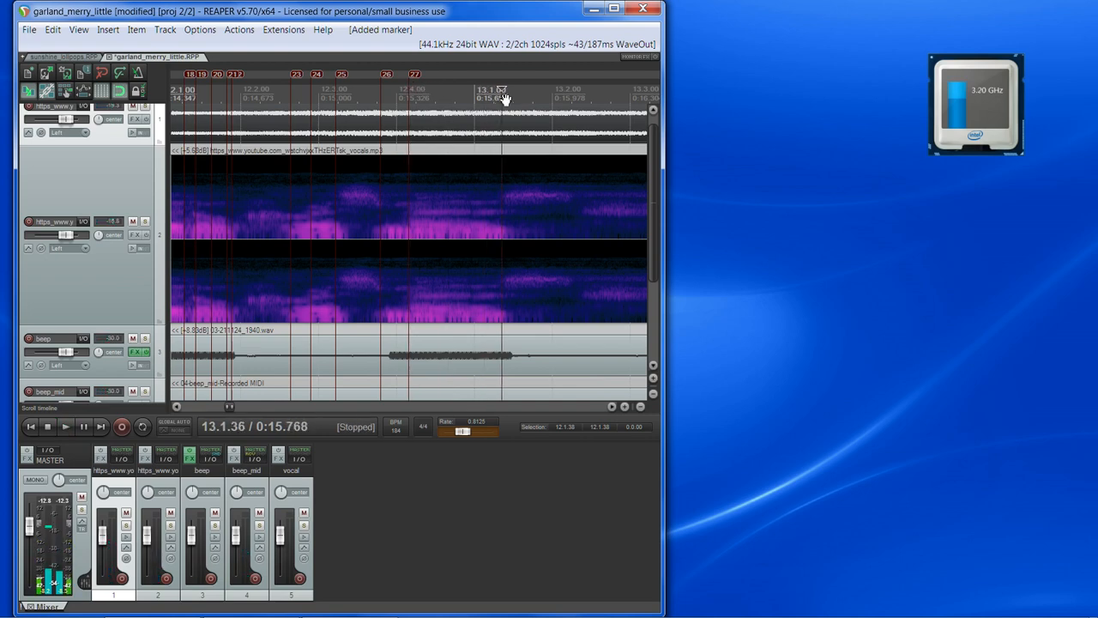
{"action": "key", "text": "m"}
Move the edit cursor to 13.2.25, where the faint sound after the note ends, audition it, and add a marker
{"action": "scroll", "coordinate": [559, 239], "scroll_direction": "up", "scroll_amount": 2}
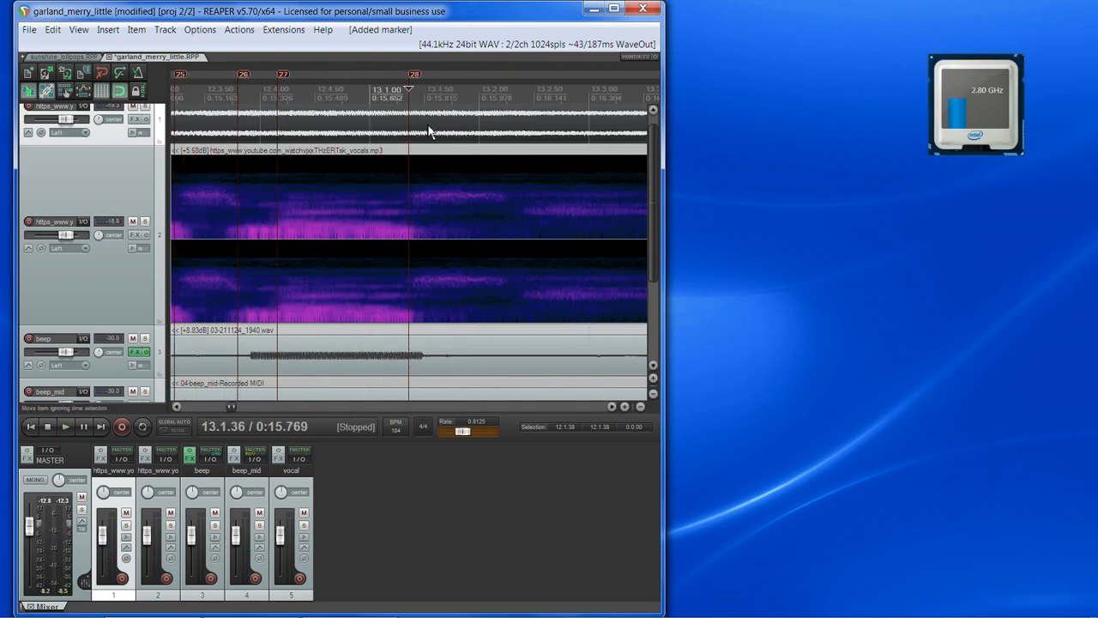
{"action": "left_click", "coordinate": [410, 91]}
{"action": "left_click_drag", "start_coordinate": [420, 91], "coordinate": [506, 102]}
{"action": "key", "text": "space"}
{"action": "key", "text": "space"}
{"action": "key", "text": "m"}
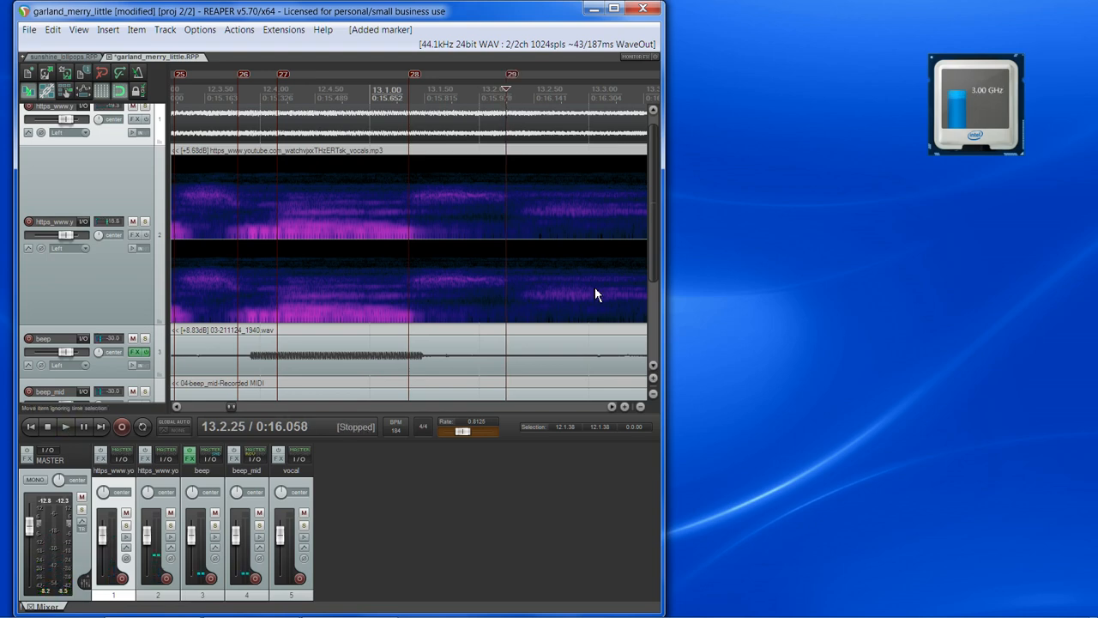
Audition the vocals from 13.2.25 and survey the marked section against the rest of the song
{"action": "scroll", "coordinate": [594, 293], "scroll_direction": "down", "scroll_amount": 2}
{"action": "key", "text": "space"}
{"action": "key", "text": "space"}
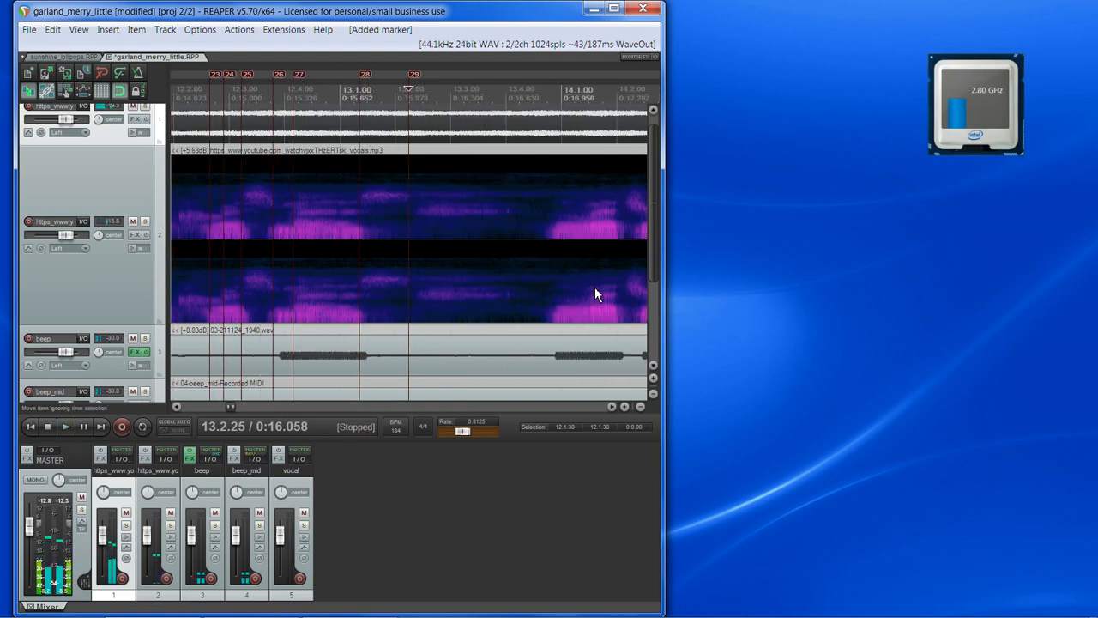
{"action": "key", "text": "space"}
{"action": "key", "text": "space"}
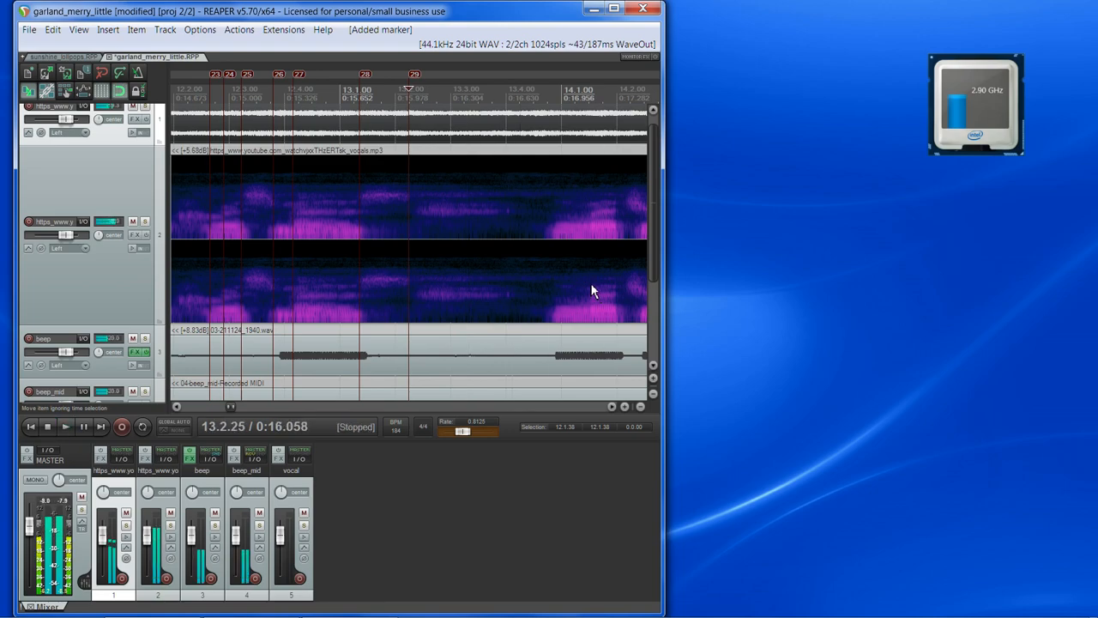
{"action": "scroll", "coordinate": [467, 276], "scroll_direction": "down", "scroll_amount": 8}
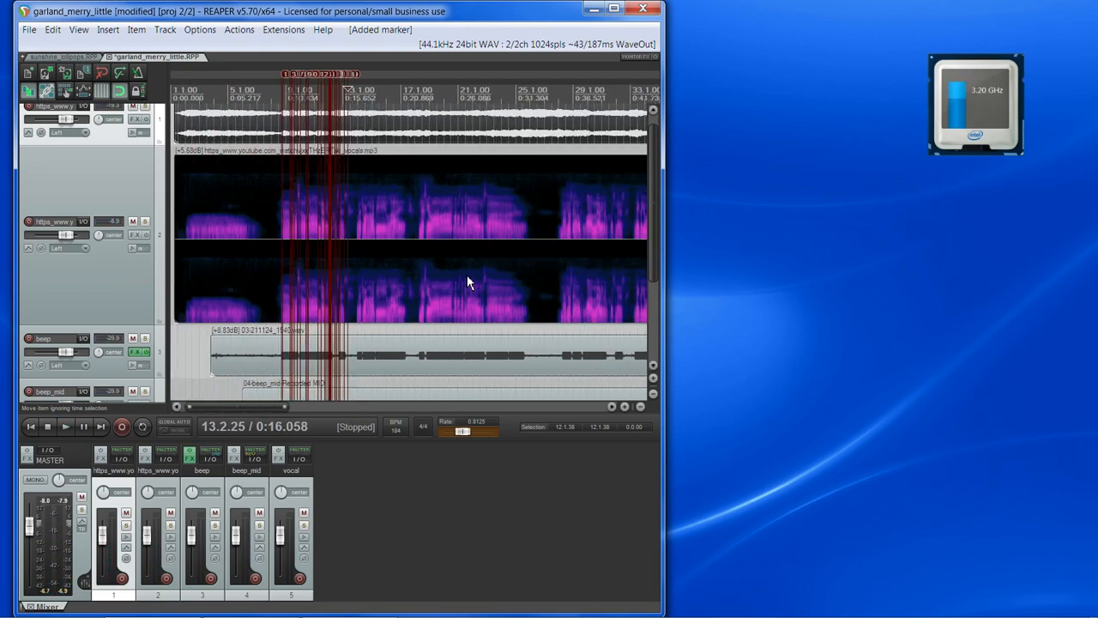
{"action": "scroll", "coordinate": [466, 275], "scroll_direction": "up", "scroll_amount": 3}
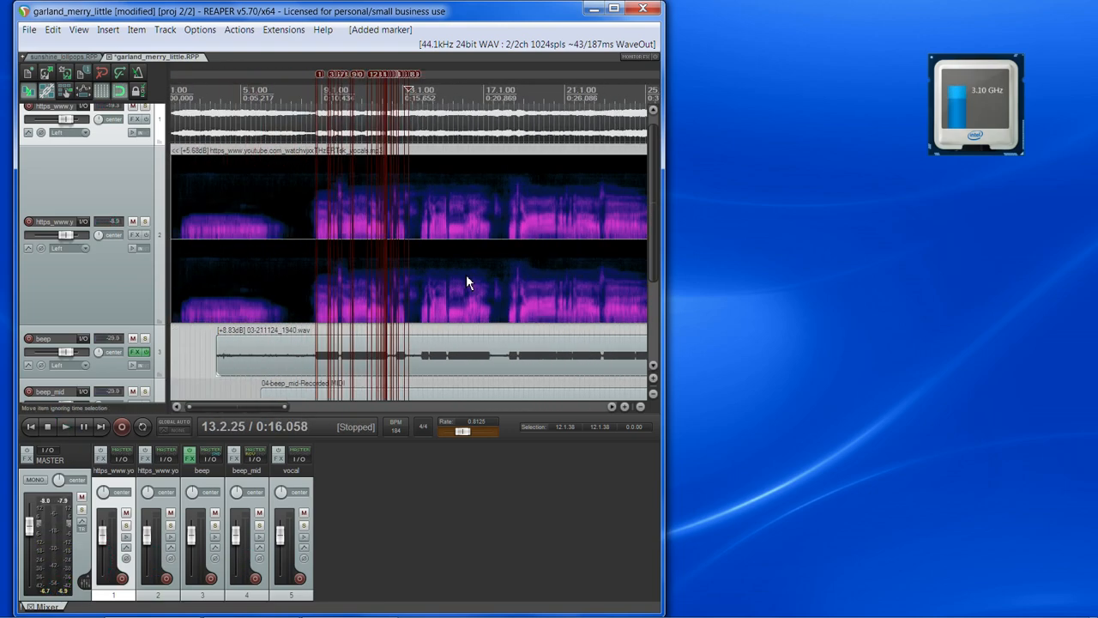
{"action": "scroll", "coordinate": [466, 275], "scroll_direction": "down", "scroll_amount": 5}
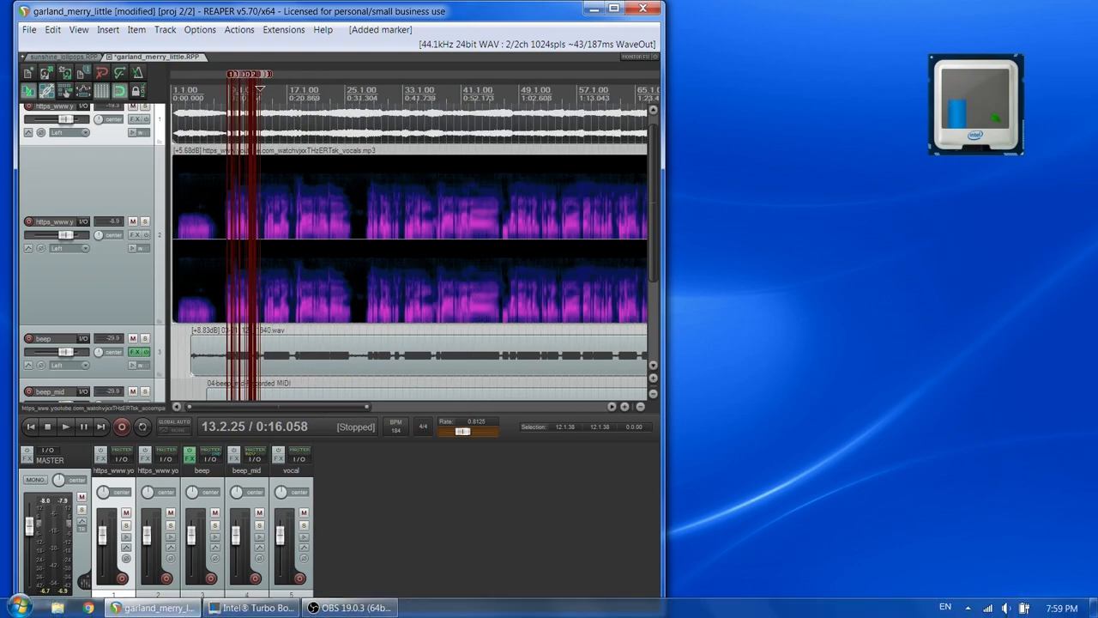
Switch to OBS to check the recording, return to REAPER, and inspect the marked section
{"action": "left_click", "coordinate": [389, 609]}
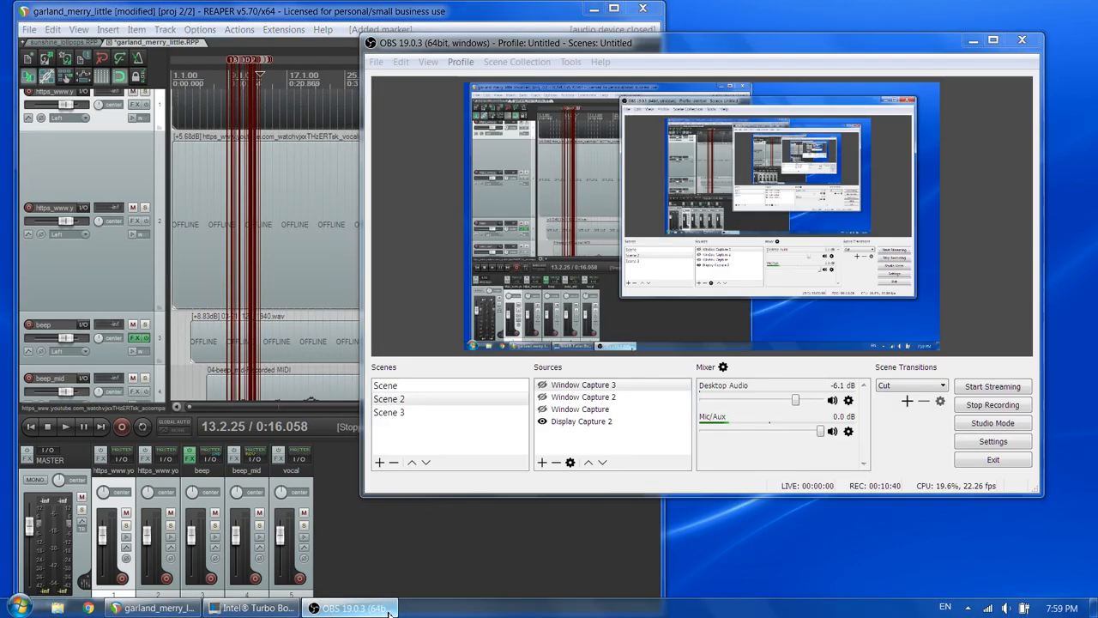
{"action": "left_click", "coordinate": [389, 609]}
{"action": "scroll", "coordinate": [402, 376], "scroll_direction": "up", "scroll_amount": 7}
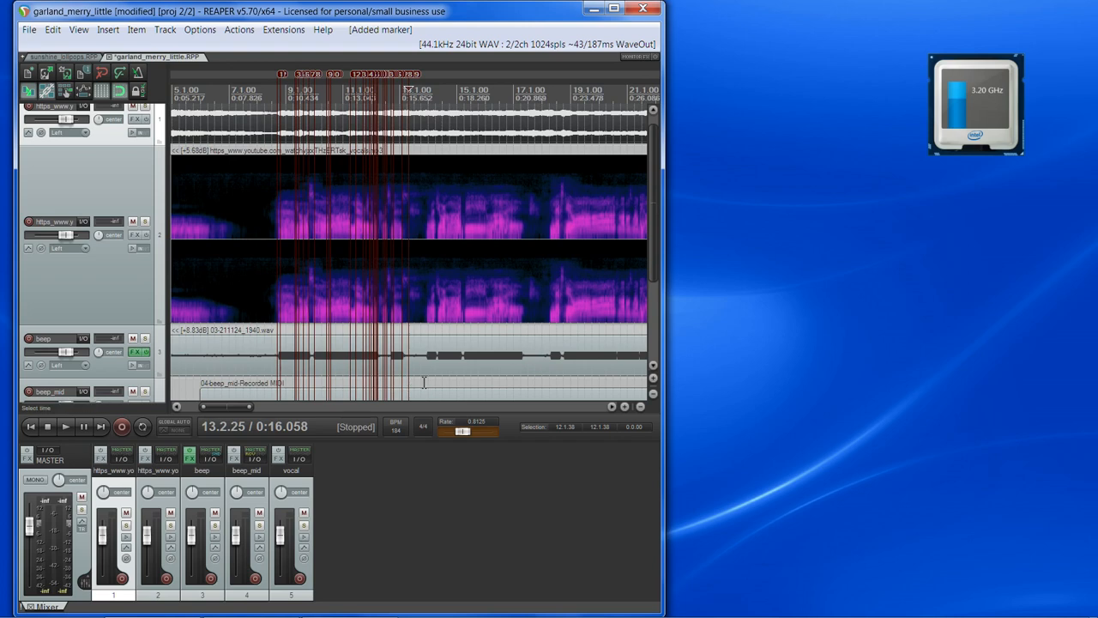
{"action": "scroll", "coordinate": [427, 384], "scroll_direction": "up", "scroll_amount": 4}
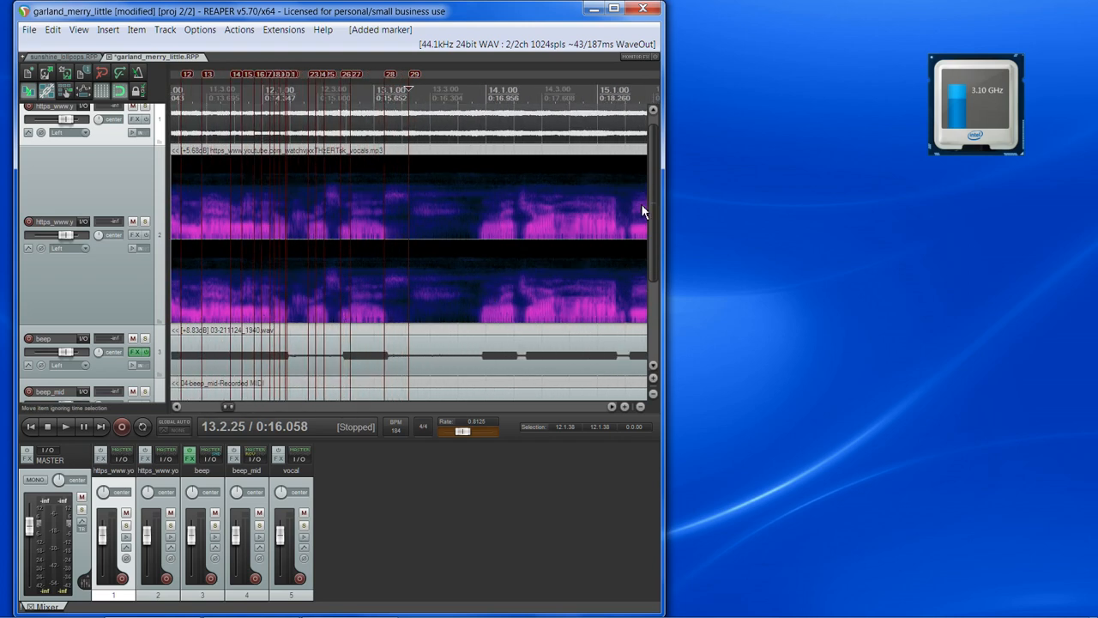
Draw an empty MIDI item on the vocal track from 8.1.00 to just past the last marker
{"action": "left_click_drag", "start_coordinate": [658, 202], "coordinate": [664, 303]}
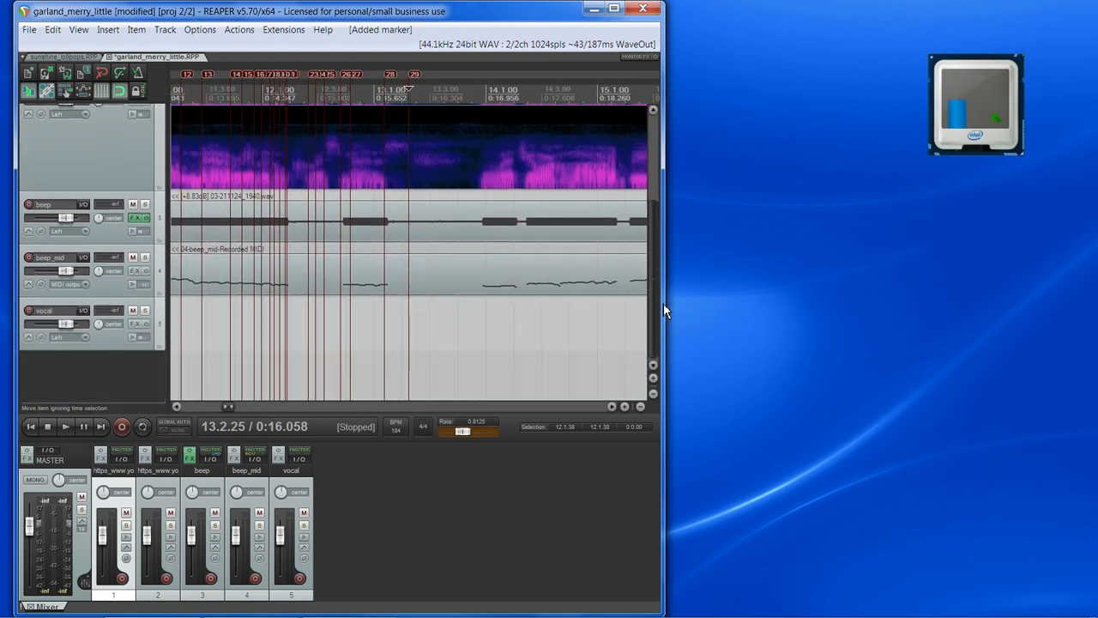
{"action": "left_click", "coordinate": [425, 336]}
{"action": "scroll", "coordinate": [436, 339], "scroll_direction": "down", "scroll_amount": 4}
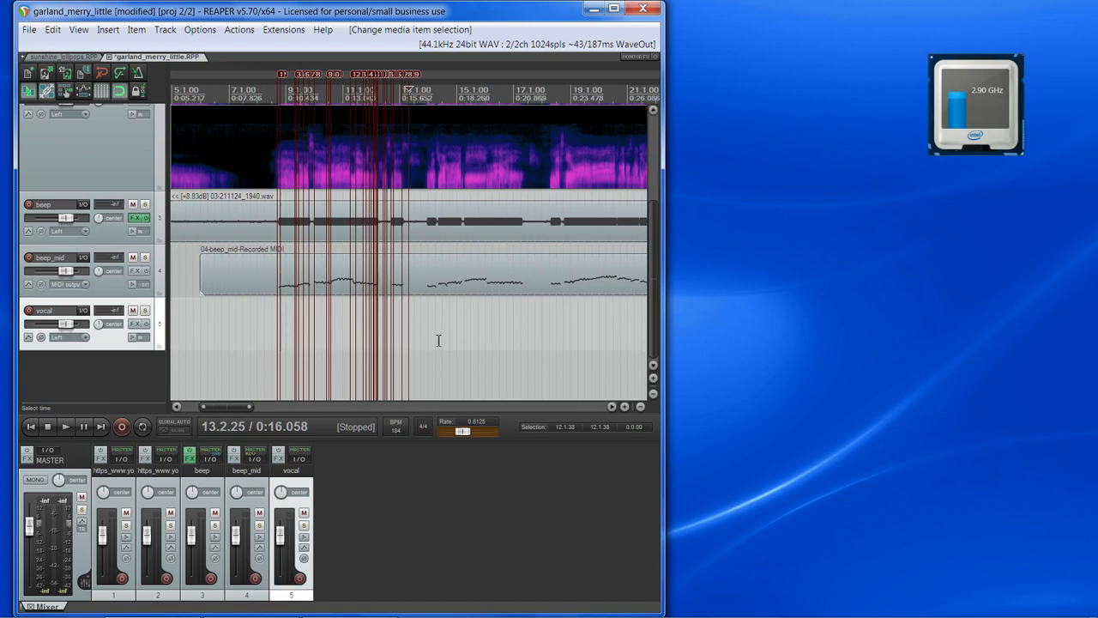
{"action": "left_click", "coordinate": [271, 315]}
{"action": "scroll", "coordinate": [271, 316], "scroll_direction": "up", "scroll_amount": 2}
{"action": "scroll", "coordinate": [415, 317], "scroll_direction": "down", "scroll_amount": 1}
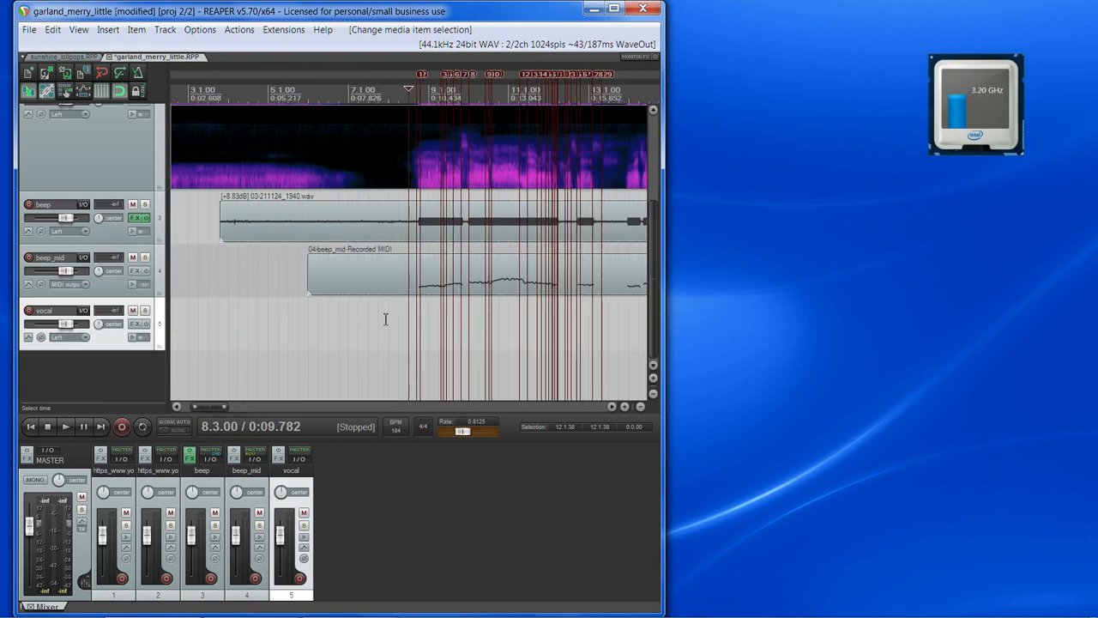
{"action": "left_click", "coordinate": [390, 324]}
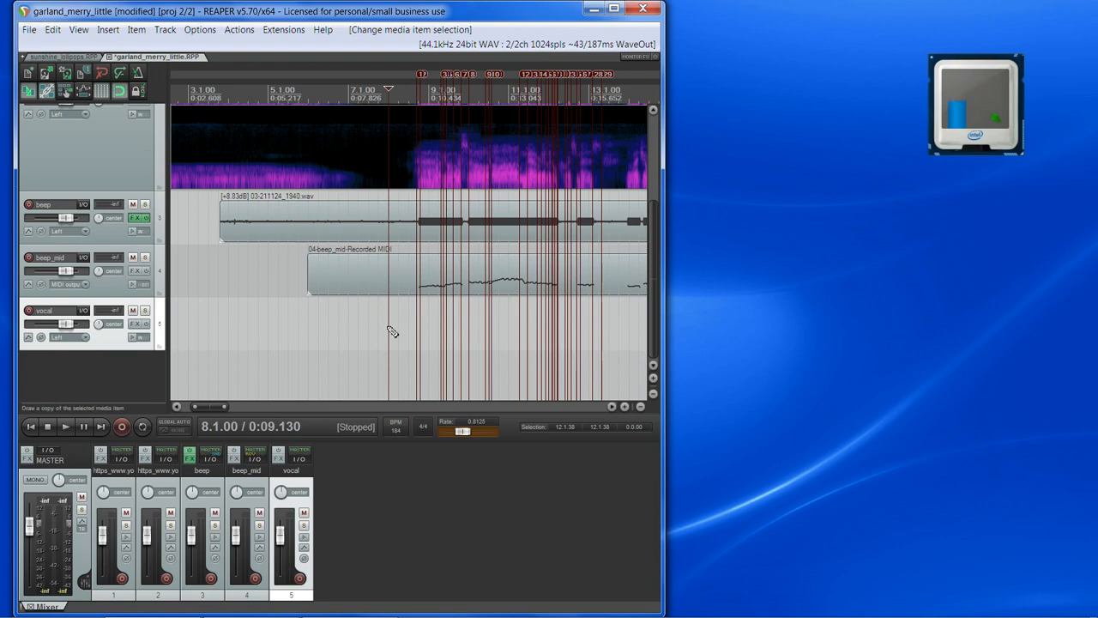
{"action": "left_click_drag", "start_coordinate": [393, 333], "coordinate": [610, 341]}
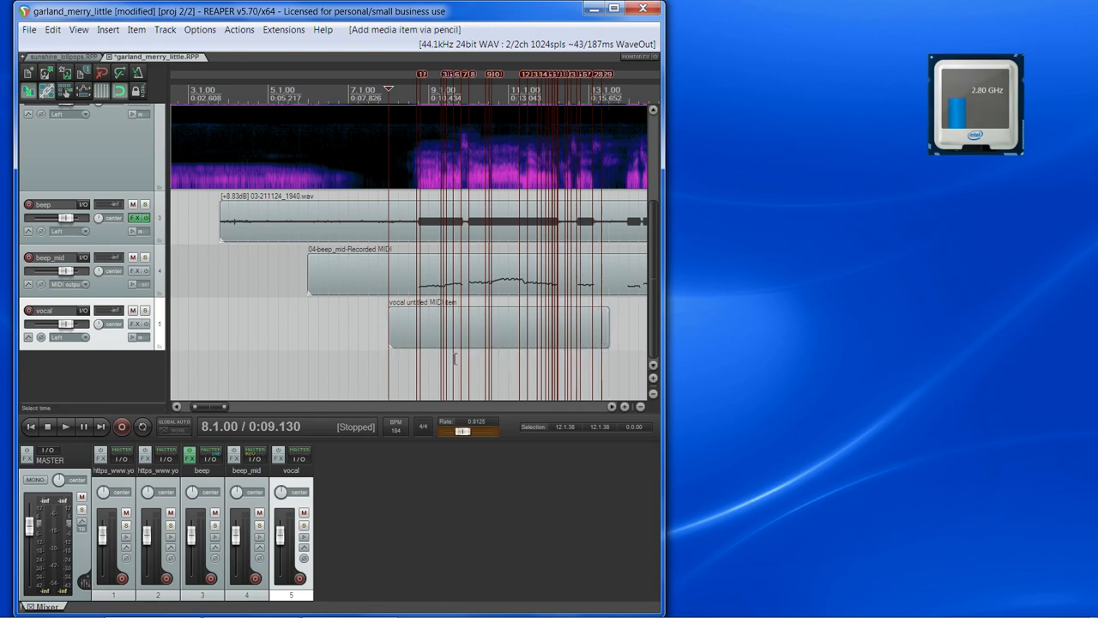
Open the new vocal MIDI item in the MIDI editor and enable key snap with the key F# Major
{"action": "scroll", "coordinate": [468, 347], "scroll_direction": "up", "scroll_amount": 2}
{"action": "left_click", "coordinate": [434, 331]}
{"action": "double_click", "coordinate": [434, 331]}
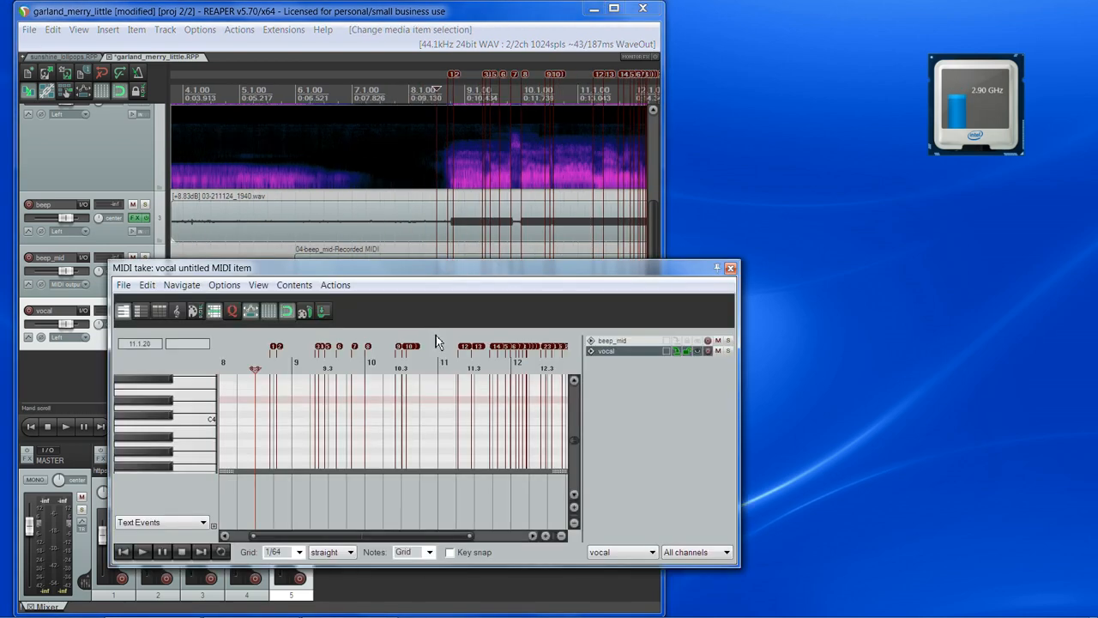
{"action": "left_click", "coordinate": [477, 553]}
{"action": "left_click", "coordinate": [525, 552]}
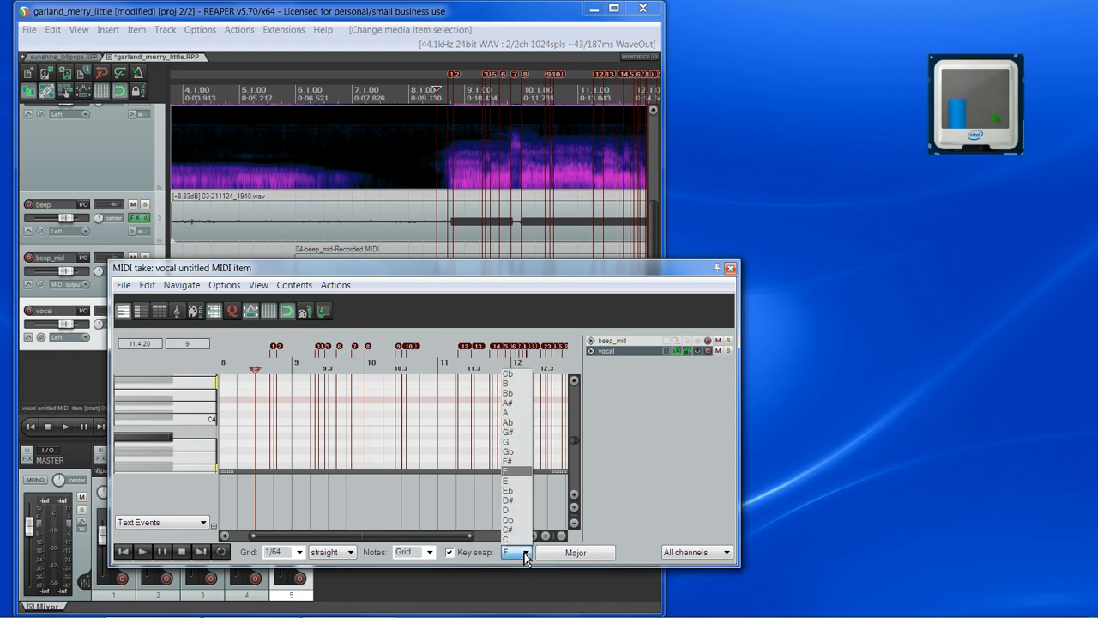
{"action": "left_click", "coordinate": [520, 462]}
Show the beep_mid track's notes in the vocal item's piano roll as a pitch reference around measures 8 and 9
{"action": "scroll", "coordinate": [426, 467], "scroll_direction": "up", "scroll_amount": 3}
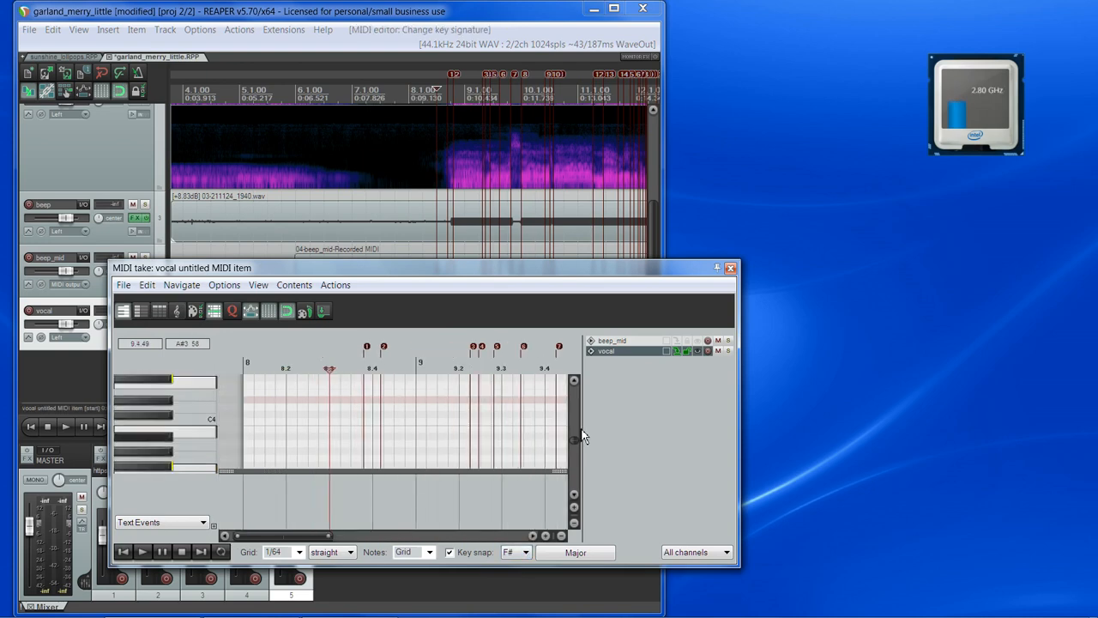
{"action": "left_click", "coordinate": [700, 349]}
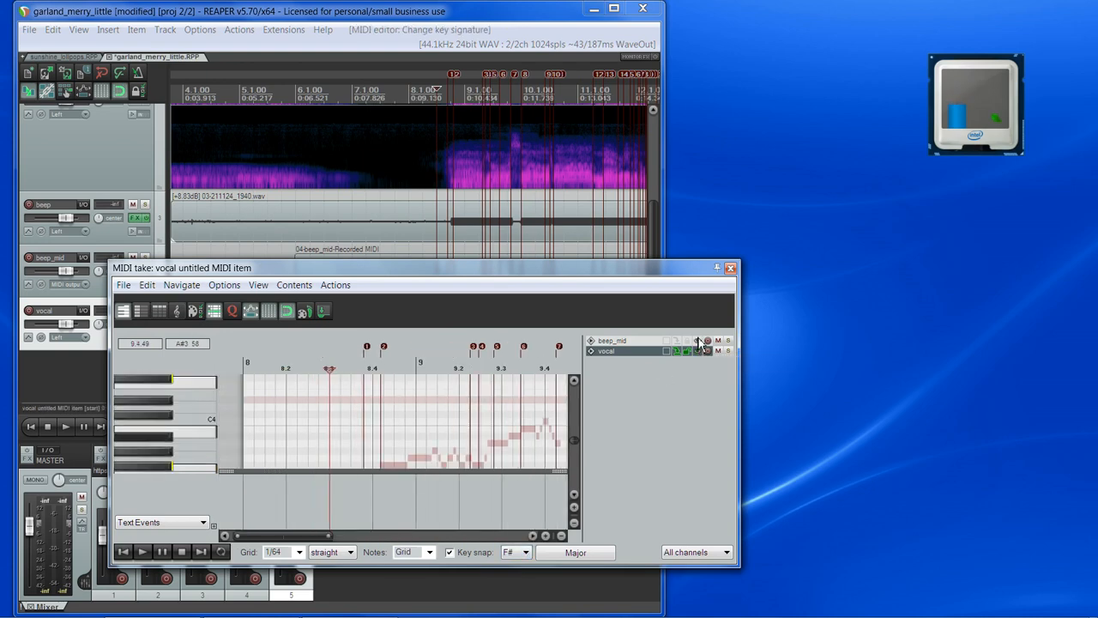
{"action": "scroll", "coordinate": [576, 439], "scroll_direction": "down", "scroll_amount": 3}
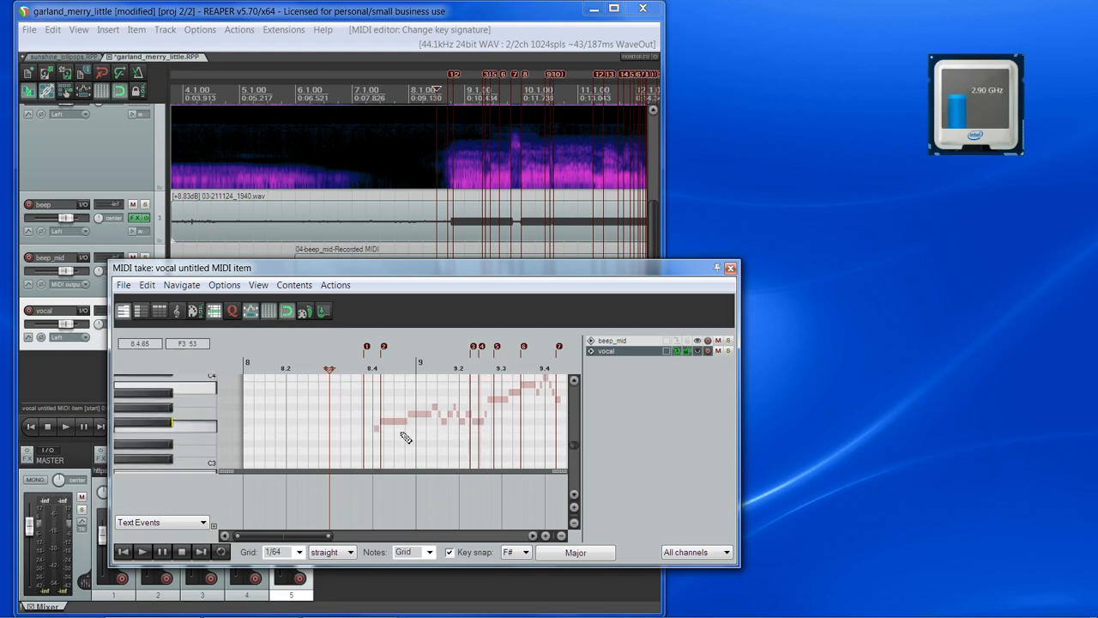
Play the vocal from marker 1 and compare the spectrogram with the reference notes around markers 1 and 2
{"action": "scroll", "coordinate": [431, 446], "scroll_direction": "up", "scroll_amount": 3}
{"action": "left_click", "coordinate": [502, 368]}
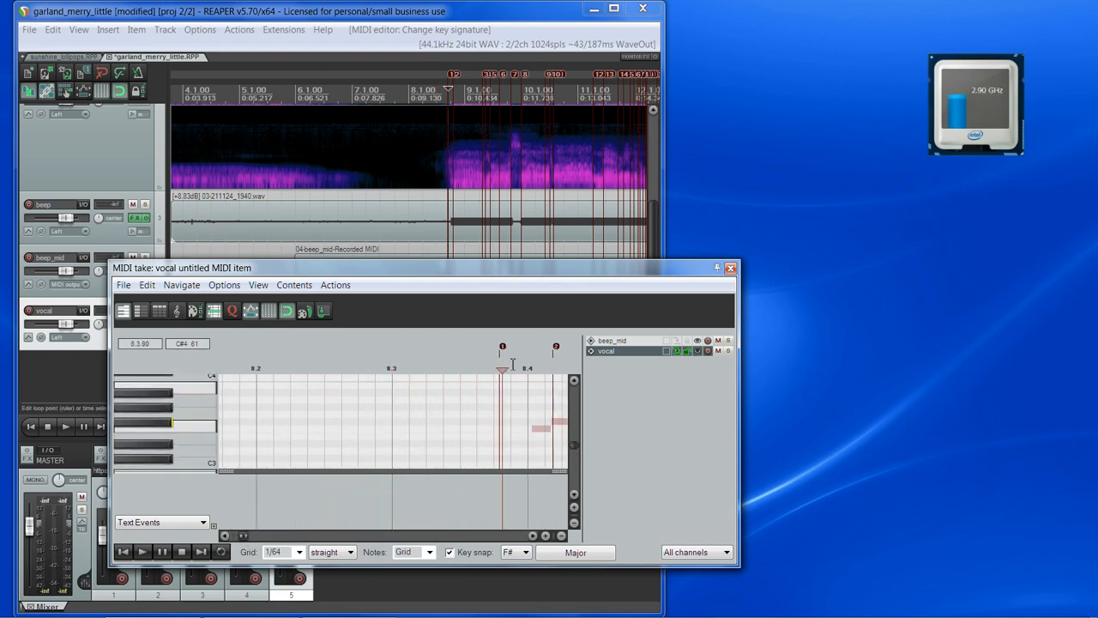
{"action": "scroll", "coordinate": [512, 364], "scroll_direction": "up", "scroll_amount": 2}
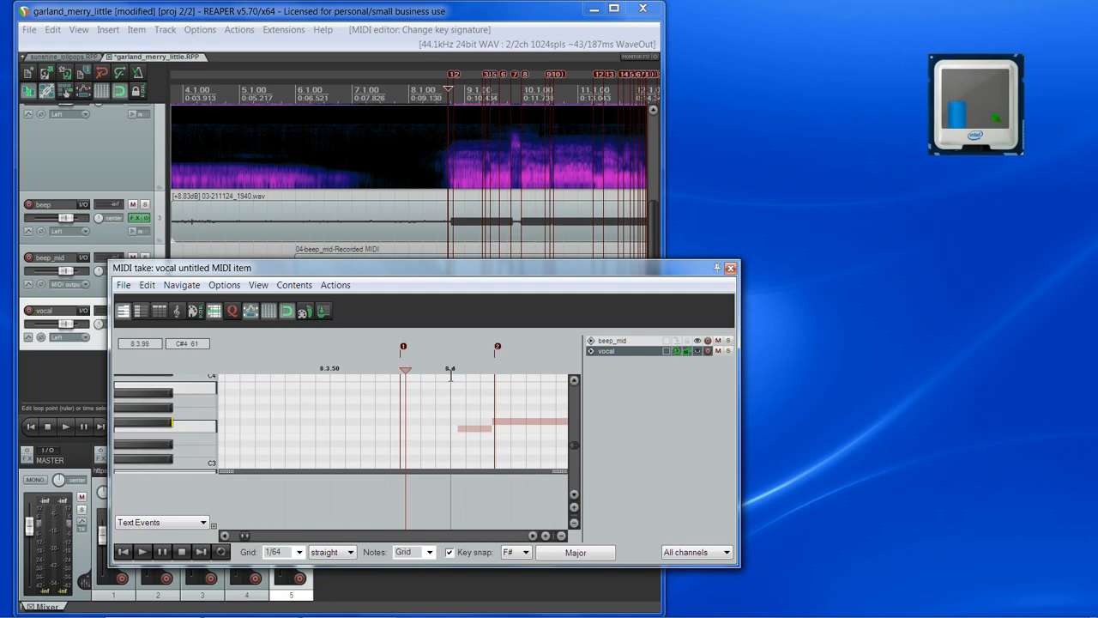
{"action": "left_click_drag", "start_coordinate": [653, 221], "coordinate": [645, 138]}
{"action": "scroll", "coordinate": [554, 202], "scroll_direction": "up", "scroll_amount": 4}
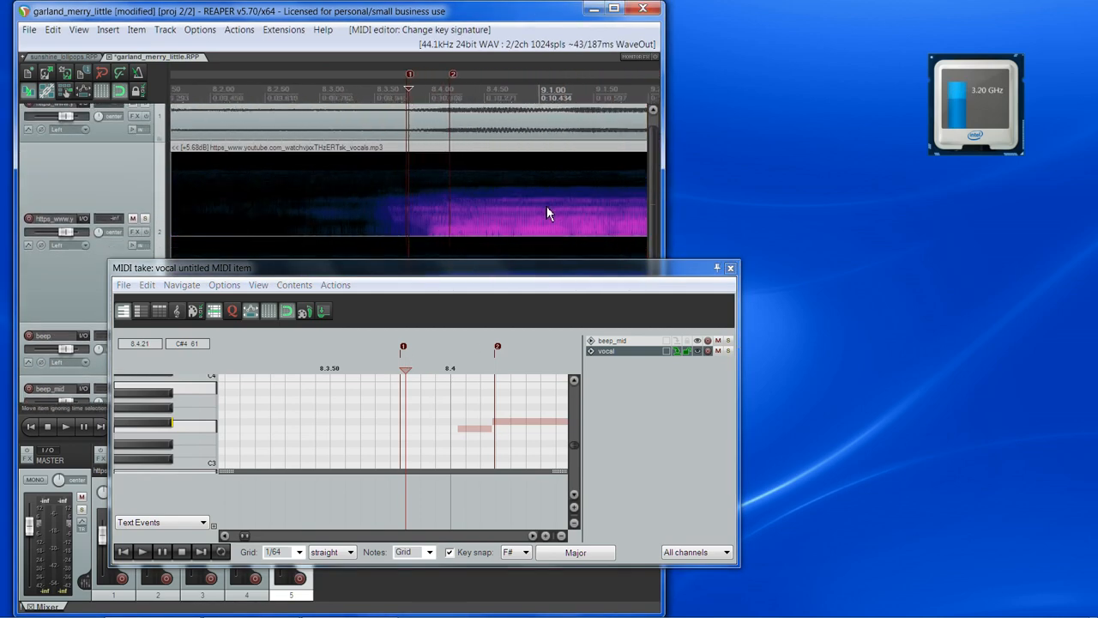
{"action": "scroll", "coordinate": [448, 217], "scroll_direction": "up", "scroll_amount": 1}
{"action": "left_click", "coordinate": [401, 361]}
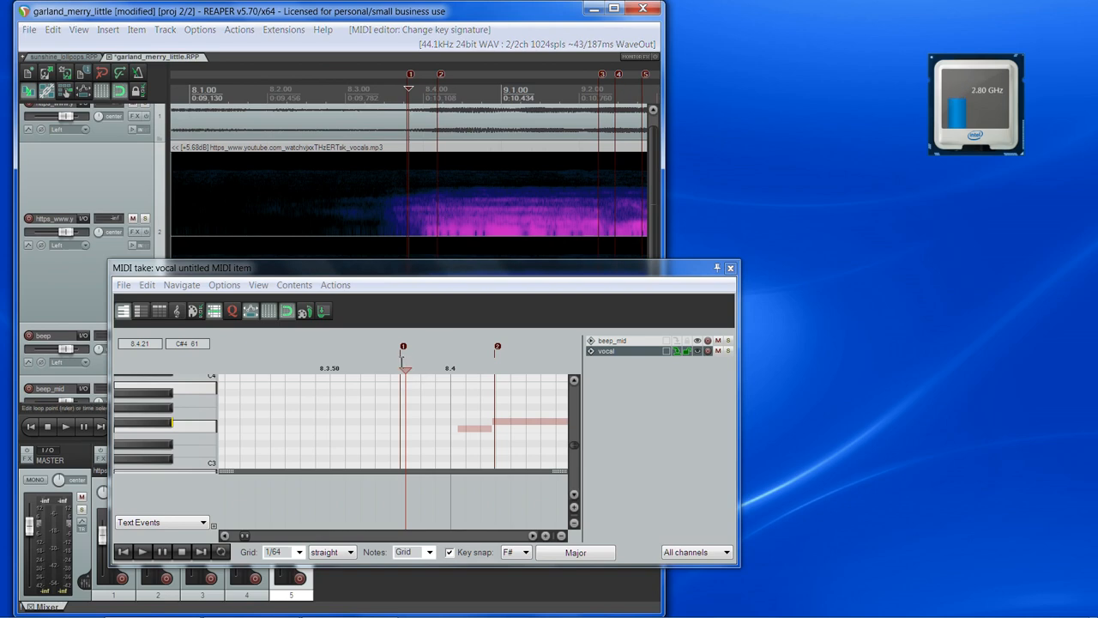
{"action": "key", "text": "space"}
{"action": "key", "text": "space"}
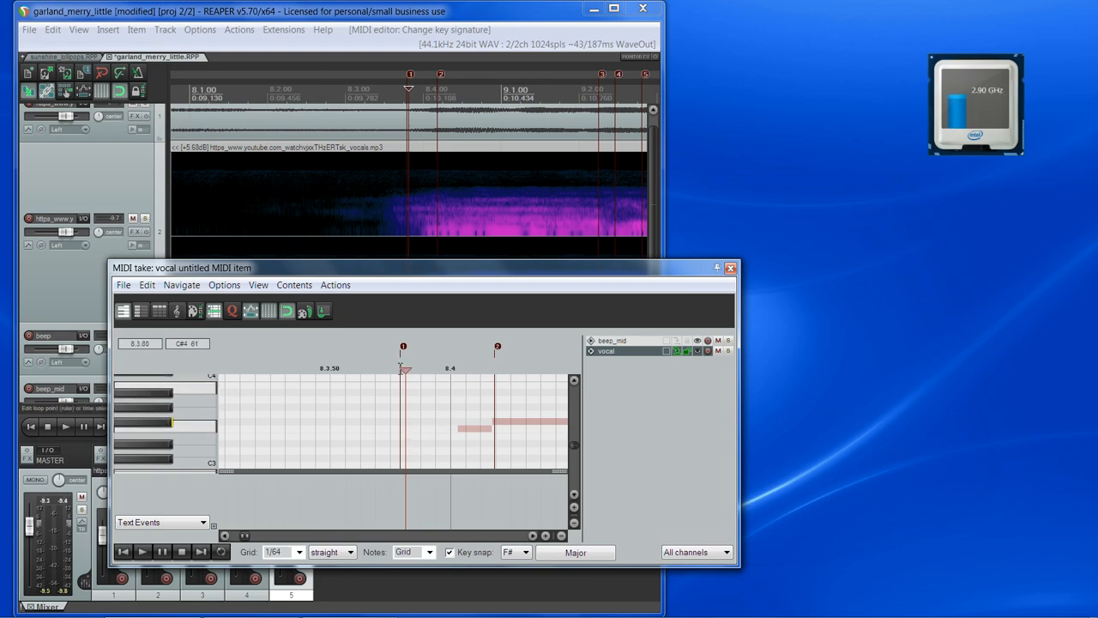
Examine how markers 2 to 5 line up with the grid lines and the reference notes
{"action": "left_click", "coordinate": [498, 356]}
{"action": "scroll", "coordinate": [524, 404], "scroll_direction": "down", "scroll_amount": 5}
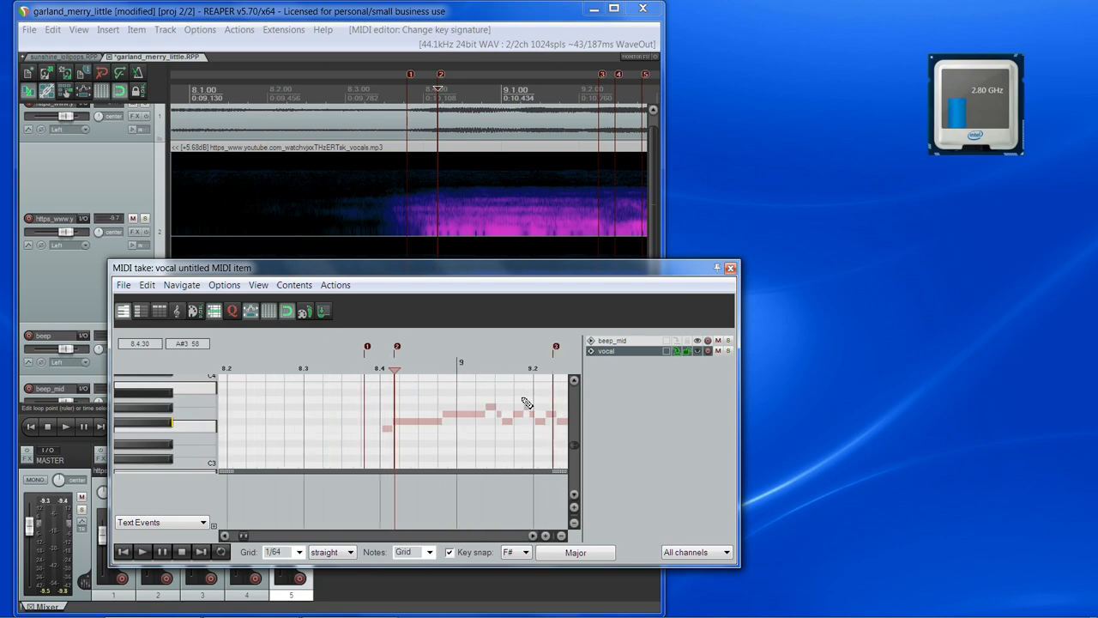
{"action": "left_click", "coordinate": [527, 365]}
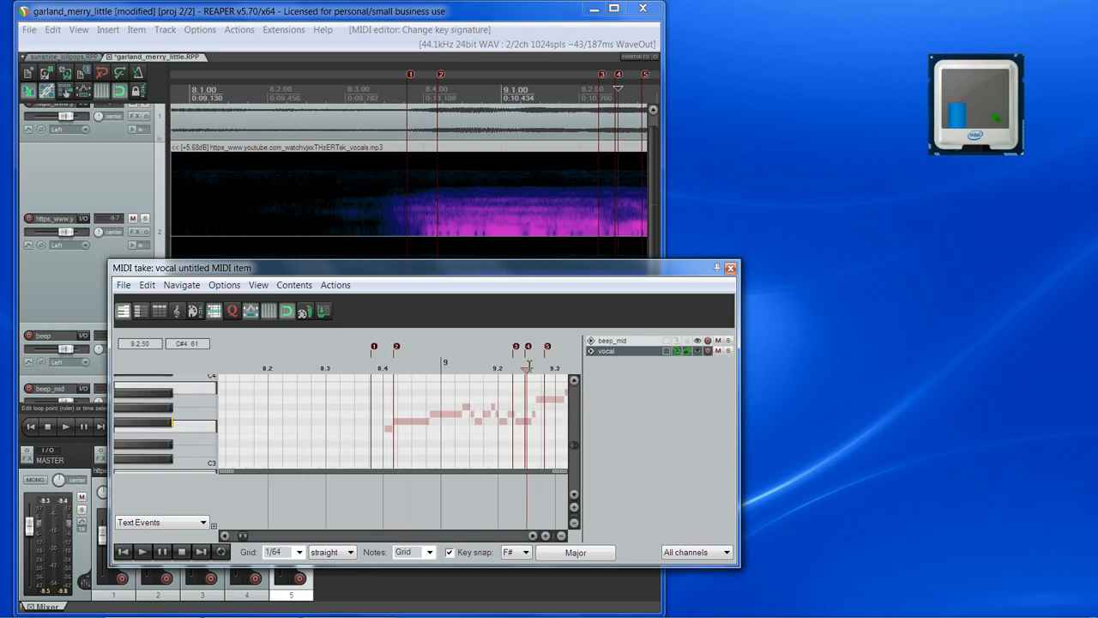
{"action": "scroll", "coordinate": [443, 398], "scroll_direction": "up", "scroll_amount": 5}
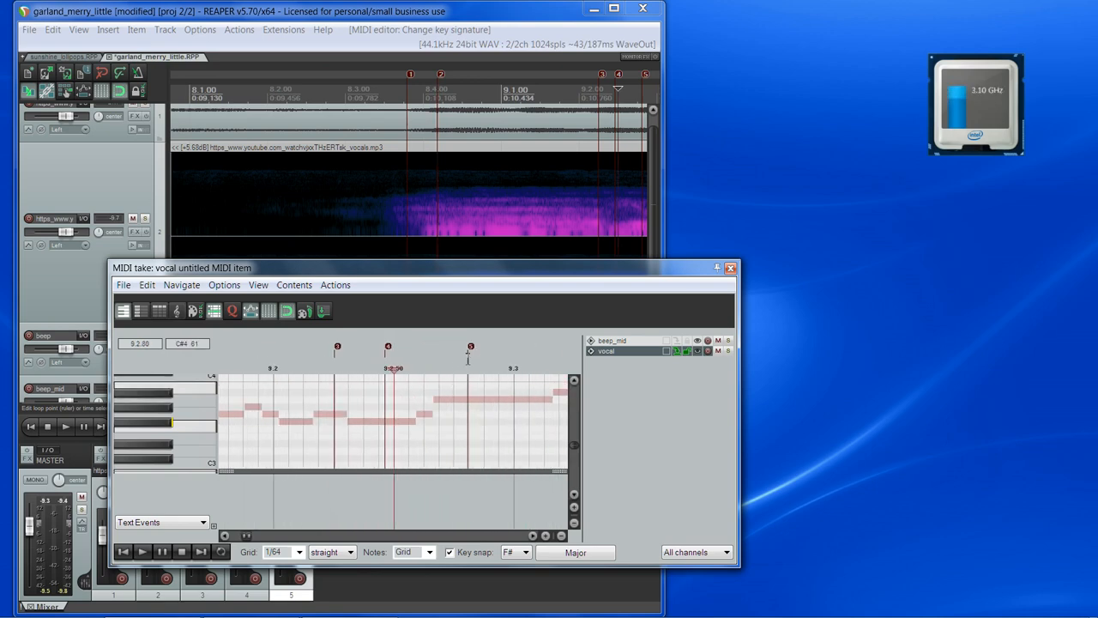
{"action": "left_click", "coordinate": [468, 359]}
{"action": "left_click", "coordinate": [337, 365]}
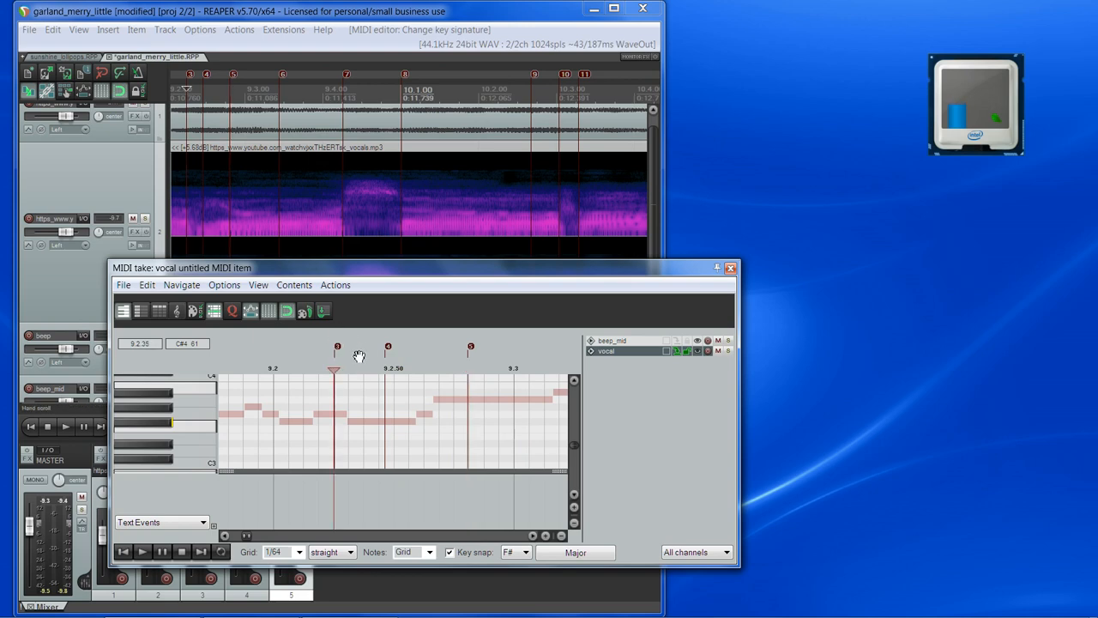
{"action": "left_click", "coordinate": [476, 369]}
{"action": "scroll", "coordinate": [455, 399], "scroll_direction": "up", "scroll_amount": 2}
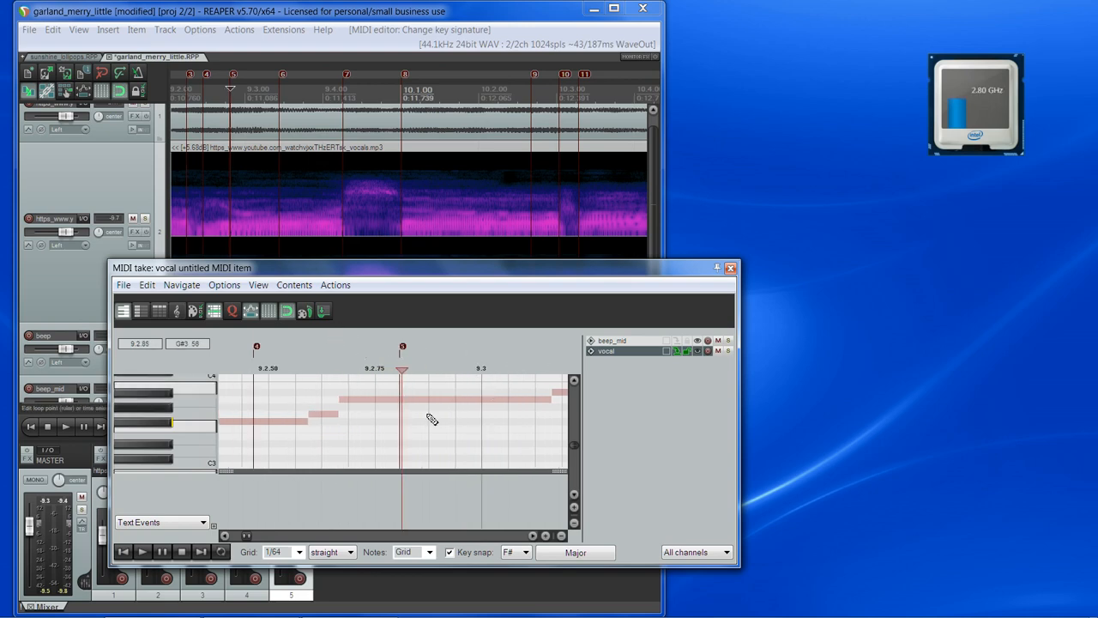
Try a 1/128 grid around marker 5 and set the grid back to 1/64
{"action": "left_click", "coordinate": [295, 551]}
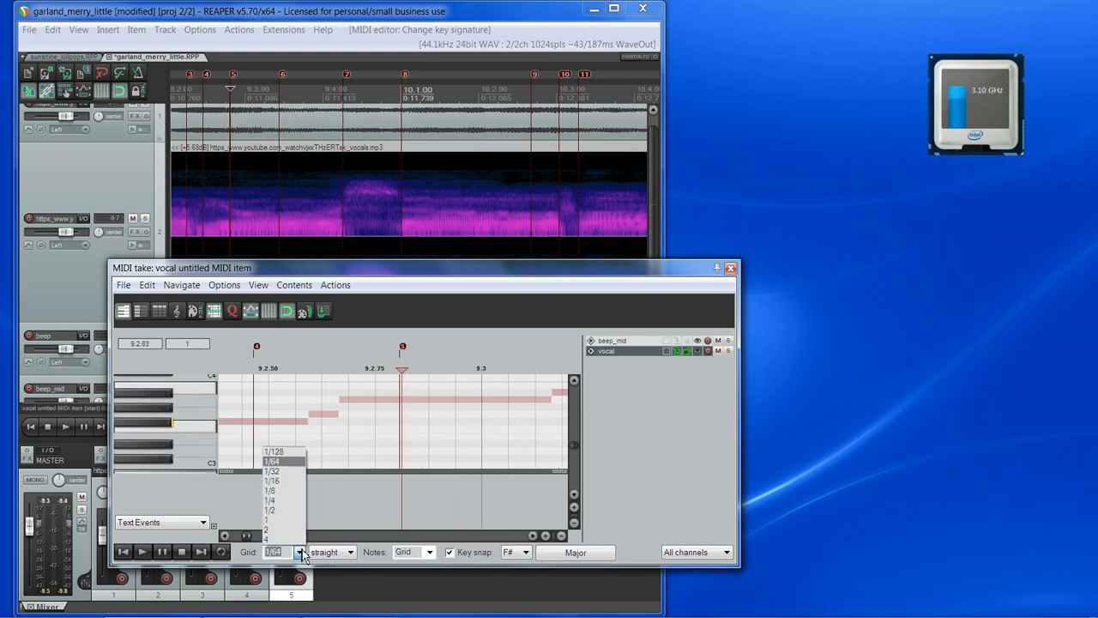
{"action": "left_click", "coordinate": [291, 453]}
{"action": "scroll", "coordinate": [420, 416], "scroll_direction": "up", "scroll_amount": 3}
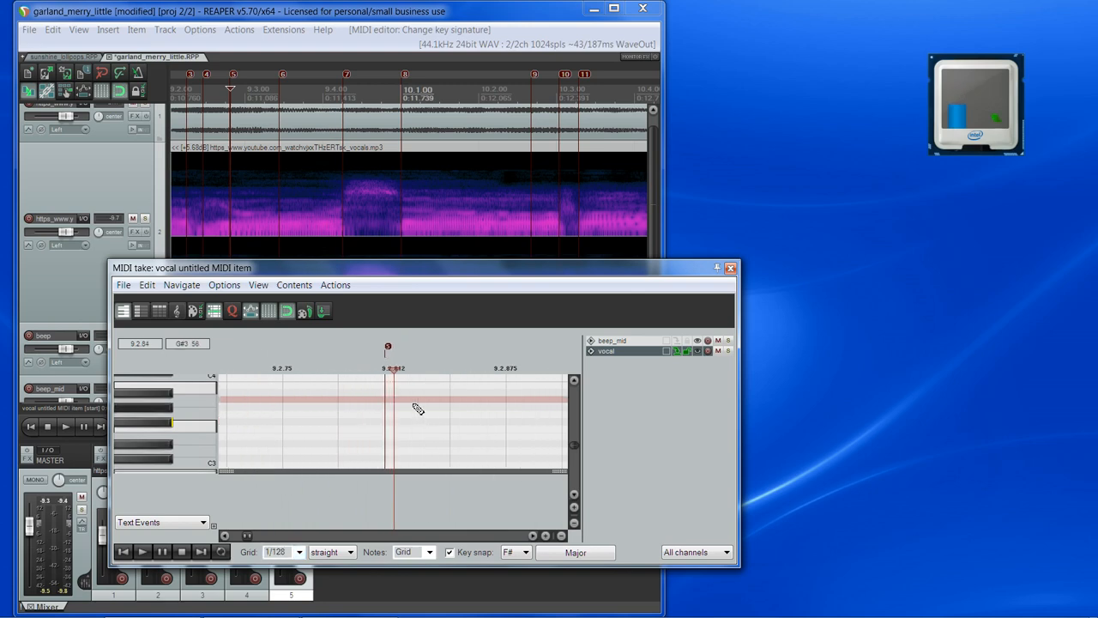
{"action": "left_click", "coordinate": [300, 551]}
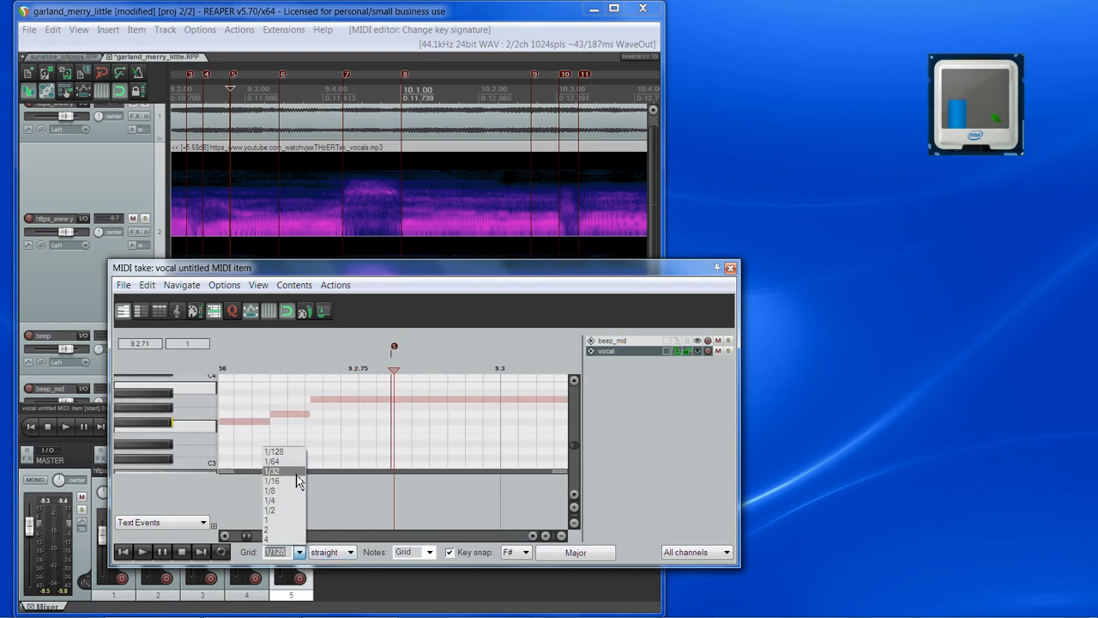
{"action": "left_click", "coordinate": [295, 465]}
{"action": "scroll", "coordinate": [453, 444], "scroll_direction": "down", "scroll_amount": 3}
{"action": "scroll", "coordinate": [453, 444], "scroll_direction": "down", "scroll_amount": 2}
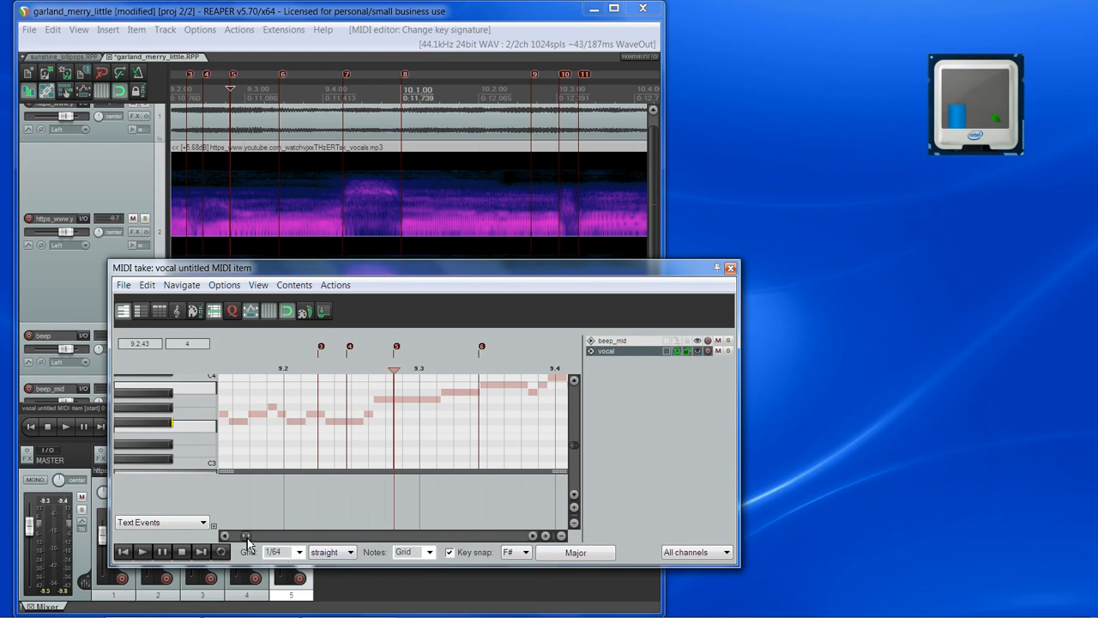
Draw an F3 note from just after marker 1 to marker 2 in the vocal item
{"action": "left_click_drag", "start_coordinate": [247, 538], "coordinate": [246, 543]}
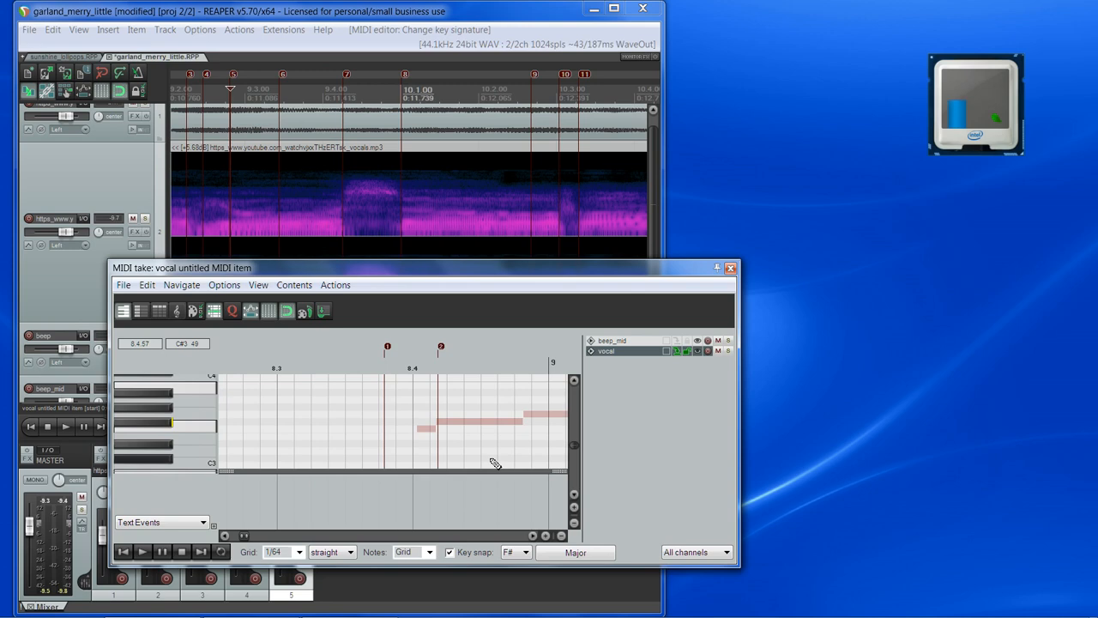
{"action": "left_click", "coordinate": [388, 367]}
{"action": "scroll", "coordinate": [346, 198], "scroll_direction": "up", "scroll_amount": 3}
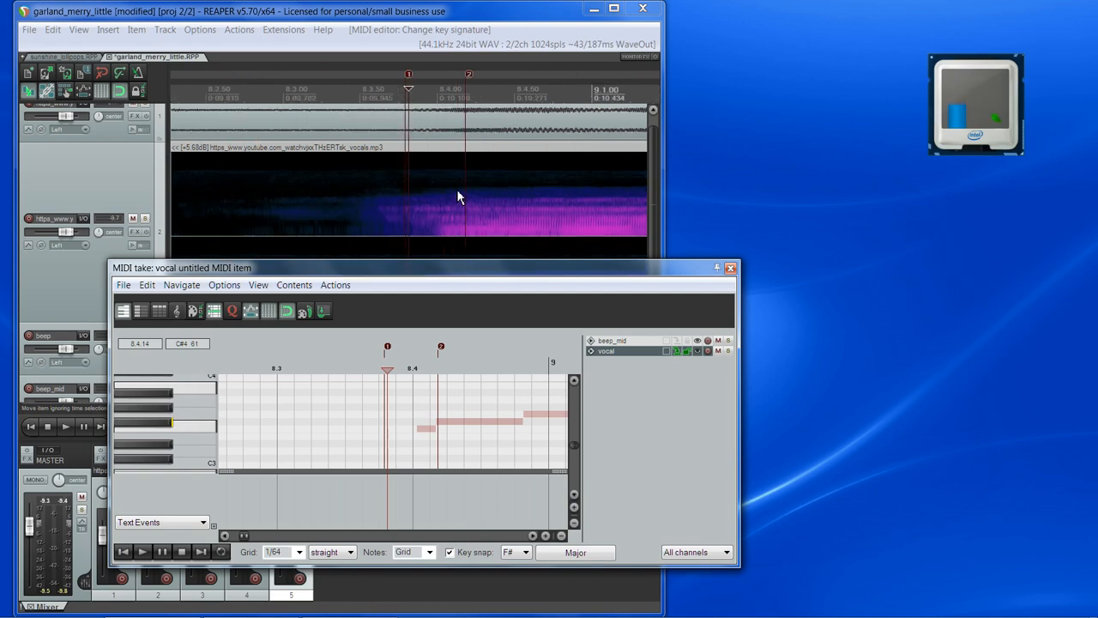
{"action": "scroll", "coordinate": [457, 433], "scroll_direction": "up", "scroll_amount": 2}
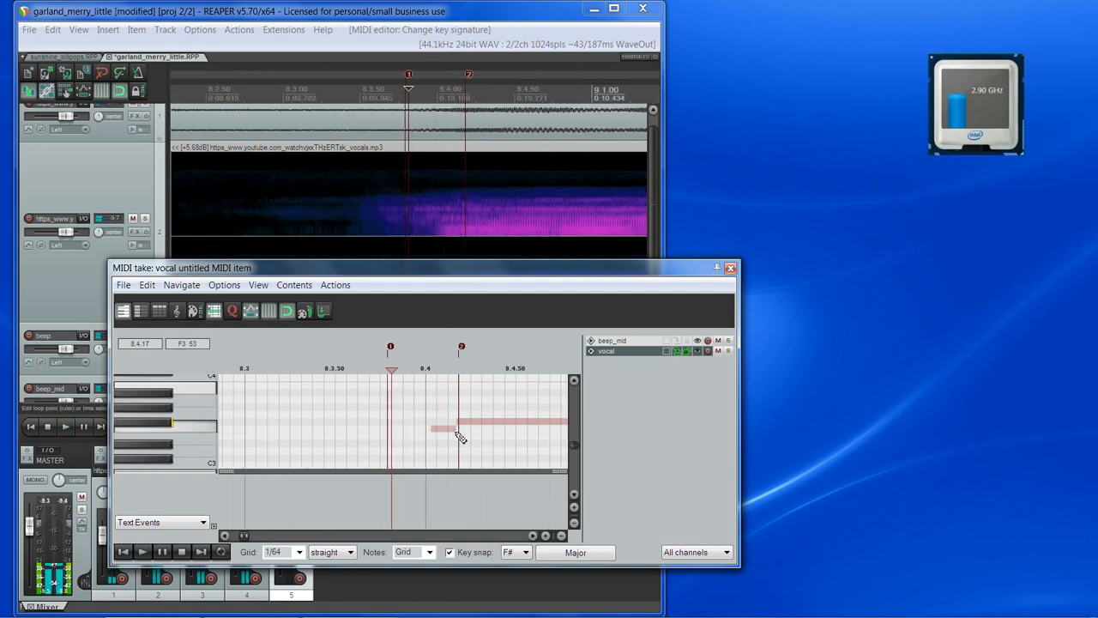
{"action": "left_click", "coordinate": [389, 369]}
{"action": "scroll", "coordinate": [500, 459], "scroll_direction": "up", "scroll_amount": 1}
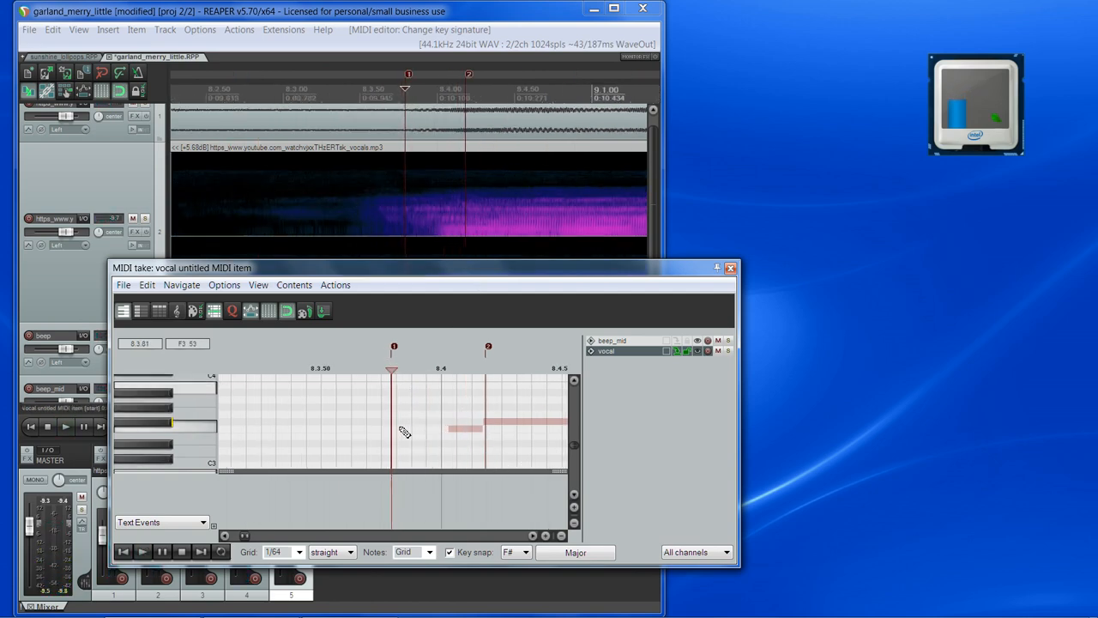
{"action": "mouse_move", "coordinate": [394, 429]}
{"action": "left_mouse_down"}
{"action": "mouse_move", "coordinate": [490, 434]}
{"action": "mouse_move", "coordinate": [481, 432]}
{"action": "left_mouse_up"}
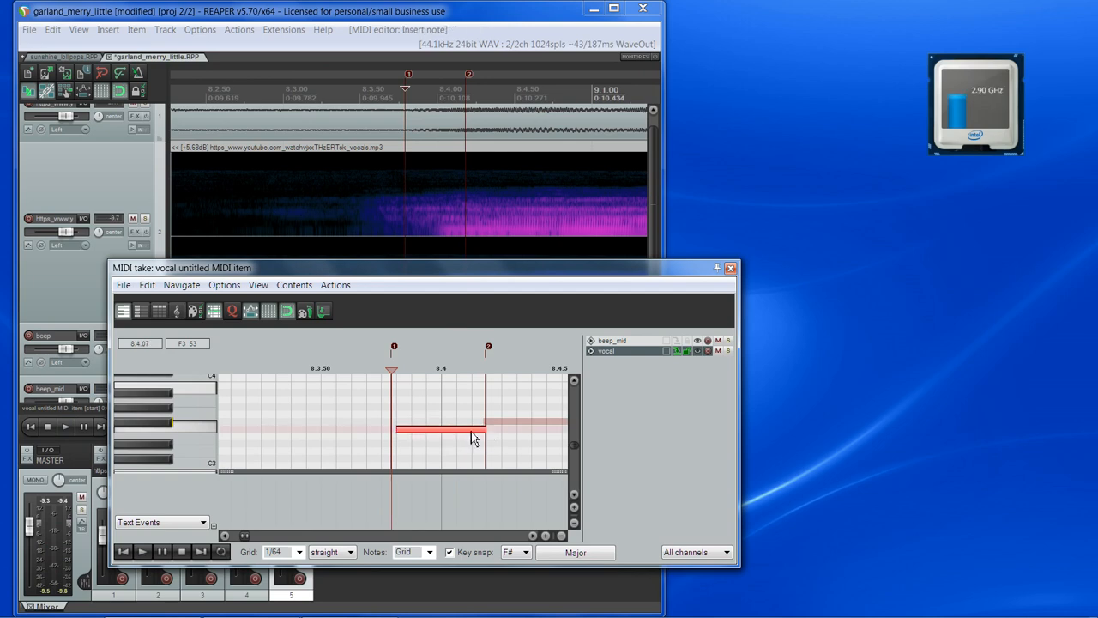
Add a Lyrics text event "- h" and align it with the start of the F3 note at marker 1
{"action": "double_click", "coordinate": [395, 487]}
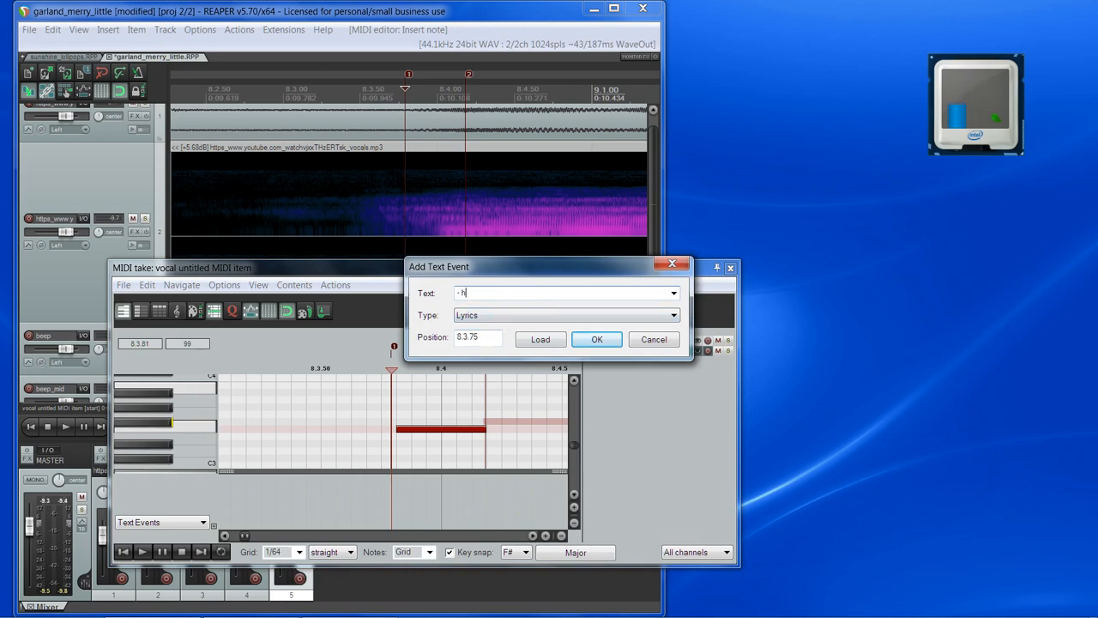
{"action": "key", "text": "Return"}
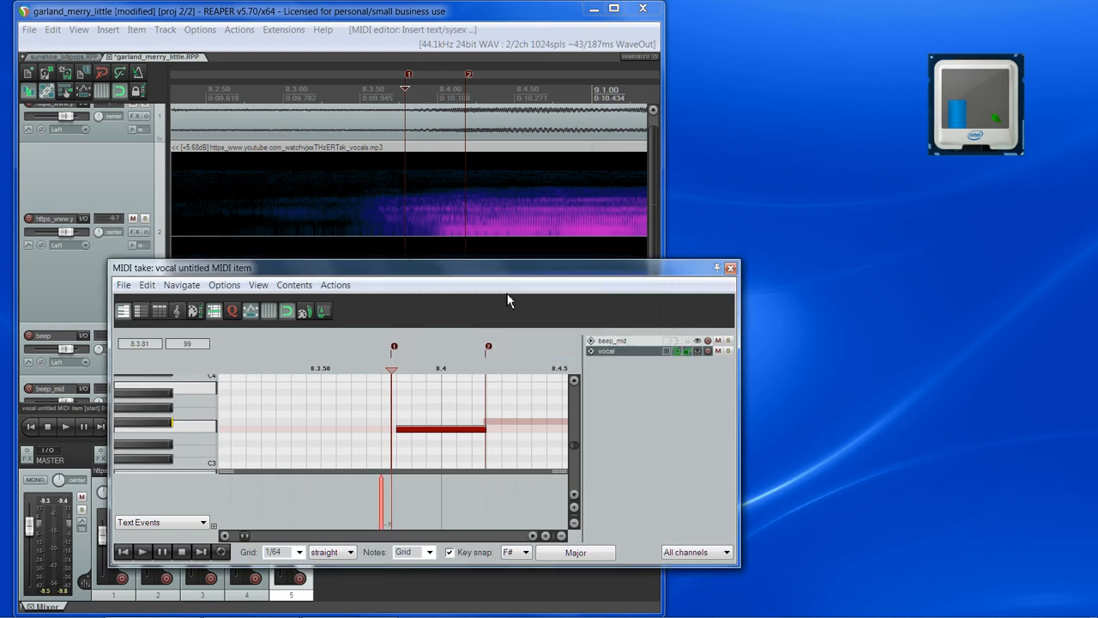
{"action": "left_click_drag", "start_coordinate": [380, 507], "coordinate": [397, 506]}
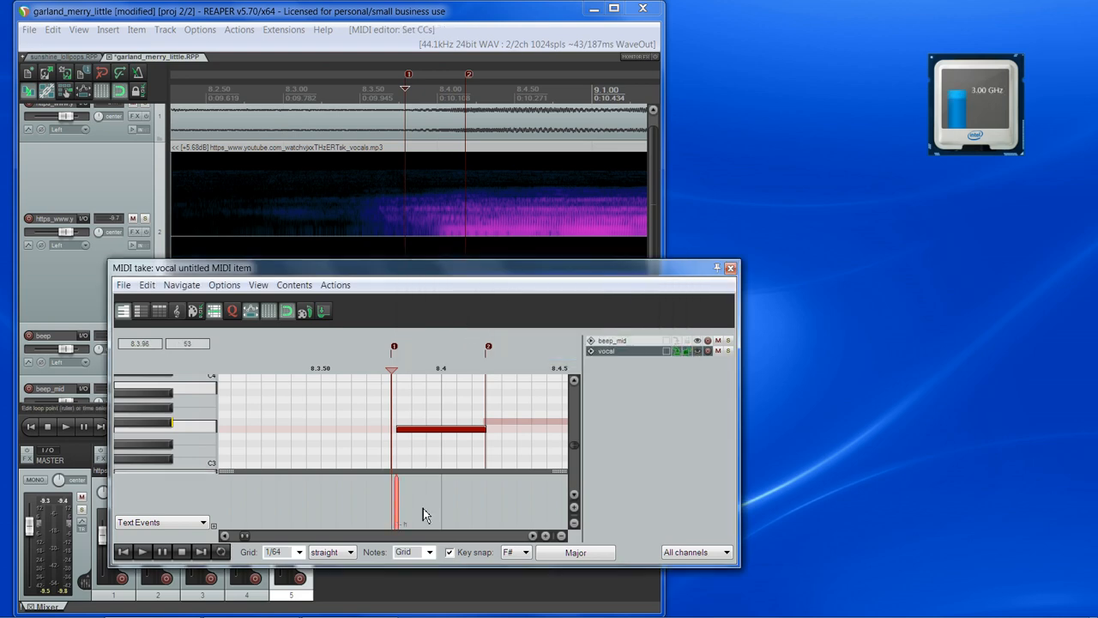
Play the vocal from marker 2 and add a Lyrics text event "h {" there, at position 8.4.19
{"action": "scroll", "coordinate": [576, 215], "scroll_direction": "down", "scroll_amount": 3}
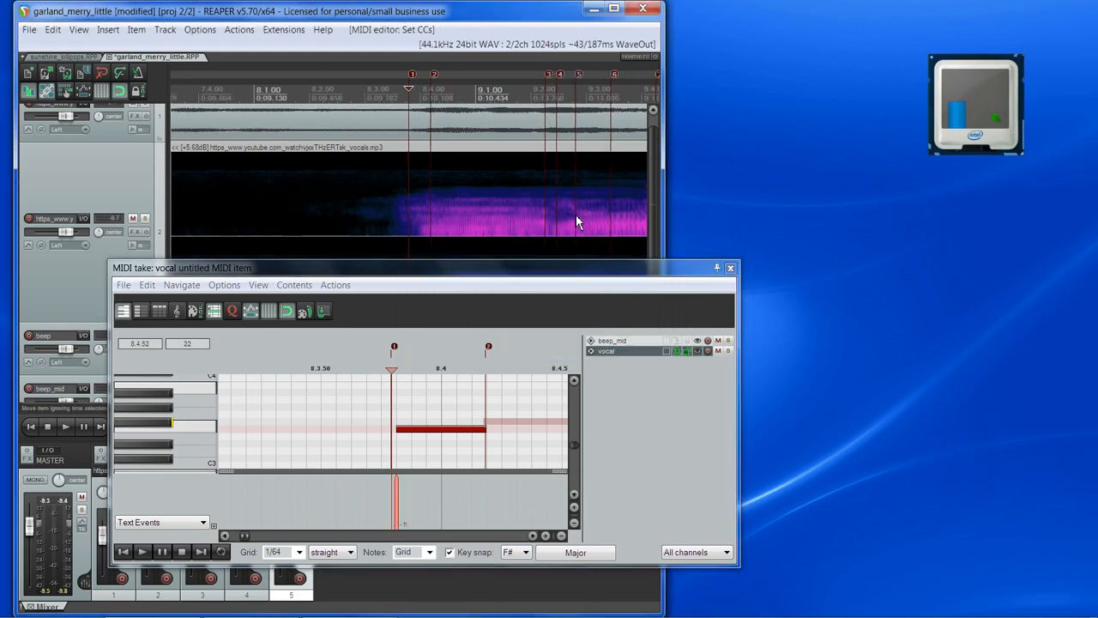
{"action": "left_click", "coordinate": [489, 368]}
{"action": "key", "text": "space"}
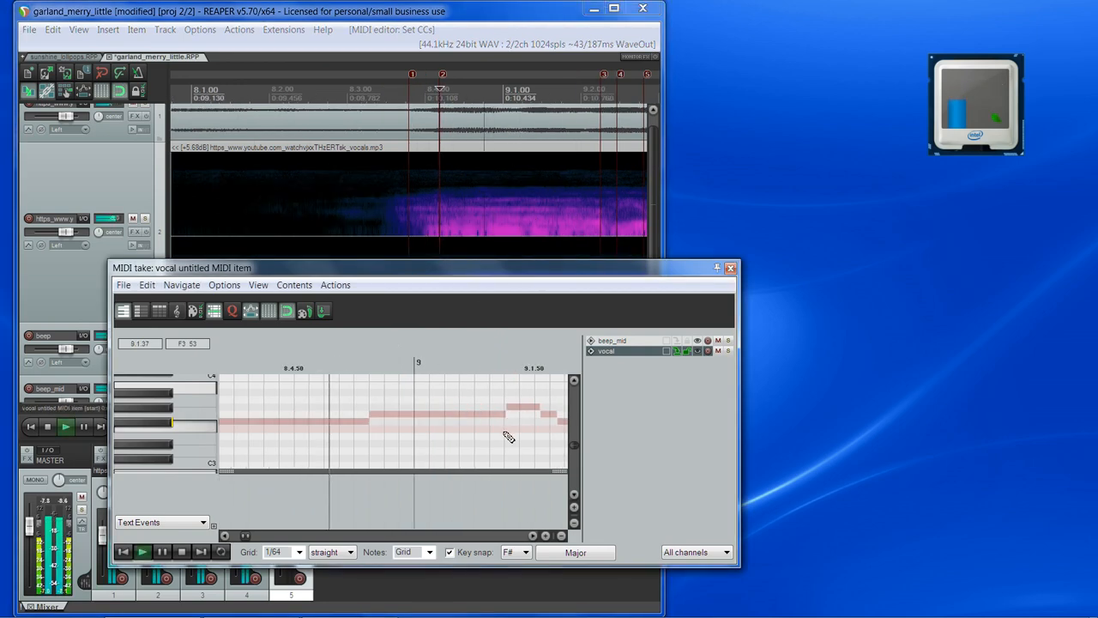
{"action": "key", "text": "space"}
{"action": "scroll", "coordinate": [292, 448], "scroll_direction": "left", "scroll_amount": 3}
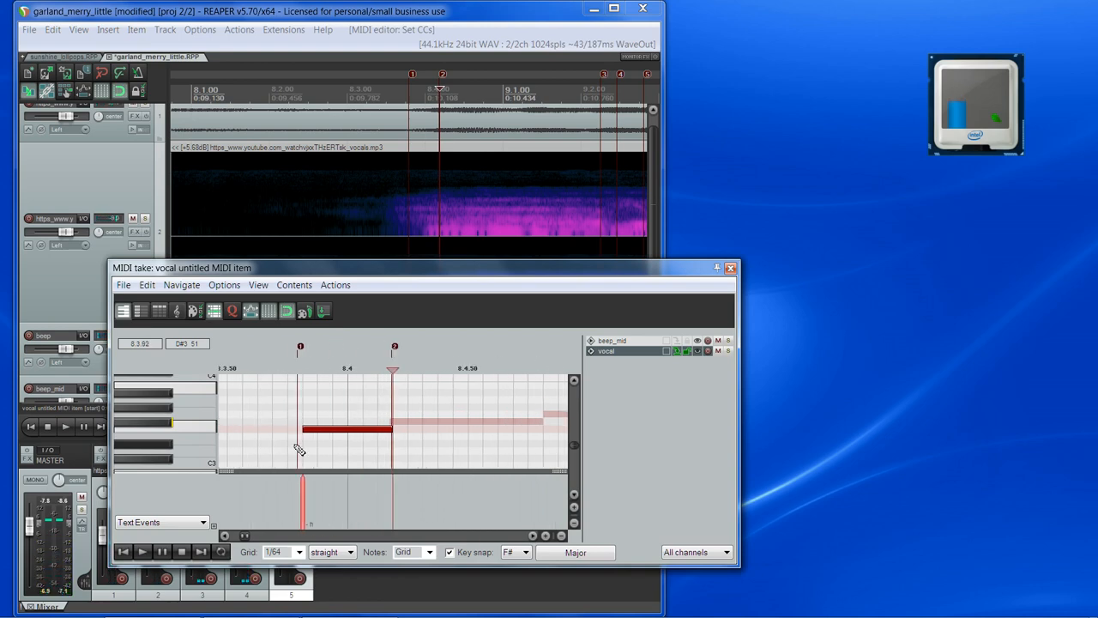
{"action": "double_click", "coordinate": [395, 493]}
{"action": "type", "text": "h {"}
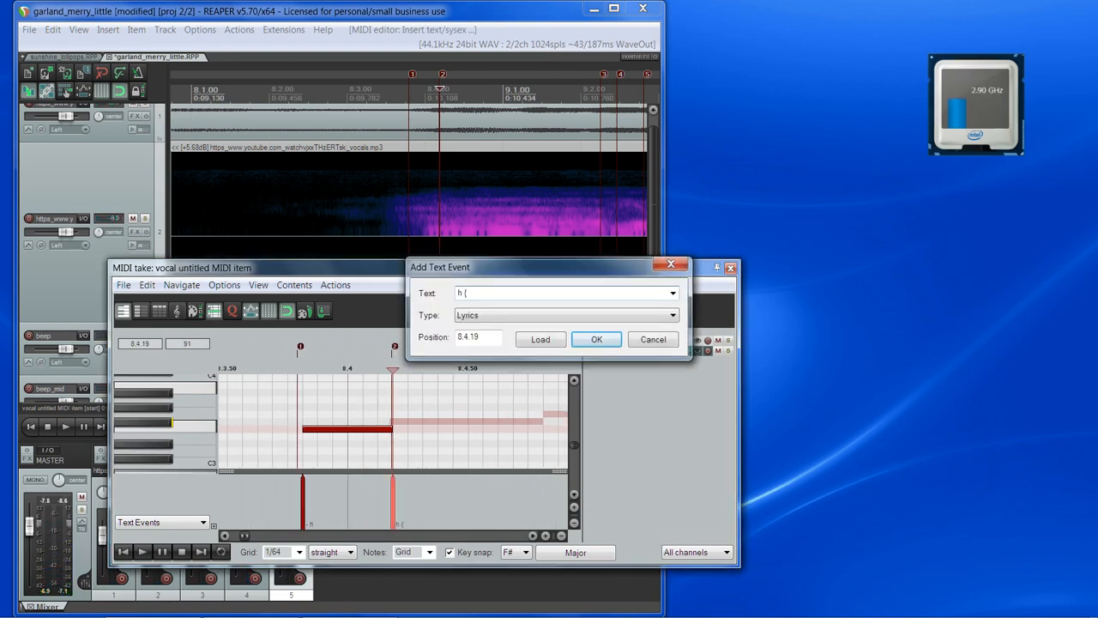
{"action": "key", "text": "Return"}
Draw an F#3 note starting at marker 2 and extend its end to marker 3
{"action": "scroll", "coordinate": [448, 446], "scroll_direction": "down", "scroll_amount": 3}
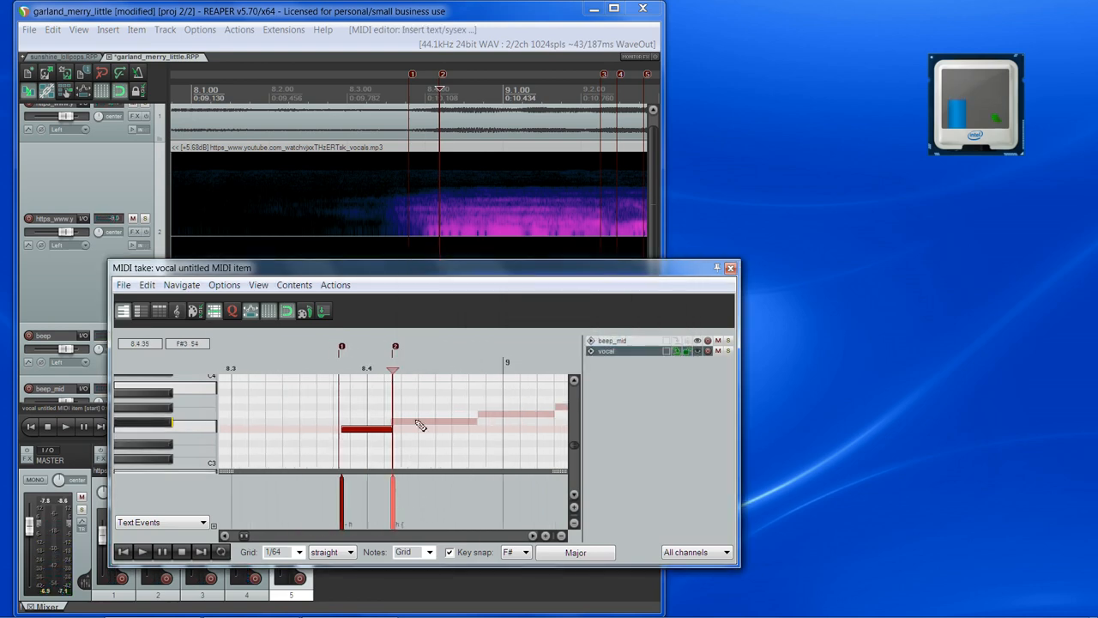
{"action": "scroll", "coordinate": [419, 420], "scroll_direction": "down", "scroll_amount": 3}
{"action": "scroll", "coordinate": [404, 418], "scroll_direction": "up", "scroll_amount": 2}
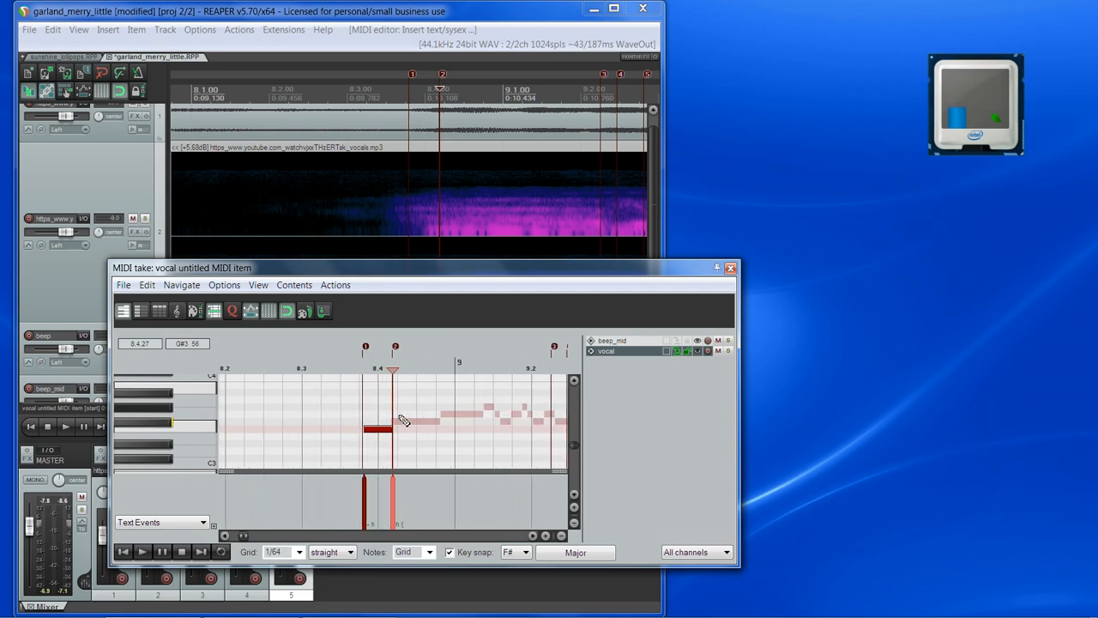
{"action": "left_click_drag", "start_coordinate": [399, 418], "coordinate": [522, 421]}
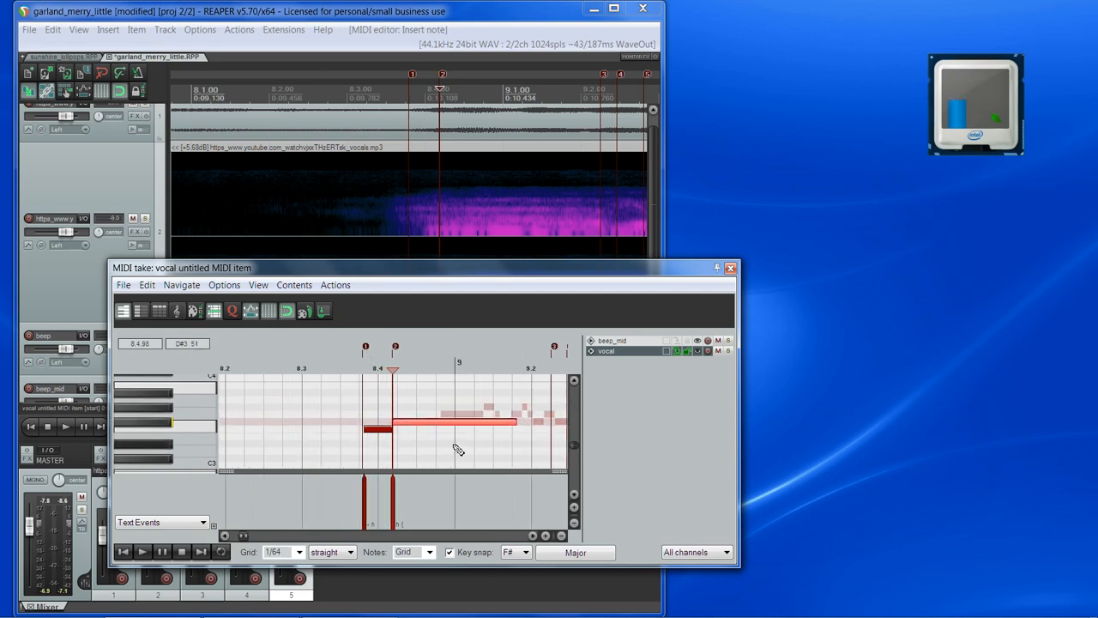
{"action": "scroll", "coordinate": [478, 446], "scroll_direction": "down", "scroll_amount": 1}
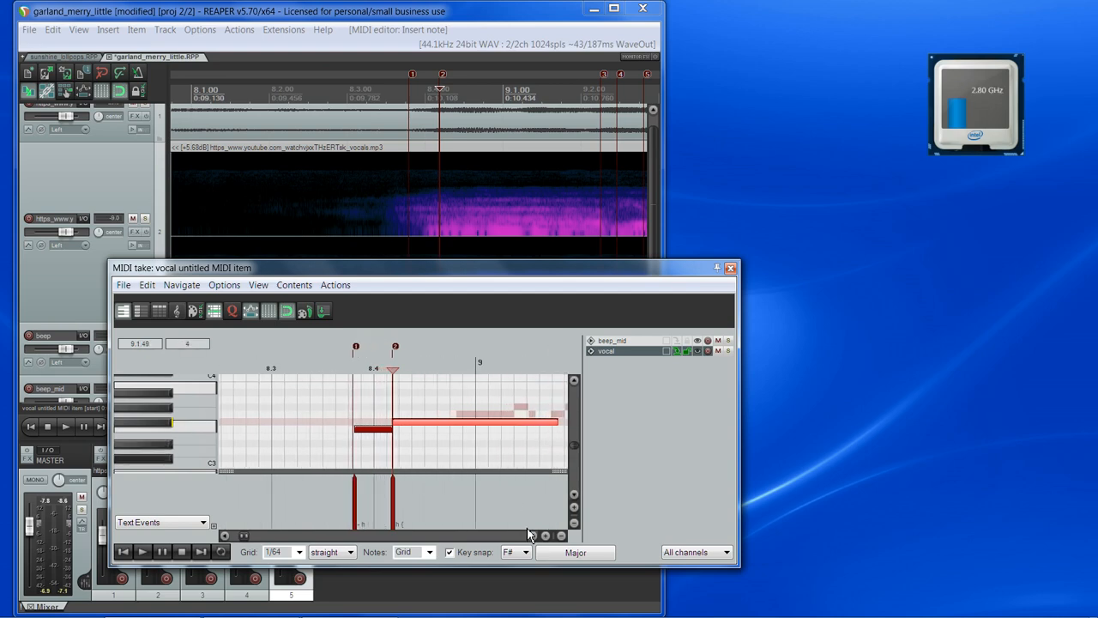
{"action": "scroll", "coordinate": [489, 463], "scroll_direction": "up", "scroll_amount": 2}
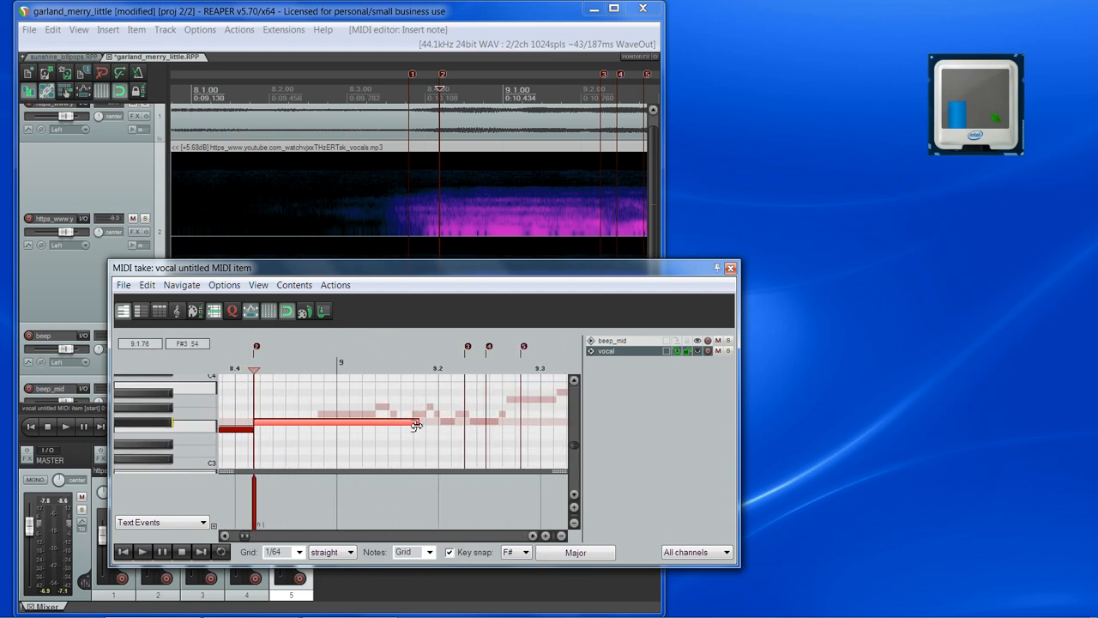
{"action": "left_click_drag", "start_coordinate": [416, 426], "coordinate": [465, 422]}
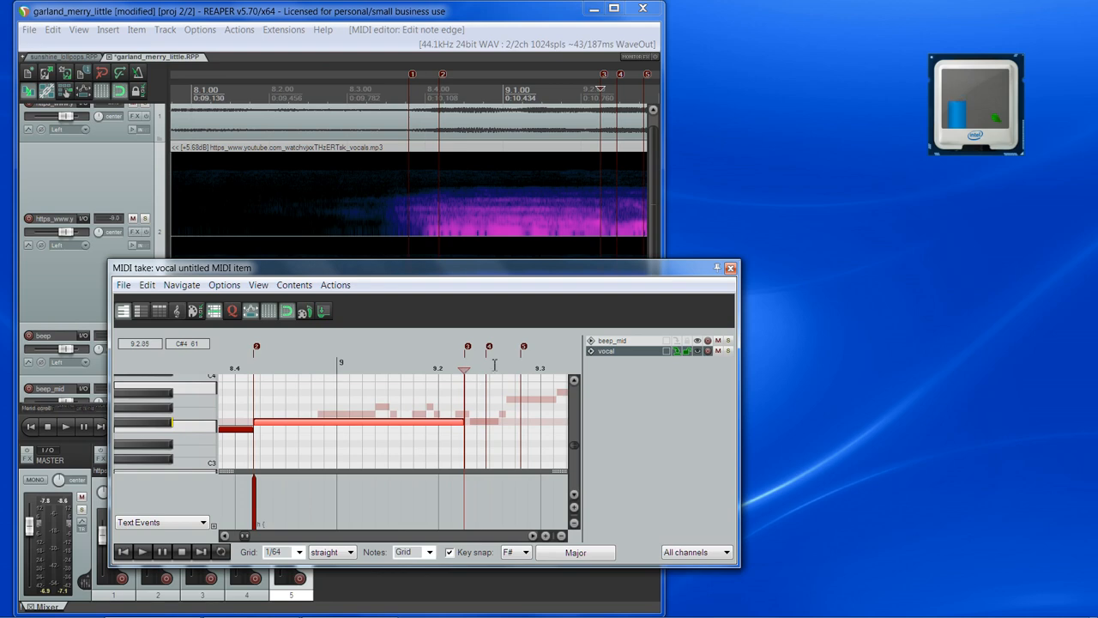
Draw a short F#3 note from marker 3 to just before marker 4 and add the text event "{ v" at its start
{"action": "scroll", "coordinate": [620, 199], "scroll_direction": "up", "scroll_amount": 4}
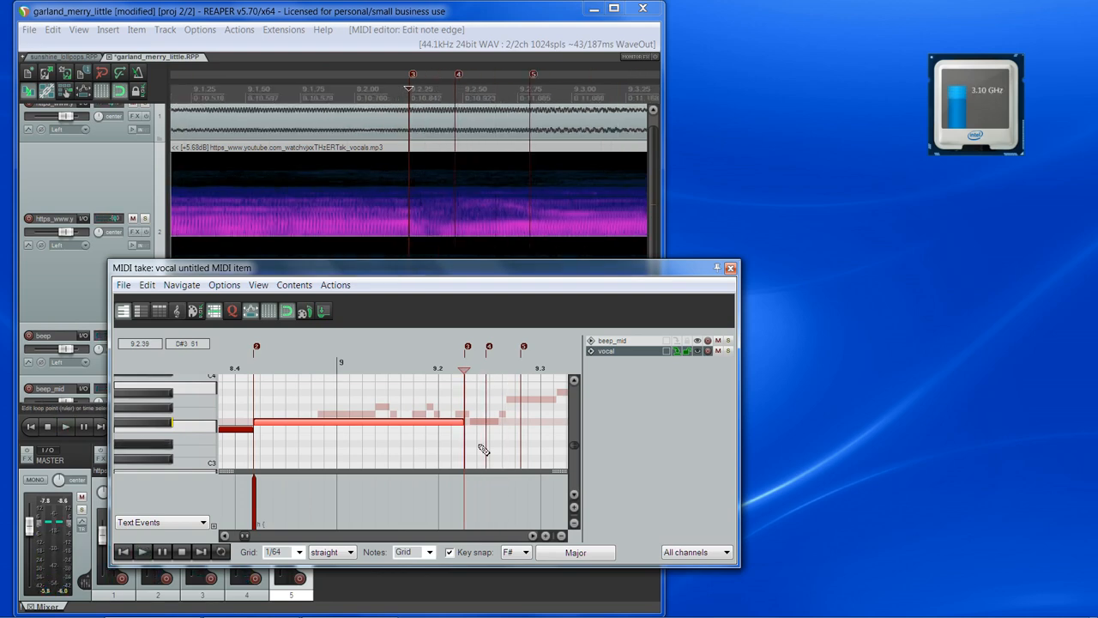
{"action": "scroll", "coordinate": [483, 449], "scroll_direction": "up", "scroll_amount": 4}
{"action": "left_click_drag", "start_coordinate": [397, 422], "coordinate": [464, 425]}
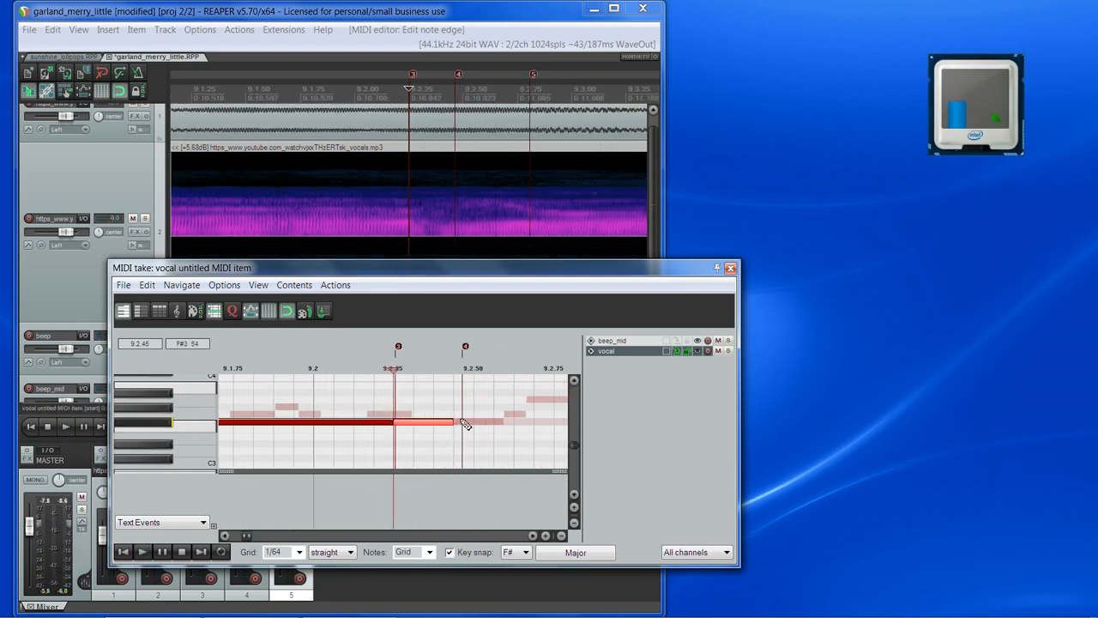
{"action": "double_click", "coordinate": [398, 491]}
{"action": "key", "text": "Return"}
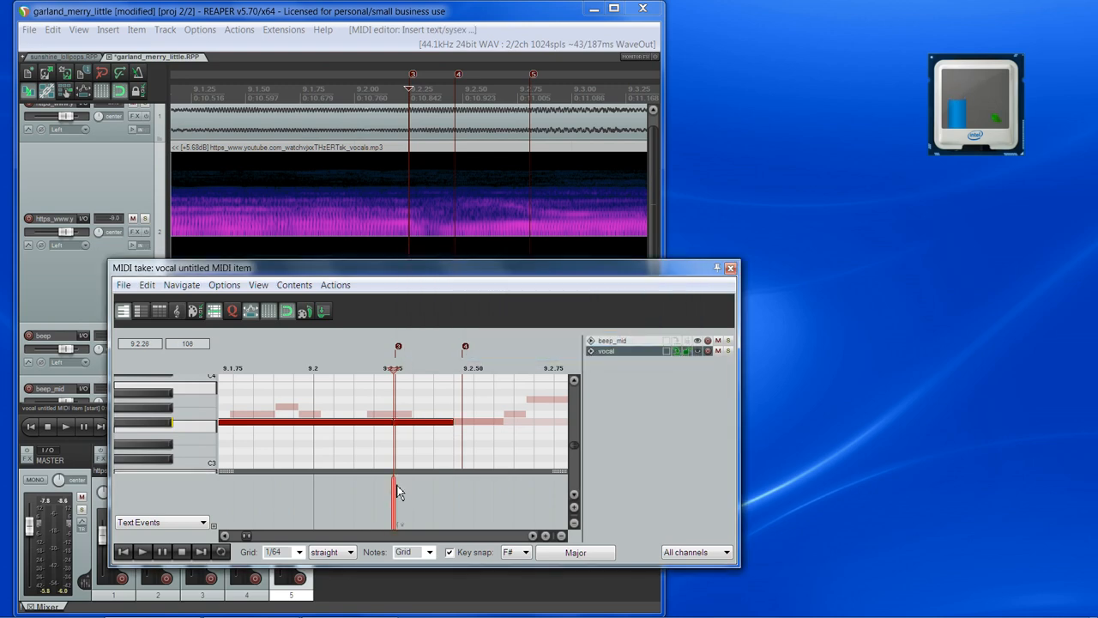
Examine the F#3 notes between markers 2 and 4 against the reference notes
{"action": "scroll", "coordinate": [449, 455], "scroll_direction": "down", "scroll_amount": 5}
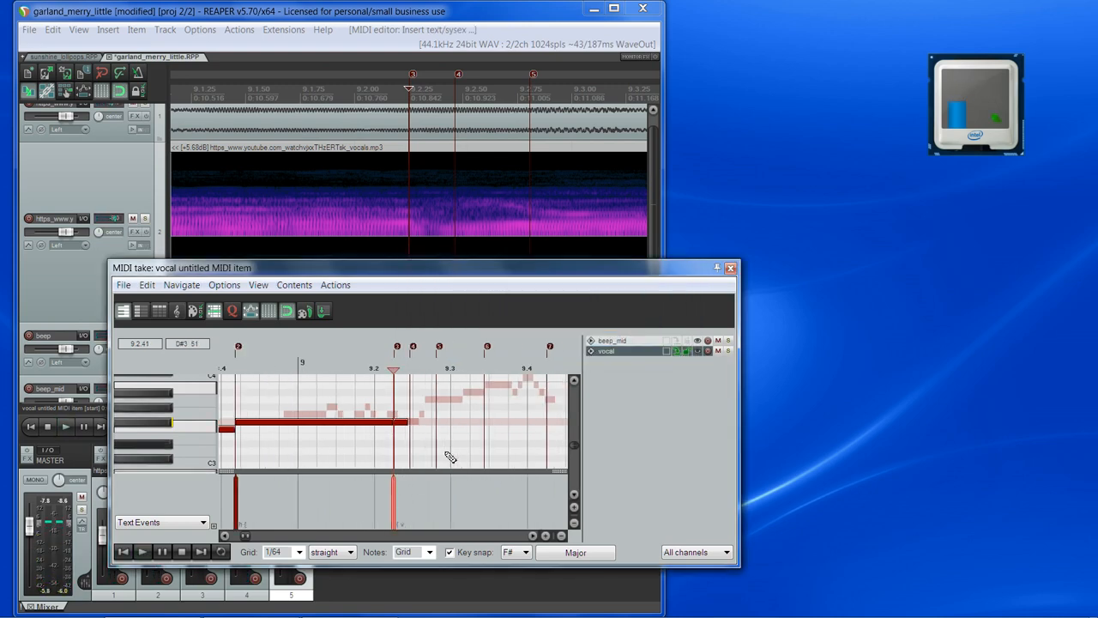
{"action": "left_click", "coordinate": [349, 423]}
{"action": "left_click_drag", "start_coordinate": [349, 424], "coordinate": [347, 432]}
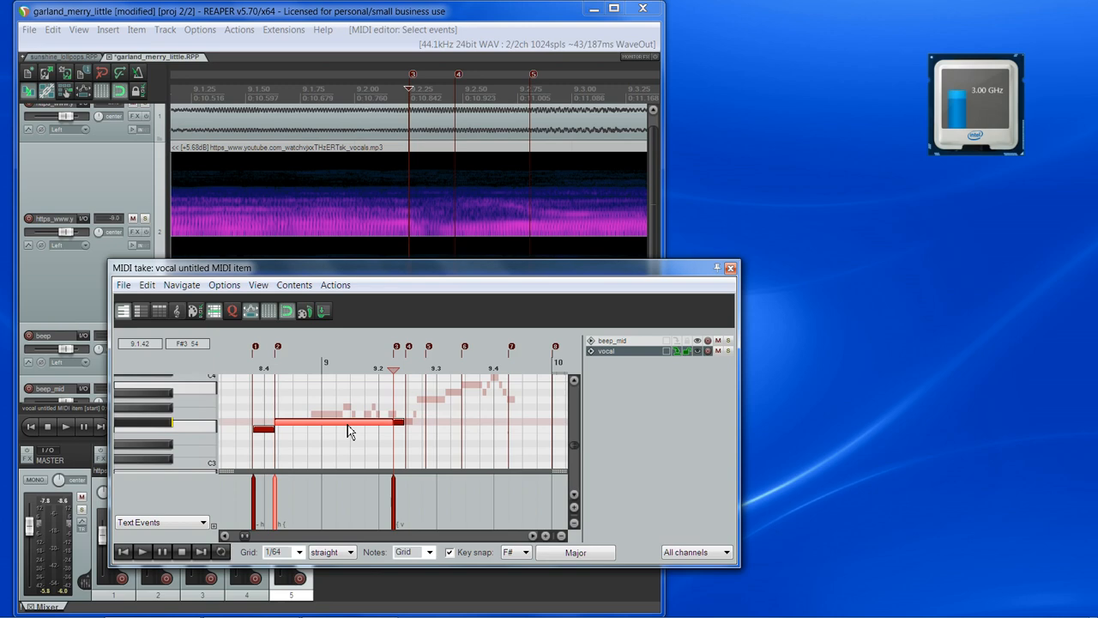
{"action": "scroll", "coordinate": [355, 439], "scroll_direction": "up", "scroll_amount": 7}
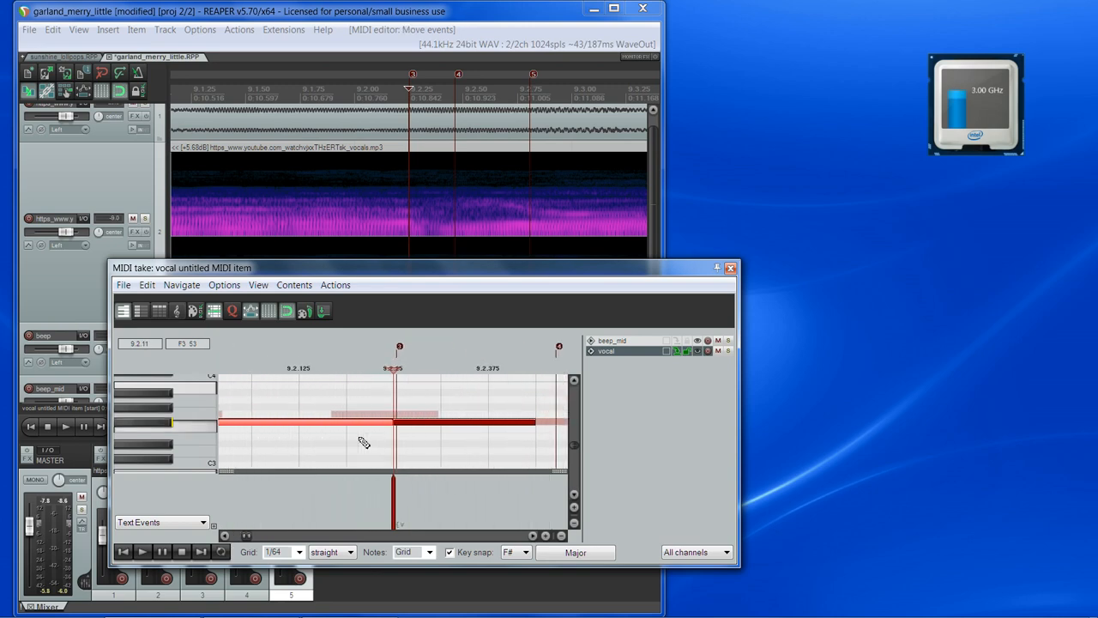
{"action": "scroll", "coordinate": [364, 442], "scroll_direction": "down", "scroll_amount": 2}
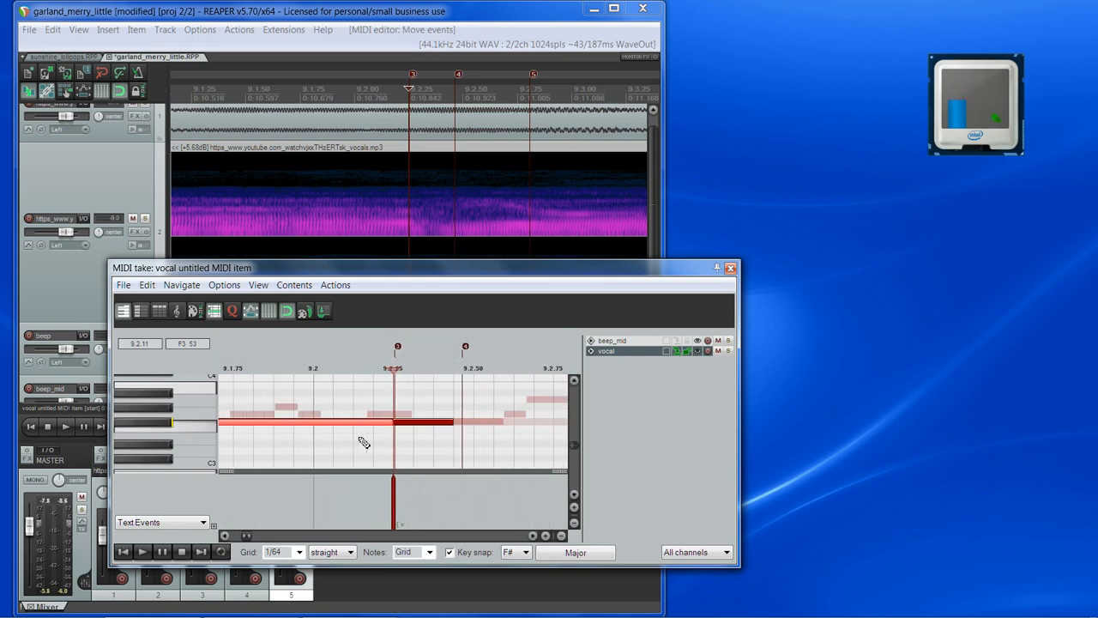
{"action": "scroll", "coordinate": [364, 442], "scroll_direction": "down", "scroll_amount": 4}
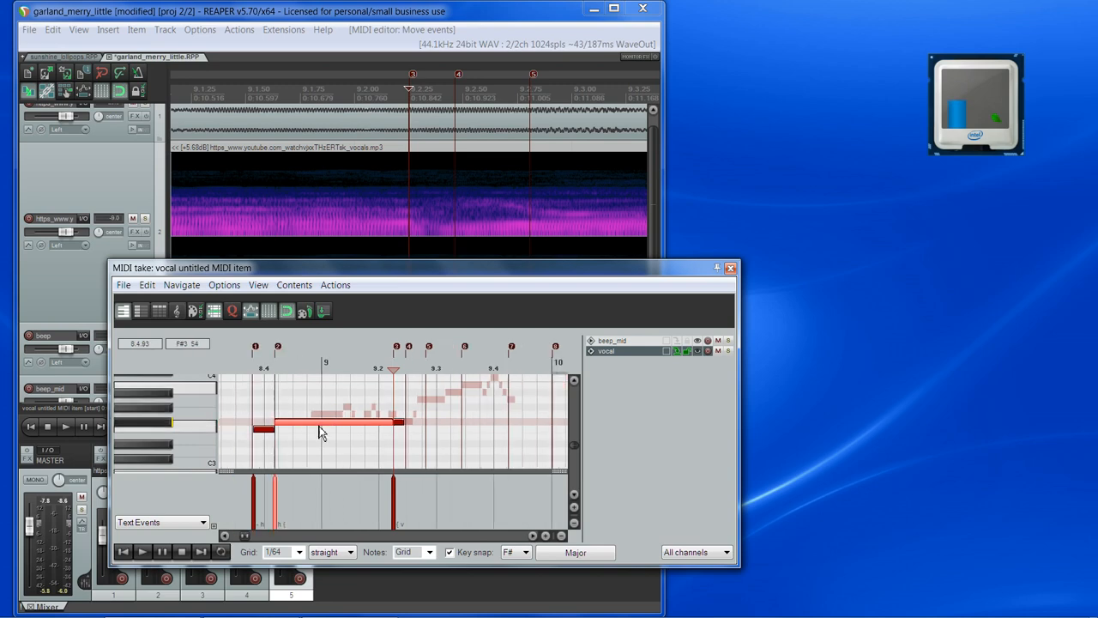
{"action": "scroll", "coordinate": [431, 433], "scroll_direction": "up", "scroll_amount": 2}
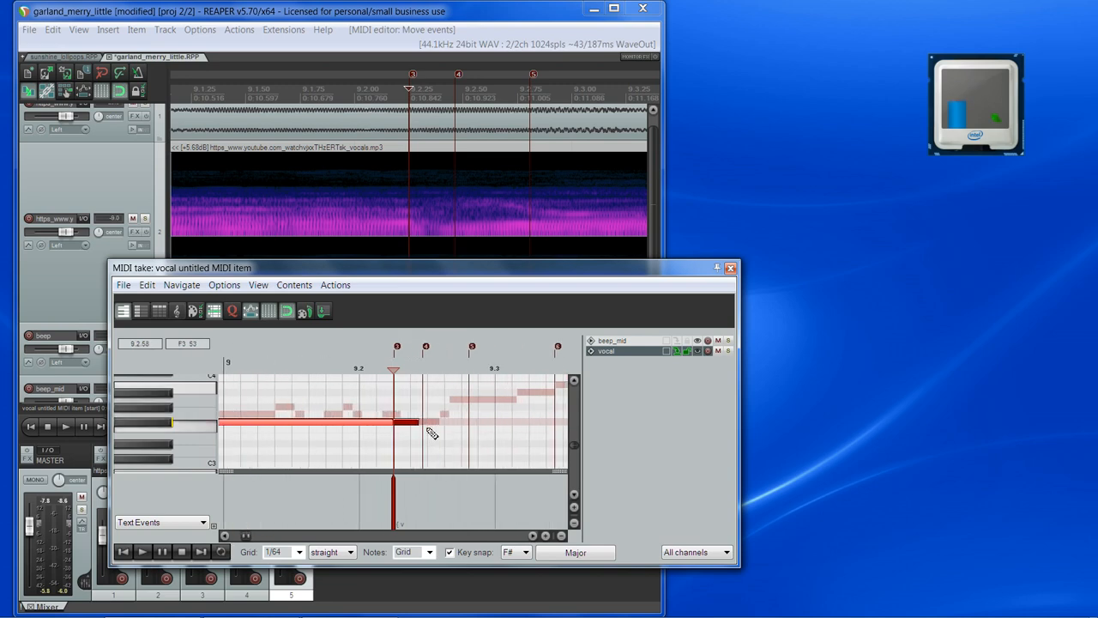
{"action": "scroll", "coordinate": [432, 433], "scroll_direction": "up", "scroll_amount": 2}
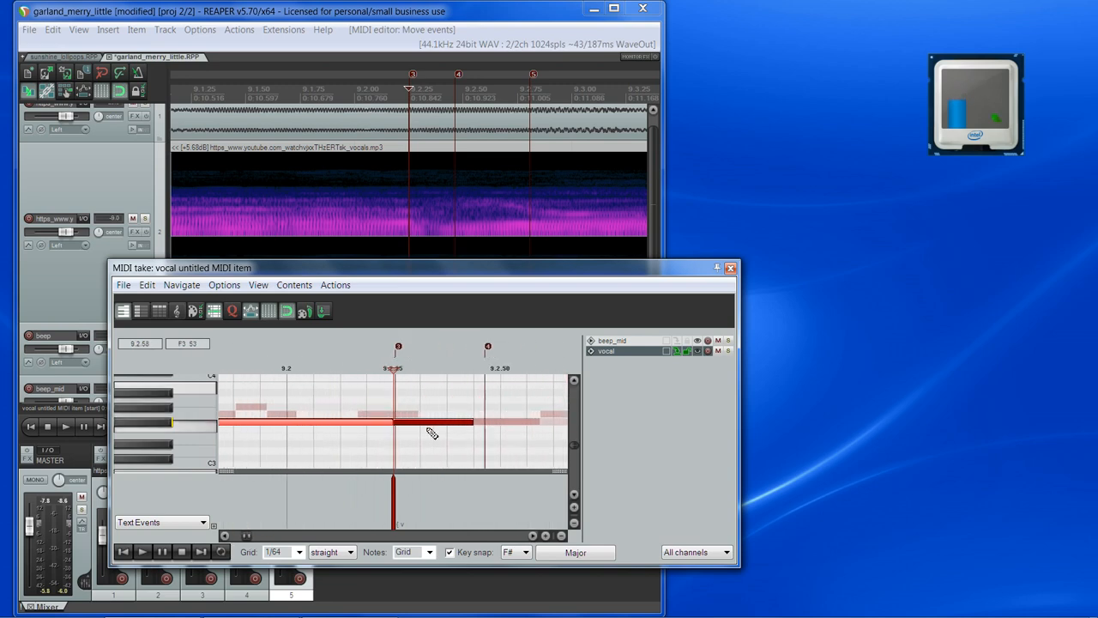
Play the vocal from just before marker 4, draw a short F#3 note there, and add the Lyrics text event "- j" at position 9.2.44
{"action": "left_click", "coordinate": [475, 372]}
{"action": "key", "text": "space"}
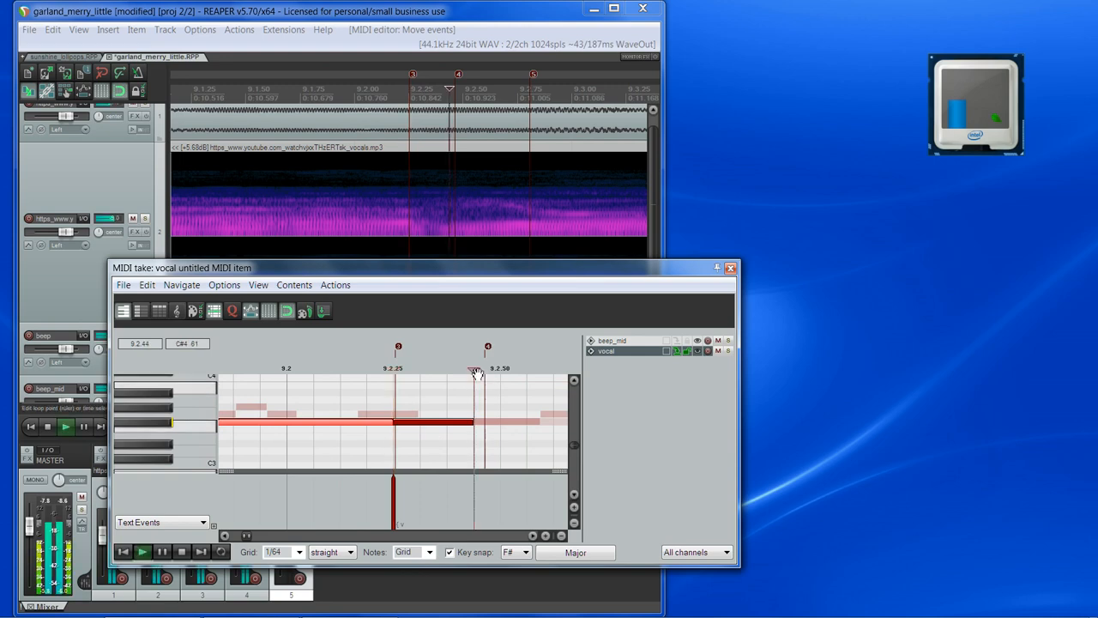
{"action": "key", "text": "space"}
{"action": "scroll", "coordinate": [306, 444], "scroll_direction": "down", "scroll_amount": 2}
{"action": "scroll", "coordinate": [398, 402], "scroll_direction": "up", "scroll_amount": 1}
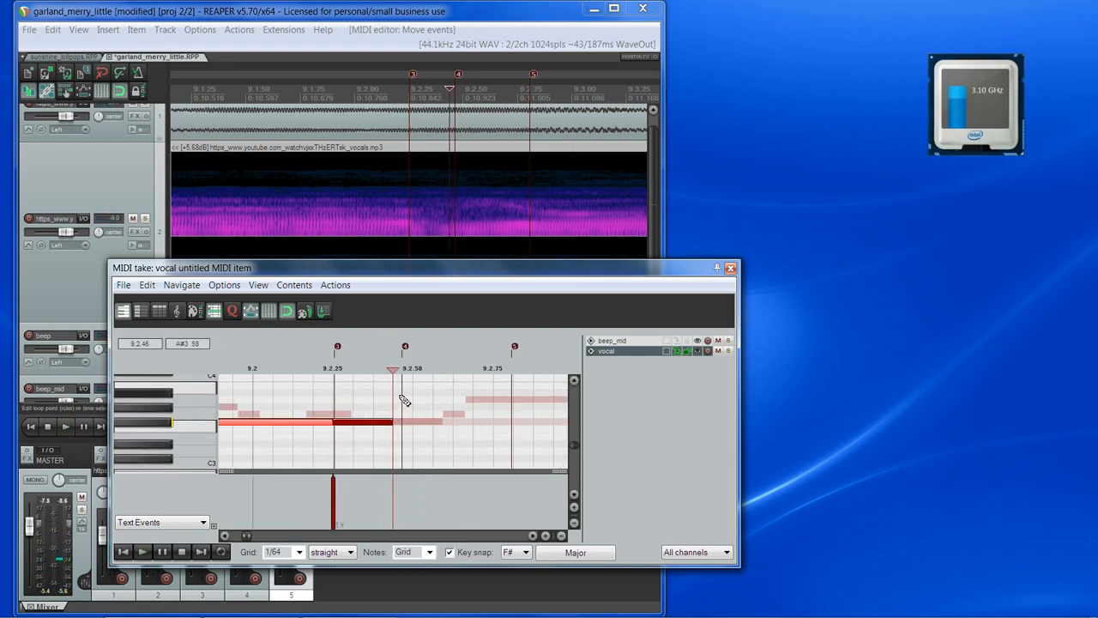
{"action": "scroll", "coordinate": [414, 434], "scroll_direction": "up", "scroll_amount": 1}
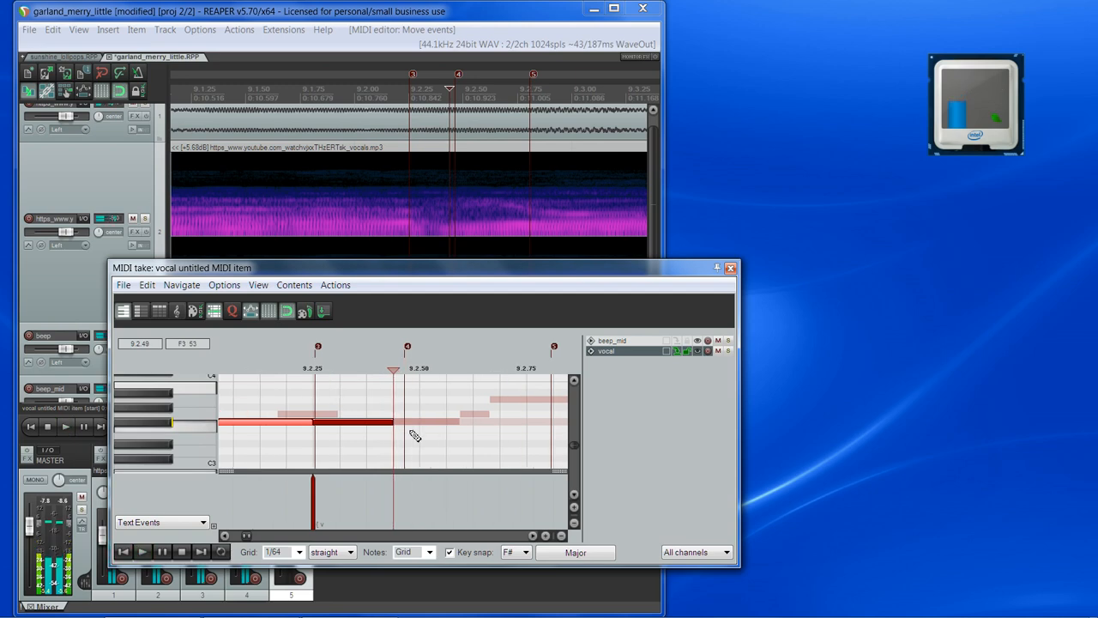
{"action": "key", "text": "space"}
{"action": "left_click_drag", "start_coordinate": [404, 421], "coordinate": [405, 420]}
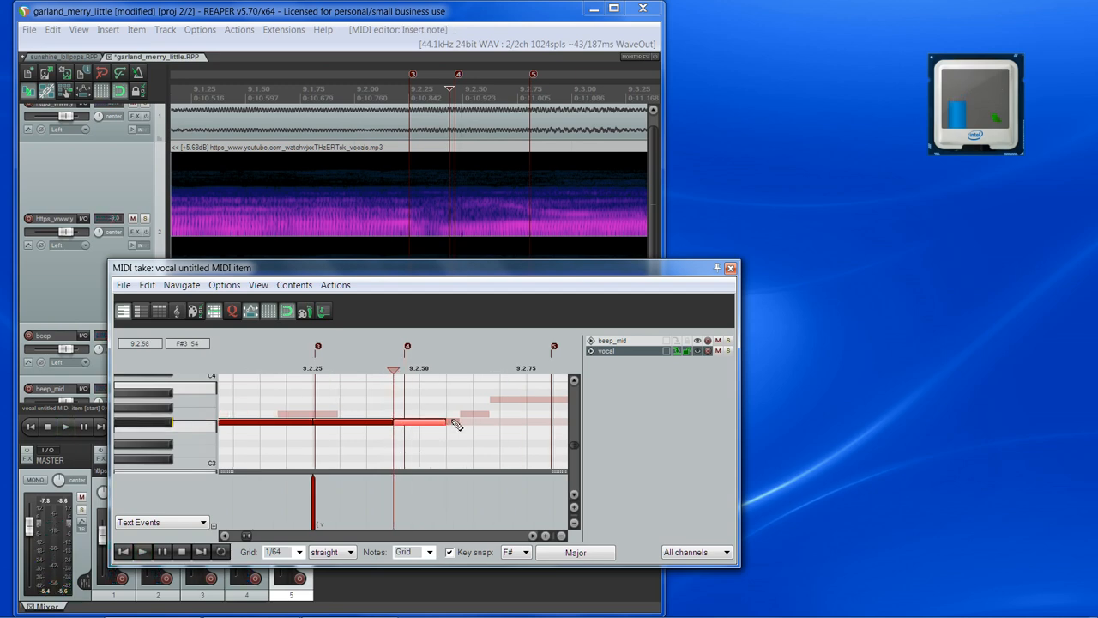
{"action": "double_click", "coordinate": [395, 491]}
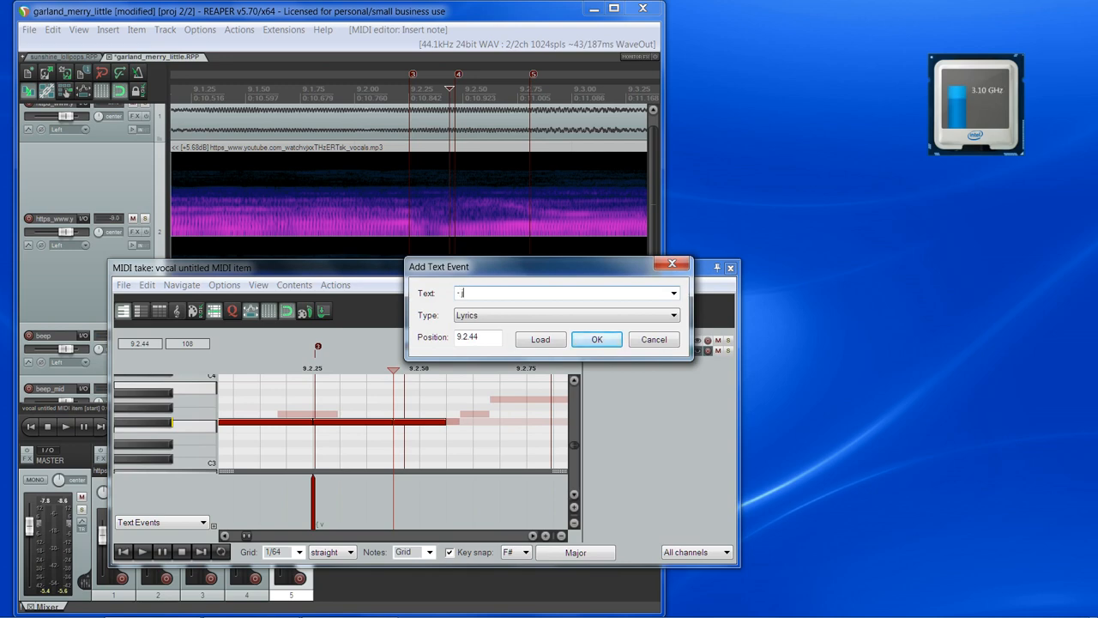
{"action": "key", "text": "Return"}
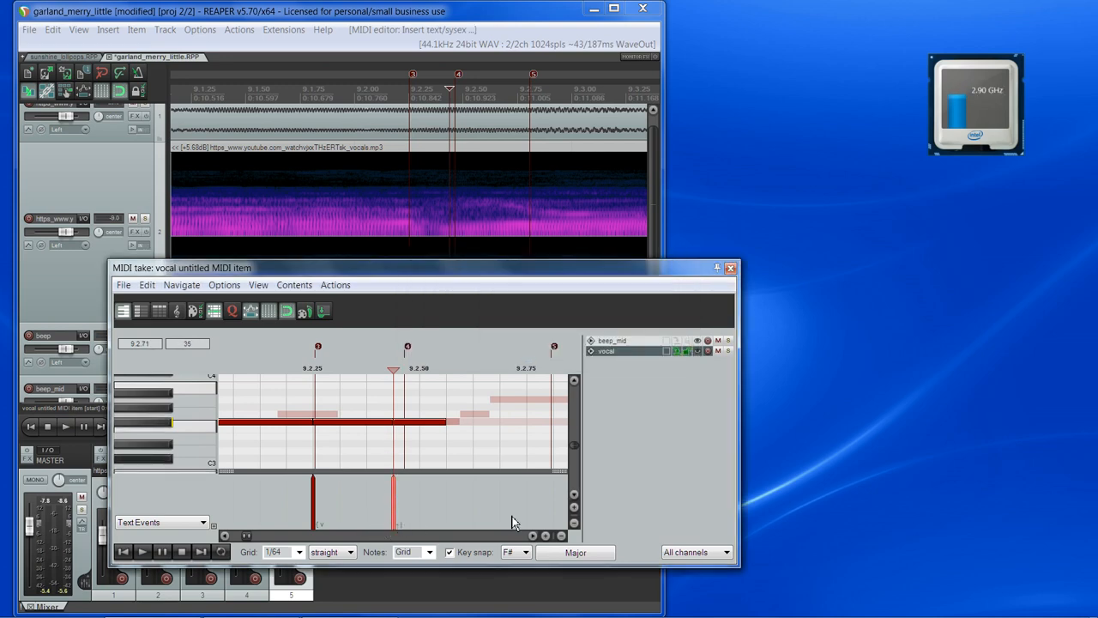
Raise the short note at marker 4 to A#3 and play the vocal from its start
{"action": "scroll", "coordinate": [513, 522], "scroll_direction": "down", "scroll_amount": 3}
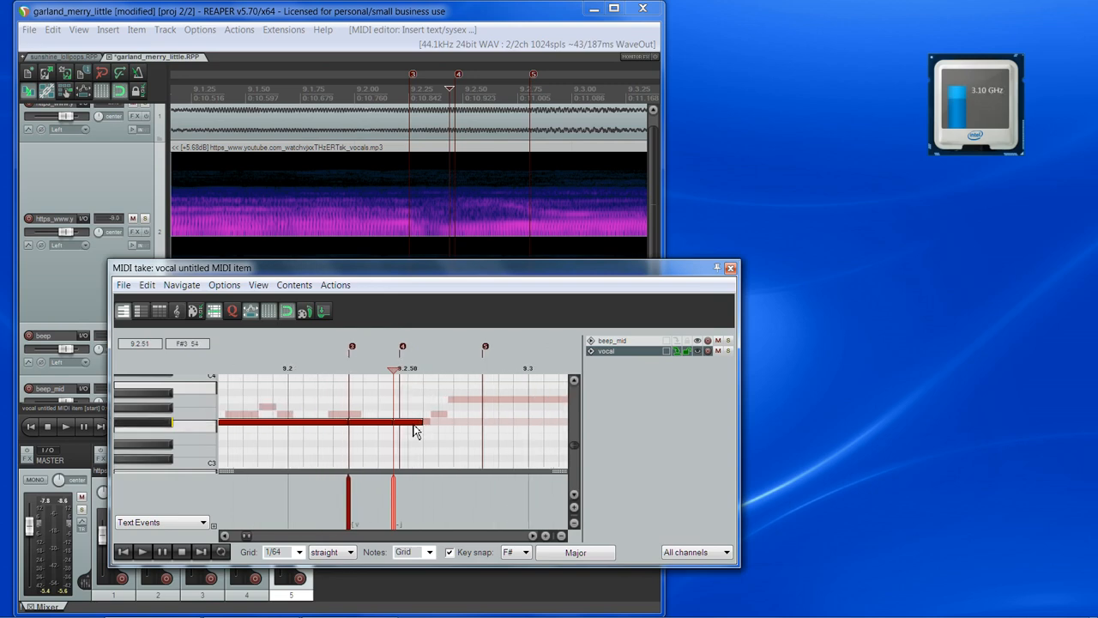
{"action": "left_click_drag", "start_coordinate": [414, 424], "coordinate": [416, 406]}
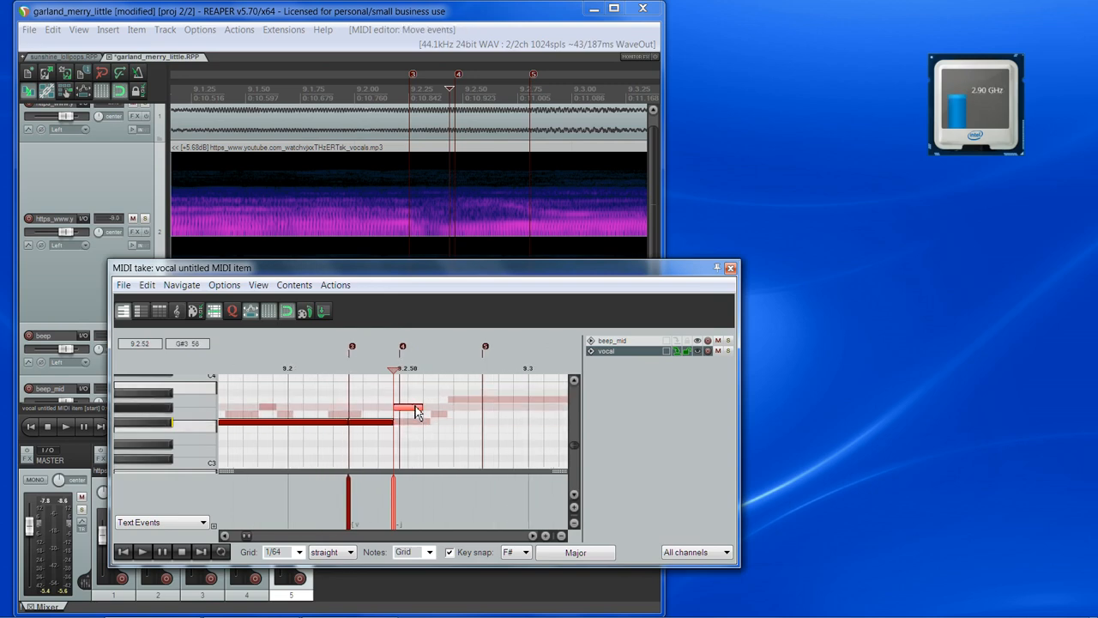
{"action": "scroll", "coordinate": [430, 405], "scroll_direction": "down", "scroll_amount": 3}
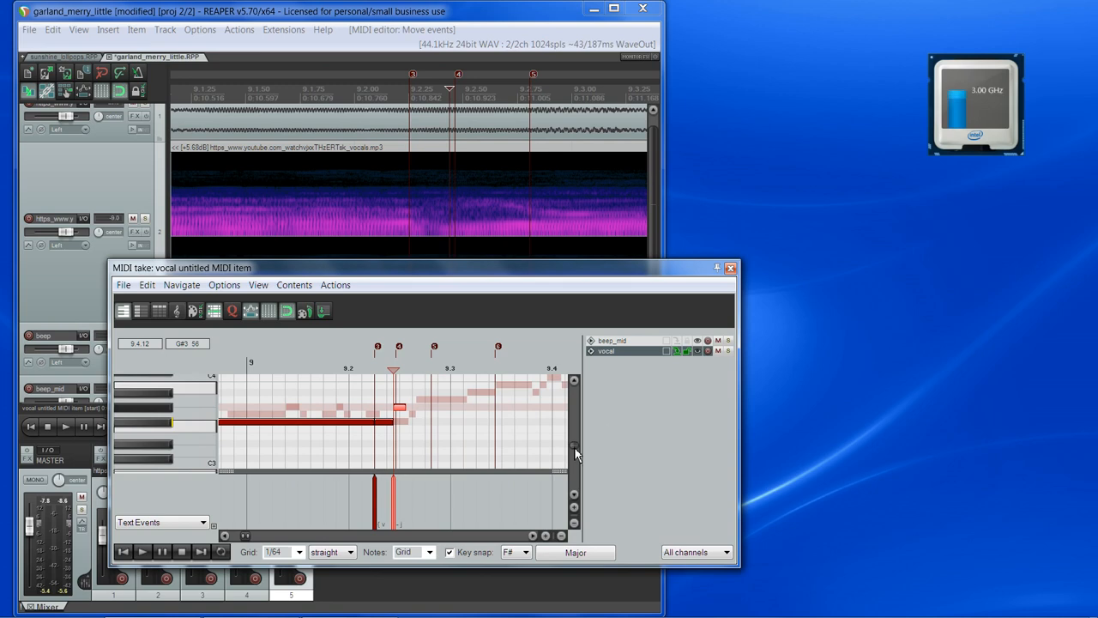
{"action": "scroll", "coordinate": [576, 447], "scroll_direction": "up", "scroll_amount": 2}
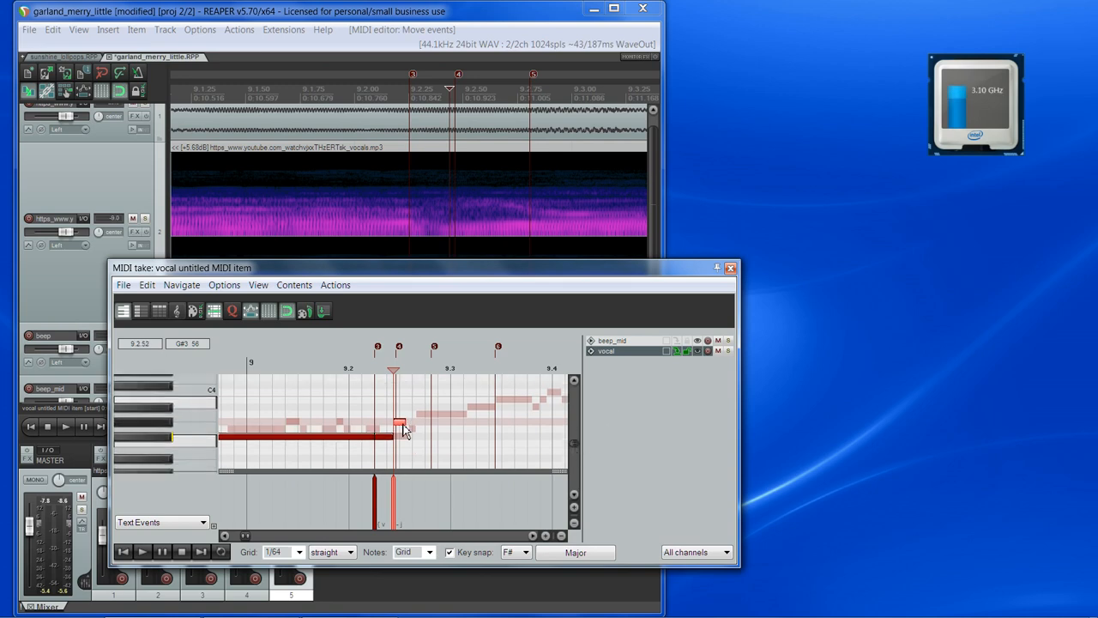
{"action": "left_click_drag", "start_coordinate": [403, 429], "coordinate": [403, 419]}
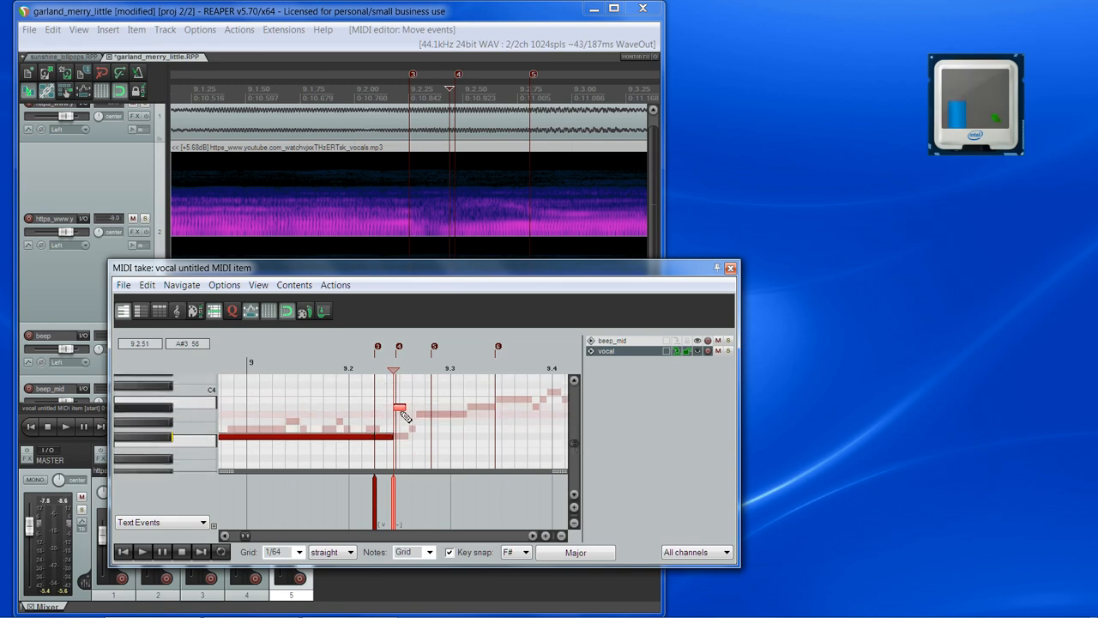
{"action": "key", "text": "space"}
{"action": "key", "text": "space"}
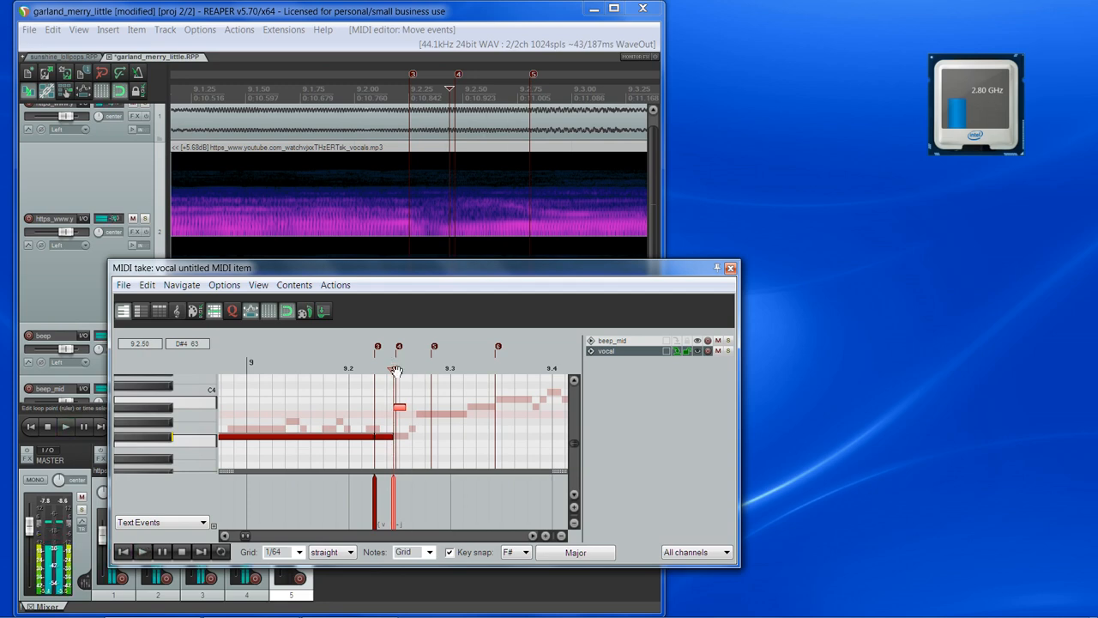
Extend the A#3 note's end to marker 5 and lower it to A3 with key snap turned off
{"action": "scroll", "coordinate": [450, 416], "scroll_direction": "up", "scroll_amount": 3}
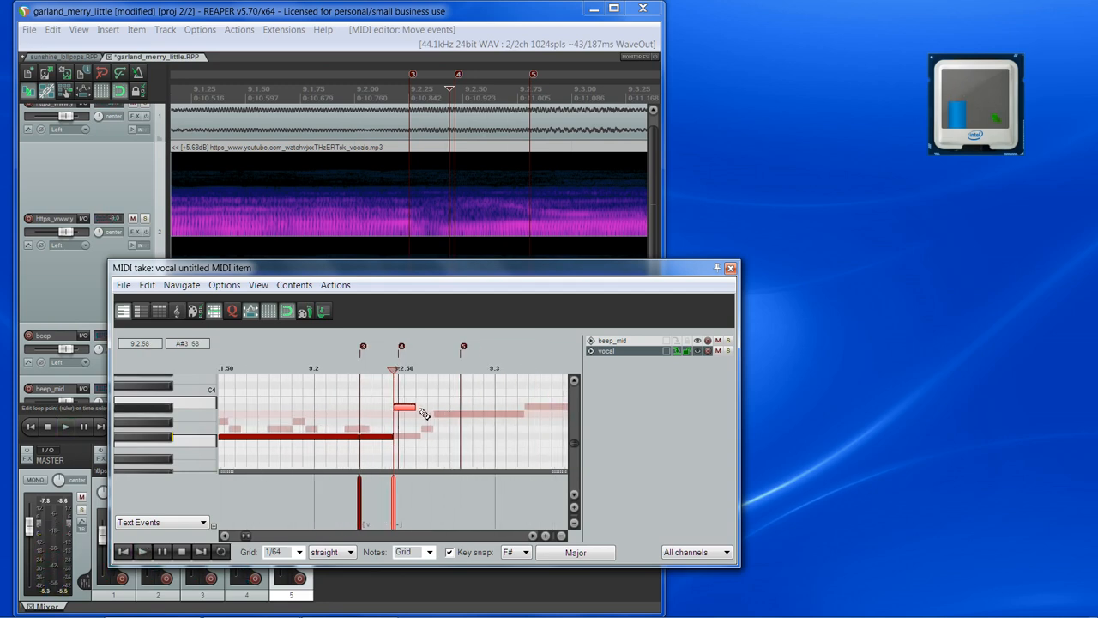
{"action": "left_click_drag", "start_coordinate": [413, 409], "coordinate": [464, 405]}
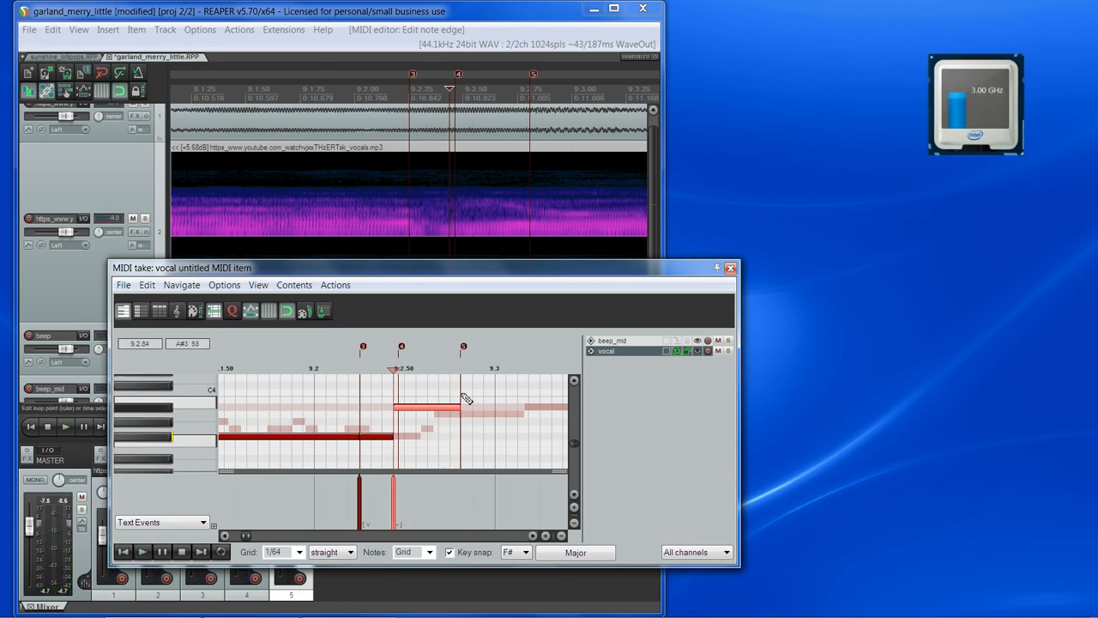
{"action": "left_click", "coordinate": [449, 551]}
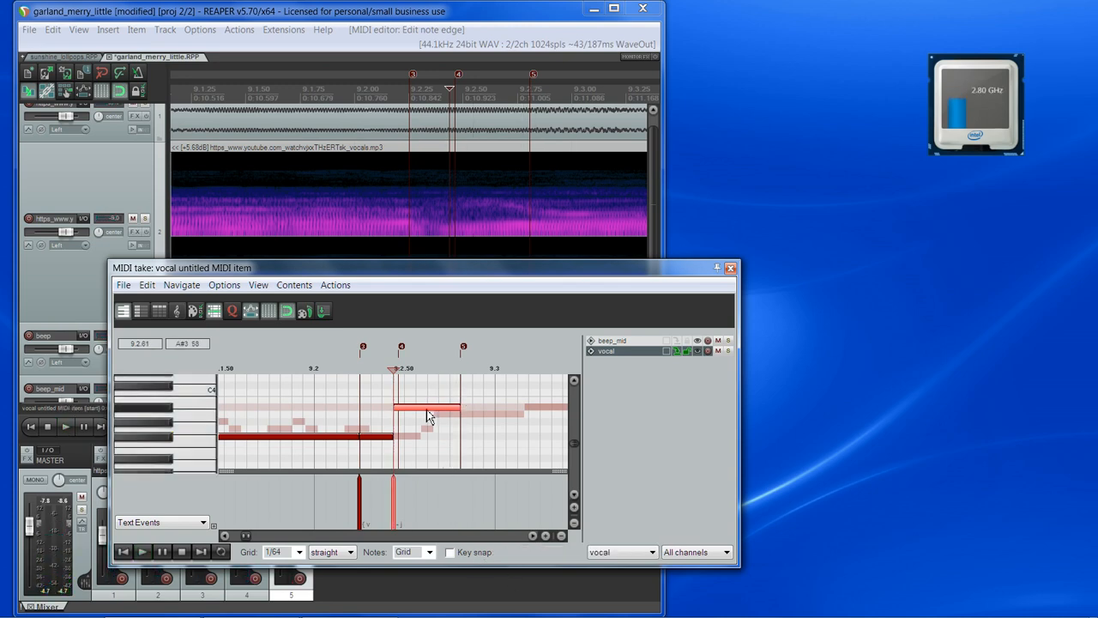
{"action": "left_click_drag", "start_coordinate": [426, 410], "coordinate": [425, 417]}
Play the vocal around marker 5 and try extending the A3 note slightly past the marker
{"action": "left_click", "coordinate": [462, 370]}
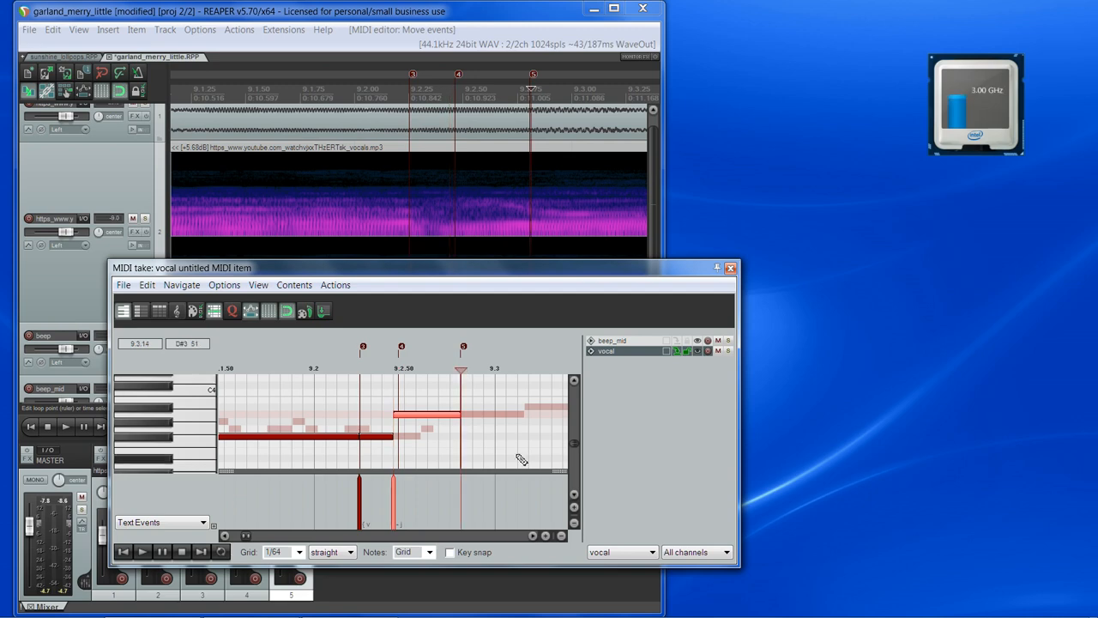
{"action": "scroll", "coordinate": [524, 459], "scroll_direction": "down", "scroll_amount": 4}
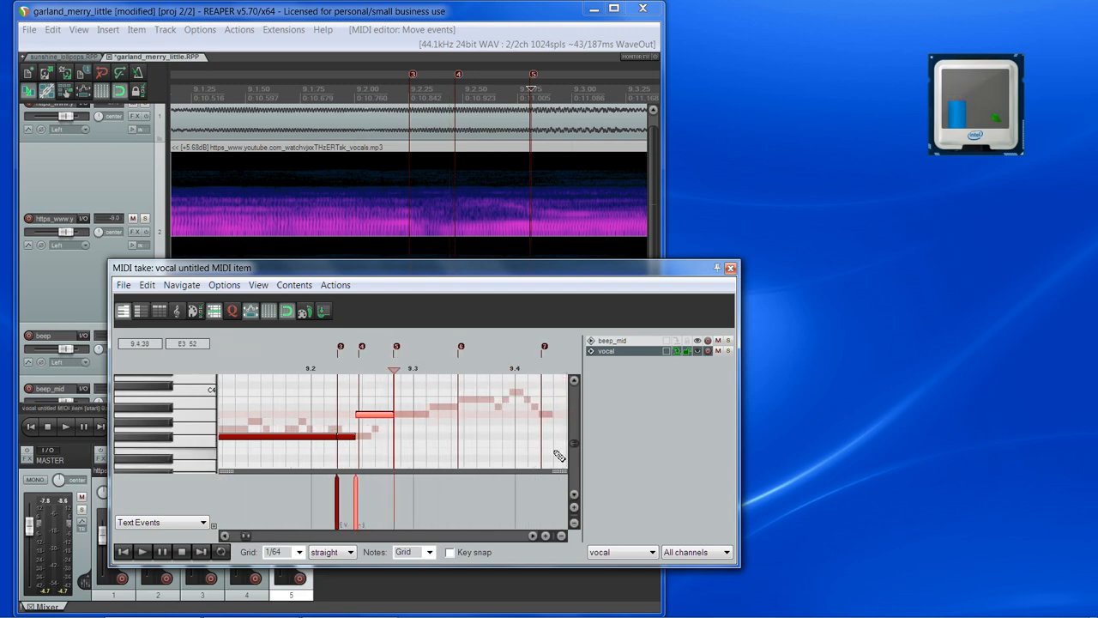
{"action": "key", "text": "space"}
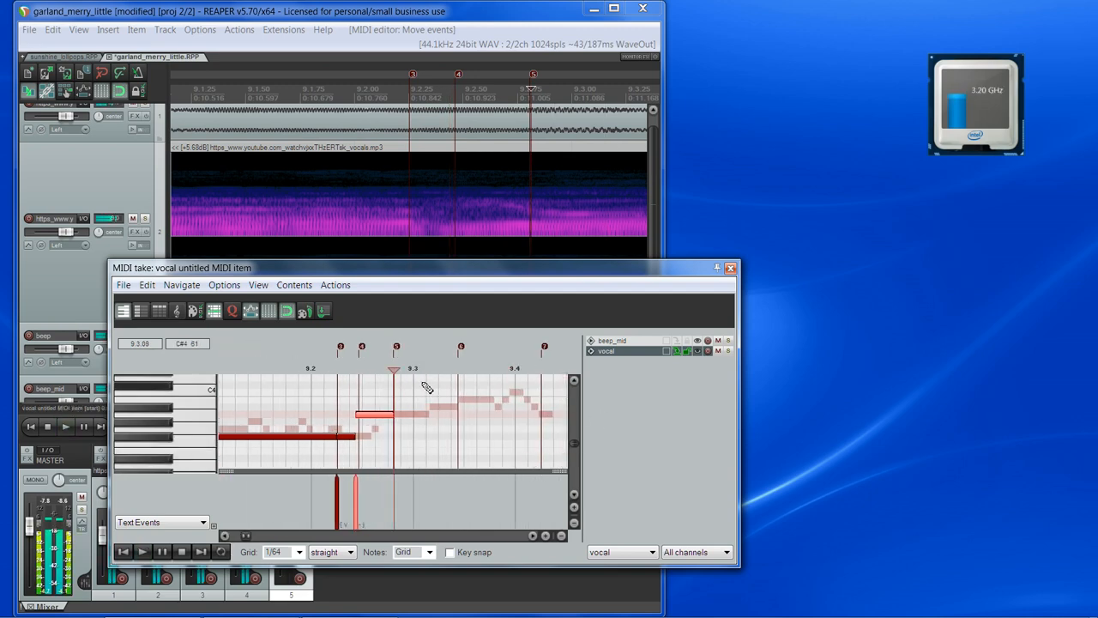
{"action": "scroll", "coordinate": [427, 388], "scroll_direction": "up", "scroll_amount": 5}
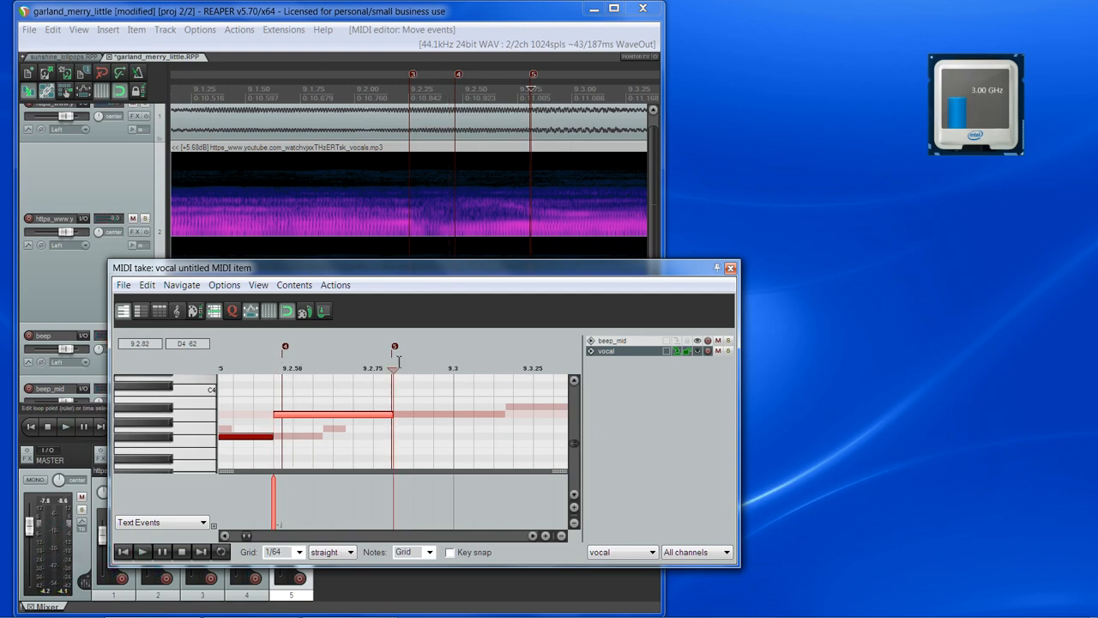
{"action": "left_click", "coordinate": [416, 366]}
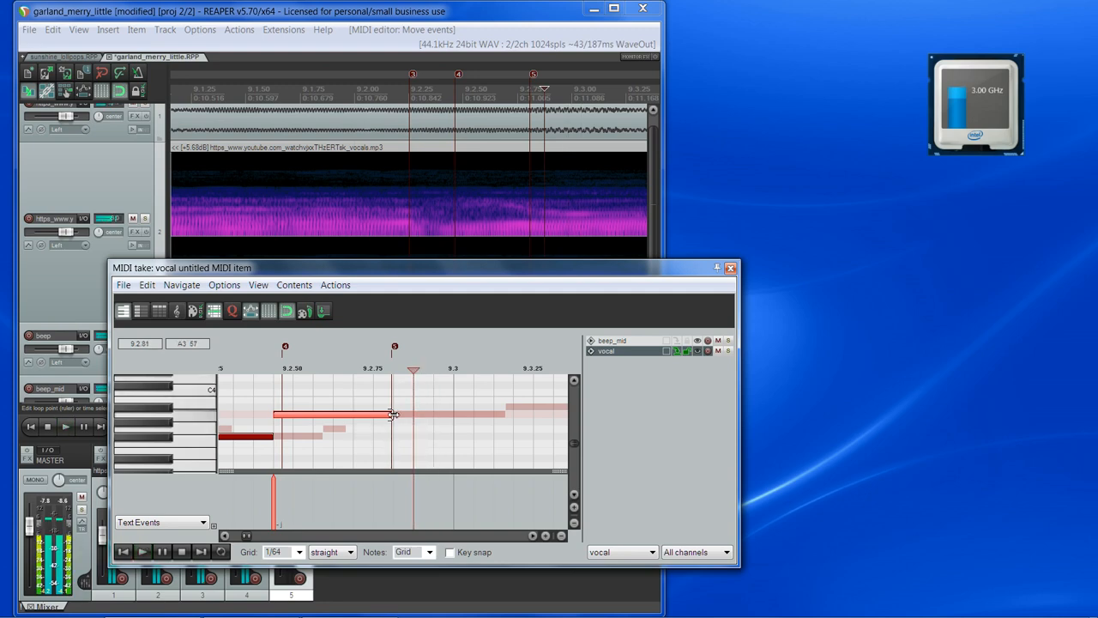
{"action": "left_click_drag", "start_coordinate": [393, 414], "coordinate": [414, 415]}
{"action": "scroll", "coordinate": [386, 429], "scroll_direction": "down", "scroll_amount": 5}
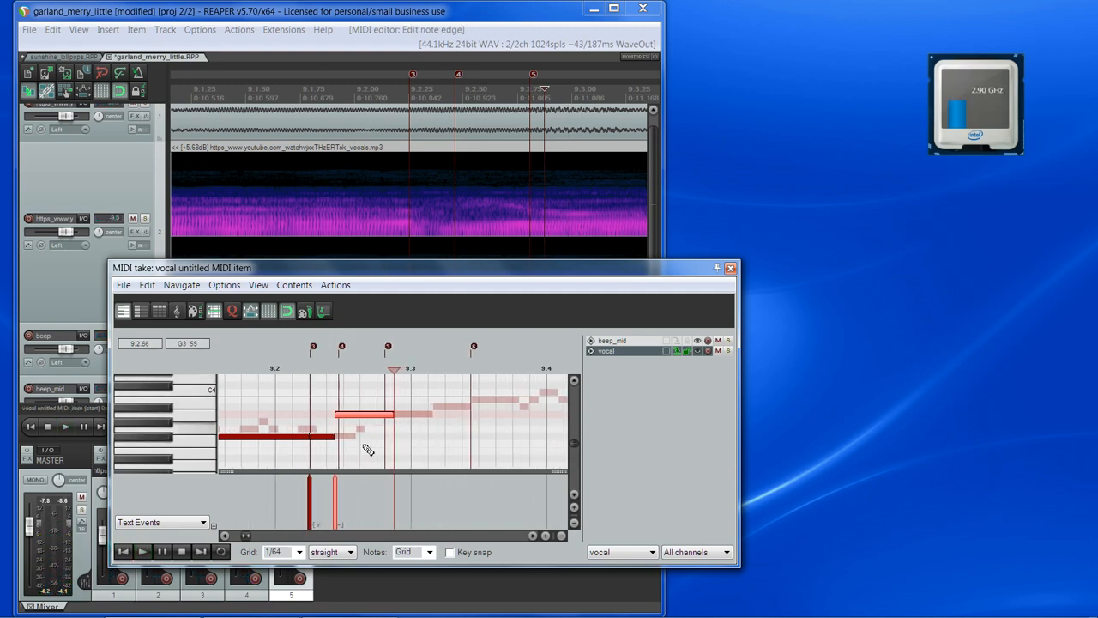
{"action": "scroll", "coordinate": [369, 442], "scroll_direction": "up", "scroll_amount": 3}
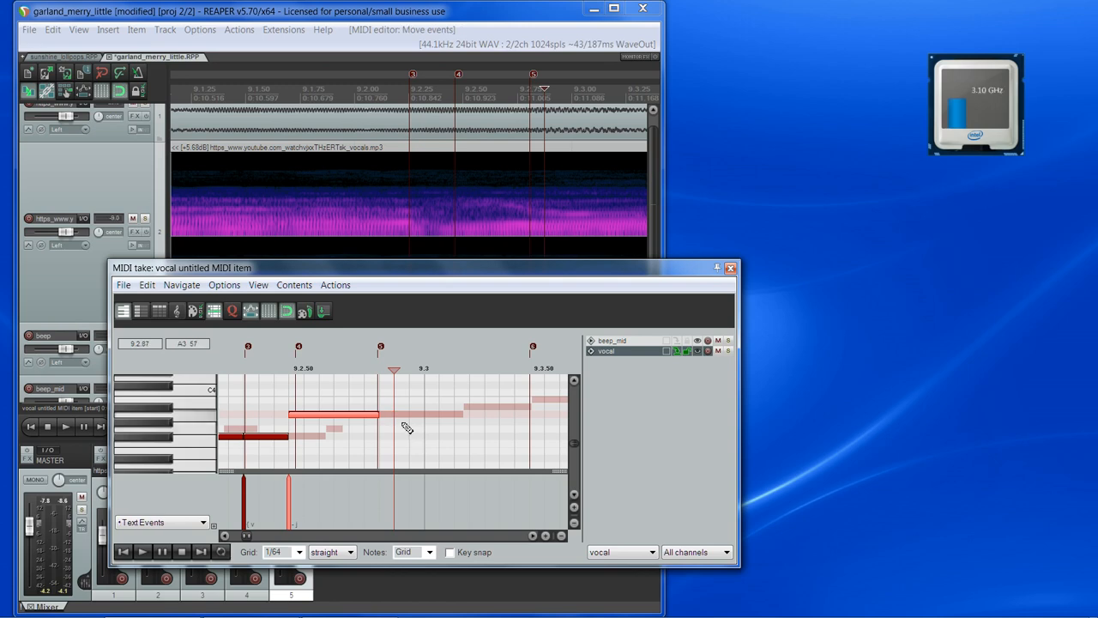
Play the vocal from marker 5 and draw an A3 note from marker 5 to marker 6
{"action": "key", "text": "space"}
{"action": "key", "text": "space"}
{"action": "left_click", "coordinate": [380, 370]}
{"action": "key", "text": "space"}
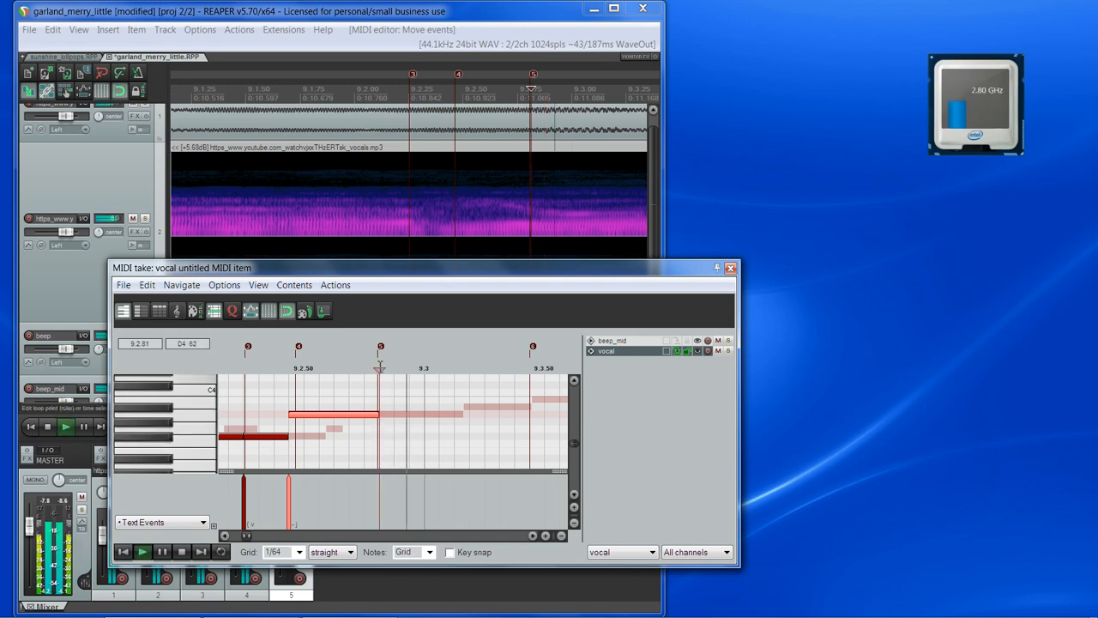
{"action": "key", "text": "space"}
{"action": "left_click_drag", "start_coordinate": [386, 416], "coordinate": [453, 418]}
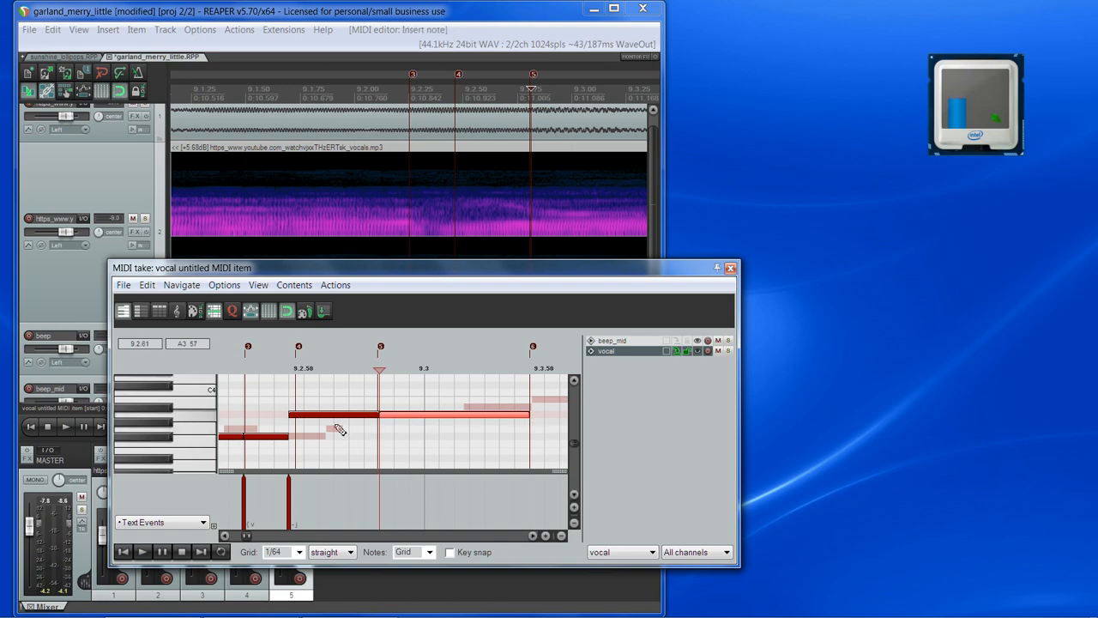
Lower the note between markers 4 and 5 to F#3, restoring key snap, and play the vocal from marker 5
{"action": "left_click_drag", "start_coordinate": [337, 418], "coordinate": [340, 436]}
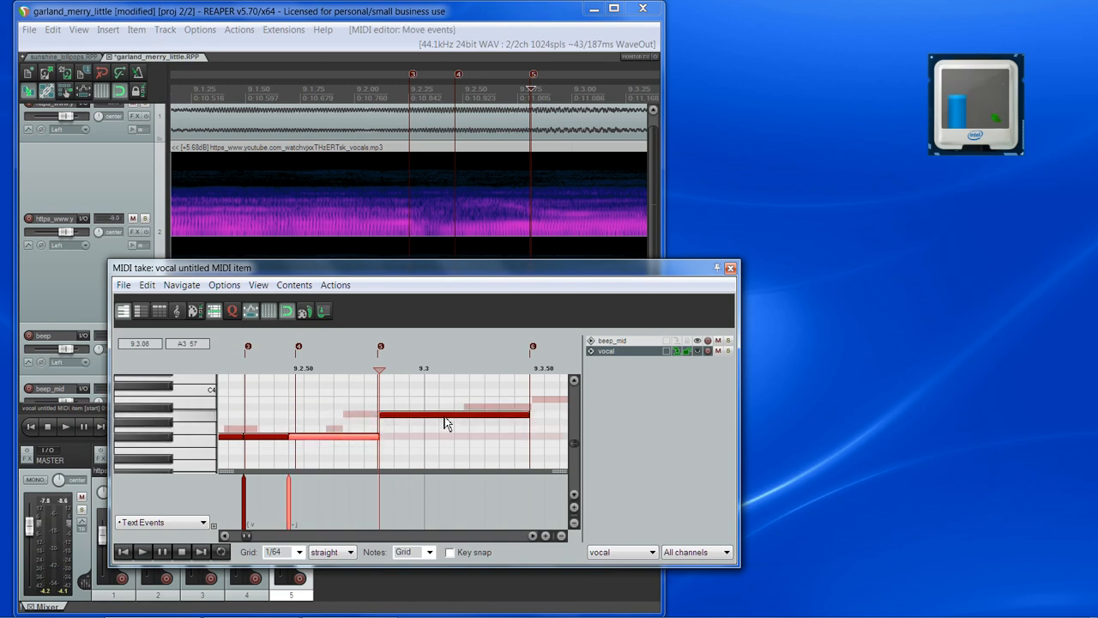
{"action": "left_click", "coordinate": [450, 551]}
{"action": "left_click_drag", "start_coordinate": [327, 438], "coordinate": [320, 434]}
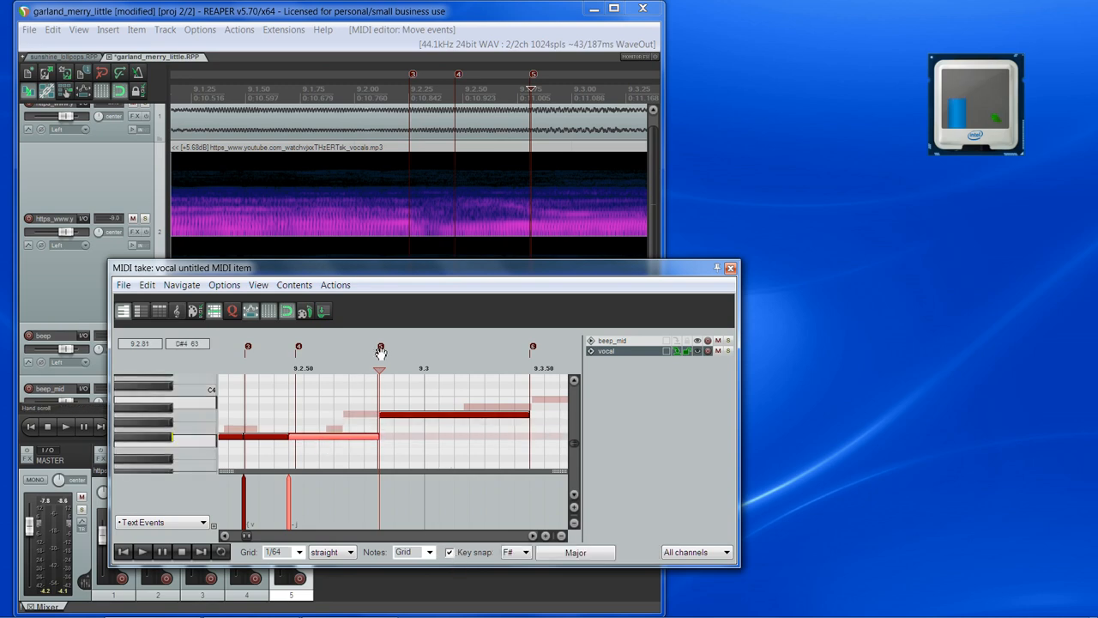
{"action": "key", "text": "space"}
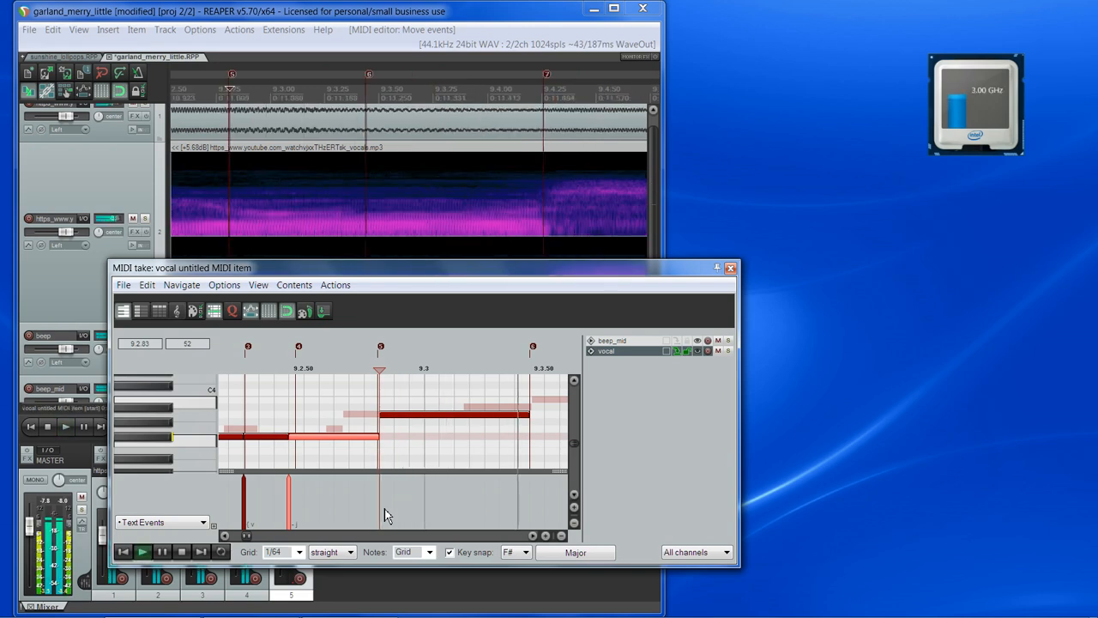
{"action": "key", "text": "space"}
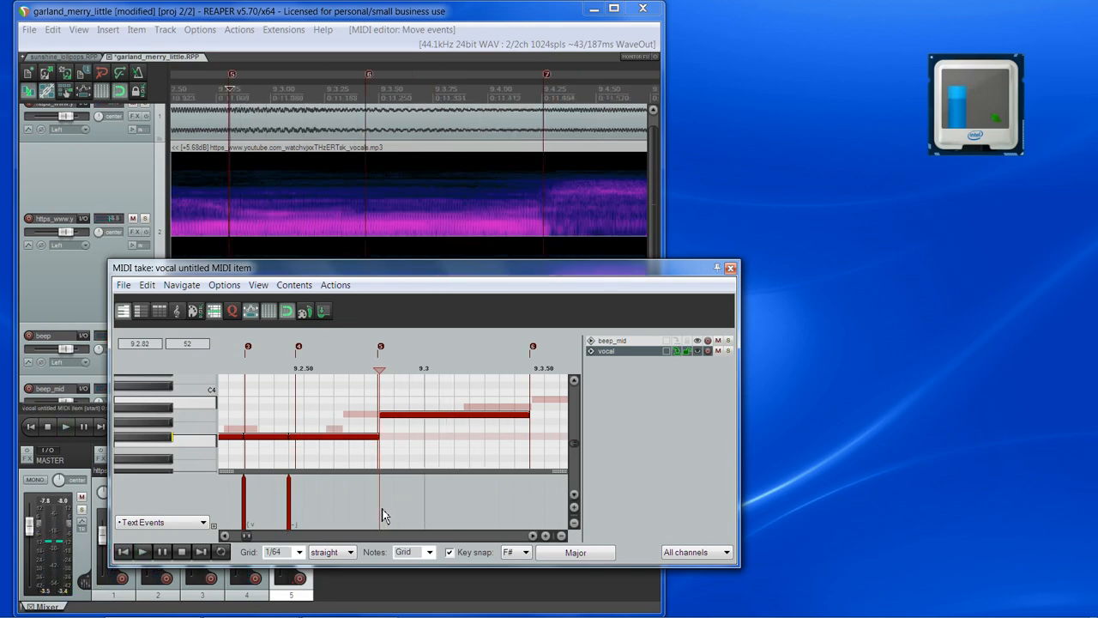
Add the lyric event "j O" at marker 5 and play the vocal from marker 6
{"action": "double_click", "coordinate": [383, 515]}
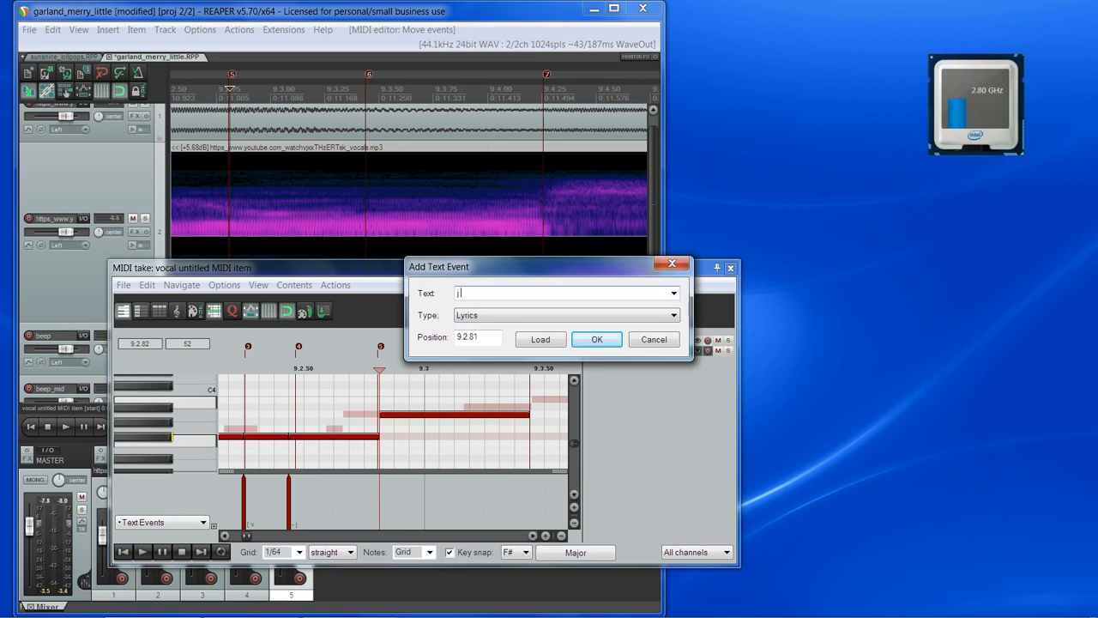
{"action": "key", "text": "Return"}
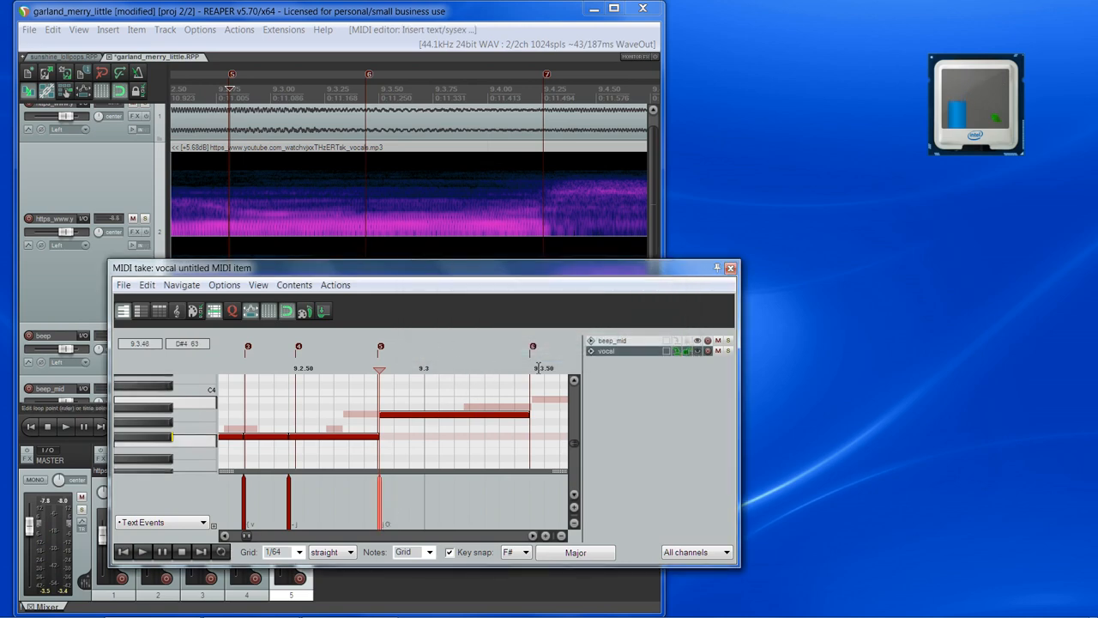
{"action": "left_click", "coordinate": [534, 369]}
{"action": "key", "text": "space"}
Replay the vocal from marker 6 and draw a B3 note from marker 6 to marker 7
{"action": "scroll", "coordinate": [259, 441], "scroll_direction": "down", "scroll_amount": 3}
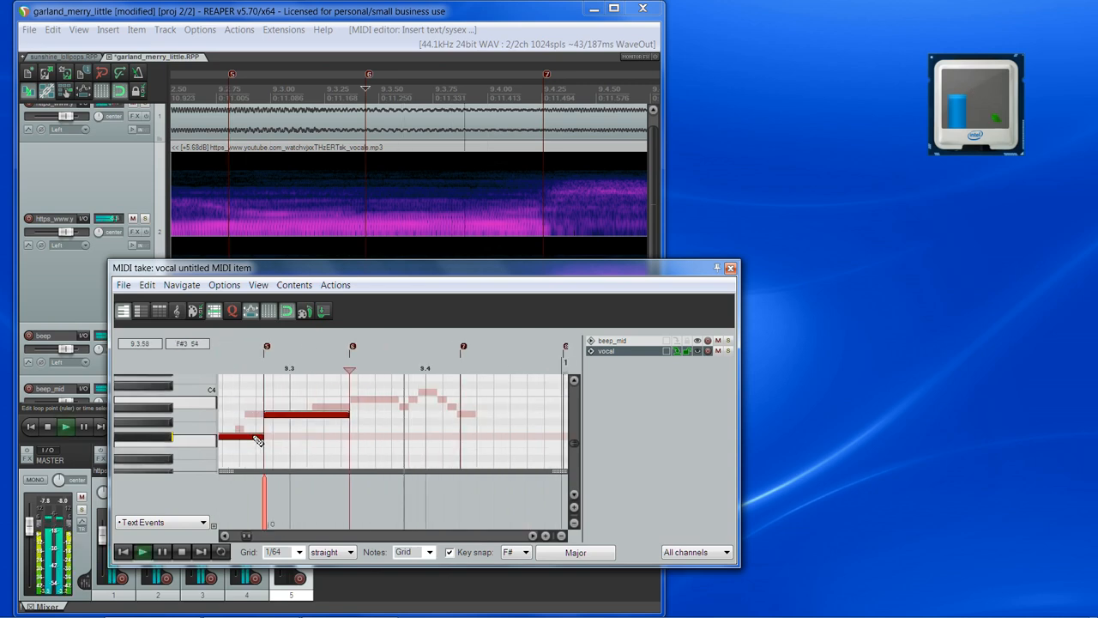
{"action": "scroll", "coordinate": [259, 441], "scroll_direction": "up", "scroll_amount": 1}
{"action": "key", "text": "space"}
{"action": "key", "text": "space"}
{"action": "key", "text": "space"}
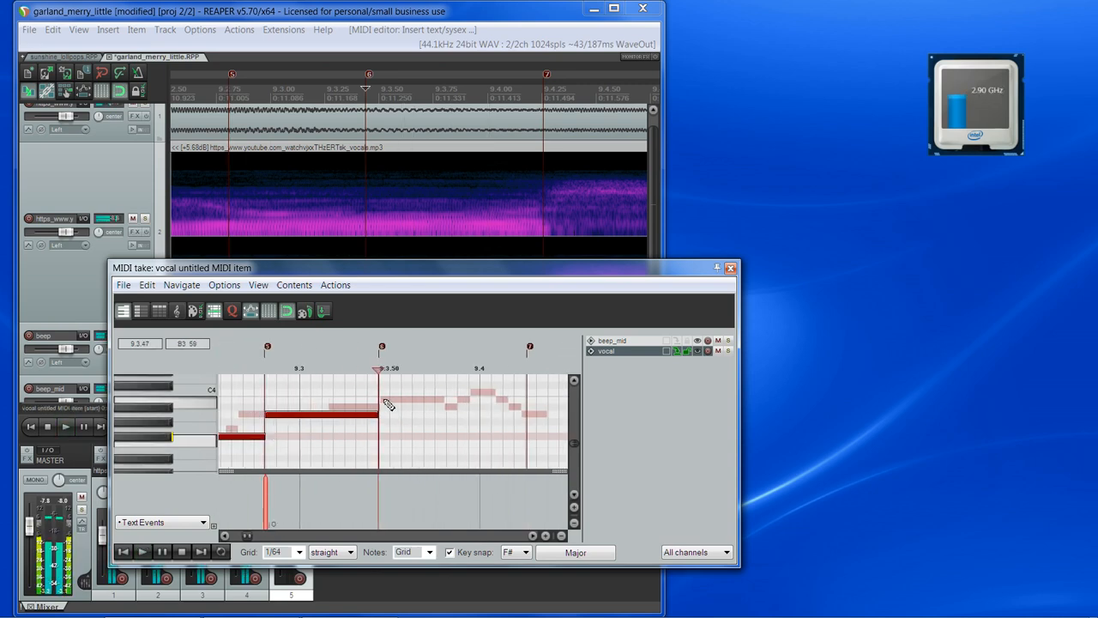
{"action": "left_click", "coordinate": [392, 403]}
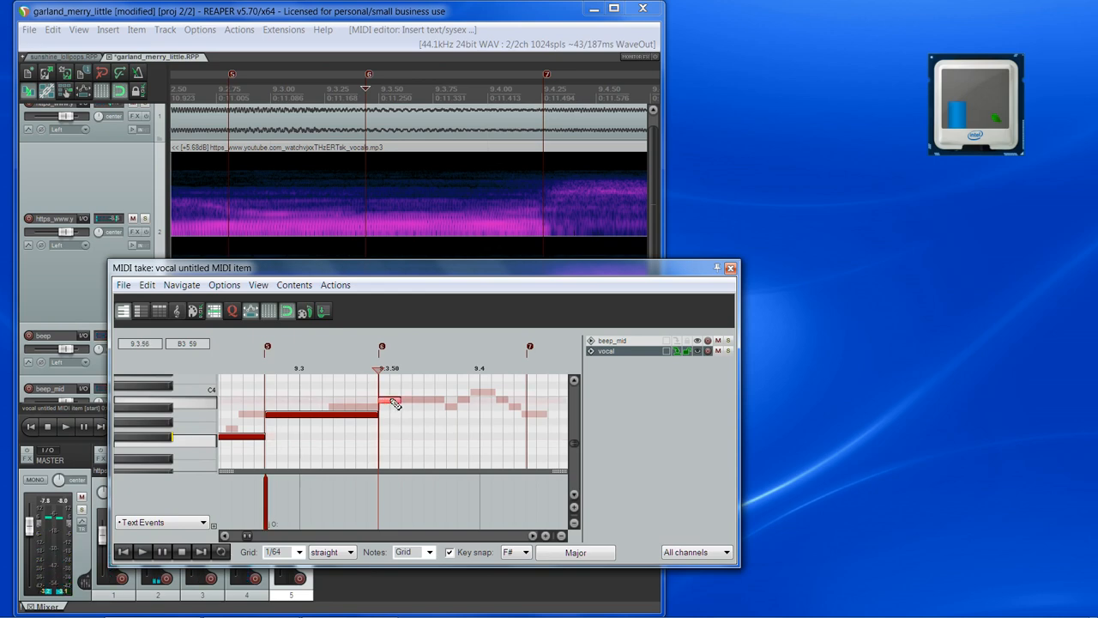
{"action": "left_click_drag", "start_coordinate": [395, 404], "coordinate": [547, 405]}
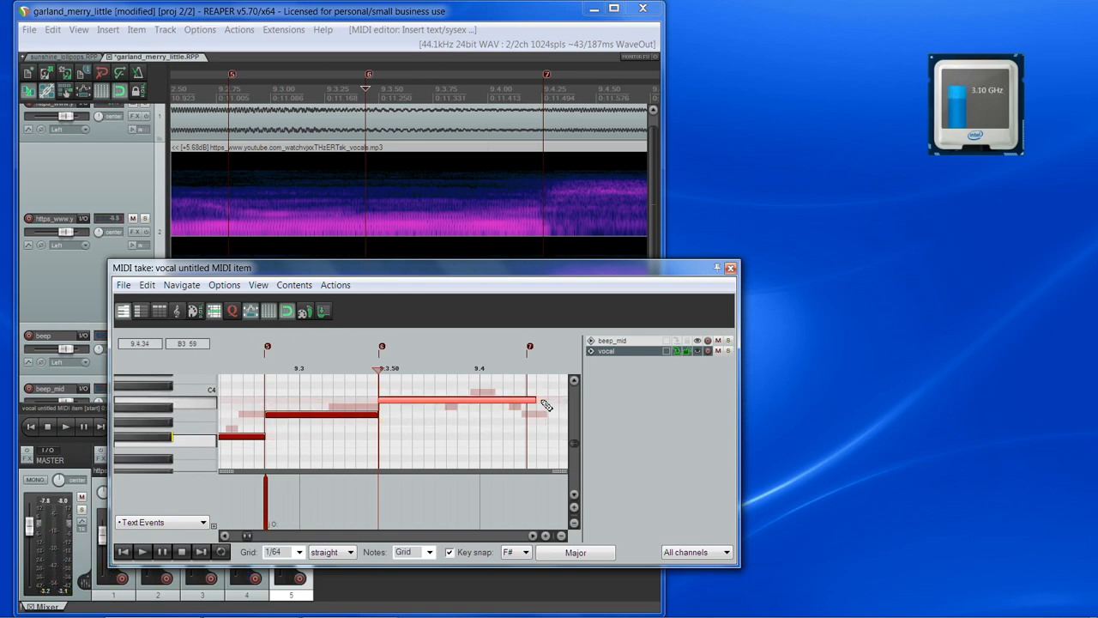
Add the lyric event "O@" at marker 6
{"action": "double_click", "coordinate": [380, 506]}
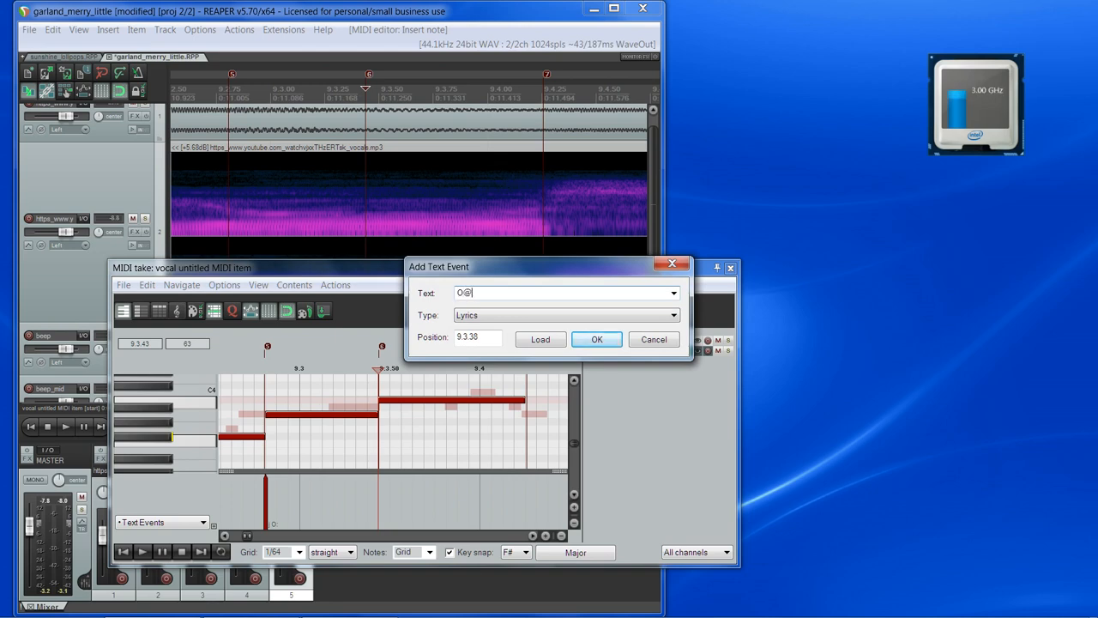
{"action": "type", "text": "O@"}
{"action": "key", "text": "Return"}
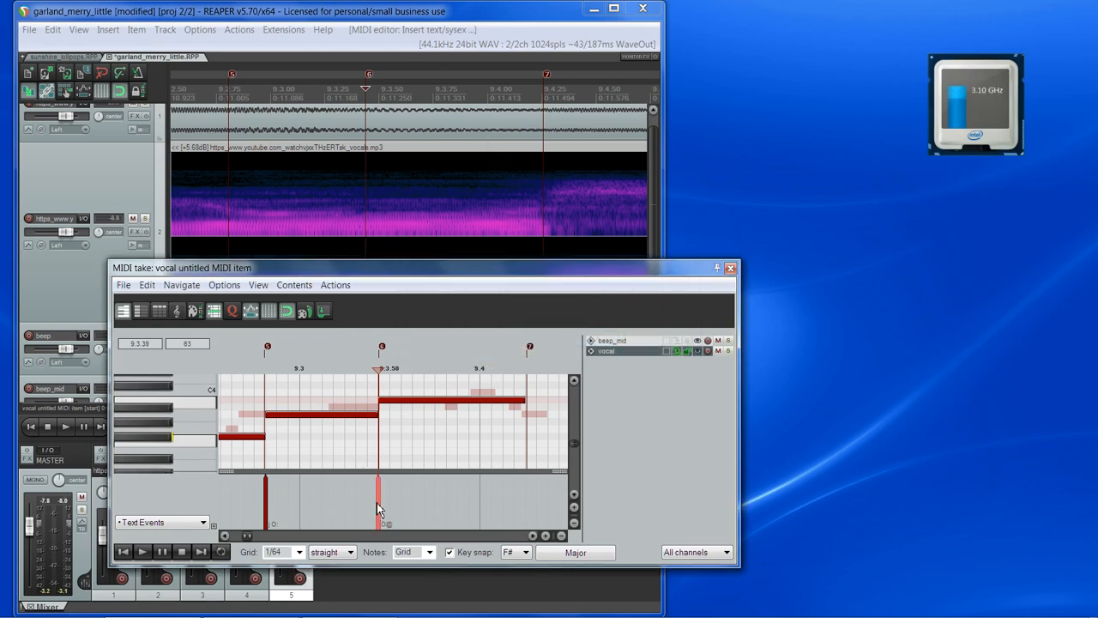
Review the notes and lyric events between markers 3 and 7
{"action": "scroll", "coordinate": [272, 447], "scroll_direction": "up", "scroll_amount": 2}
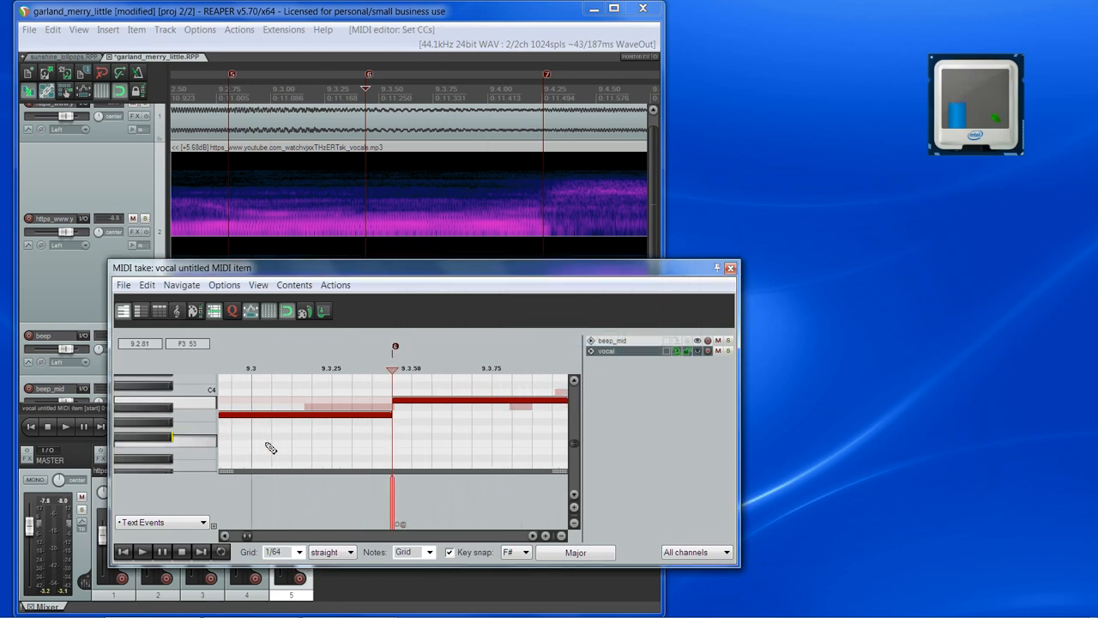
{"action": "scroll", "coordinate": [271, 447], "scroll_direction": "down", "scroll_amount": 2}
{"action": "scroll", "coordinate": [271, 447], "scroll_direction": "down", "scroll_amount": 1}
{"action": "scroll", "coordinate": [258, 417], "scroll_direction": "up", "scroll_amount": 2}
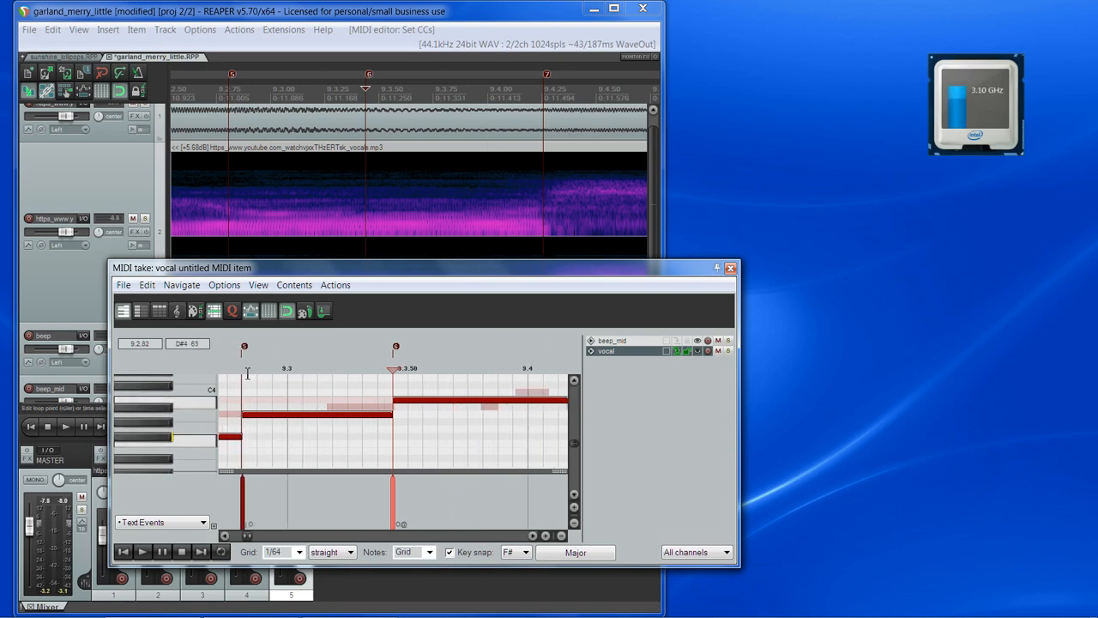
{"action": "scroll", "coordinate": [355, 454], "scroll_direction": "up", "scroll_amount": 5}
{"action": "scroll", "coordinate": [354, 454], "scroll_direction": "down", "scroll_amount": 6}
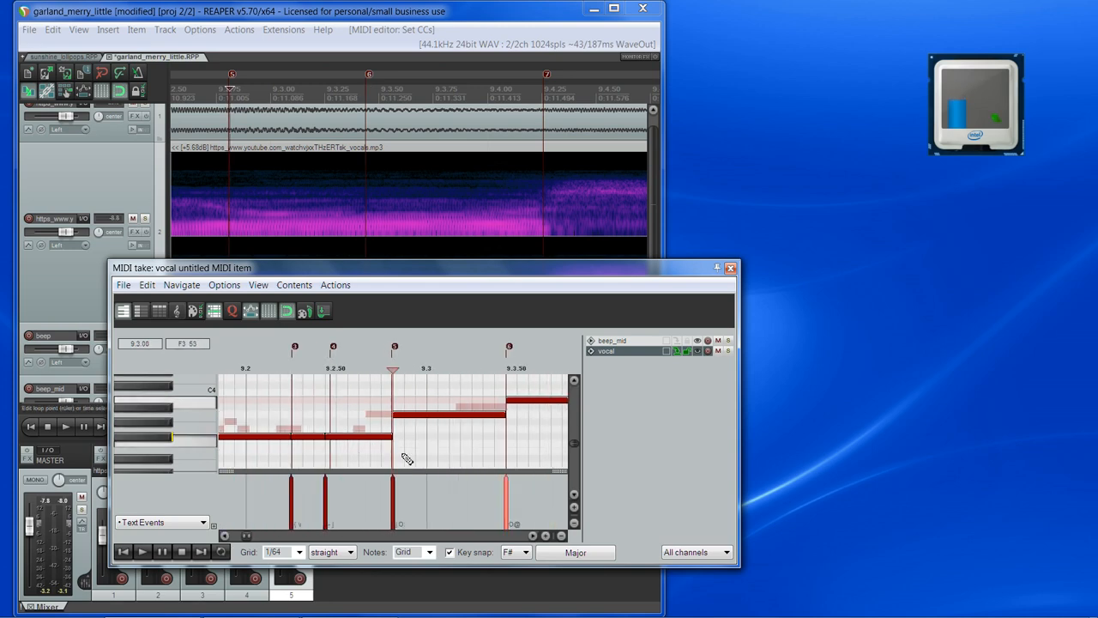
{"action": "left_click", "coordinate": [507, 382]}
{"action": "scroll", "coordinate": [553, 446], "scroll_direction": "down", "scroll_amount": 1}
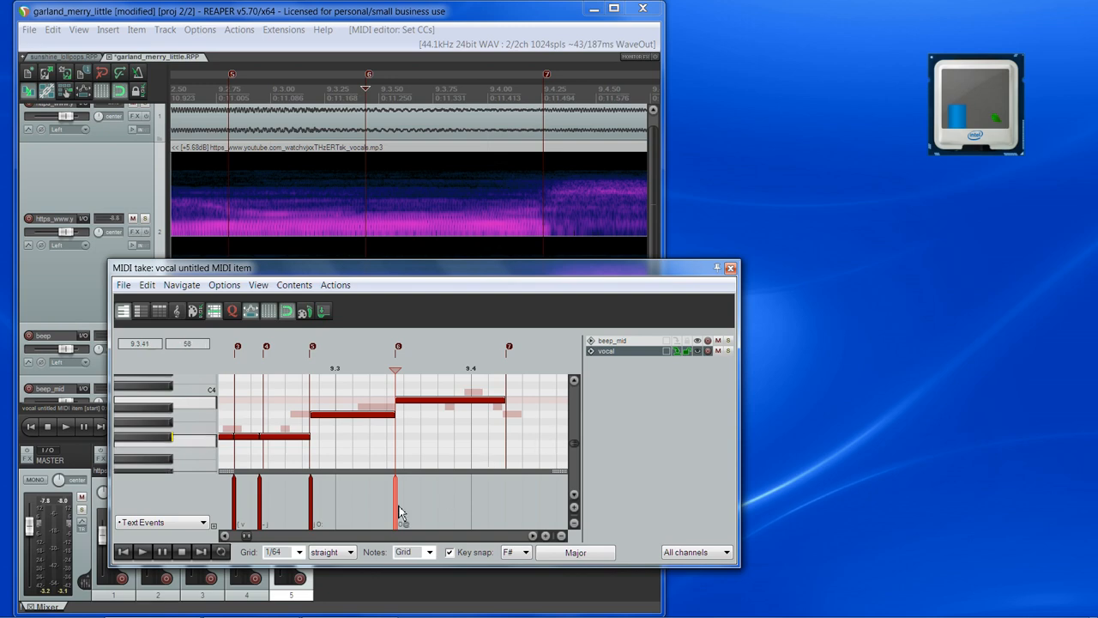
{"action": "scroll", "coordinate": [406, 508], "scroll_direction": "up", "scroll_amount": 1}
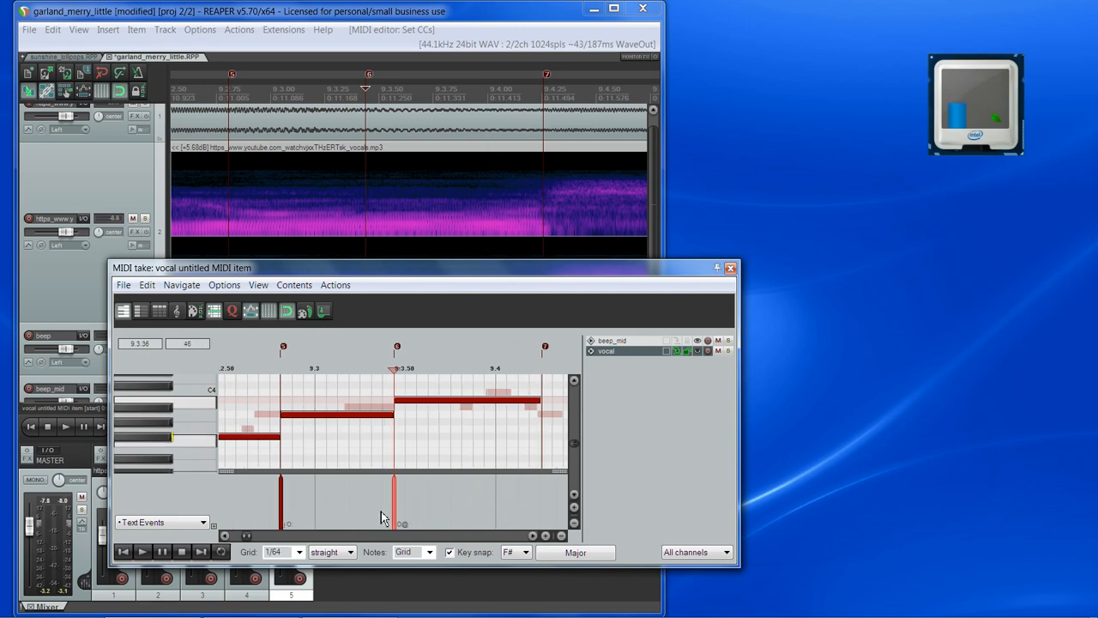
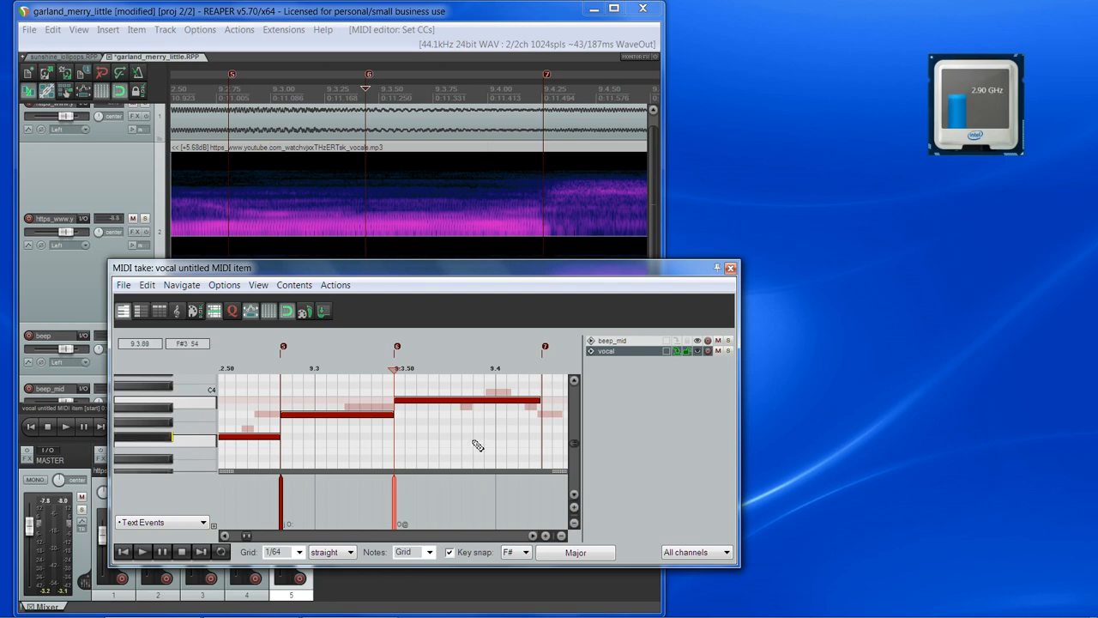
Play the vocal from marker 7 and draw an A#3 note from marker 7 to marker 8
{"action": "scroll", "coordinate": [480, 419], "scroll_direction": "down", "scroll_amount": 1}
{"action": "left_click", "coordinate": [502, 370]}
{"action": "key", "text": "space"}
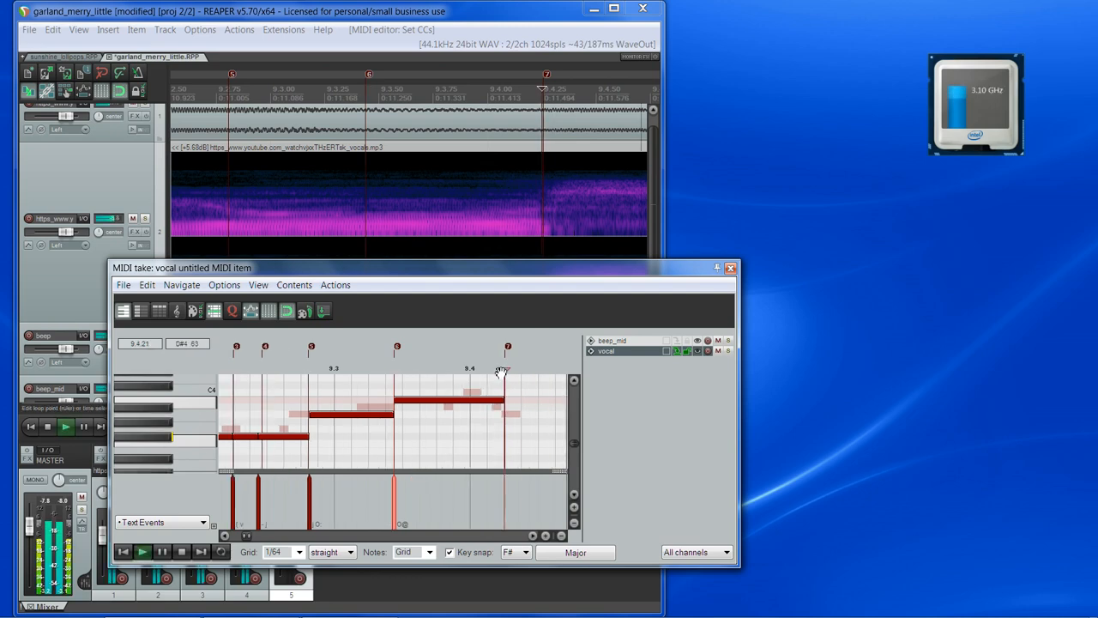
{"action": "scroll", "coordinate": [412, 436], "scroll_direction": "up", "scroll_amount": 1}
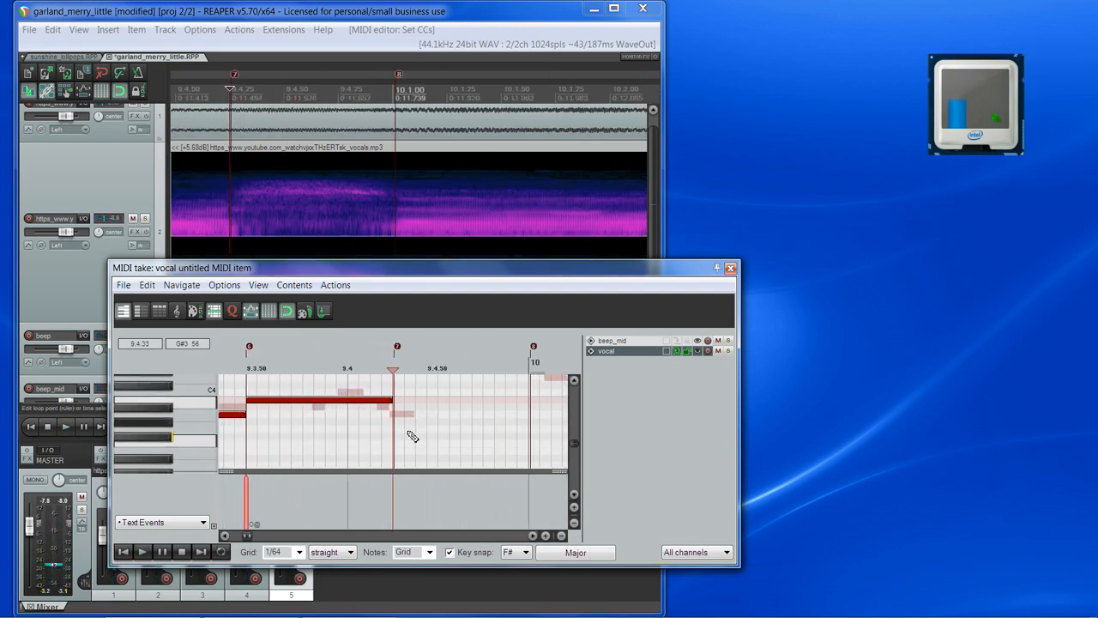
{"action": "key", "text": "space"}
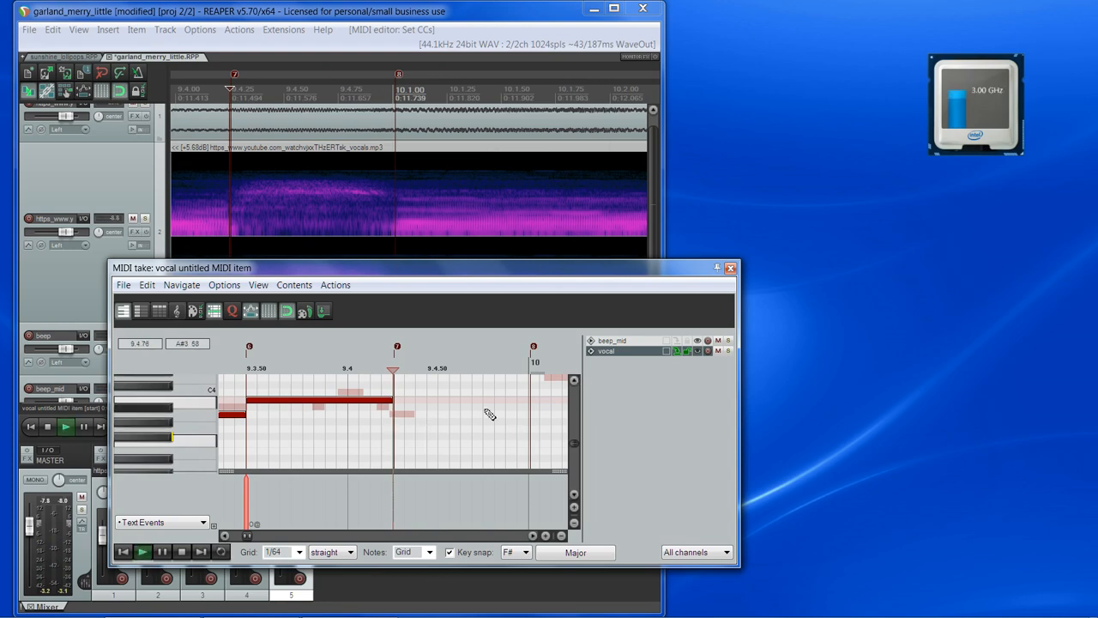
{"action": "left_click_drag", "start_coordinate": [398, 417], "coordinate": [531, 424]}
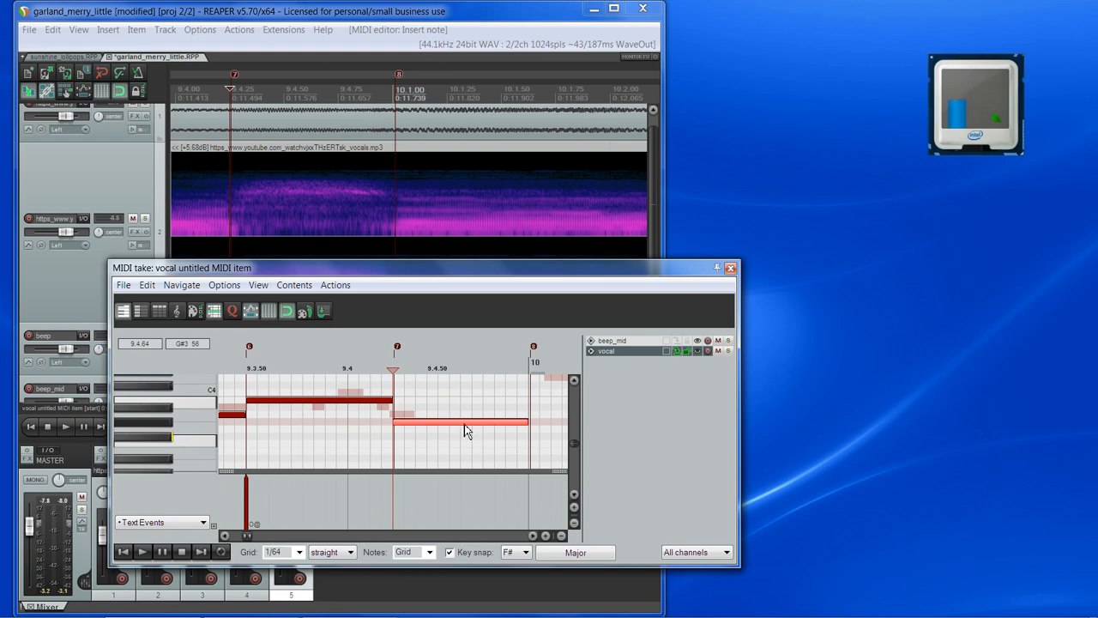
{"action": "left_click_drag", "start_coordinate": [464, 429], "coordinate": [476, 414]}
{"action": "key", "text": "space"}
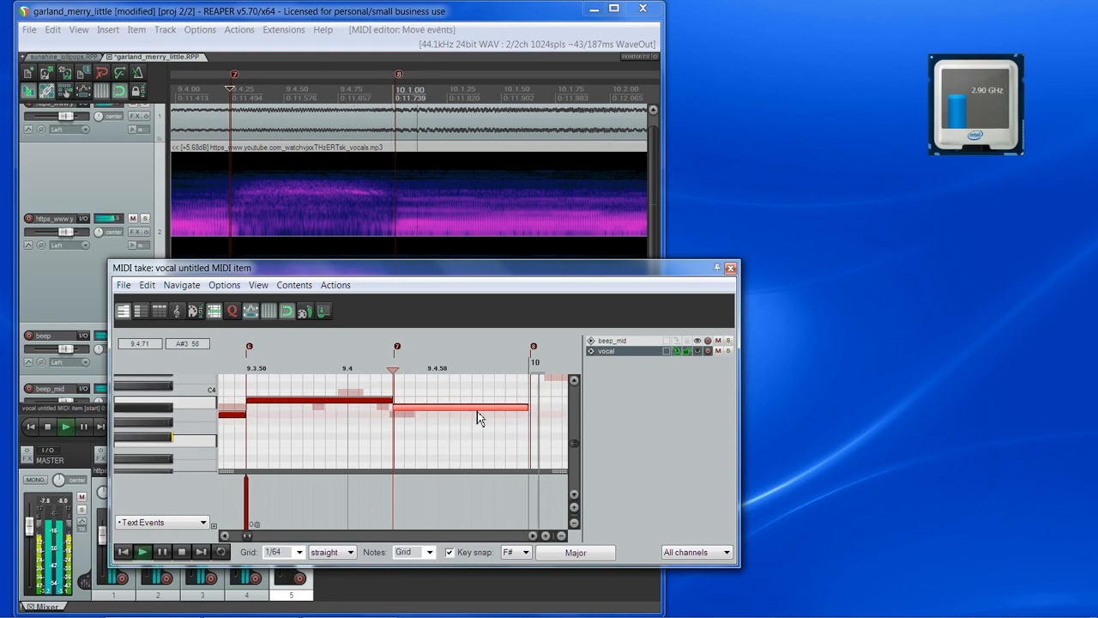
{"action": "key", "text": "space"}
Play the vocal from marker 8 and draw a C#4 note from marker 8 to position 10.2
{"action": "scroll", "coordinate": [446, 423], "scroll_direction": "down", "scroll_amount": 2}
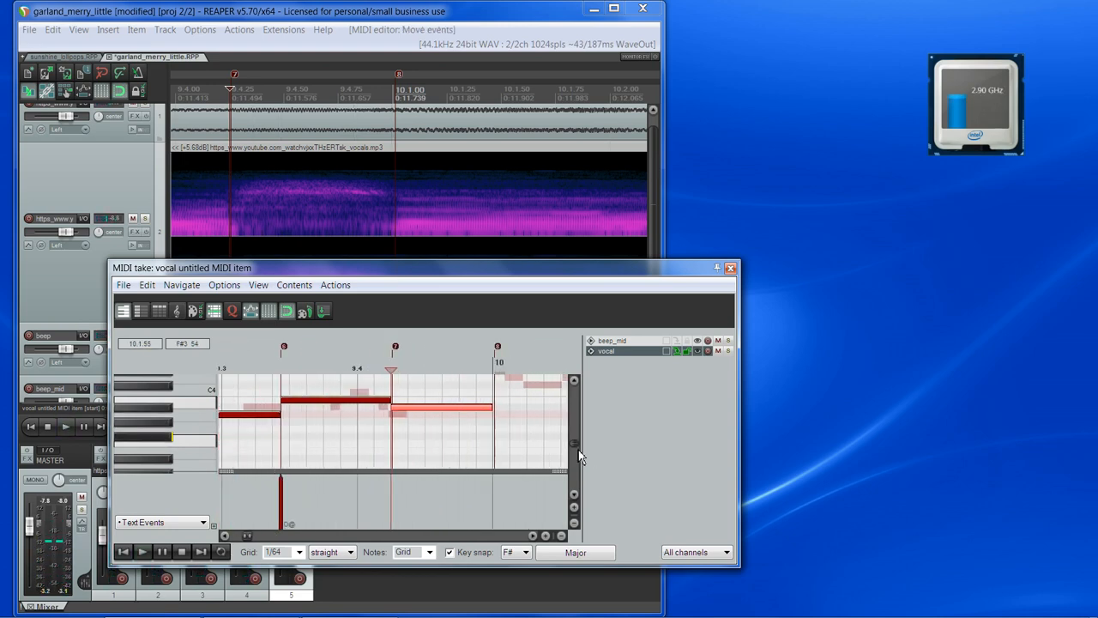
{"action": "scroll", "coordinate": [578, 448], "scroll_direction": "up", "scroll_amount": 3}
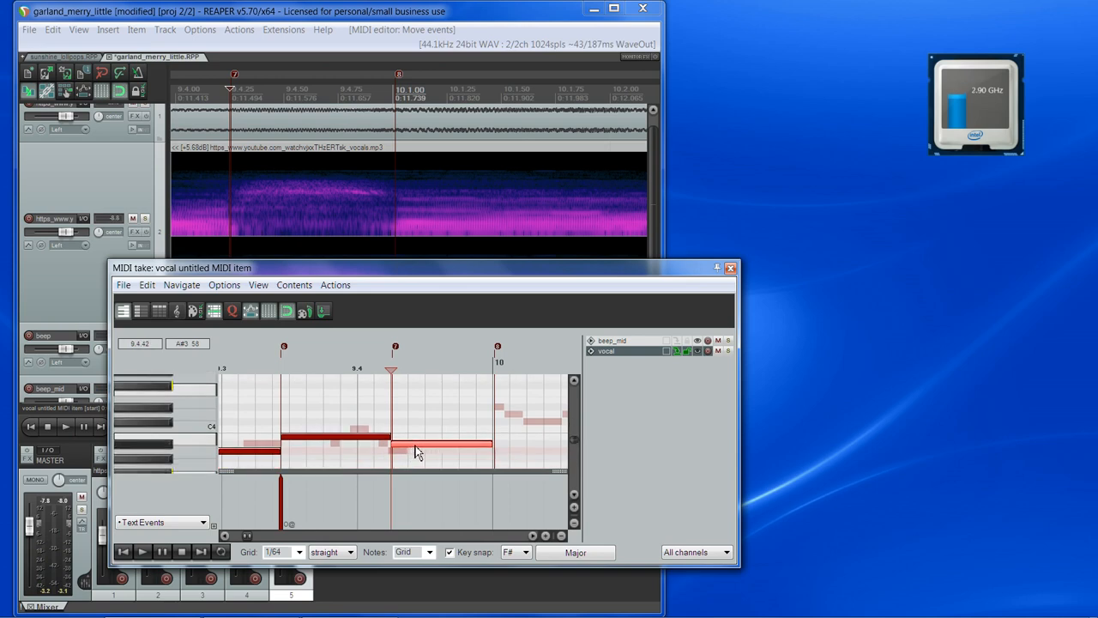
{"action": "key", "text": "space"}
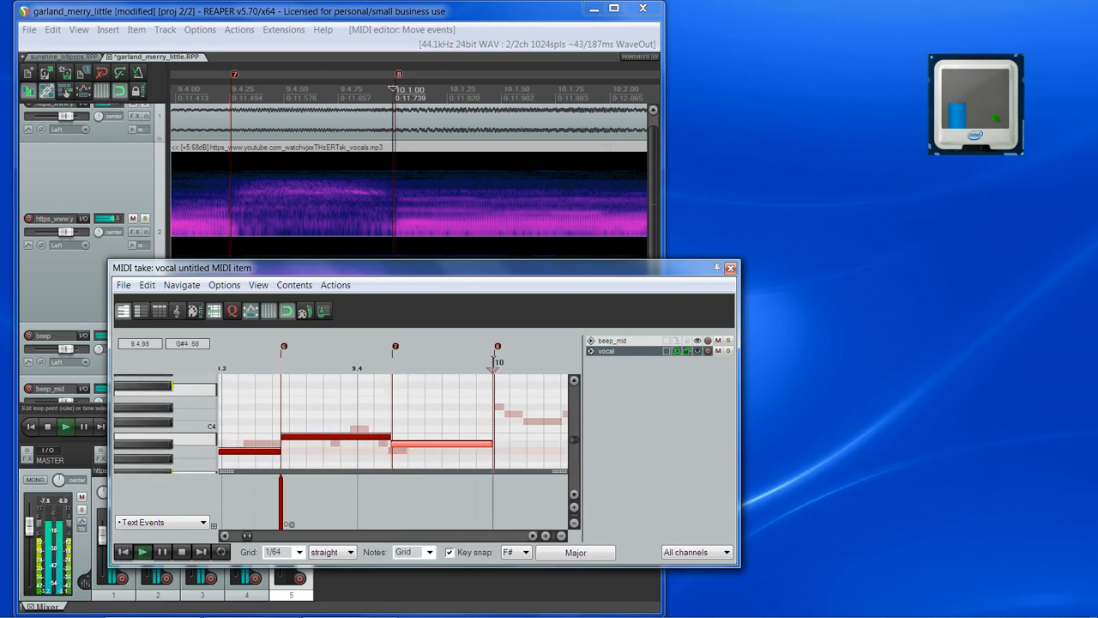
{"action": "scroll", "coordinate": [542, 433], "scroll_direction": "down", "scroll_amount": 2}
{"action": "scroll", "coordinate": [543, 433], "scroll_direction": "up", "scroll_amount": 3}
{"action": "key", "text": "space"}
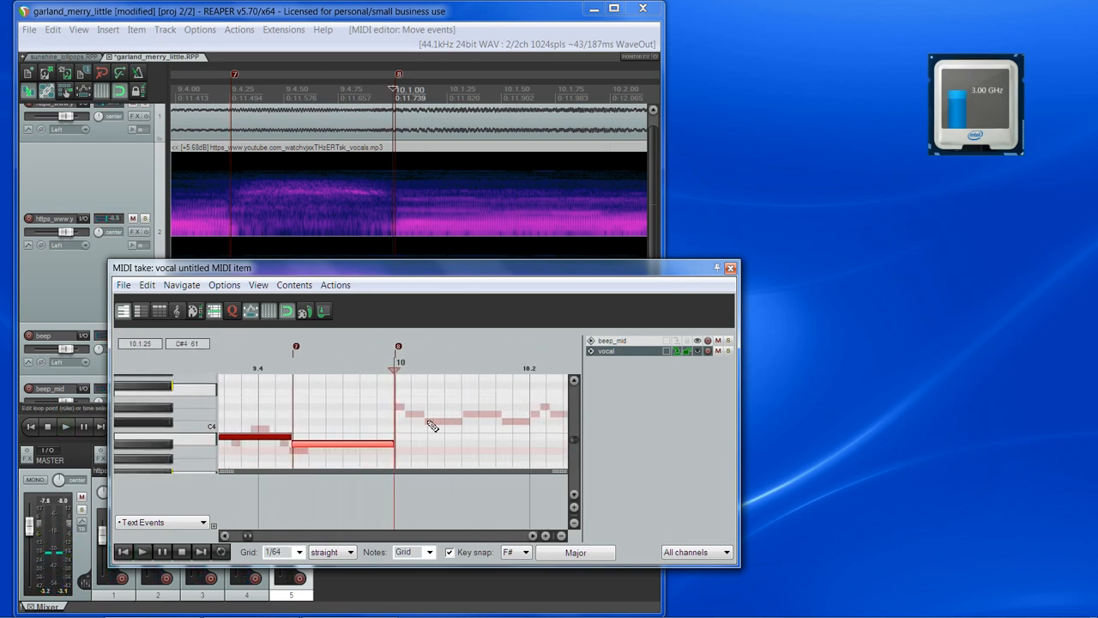
{"action": "key", "text": "space"}
{"action": "key", "text": "space"}
{"action": "mouse_move", "coordinate": [400, 422]}
{"action": "left_mouse_down"}
{"action": "mouse_move", "coordinate": [527, 417]}
{"action": "mouse_move", "coordinate": [532, 432]}
{"action": "left_mouse_up"}
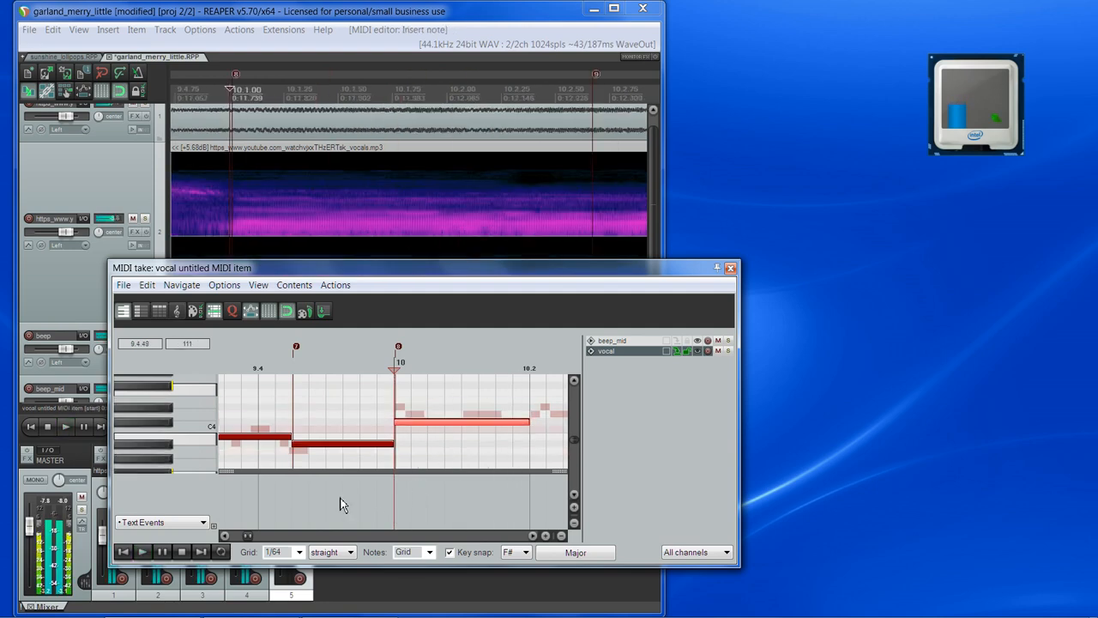
Add the lyric event "@r s" at marker 7
{"action": "left_click", "coordinate": [293, 367]}
{"action": "scroll", "coordinate": [400, 502], "scroll_direction": "down", "scroll_amount": 2}
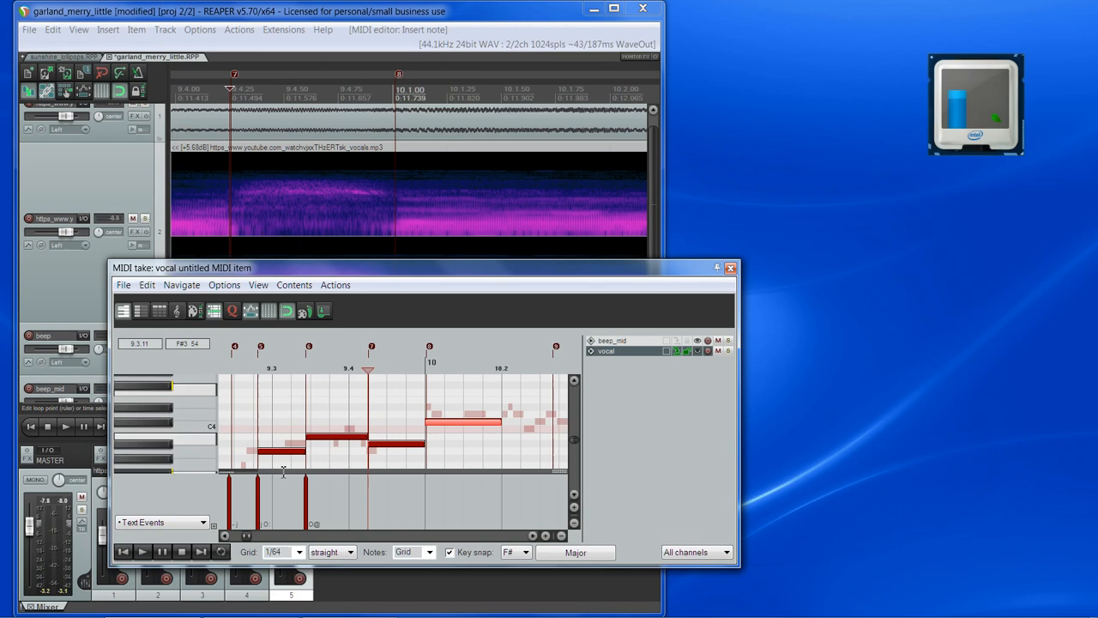
{"action": "double_click", "coordinate": [387, 508]}
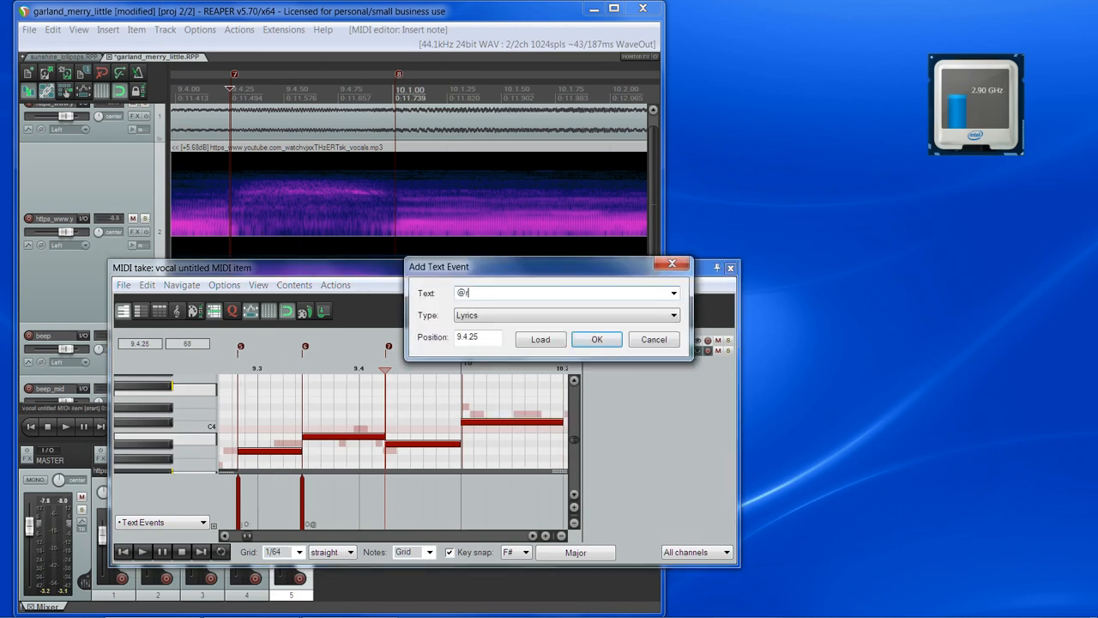
{"action": "key", "text": "Return"}
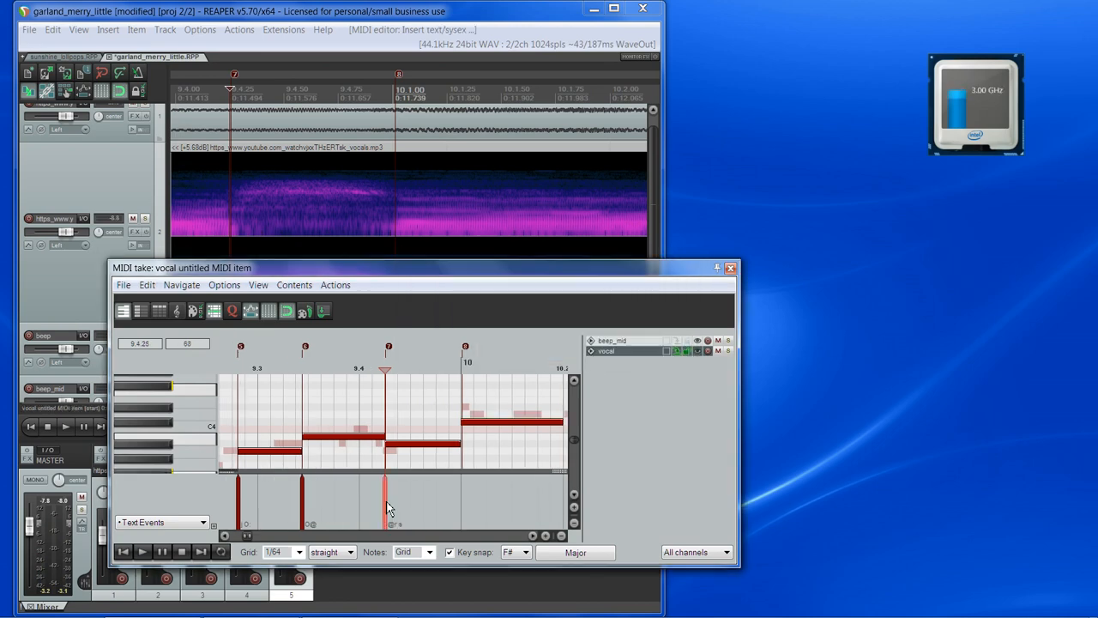
Play the vocal around marker 8 and add the lyric event "s e" at position 9.4.94, just before the marker
{"action": "left_click", "coordinate": [457, 368]}
{"action": "key", "text": "space"}
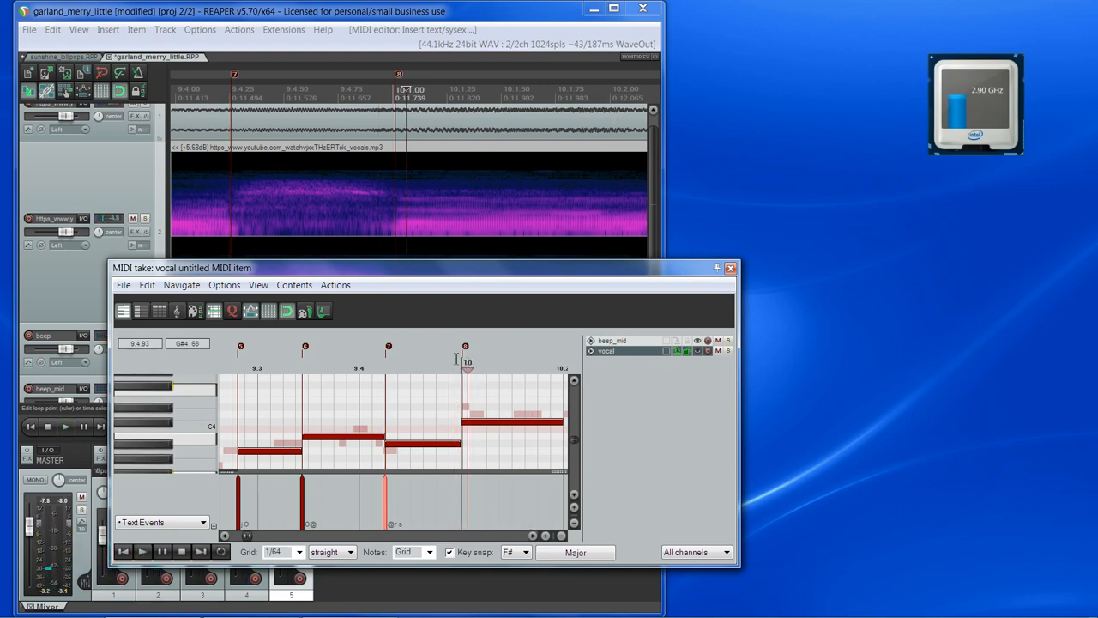
{"action": "left_click", "coordinate": [457, 359]}
{"action": "left_click", "coordinate": [464, 359]}
{"action": "scroll", "coordinate": [478, 450], "scroll_direction": "up", "scroll_amount": 3}
{"action": "key", "text": "space"}
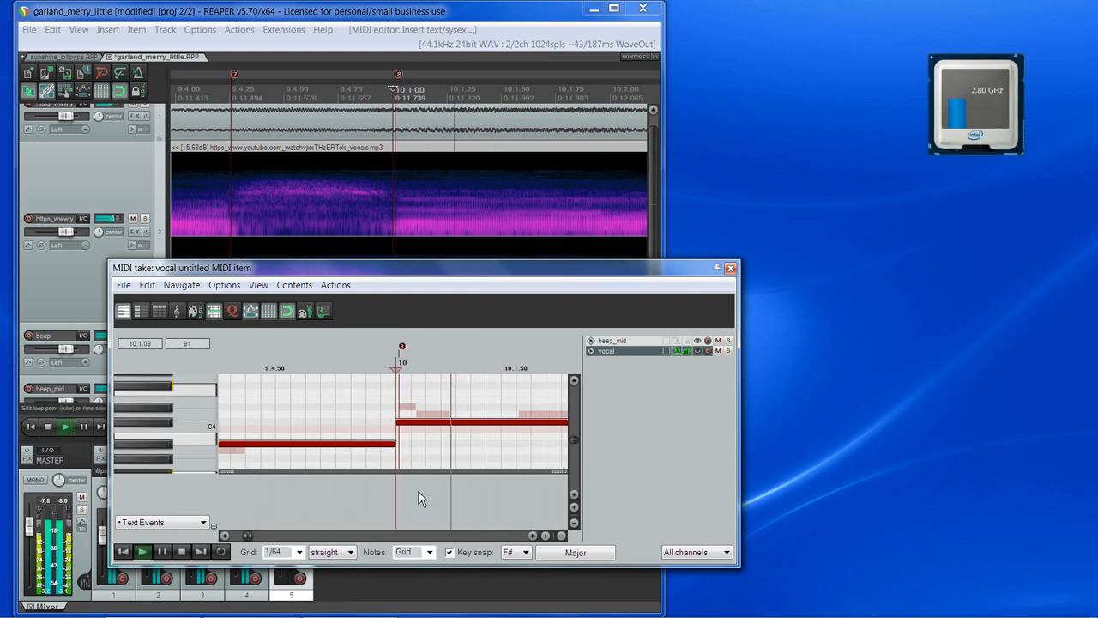
{"action": "double_click", "coordinate": [397, 496]}
{"action": "type", "text": "s"}
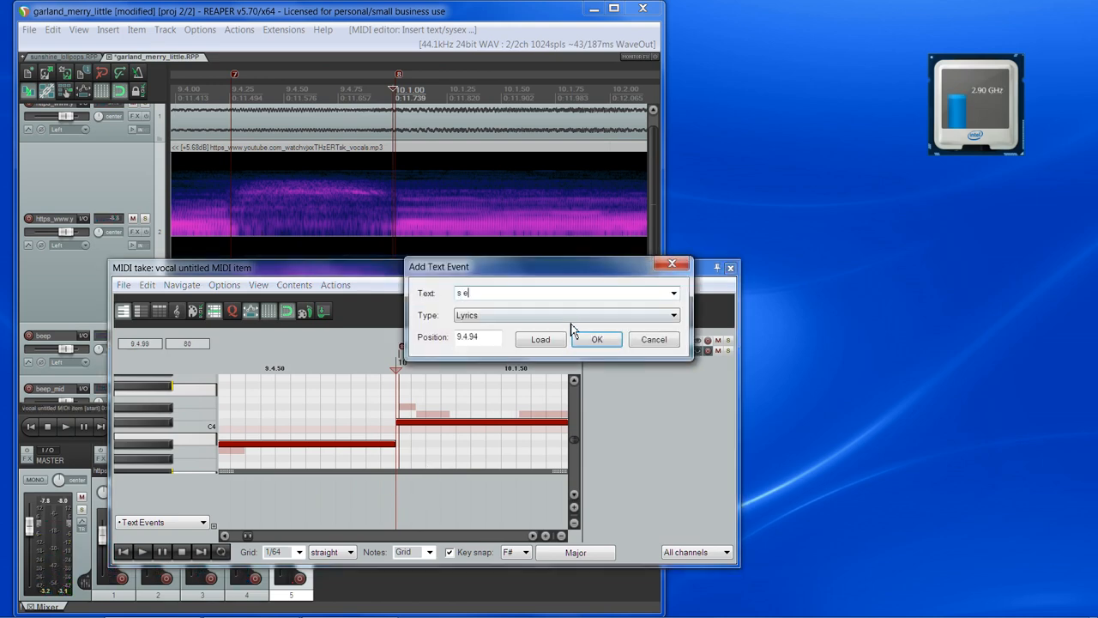
{"action": "type", "text": " e"}
{"action": "left_click", "coordinate": [596, 340]}
Play the vocal from markers 8 and 9, and draw a C#4 note from about marker 9 to position 10.3
{"action": "key", "text": "space"}
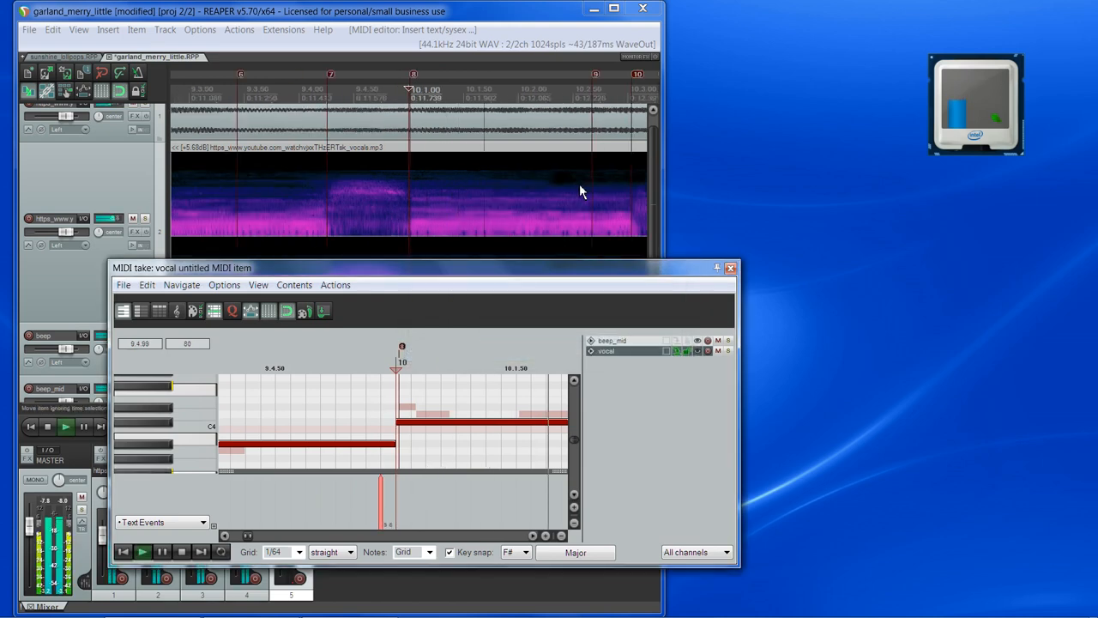
{"action": "key", "text": "space"}
{"action": "left_click", "coordinate": [592, 91]}
{"action": "key", "text": "space"}
{"action": "key", "text": "space"}
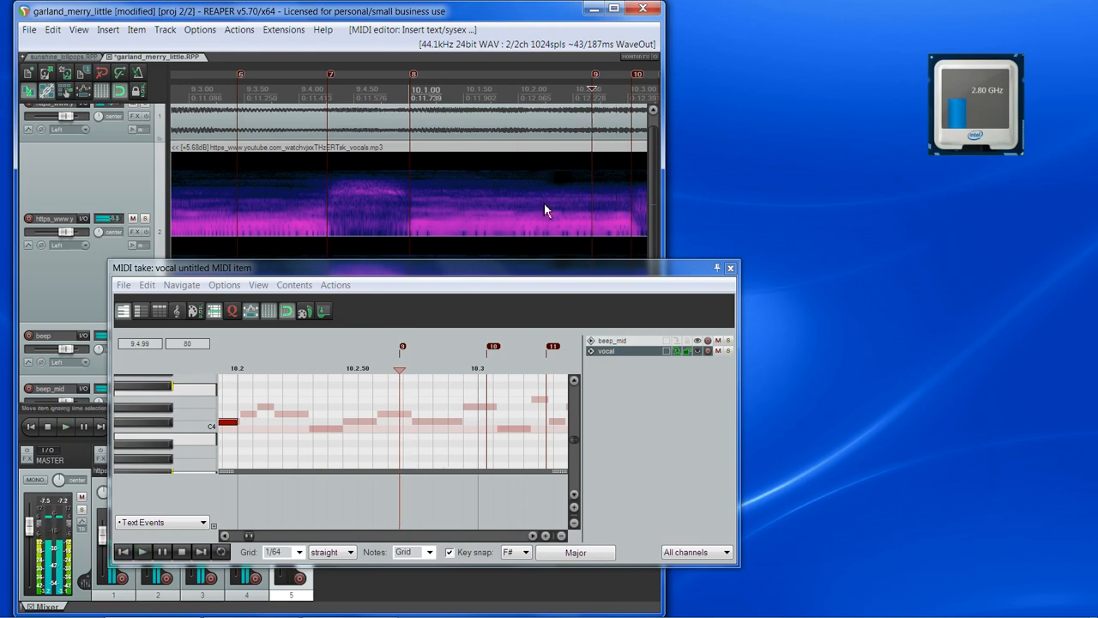
{"action": "scroll", "coordinate": [447, 466], "scroll_direction": "up", "scroll_amount": 1}
{"action": "left_click", "coordinate": [401, 408]}
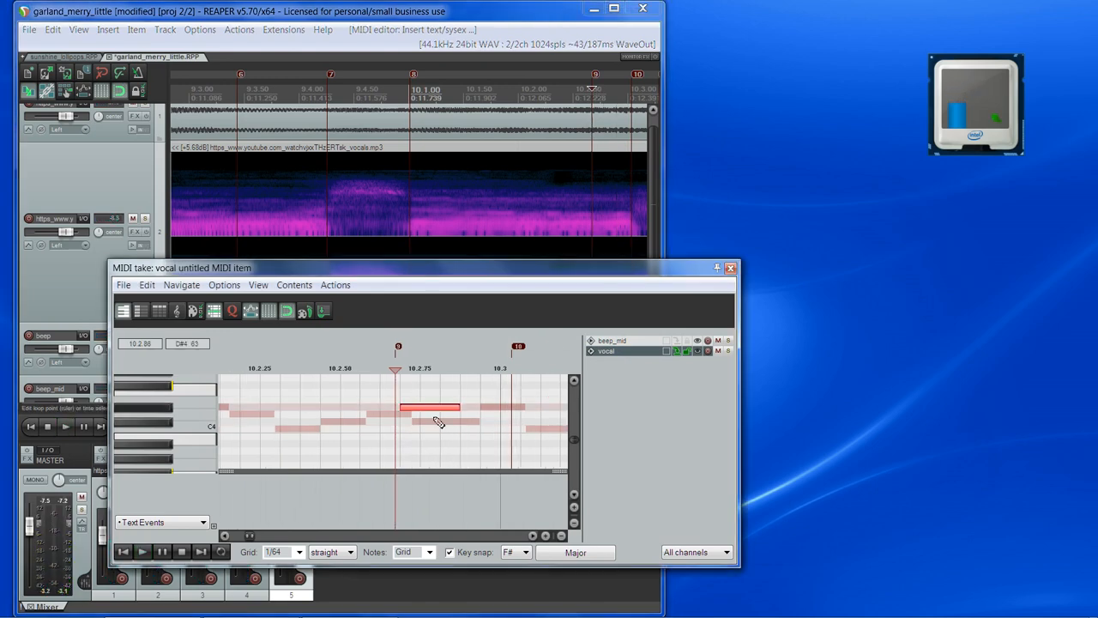
{"action": "left_click_drag", "start_coordinate": [519, 412], "coordinate": [508, 429]}
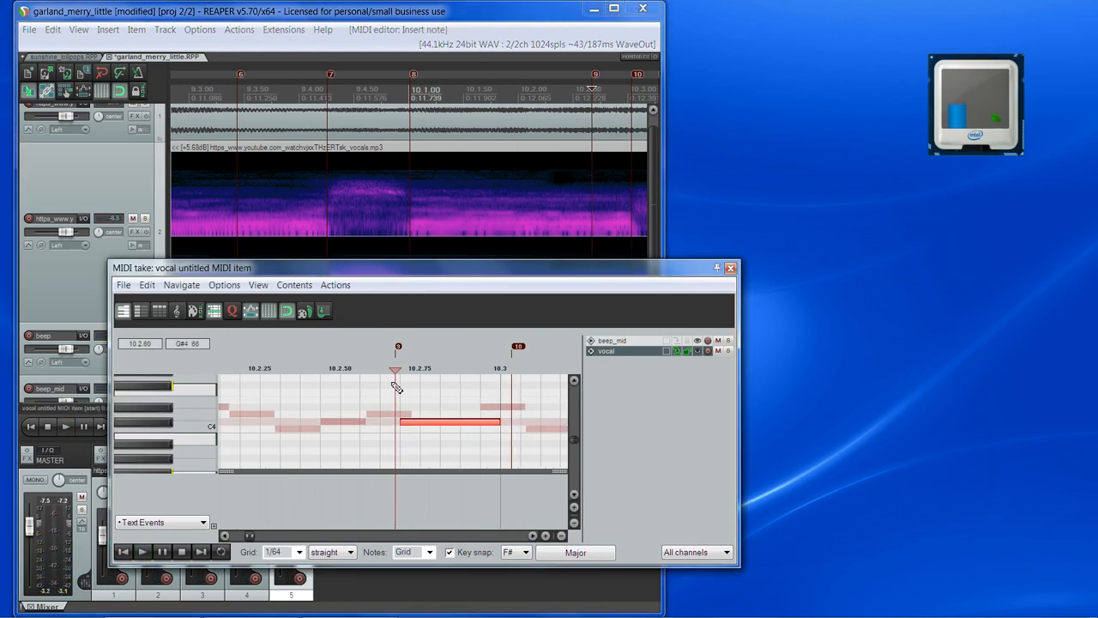
Extend the C#4 note that starts at marker 8 to marker 9 and add the lyric event "e l" at position 10.2.63
{"action": "scroll", "coordinate": [390, 386], "scroll_direction": "down", "scroll_amount": 2}
{"action": "left_click_drag", "start_coordinate": [270, 422], "coordinate": [396, 422]}
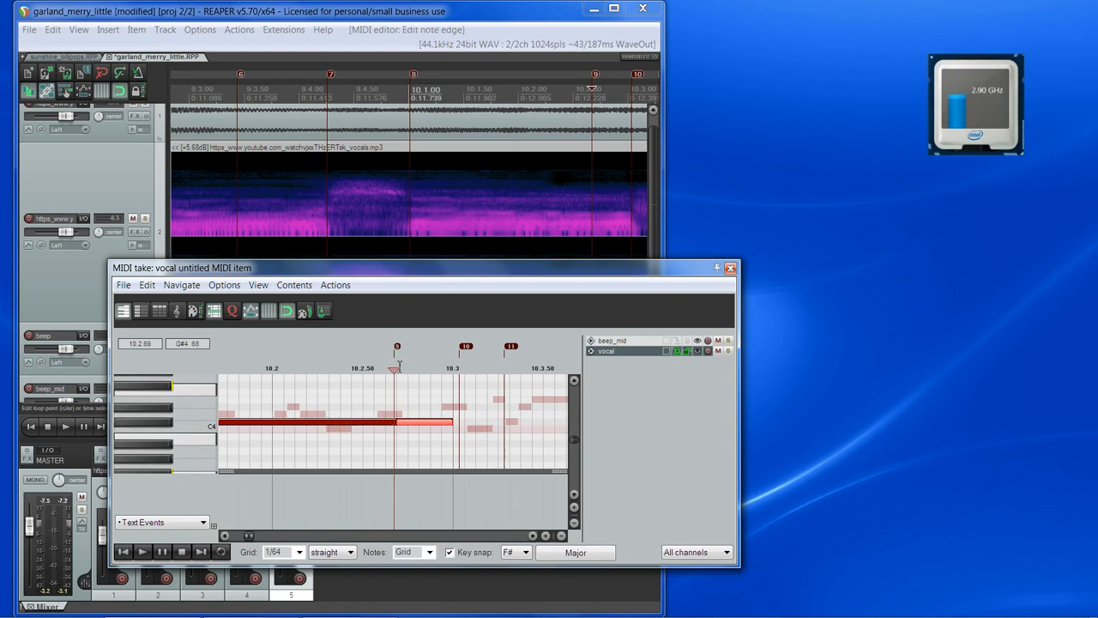
{"action": "double_click", "coordinate": [398, 498]}
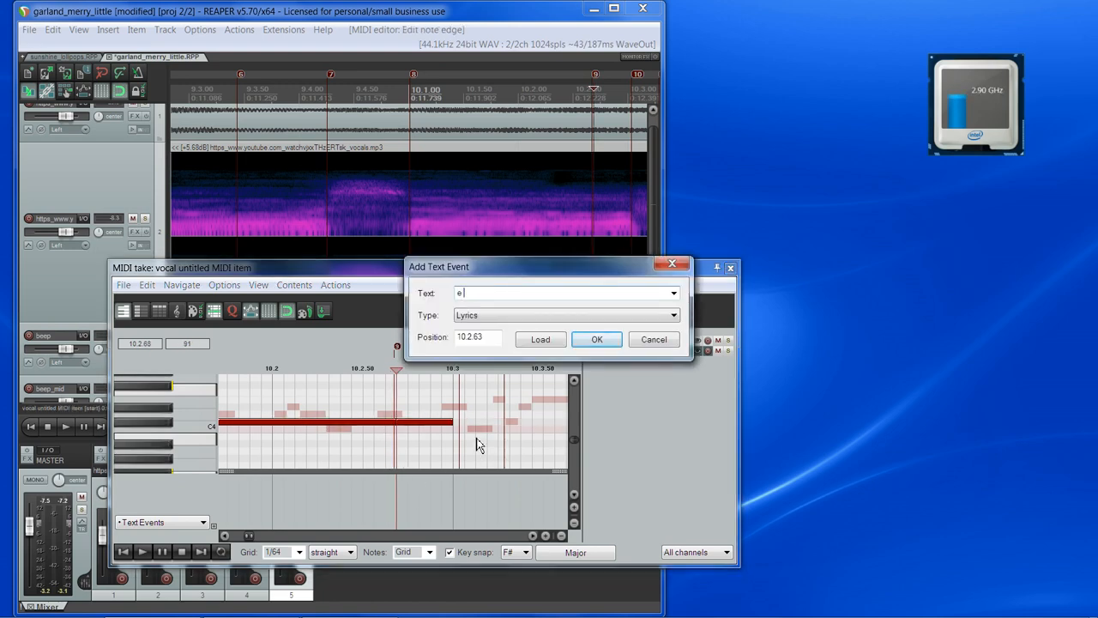
{"action": "key", "text": "Return"}
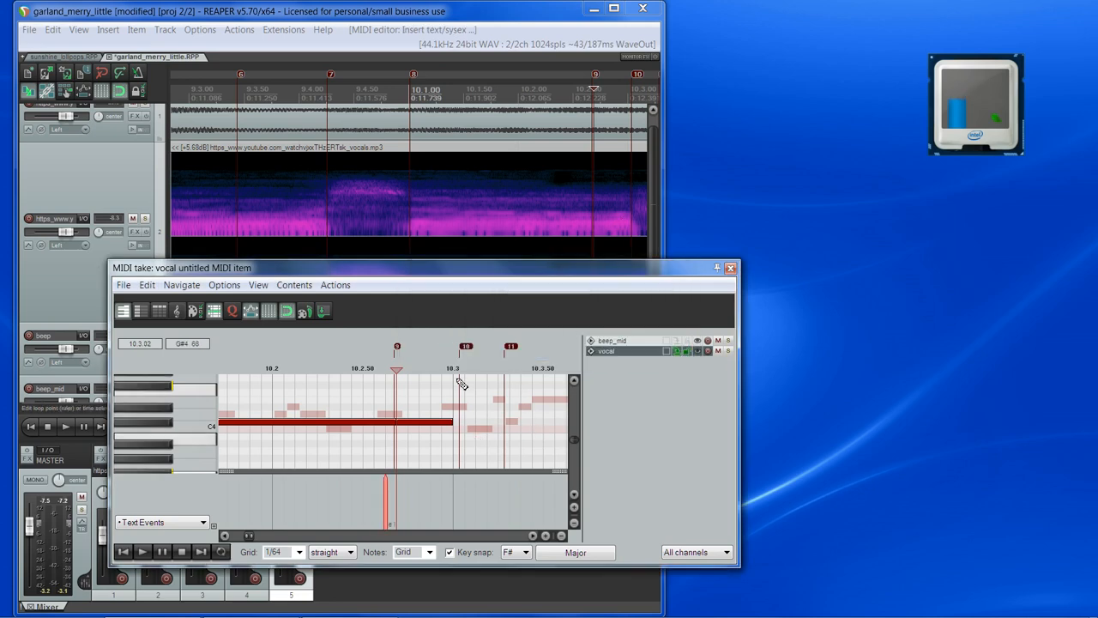
Place the edit cursor at position 10.3, just before marker 10
{"action": "scroll", "coordinate": [473, 400], "scroll_direction": "up", "scroll_amount": 3}
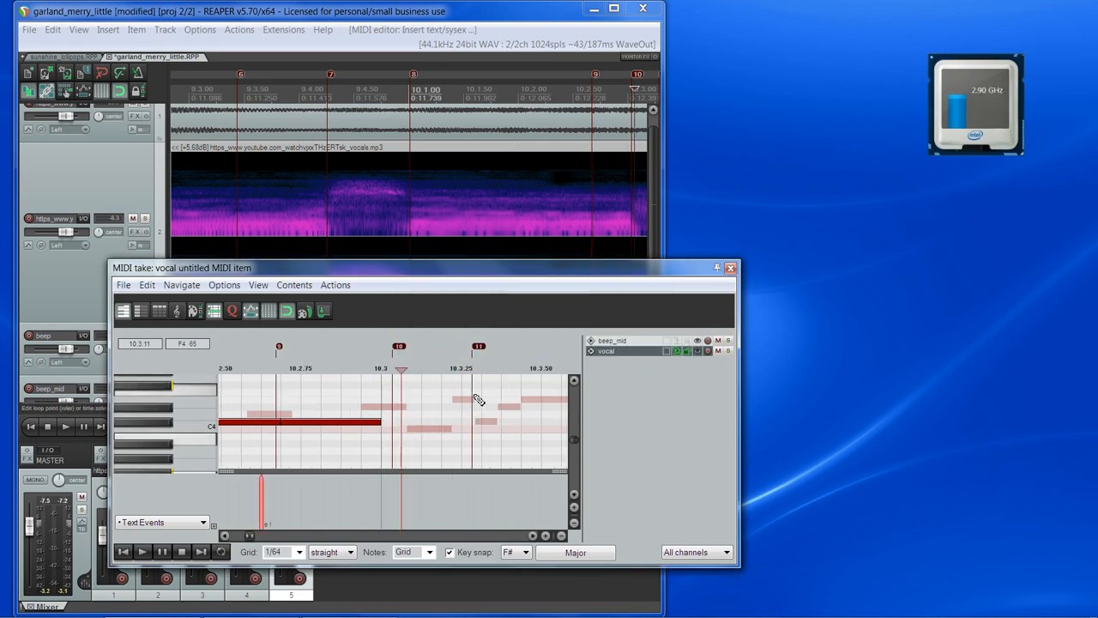
{"action": "left_click", "coordinate": [362, 368]}
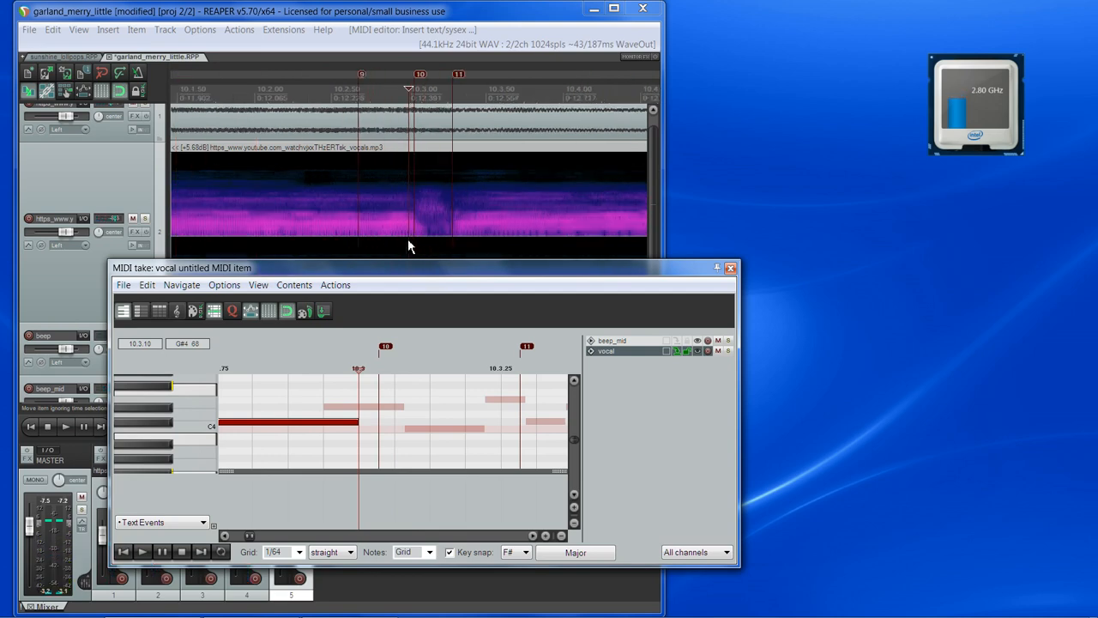
Audition the vocal around marker 10 and draw a C#4 note from 10.3 to 10.3.25 in the vocal take
{"action": "key", "text": "space"}
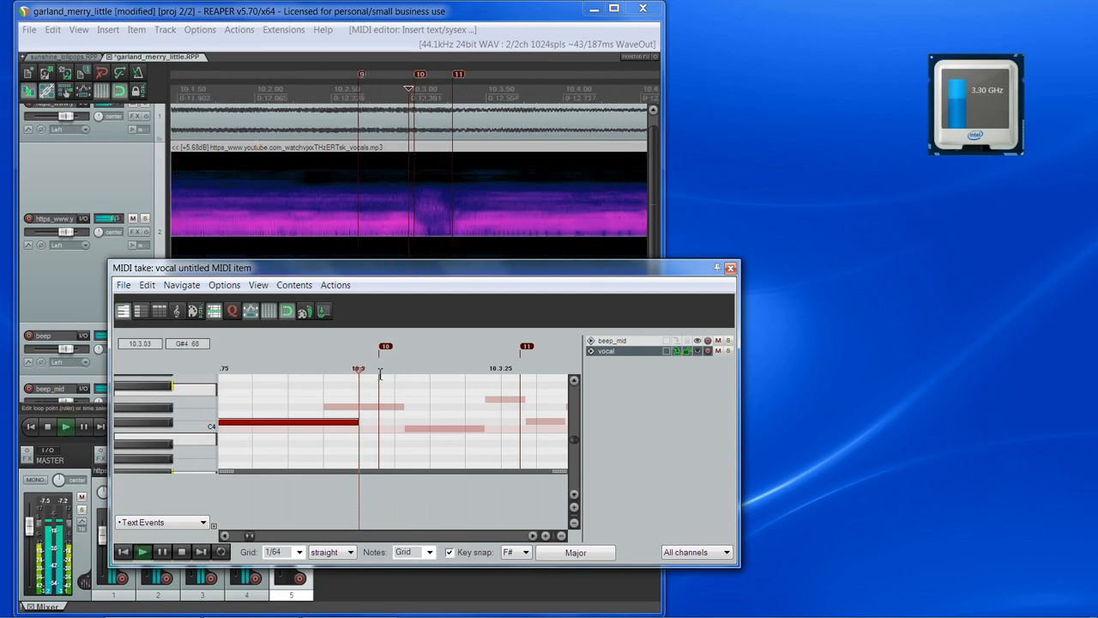
{"action": "scroll", "coordinate": [380, 374], "scroll_direction": "down", "scroll_amount": 3}
{"action": "left_click", "coordinate": [380, 369]}
{"action": "key", "text": "space"}
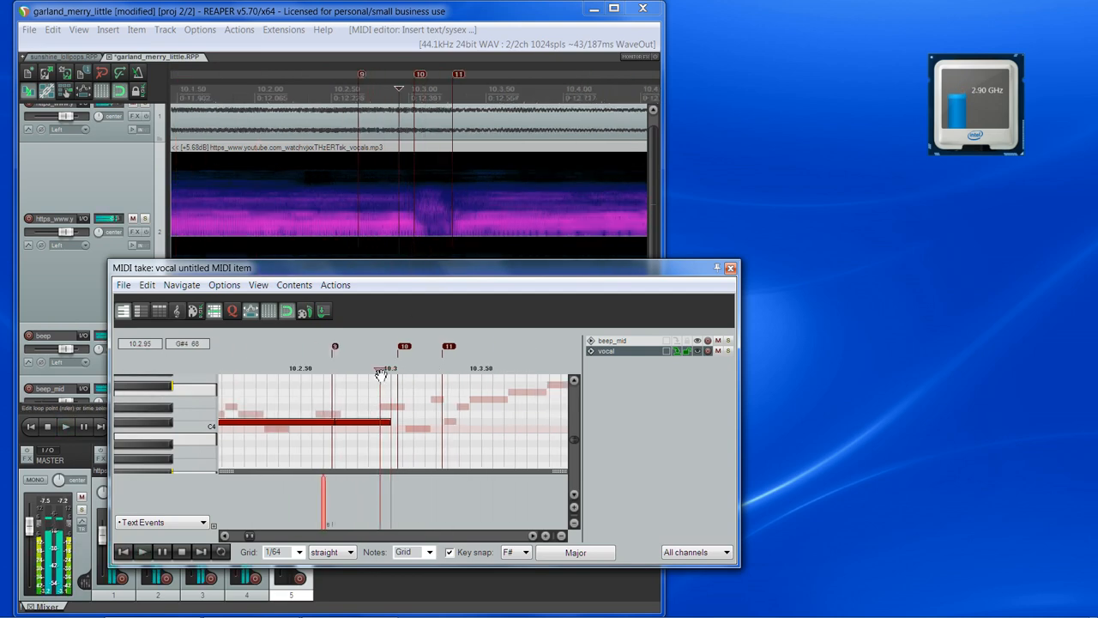
{"action": "scroll", "coordinate": [420, 444], "scroll_direction": "up", "scroll_amount": 3}
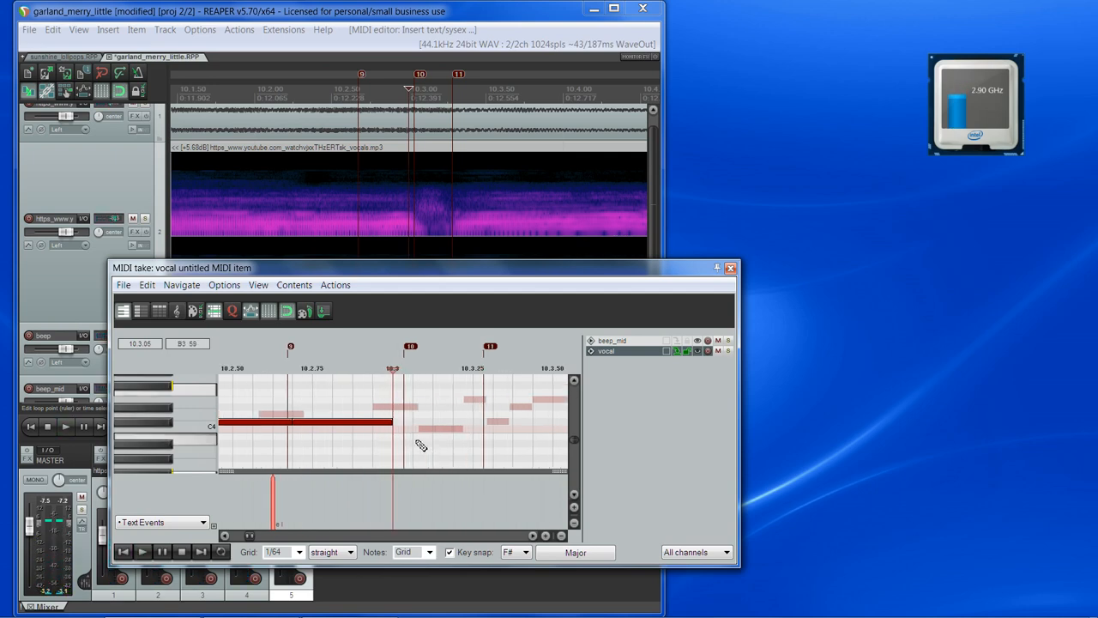
{"action": "mouse_move", "coordinate": [396, 422]}
{"action": "left_mouse_down"}
{"action": "mouse_move", "coordinate": [473, 437]}
{"action": "mouse_move", "coordinate": [474, 424]}
{"action": "left_mouse_up"}
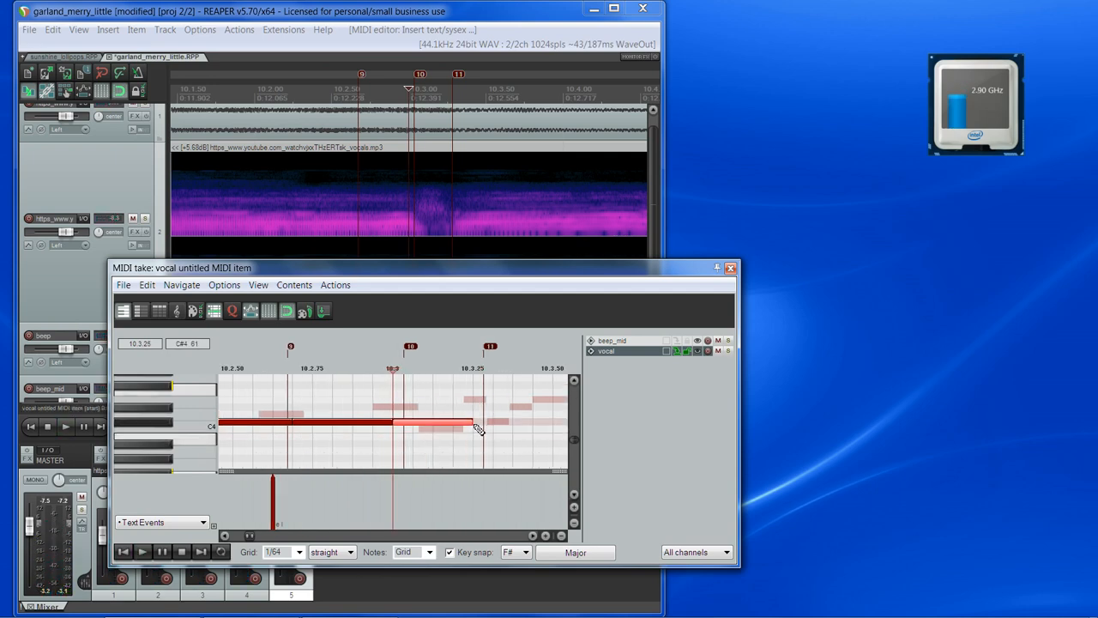
Add a Lyrics text event "I f" at the start of the new C#4 note
{"action": "double_click", "coordinate": [391, 488]}
{"action": "type", "text": "If"}
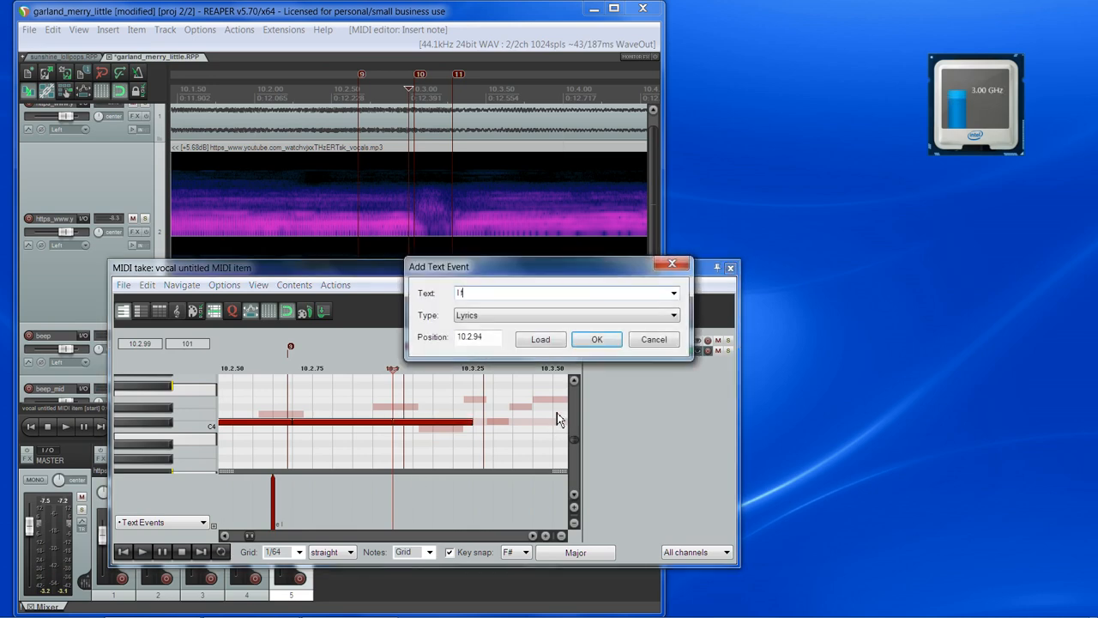
{"action": "left_click", "coordinate": [598, 344]}
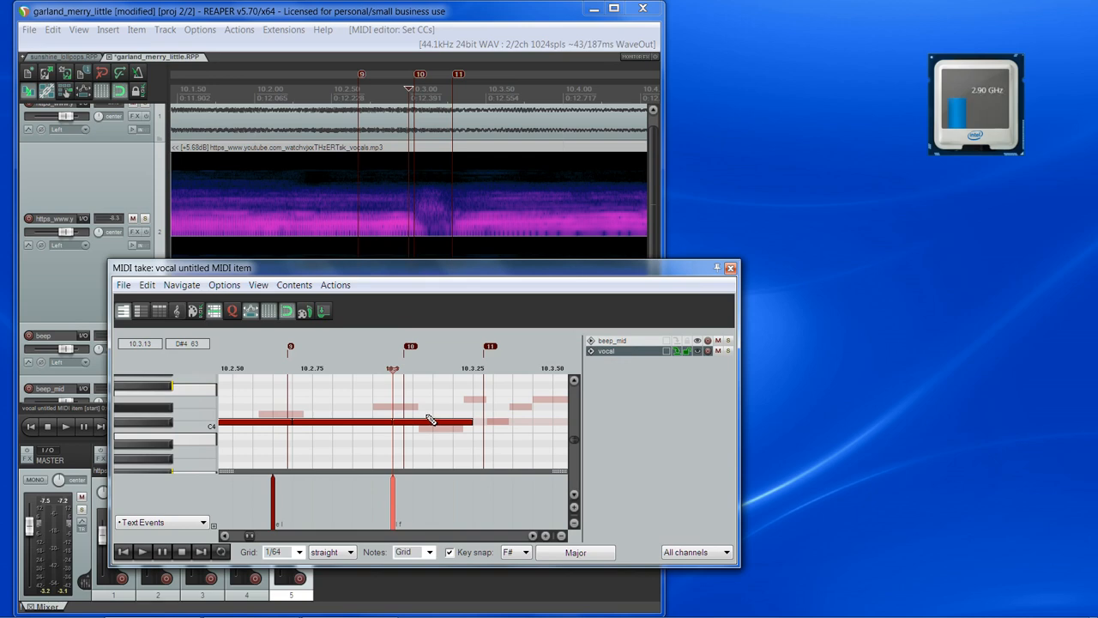
Audition the vocal near marker 11 and draw a long F#4 note from 10.3.25 to about 11.2.06
{"action": "left_click", "coordinate": [478, 368]}
{"action": "key", "text": "space"}
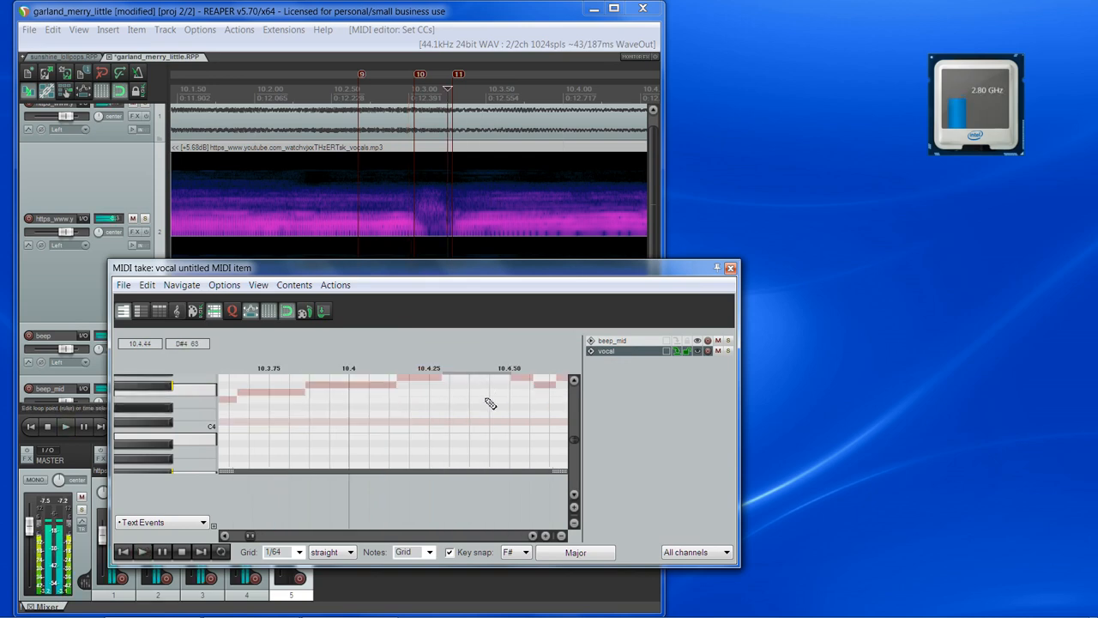
{"action": "key", "text": "space"}
{"action": "scroll", "coordinate": [480, 413], "scroll_direction": "down", "scroll_amount": 3}
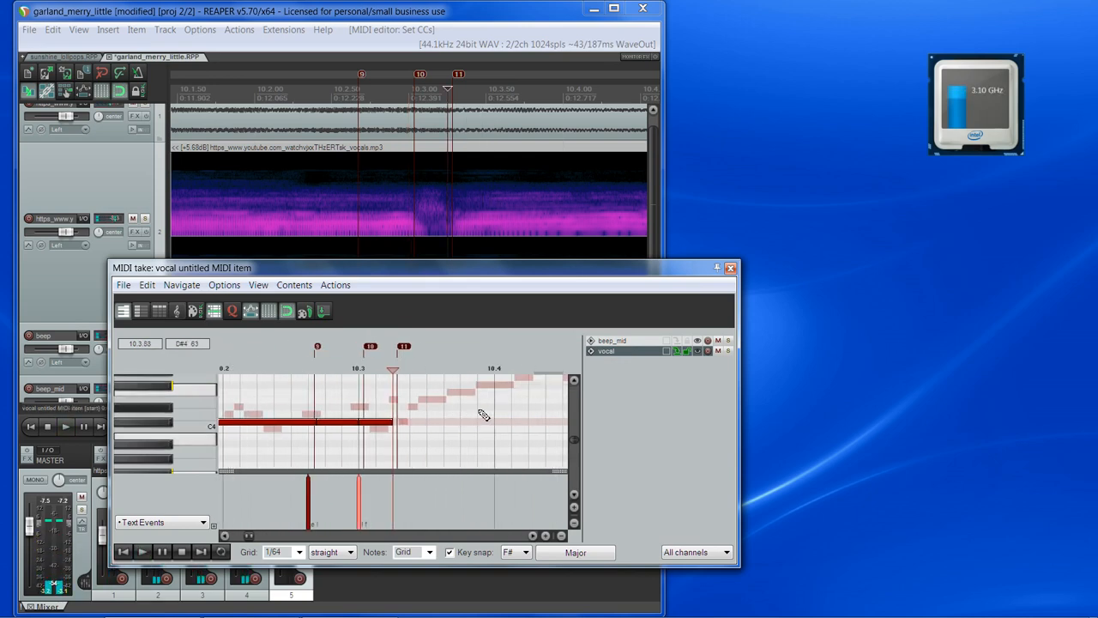
{"action": "scroll", "coordinate": [575, 442], "scroll_direction": "up", "scroll_amount": 1}
{"action": "scroll", "coordinate": [510, 420], "scroll_direction": "down", "scroll_amount": 4}
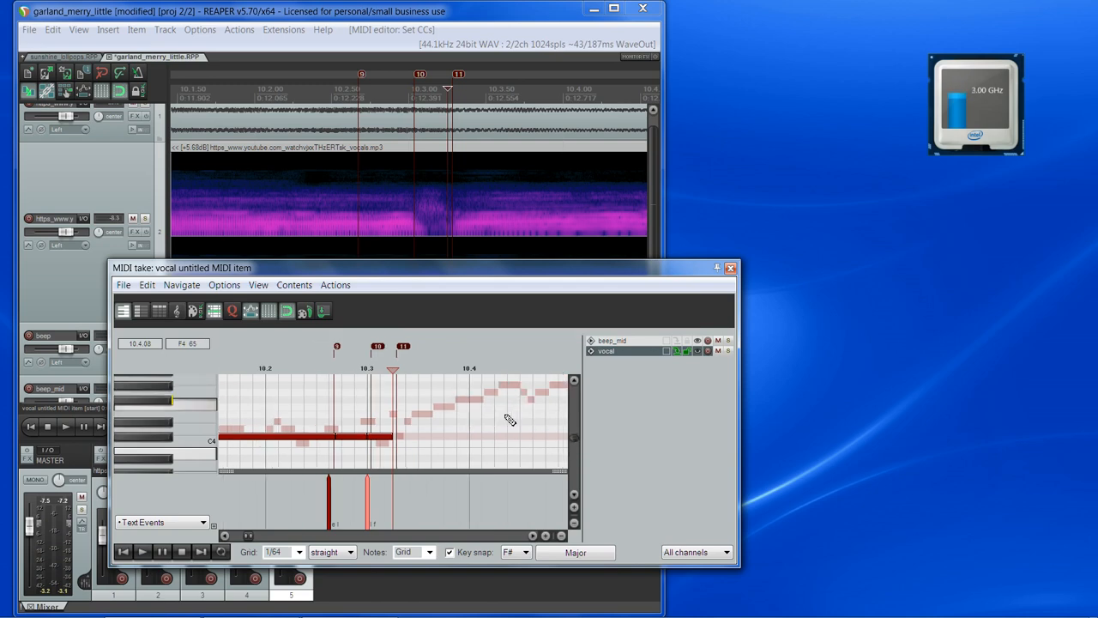
{"action": "scroll", "coordinate": [505, 415], "scroll_direction": "up", "scroll_amount": 1}
{"action": "left_click_drag", "start_coordinate": [574, 439], "coordinate": [575, 437]}
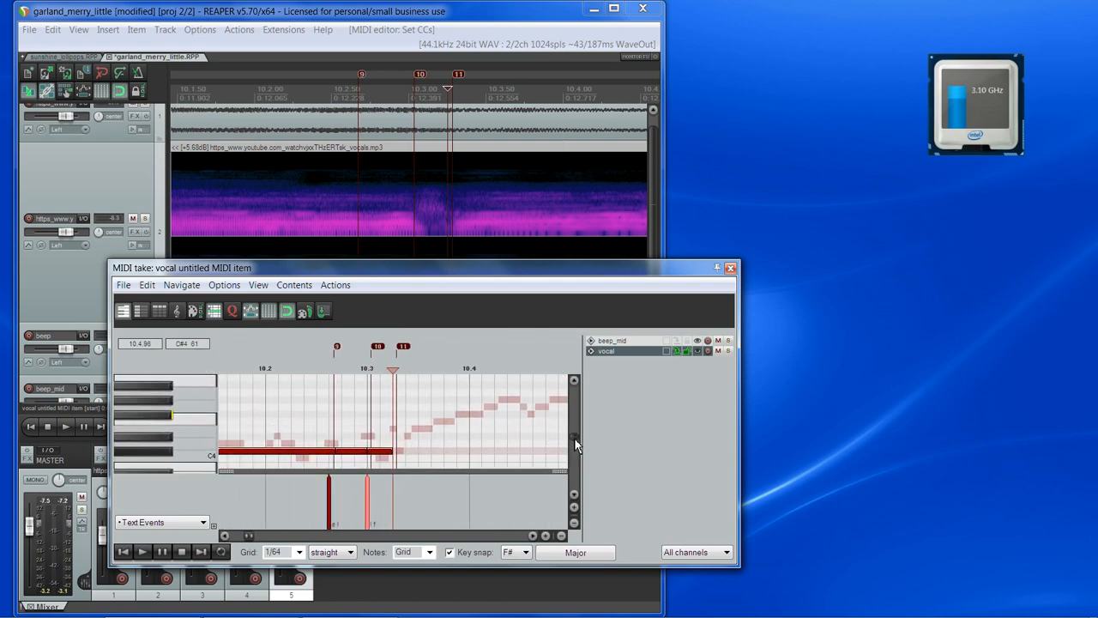
{"action": "left_click", "coordinate": [532, 536]}
{"action": "left_click", "coordinate": [533, 535]}
{"action": "left_click", "coordinate": [533, 535]}
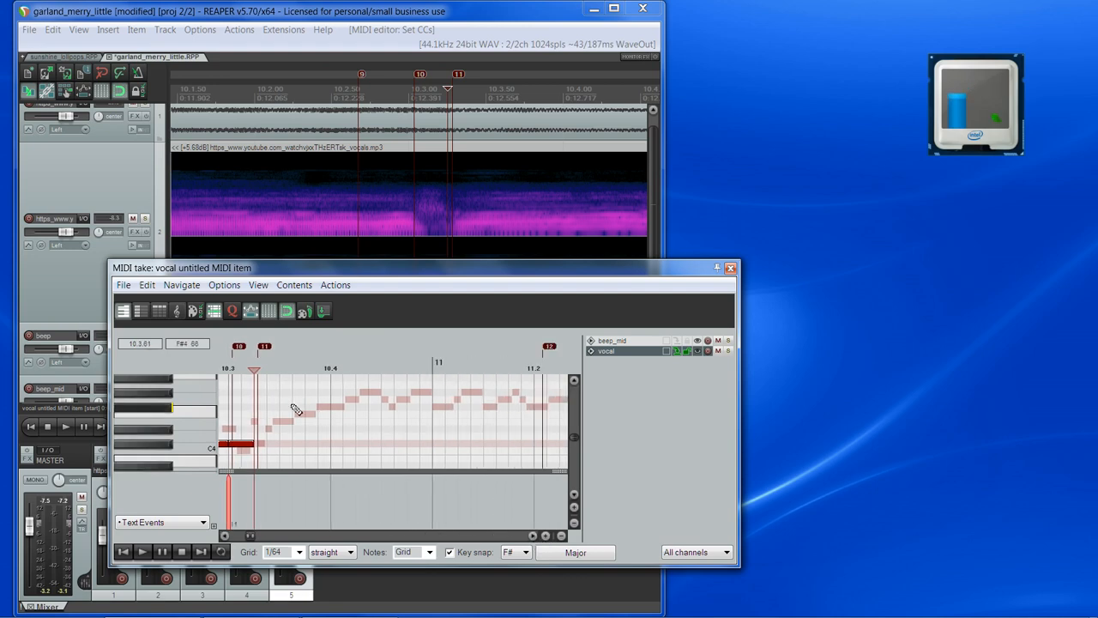
{"action": "left_click_drag", "start_coordinate": [260, 409], "coordinate": [515, 415]}
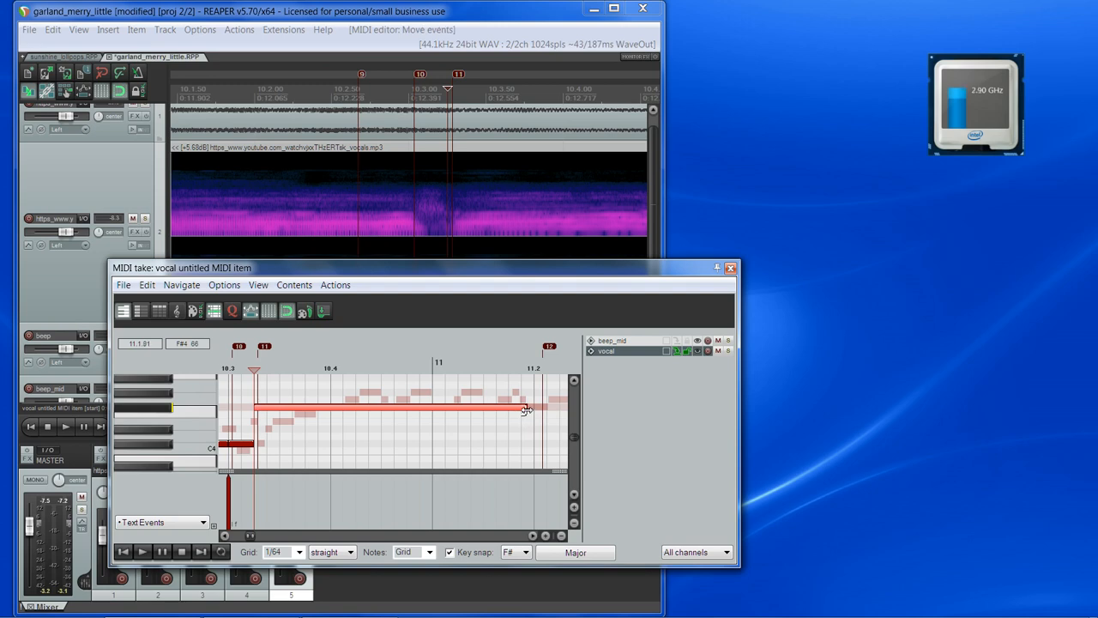
{"action": "scroll", "coordinate": [542, 435], "scroll_direction": "up", "scroll_amount": 6}
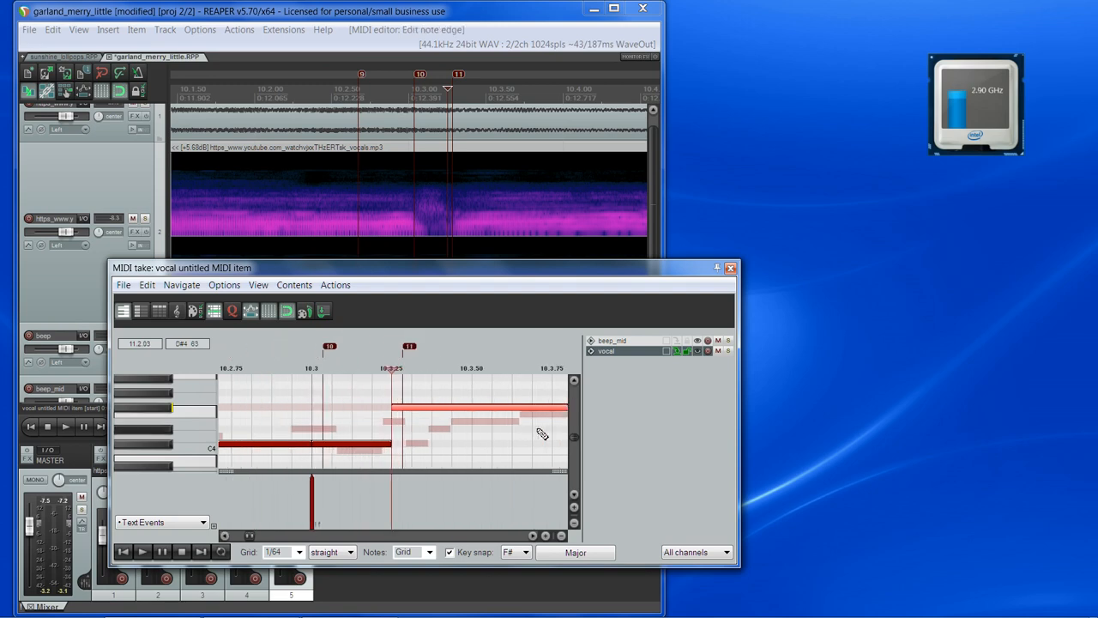
Play back the long F#4 note and add a Lyrics text event "f V" at its start, 10.3.25
{"action": "key", "text": "space"}
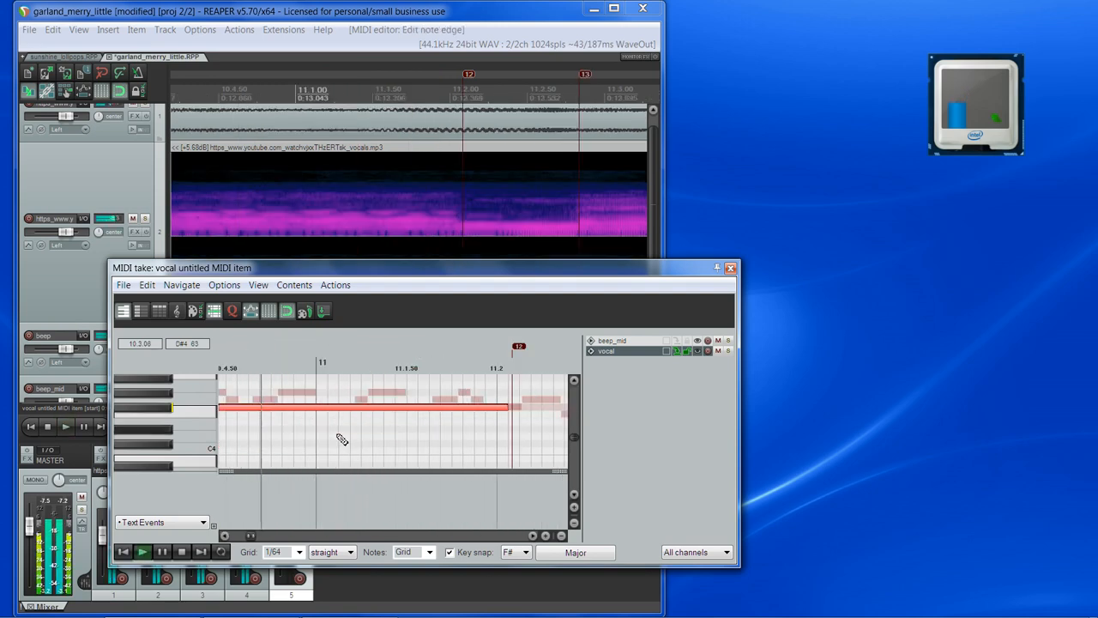
{"action": "key", "text": "space"}
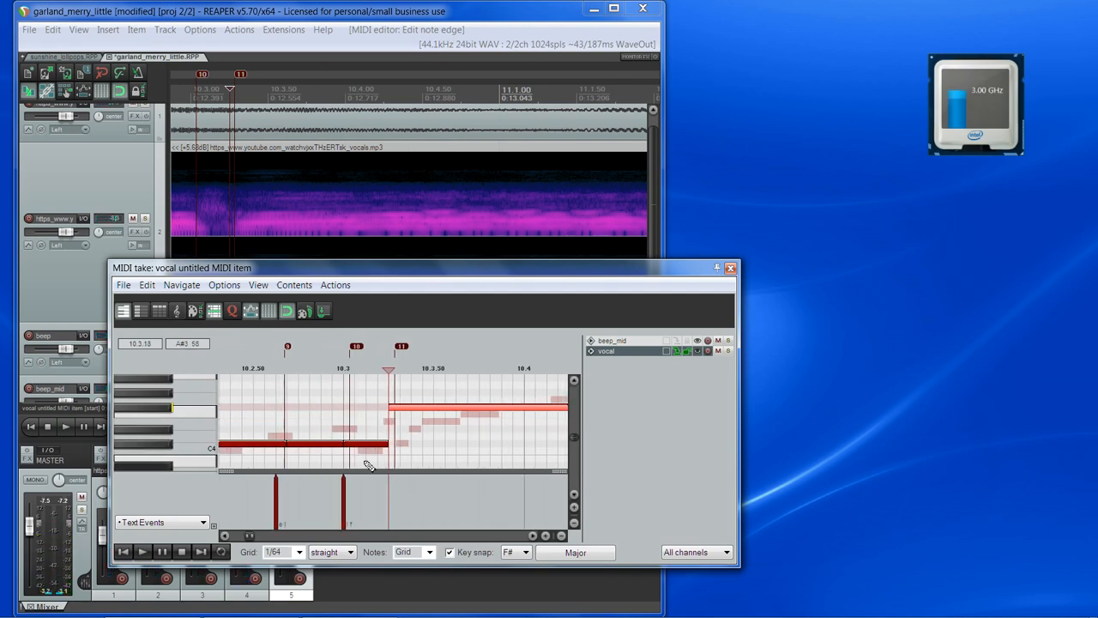
{"action": "double_click", "coordinate": [390, 502]}
{"action": "type", "text": "f"}
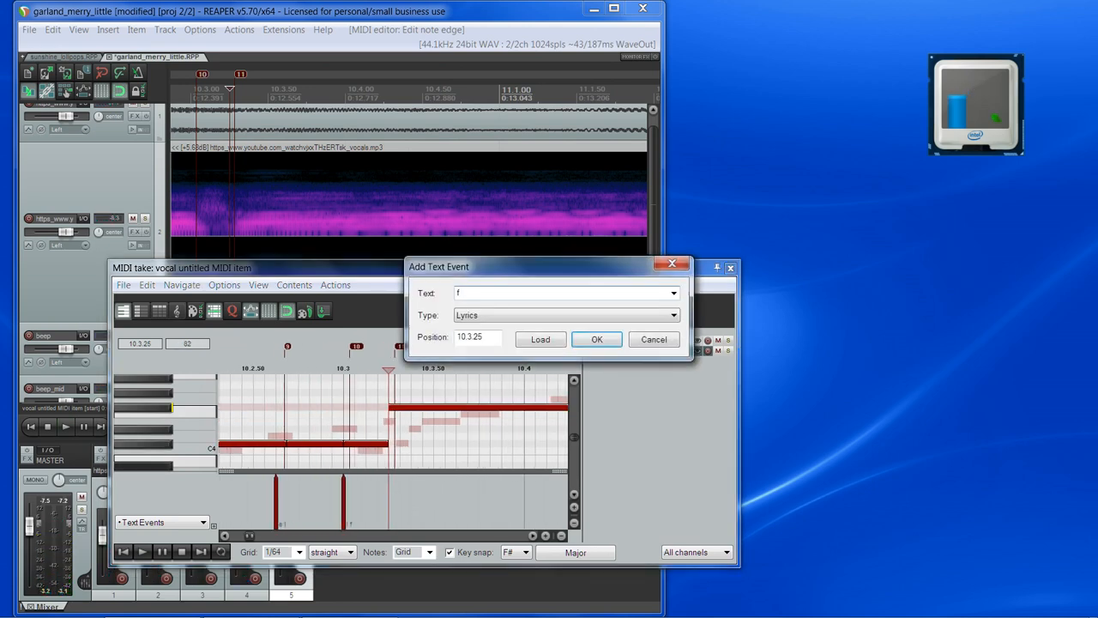
{"action": "type", "text": "V"}
{"action": "key", "text": "Return"}
Audition the vocal between markers 12 and 13 and draw a second F#4 note from about 11.2.06 to about 11.2.75
{"action": "key", "text": "space"}
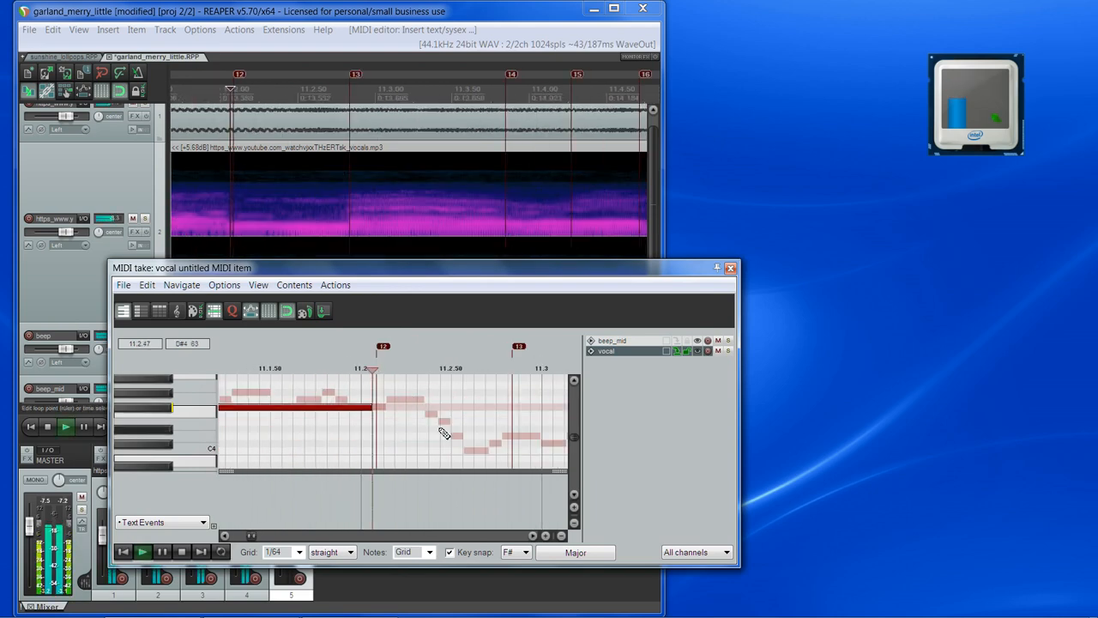
{"action": "scroll", "coordinate": [451, 436], "scroll_direction": "up", "scroll_amount": 3}
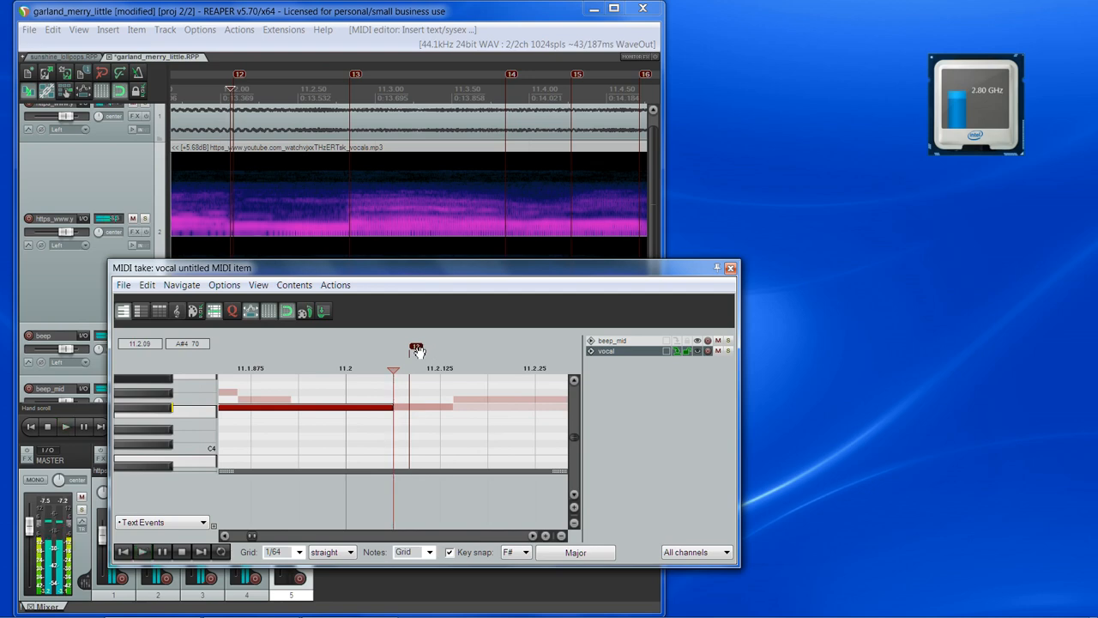
{"action": "scroll", "coordinate": [429, 426], "scroll_direction": "down", "scroll_amount": 3}
{"action": "key", "text": "space"}
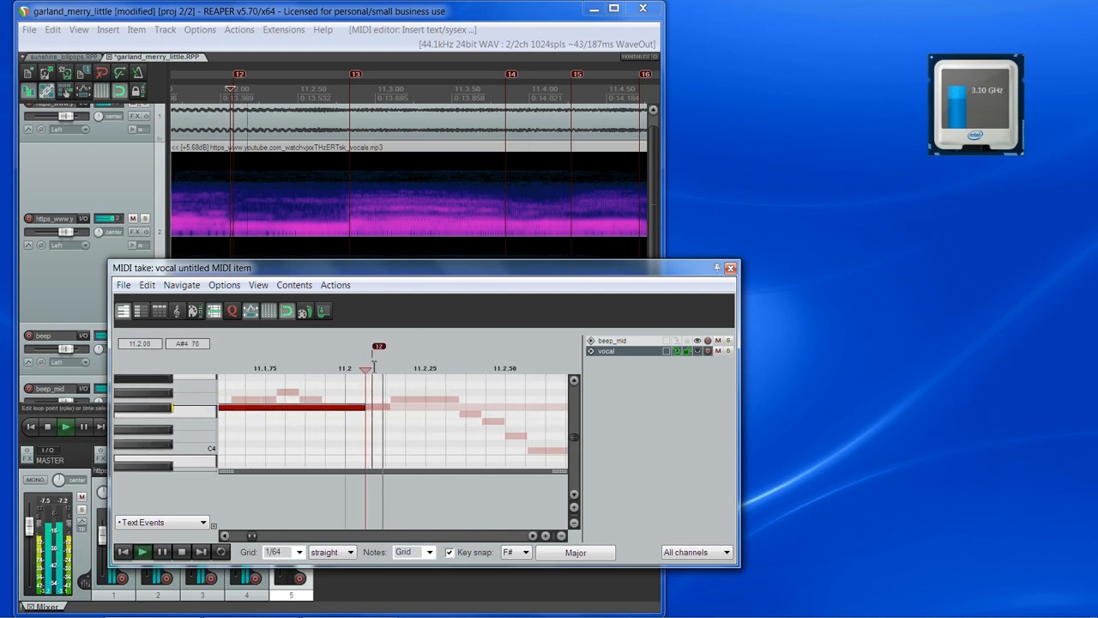
{"action": "scroll", "coordinate": [515, 399], "scroll_direction": "down", "scroll_amount": 4}
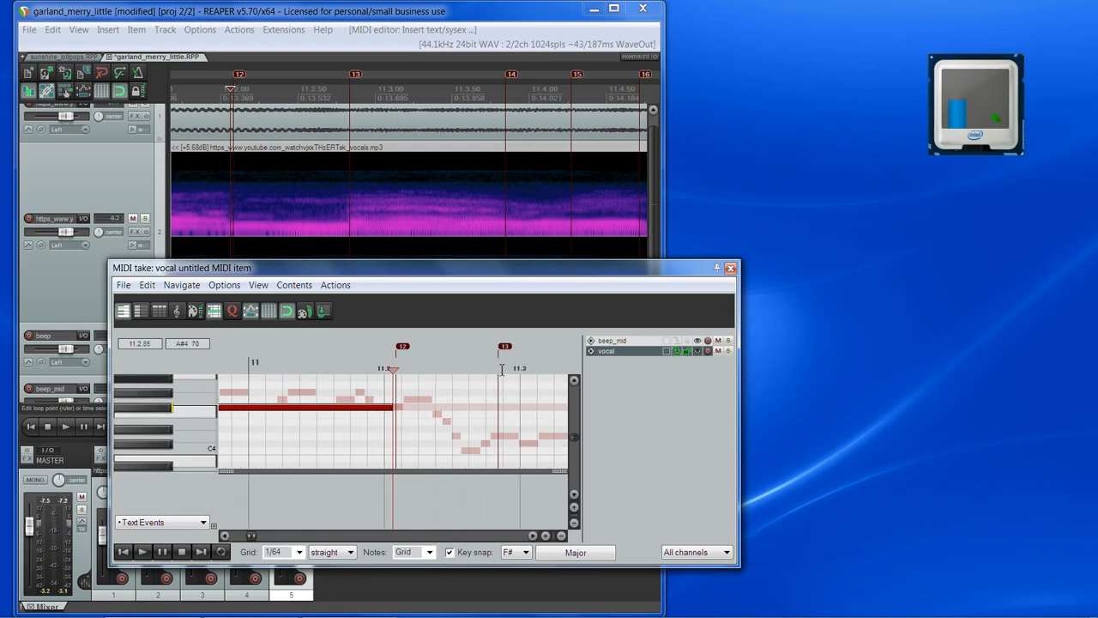
{"action": "left_click", "coordinate": [502, 369]}
{"action": "scroll", "coordinate": [489, 378], "scroll_direction": "up", "scroll_amount": 3}
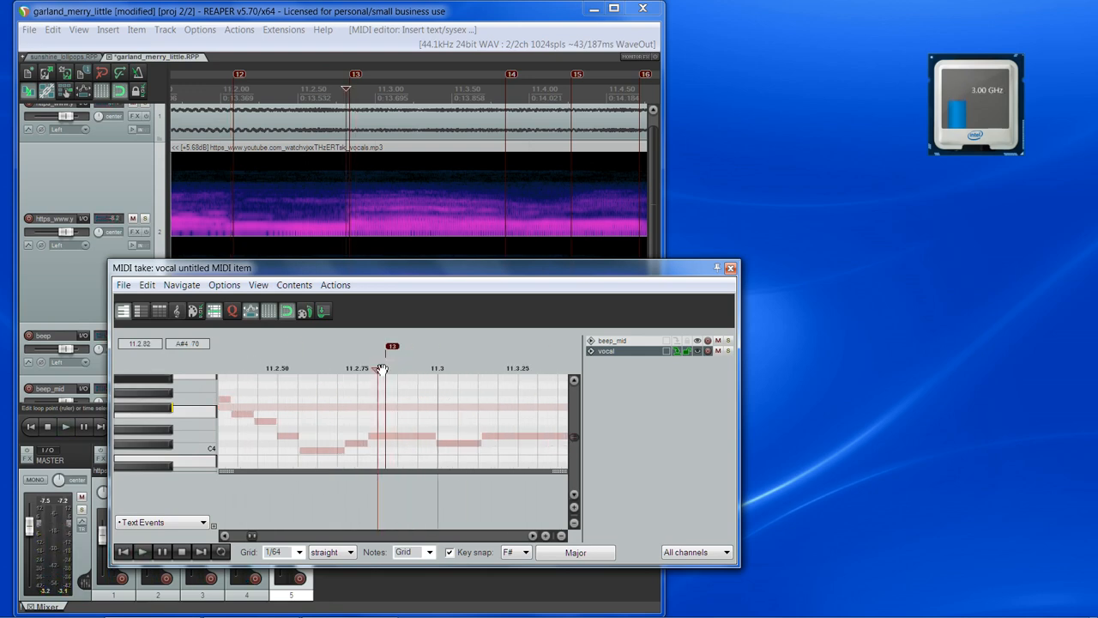
{"action": "key", "text": "space"}
{"action": "key", "text": "space"}
{"action": "scroll", "coordinate": [257, 427], "scroll_direction": "down", "scroll_amount": 4}
{"action": "scroll", "coordinate": [219, 441], "scroll_direction": "up", "scroll_amount": 2}
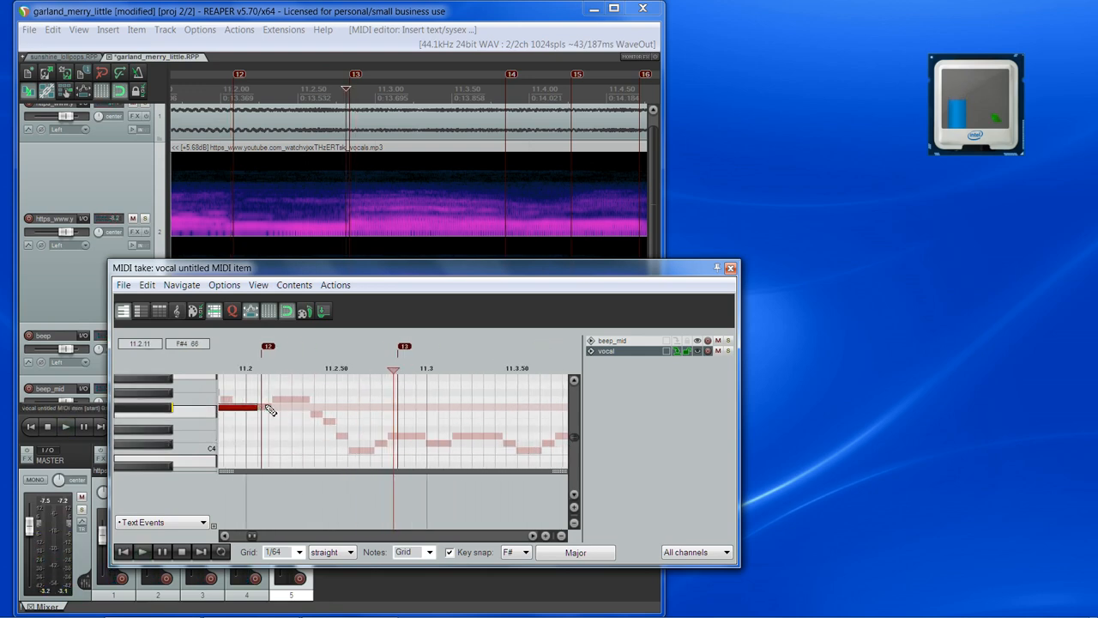
{"action": "mouse_move", "coordinate": [378, 413]}
{"action": "left_mouse_down"}
{"action": "mouse_move", "coordinate": [393, 453]}
{"action": "mouse_move", "coordinate": [389, 410]}
{"action": "left_mouse_up"}
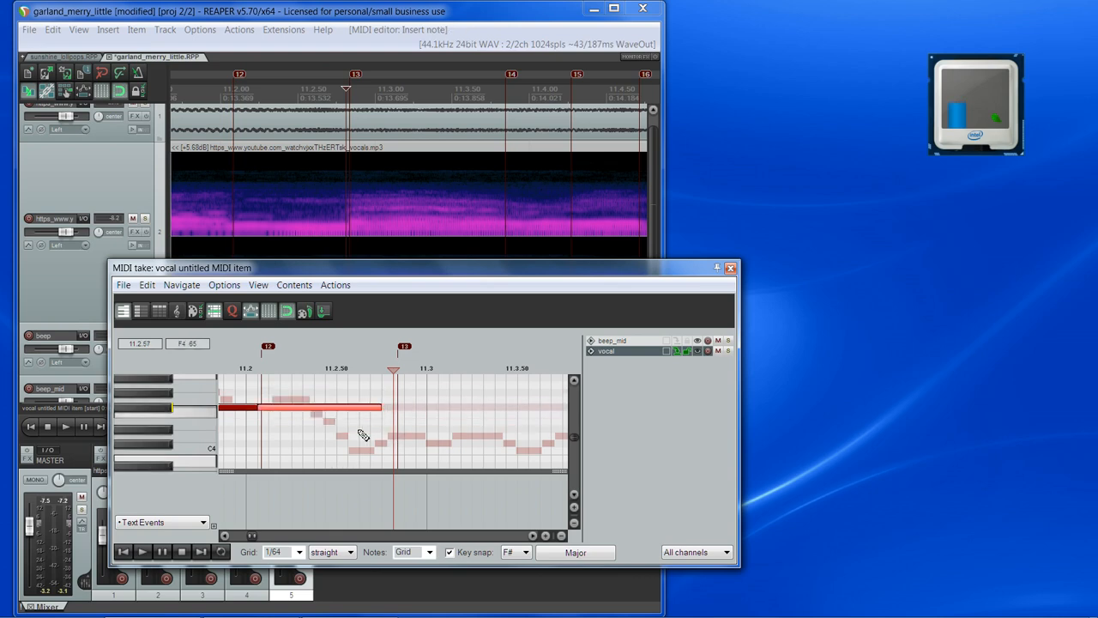
Add a Lyrics text event "V m" at position 11.2.00, near the start of the second F#4 note
{"action": "left_click", "coordinate": [261, 365]}
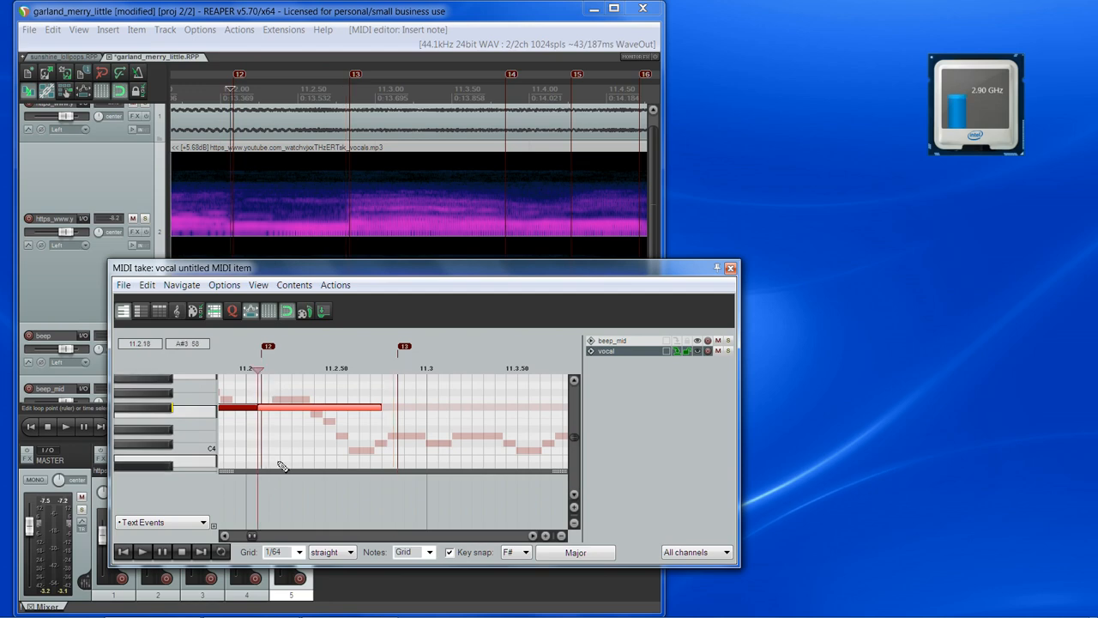
{"action": "scroll", "coordinate": [274, 471], "scroll_direction": "down", "scroll_amount": 4}
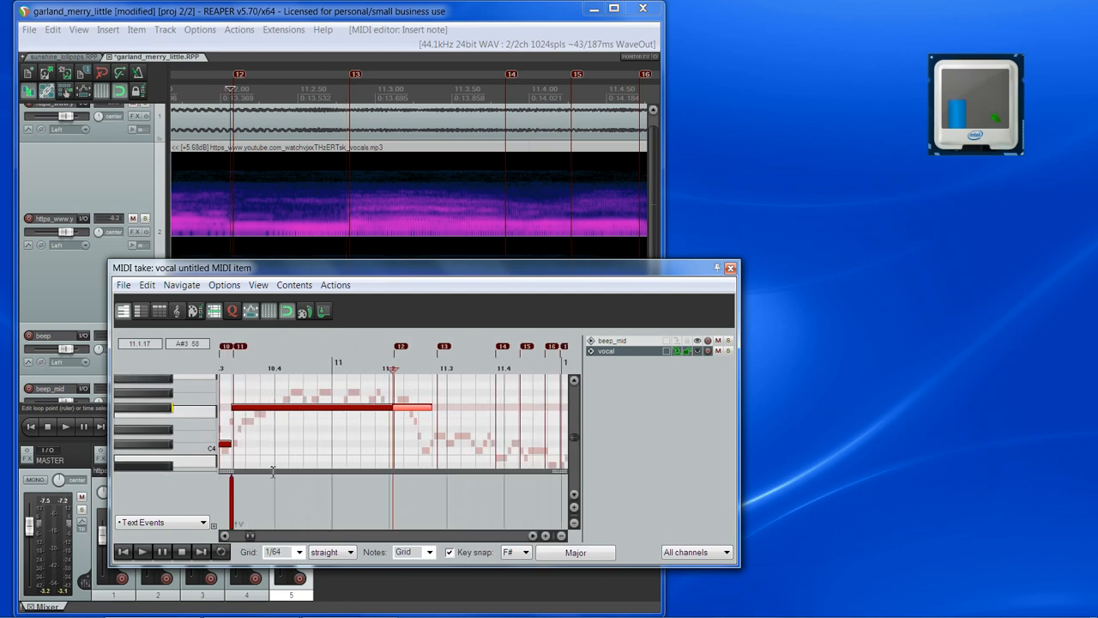
{"action": "double_click", "coordinate": [393, 490]}
{"action": "type", "text": "V m"}
{"action": "key", "text": "Return"}
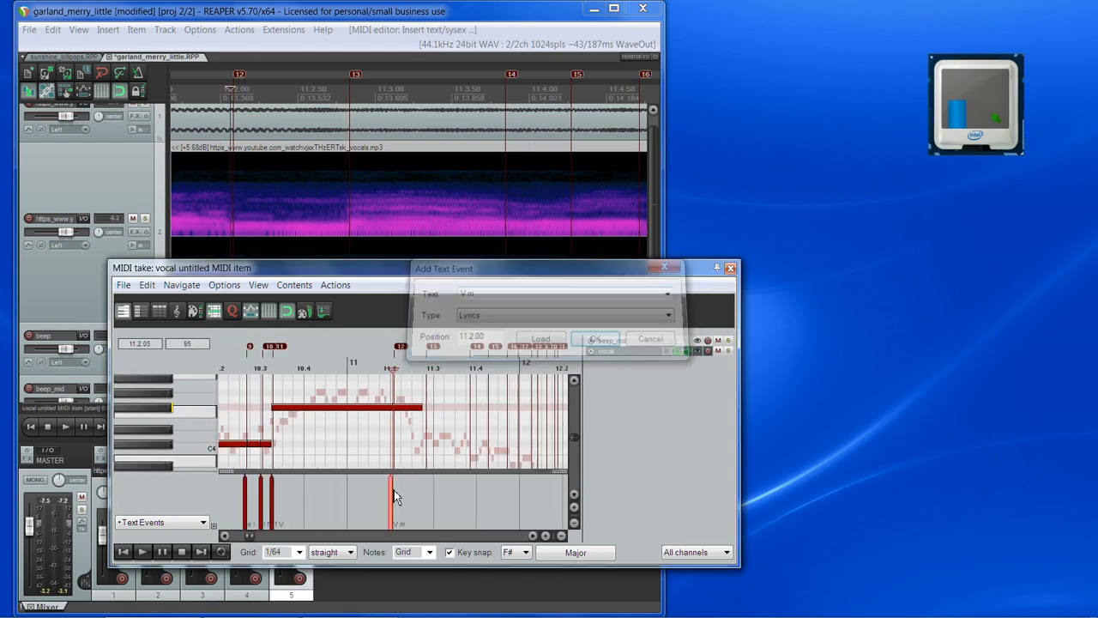
{"action": "scroll", "coordinate": [393, 490], "scroll_direction": "up", "scroll_amount": 4}
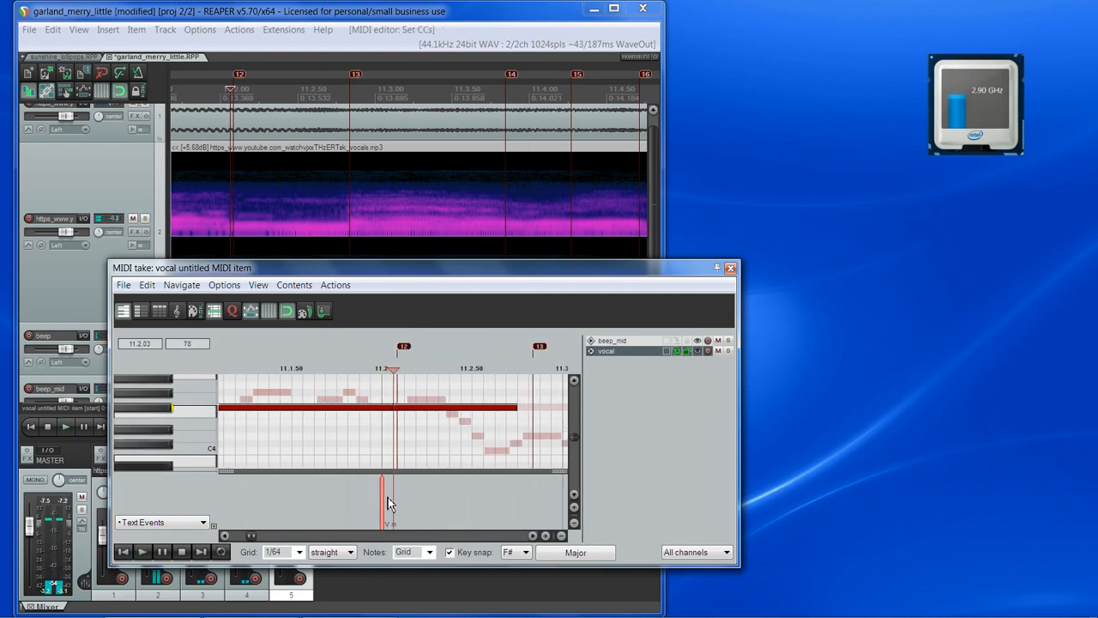
{"action": "scroll", "coordinate": [393, 451], "scroll_direction": "up", "scroll_amount": 3}
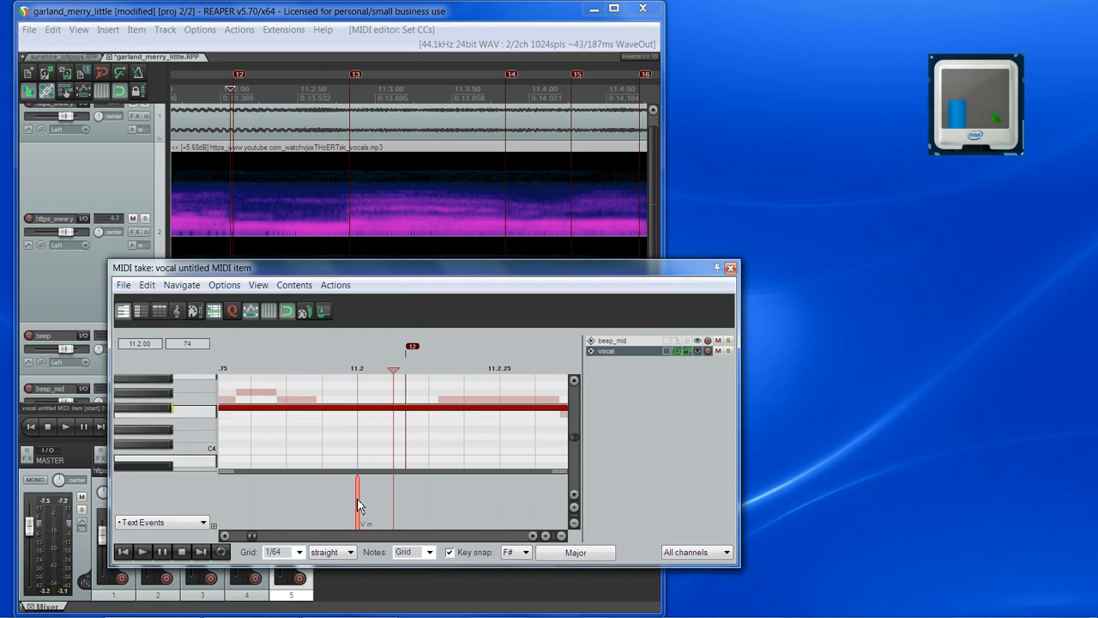
{"action": "left_click_drag", "start_coordinate": [392, 497], "coordinate": [363, 507]}
{"action": "scroll", "coordinate": [518, 483], "scroll_direction": "down", "scroll_amount": 3}
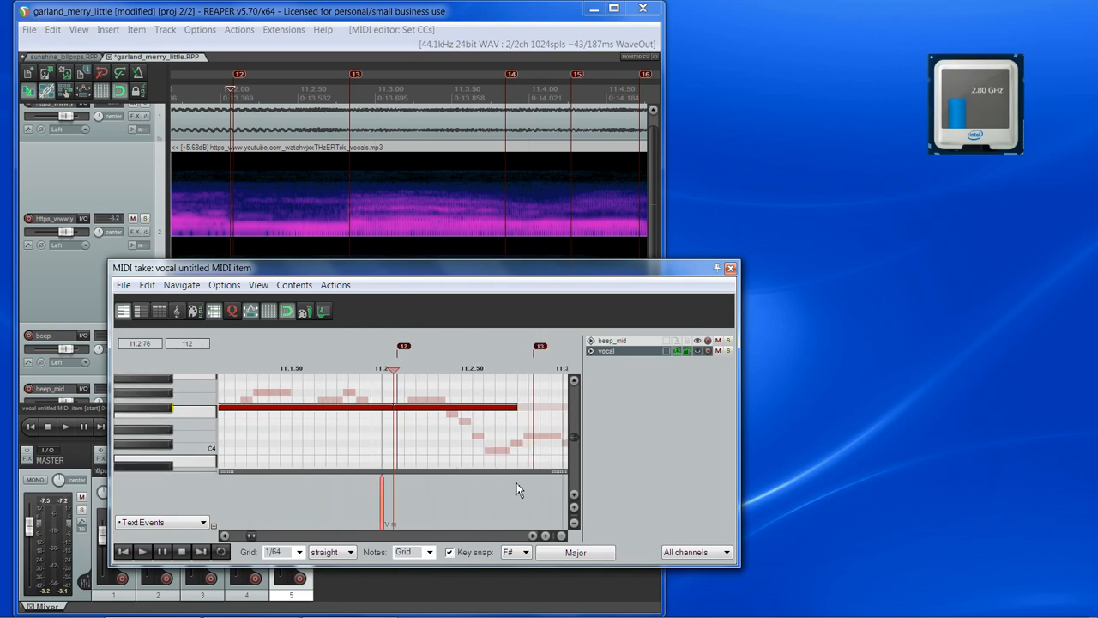
Audition the vocal around marker 13 and extend the second F#4 note's end to about 11.2.81, just before the marker
{"action": "scroll", "coordinate": [507, 429], "scroll_direction": "up", "scroll_amount": 2}
{"action": "key", "text": "space"}
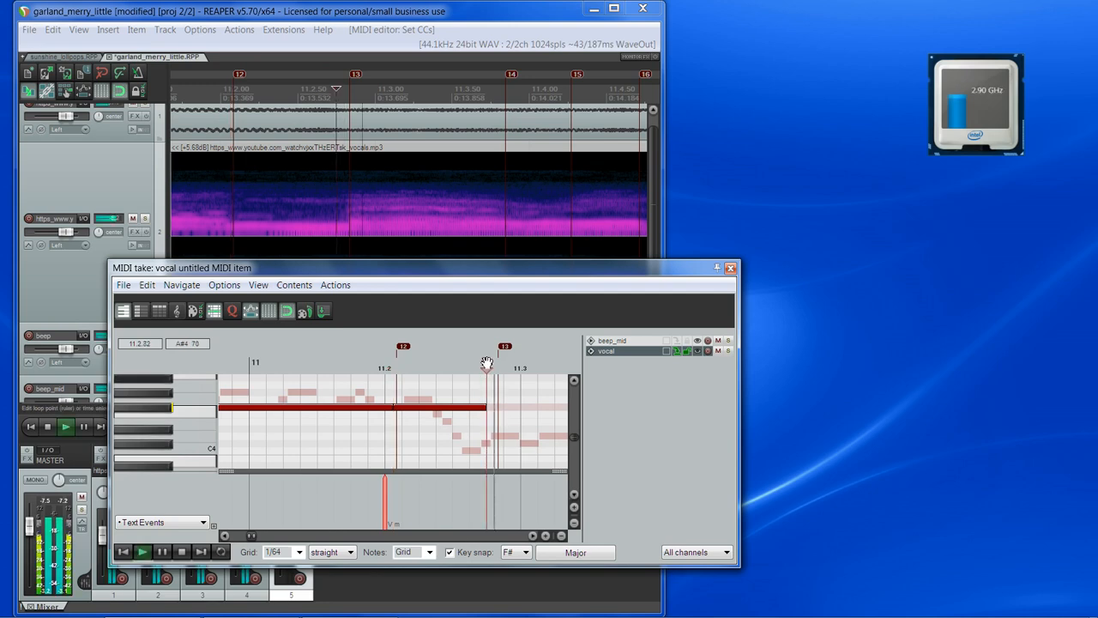
{"action": "scroll", "coordinate": [490, 368], "scroll_direction": "up", "scroll_amount": 2}
{"action": "left_click", "coordinate": [420, 371]}
{"action": "key", "text": "space"}
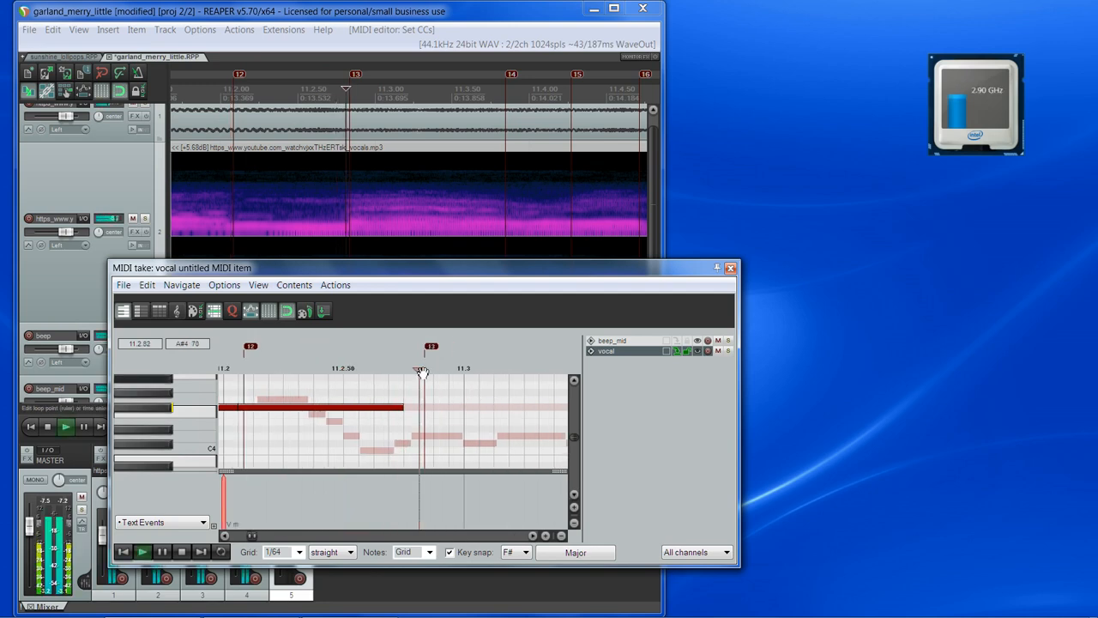
{"action": "key", "text": "space"}
{"action": "key", "text": "space"}
{"action": "key", "text": "space"}
{"action": "left_click_drag", "start_coordinate": [403, 409], "coordinate": [409, 408]}
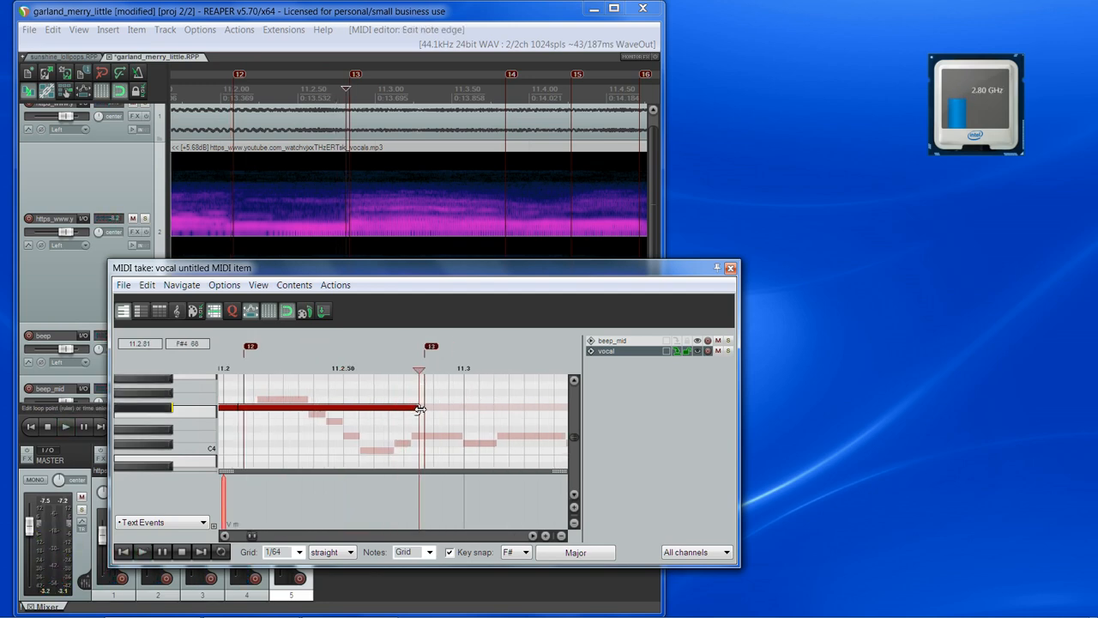
Audition the vocal between markers 13 and 14 and draw a C#4 note from about 11.2.81 to about 11.3.81
{"action": "key", "text": "space"}
{"action": "scroll", "coordinate": [453, 409], "scroll_direction": "down", "scroll_amount": 4}
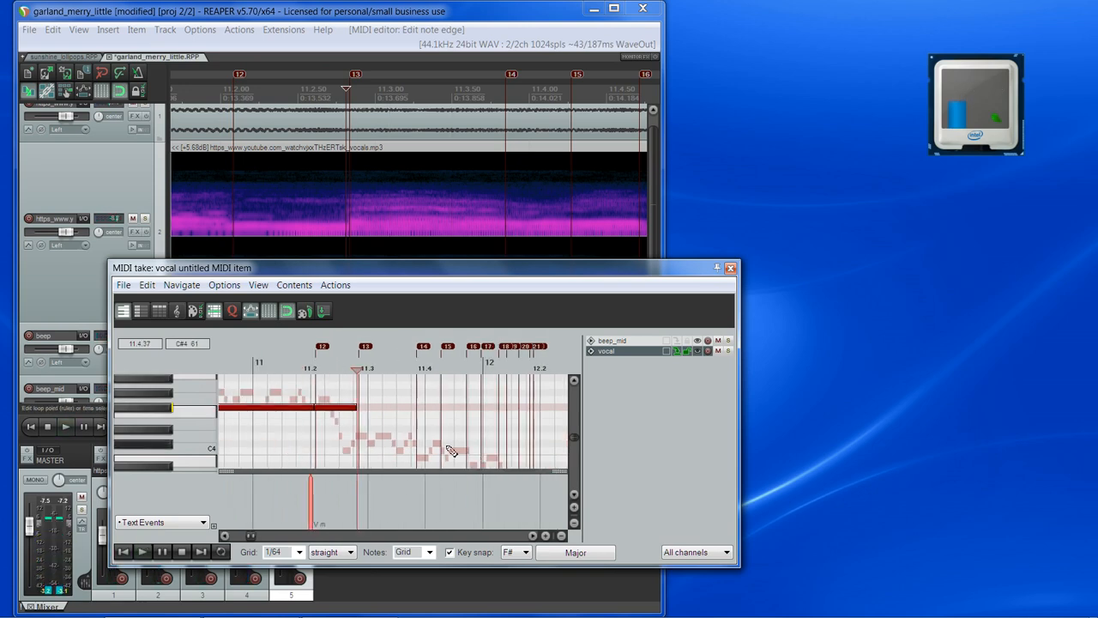
{"action": "scroll", "coordinate": [450, 452], "scroll_direction": "up", "scroll_amount": 3}
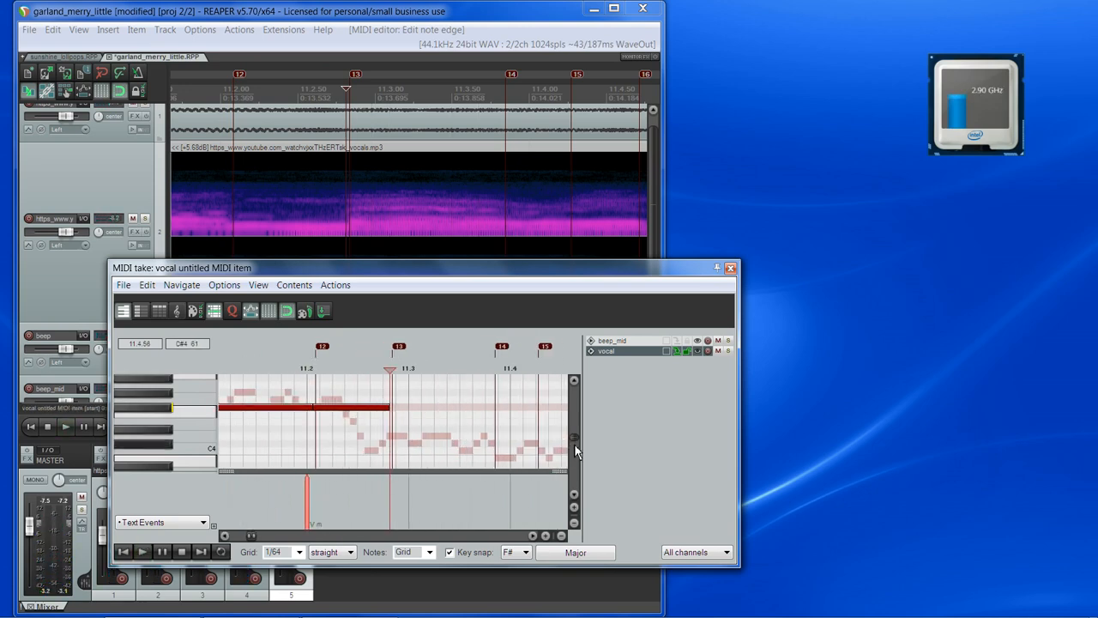
{"action": "scroll", "coordinate": [574, 443], "scroll_direction": "down", "scroll_amount": 2}
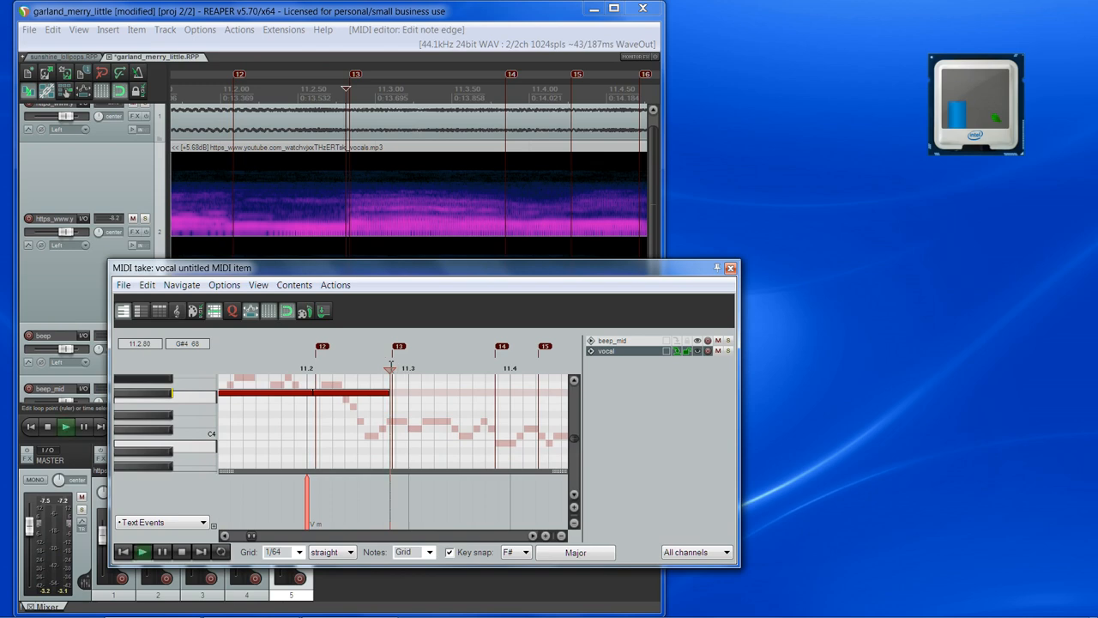
{"action": "scroll", "coordinate": [424, 404], "scroll_direction": "up", "scroll_amount": 4}
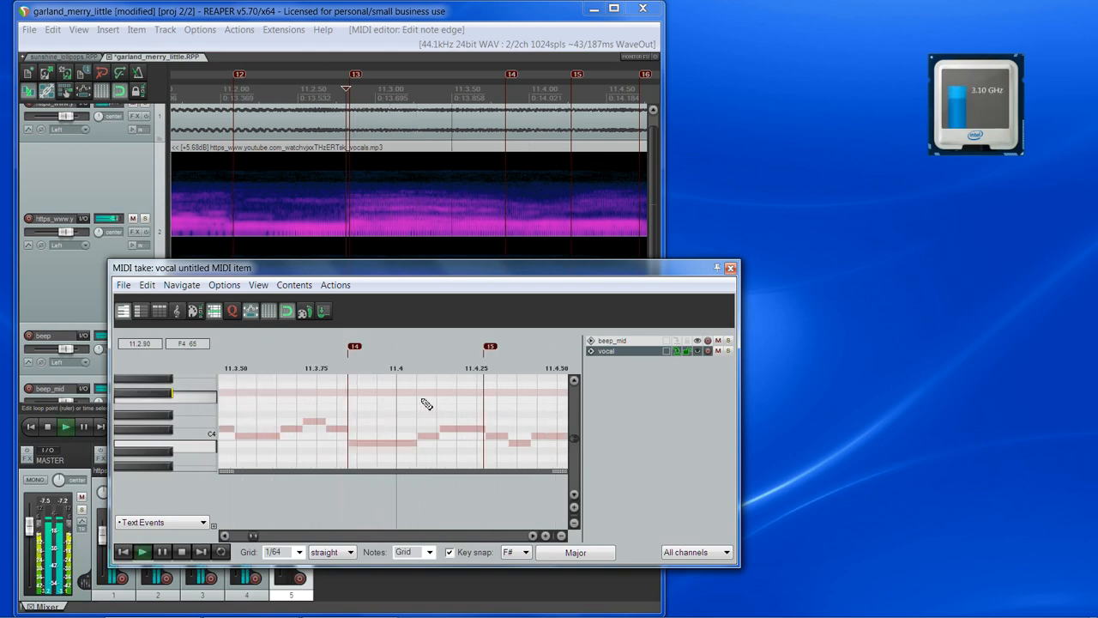
{"action": "key", "text": "space"}
{"action": "scroll", "coordinate": [424, 404], "scroll_direction": "down", "scroll_amount": 4}
{"action": "scroll", "coordinate": [424, 404], "scroll_direction": "up", "scroll_amount": 2}
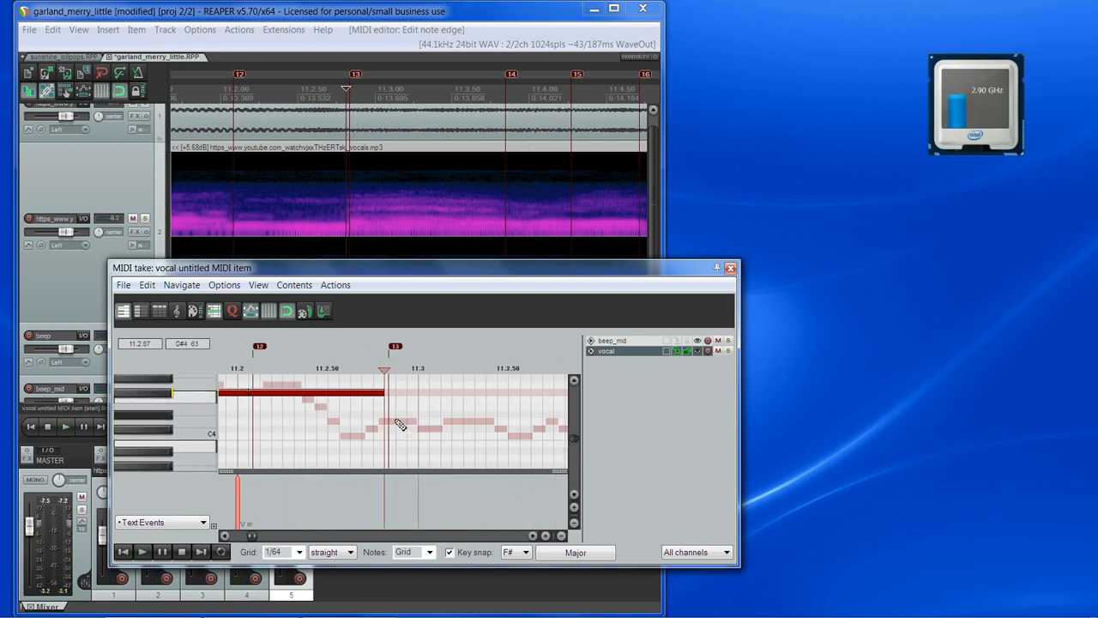
{"action": "left_click_drag", "start_coordinate": [399, 426], "coordinate": [546, 430]}
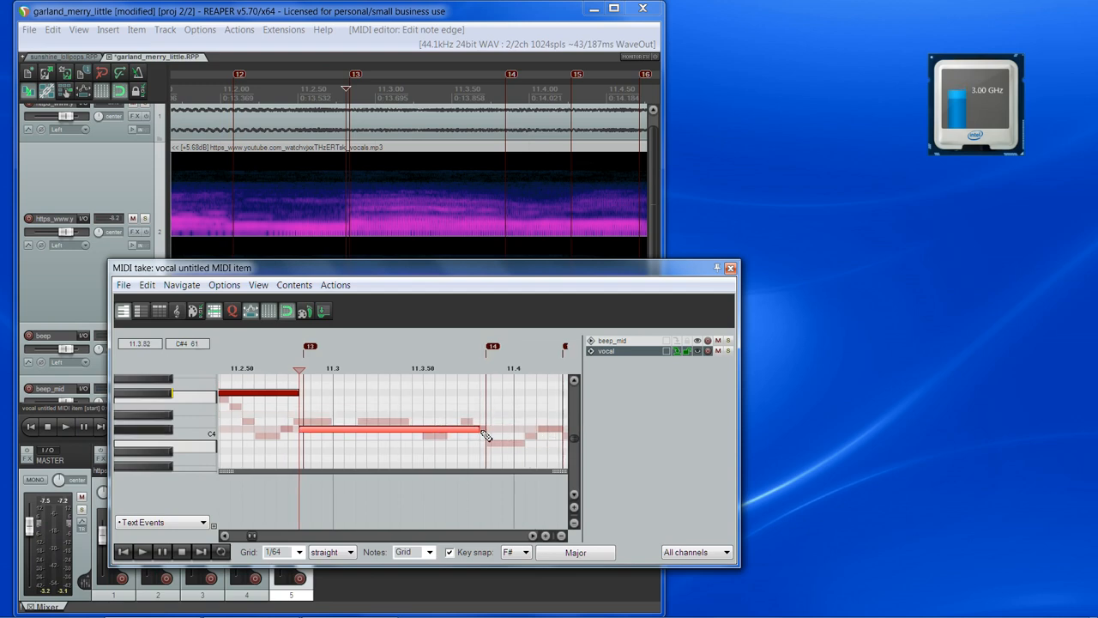
Audition the vocal around marker 14 and draw a second C#4 note from about 11.3.81 to about 11.4.25
{"action": "key", "text": "space"}
{"action": "key", "text": "space"}
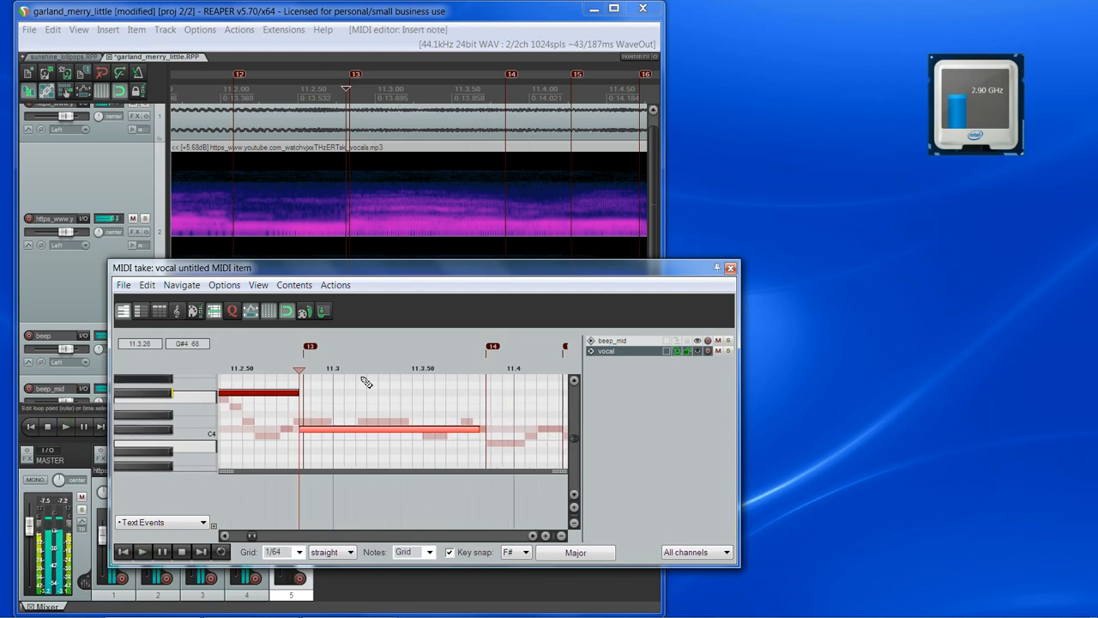
{"action": "key", "text": "space"}
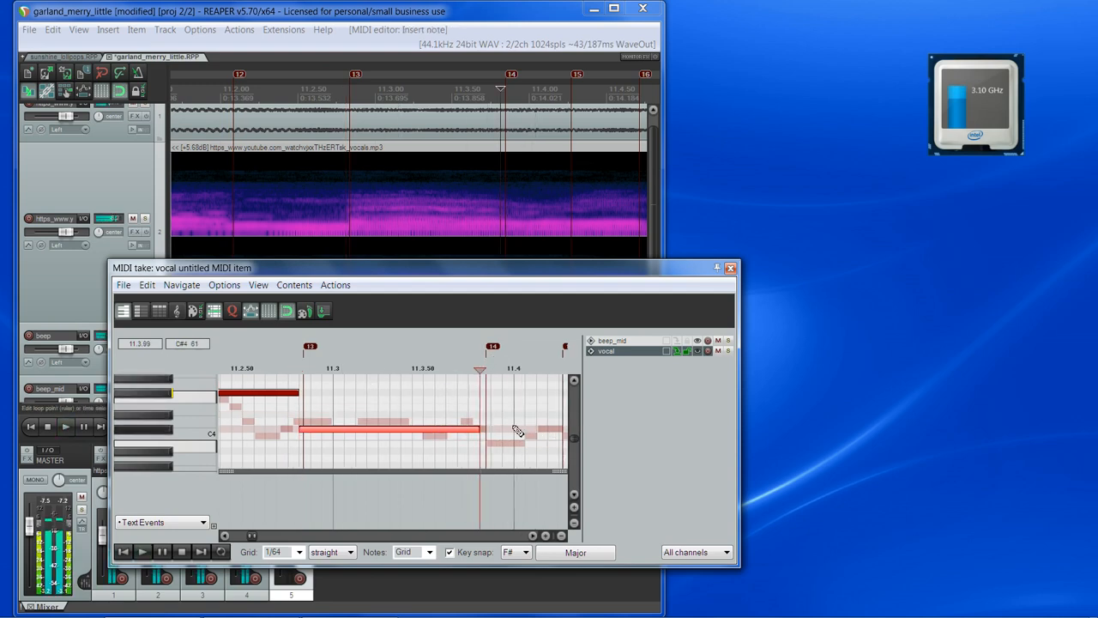
{"action": "scroll", "coordinate": [520, 431], "scroll_direction": "up", "scroll_amount": 2}
{"action": "key", "text": "space"}
{"action": "key", "text": "space"}
{"action": "scroll", "coordinate": [472, 439], "scroll_direction": "down", "scroll_amount": 5}
{"action": "key", "text": "space"}
{"action": "scroll", "coordinate": [421, 457], "scroll_direction": "up", "scroll_amount": 3}
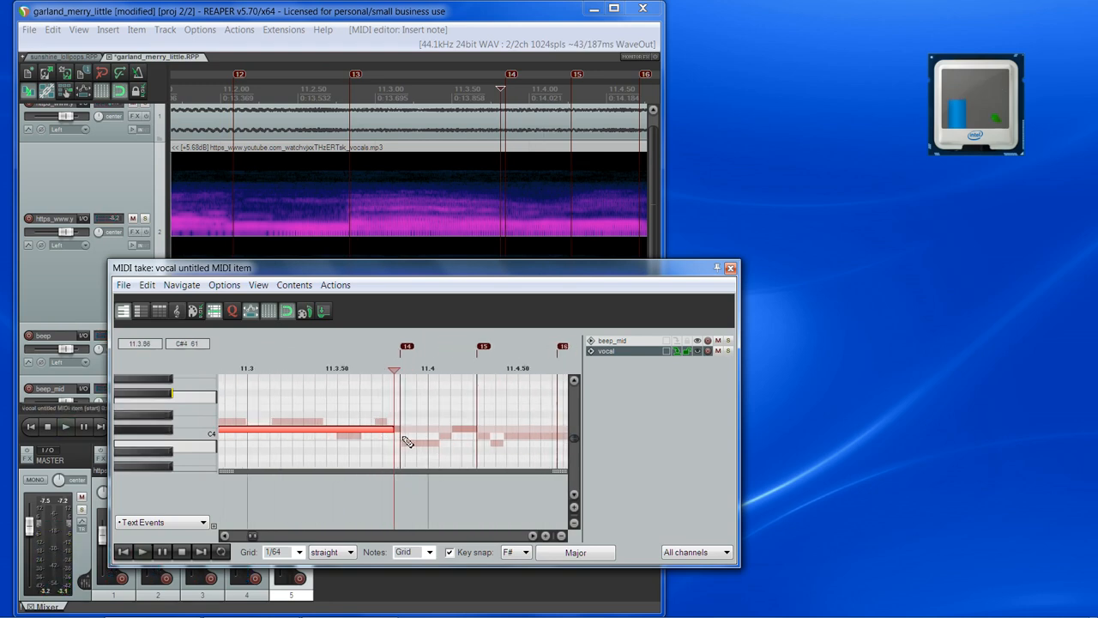
{"action": "left_click_drag", "start_coordinate": [406, 441], "coordinate": [530, 441]}
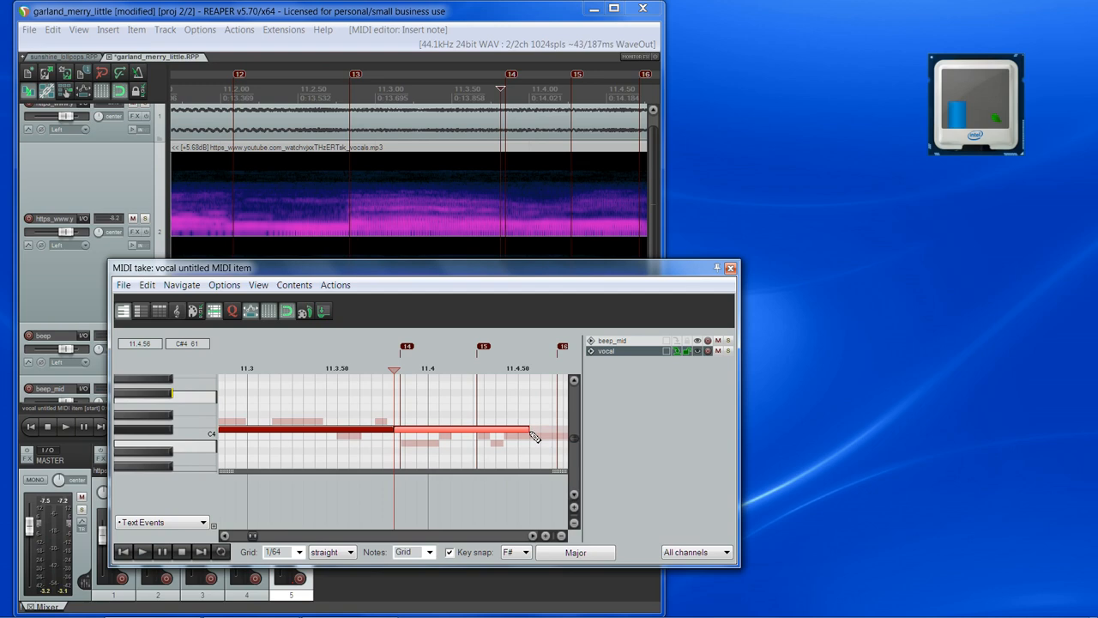
{"action": "scroll", "coordinate": [534, 437], "scroll_direction": "down", "scroll_amount": 2}
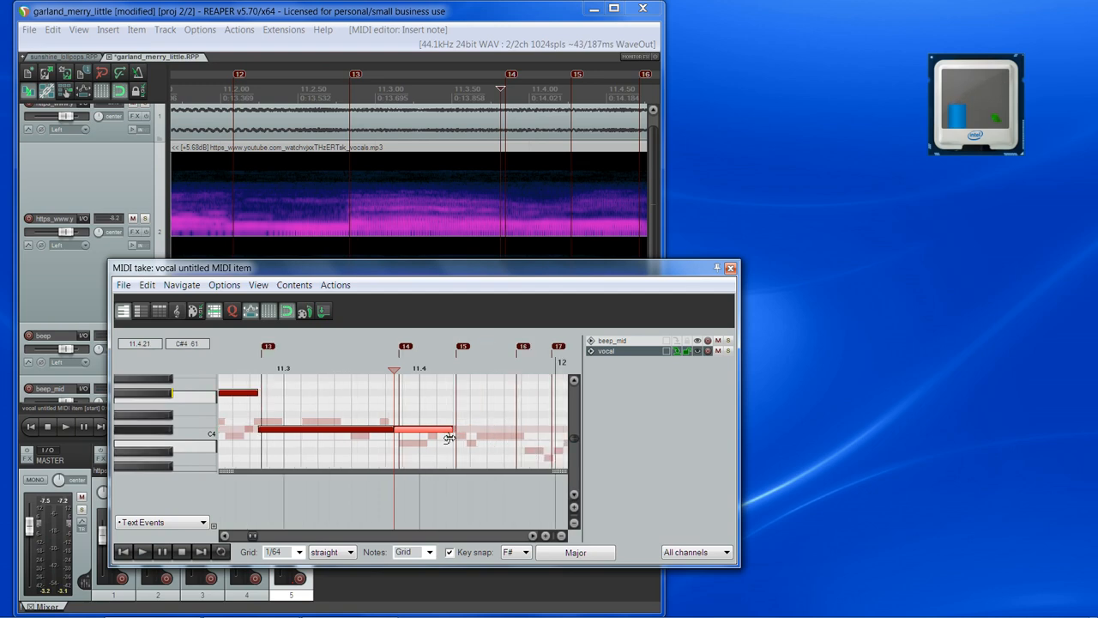
Extend the second C#4 note's end to about 11.4.31, past marker 15, and draw a short C#4 note from there to about 11.4.50
{"action": "left_click", "coordinate": [454, 367]}
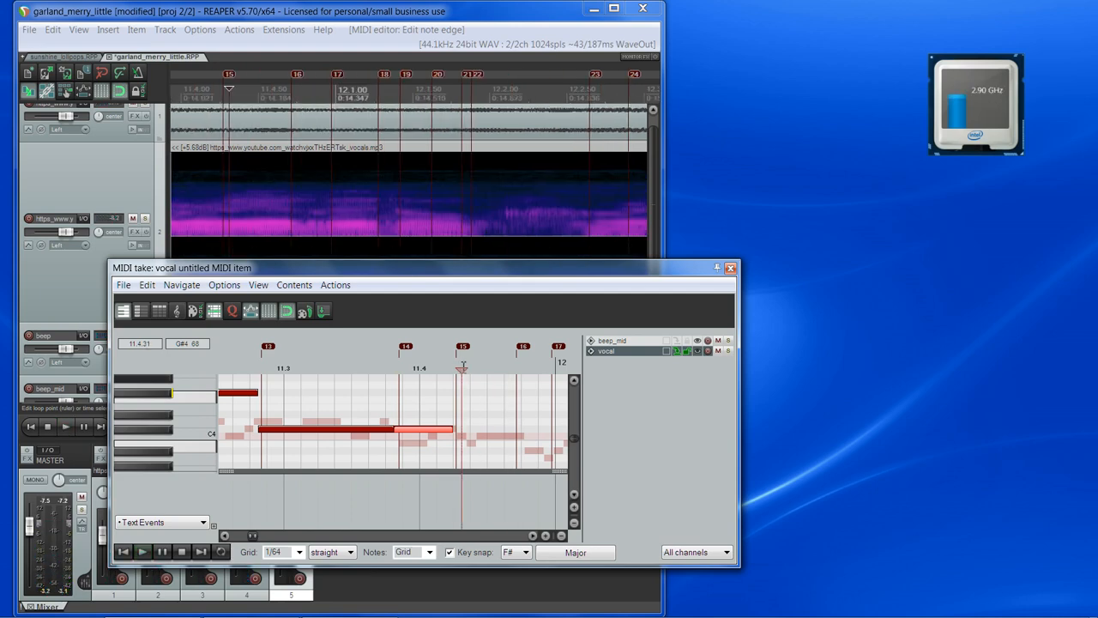
{"action": "scroll", "coordinate": [455, 371], "scroll_direction": "up", "scroll_amount": 2}
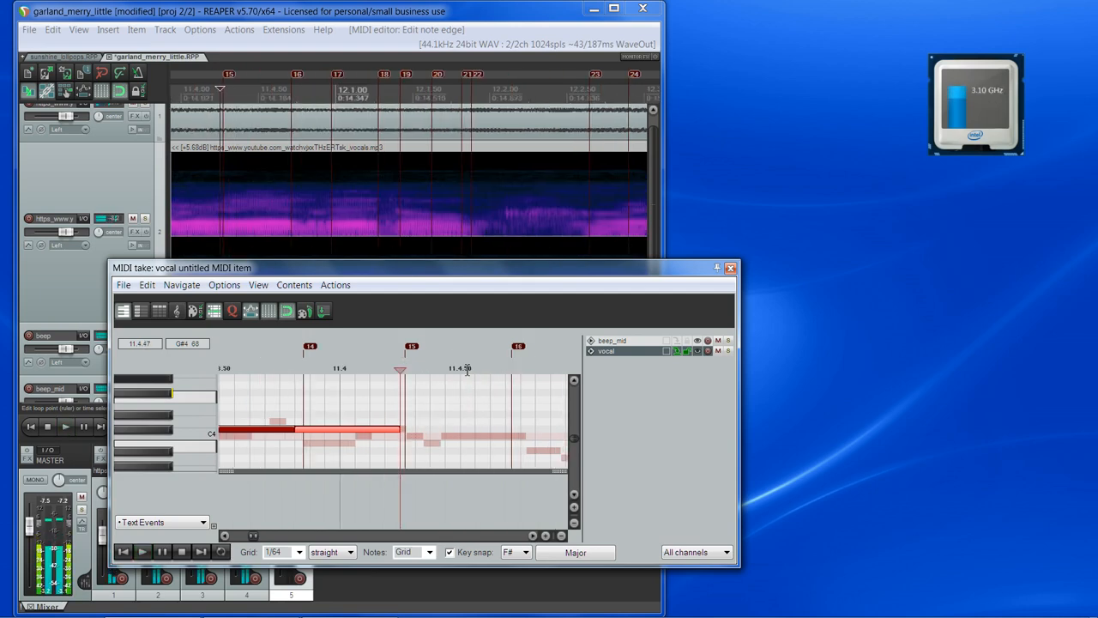
{"action": "left_click", "coordinate": [419, 369]}
{"action": "key", "text": "space"}
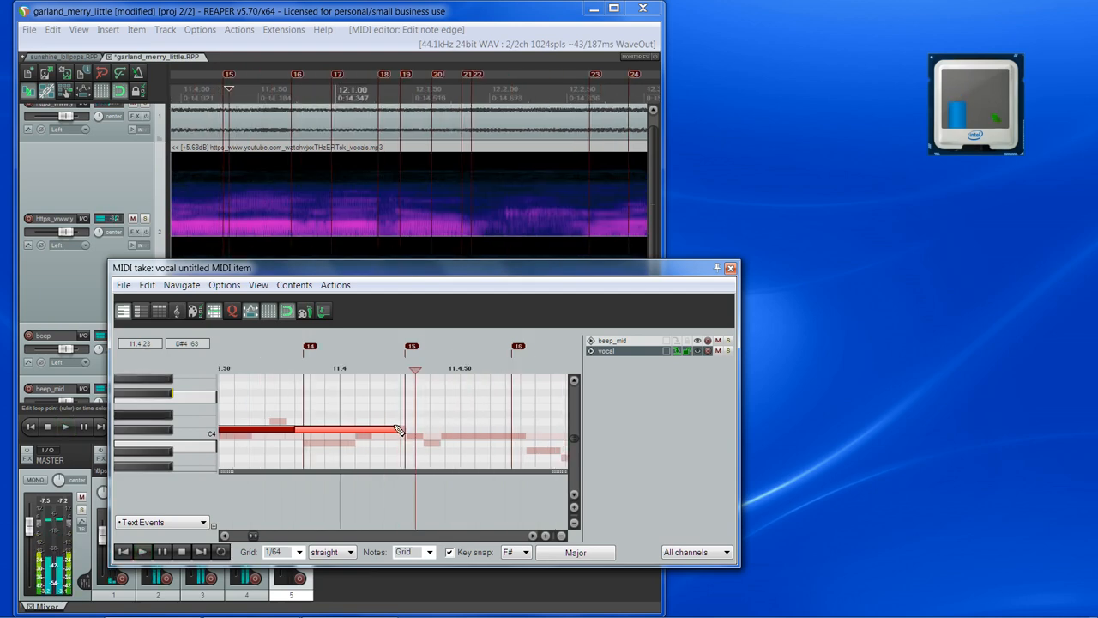
{"action": "left_click_drag", "start_coordinate": [400, 430], "coordinate": [452, 437]}
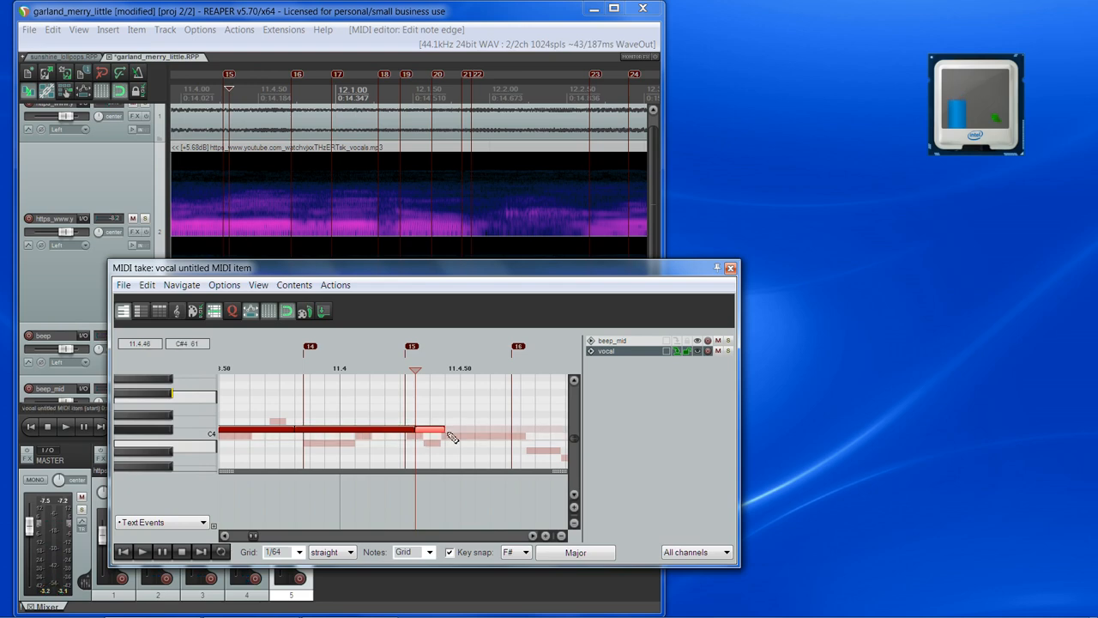
Turn off key snap, lower the note between markers 14 and 15 to B3 and the short note after it to C4
{"action": "left_click", "coordinate": [464, 556]}
{"action": "left_click", "coordinate": [330, 443]}
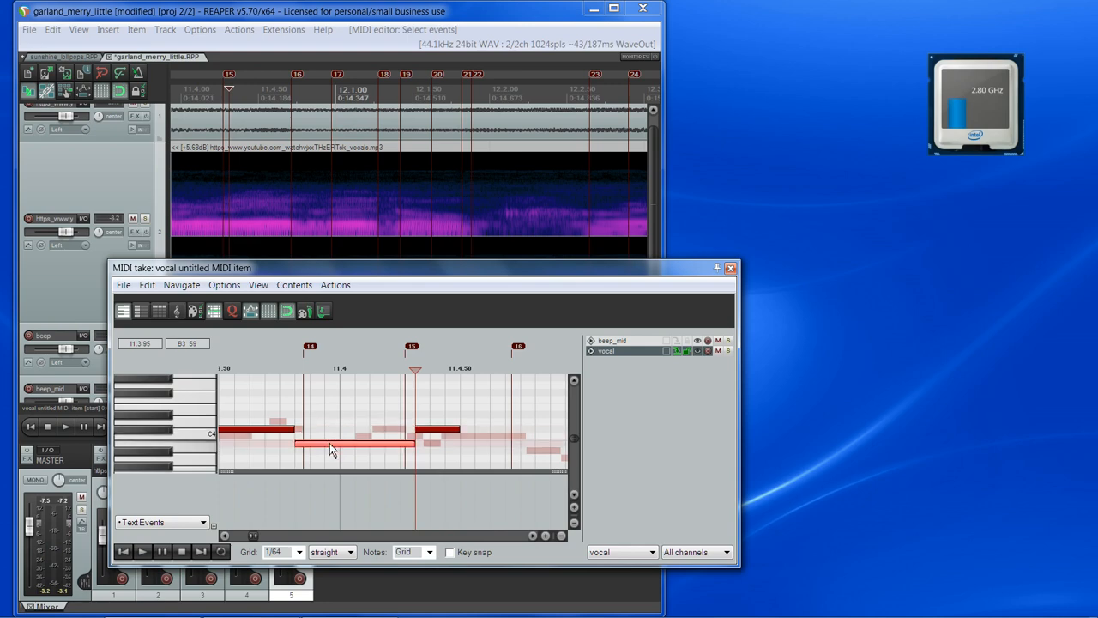
{"action": "left_click_drag", "start_coordinate": [444, 435], "coordinate": [387, 454]}
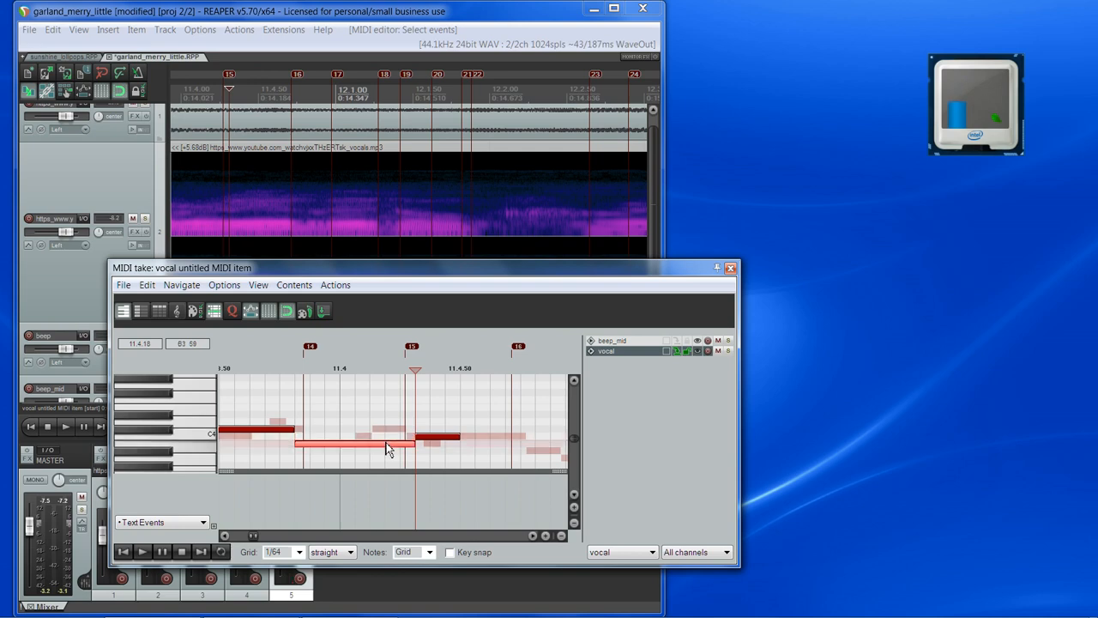
{"action": "left_click", "coordinate": [297, 366]}
{"action": "key", "text": "space"}
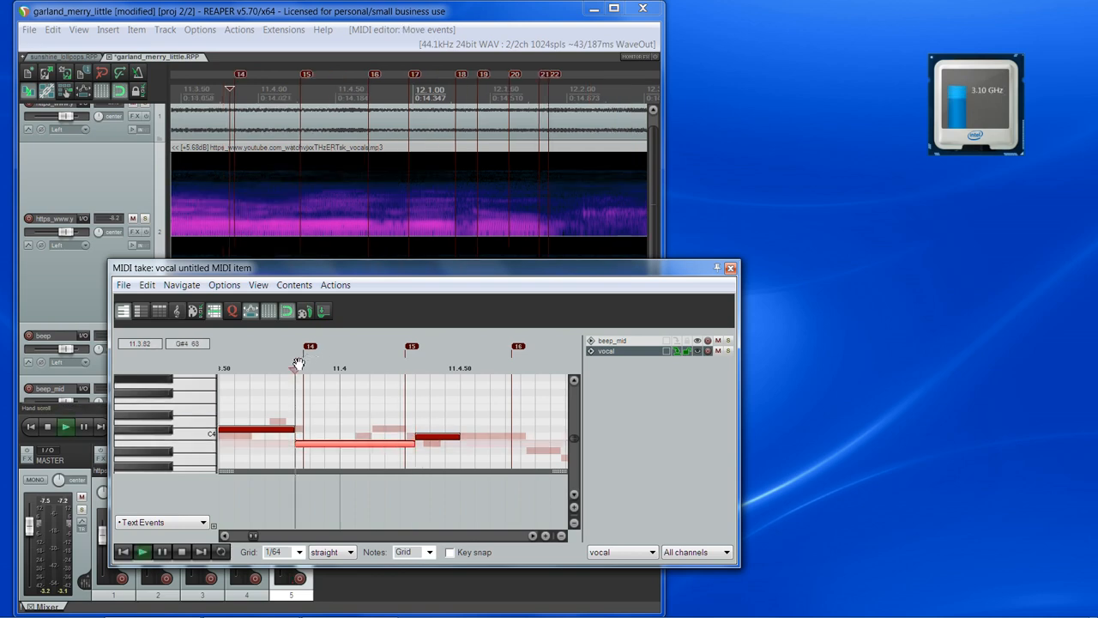
{"action": "key", "text": "space"}
{"action": "scroll", "coordinate": [318, 392], "scroll_direction": "down", "scroll_amount": 4}
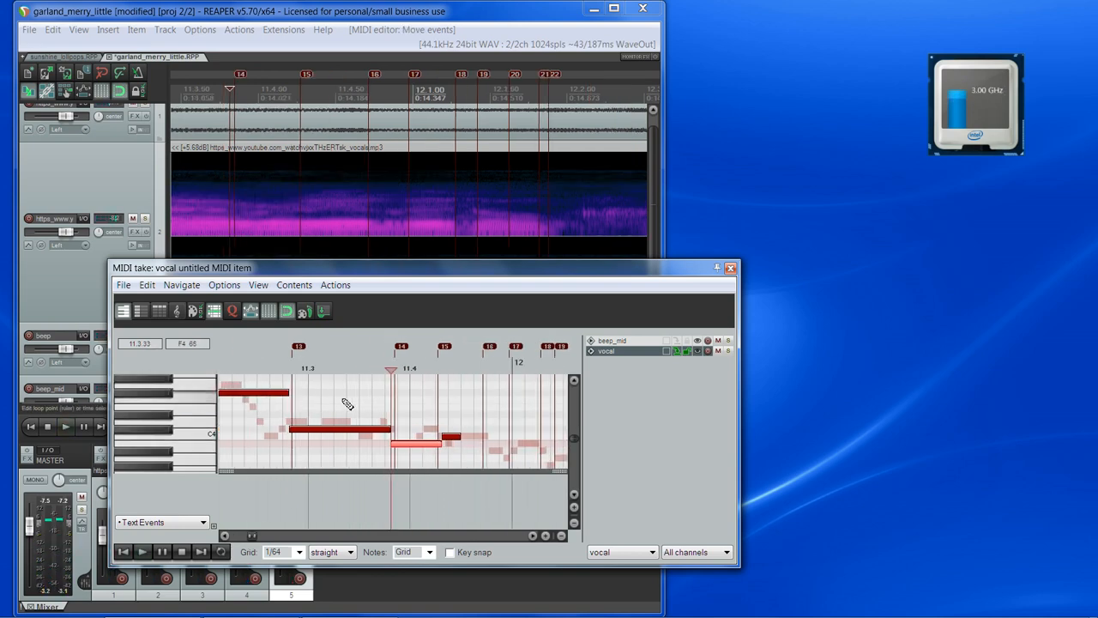
Audition the vocal from marker 13 and add a Lyrics text event "m e" at position 11.2.75
{"action": "left_click", "coordinate": [295, 370]}
{"action": "key", "text": "space"}
{"action": "key", "text": "space"}
{"action": "scroll", "coordinate": [283, 432], "scroll_direction": "down", "scroll_amount": 5}
{"action": "scroll", "coordinate": [281, 439], "scroll_direction": "up", "scroll_amount": 5}
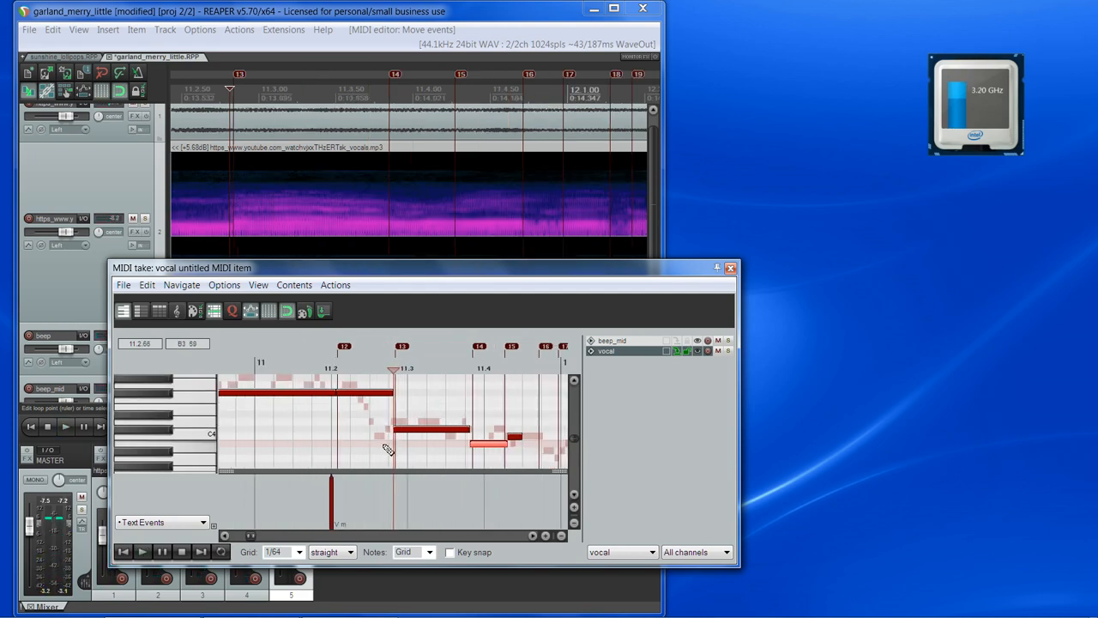
{"action": "double_click", "coordinate": [394, 503]}
{"action": "type", "text": "m e"}
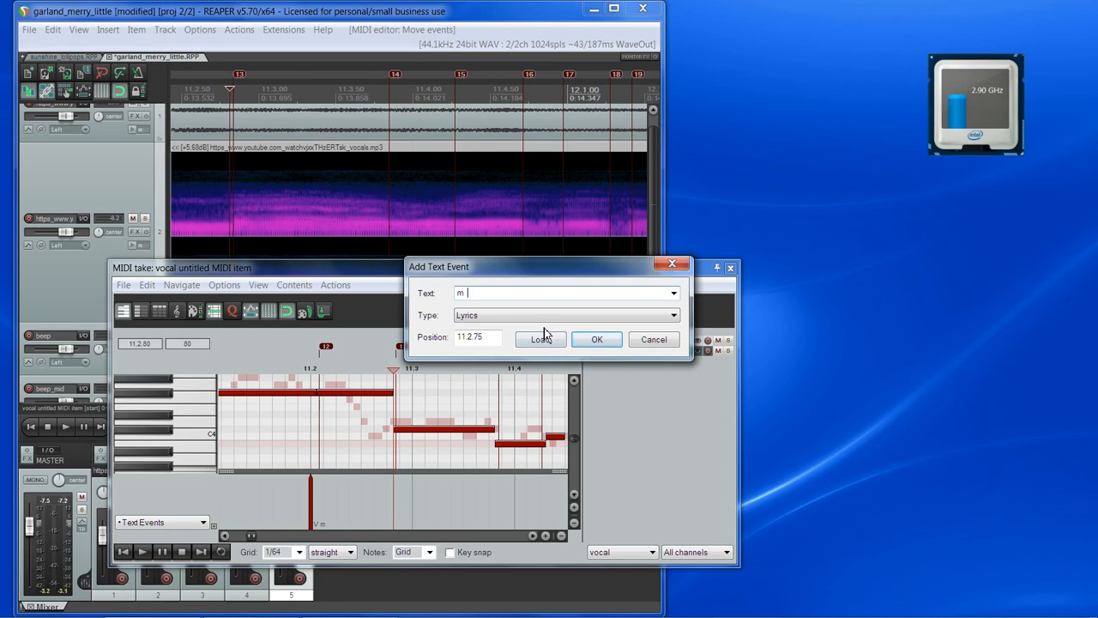
{"action": "left_click", "coordinate": [598, 340]}
Audition the vocal around markers 14 and 15 and add a Lyrics text event "e r" at 11.3.81, the B3 note's start
{"action": "key", "text": "space"}
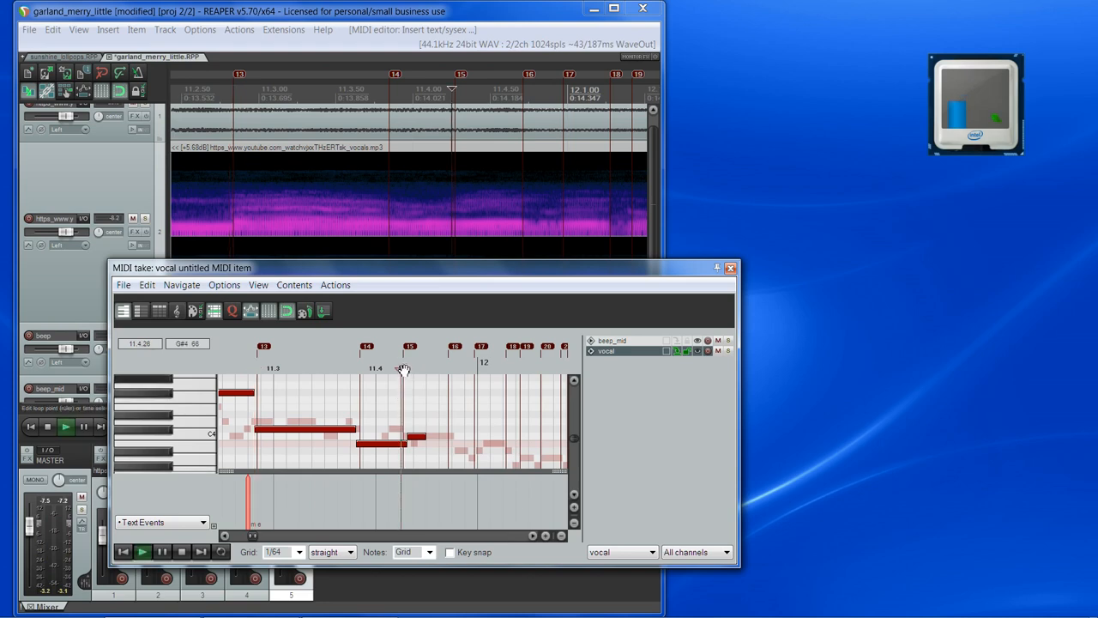
{"action": "scroll", "coordinate": [404, 369], "scroll_direction": "up", "scroll_amount": 4}
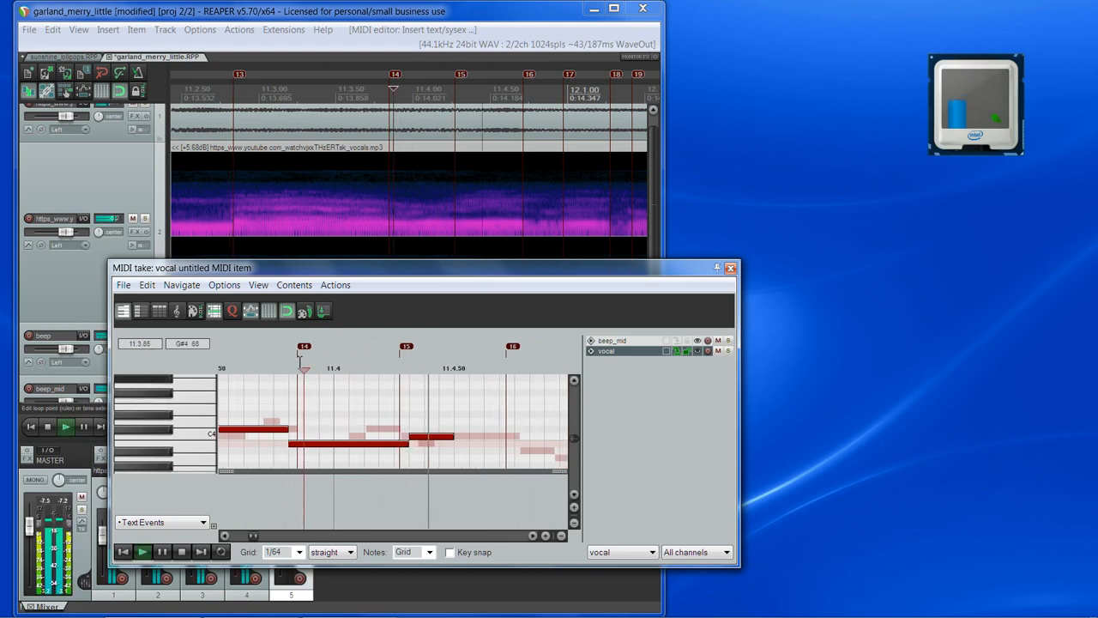
{"action": "scroll", "coordinate": [270, 404], "scroll_direction": "down", "scroll_amount": 3}
{"action": "scroll", "coordinate": [270, 404], "scroll_direction": "down", "scroll_amount": 2}
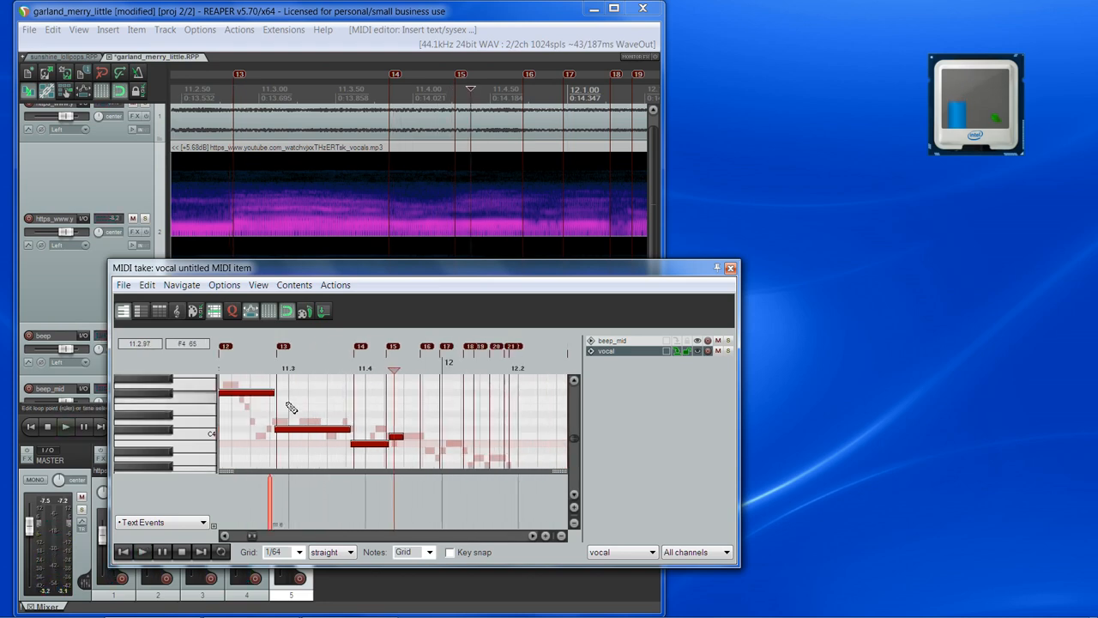
{"action": "scroll", "coordinate": [369, 404], "scroll_direction": "up", "scroll_amount": 3}
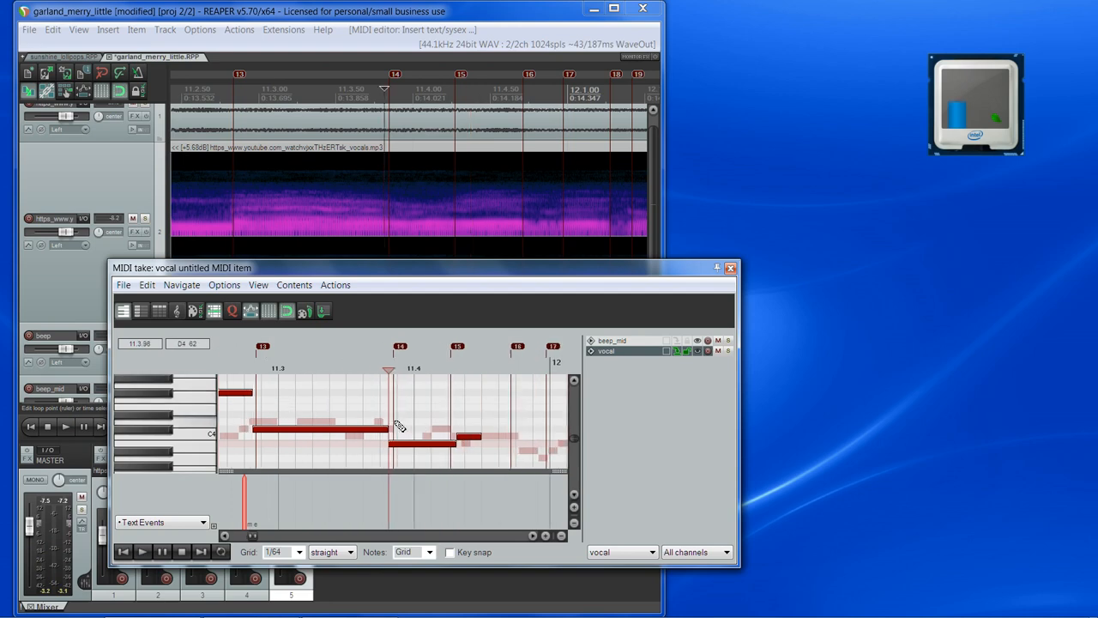
{"action": "double_click", "coordinate": [394, 508]}
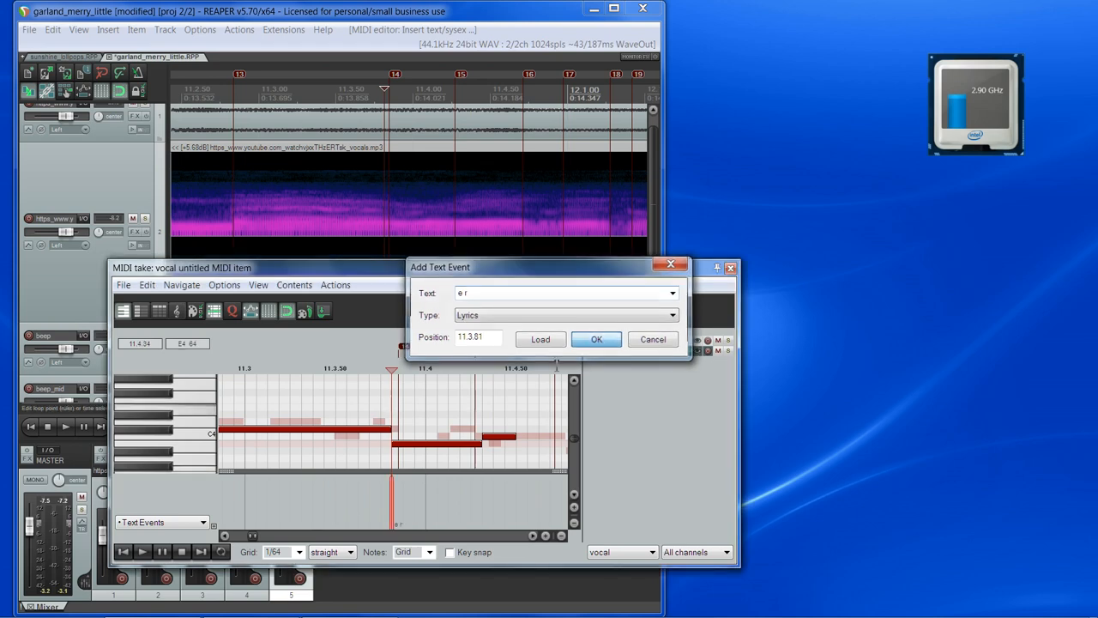
{"action": "left_click", "coordinate": [598, 341]}
Audition the vocal at marker 15, add a Lyrics text event "r i" at 11.4.25 and move it to the C4 note's start
{"action": "scroll", "coordinate": [453, 417], "scroll_direction": "down", "scroll_amount": 2}
{"action": "scroll", "coordinate": [485, 364], "scroll_direction": "up", "scroll_amount": 1}
{"action": "left_click", "coordinate": [458, 360]}
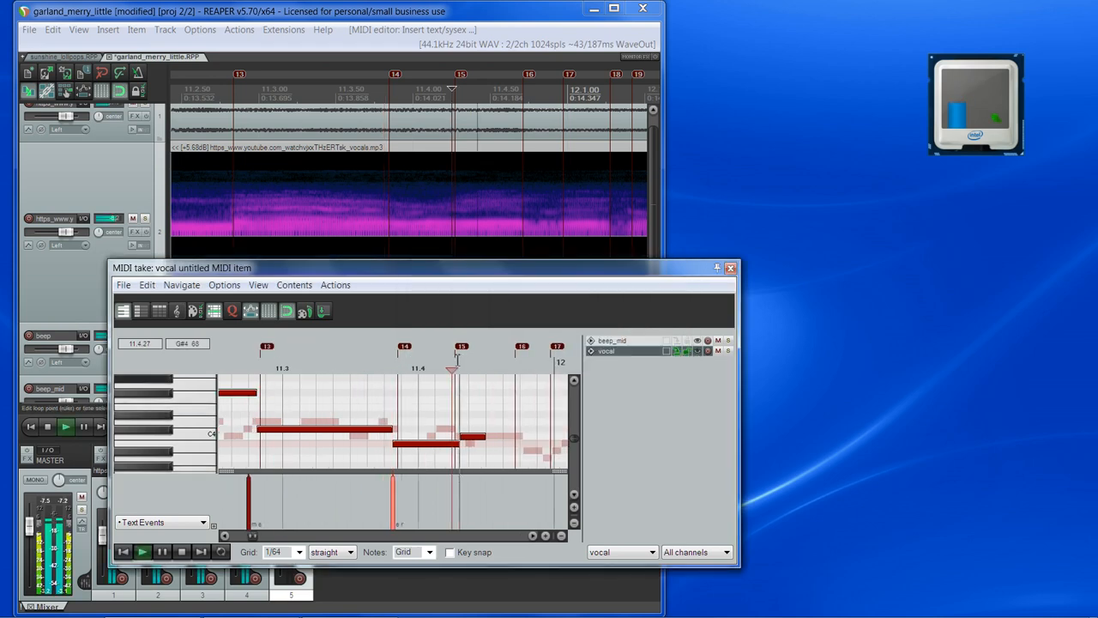
{"action": "scroll", "coordinate": [443, 395], "scroll_direction": "up", "scroll_amount": 2}
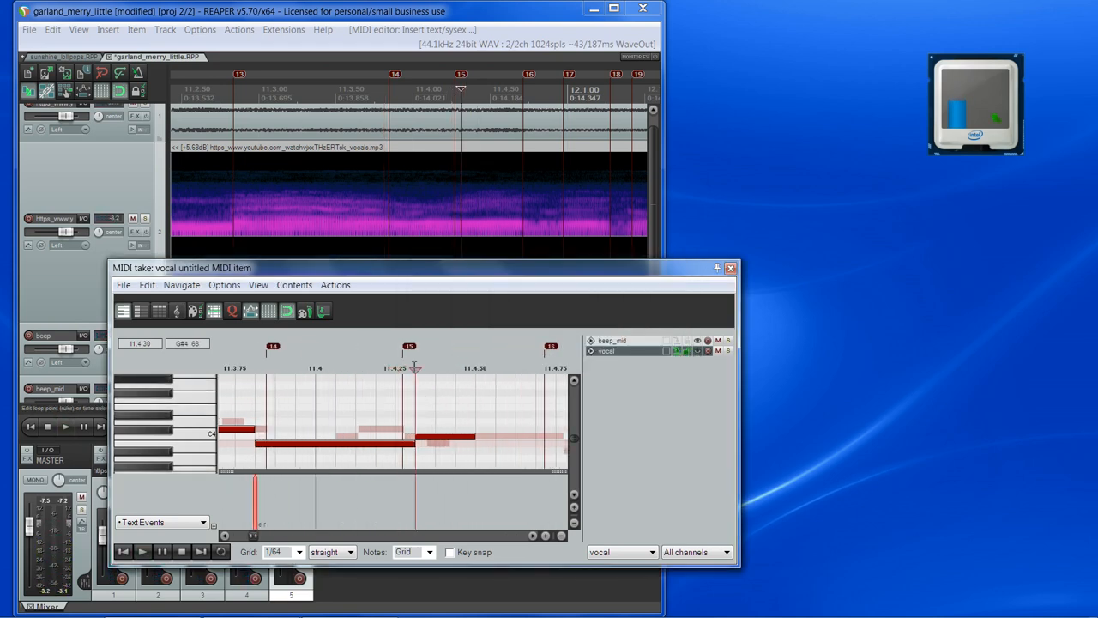
{"action": "double_click", "coordinate": [414, 502]}
{"action": "type", "text": "ri"}
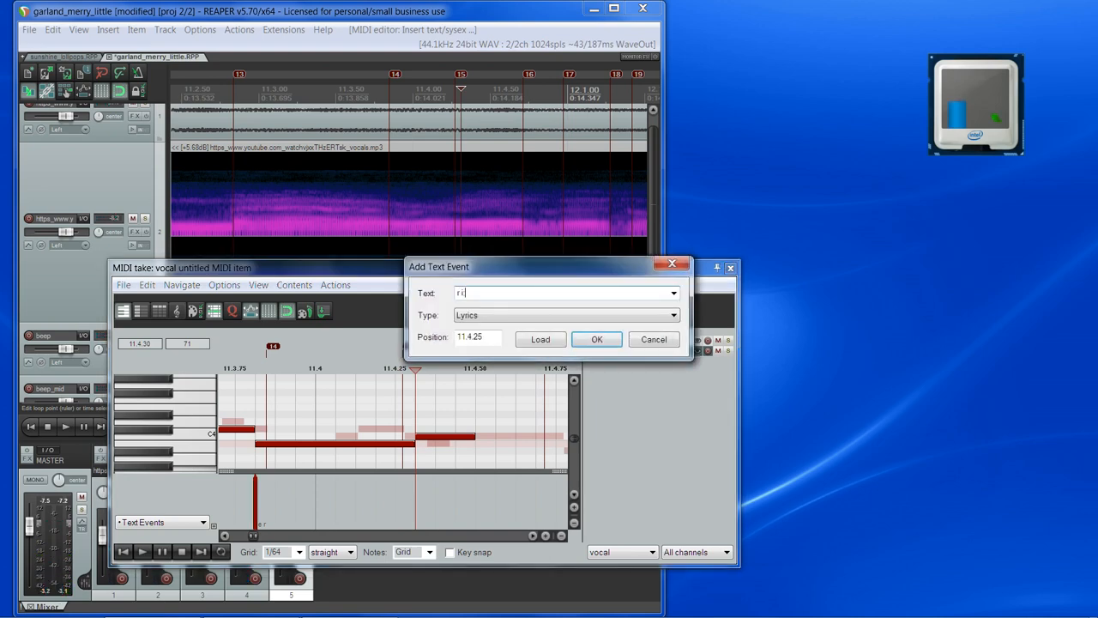
{"action": "key", "text": "Return"}
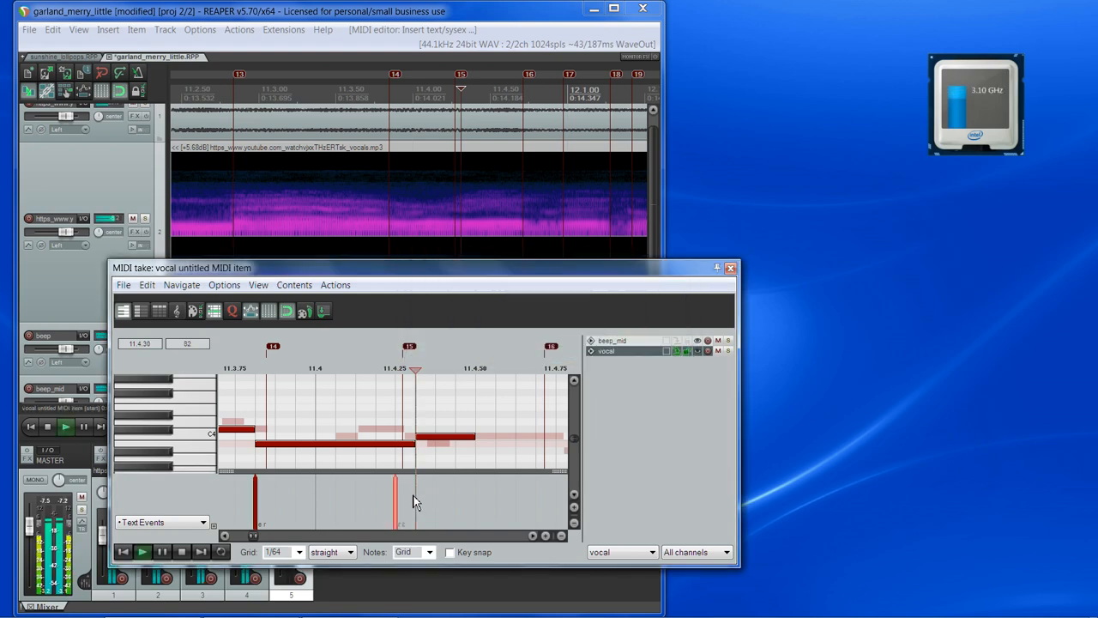
{"action": "left_click_drag", "start_coordinate": [397, 514], "coordinate": [416, 514]}
Play back the vocal after marker 15 and extend the C4 note's end to about 11.4.69, just before marker 16
{"action": "key", "text": "space"}
{"action": "scroll", "coordinate": [503, 492], "scroll_direction": "down", "scroll_amount": 2}
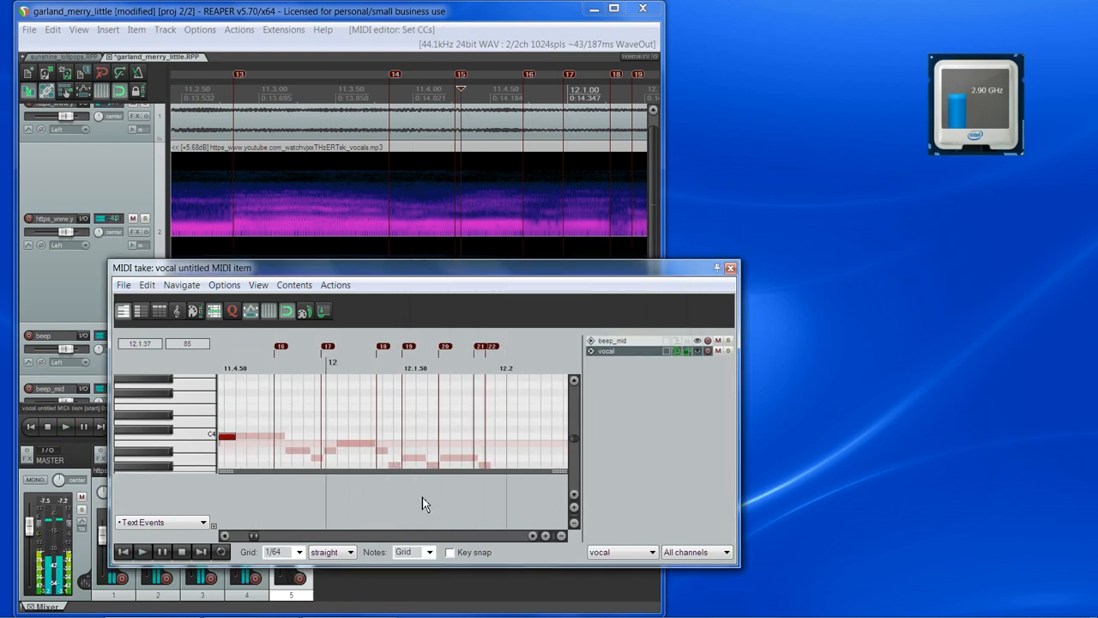
{"action": "key", "text": "space"}
{"action": "scroll", "coordinate": [369, 482], "scroll_direction": "up", "scroll_amount": 1}
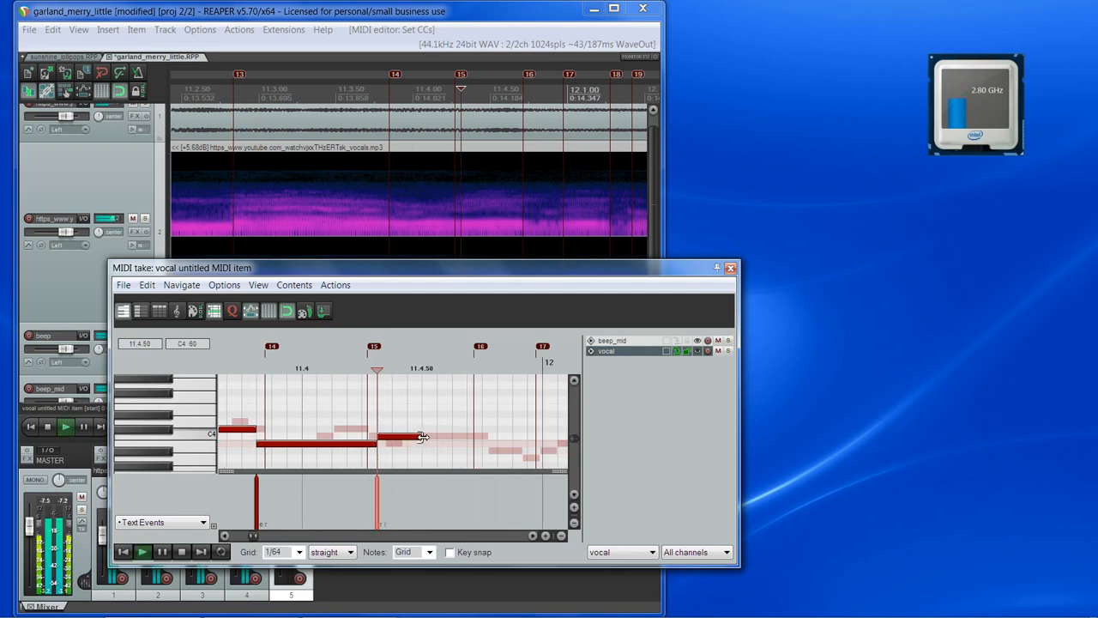
{"action": "left_click_drag", "start_coordinate": [417, 437], "coordinate": [469, 443]}
Audition the vocal around marker 16, draw a note from 11.4.69 to 12.1.00 and set its pitch to A#3
{"action": "left_click", "coordinate": [467, 369]}
{"action": "key", "text": "space"}
{"action": "scroll", "coordinate": [478, 464], "scroll_direction": "up", "scroll_amount": 4}
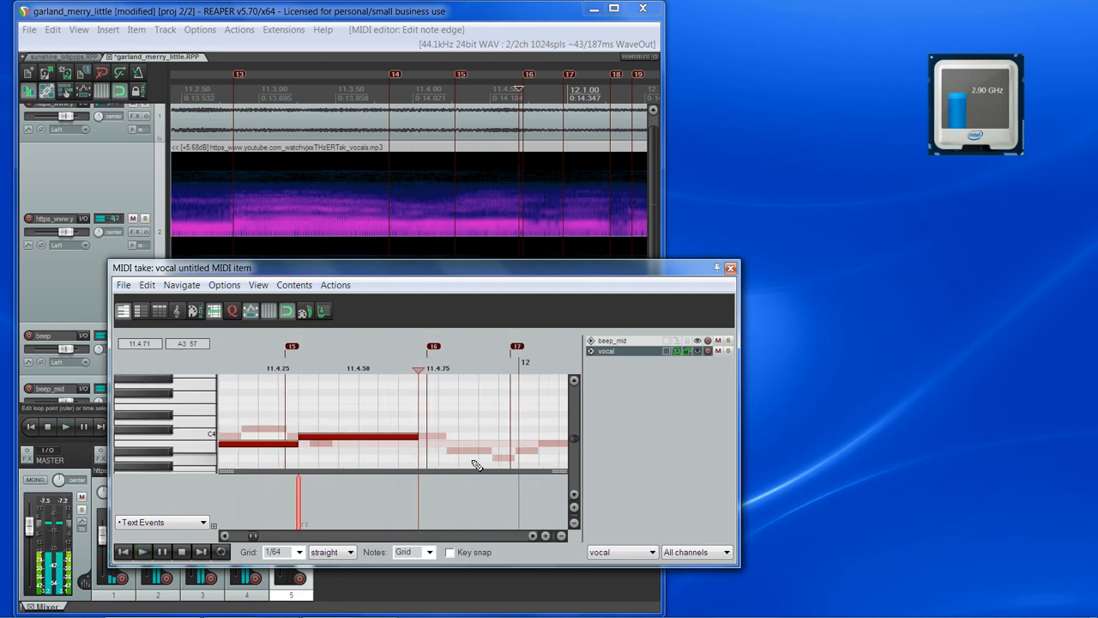
{"action": "key", "text": "space"}
{"action": "scroll", "coordinate": [476, 464], "scroll_direction": "down", "scroll_amount": 4}
{"action": "key", "text": "space"}
{"action": "key", "text": "space"}
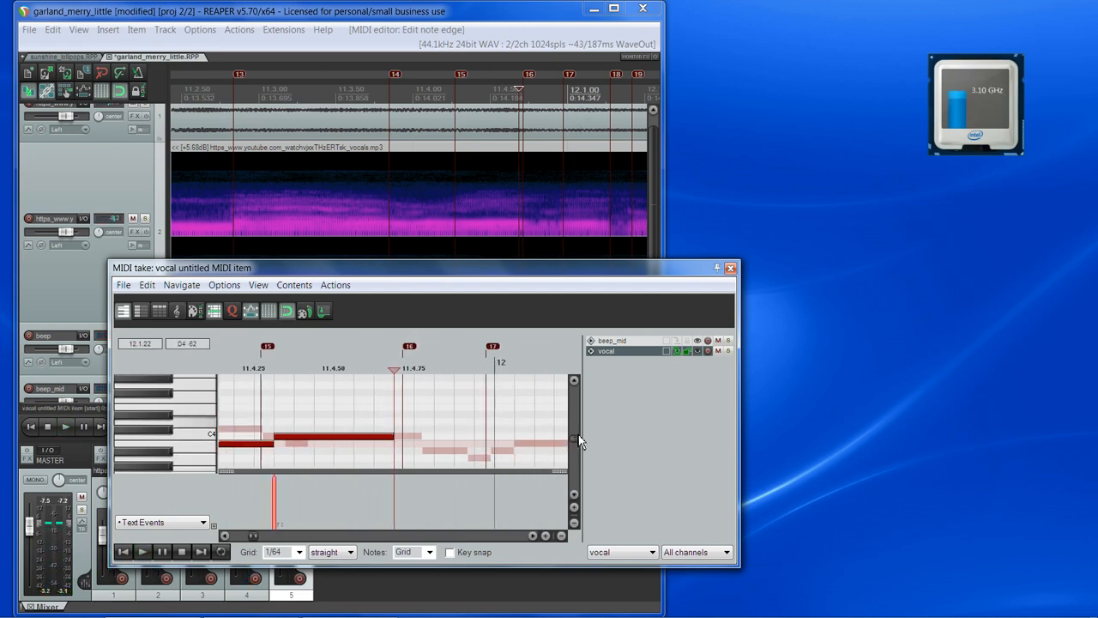
{"action": "left_click_drag", "start_coordinate": [575, 438], "coordinate": [576, 450]}
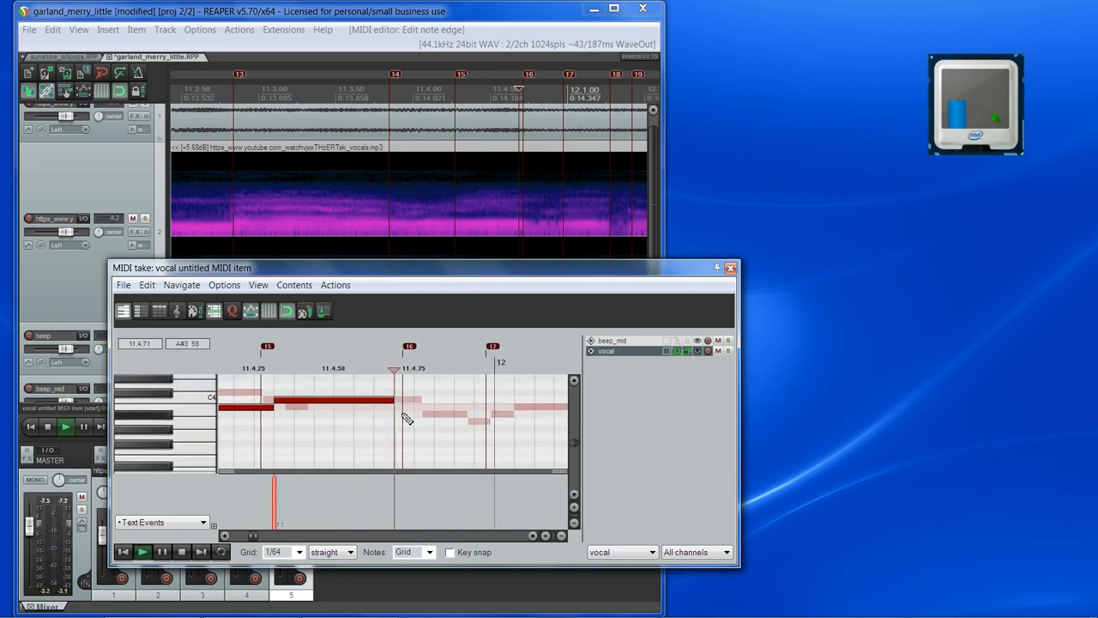
{"action": "key", "text": "space"}
{"action": "left_click_drag", "start_coordinate": [407, 420], "coordinate": [489, 429]}
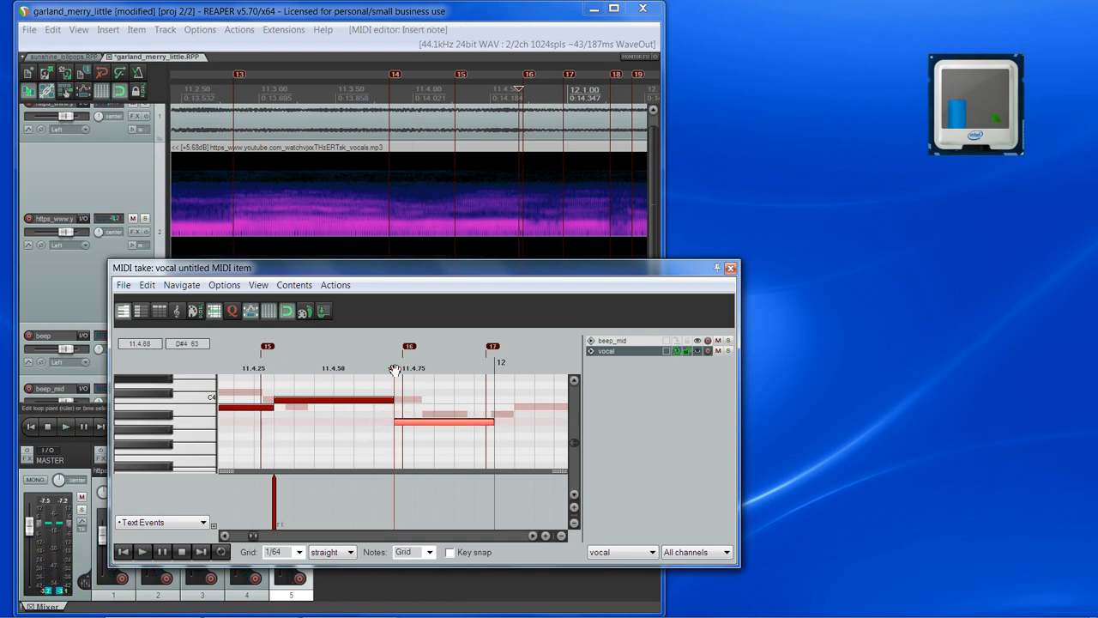
{"action": "left_click_drag", "start_coordinate": [451, 422], "coordinate": [449, 417]}
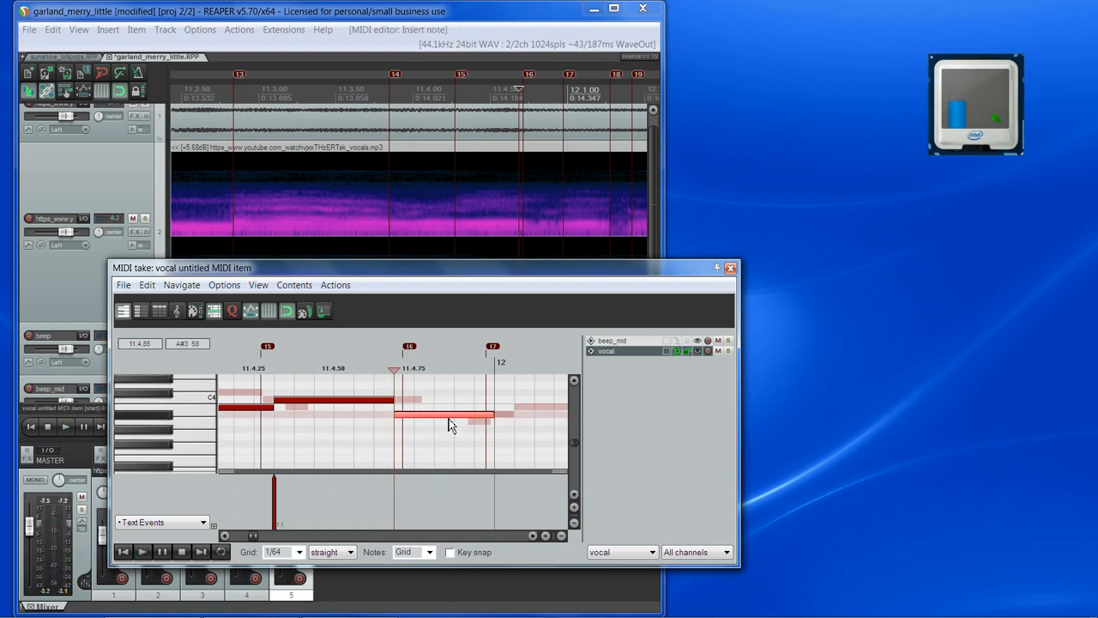
Audition the vocal around marker 17 and again from just before marker 16 to hear the sound change
{"action": "left_click", "coordinate": [492, 386]}
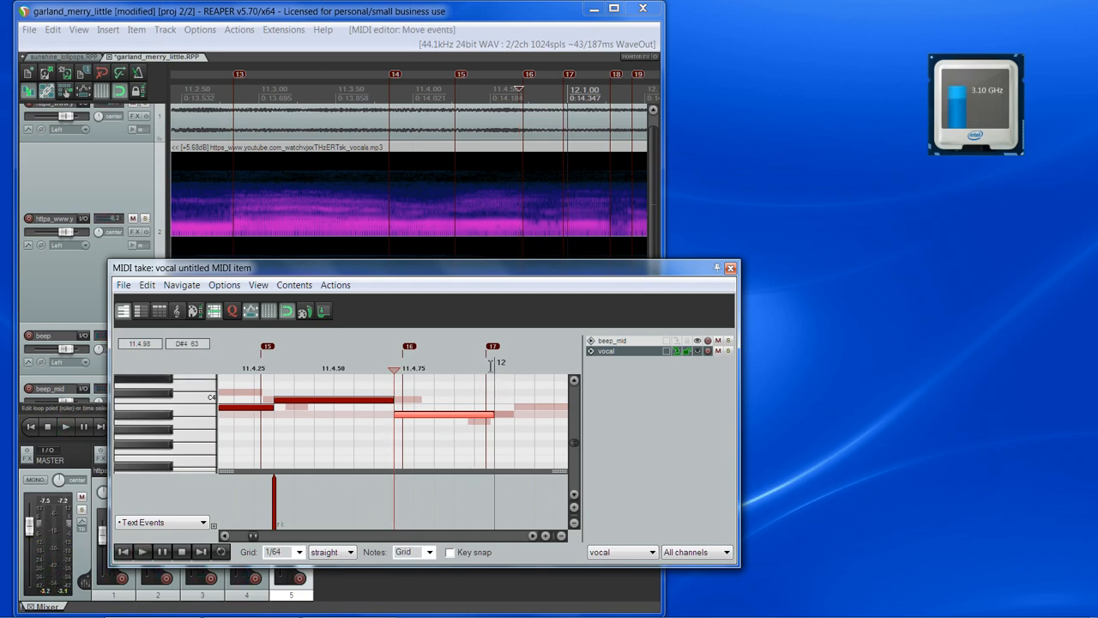
{"action": "key", "text": "space"}
{"action": "key", "text": "space"}
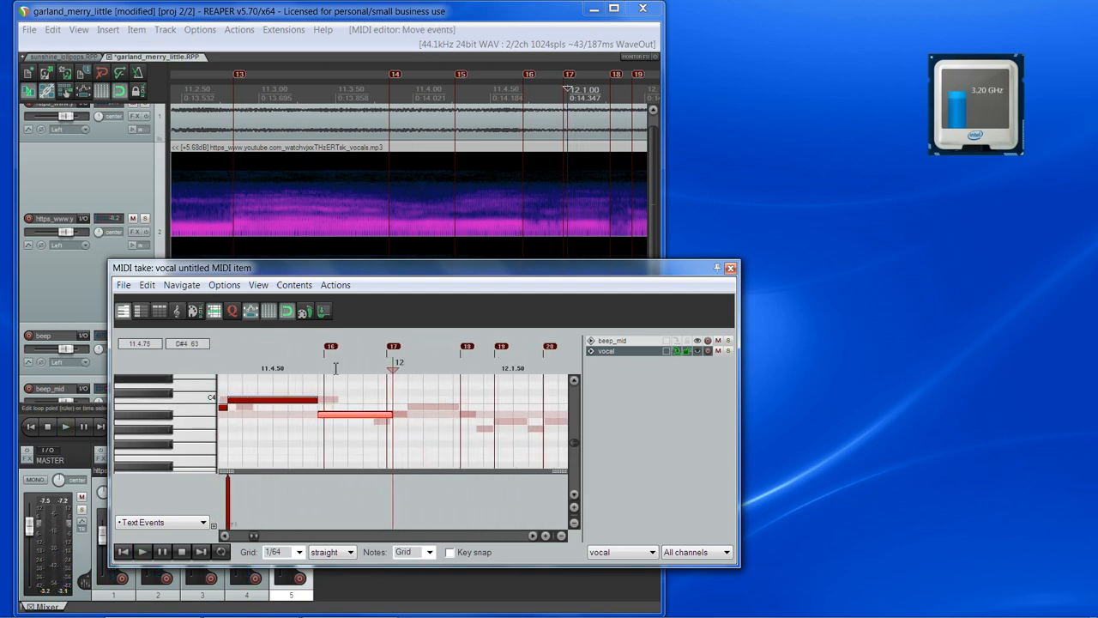
{"action": "left_click", "coordinate": [323, 368]}
{"action": "key", "text": "space"}
{"action": "key", "text": "space"}
{"action": "key", "text": "space"}
{"action": "key", "text": "space"}
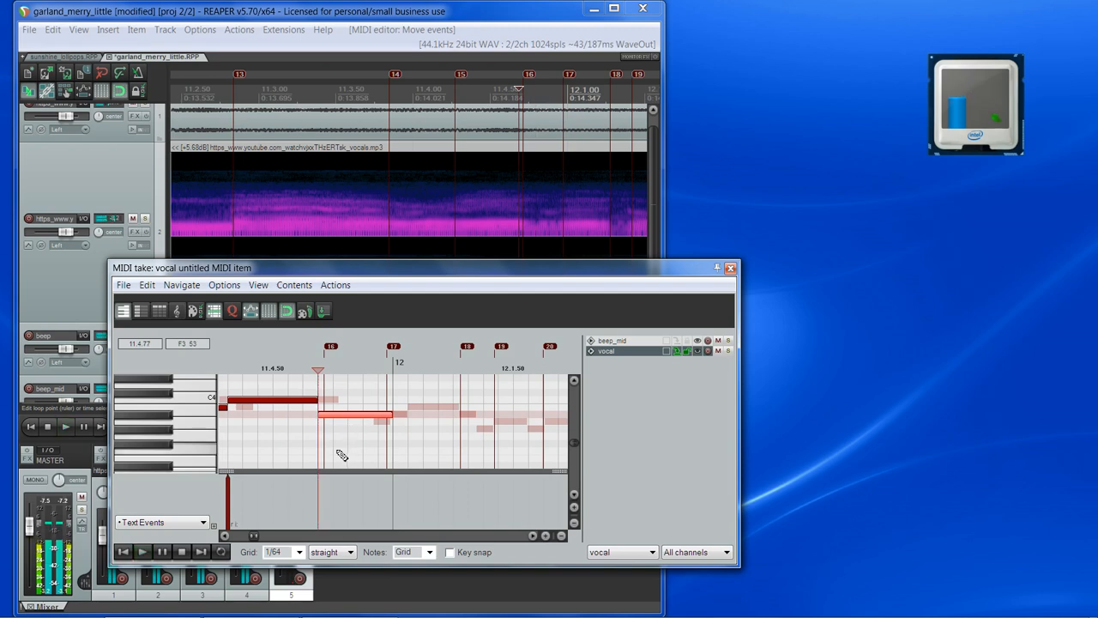
Replay the vocal just before marker 16 and add a Lyrics text event "i l" at 11.4.69, the A#3 note's start
{"action": "scroll", "coordinate": [353, 459], "scroll_direction": "down", "scroll_amount": 2}
{"action": "scroll", "coordinate": [351, 460], "scroll_direction": "up", "scroll_amount": 2}
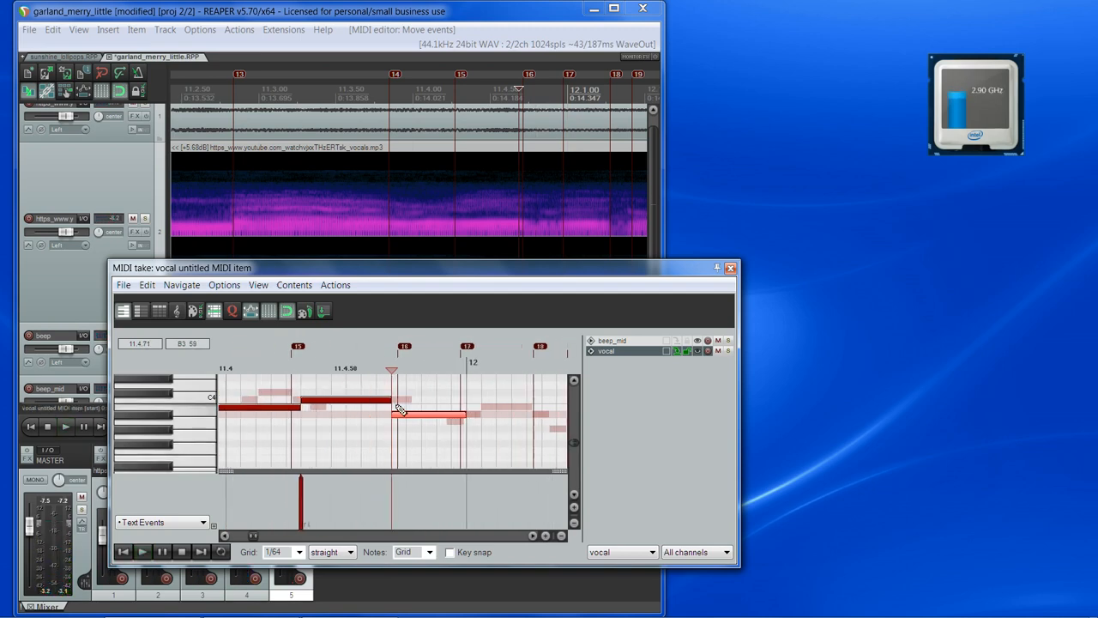
{"action": "key", "text": "space"}
{"action": "key", "text": "space"}
{"action": "double_click", "coordinate": [394, 501]}
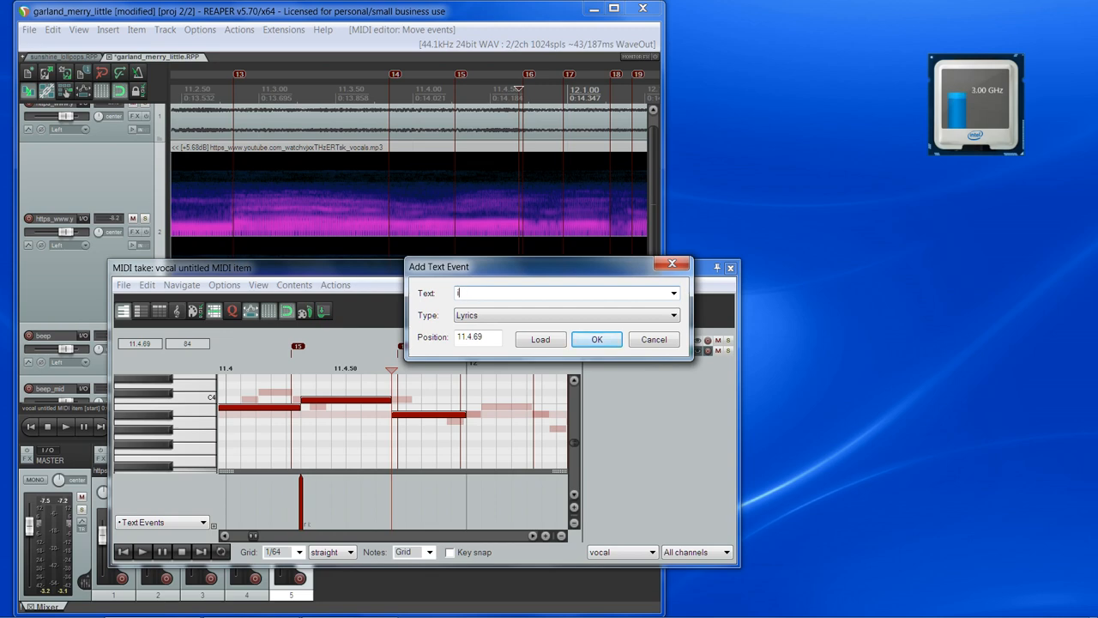
{"action": "key", "text": "Return"}
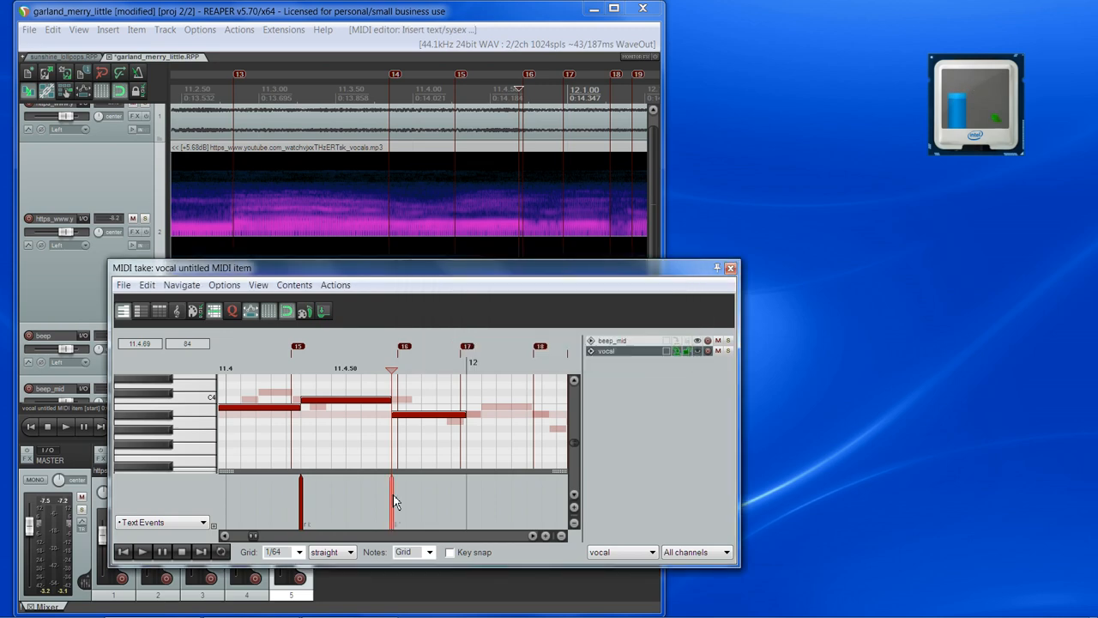
{"action": "double_click", "coordinate": [394, 501]}
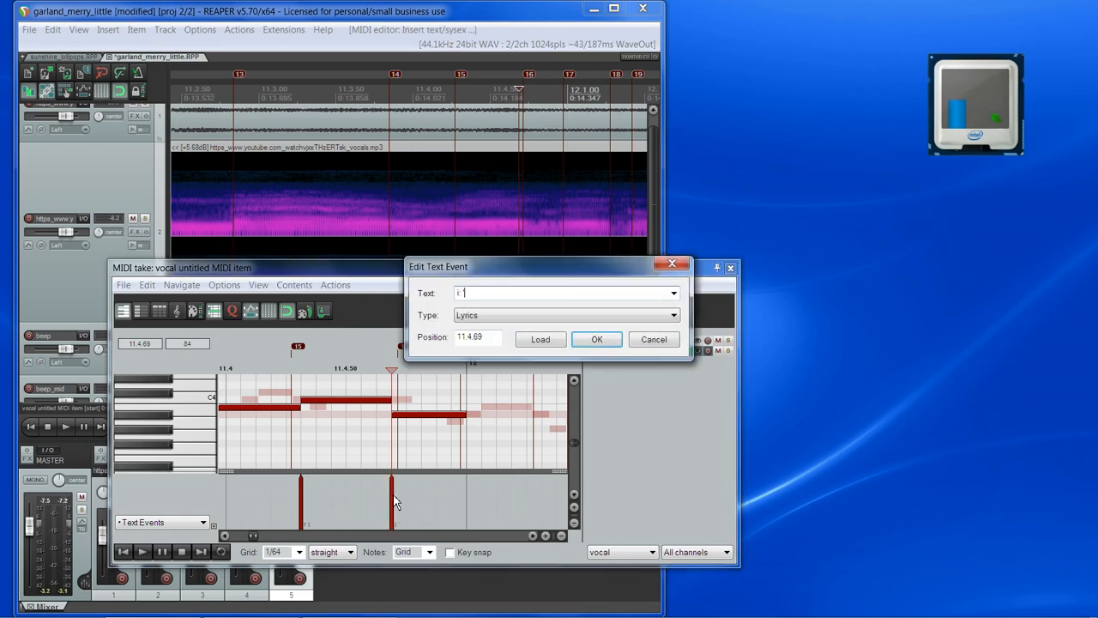
{"action": "key", "text": "Return"}
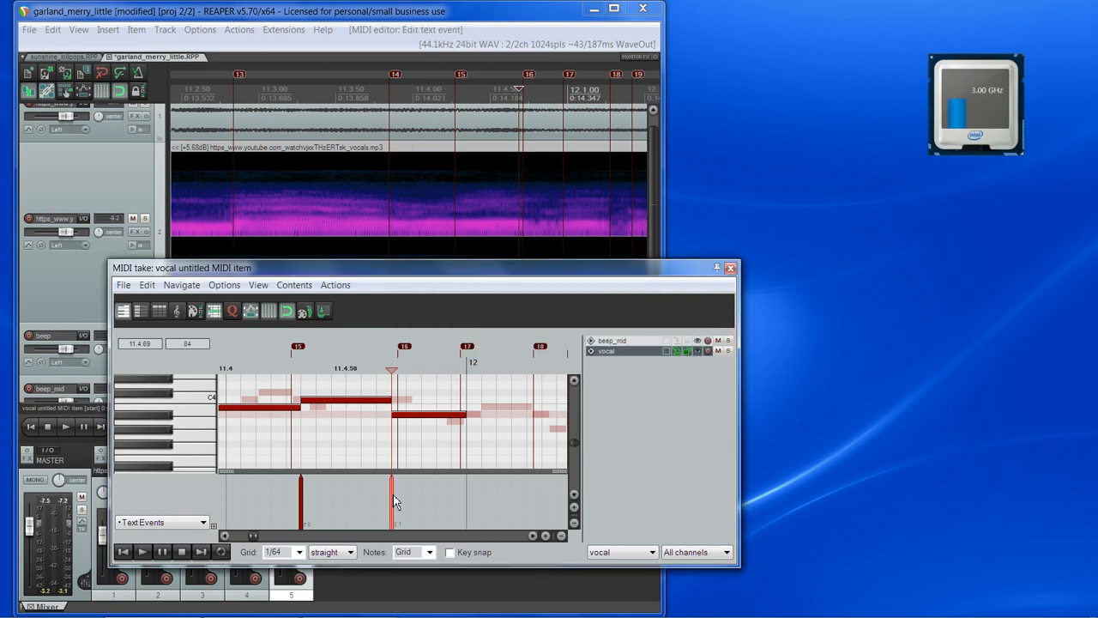
Audition the vocal at marker 17, draw a B3 note from 12.1.00 to 12.1.25 and add its Lyrics text event at 11.4.94
{"action": "key", "text": "space"}
{"action": "key", "text": "space"}
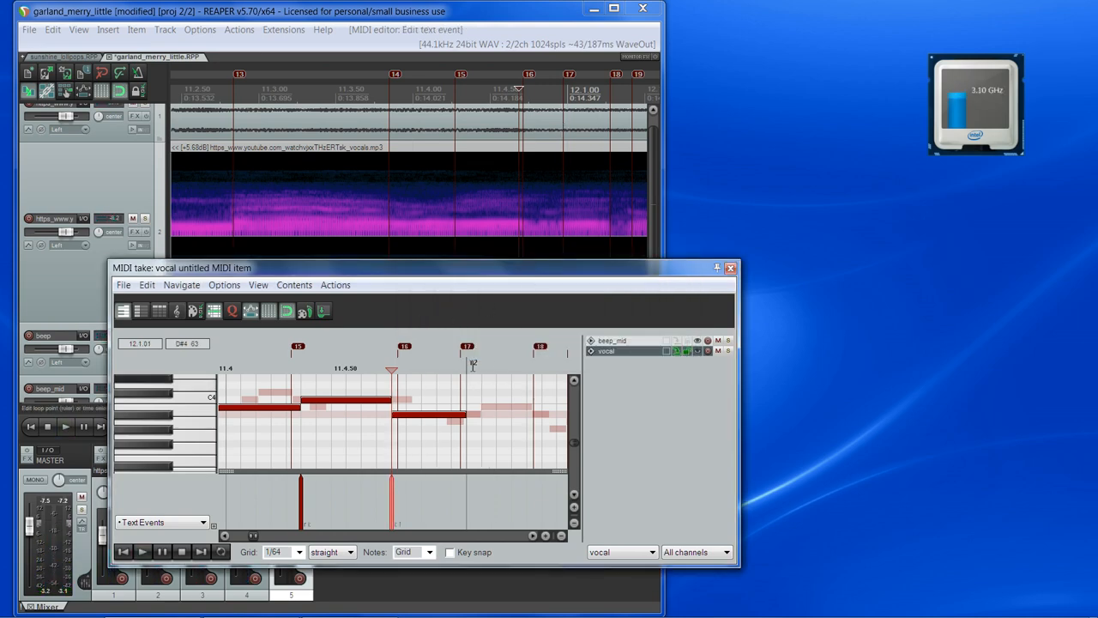
{"action": "left_click", "coordinate": [467, 366]}
{"action": "key", "text": "space"}
{"action": "key", "text": "space"}
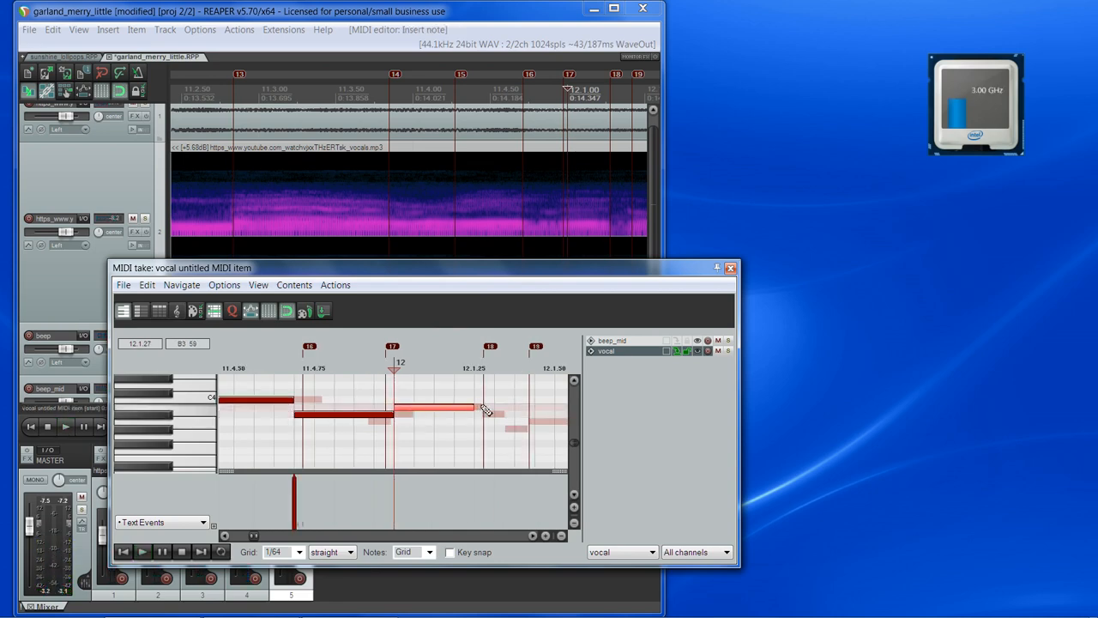
{"action": "double_click", "coordinate": [396, 513]}
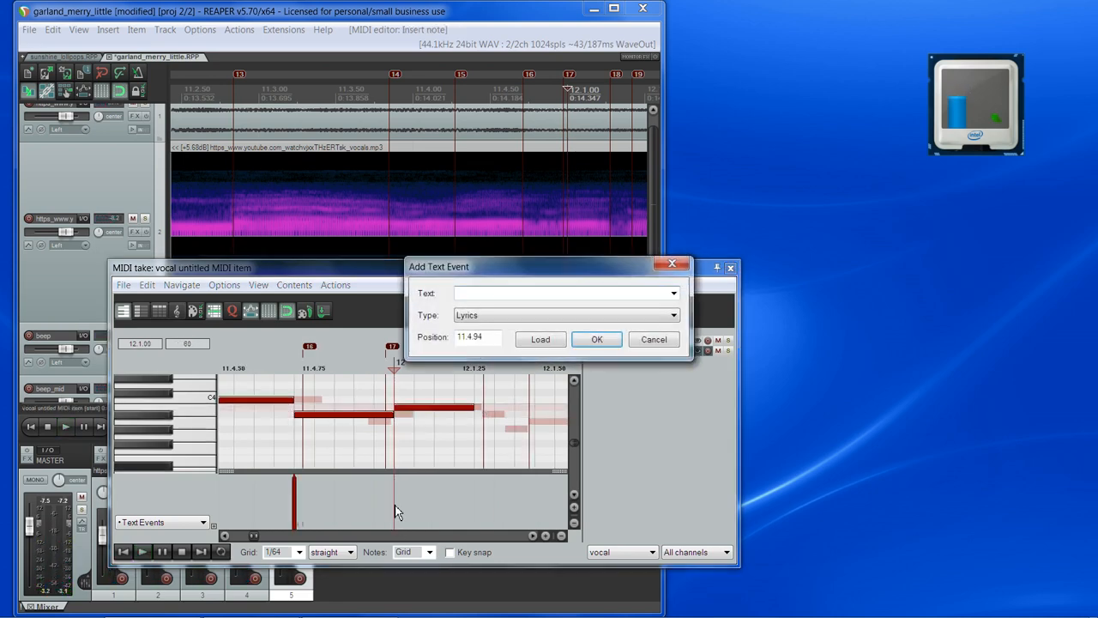
{"action": "key", "text": "Return"}
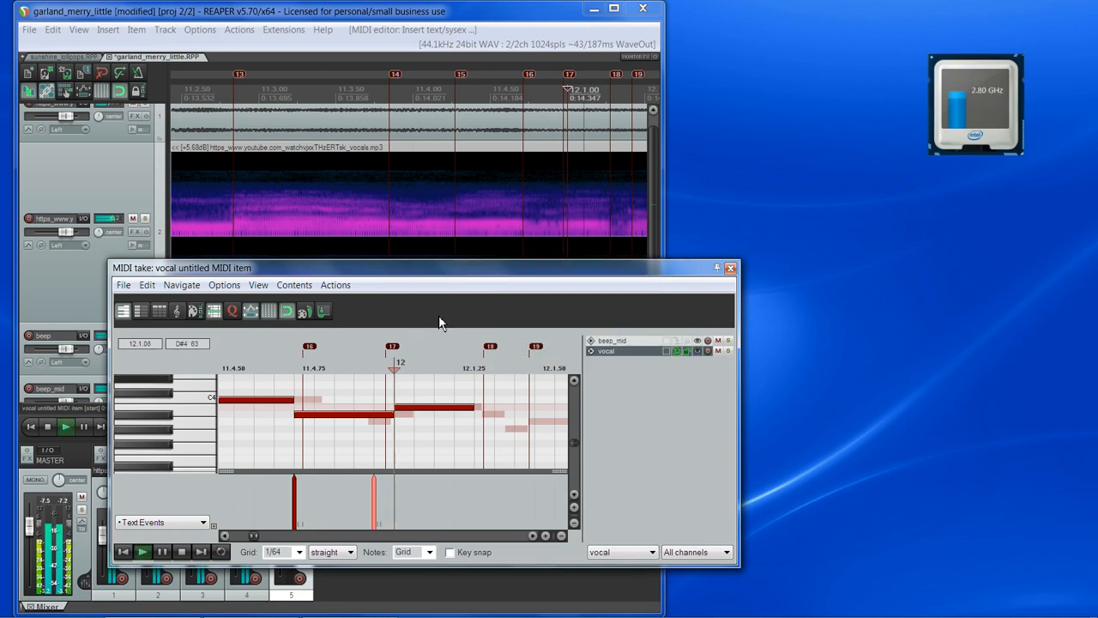
Audition the vocal just before marker 18 and draw a G#3 note from 12.1.25 to about 12.1.38
{"action": "left_click", "coordinate": [483, 366]}
{"action": "key", "text": "space"}
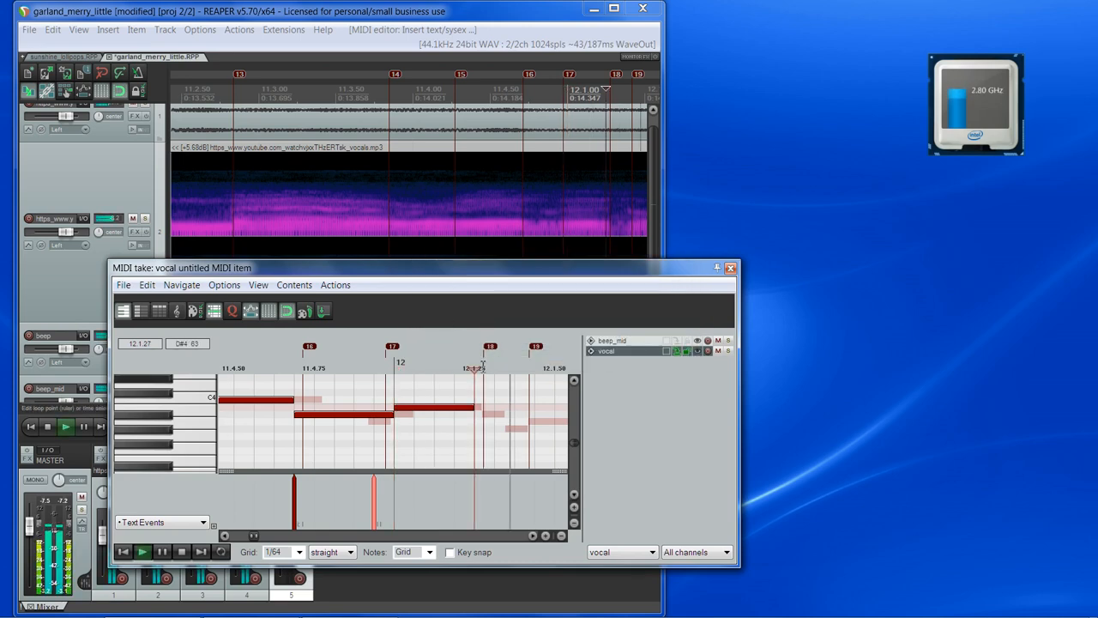
{"action": "scroll", "coordinate": [480, 367], "scroll_direction": "up", "scroll_amount": 2}
{"action": "key", "text": "space"}
{"action": "key", "text": "space"}
{"action": "key", "text": "space"}
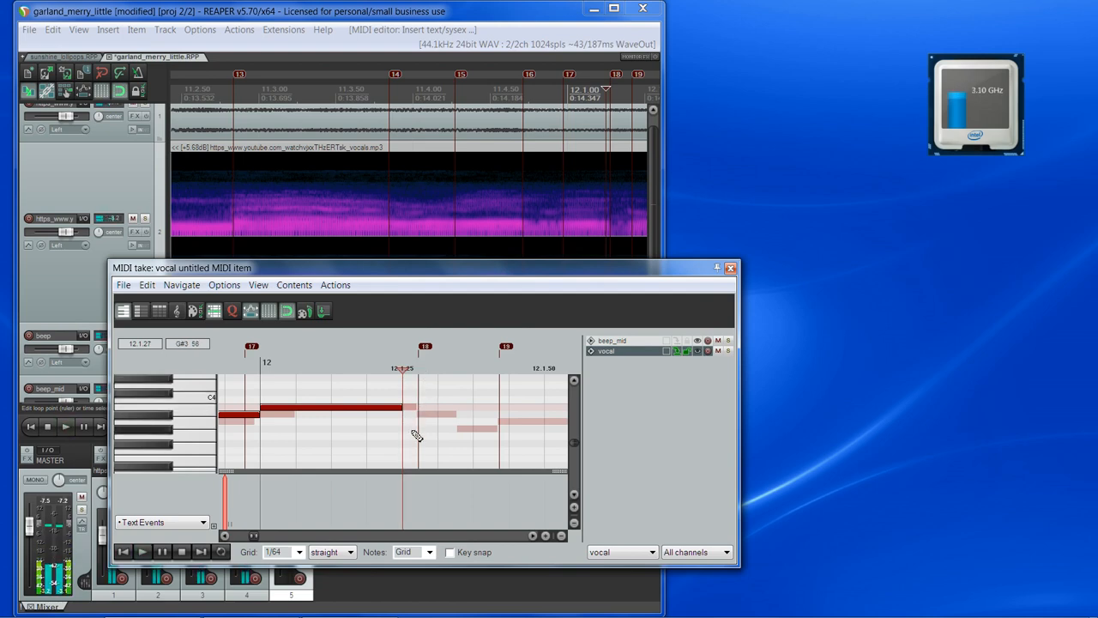
{"action": "left_click_drag", "start_coordinate": [412, 431], "coordinate": [493, 433]}
{"action": "key", "text": "space"}
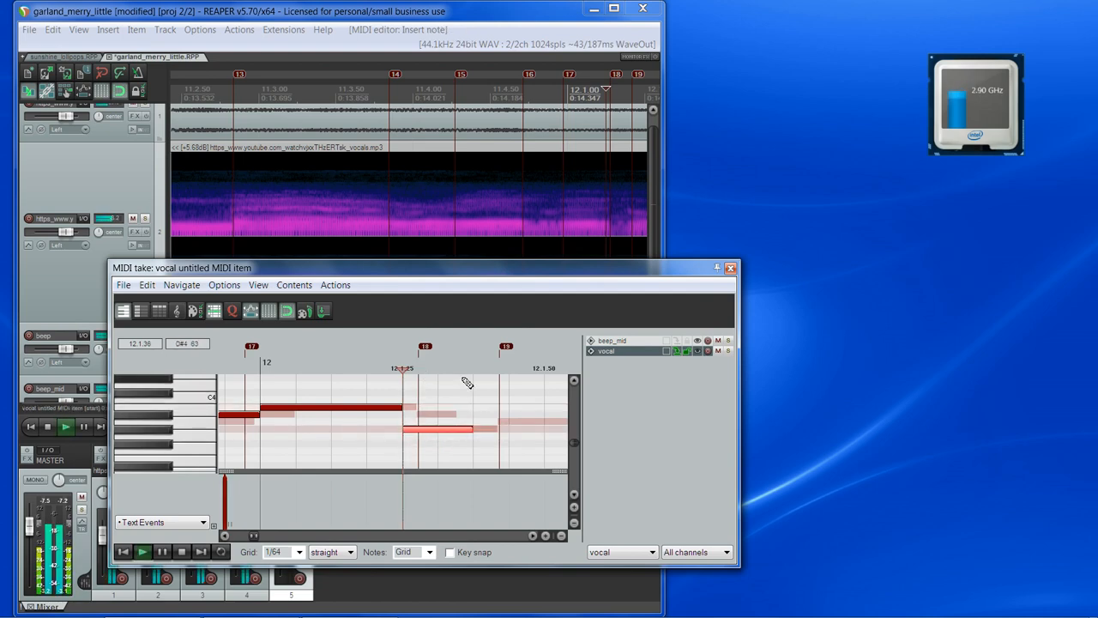
Audition the vocal just after marker 19 and draw an A3 note from about 12.1.44 to marker 20
{"action": "left_click", "coordinate": [494, 370]}
{"action": "scroll", "coordinate": [438, 231], "scroll_direction": "up", "scroll_amount": 3}
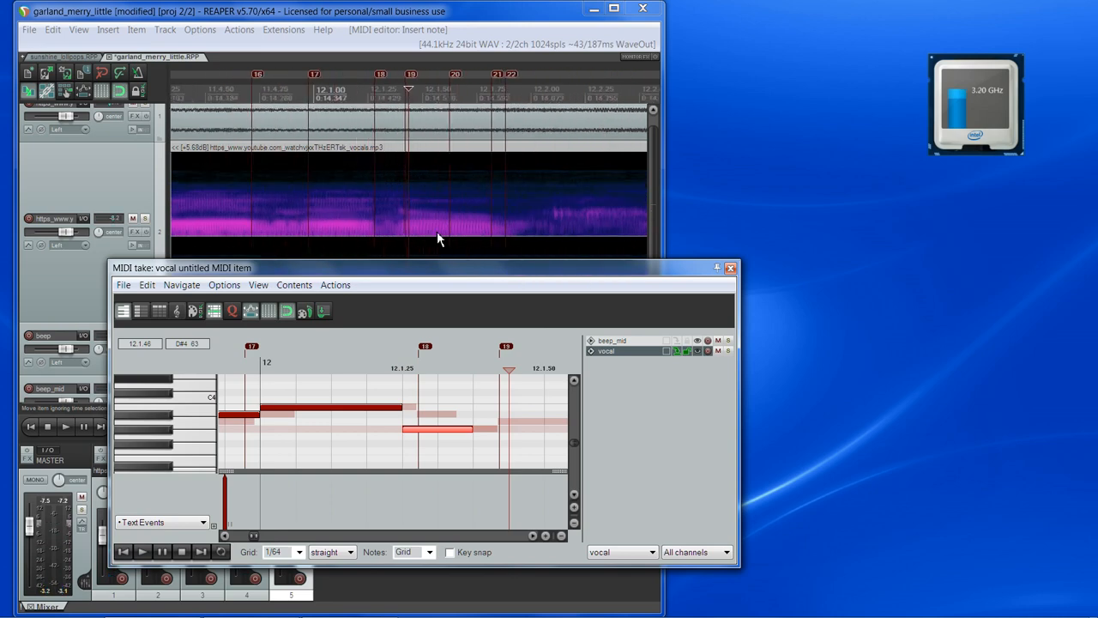
{"action": "key", "text": "space"}
{"action": "key", "text": "space"}
{"action": "key", "text": "space"}
{"action": "key", "text": "space"}
{"action": "key", "text": "space"}
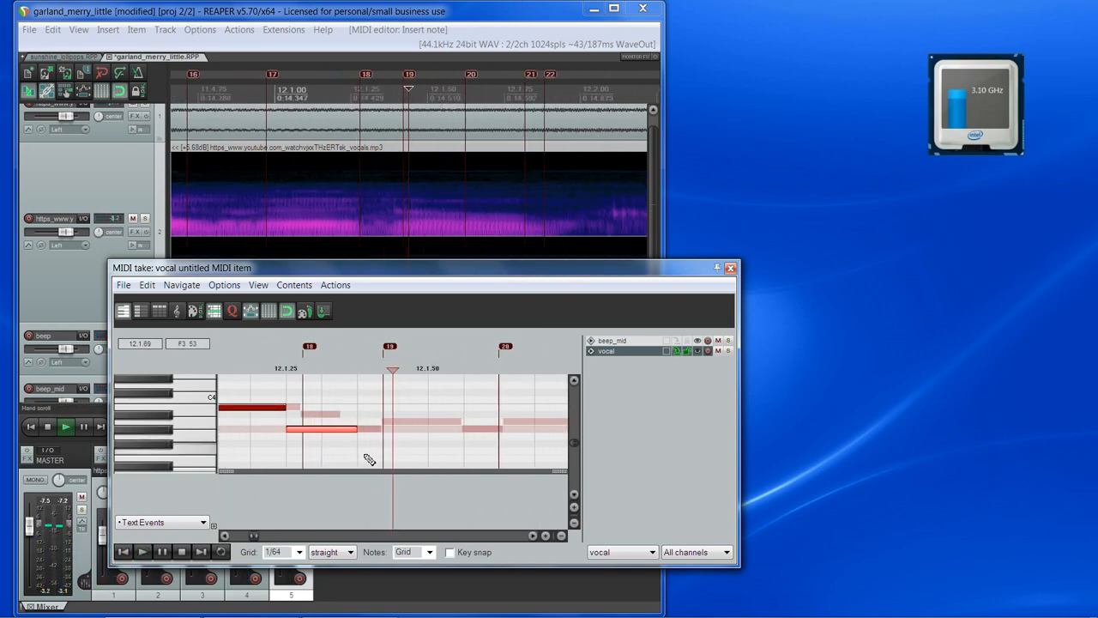
{"action": "left_click_drag", "start_coordinate": [392, 421], "coordinate": [498, 426]}
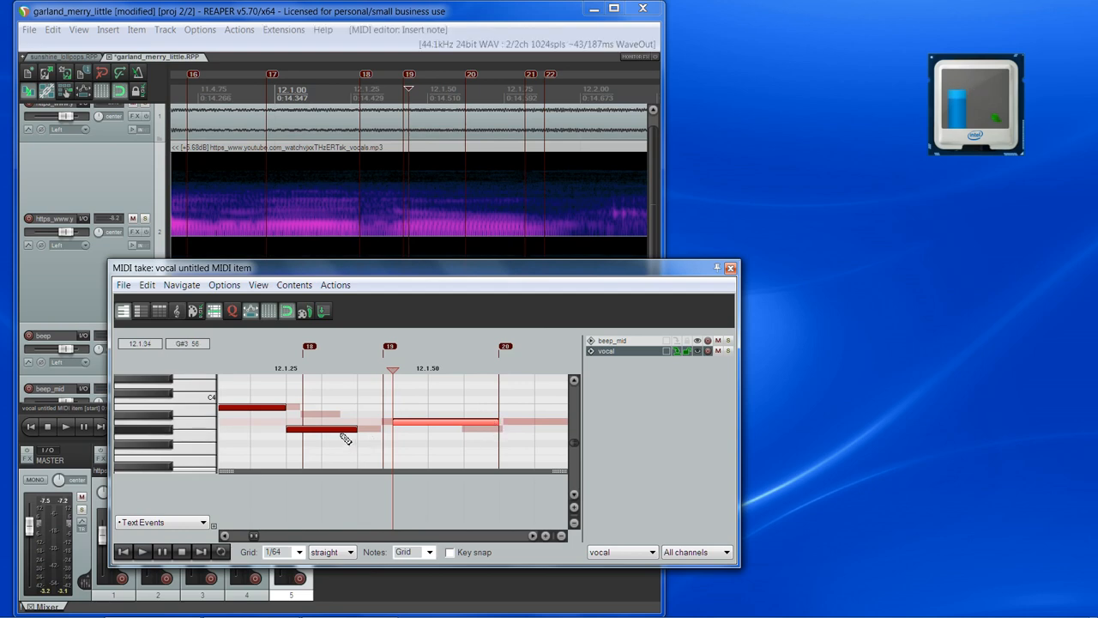
Raise the note starting at 12.1.25 to A#3 and extend its end to the start of the A3 note
{"action": "left_click_drag", "start_coordinate": [340, 433], "coordinate": [342, 418]}
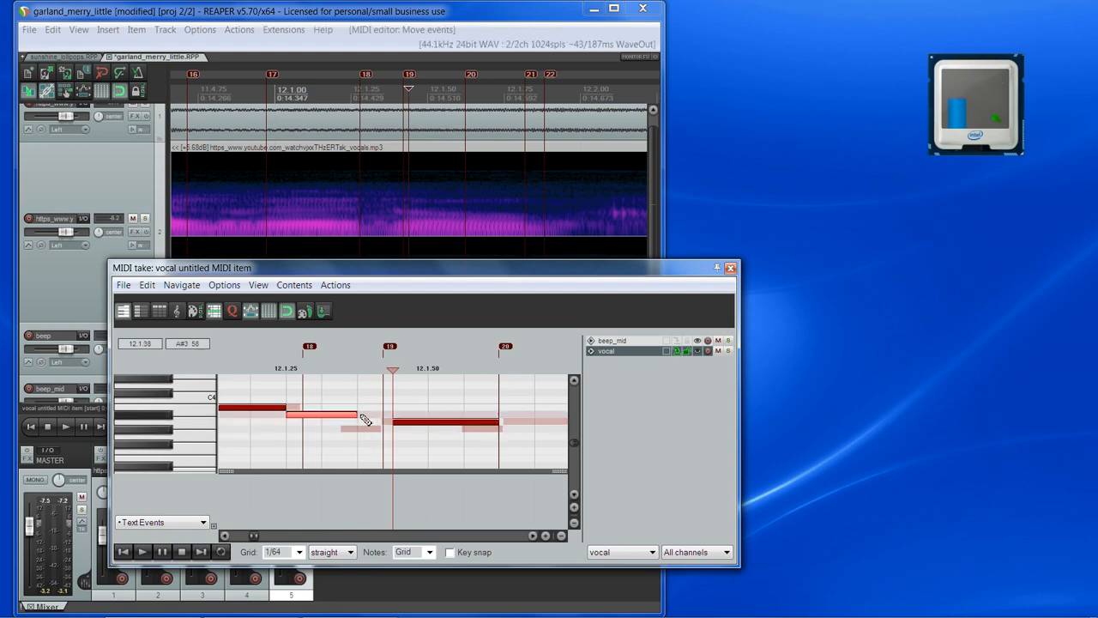
{"action": "scroll", "coordinate": [412, 380], "scroll_direction": "down", "scroll_amount": 3}
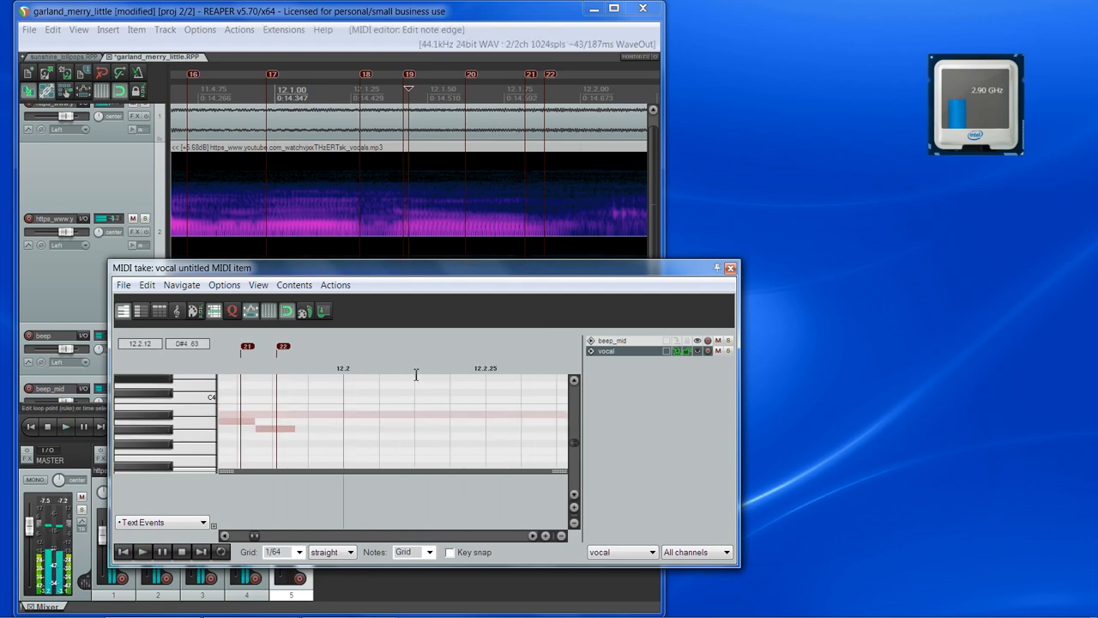
{"action": "scroll", "coordinate": [322, 429], "scroll_direction": "up", "scroll_amount": 3}
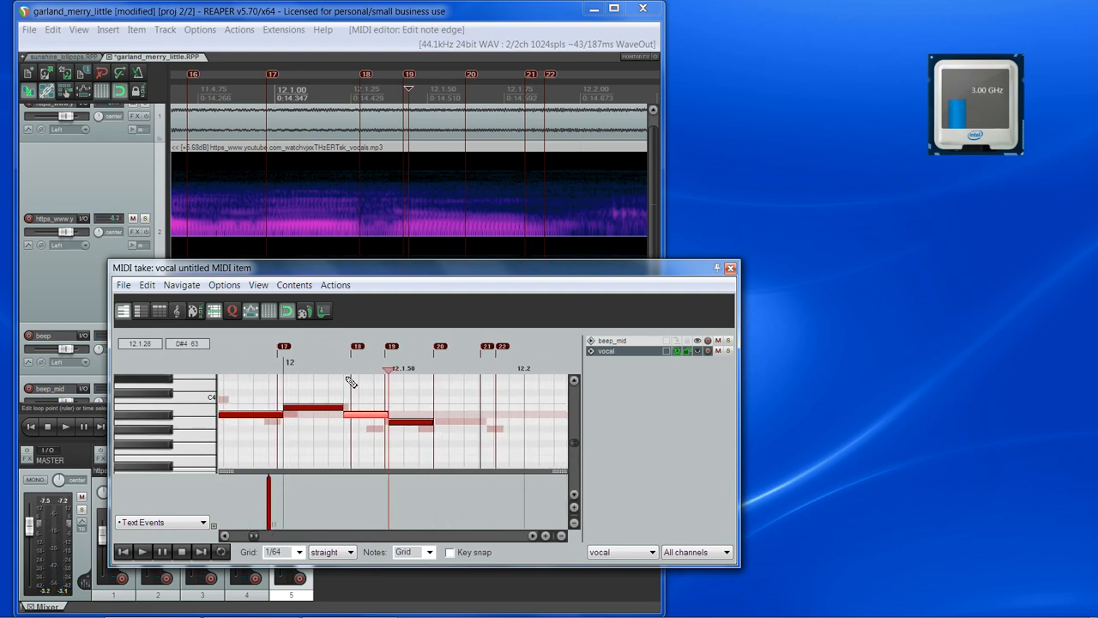
{"action": "scroll", "coordinate": [355, 439], "scroll_direction": "up", "scroll_amount": 3}
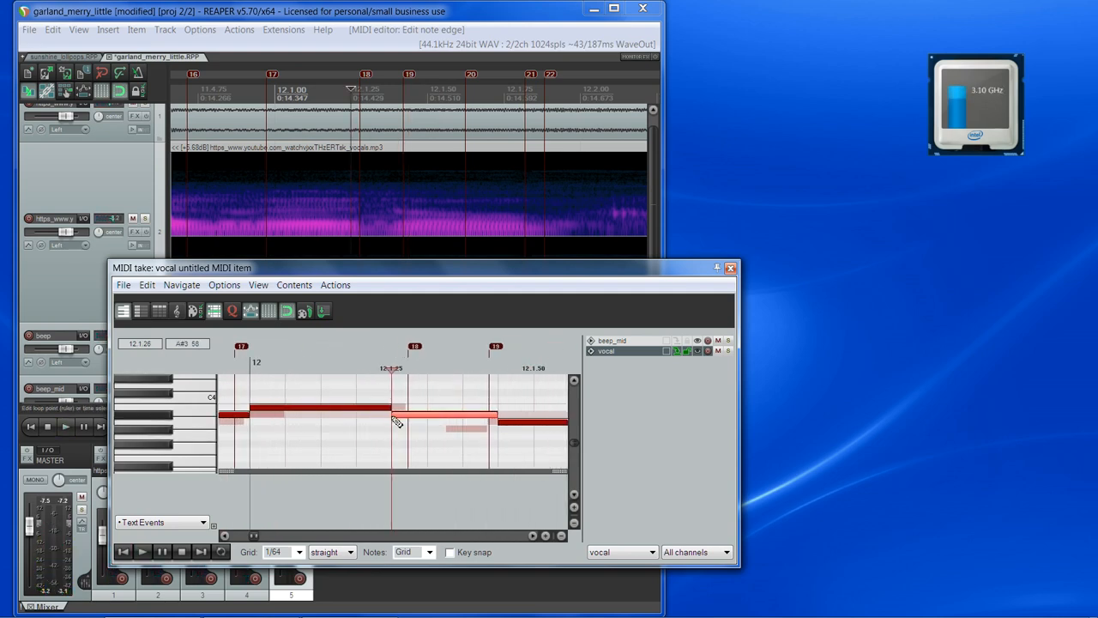
Try starting the A#3 note at about 12.1.31, audition around marker 18 and move its start back to 12.1.25
{"action": "left_click", "coordinate": [434, 367]}
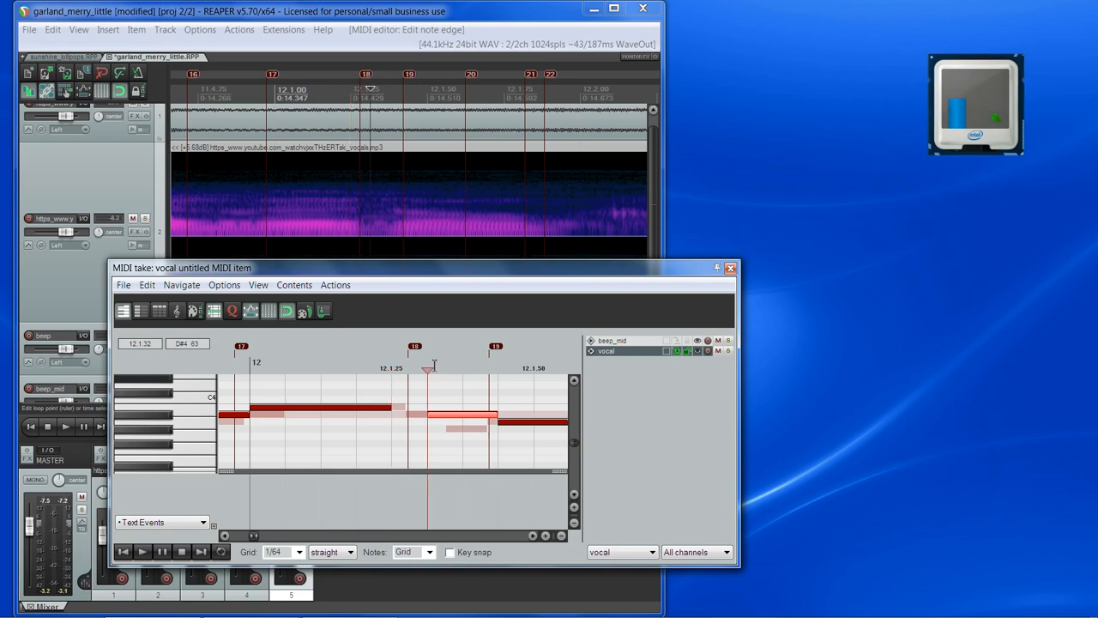
{"action": "left_click", "coordinate": [395, 367]}
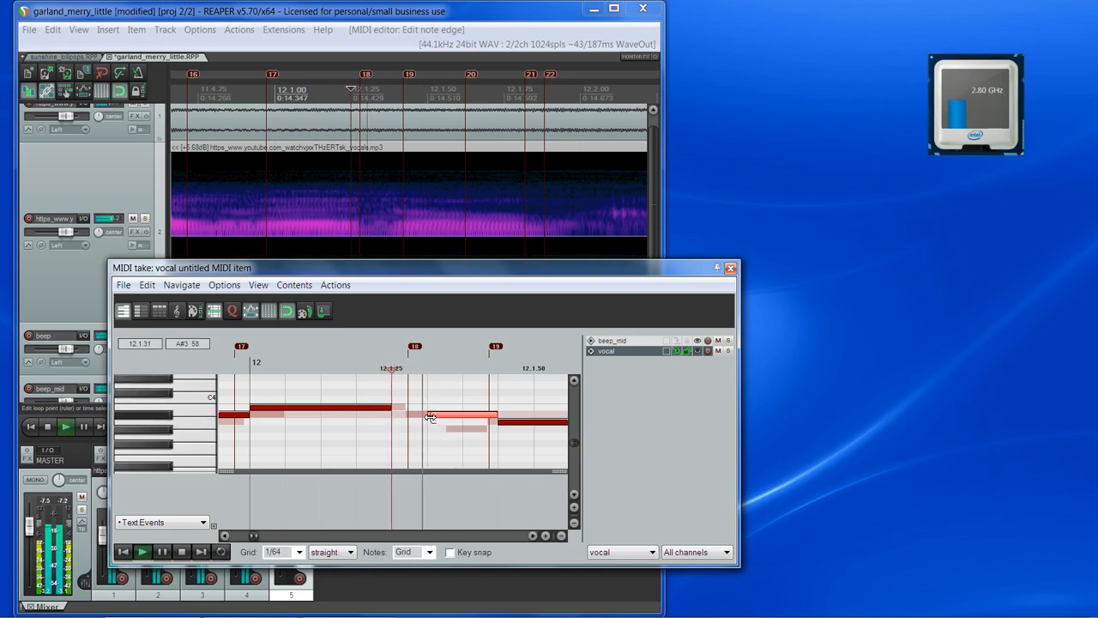
{"action": "left_click_drag", "start_coordinate": [430, 418], "coordinate": [393, 418]}
Add a Lyrics text event "I d" at 12.1.19, just before the A#3 note's start
{"action": "scroll", "coordinate": [395, 480], "scroll_direction": "down", "scroll_amount": 1}
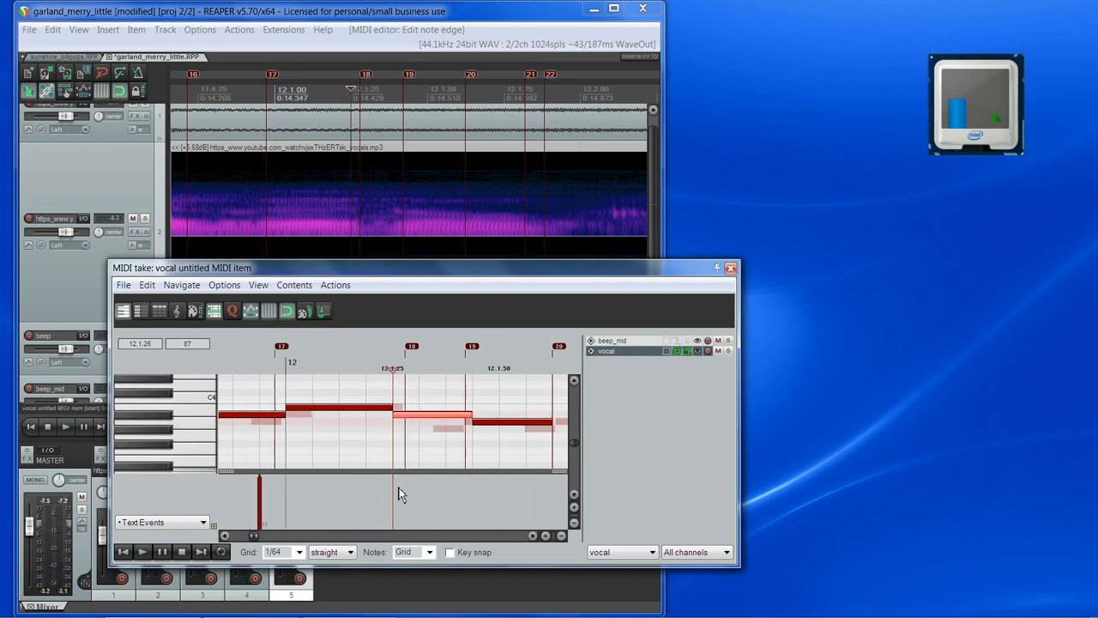
{"action": "double_click", "coordinate": [393, 502]}
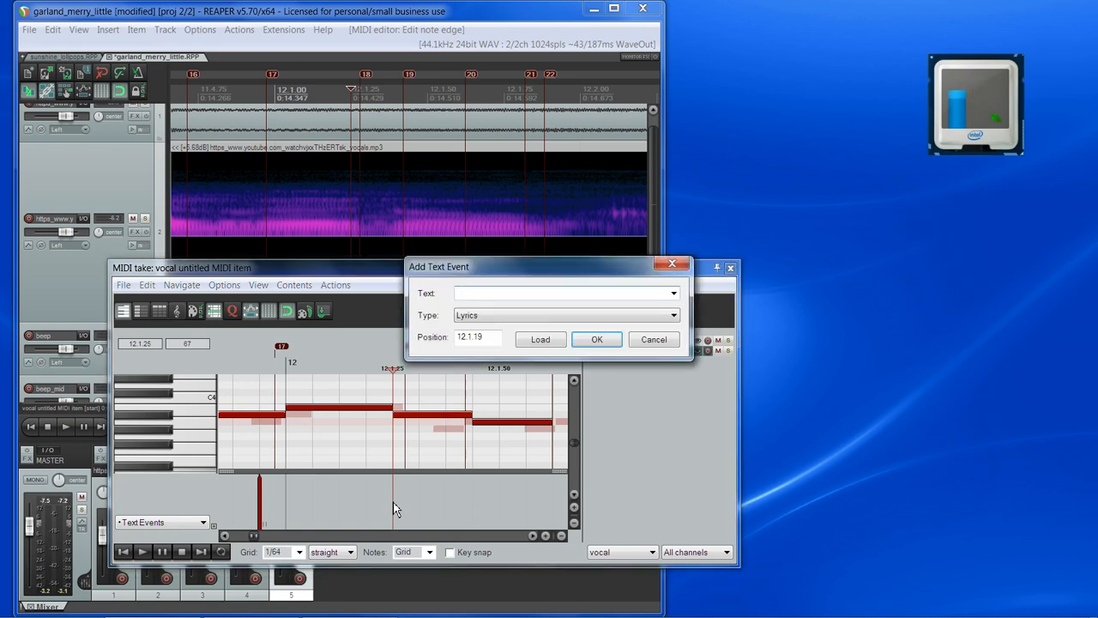
{"action": "type", "text": "Id"}
{"action": "key", "text": "Return"}
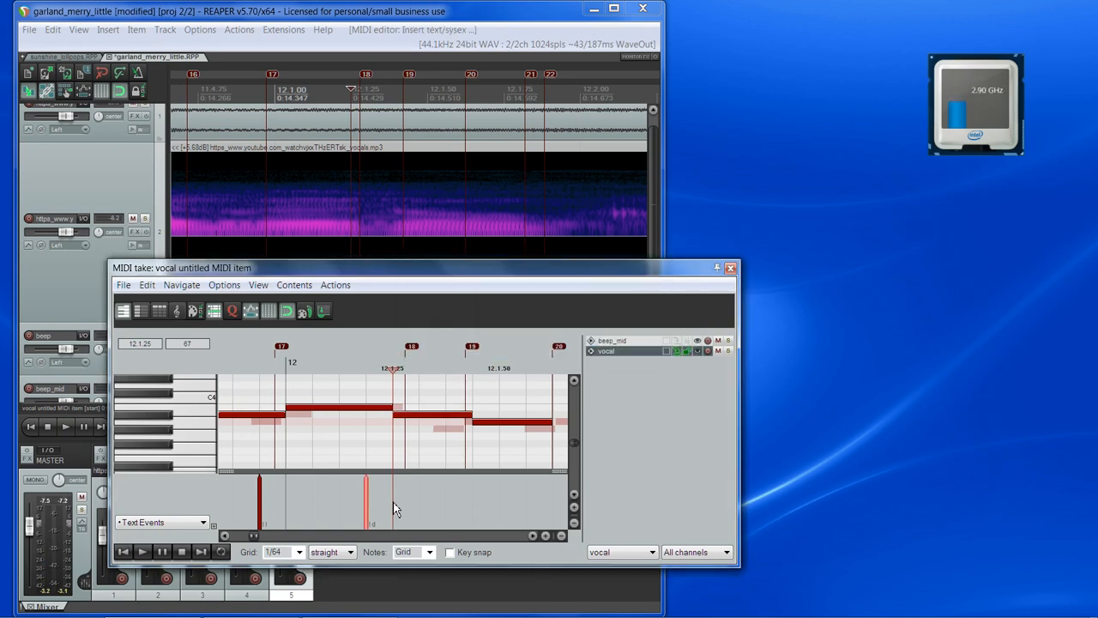
Audition the vocal from just after marker 19 and add a Lyrics text event "d V" at 12.1.44, the A3 note's start
{"action": "left_click", "coordinate": [472, 371]}
{"action": "key", "text": "space"}
{"action": "key", "text": "space"}
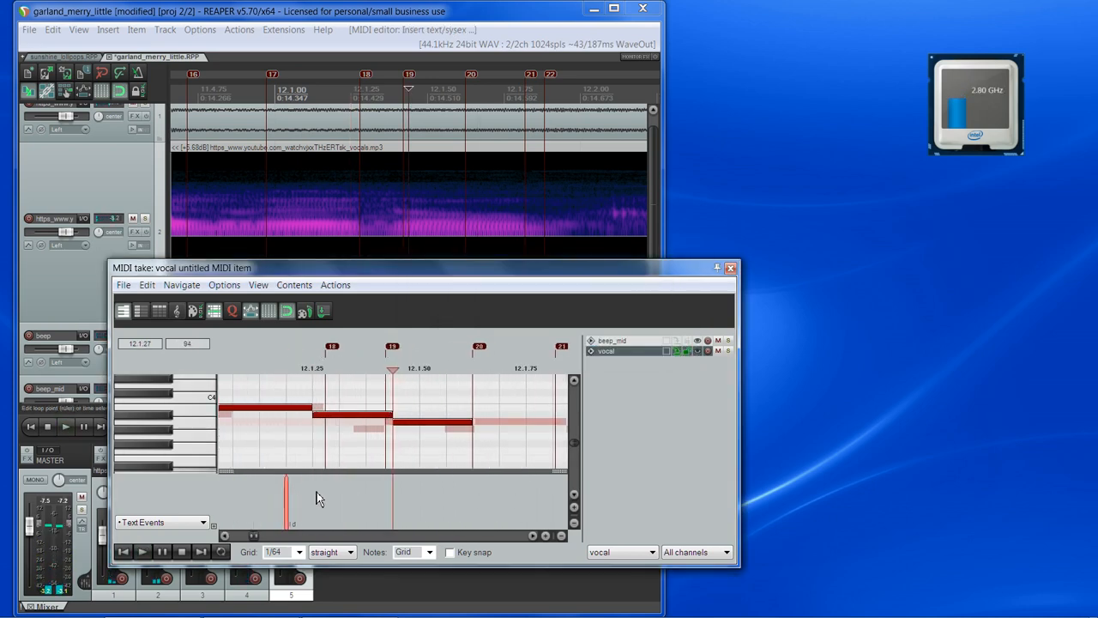
{"action": "double_click", "coordinate": [393, 491]}
{"action": "type", "text": "d"}
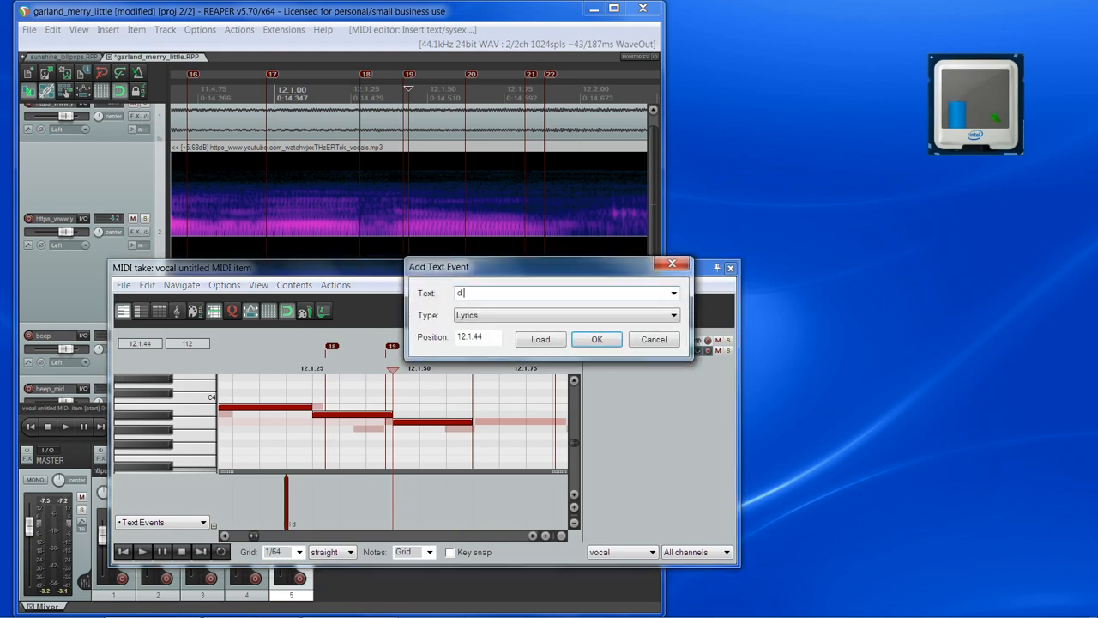
{"action": "type", "text": " V"}
{"action": "key", "text": "Return"}
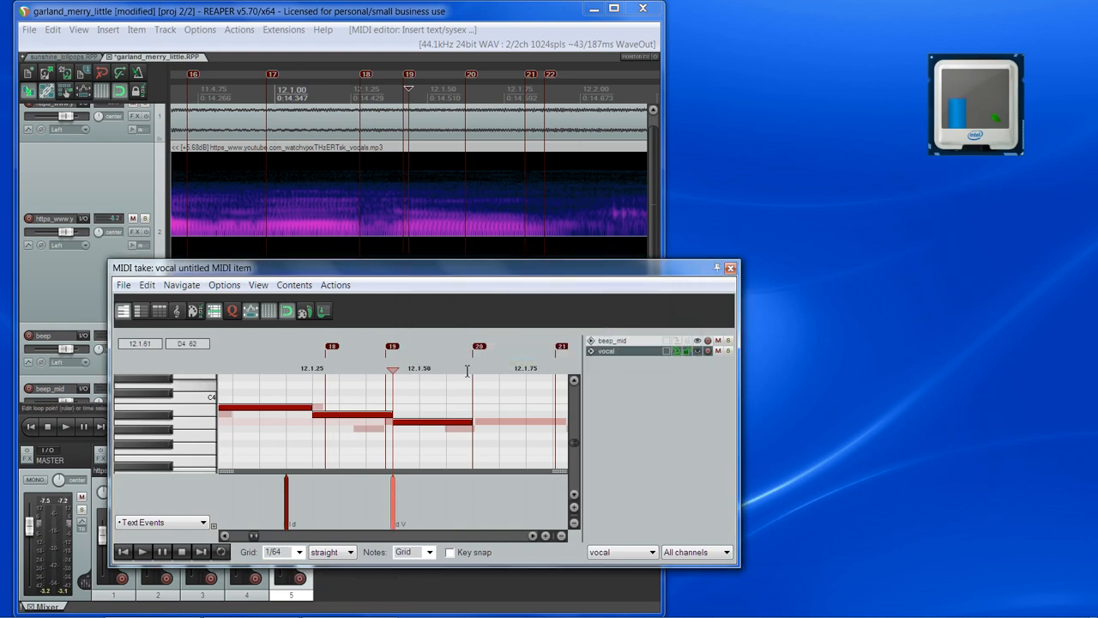
Draw an A3 note from marker 20 to about 12.1.81, followed by a short G#3 note ending at about 12.1.87
{"action": "left_click", "coordinate": [467, 370]}
{"action": "scroll", "coordinate": [503, 454], "scroll_direction": "right", "scroll_amount": 3}
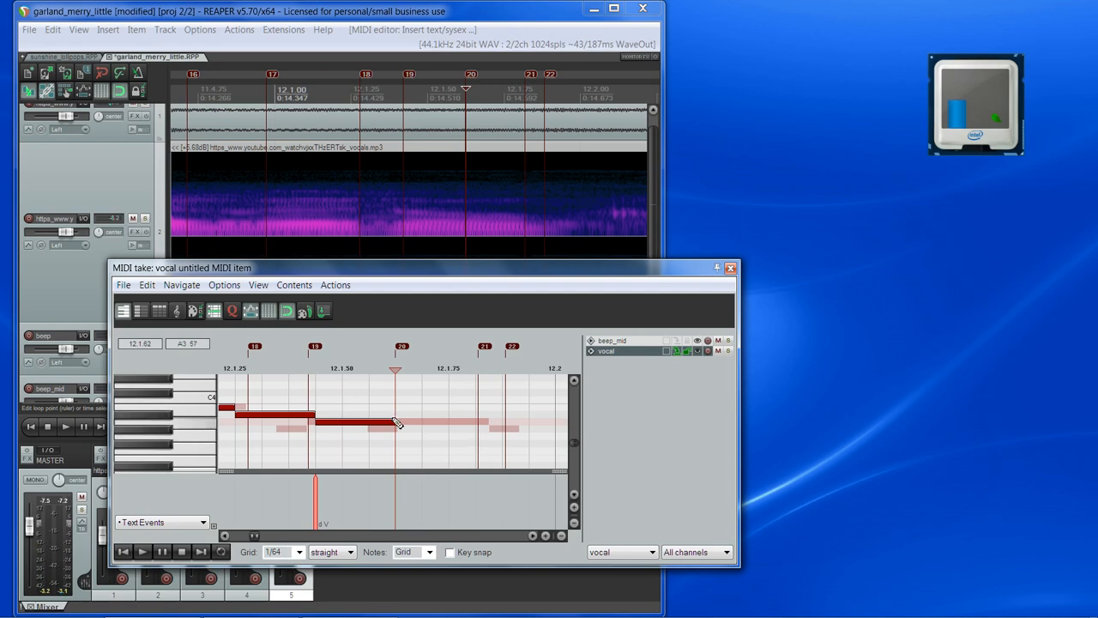
{"action": "left_click", "coordinate": [482, 428]}
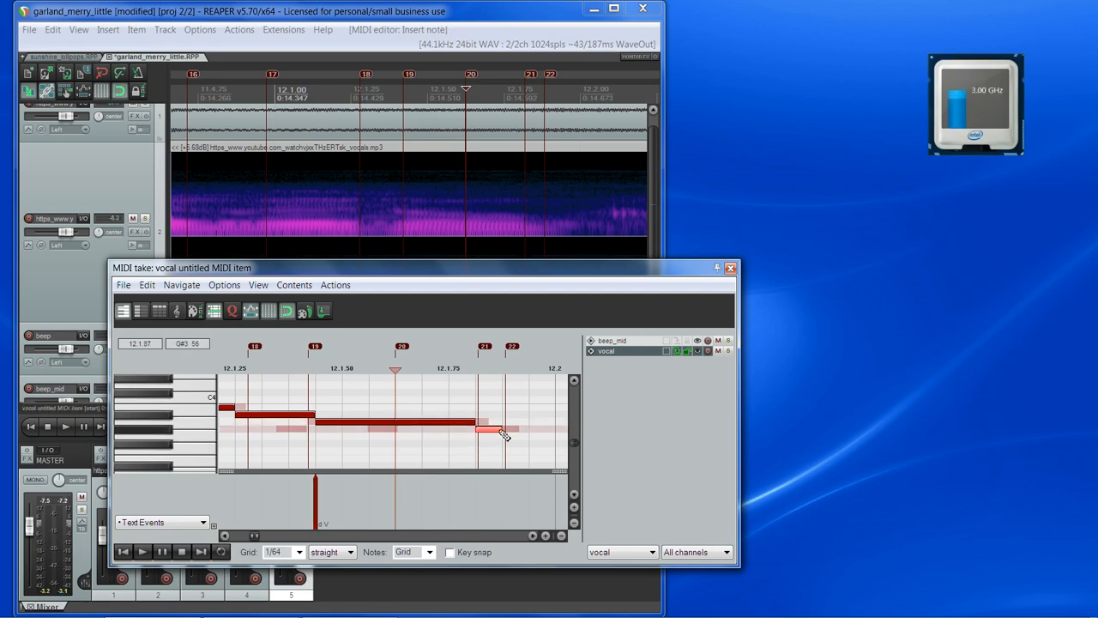
Add Lyrics text events "V l" at 12.1.63 and "l -" at 12.1.81, the starts of the two new notes
{"action": "double_click", "coordinate": [396, 489]}
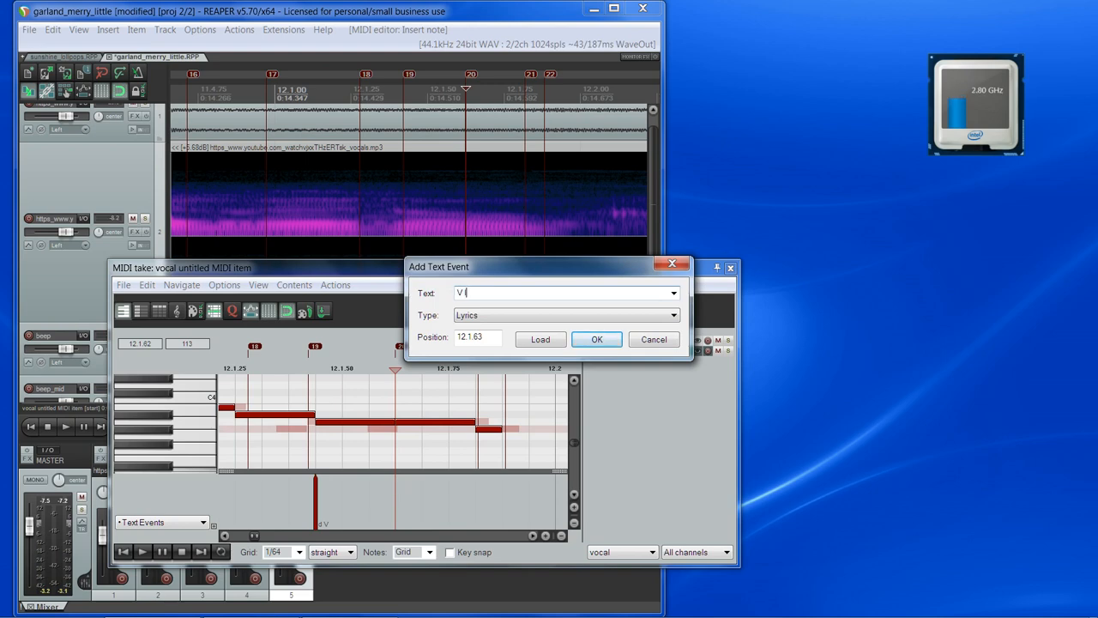
{"action": "key", "text": "Return"}
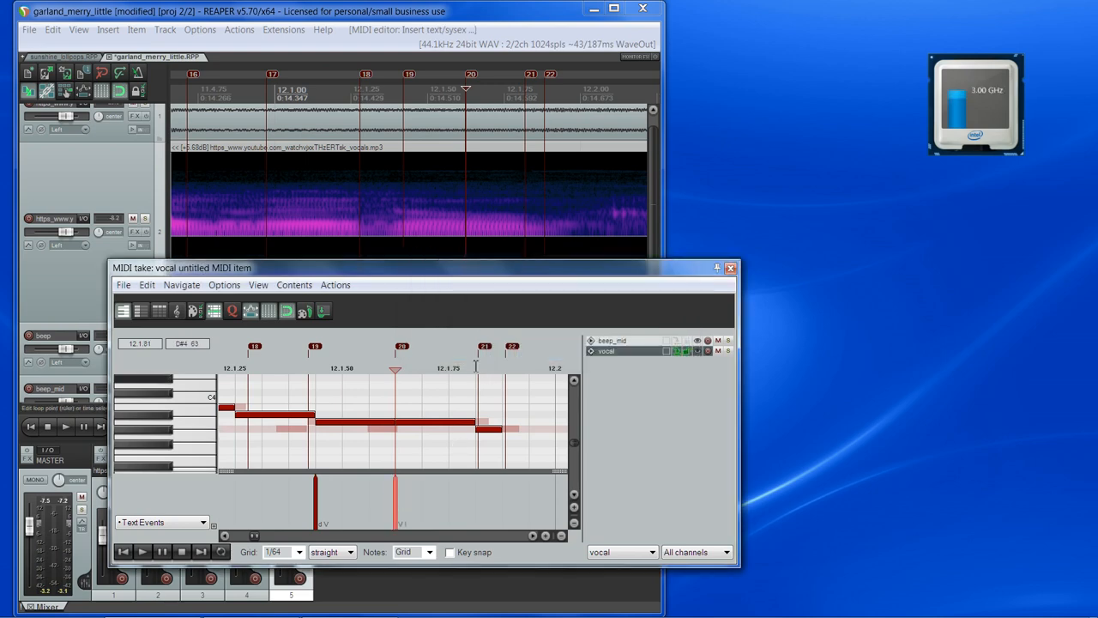
{"action": "left_click", "coordinate": [486, 502]}
{"action": "double_click", "coordinate": [477, 508]}
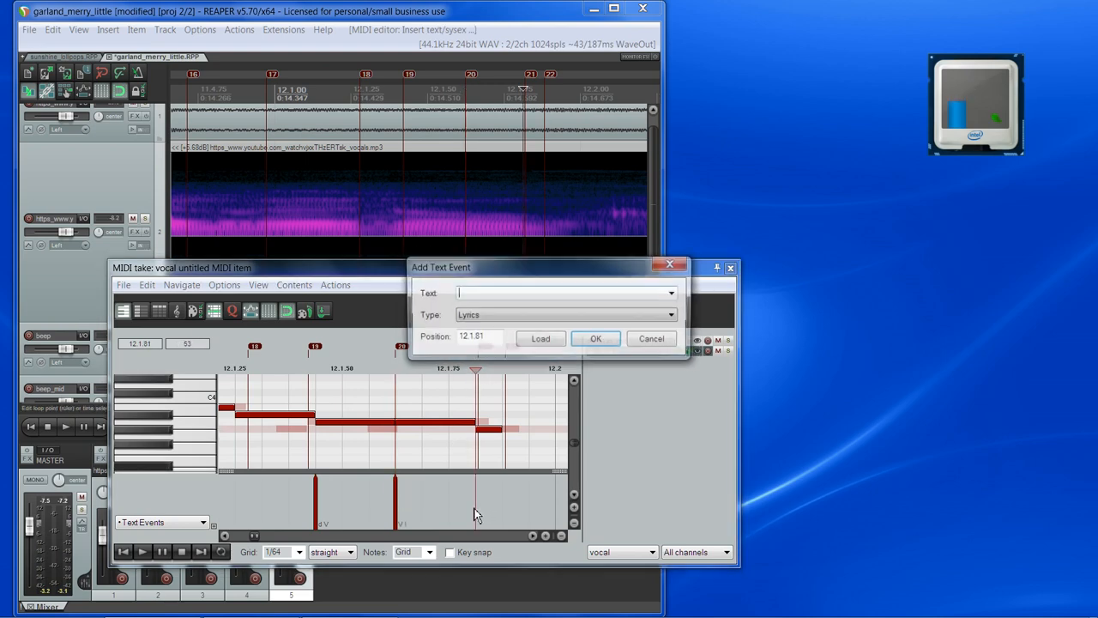
{"action": "key", "text": "Return"}
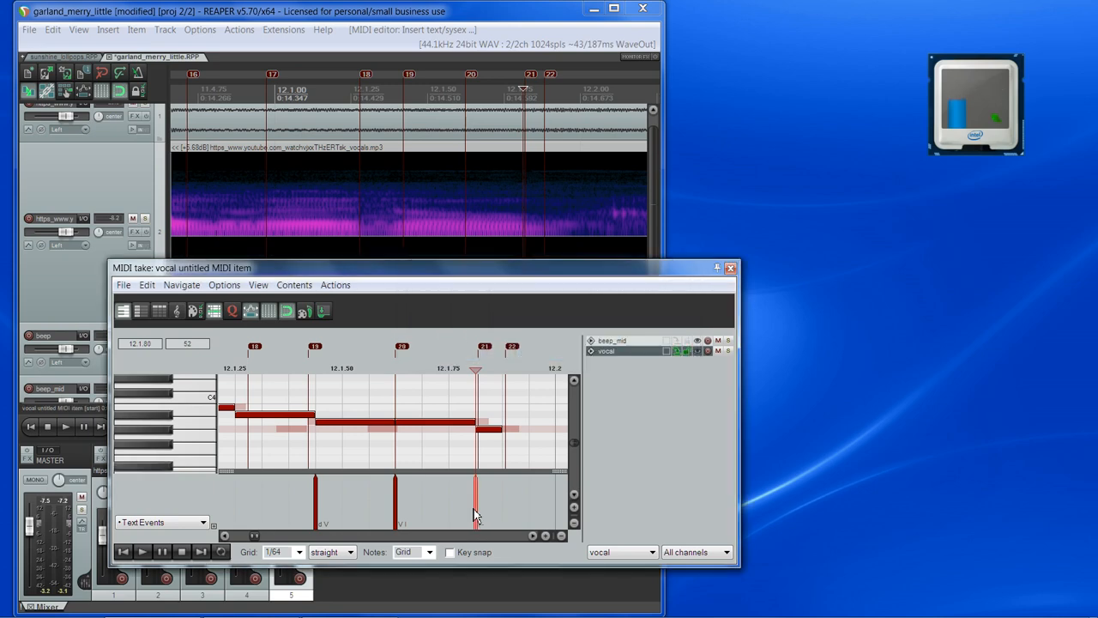
Audition the vocal around marker 23 to find the start and pitch of the next sung note
{"action": "scroll", "coordinate": [522, 511], "scroll_direction": "down", "scroll_amount": 6}
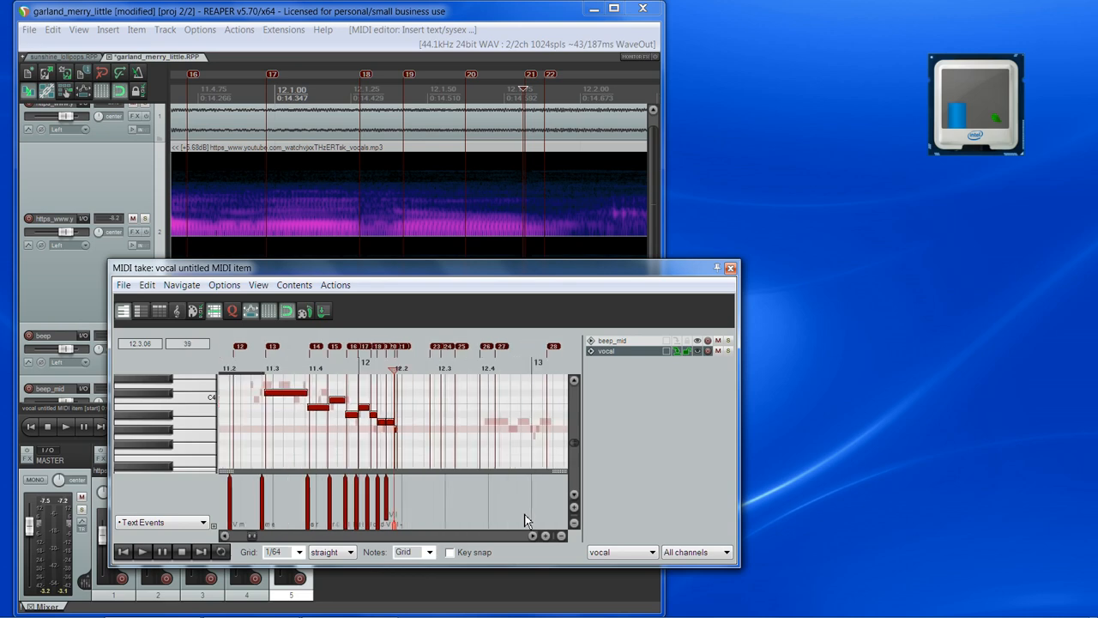
{"action": "scroll", "coordinate": [422, 510], "scroll_direction": "up", "scroll_amount": 7}
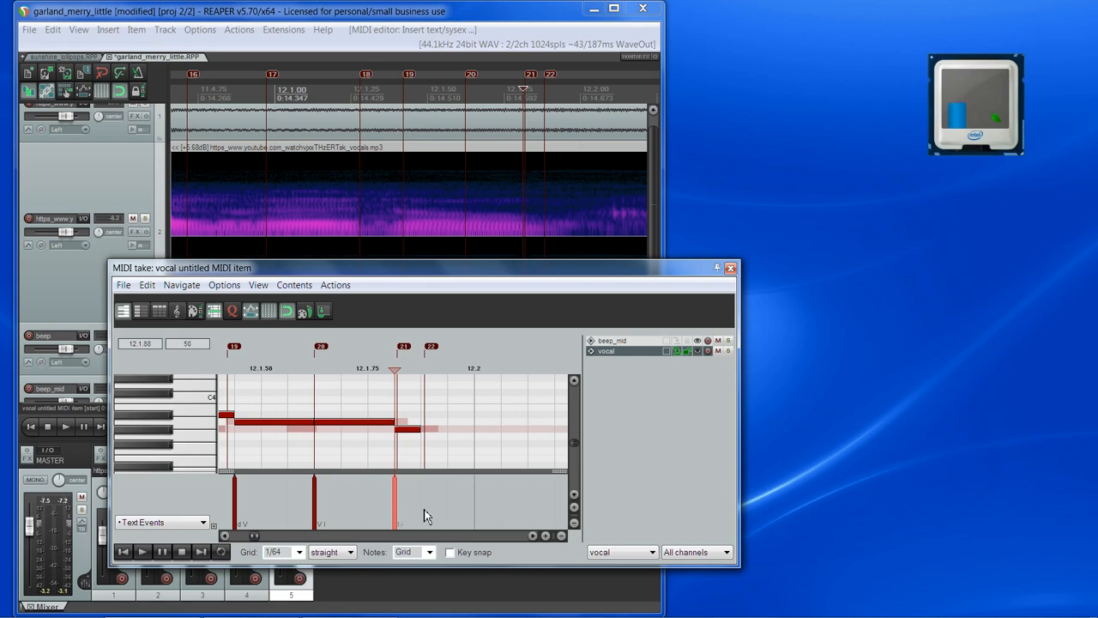
{"action": "left_click", "coordinate": [532, 536]}
{"action": "left_click", "coordinate": [532, 536]}
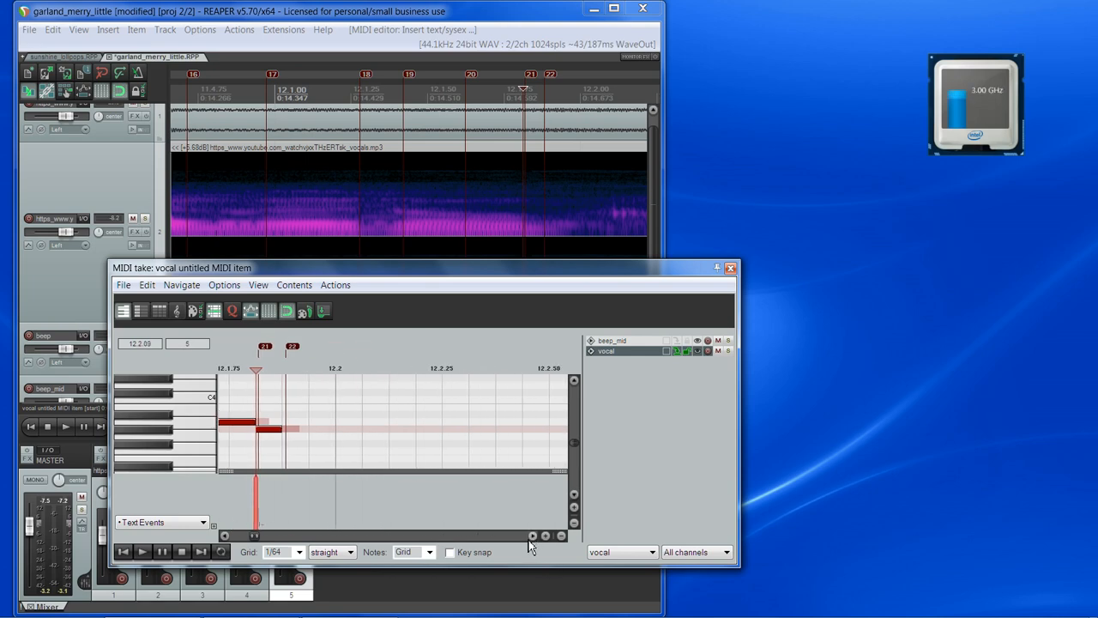
{"action": "left_click", "coordinate": [532, 536]}
{"action": "left_click", "coordinate": [532, 536]}
{"action": "left_click", "coordinate": [532, 536]}
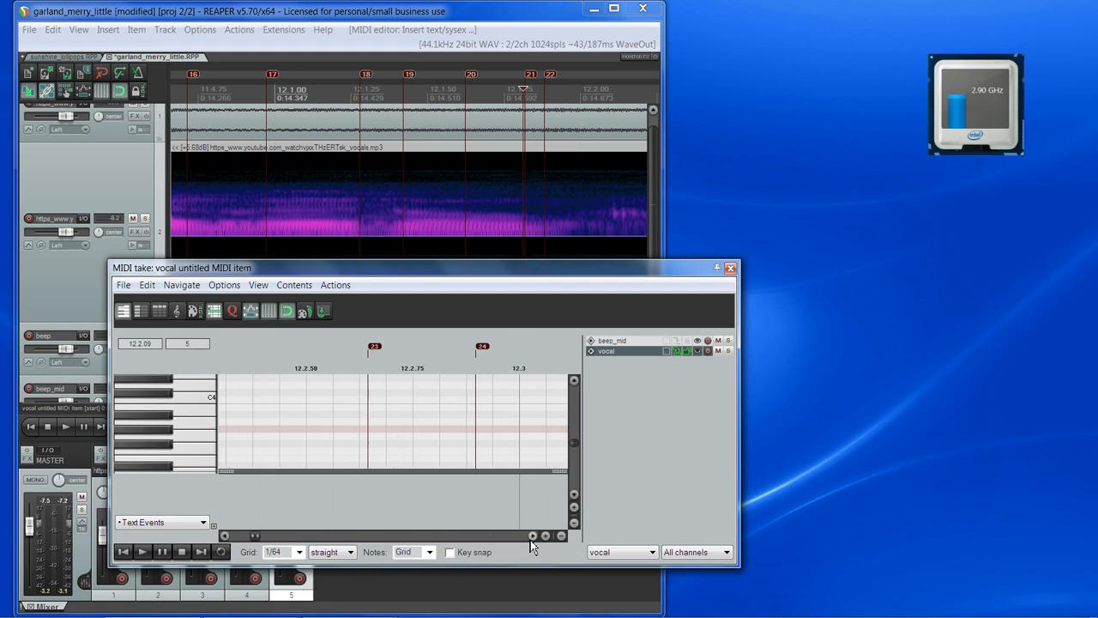
{"action": "left_click", "coordinate": [366, 366]}
{"action": "scroll", "coordinate": [433, 162], "scroll_direction": "down", "scroll_amount": 2}
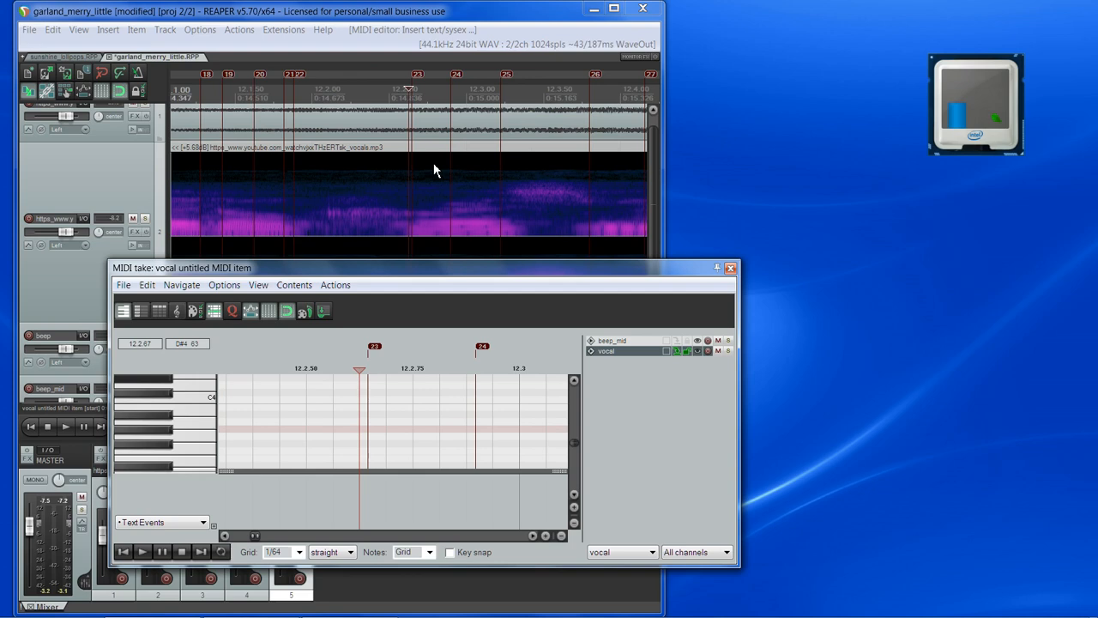
{"action": "key", "text": "space"}
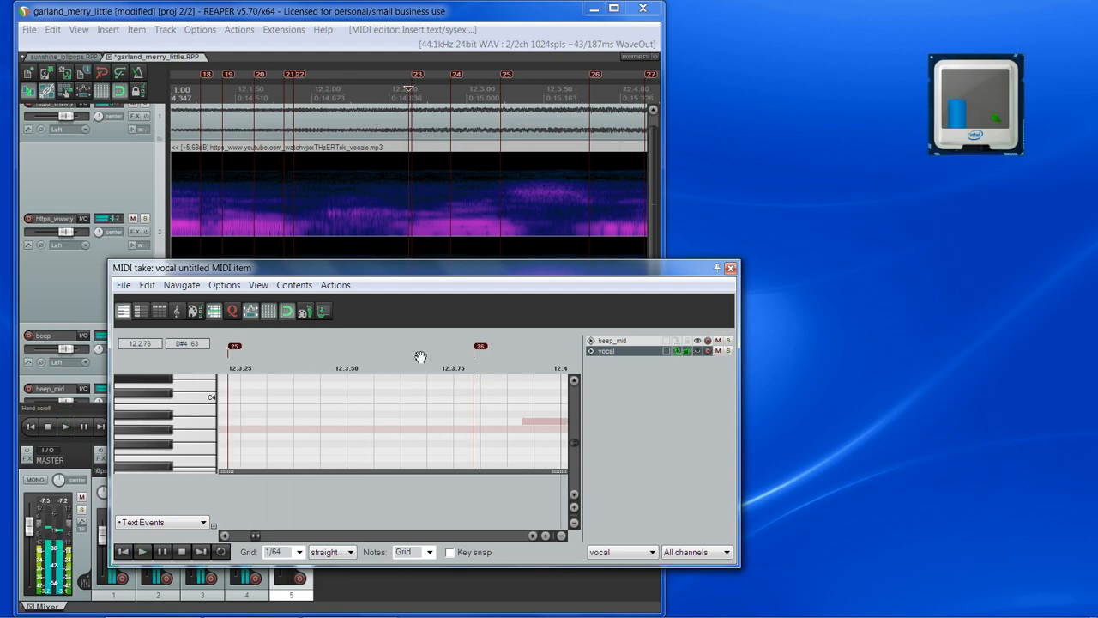
{"action": "key", "text": "space"}
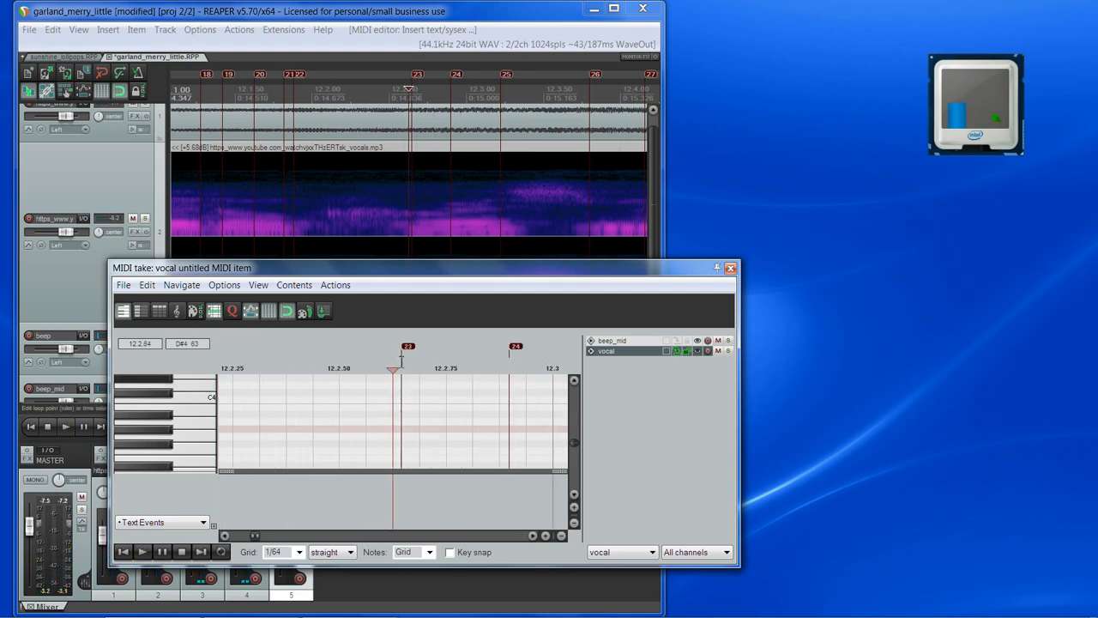
{"action": "scroll", "coordinate": [417, 237], "scroll_direction": "up", "scroll_amount": 4}
{"action": "key", "text": "space"}
{"action": "key", "text": "space"}
{"action": "scroll", "coordinate": [394, 417], "scroll_direction": "down", "scroll_amount": 5}
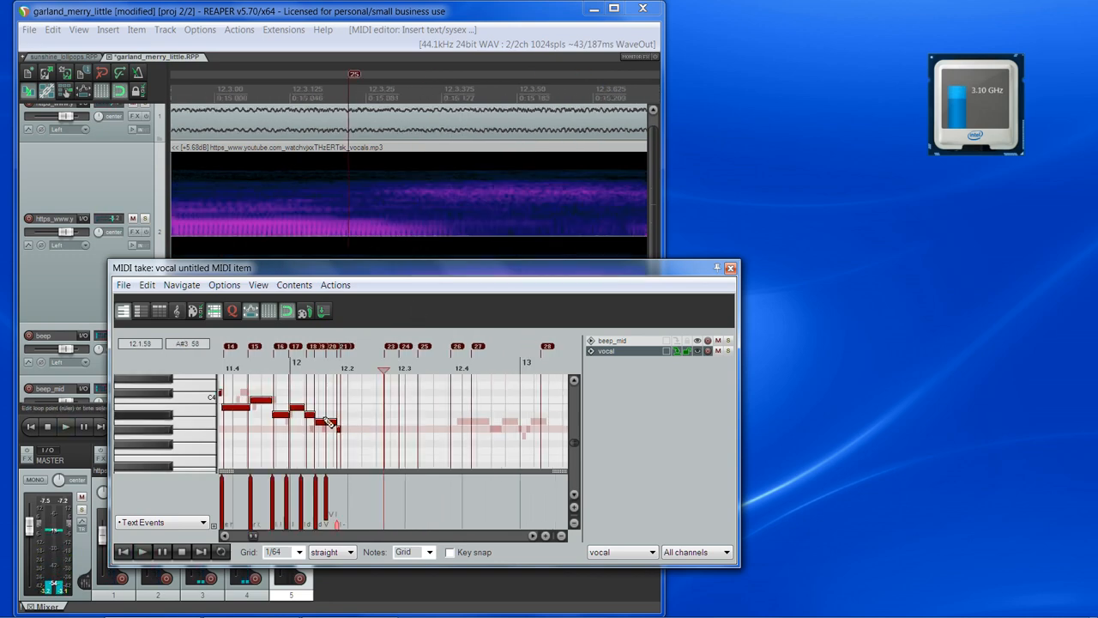
Draw a short G#3 note starting just before marker 23 and raise it to A3
{"action": "scroll", "coordinate": [394, 417], "scroll_direction": "up", "scroll_amount": 4}
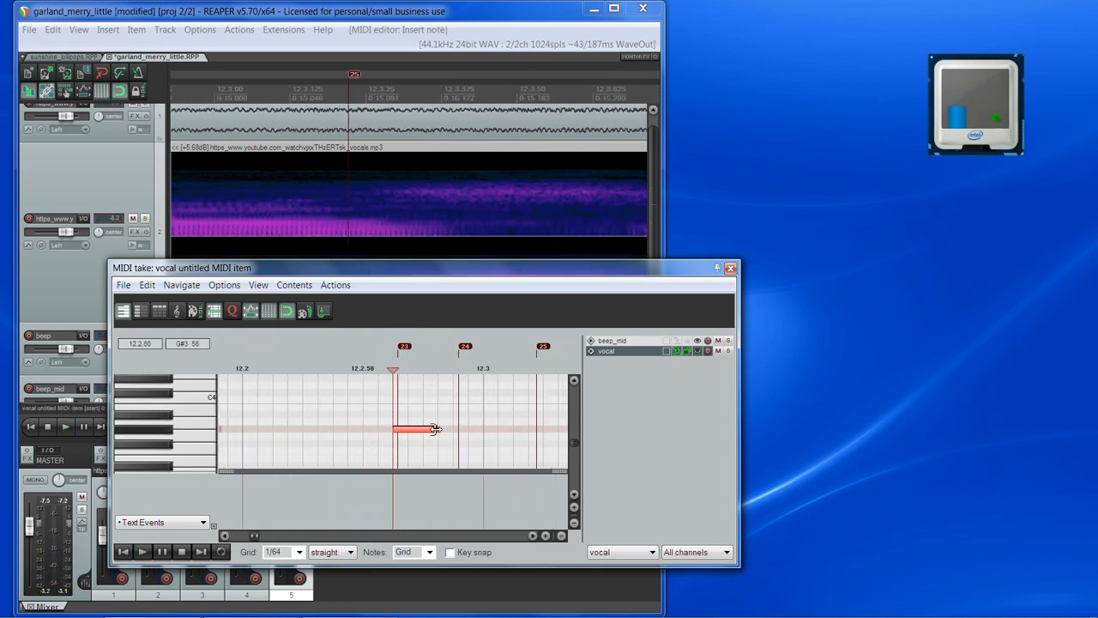
{"action": "scroll", "coordinate": [436, 429], "scroll_direction": "down", "scroll_amount": 3}
{"action": "scroll", "coordinate": [427, 431], "scroll_direction": "up", "scroll_amount": 2}
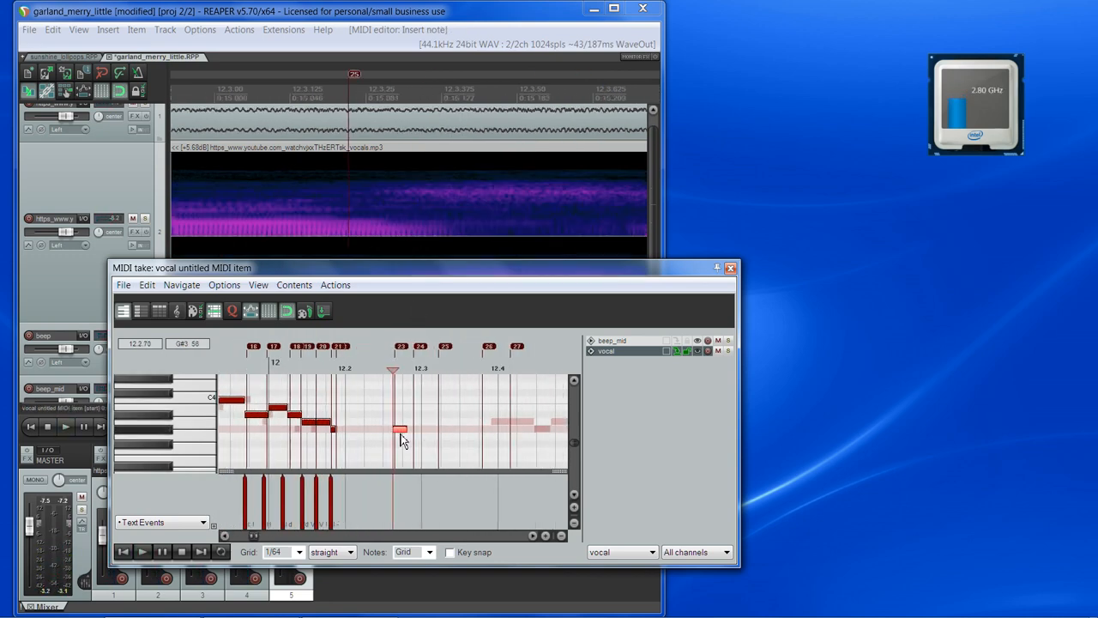
{"action": "mouse_move", "coordinate": [576, 443]}
{"action": "left_mouse_down"}
{"action": "mouse_move", "coordinate": [570, 415]}
{"action": "mouse_move", "coordinate": [566, 442]}
{"action": "left_mouse_up"}
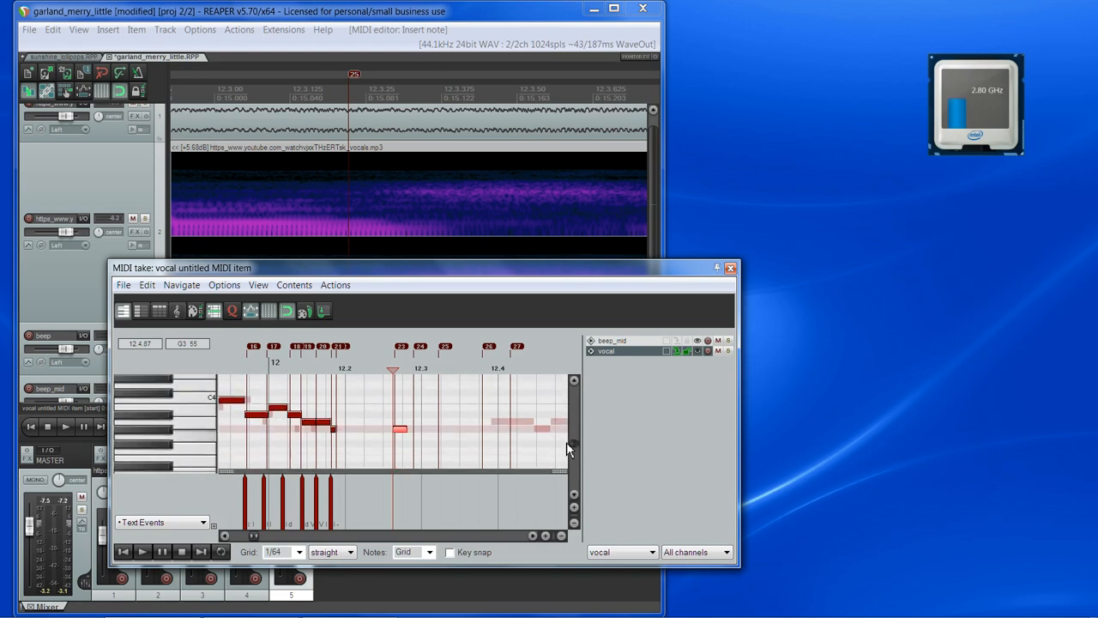
{"action": "left_click_drag", "start_coordinate": [400, 429], "coordinate": [400, 423]}
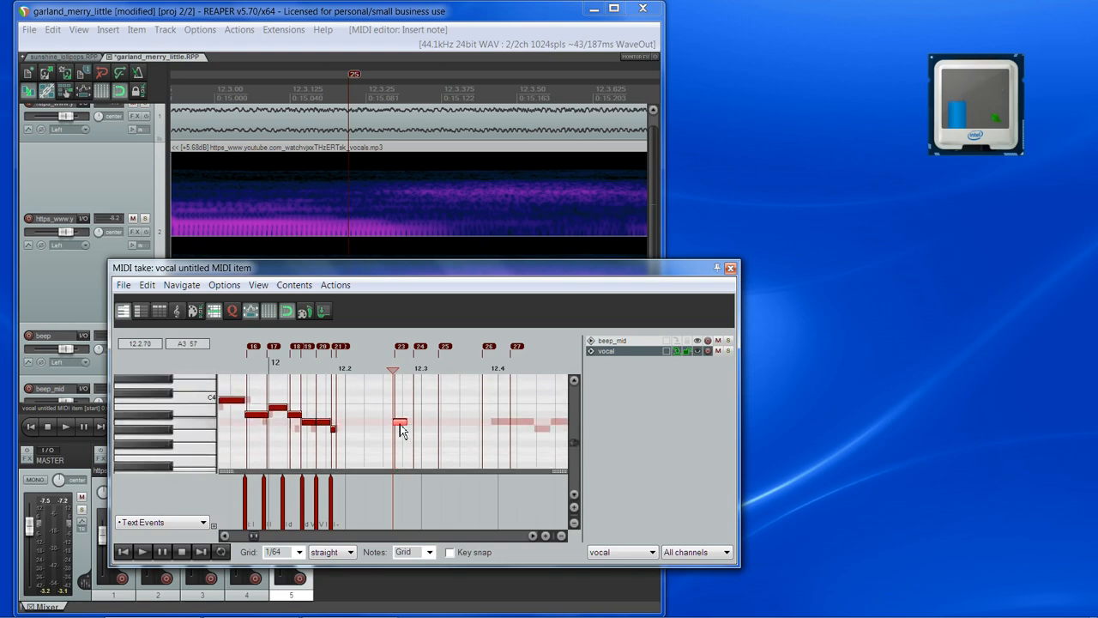
Audition the vocal from the new A3 note's start and enable key snap to F# Major
{"action": "scroll", "coordinate": [466, 422], "scroll_direction": "down", "scroll_amount": 5}
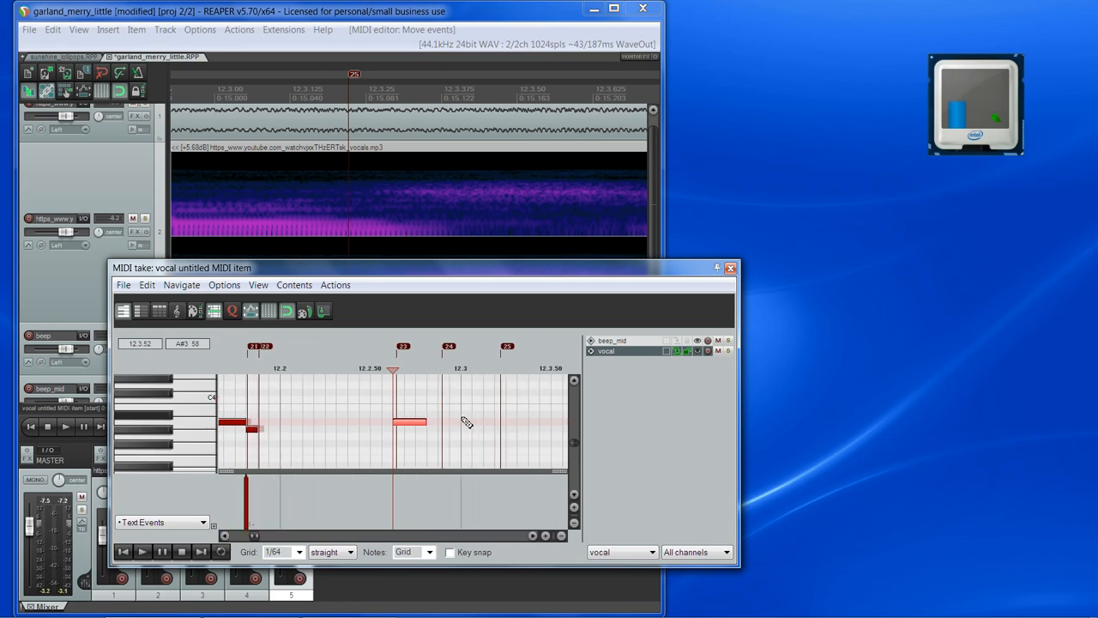
{"action": "scroll", "coordinate": [459, 419], "scroll_direction": "up", "scroll_amount": 6}
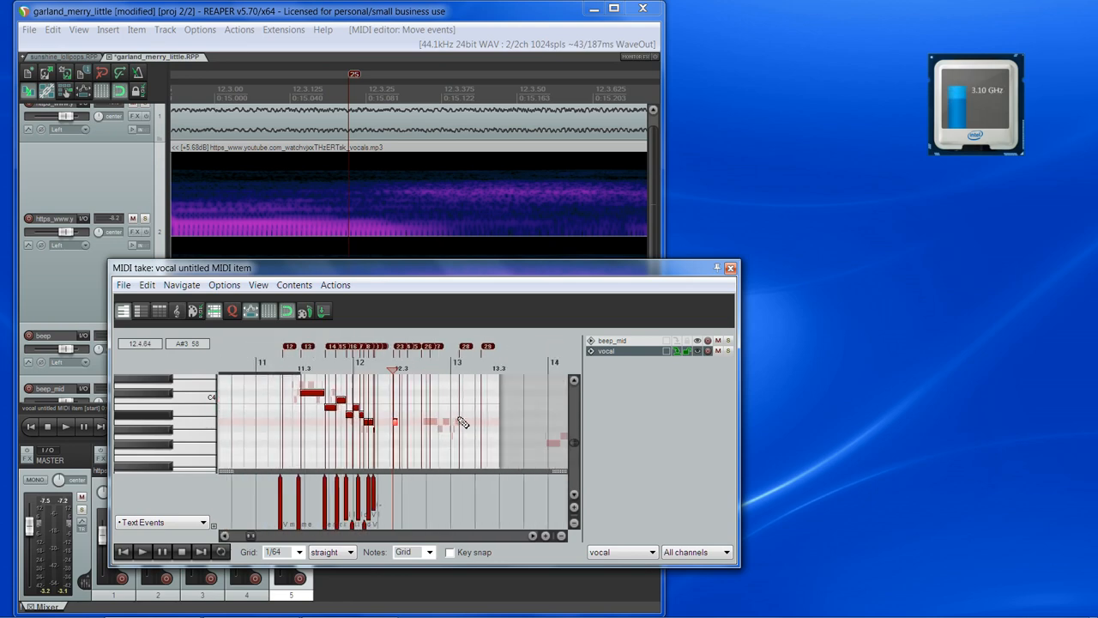
{"action": "key", "text": "space"}
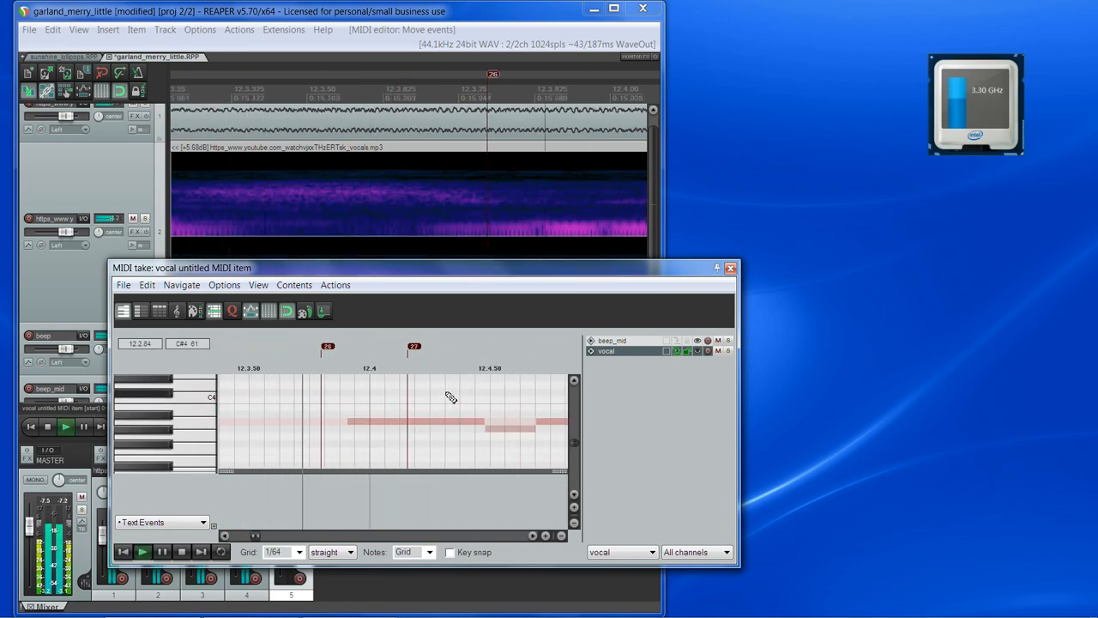
{"action": "key", "text": "space"}
{"action": "scroll", "coordinate": [455, 399], "scroll_direction": "down", "scroll_amount": 2}
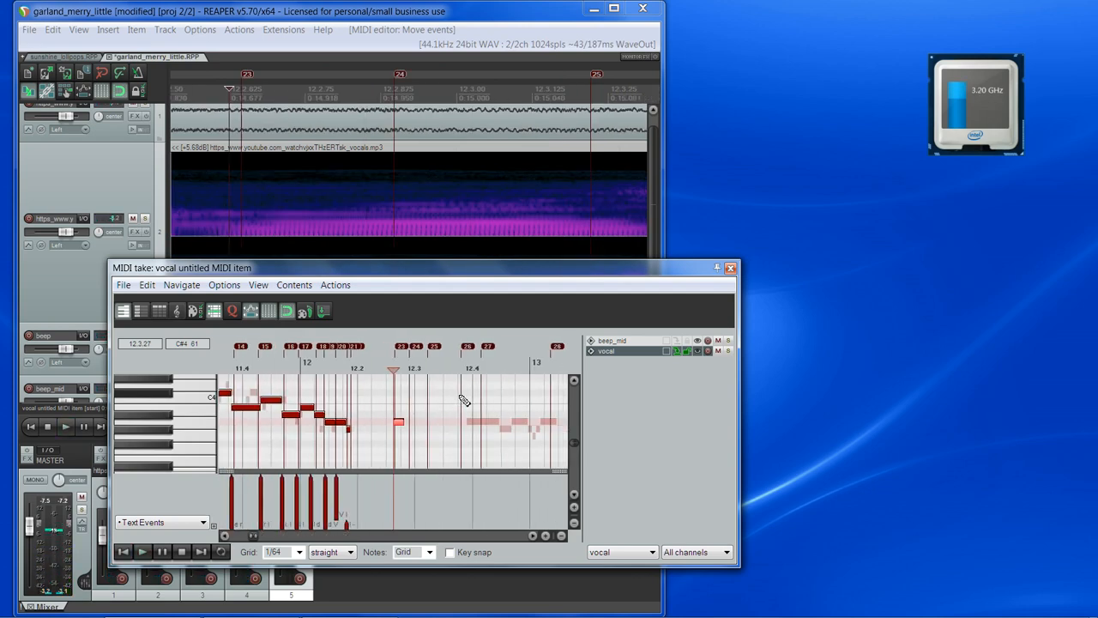
{"action": "scroll", "coordinate": [465, 400], "scroll_direction": "down", "scroll_amount": 2}
{"action": "scroll", "coordinate": [464, 400], "scroll_direction": "up", "scroll_amount": 2}
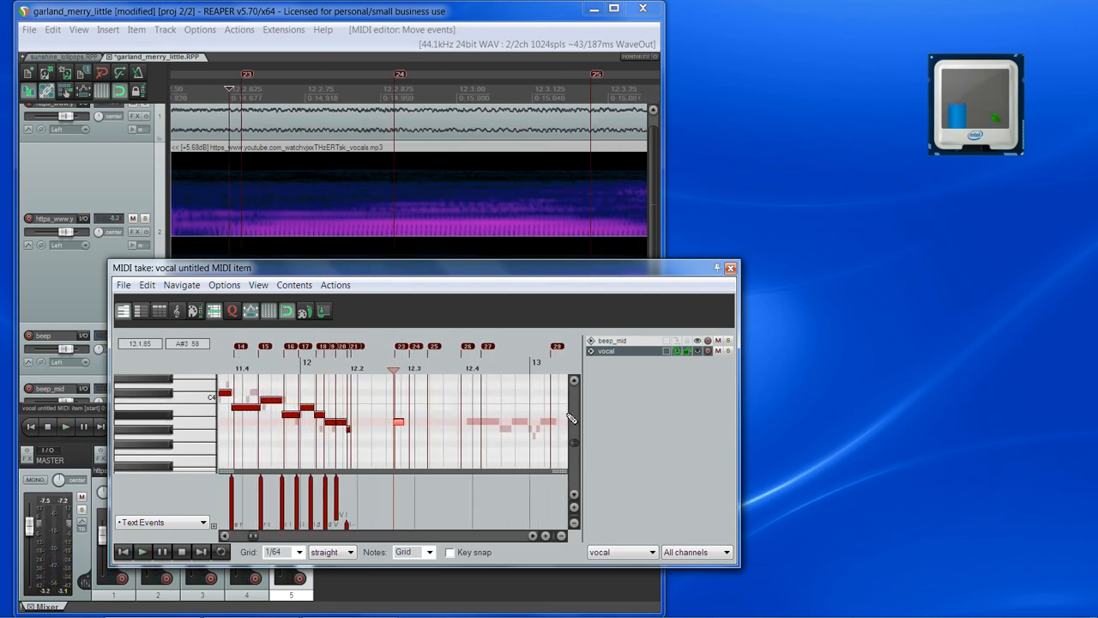
{"action": "left_click", "coordinate": [451, 552]}
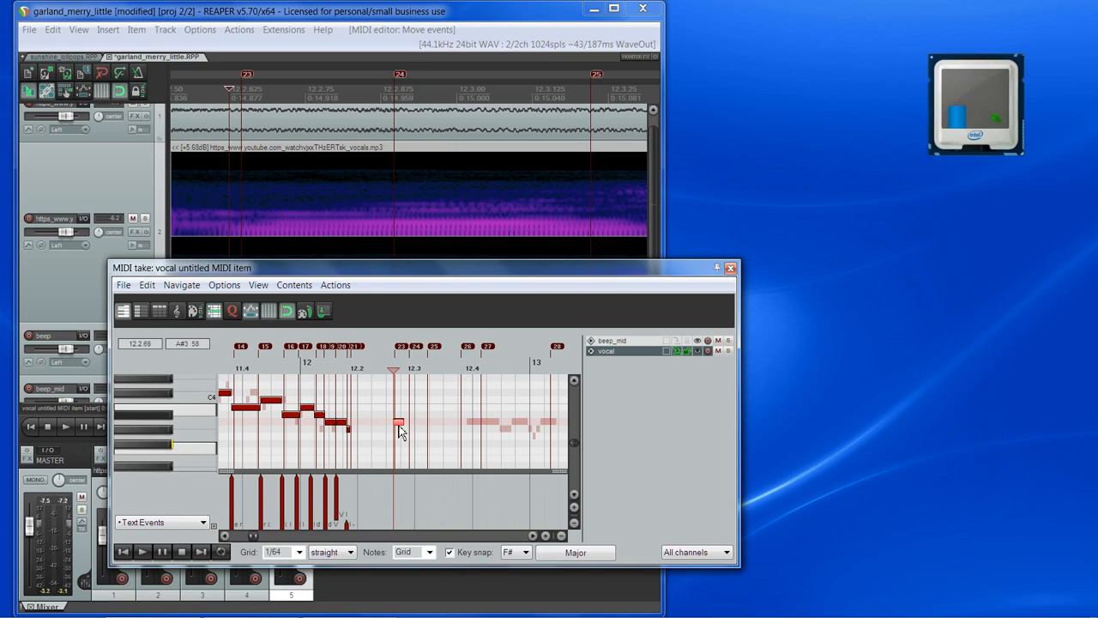
{"action": "scroll", "coordinate": [399, 431], "scroll_direction": "up", "scroll_amount": 3}
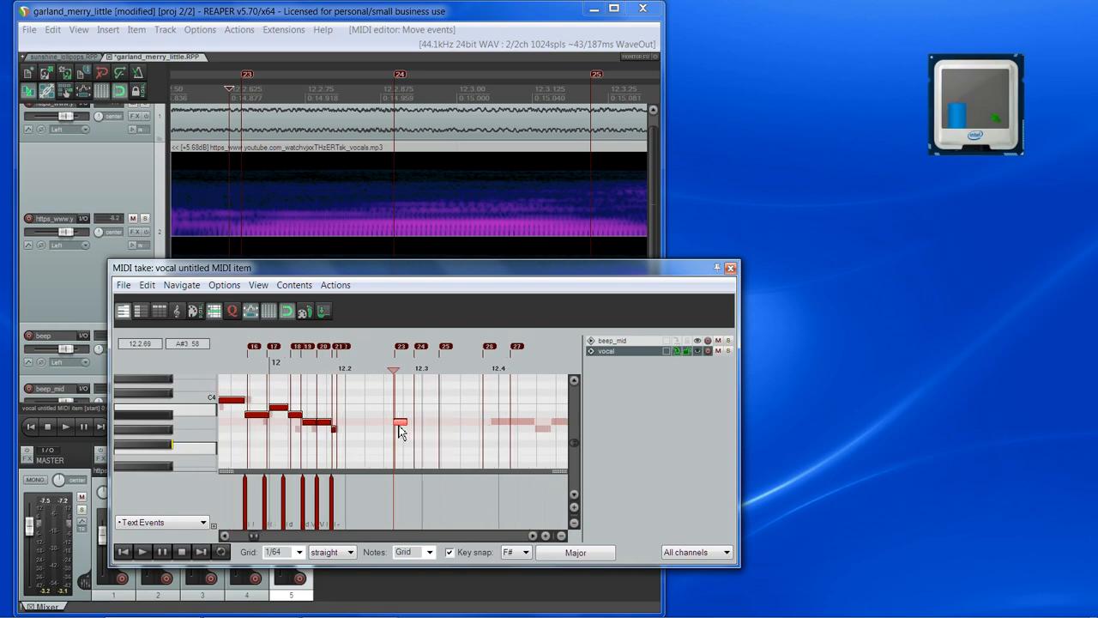
Audition the vocal around markers 24 and 23 and add a Lyrics text event "k r" just before the A3 note's start
{"action": "left_click", "coordinate": [453, 367]}
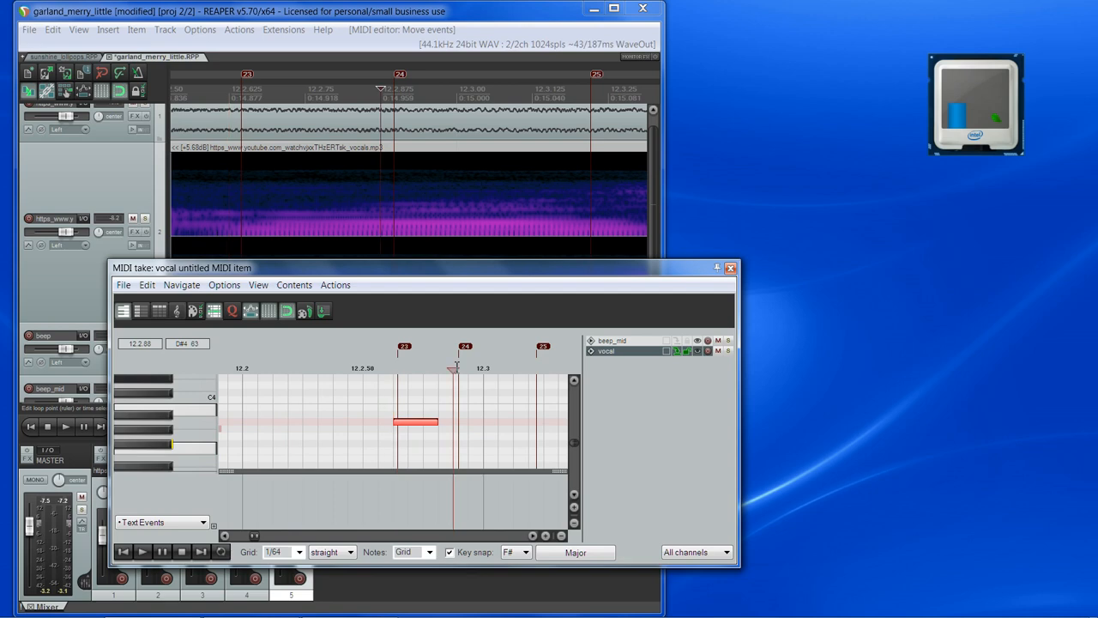
{"action": "key", "text": "space"}
{"action": "key", "text": "space"}
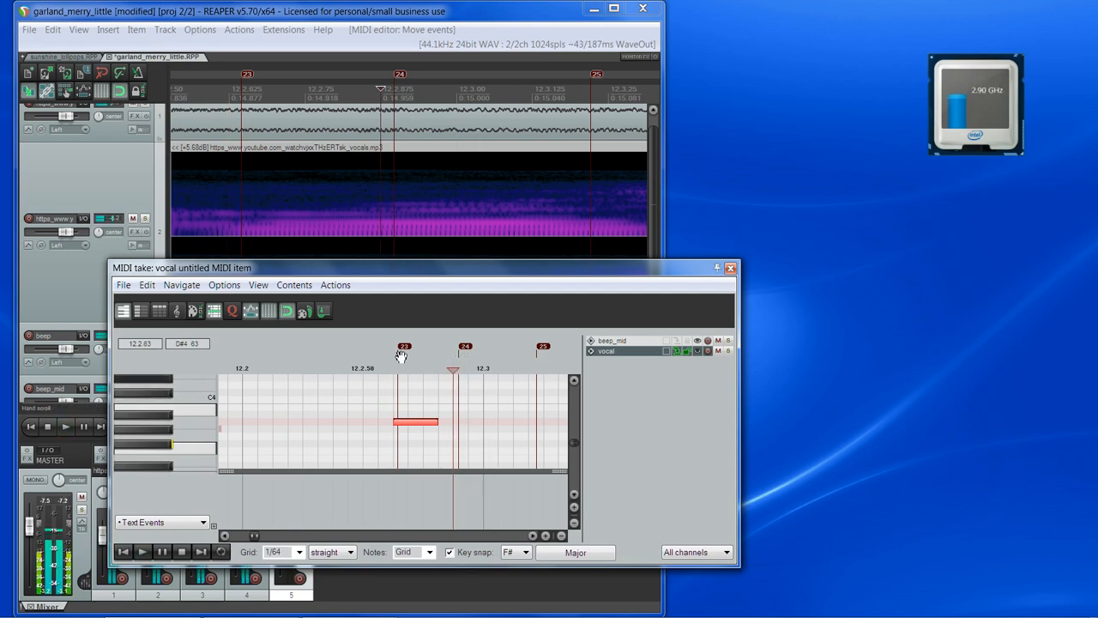
{"action": "left_click", "coordinate": [394, 362]}
{"action": "key", "text": "space"}
{"action": "key", "text": "space"}
{"action": "double_click", "coordinate": [394, 493]}
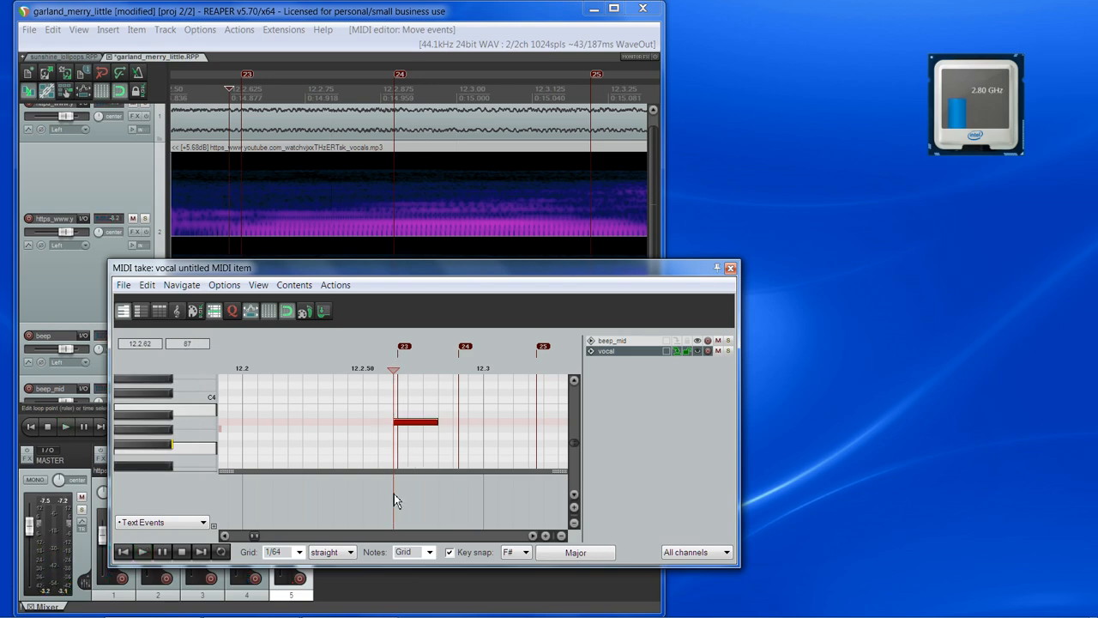
{"action": "type", "text": "kr"}
{"action": "key", "text": "Return"}
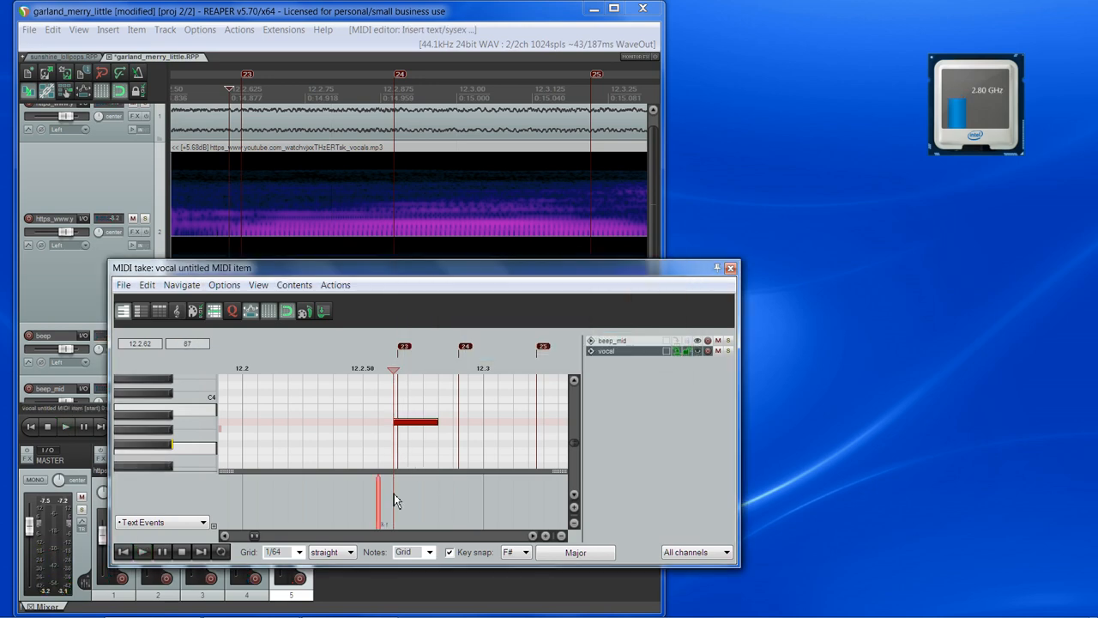
Audition the vocal around marker 24 and extend the A3 note's end to about 12.2.88, just before that marker
{"action": "left_click", "coordinate": [465, 351]}
{"action": "key", "text": "space"}
{"action": "key", "text": "space"}
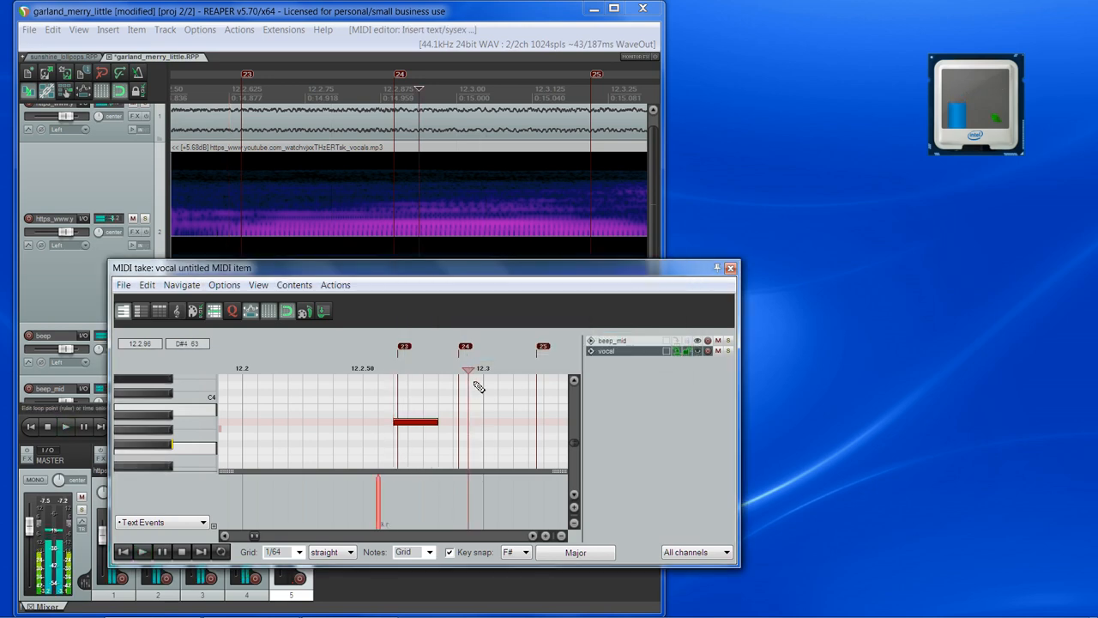
{"action": "key", "text": "space"}
{"action": "key", "text": "space"}
{"action": "left_click", "coordinate": [392, 369]}
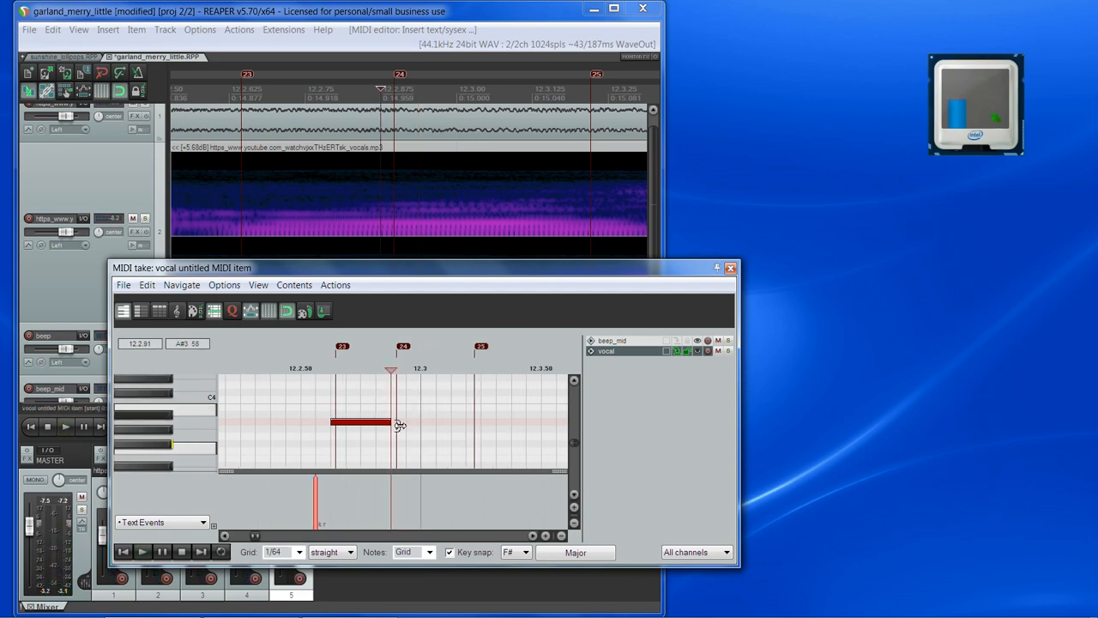
{"action": "key", "text": "space"}
{"action": "key", "text": "space"}
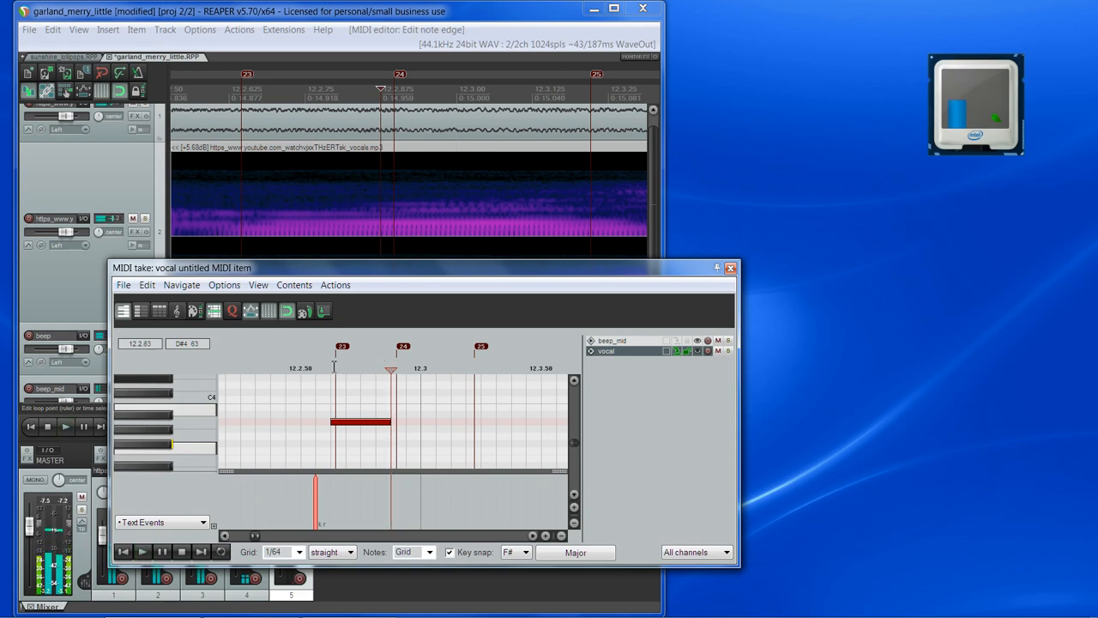
Audition the vocal from the A3 note's start and around marker 24 to locate the next phonetic change
{"action": "left_click", "coordinate": [331, 367]}
{"action": "key", "text": "space"}
{"action": "key", "text": "space"}
{"action": "scroll", "coordinate": [446, 222], "scroll_direction": "down", "scroll_amount": 3}
{"action": "scroll", "coordinate": [459, 236], "scroll_direction": "down", "scroll_amount": 2}
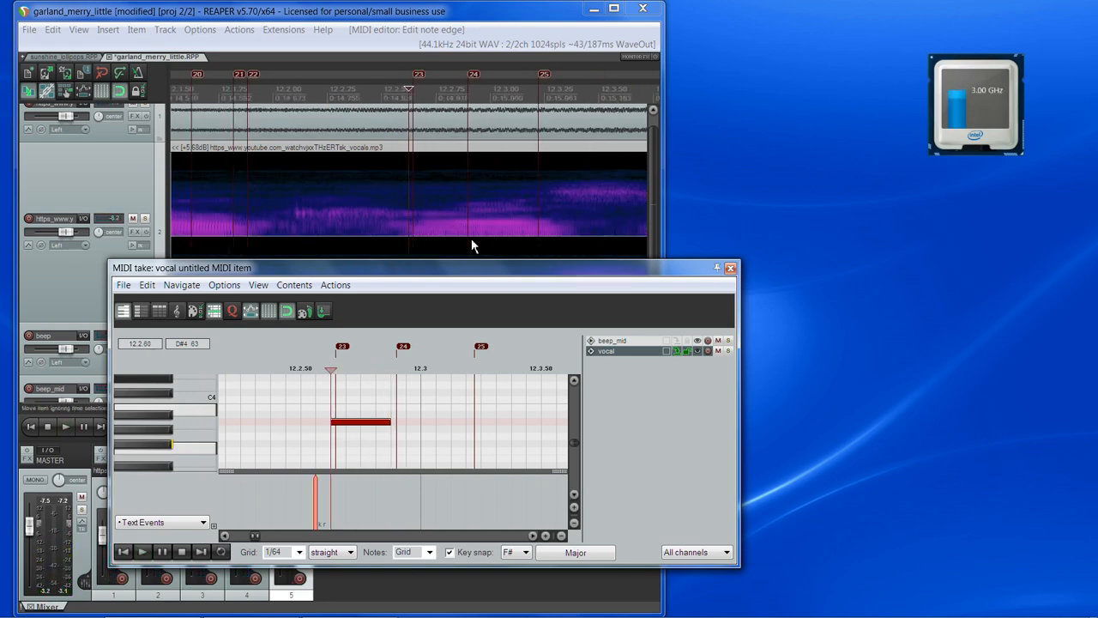
{"action": "left_click", "coordinate": [395, 368]}
{"action": "key", "text": "space"}
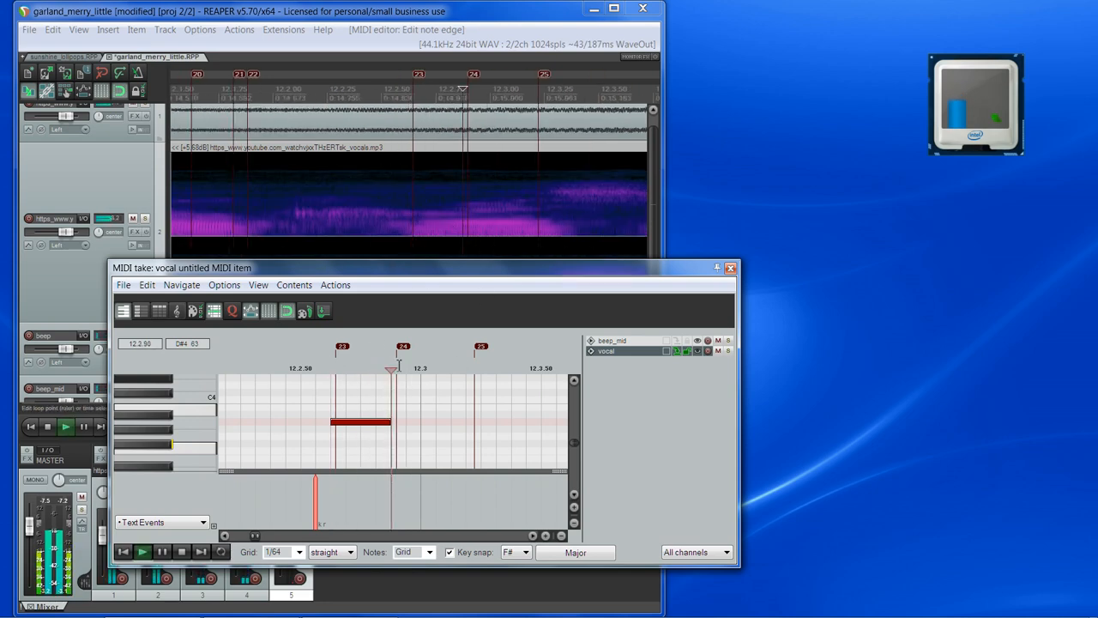
{"action": "key", "text": "space"}
{"action": "scroll", "coordinate": [423, 373], "scroll_direction": "up", "scroll_amount": 4}
{"action": "left_click", "coordinate": [440, 372]}
{"action": "key", "text": "space"}
{"action": "scroll", "coordinate": [437, 378], "scroll_direction": "down", "scroll_amount": 3}
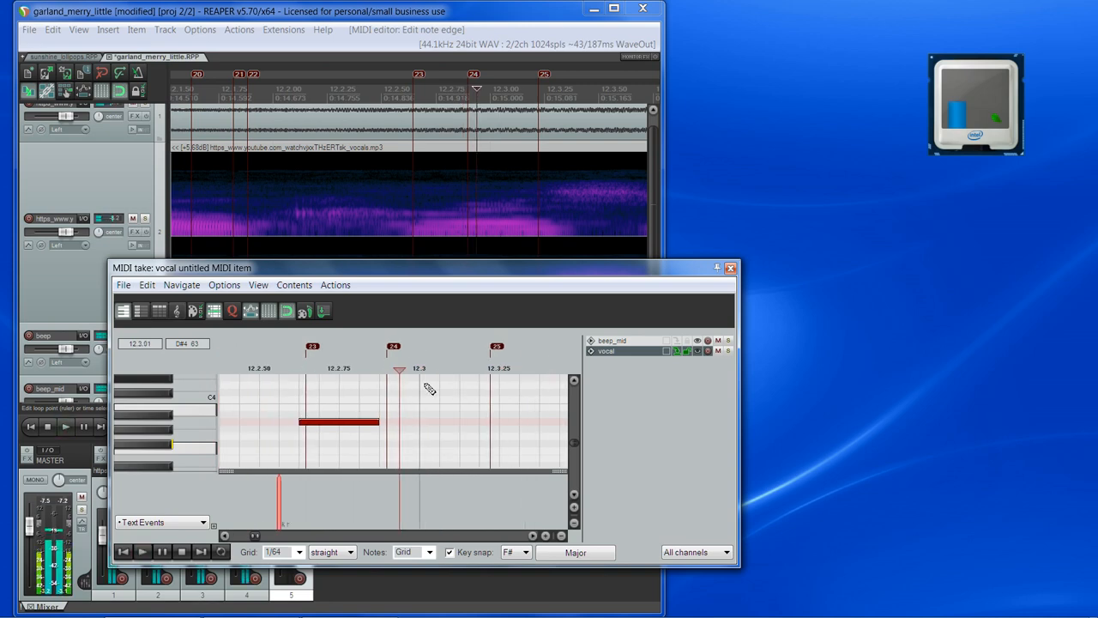
Draw a G#3 note from about 12.2.94 to 12.3.19, just after marker 24, and lower the preceding note to G#3
{"action": "key", "text": "space"}
{"action": "left_click_drag", "start_coordinate": [380, 425], "coordinate": [481, 432]}
{"action": "key", "text": "space"}
{"action": "scroll", "coordinate": [399, 436], "scroll_direction": "down", "scroll_amount": 3}
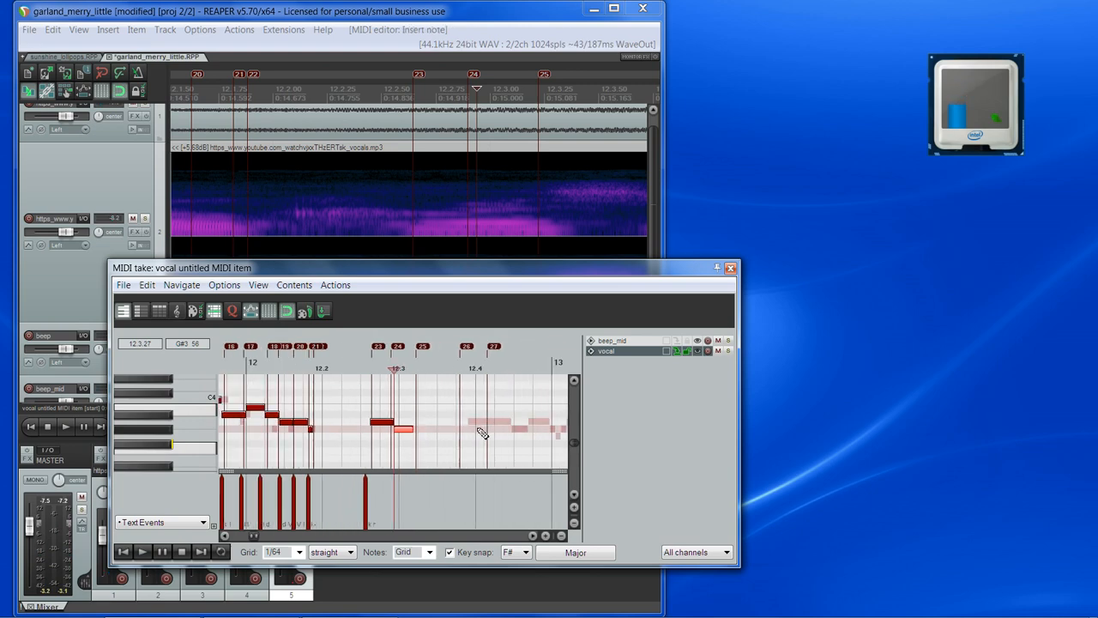
{"action": "left_click_drag", "start_coordinate": [385, 424], "coordinate": [386, 431]}
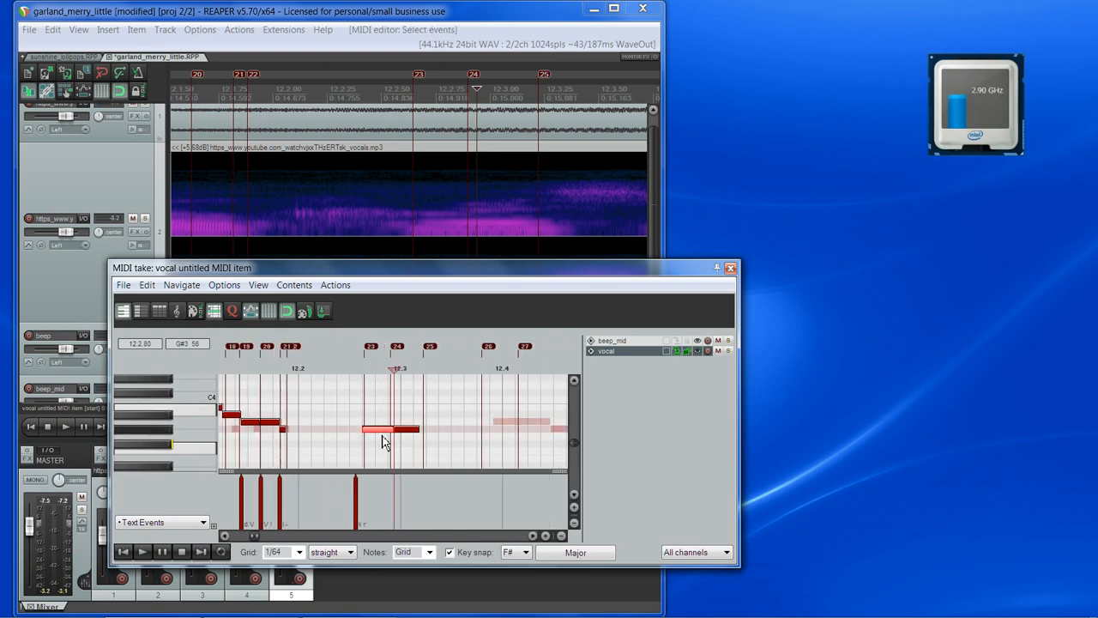
Add a Lyrics text event "r I" near marker 24, just before the second G#3 note's start
{"action": "left_click", "coordinate": [419, 371]}
{"action": "scroll", "coordinate": [422, 377], "scroll_direction": "up", "scroll_amount": 4}
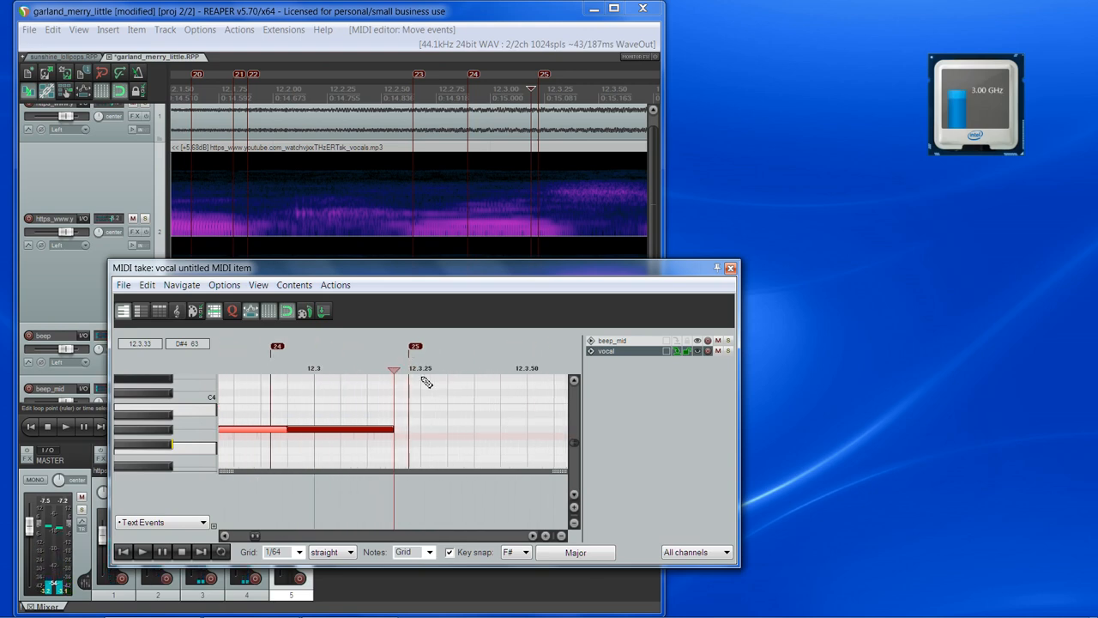
{"action": "scroll", "coordinate": [419, 430], "scroll_direction": "down", "scroll_amount": 2}
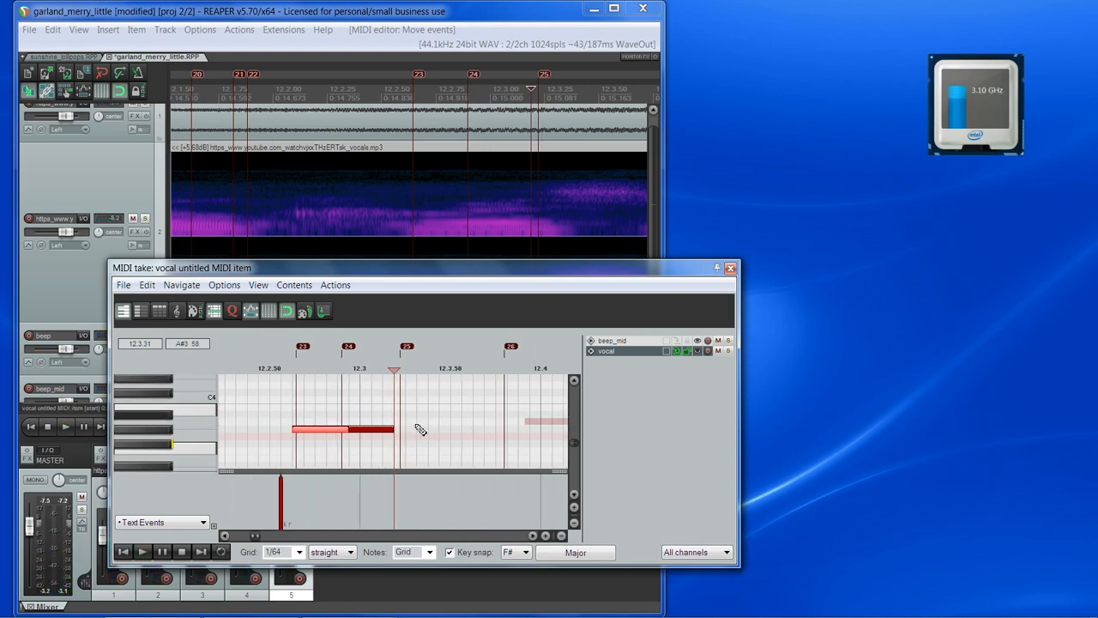
{"action": "double_click", "coordinate": [351, 512]}
{"action": "key", "text": "Return"}
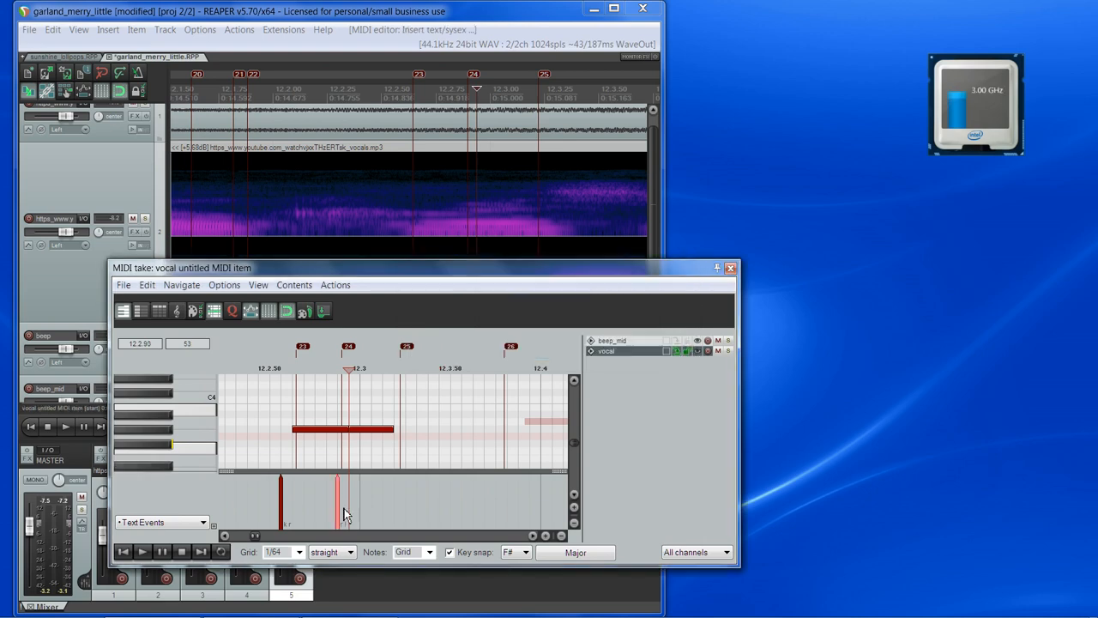
Audition the vocal just before marker 25 and draw a G#3 note there from about 12.3.19 to 12.3.44
{"action": "left_click", "coordinate": [393, 363]}
{"action": "key", "text": "space"}
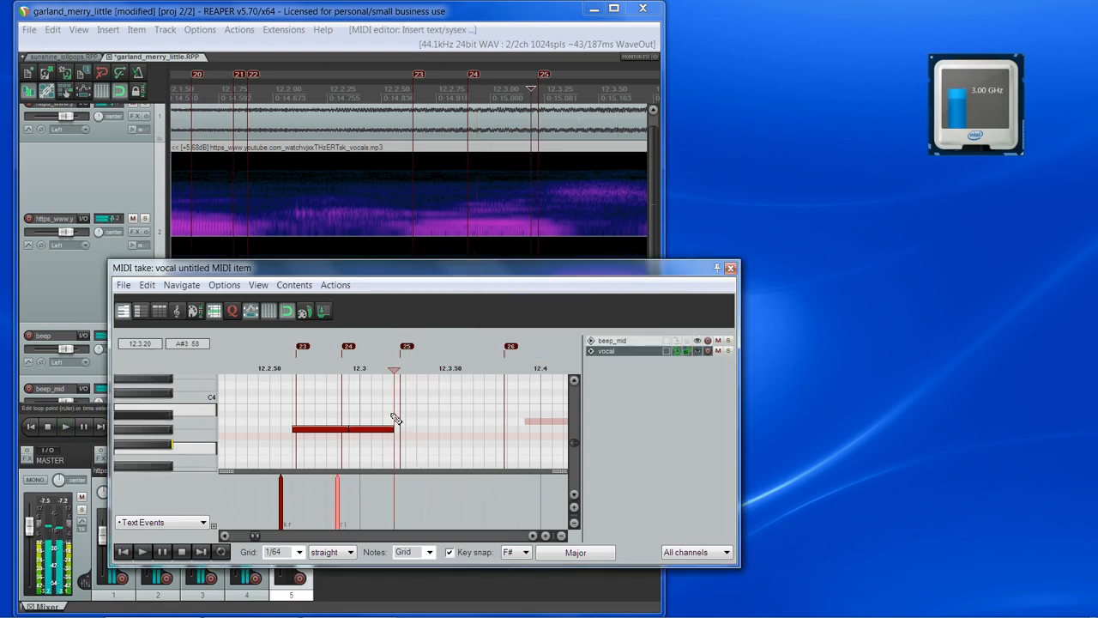
{"action": "key", "text": "space"}
{"action": "scroll", "coordinate": [411, 428], "scroll_direction": "up", "scroll_amount": 2}
{"action": "left_click_drag", "start_coordinate": [401, 429], "coordinate": [471, 431]}
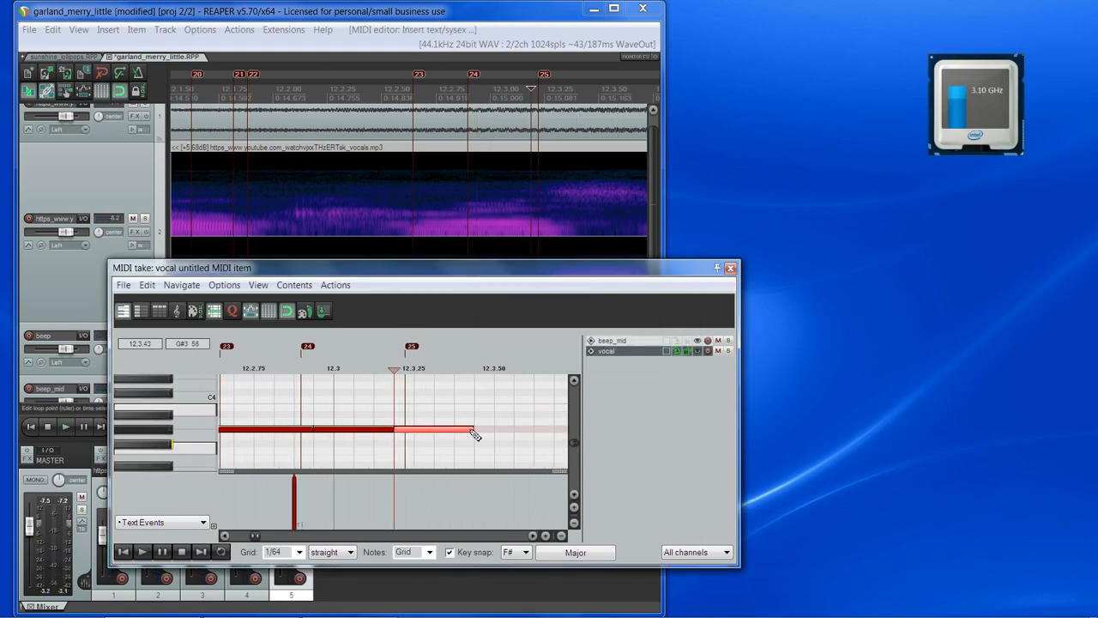
Add a Lyrics text event "I s" near marker 25 and move it to the new G#3 note's start
{"action": "double_click", "coordinate": [394, 509]}
{"action": "type", "text": "ls"}
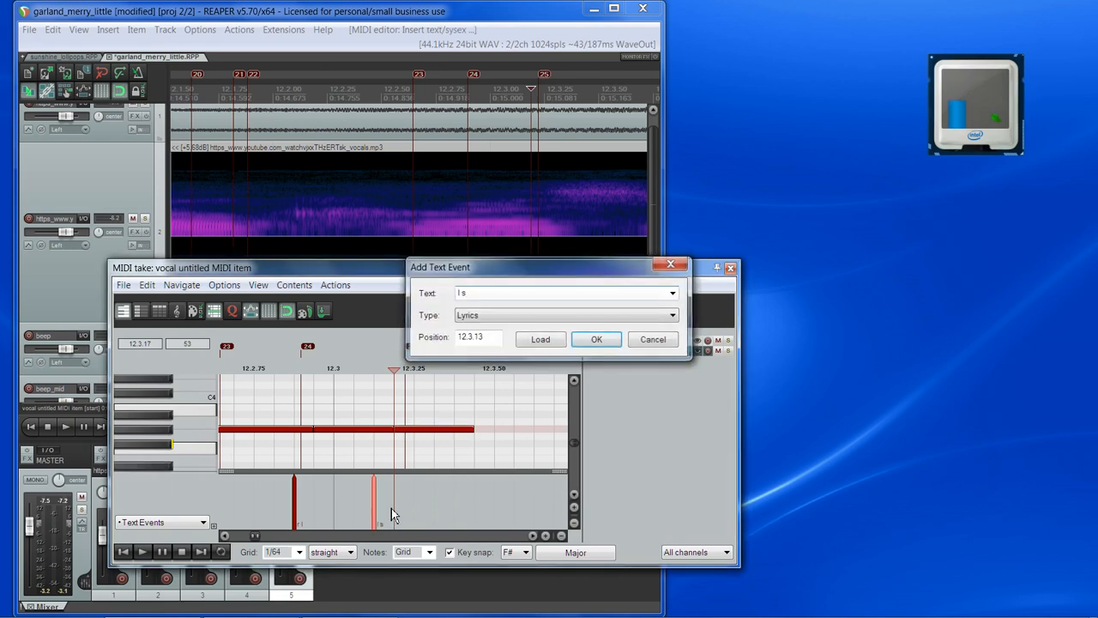
{"action": "key", "text": "Return"}
{"action": "left_click_drag", "start_coordinate": [376, 507], "coordinate": [393, 508]}
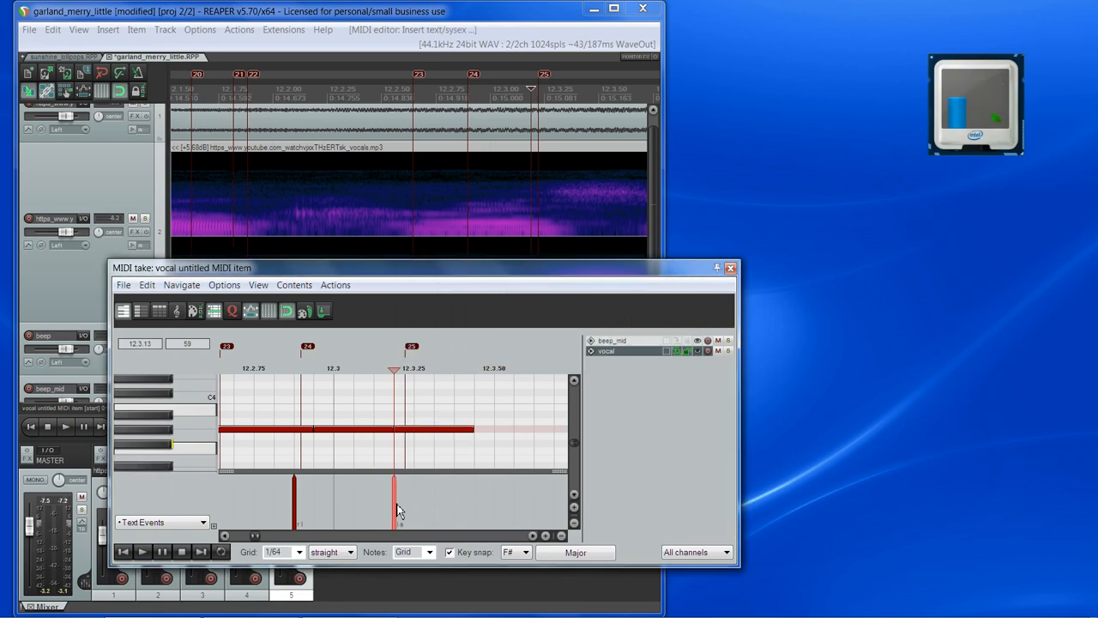
Audition the vocal between markers 25 and 26 and extend the last G#3 note's end to marker 26
{"action": "key", "text": "space"}
{"action": "key", "text": "space"}
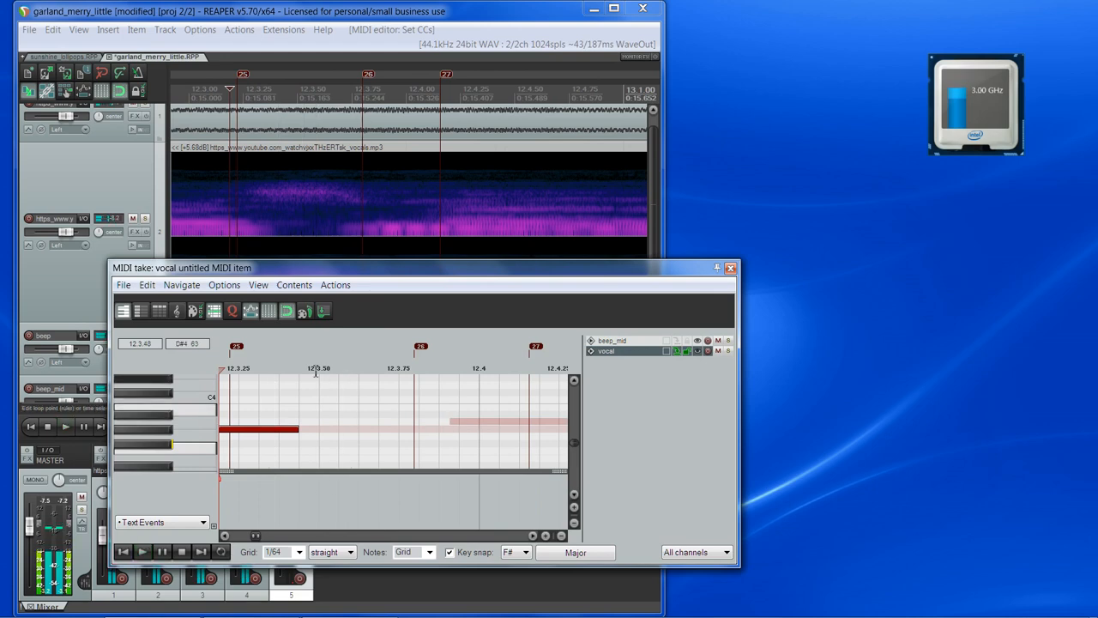
{"action": "left_click", "coordinate": [319, 371]}
{"action": "key", "text": "space"}
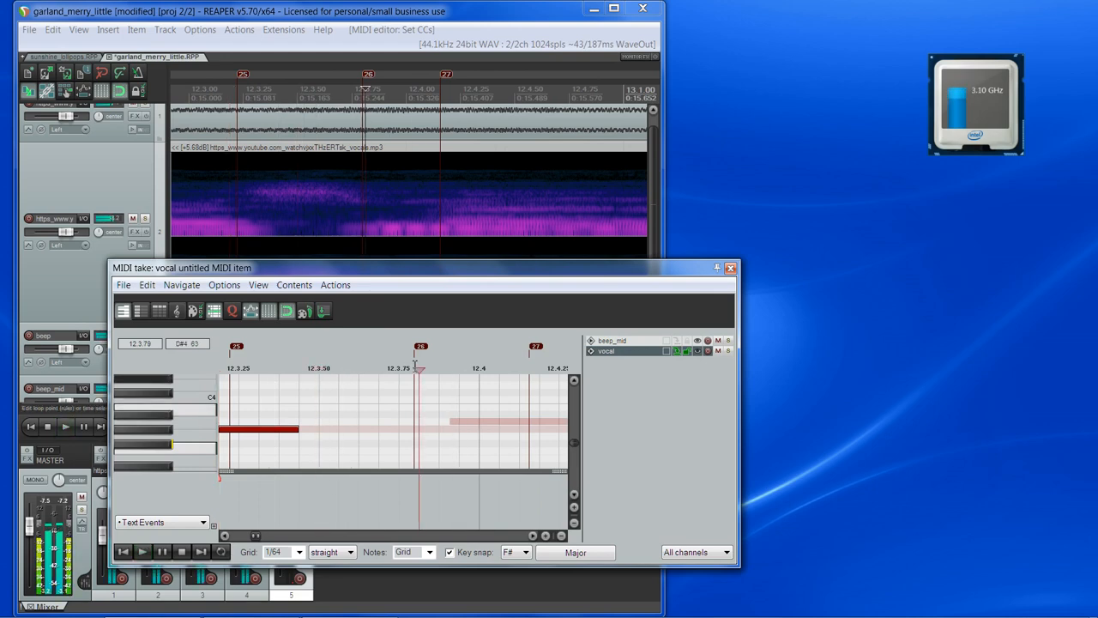
{"action": "key", "text": "space"}
{"action": "left_click_drag", "start_coordinate": [297, 430], "coordinate": [420, 433]}
Audition the vocal around marker 26, draw a note from there to just before marker 27, and set its pitch to G#3
{"action": "key", "text": "space"}
{"action": "scroll", "coordinate": [462, 430], "scroll_direction": "down", "scroll_amount": 3}
{"action": "key", "text": "space"}
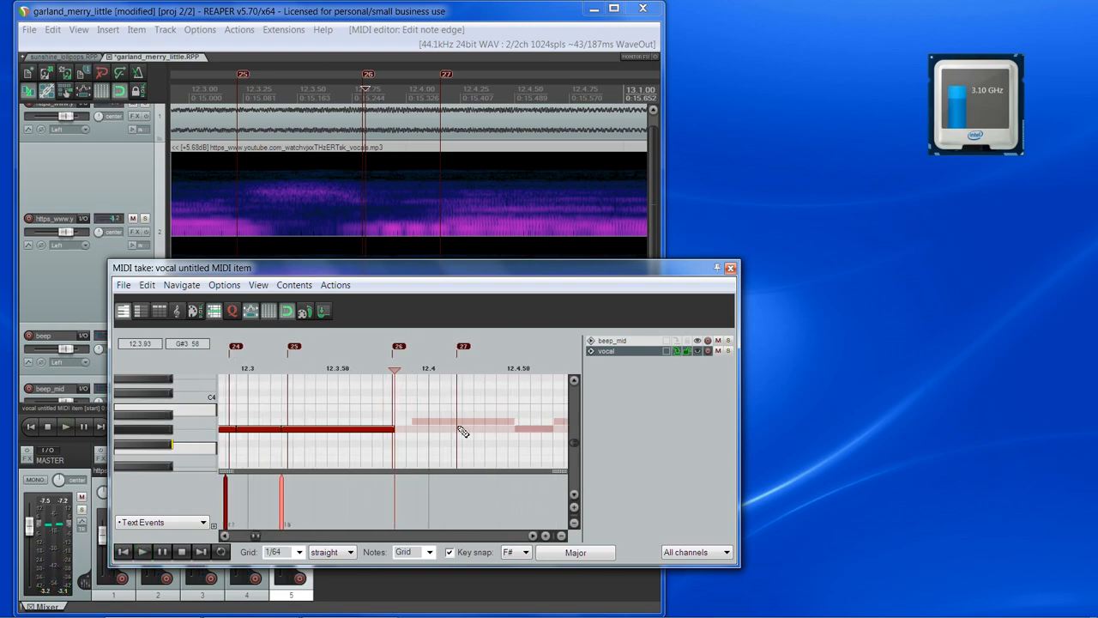
{"action": "scroll", "coordinate": [463, 430], "scroll_direction": "up", "scroll_amount": 2}
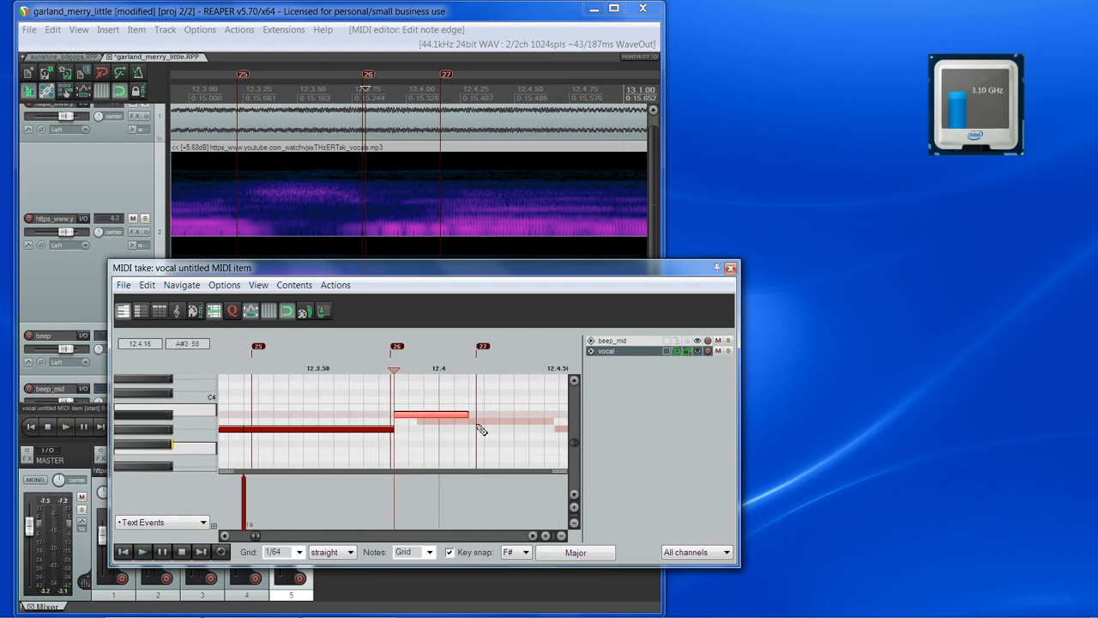
{"action": "left_click_drag", "start_coordinate": [477, 426], "coordinate": [477, 429]}
{"action": "key", "text": "space"}
{"action": "key", "text": "space"}
{"action": "scroll", "coordinate": [456, 447], "scroll_direction": "down", "scroll_amount": 2}
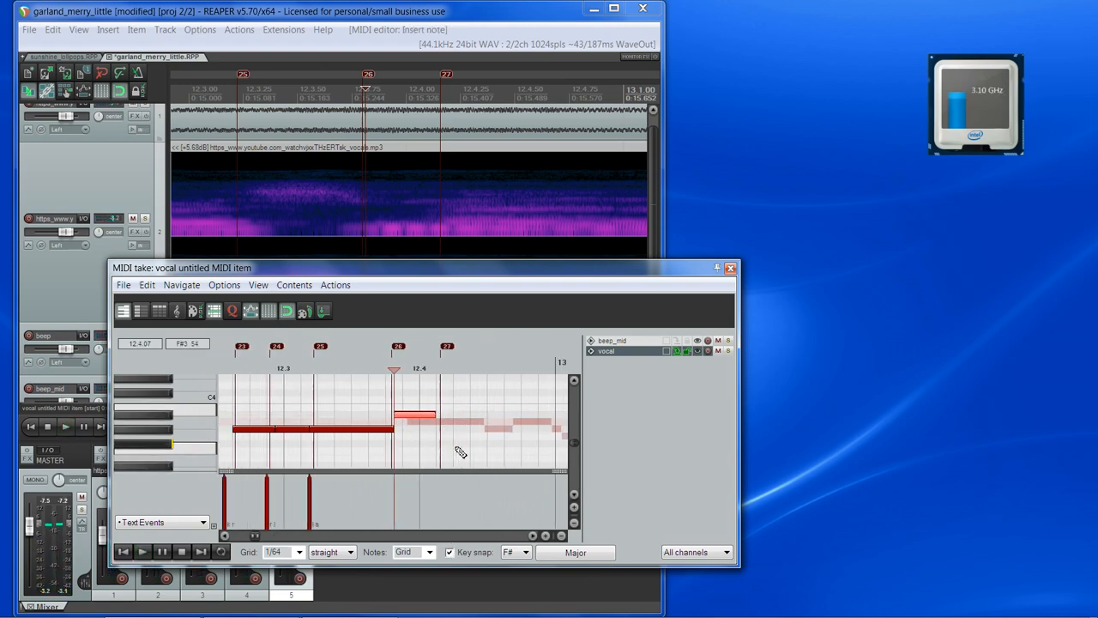
{"action": "left_click_drag", "start_coordinate": [421, 419], "coordinate": [421, 431]}
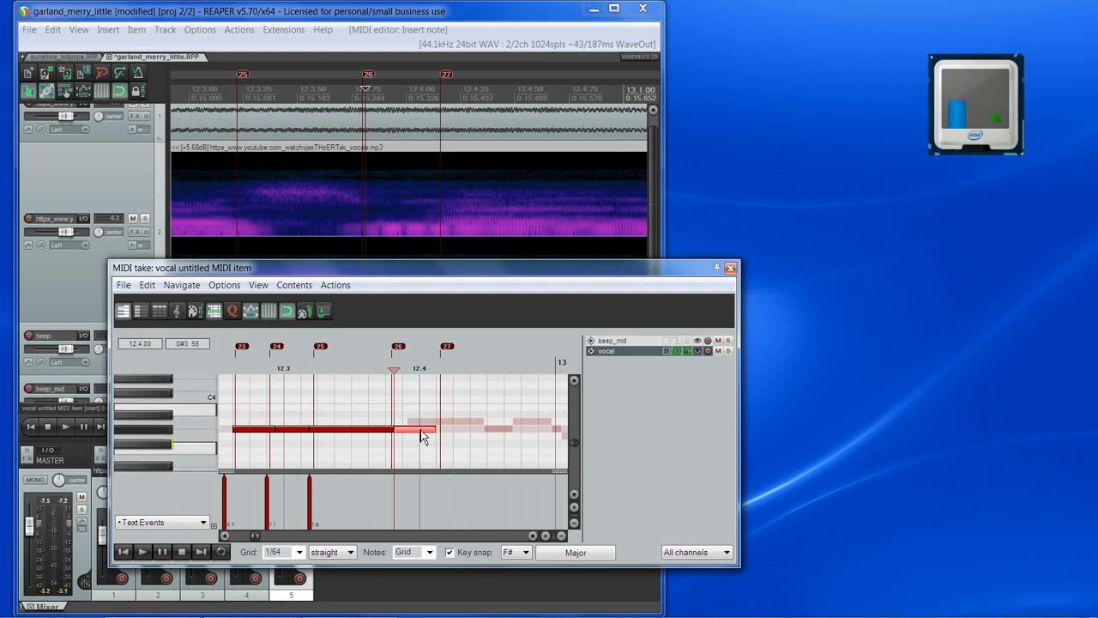
Audition the vocal from marker 26 and around marker 27, and draw a G#3 note from just before marker 27 to bar 13
{"action": "key", "text": "space"}
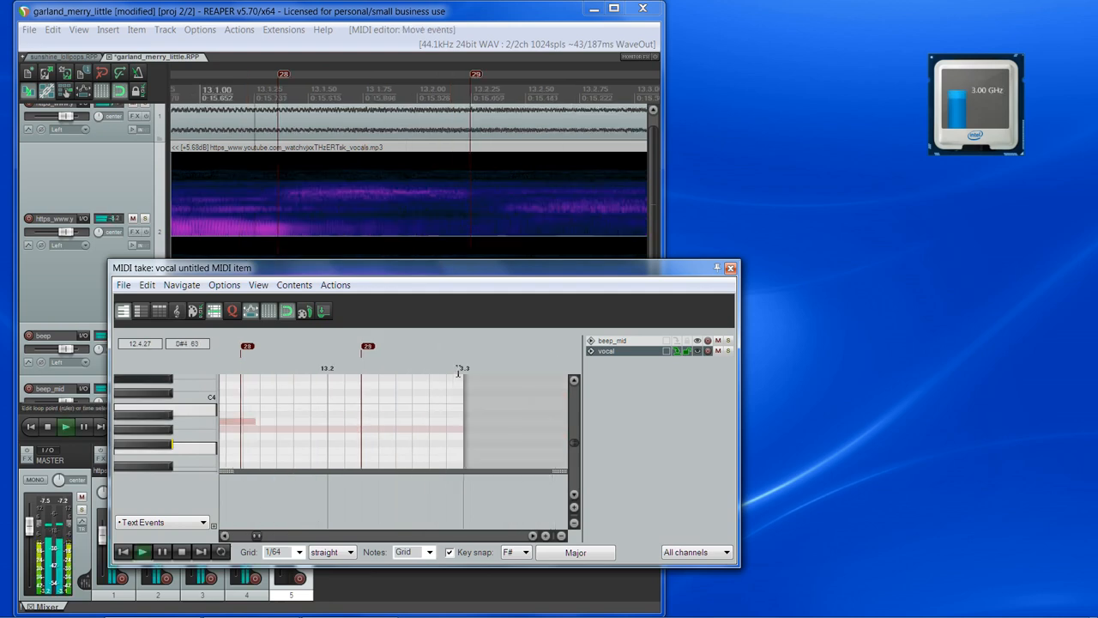
{"action": "key", "text": "space"}
{"action": "scroll", "coordinate": [329, 451], "scroll_direction": "down", "scroll_amount": 1}
{"action": "scroll", "coordinate": [326, 447], "scroll_direction": "up", "scroll_amount": 1}
{"action": "scroll", "coordinate": [369, 450], "scroll_direction": "down", "scroll_amount": 1}
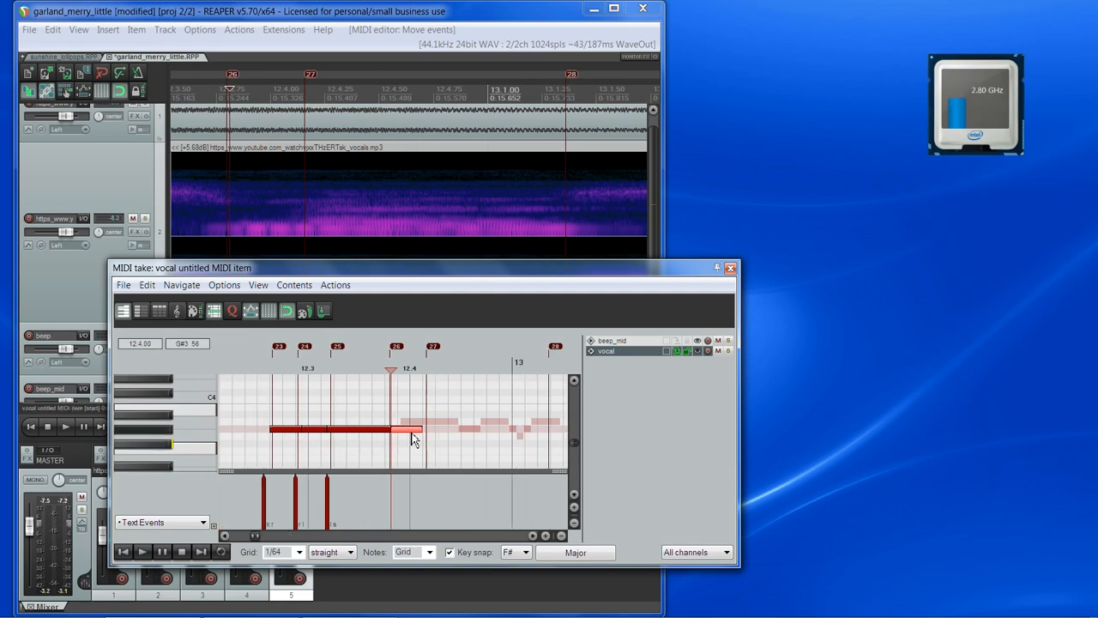
{"action": "left_click", "coordinate": [429, 369]}
{"action": "key", "text": "space"}
{"action": "key", "text": "space"}
{"action": "scroll", "coordinate": [412, 452], "scroll_direction": "up", "scroll_amount": 2}
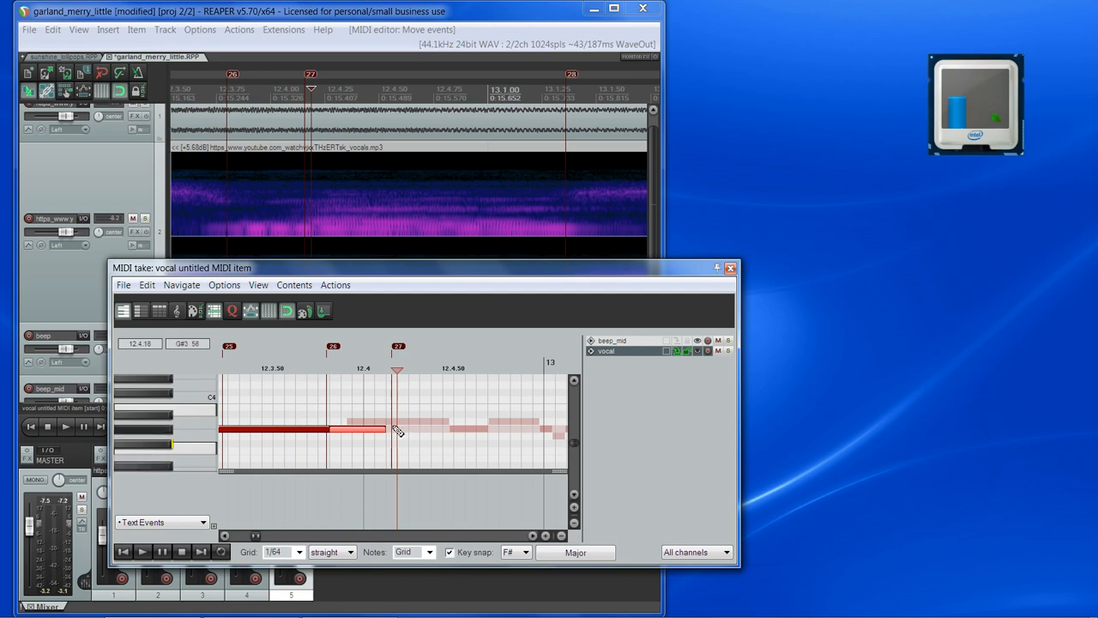
{"action": "left_click_drag", "start_coordinate": [390, 429], "coordinate": [508, 433]}
Audition the vocal from marker 27 and extend the new G#3 note's end to marker 28, at about 13.1.37
{"action": "key", "text": "space"}
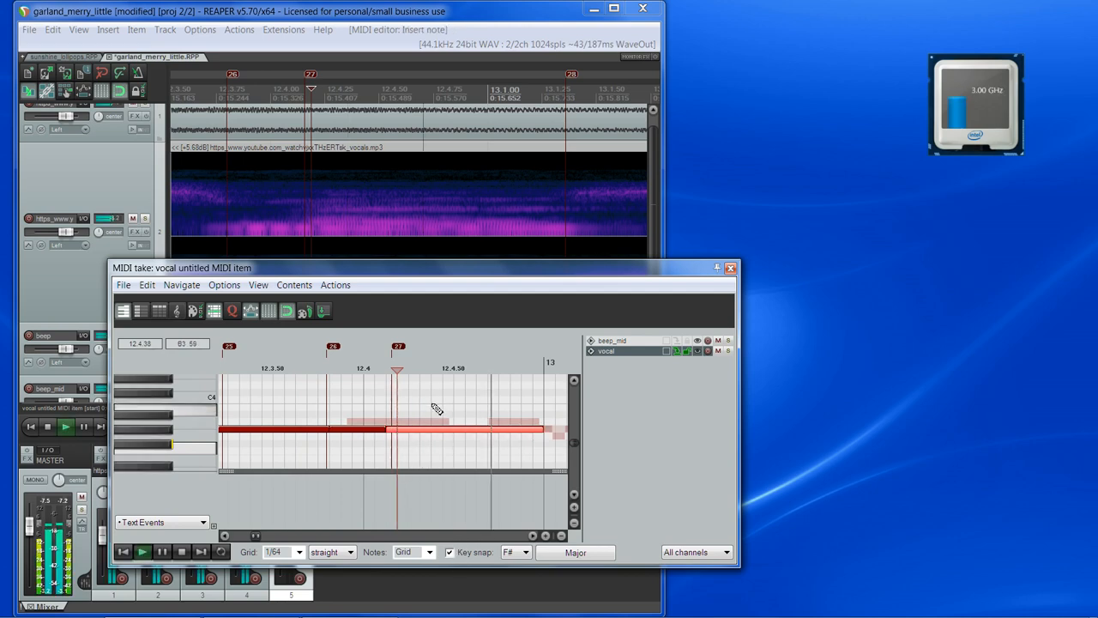
{"action": "key", "text": "space"}
{"action": "scroll", "coordinate": [433, 405], "scroll_direction": "down", "scroll_amount": 2}
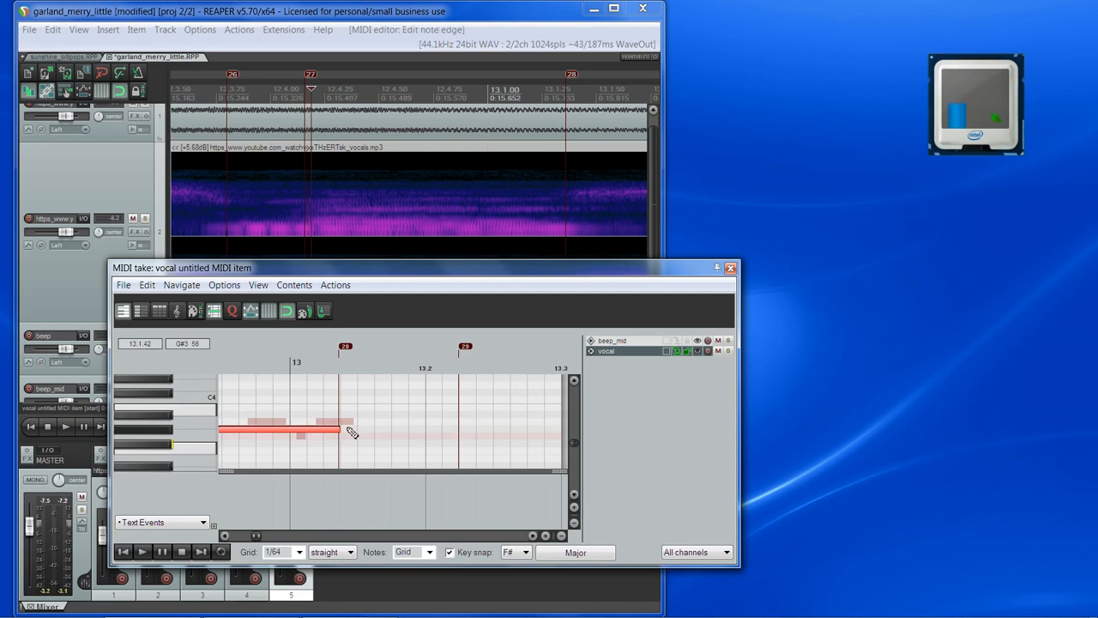
Draw a G#3 note spanning markers 28 to 29 and audition the vocal along it
{"action": "left_click", "coordinate": [348, 377]}
{"action": "left_click", "coordinate": [342, 368]}
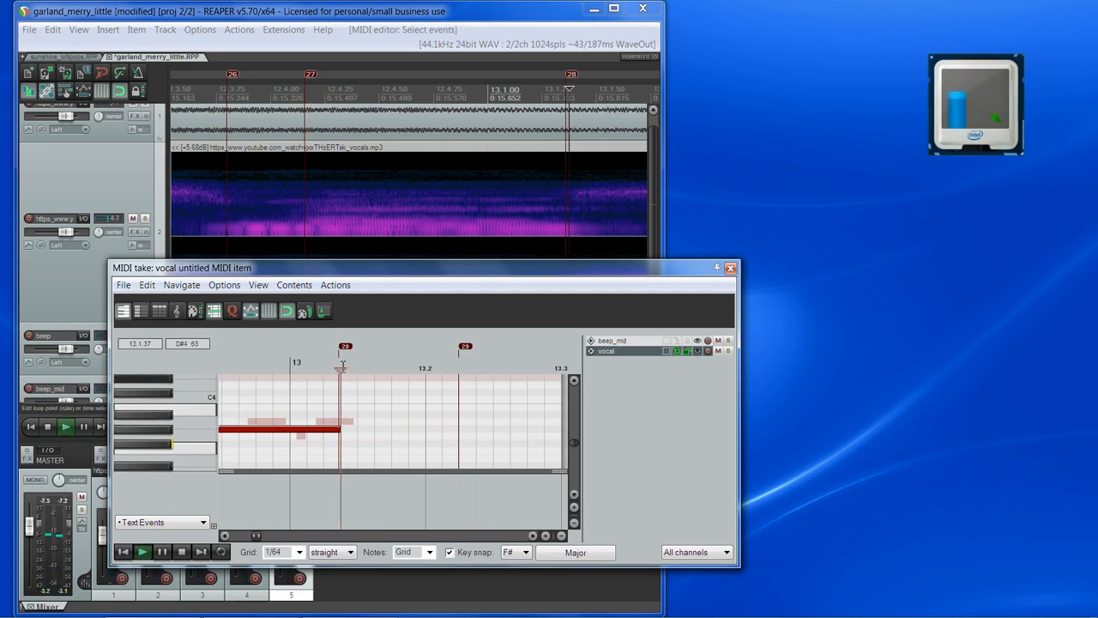
{"action": "left_click_drag", "start_coordinate": [348, 425], "coordinate": [454, 444]}
{"action": "scroll", "coordinate": [457, 449], "scroll_direction": "down", "scroll_amount": 5}
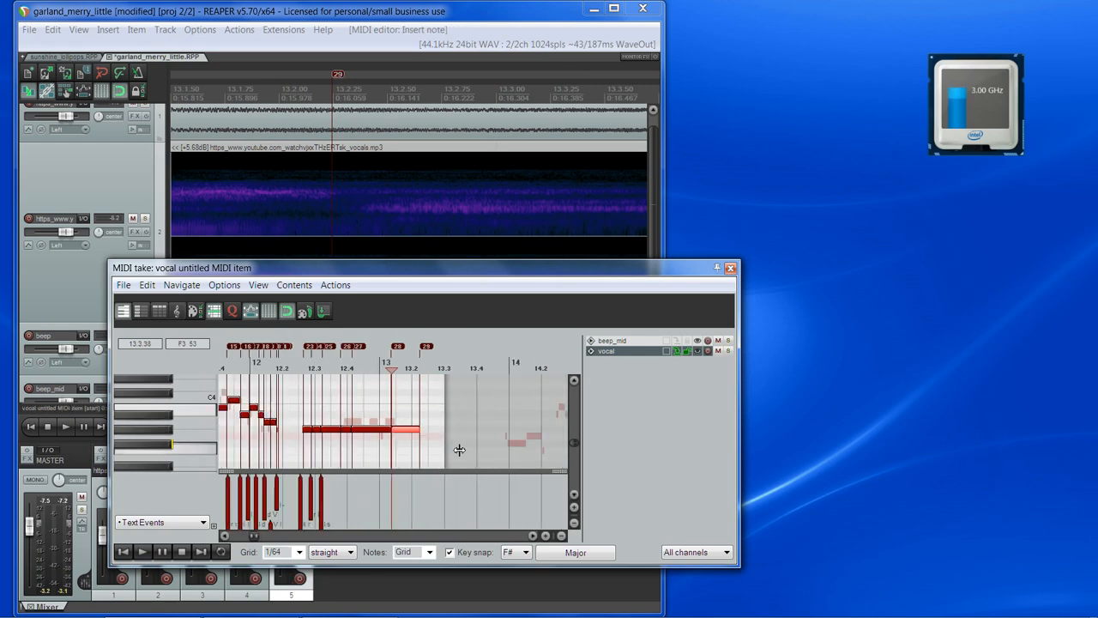
{"action": "scroll", "coordinate": [455, 450], "scroll_direction": "up", "scroll_amount": 5}
{"action": "scroll", "coordinate": [454, 455], "scroll_direction": "up", "scroll_amount": 1}
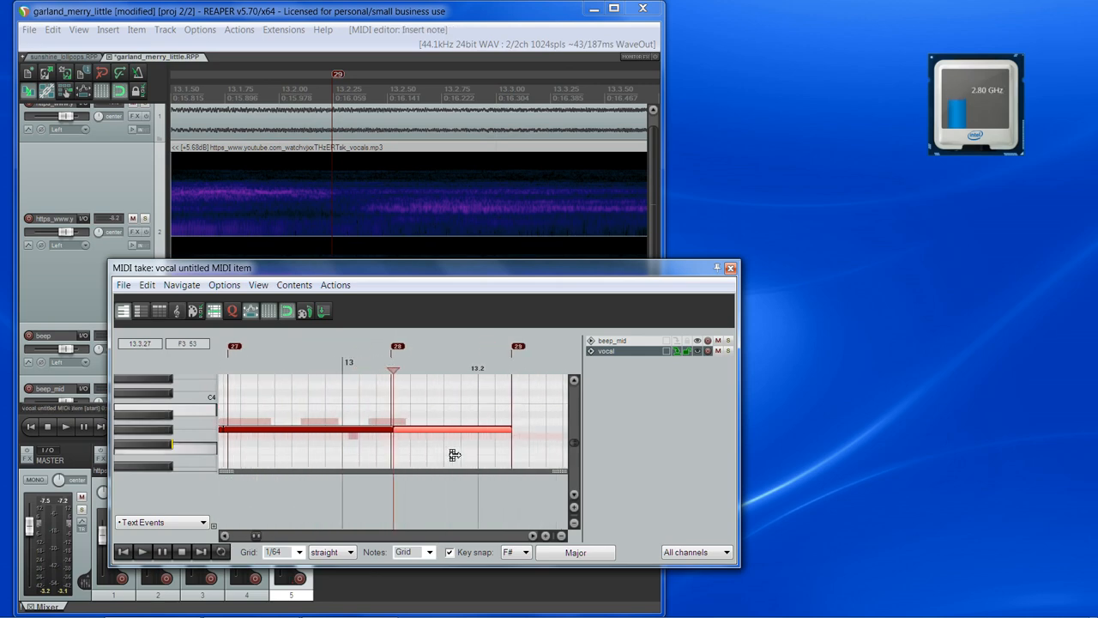
{"action": "key", "text": "space"}
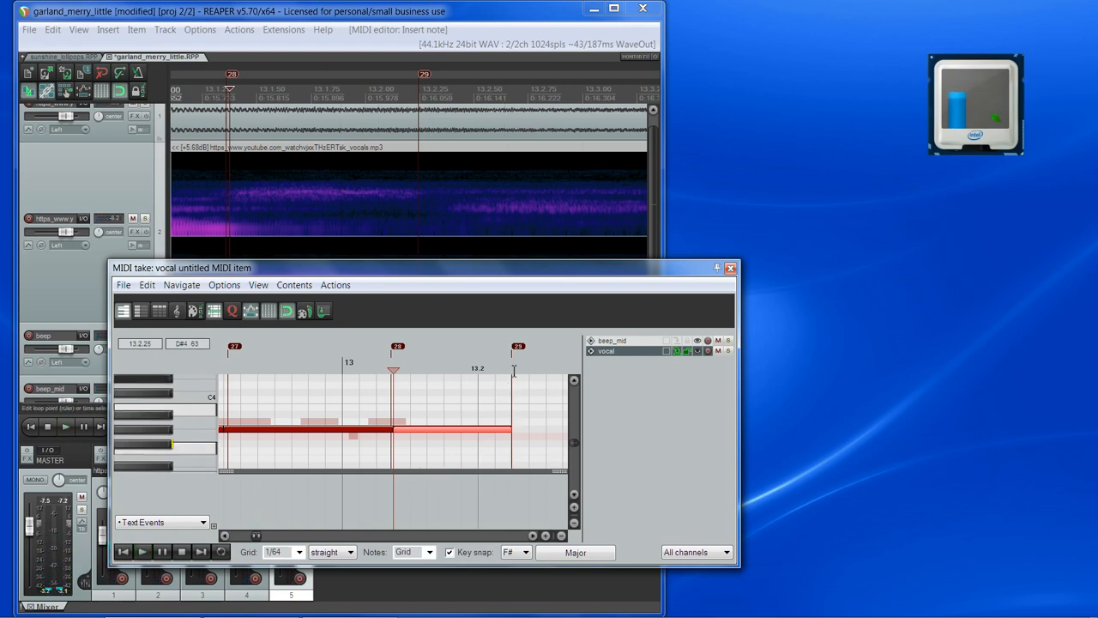
{"action": "key", "text": "space"}
{"action": "scroll", "coordinate": [514, 461], "scroll_direction": "down", "scroll_amount": 3}
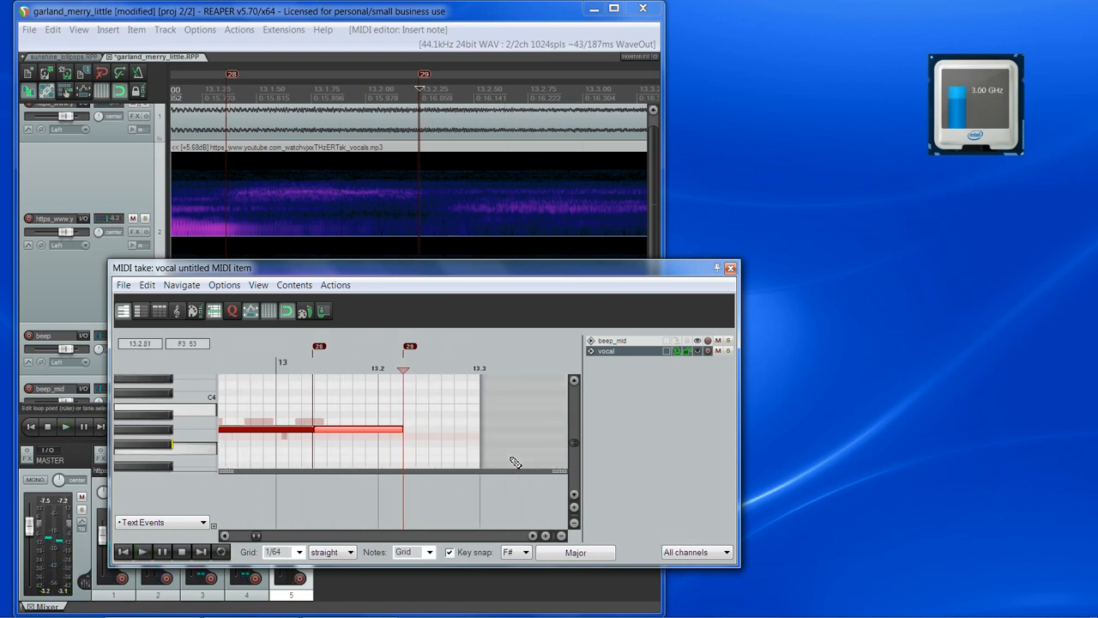
{"action": "scroll", "coordinate": [515, 461], "scroll_direction": "up", "scroll_amount": 2}
Draw a G#3 note from about 13.2.44 to 13.2.87, after marker 29, and add a Lyrics text event "- h" at its start
{"action": "left_click", "coordinate": [428, 372]}
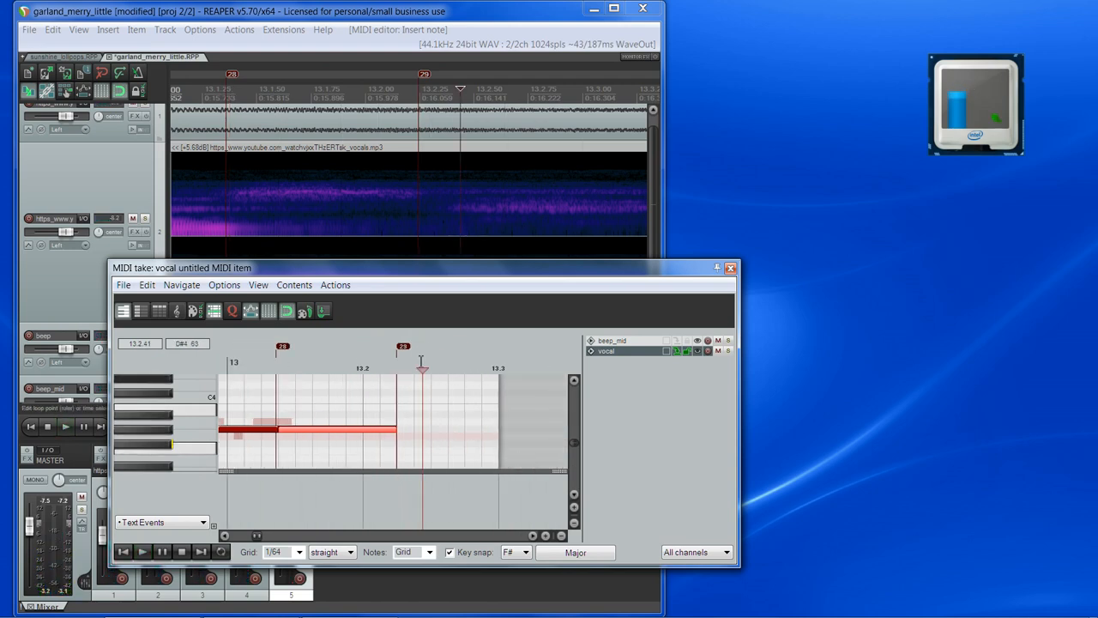
{"action": "left_click_drag", "start_coordinate": [434, 436], "coordinate": [479, 441]}
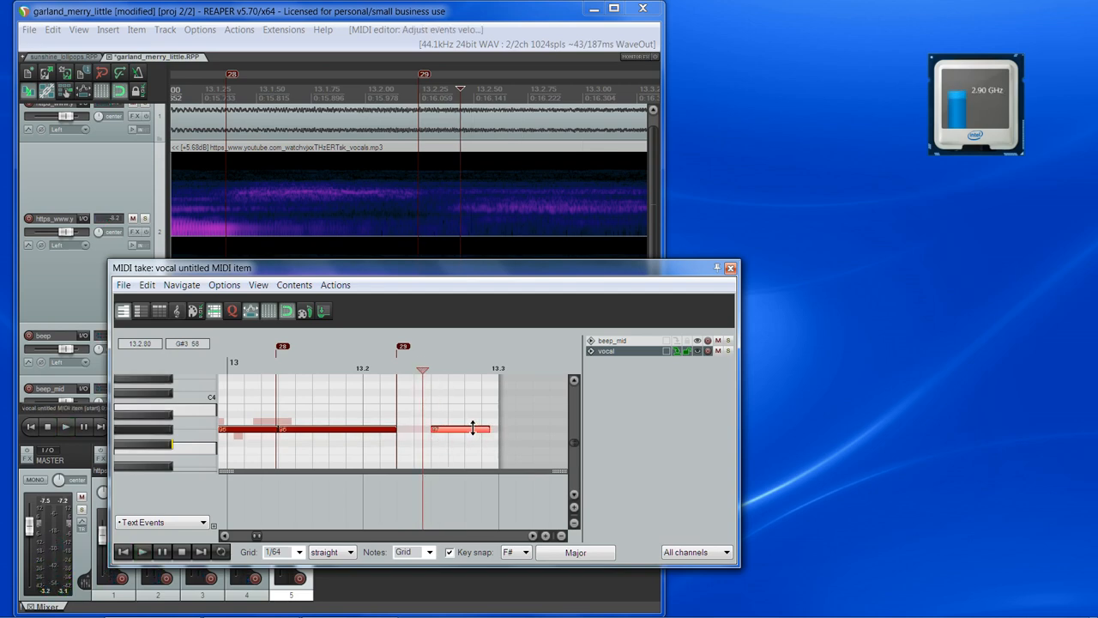
{"action": "left_click", "coordinate": [454, 441]}
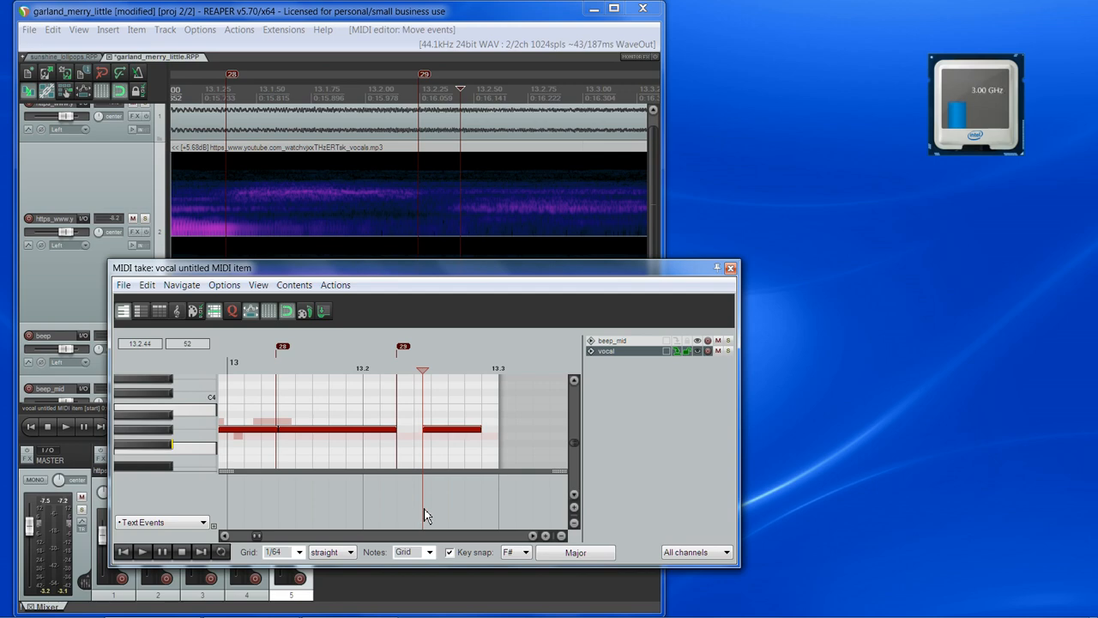
{"action": "double_click", "coordinate": [424, 514]}
{"action": "key", "text": "Return"}
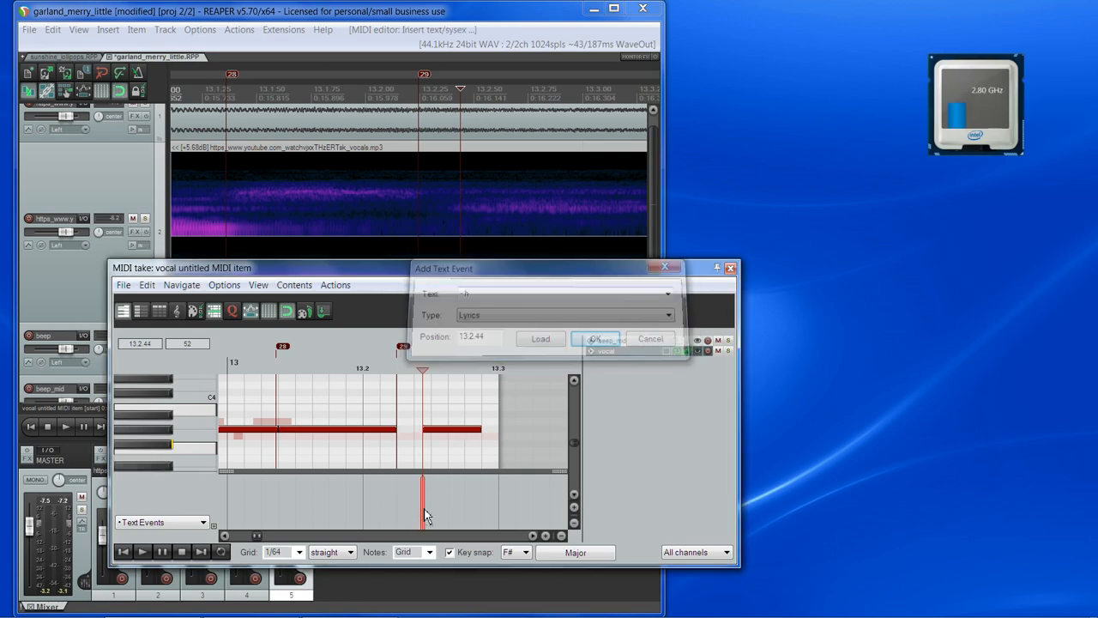
Audition the vocal from marker 25 to marker 26 and add a Lyrics text event "s m" at 12.3.75
{"action": "scroll", "coordinate": [333, 521], "scroll_direction": "down", "scroll_amount": 3}
{"action": "left_click", "coordinate": [224, 535]}
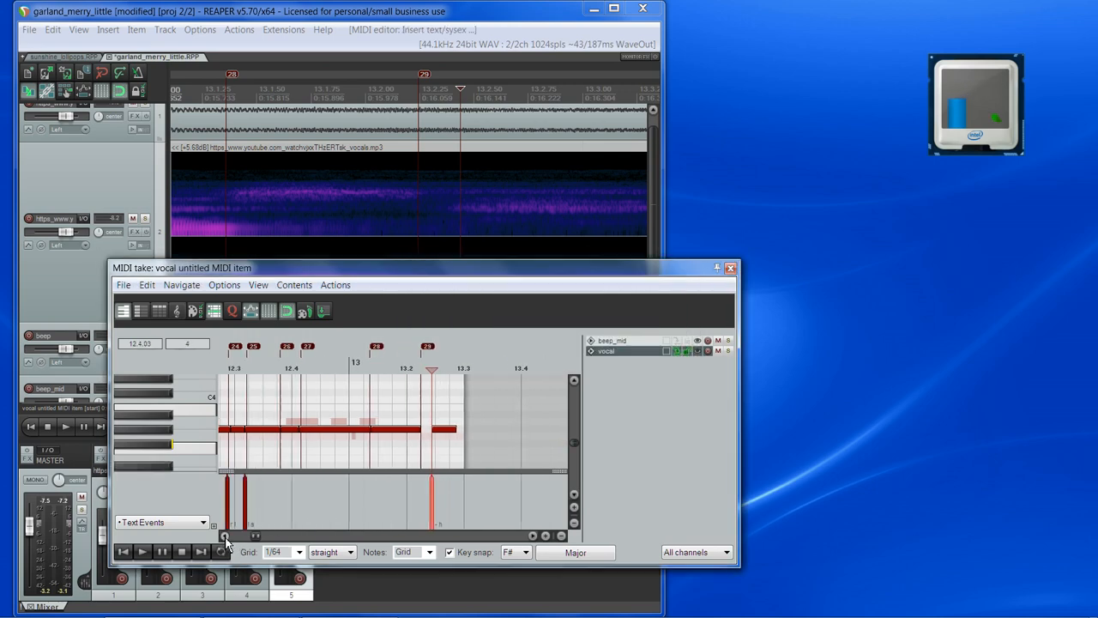
{"action": "left_click", "coordinate": [224, 535]}
{"action": "left_click", "coordinate": [224, 536]}
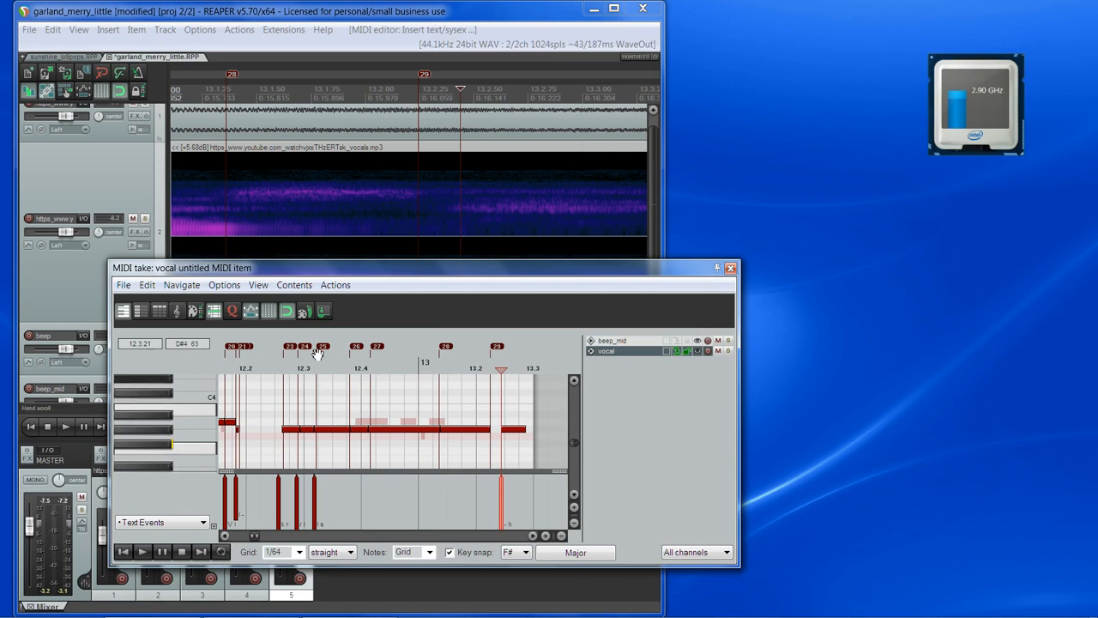
{"action": "left_click_drag", "start_coordinate": [318, 354], "coordinate": [320, 353]}
{"action": "scroll", "coordinate": [390, 403], "scroll_direction": "up", "scroll_amount": 2}
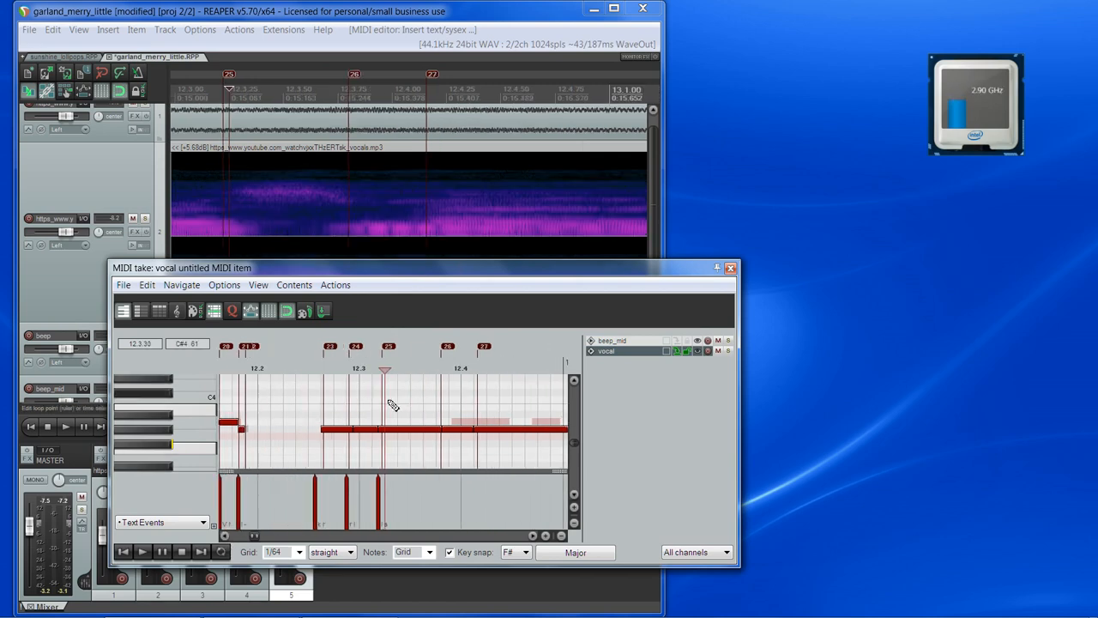
{"action": "key", "text": "space"}
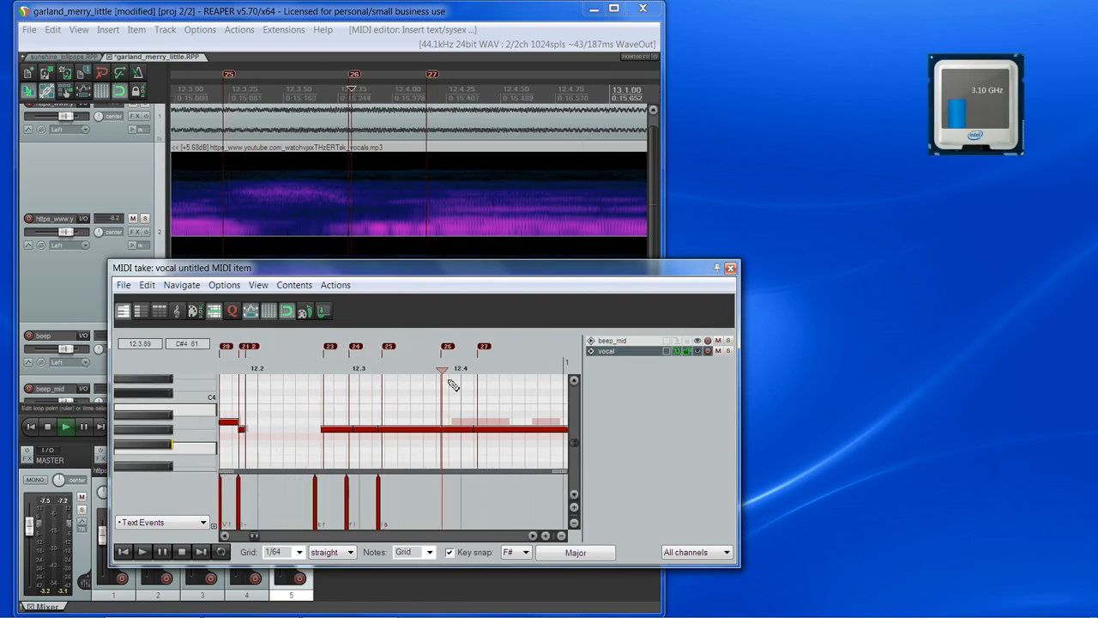
{"action": "key", "text": "space"}
{"action": "key", "text": "space"}
{"action": "key", "text": "space"}
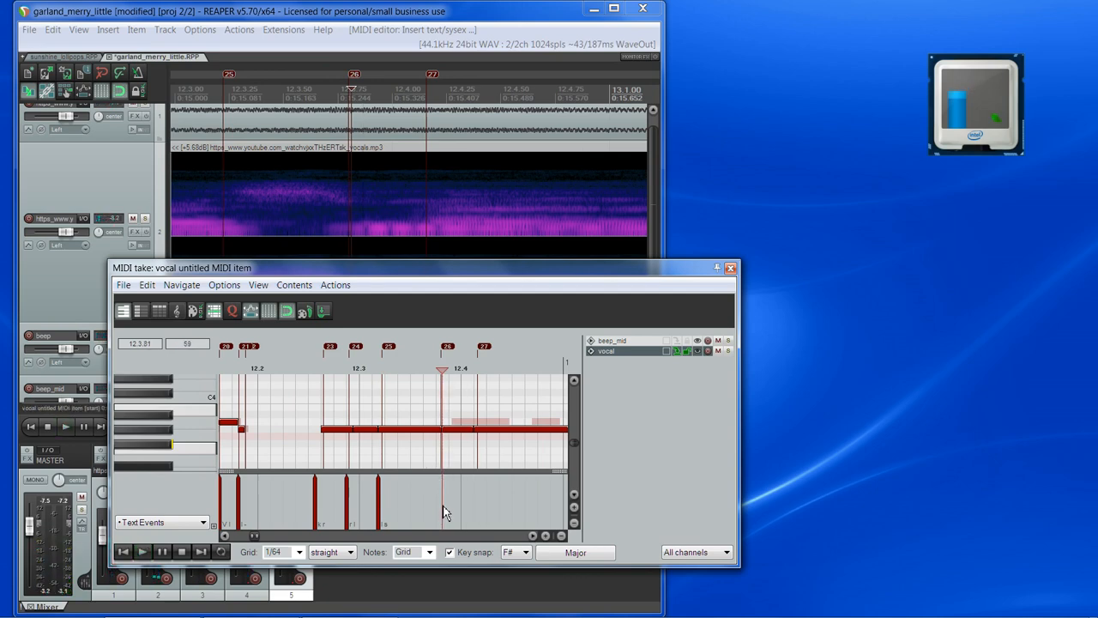
{"action": "double_click", "coordinate": [444, 513]}
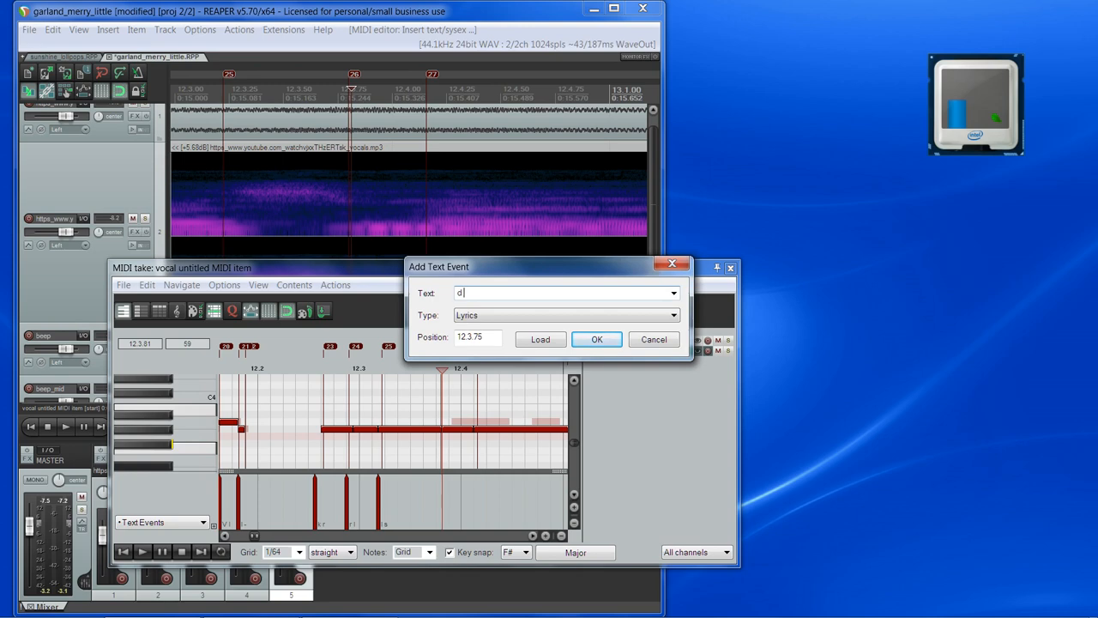
{"action": "key", "text": "Return"}
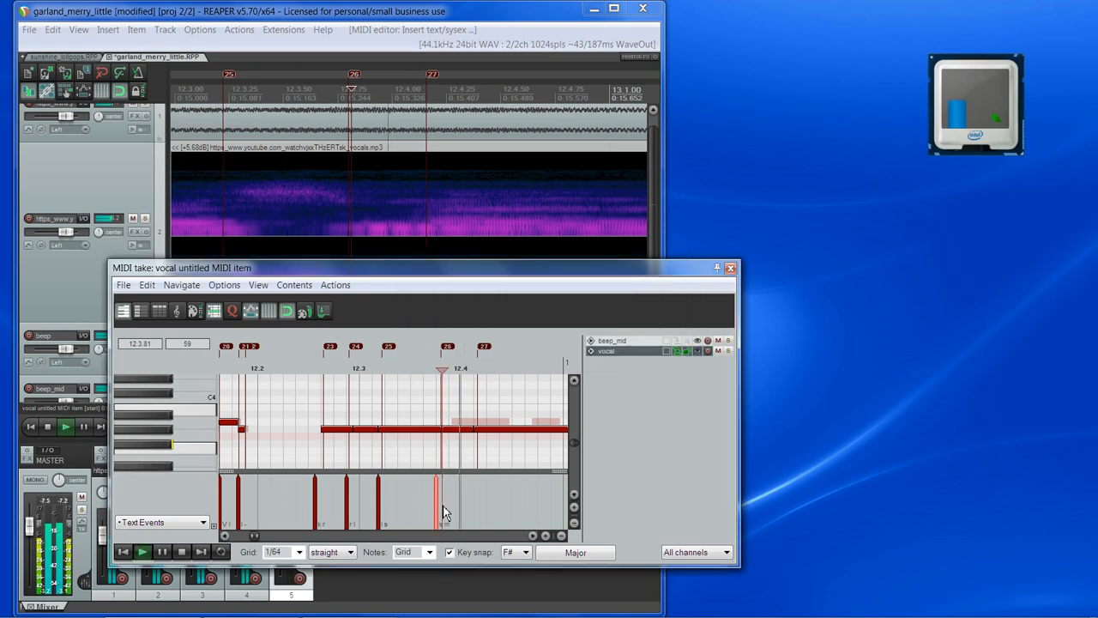
Replay the vocal leading into marker 26 and change the text event at 12.3.75 to "- m"
{"action": "left_click", "coordinate": [423, 362]}
{"action": "key", "text": "space"}
{"action": "key", "text": "space"}
{"action": "key", "text": "space"}
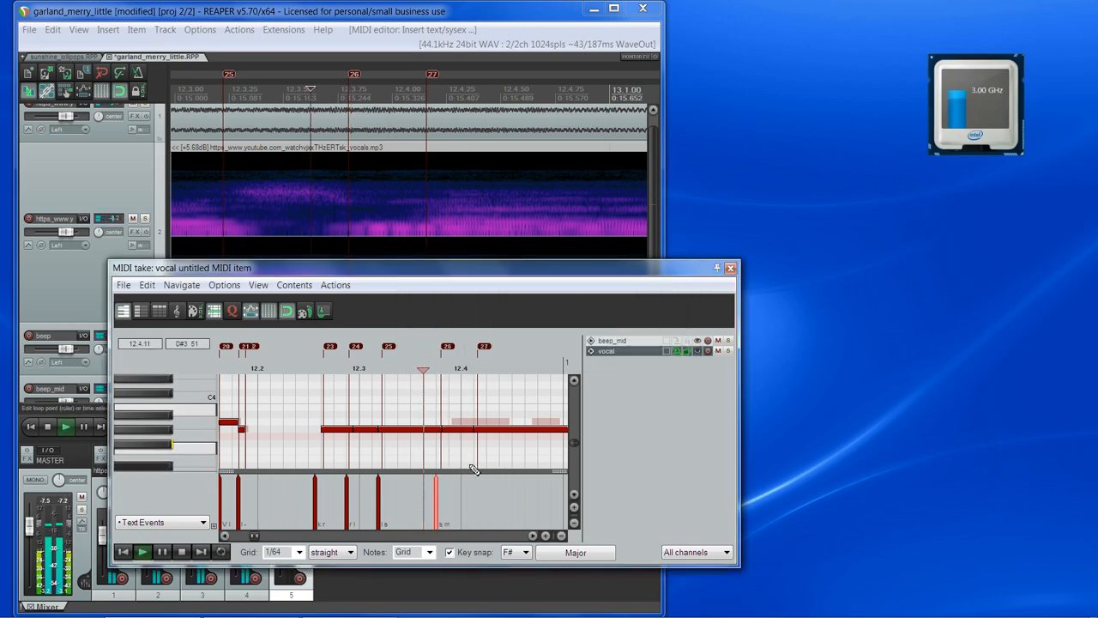
{"action": "key", "text": "space"}
{"action": "double_click", "coordinate": [438, 504]}
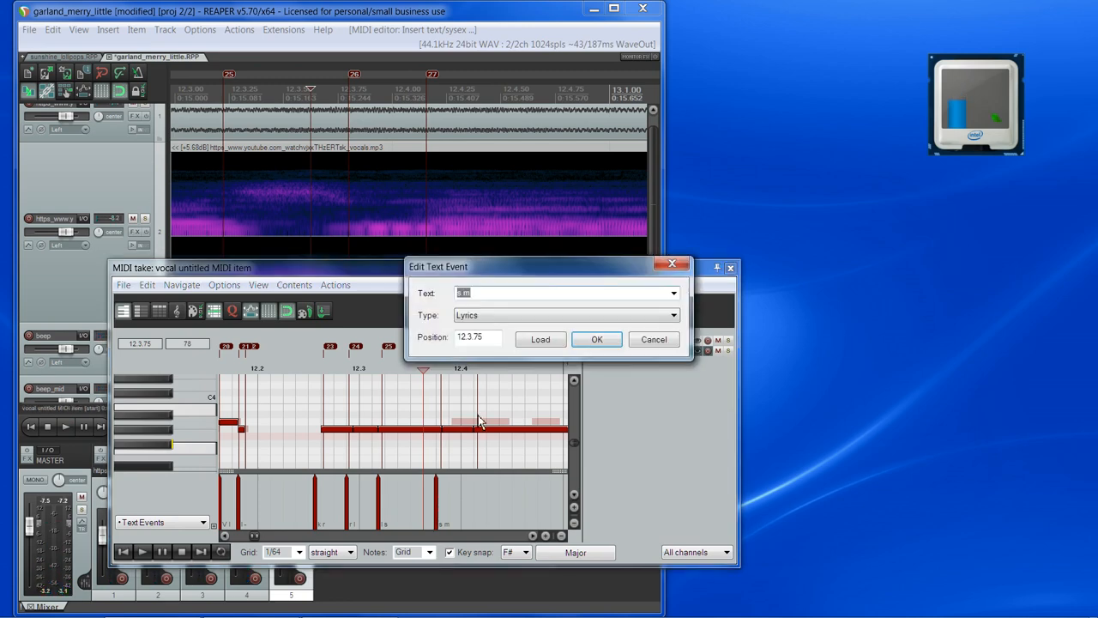
{"action": "key", "text": "Return"}
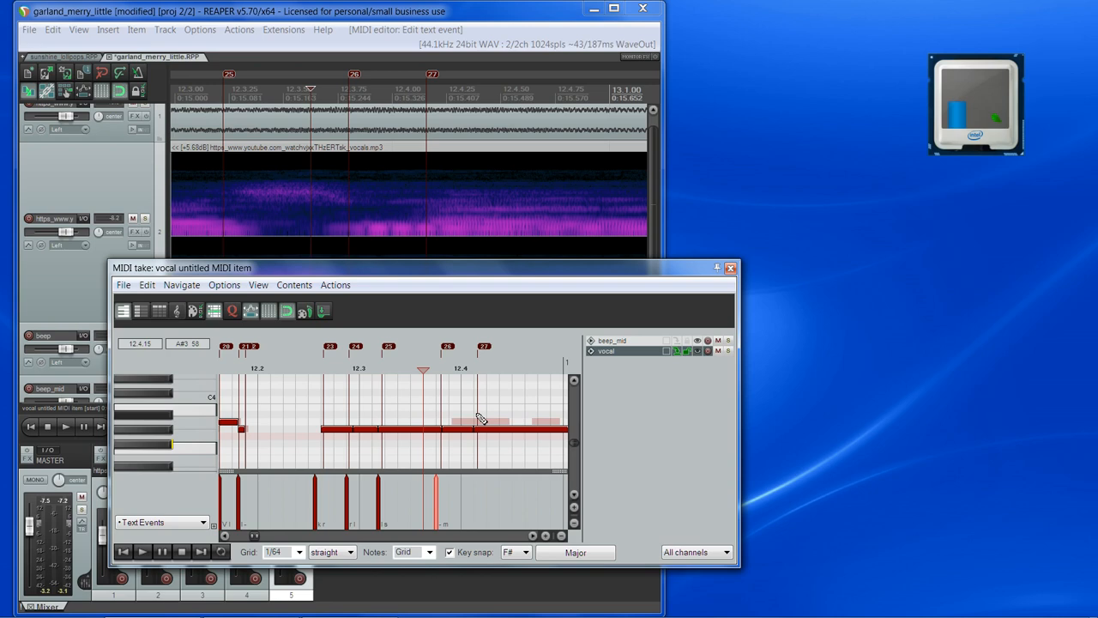
Audition around marker 27, shift the boundary of the adjoining G#3 notes to 12.4.19 and add a Lyrics text event "mI" there
{"action": "left_click", "coordinate": [460, 367]}
{"action": "key", "text": "space"}
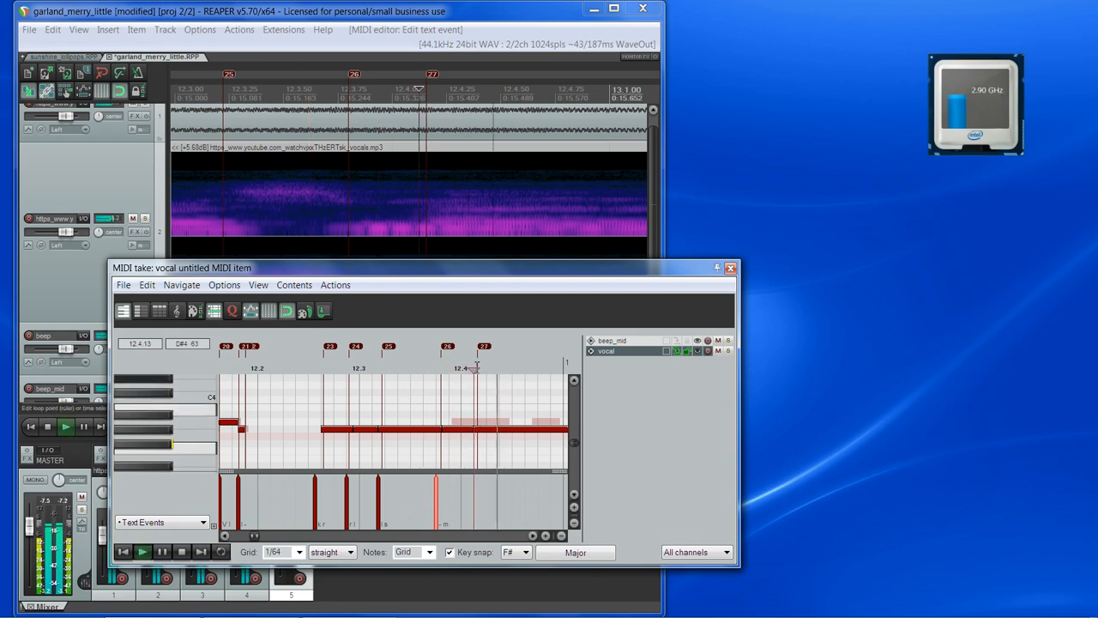
{"action": "scroll", "coordinate": [490, 441], "scroll_direction": "up", "scroll_amount": 2}
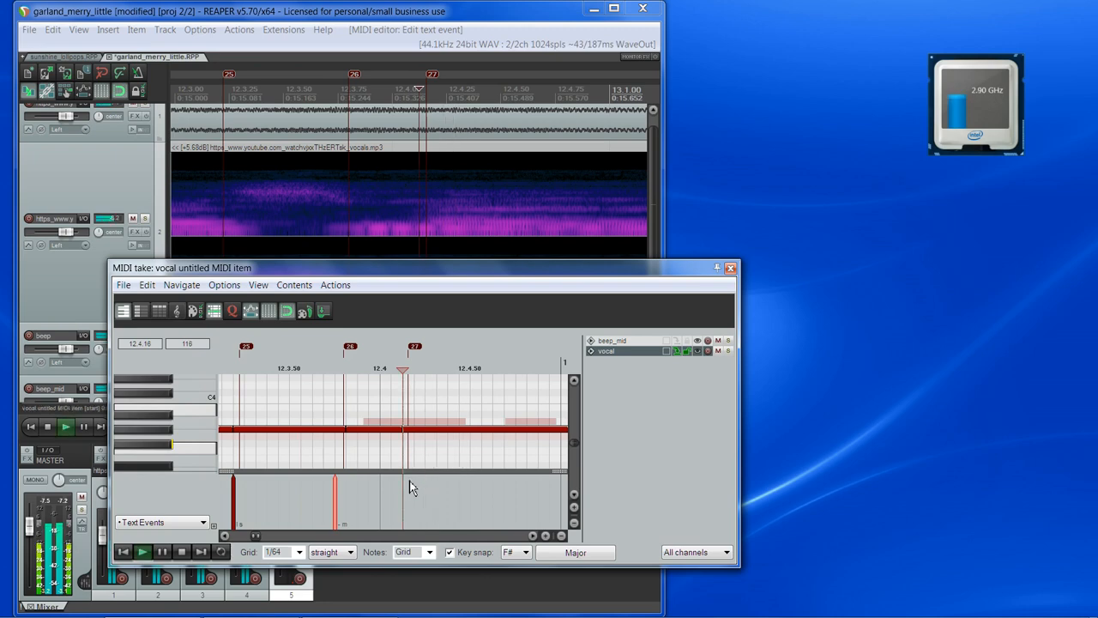
{"action": "left_click", "coordinate": [413, 372]}
{"action": "key", "text": "space"}
{"action": "key", "text": "space"}
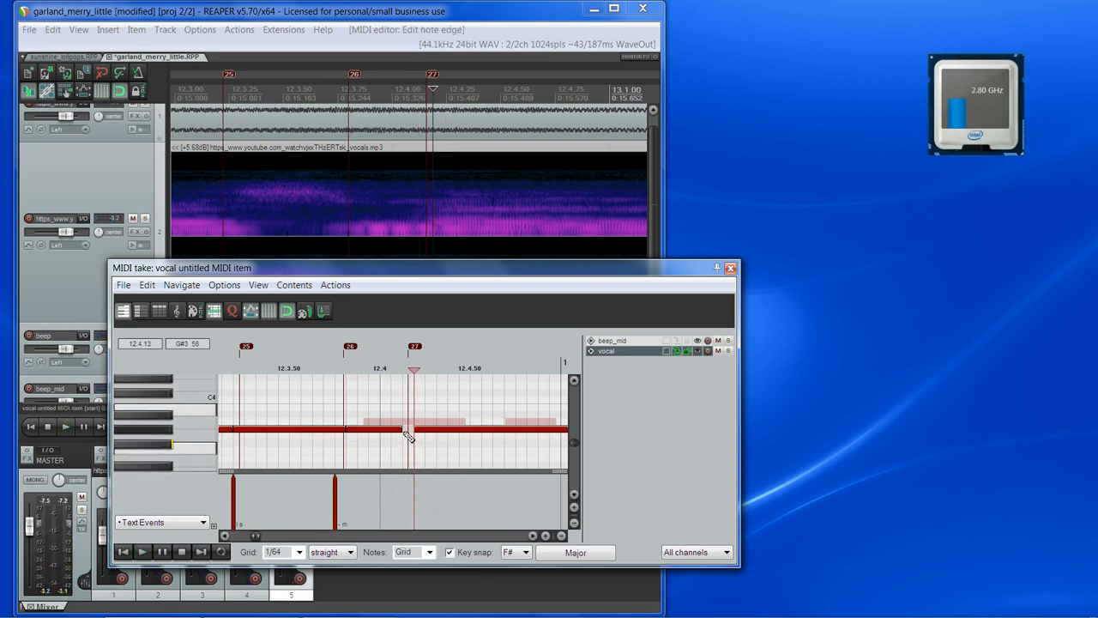
{"action": "double_click", "coordinate": [416, 493]}
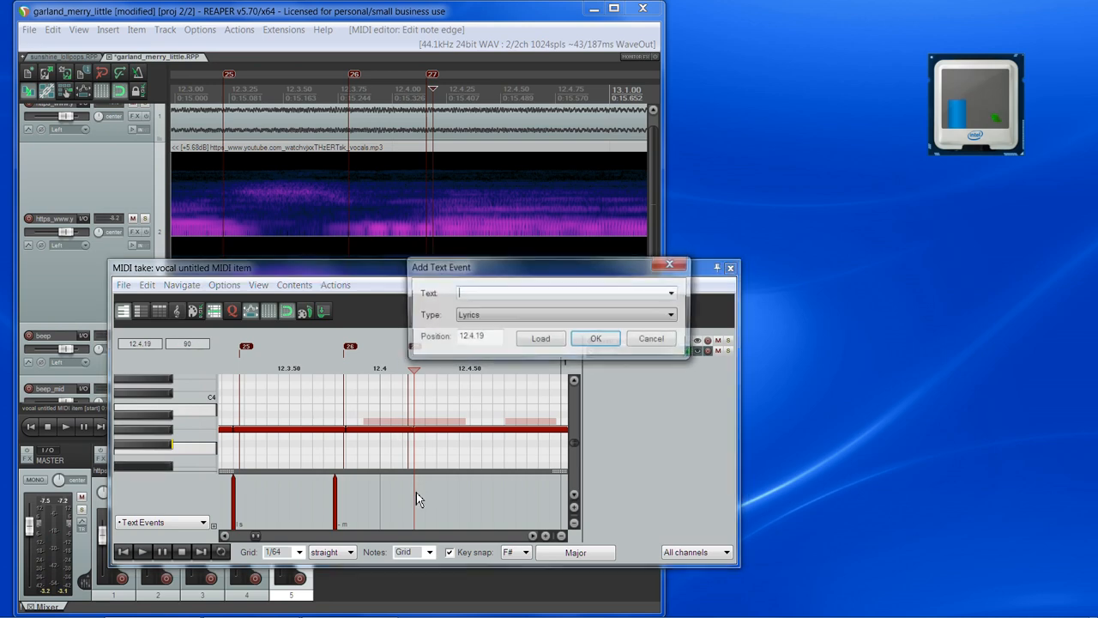
{"action": "key", "text": "Return"}
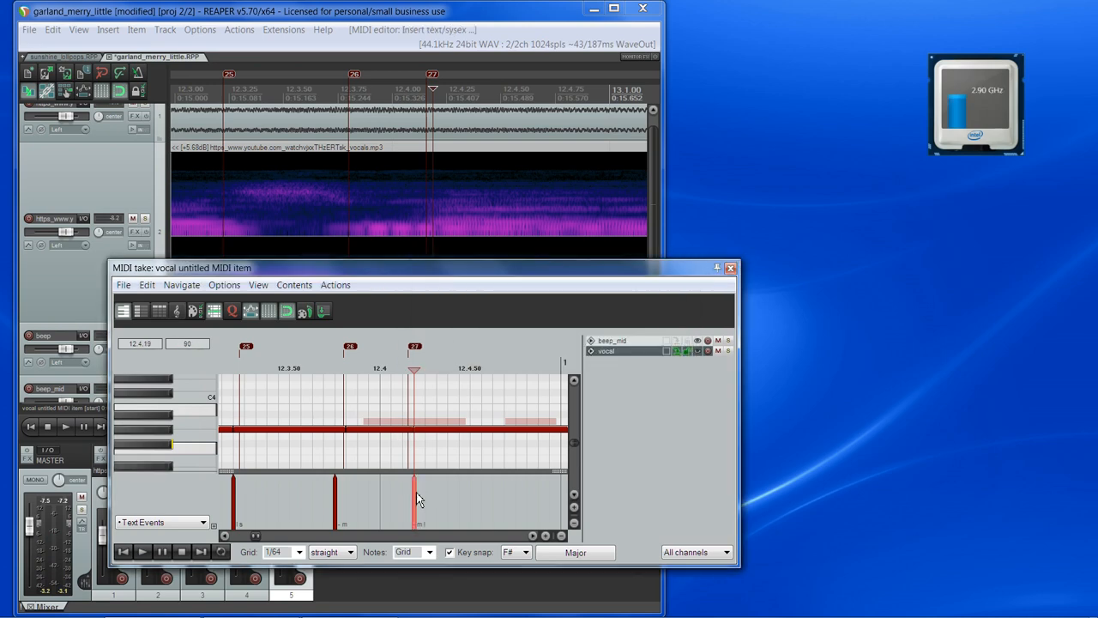
Audition the vocal at marker 28 and add a Lyrics text event "I s" at 13.1.31
{"action": "left_click", "coordinate": [536, 537]}
{"action": "left_click", "coordinate": [535, 538]}
{"action": "left_click", "coordinate": [536, 538]}
{"action": "left_click", "coordinate": [536, 538]}
{"action": "left_click", "coordinate": [536, 538]}
{"action": "left_click", "coordinate": [536, 538]}
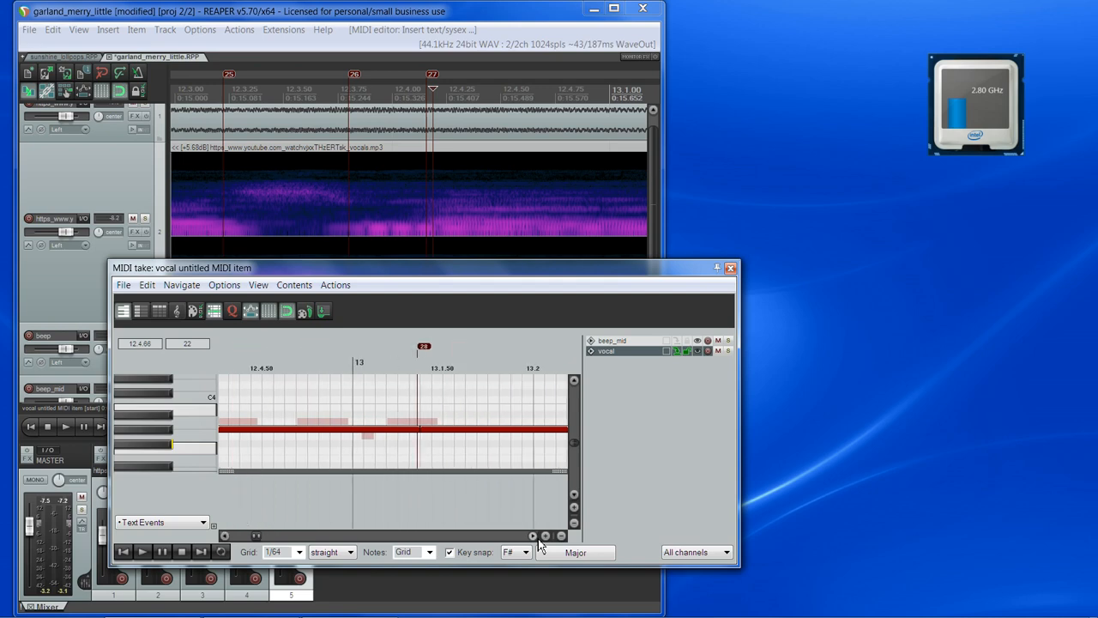
{"action": "left_click", "coordinate": [536, 538]}
{"action": "left_click", "coordinate": [385, 364]}
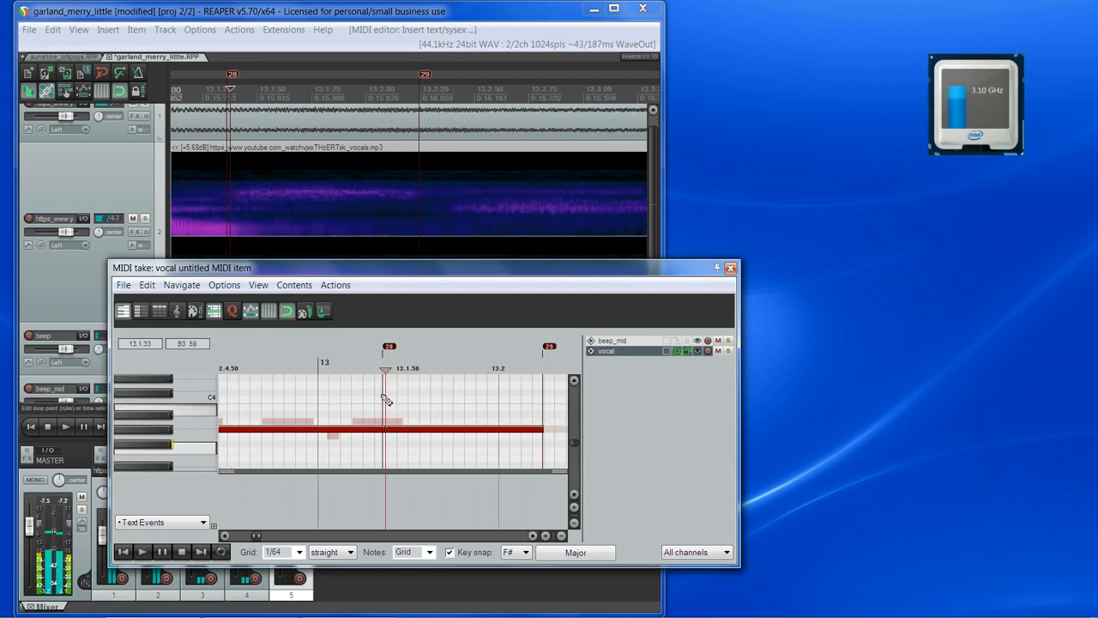
{"action": "scroll", "coordinate": [398, 481], "scroll_direction": "down", "scroll_amount": 2}
{"action": "double_click", "coordinate": [391, 502]}
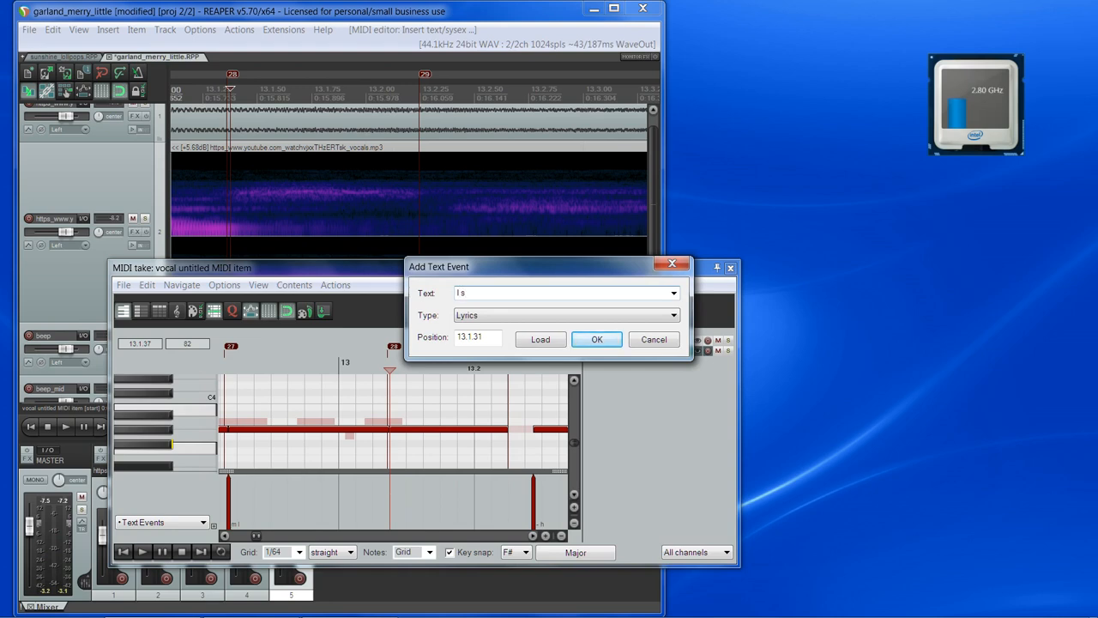
{"action": "type", "text": "l s"}
{"action": "key", "text": "Return"}
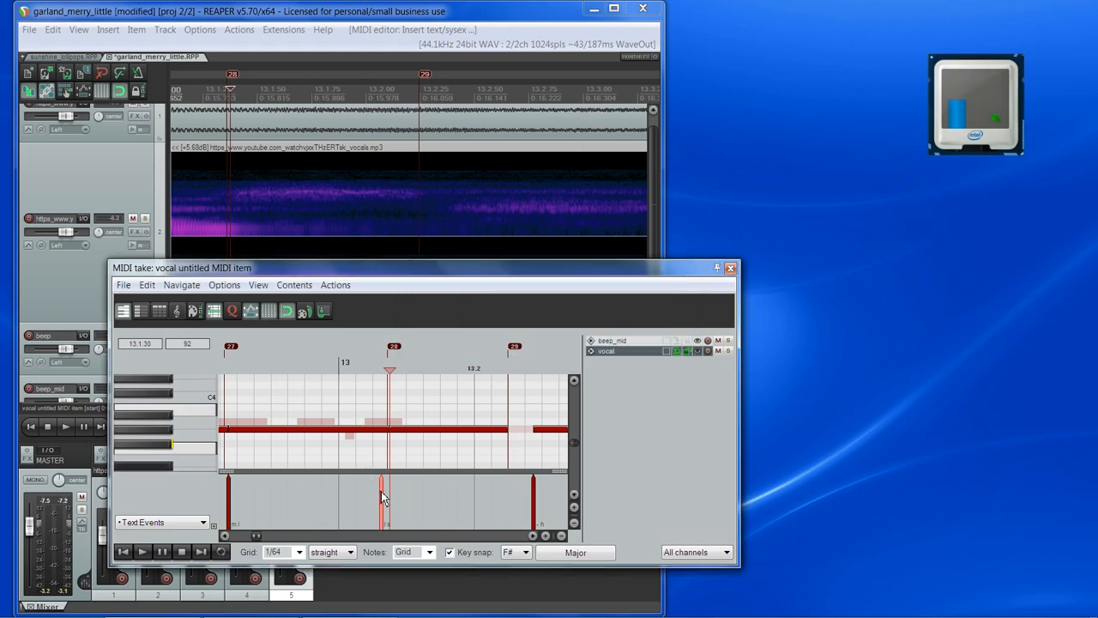
Insert a short G#3 note just before marker 29 with a Lyrics text event "s -" at 13.2.13, and save the project
{"action": "left_click", "coordinate": [508, 367]}
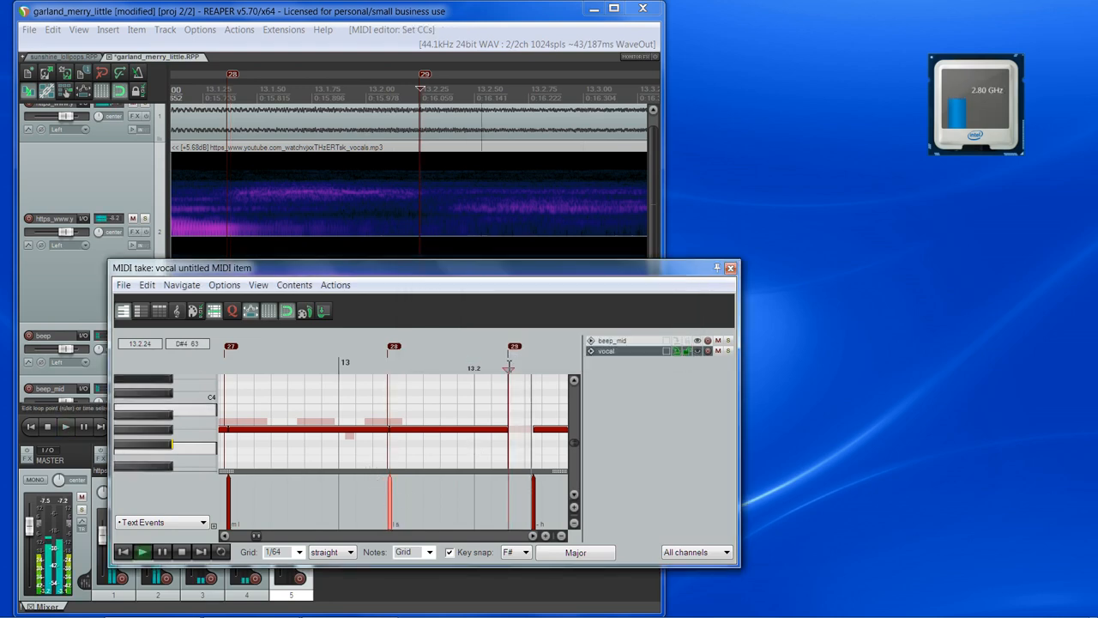
{"action": "left_click", "coordinate": [490, 363]}
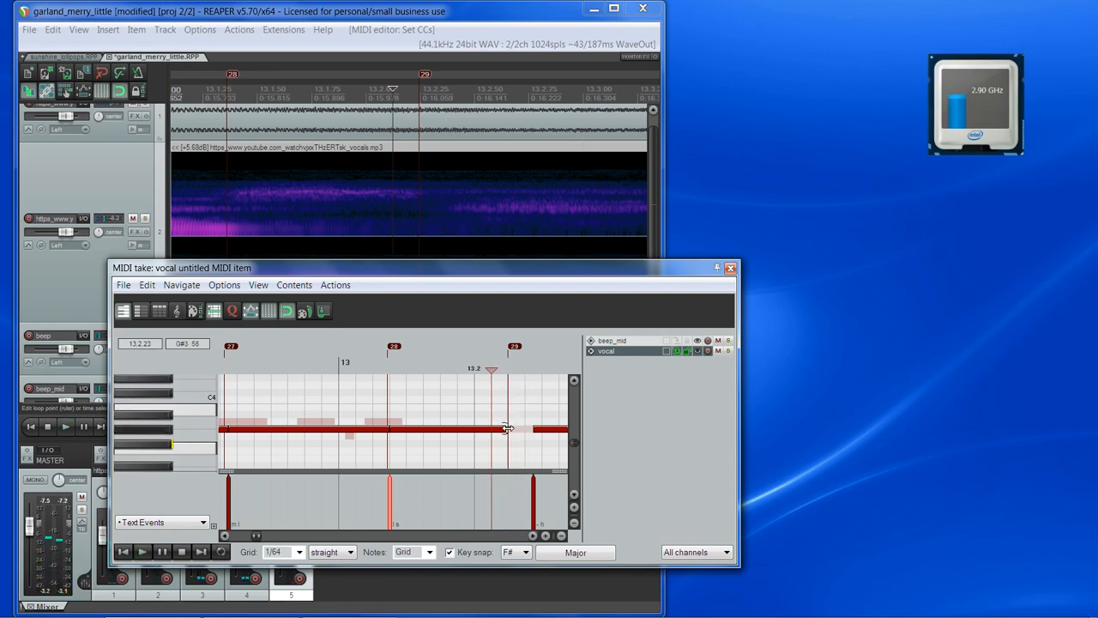
{"action": "double_click", "coordinate": [493, 498]}
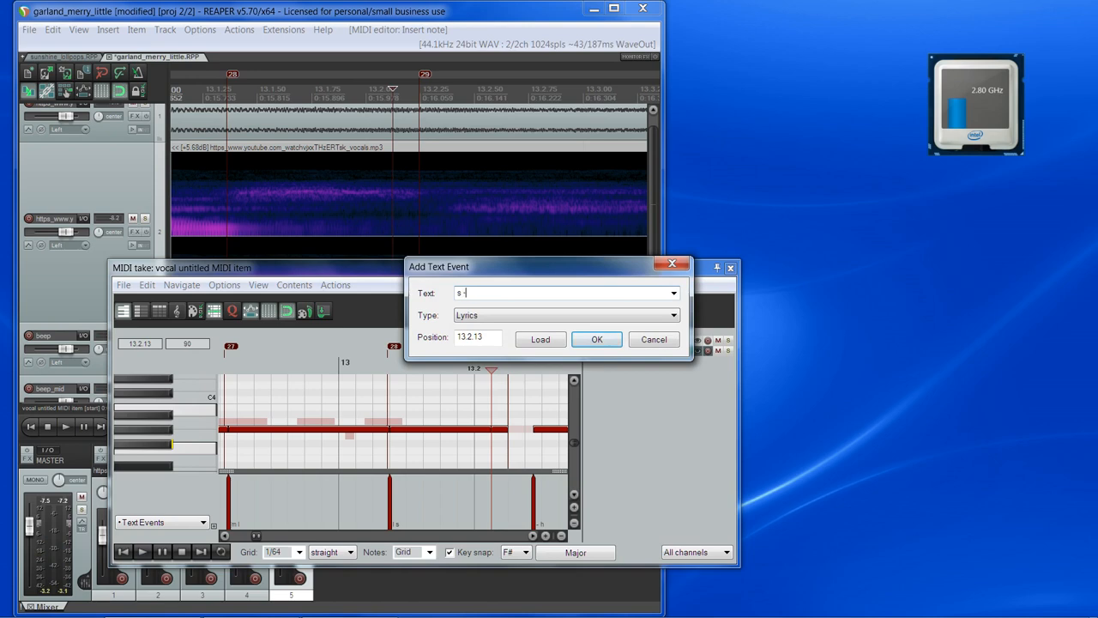
{"action": "type", "text": "s -"}
{"action": "key", "text": "Return"}
{"action": "key", "text": "ctrl+s"}
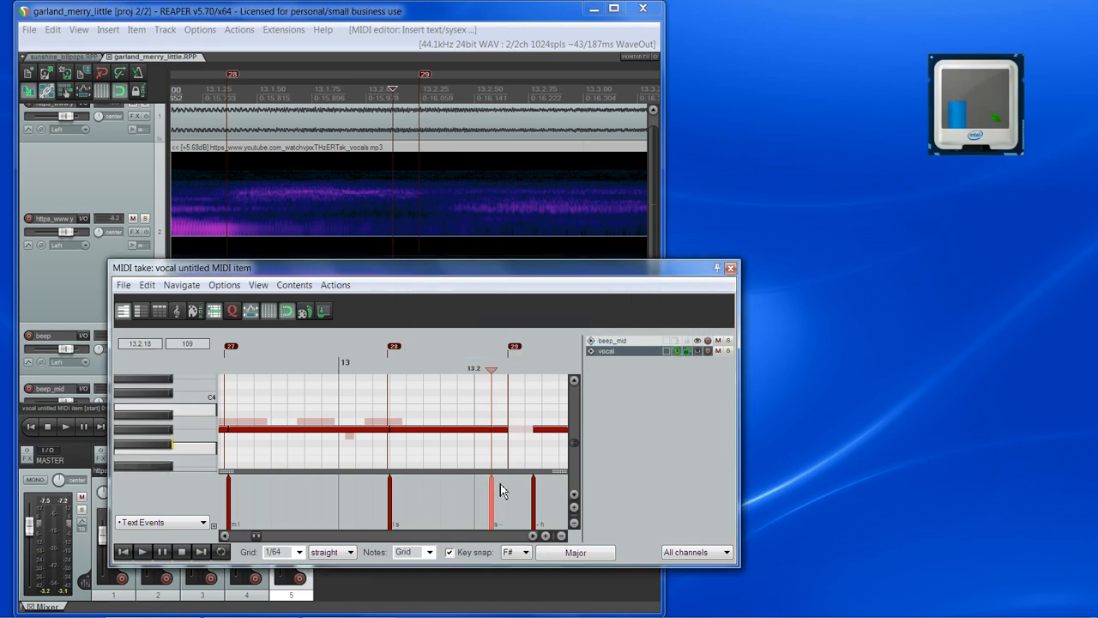
{"action": "left_click", "coordinate": [347, 608]}
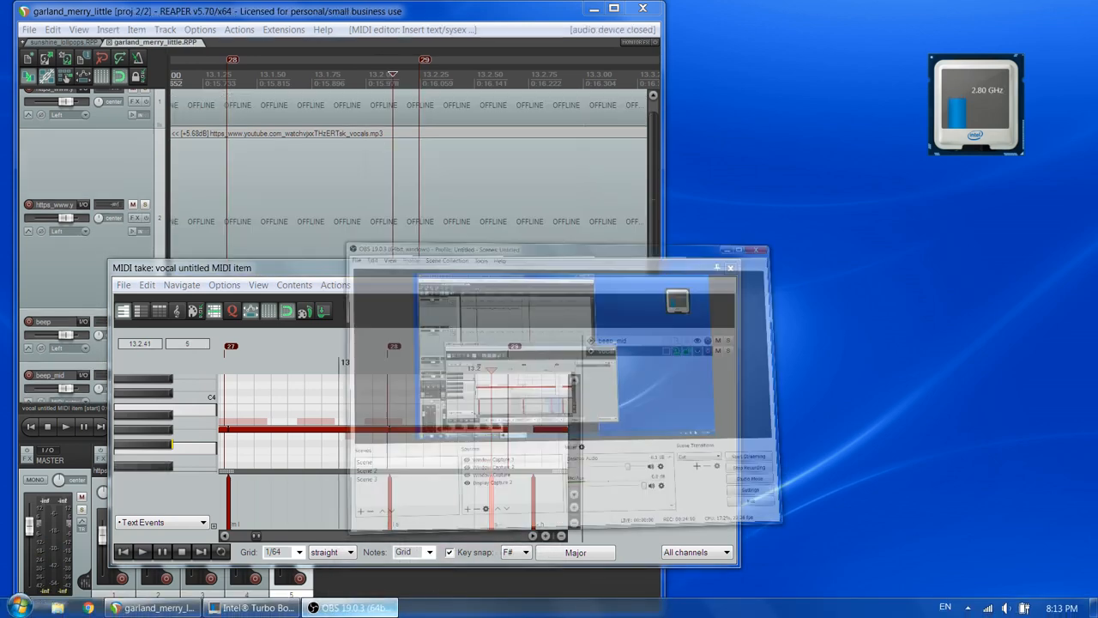
{"action": "left_click", "coordinate": [576, 422]}
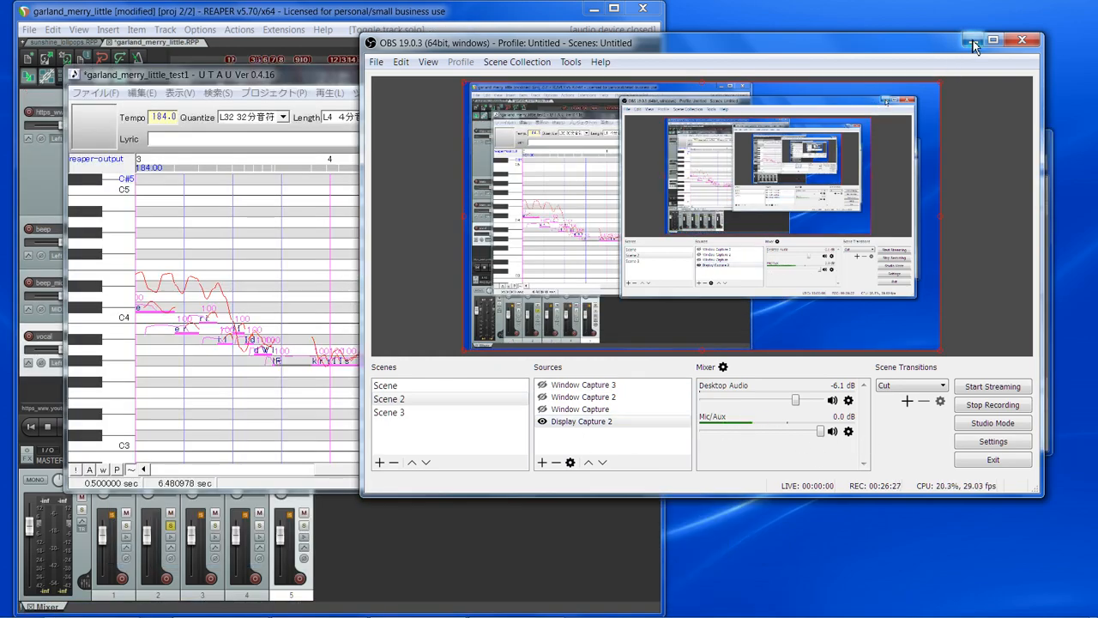
{"action": "left_click", "coordinate": [973, 40]}
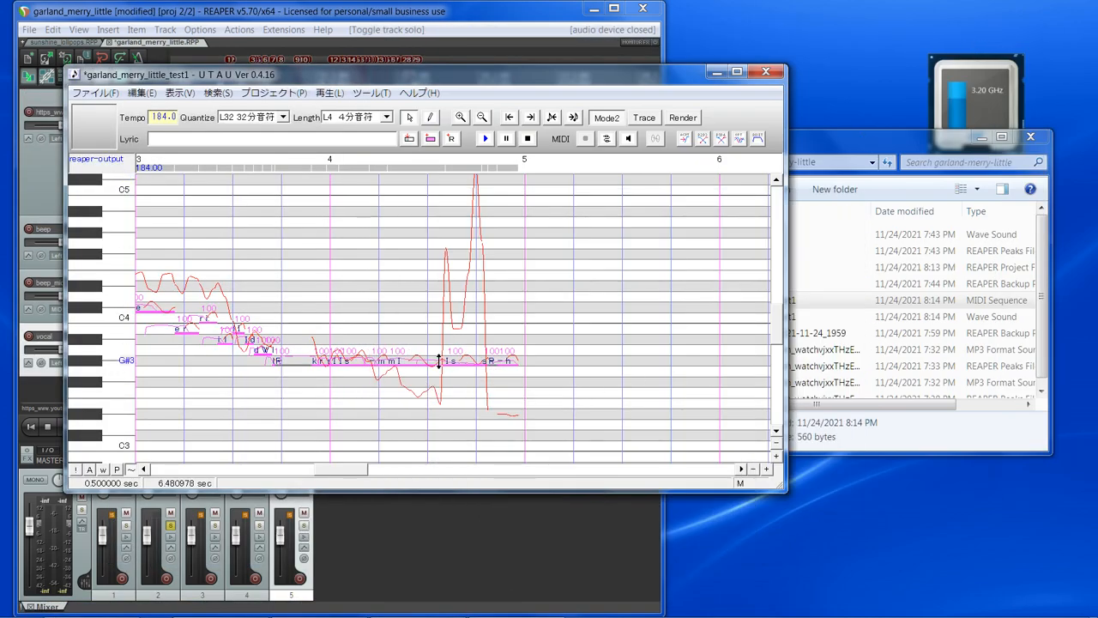
In UTAU, apply the group properties of the selected notes and crossfade the notes' envelopes
{"action": "right_click", "coordinate": [438, 360]}
{"action": "left_click", "coordinate": [478, 503]}
{"action": "left_click", "coordinate": [426, 310]}
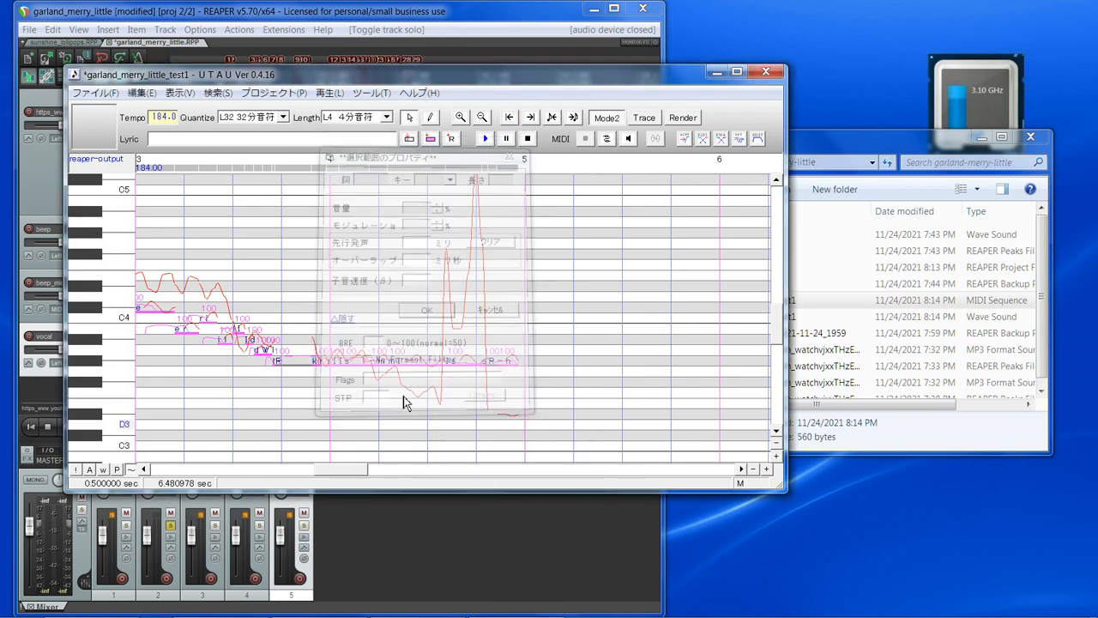
{"action": "left_click_drag", "start_coordinate": [363, 469], "coordinate": [192, 466]}
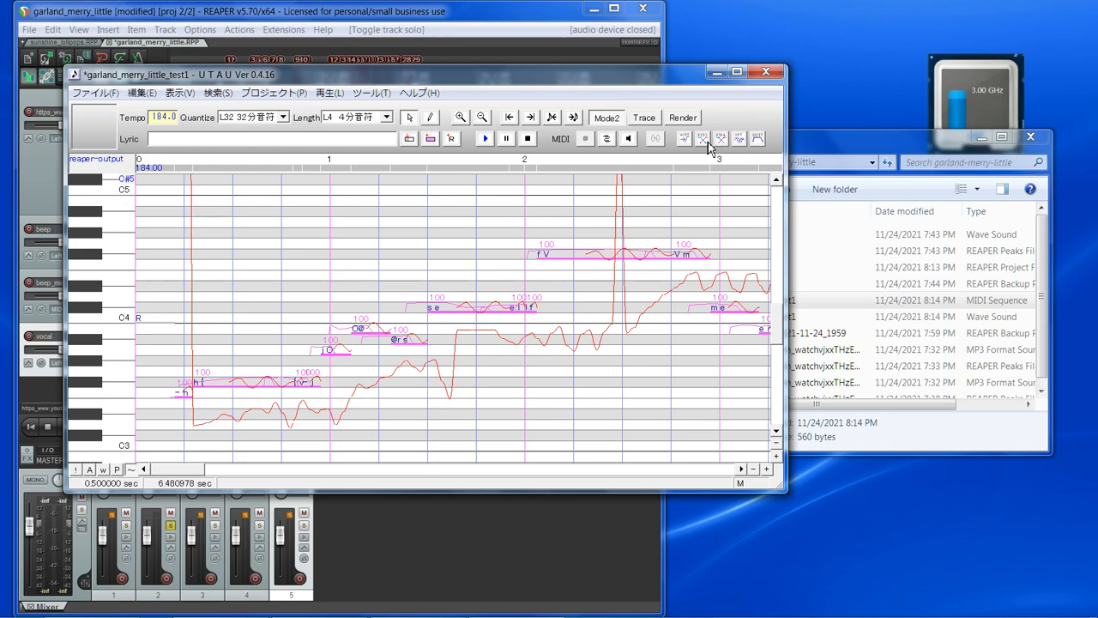
{"action": "left_click", "coordinate": [708, 144]}
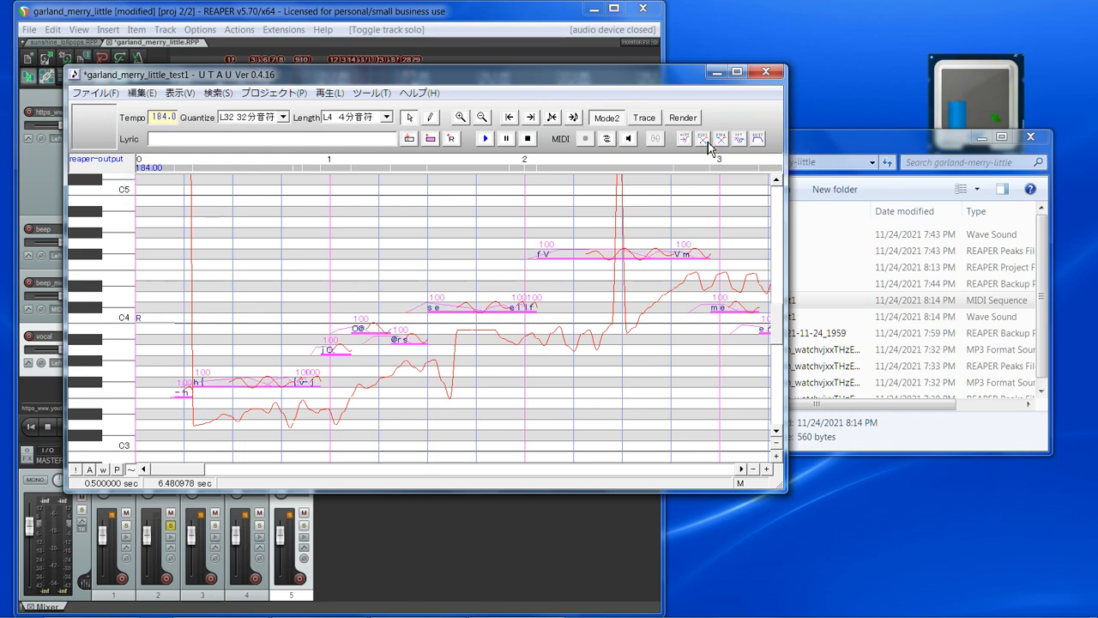
Play back the synthesized vocal sequence and check the group properties of the selected notes
{"action": "left_click", "coordinate": [486, 141]}
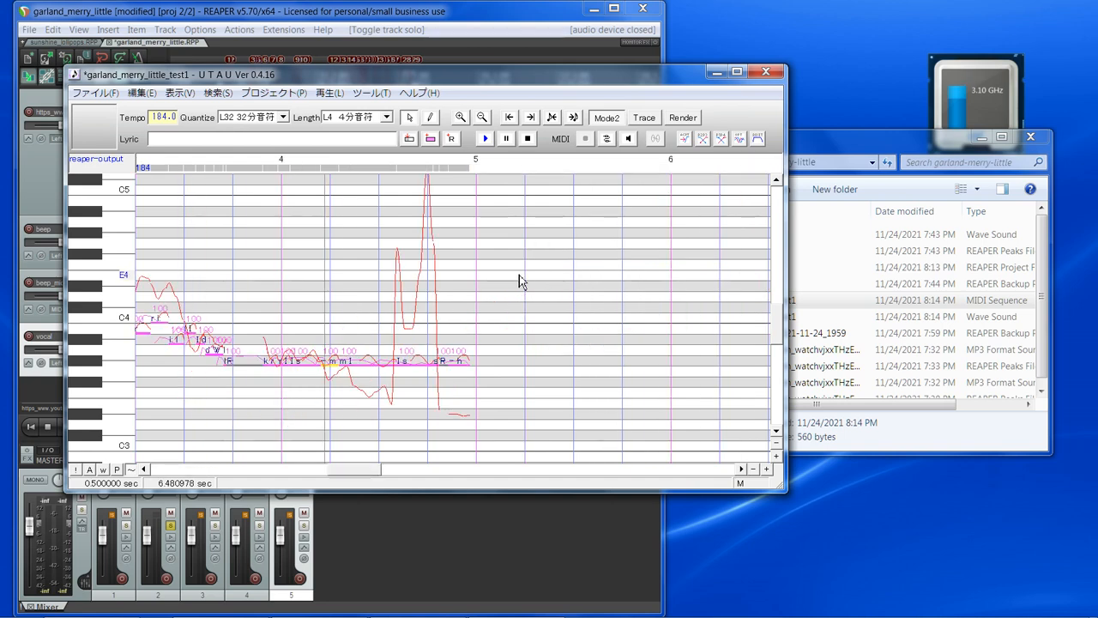
{"action": "right_click", "coordinate": [455, 362]}
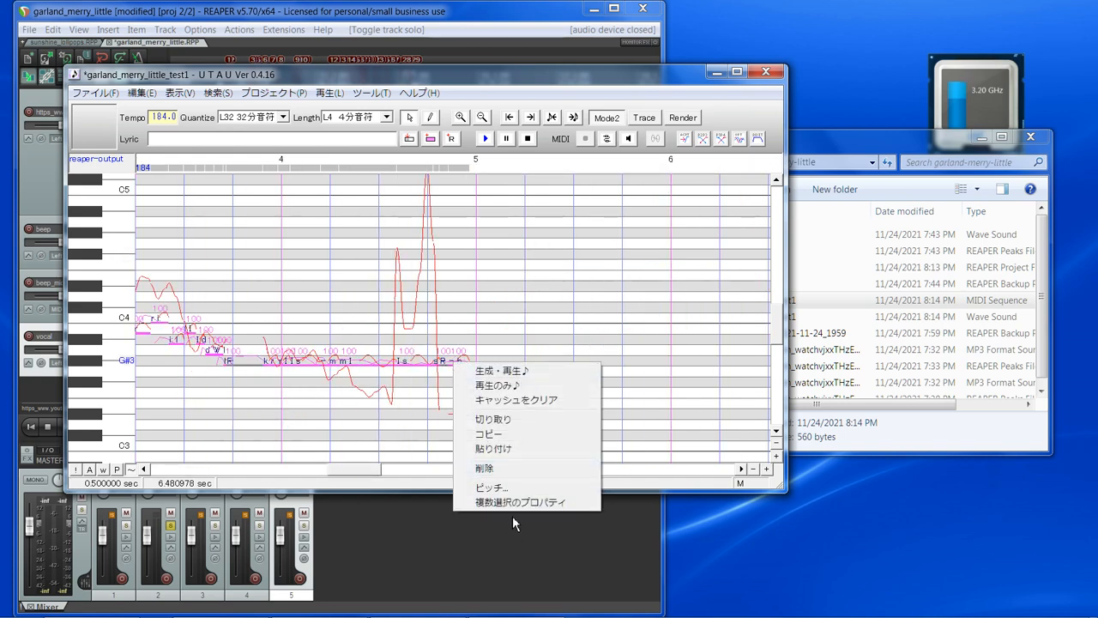
{"action": "left_click", "coordinate": [517, 508]}
{"action": "left_click", "coordinate": [488, 309]}
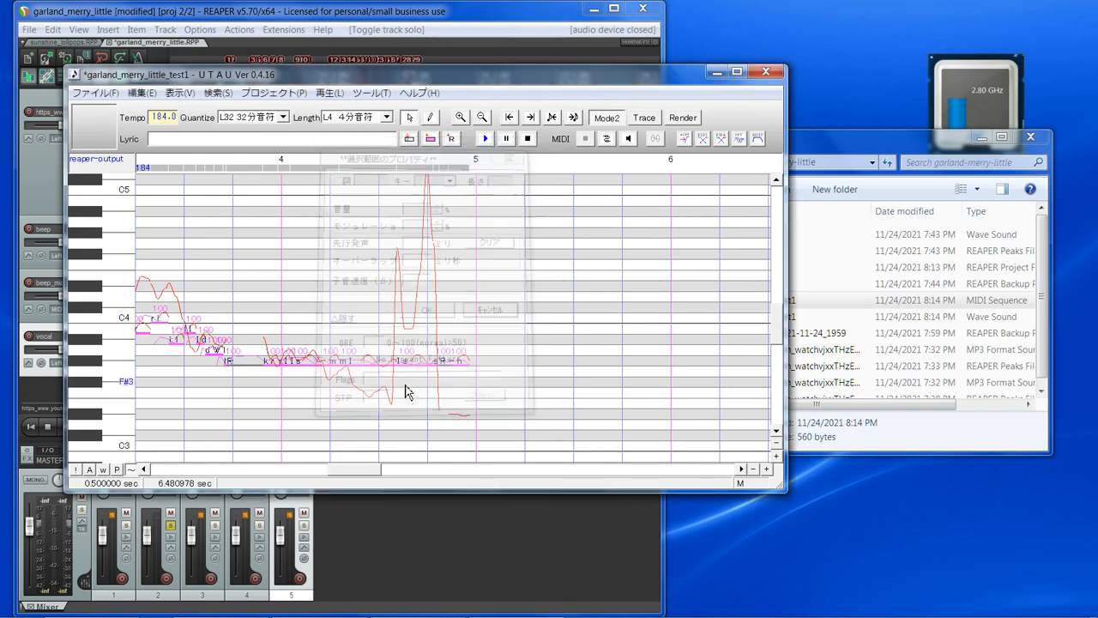
Apply the 遅い - 50ms portamento preset to the selected notes and play the sequence from the beginning
{"action": "right_click", "coordinate": [420, 363]}
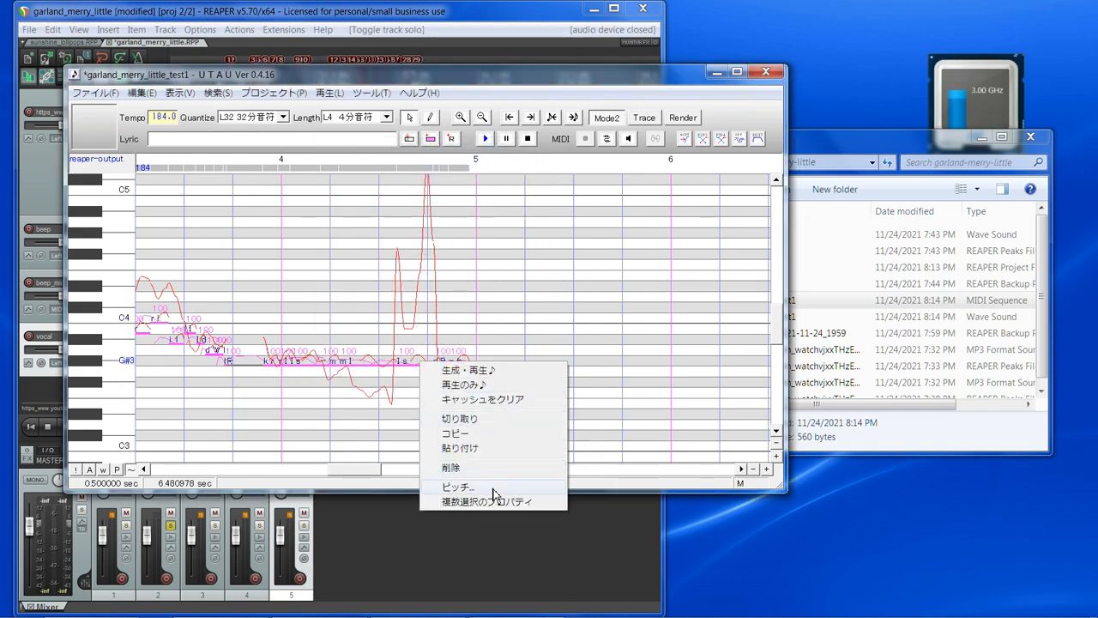
{"action": "left_click", "coordinate": [464, 487]}
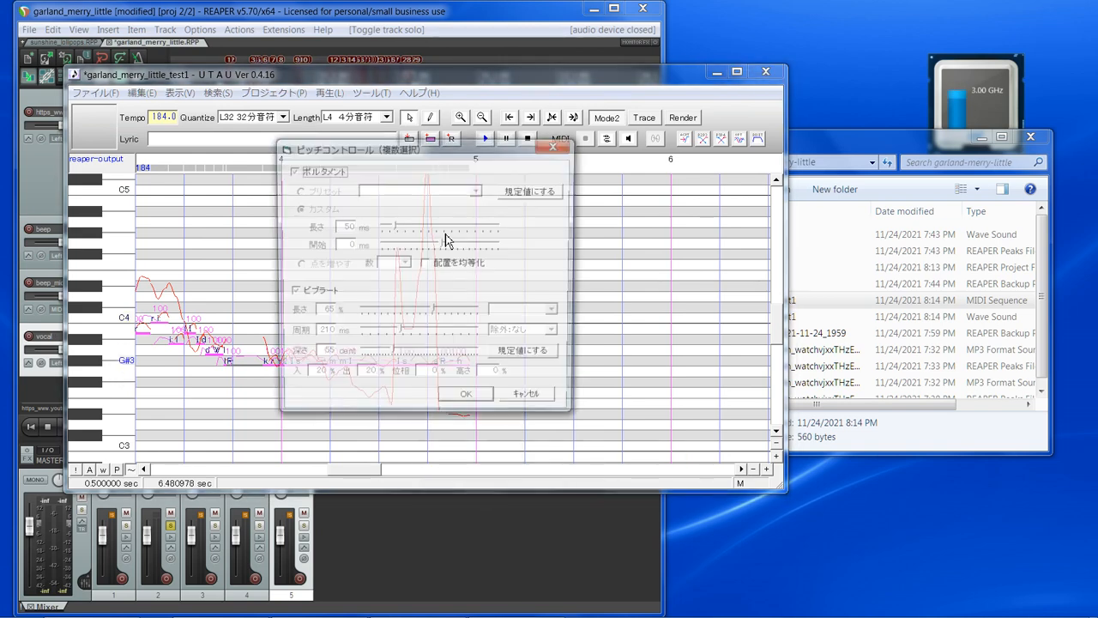
{"action": "left_click", "coordinate": [291, 170]}
{"action": "left_click", "coordinate": [443, 192]}
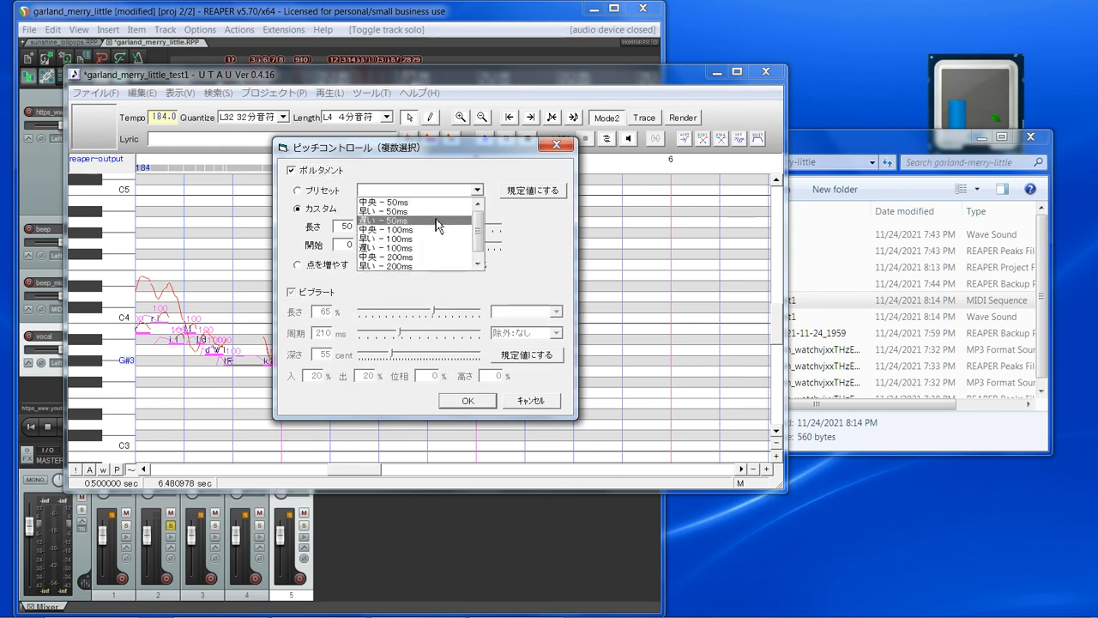
{"action": "left_click", "coordinate": [437, 221]}
{"action": "left_click", "coordinate": [455, 400]}
{"action": "left_click_drag", "start_coordinate": [362, 475], "coordinate": [182, 483]}
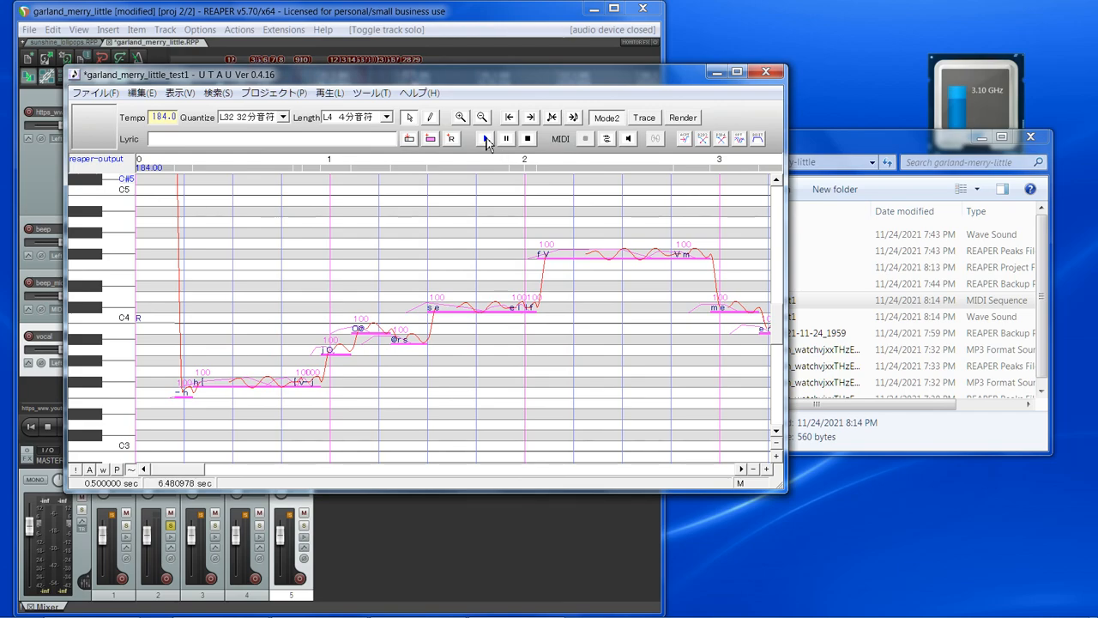
{"action": "left_click", "coordinate": [486, 138]}
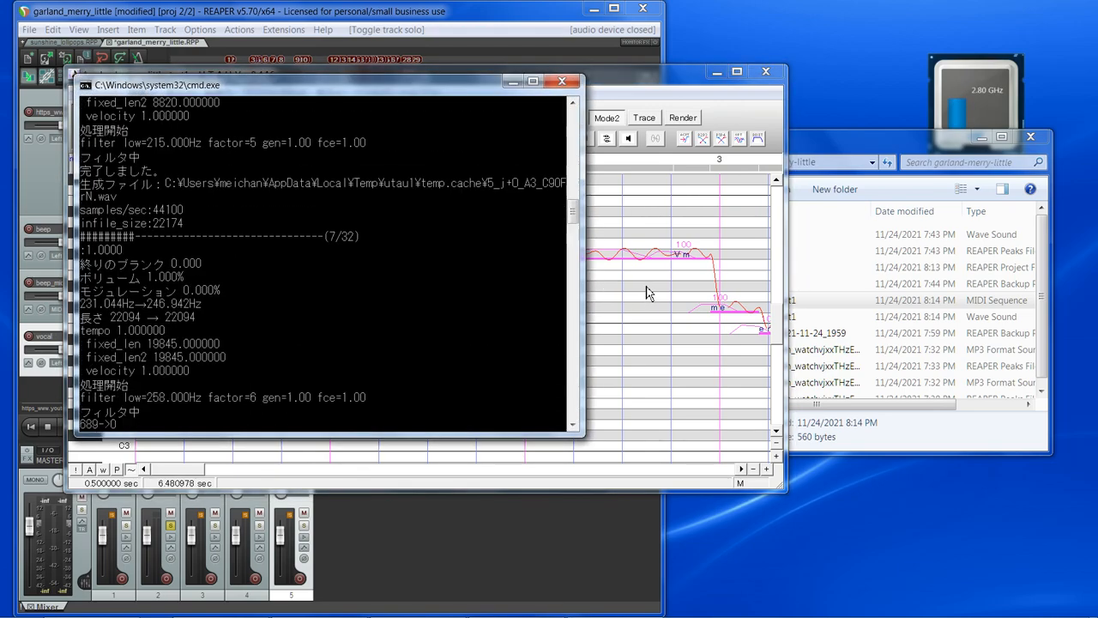
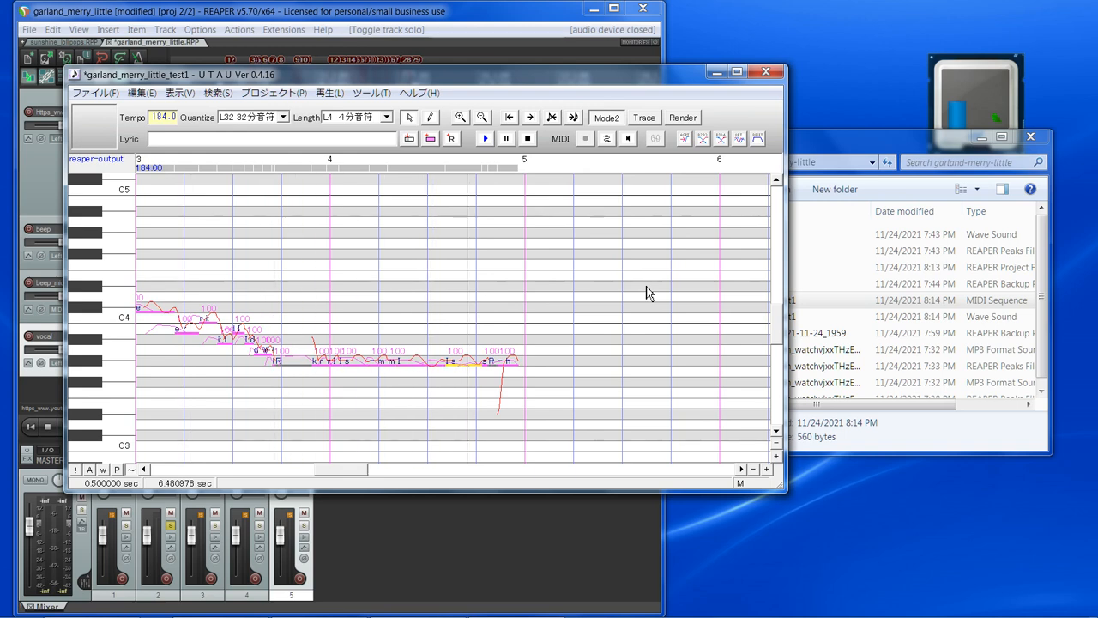
Switch to REAPER, open the vocal track's MIDI item and audition the recording leading up to marker 23
{"action": "left_click", "coordinate": [586, 52]}
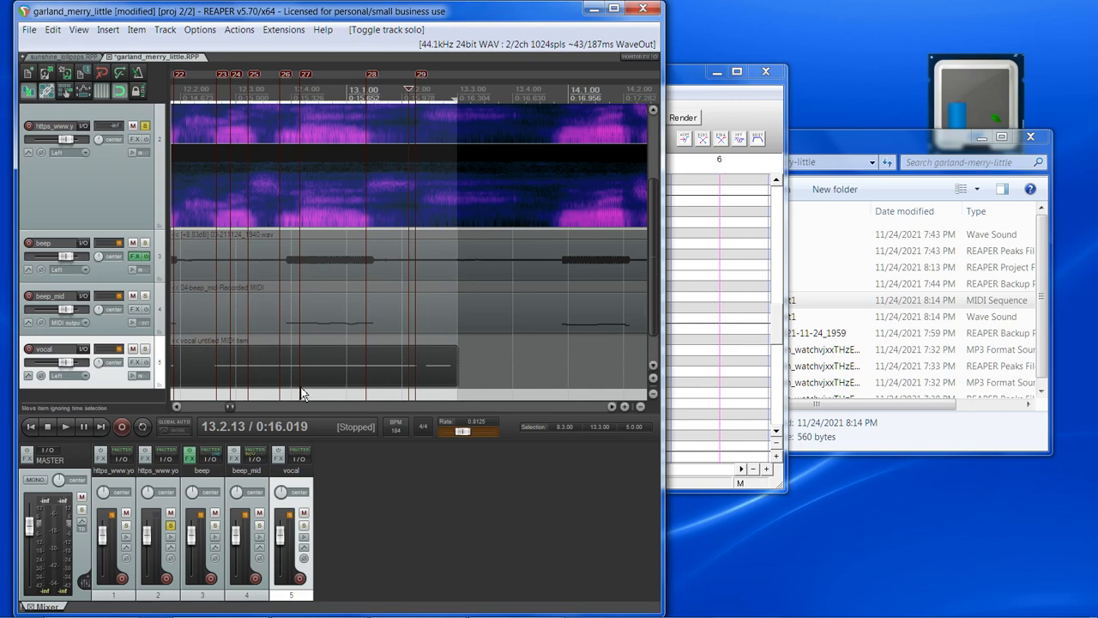
{"action": "double_click", "coordinate": [301, 377]}
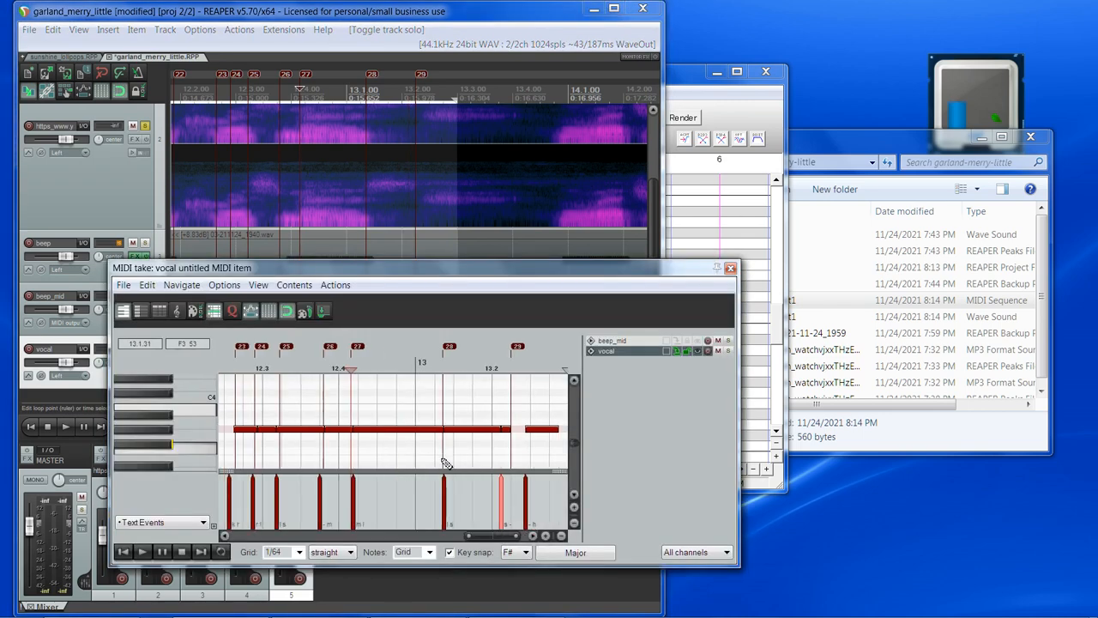
{"action": "scroll", "coordinate": [429, 460], "scroll_direction": "down", "scroll_amount": 1}
{"action": "key", "text": "space"}
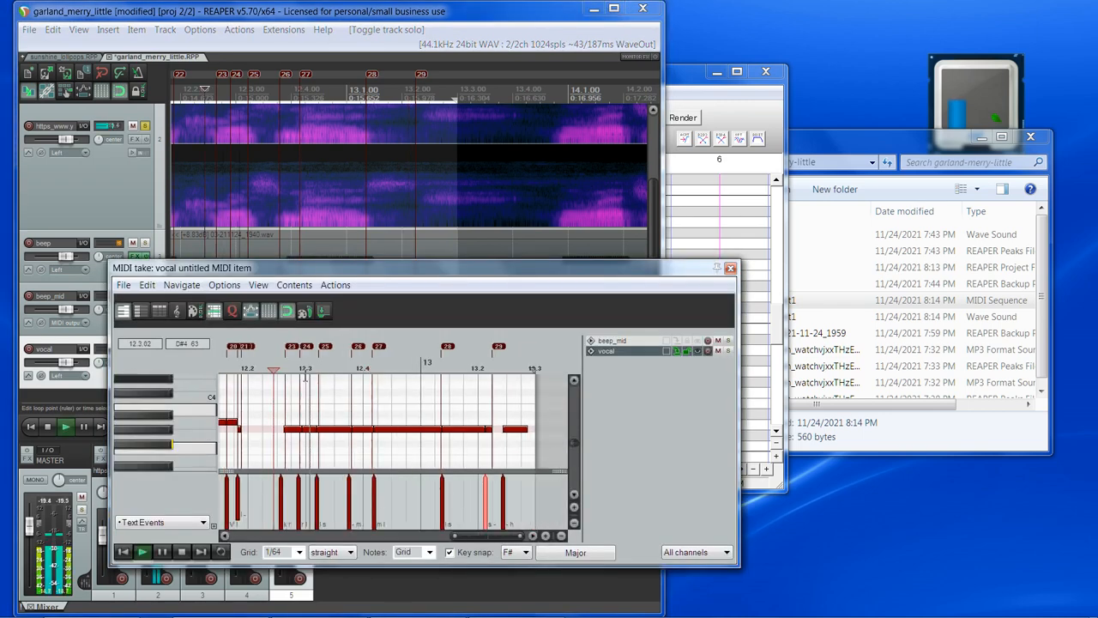
{"action": "key", "text": "space"}
{"action": "scroll", "coordinate": [325, 213], "scroll_direction": "up", "scroll_amount": 4}
{"action": "key", "text": "space"}
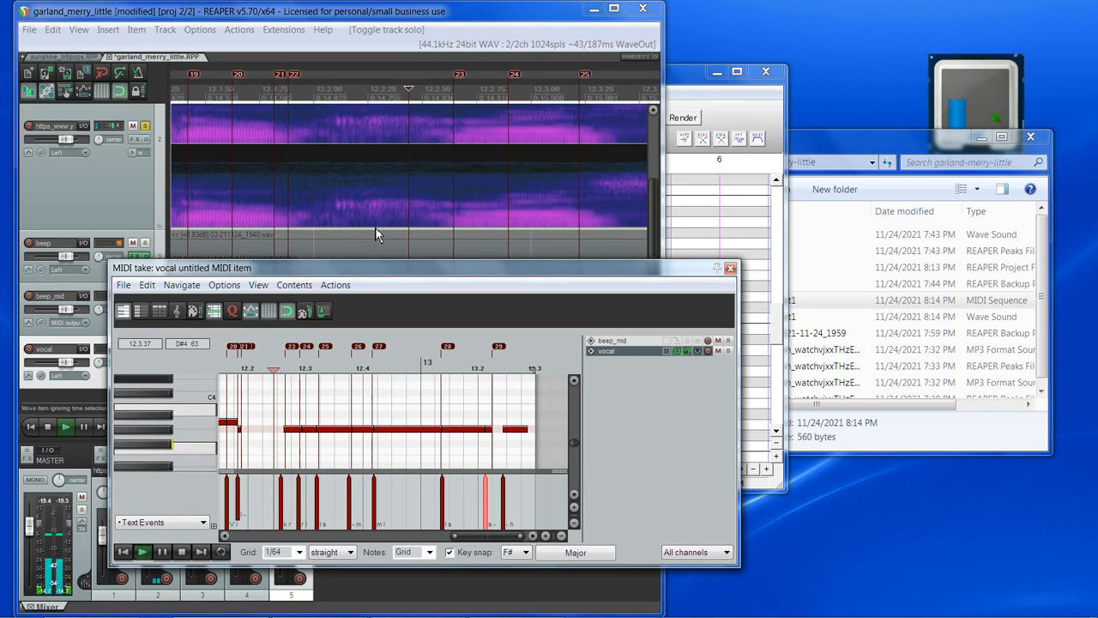
{"action": "key", "text": "space"}
Audition a short stretch of the recording starting at marker 23
{"action": "left_click", "coordinate": [454, 89]}
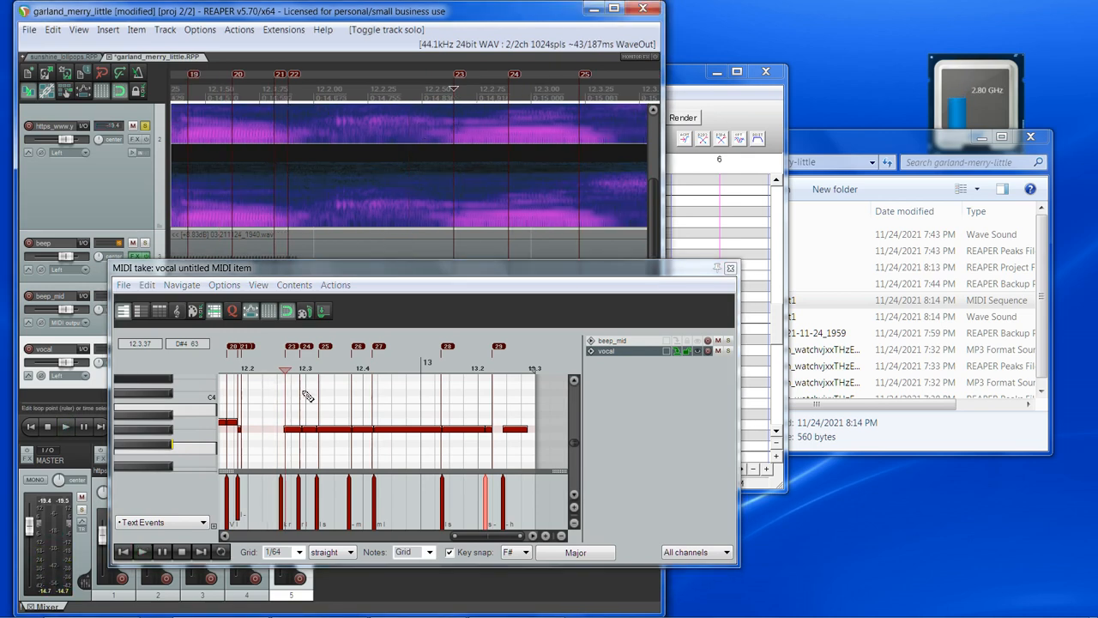
{"action": "scroll", "coordinate": [503, 188], "scroll_direction": "up", "scroll_amount": 3}
{"action": "key", "text": "space"}
{"action": "key", "text": "space"}
{"action": "scroll", "coordinate": [323, 430], "scroll_direction": "up", "scroll_amount": 3}
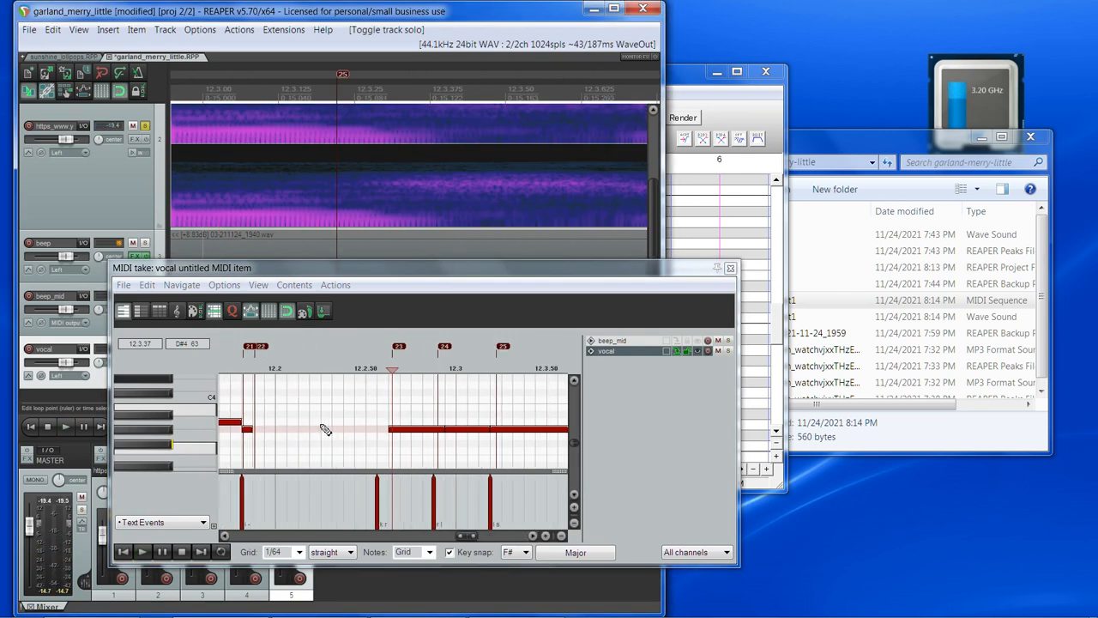
Audition the recording from marker 24 and from beat 12.3 to check the lyric timing
{"action": "left_click", "coordinate": [436, 355]}
{"action": "key", "text": "space"}
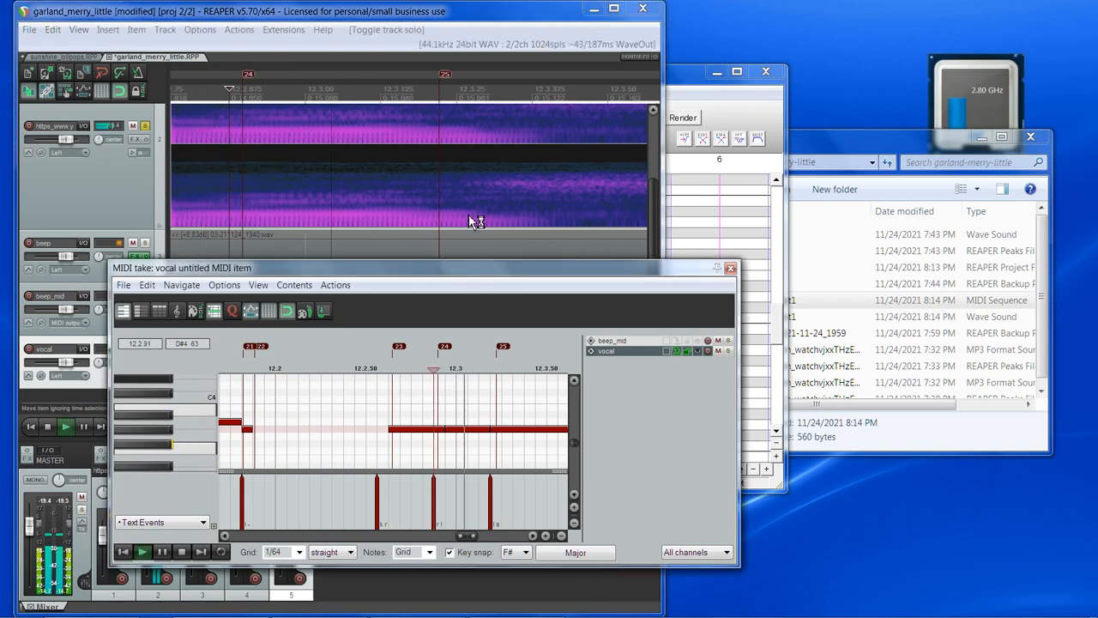
{"action": "scroll", "coordinate": [469, 213], "scroll_direction": "down", "scroll_amount": 2}
{"action": "key", "text": "space"}
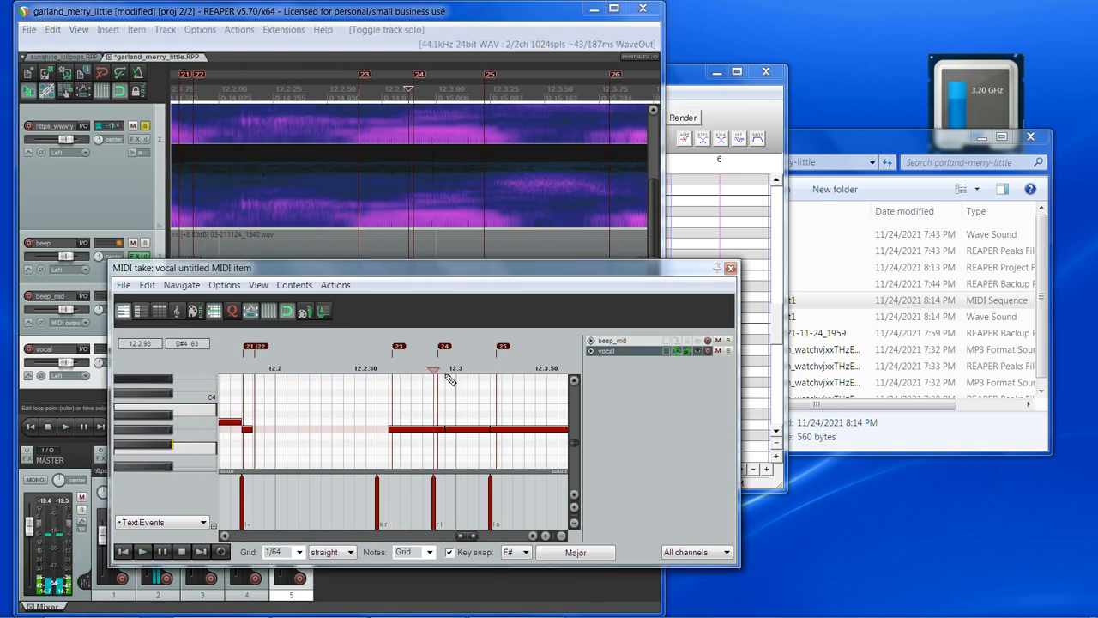
{"action": "scroll", "coordinate": [472, 245], "scroll_direction": "up", "scroll_amount": 2}
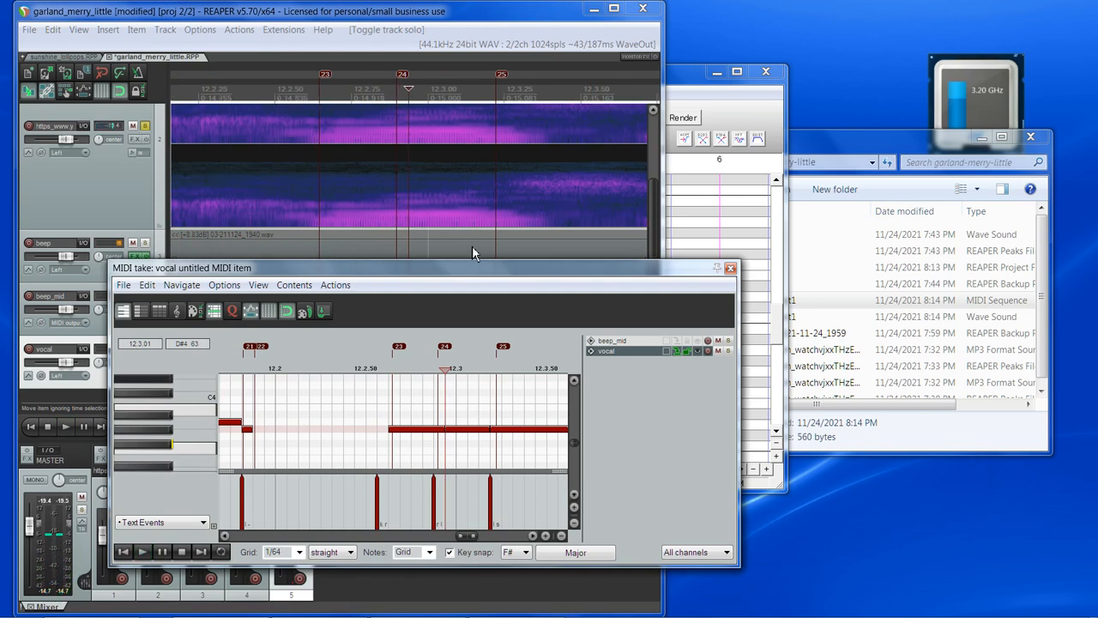
{"action": "scroll", "coordinate": [491, 350], "scroll_direction": "up", "scroll_amount": 3}
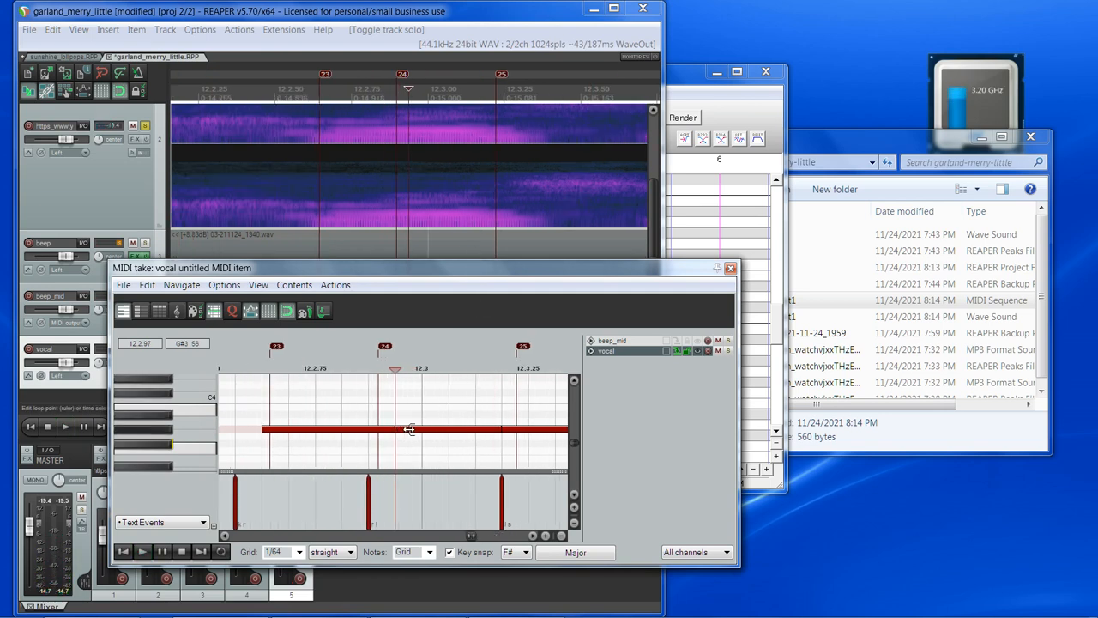
{"action": "left_click", "coordinate": [422, 363]}
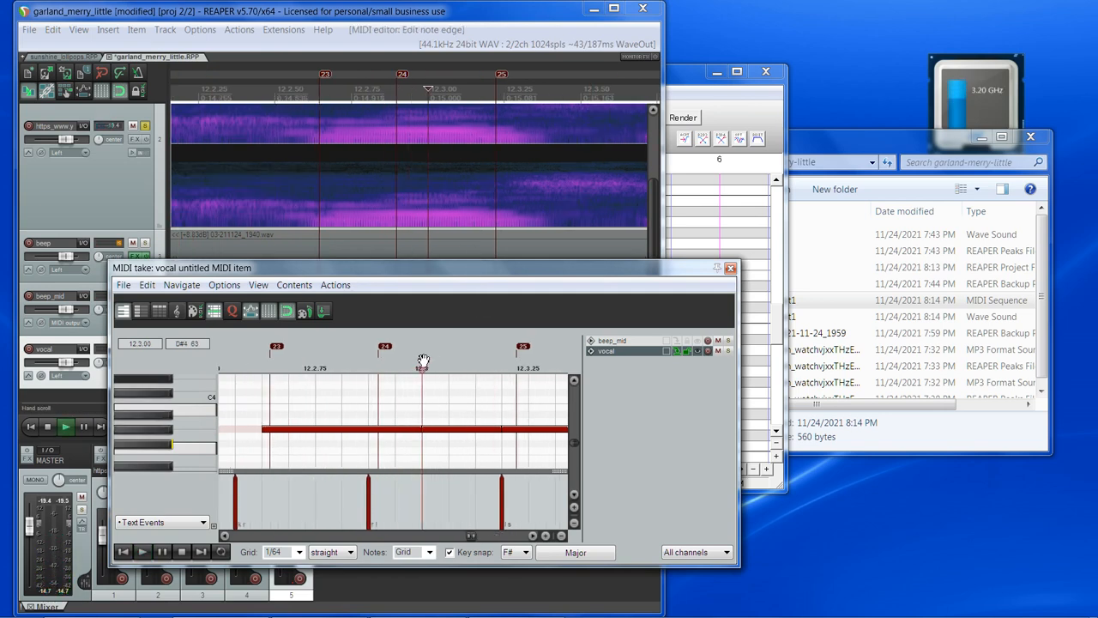
{"action": "key", "text": "space"}
{"action": "key", "text": "space"}
Audition the recording just before marker 25 and inspect the note boundary there
{"action": "left_click", "coordinate": [503, 366]}
{"action": "key", "text": "space"}
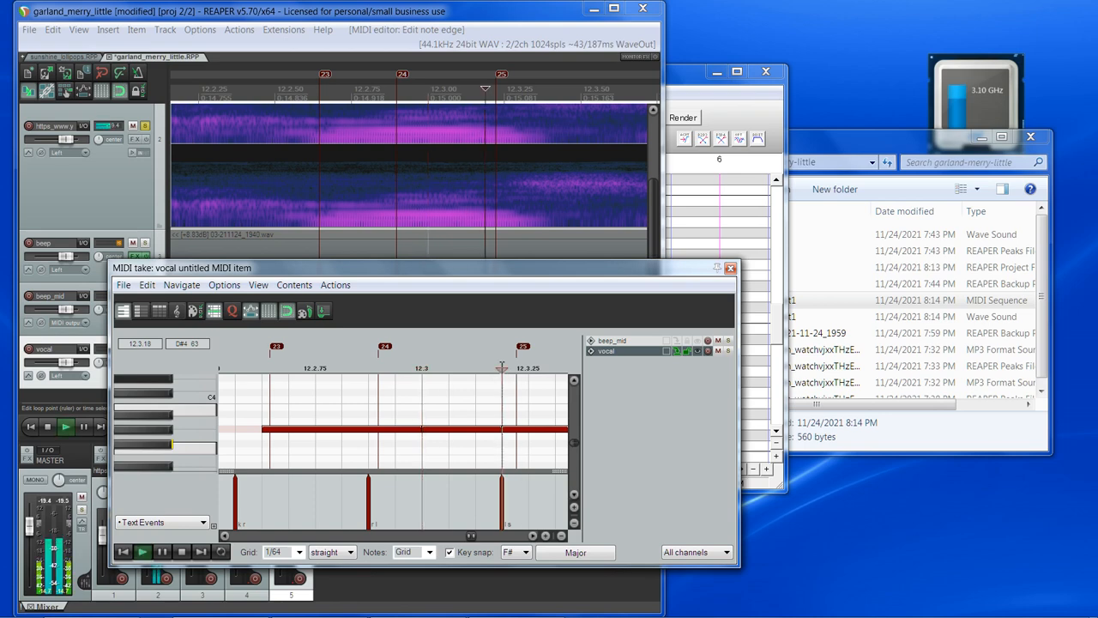
{"action": "key", "text": "space"}
{"action": "scroll", "coordinate": [359, 391], "scroll_direction": "down", "scroll_amount": 2}
{"action": "scroll", "coordinate": [381, 416], "scroll_direction": "up", "scroll_amount": 2}
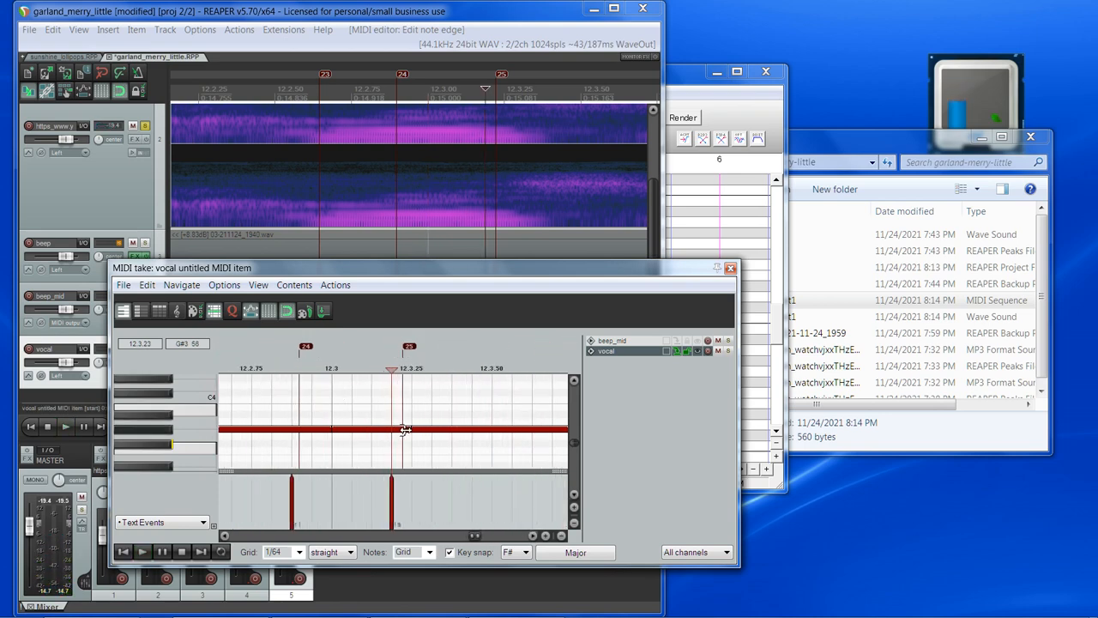
{"action": "scroll", "coordinate": [490, 412], "scroll_direction": "down", "scroll_amount": 2}
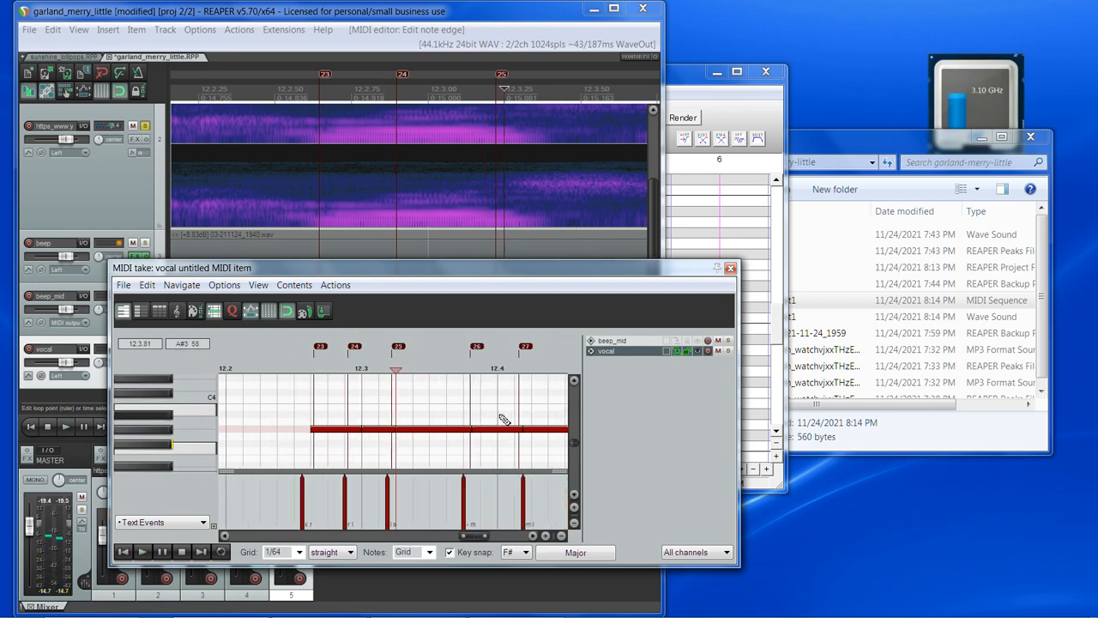
{"action": "scroll", "coordinate": [496, 405], "scroll_direction": "up", "scroll_amount": 1}
Audition the recording around markers 26 and 27 against the vocal notes
{"action": "key", "text": "space"}
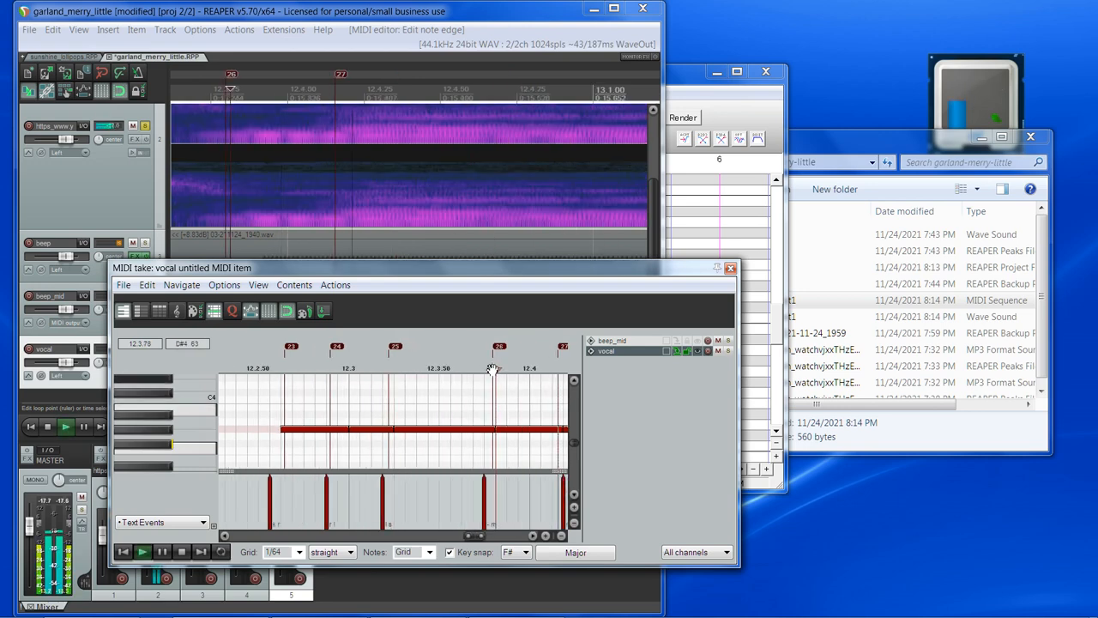
{"action": "key", "text": "space"}
{"action": "key", "text": "space"}
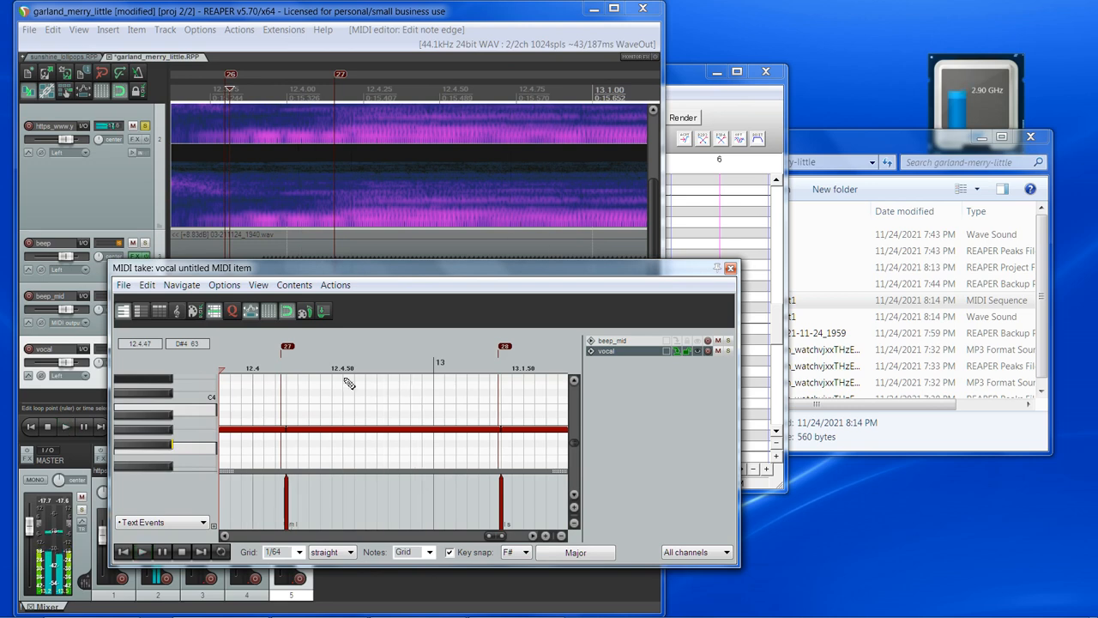
{"action": "left_click", "coordinate": [290, 363]}
{"action": "key", "text": "space"}
{"action": "key", "text": "space"}
{"action": "scroll", "coordinate": [490, 421], "scroll_direction": "down", "scroll_amount": 6}
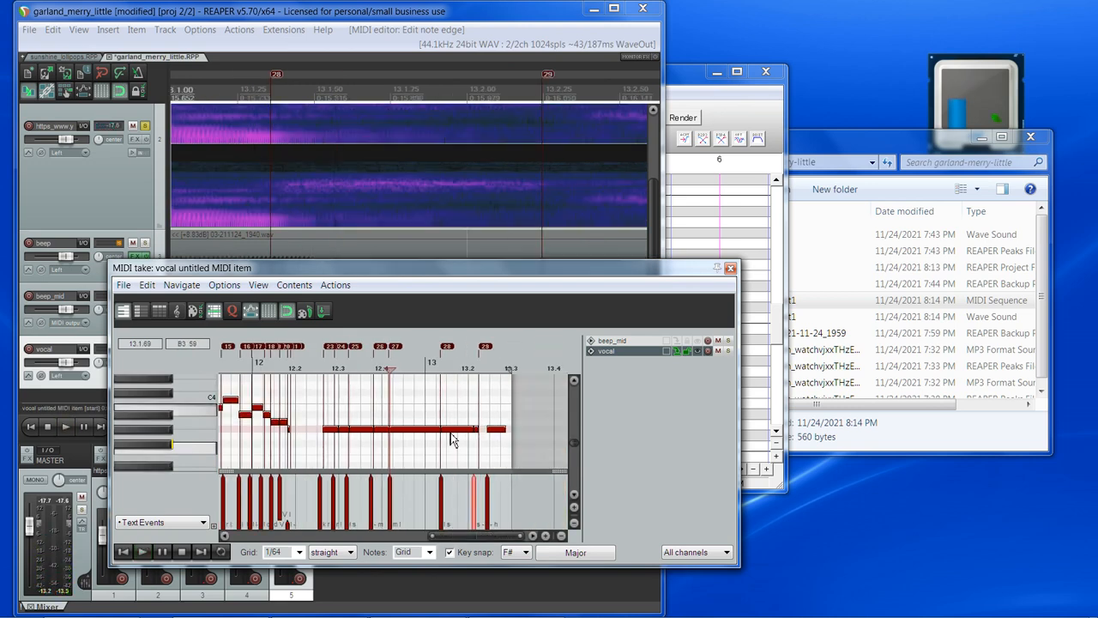
Play the vocal phrase in the recording from just before marker 23 past marker 28
{"action": "left_click_drag", "start_coordinate": [577, 443], "coordinate": [575, 447]}
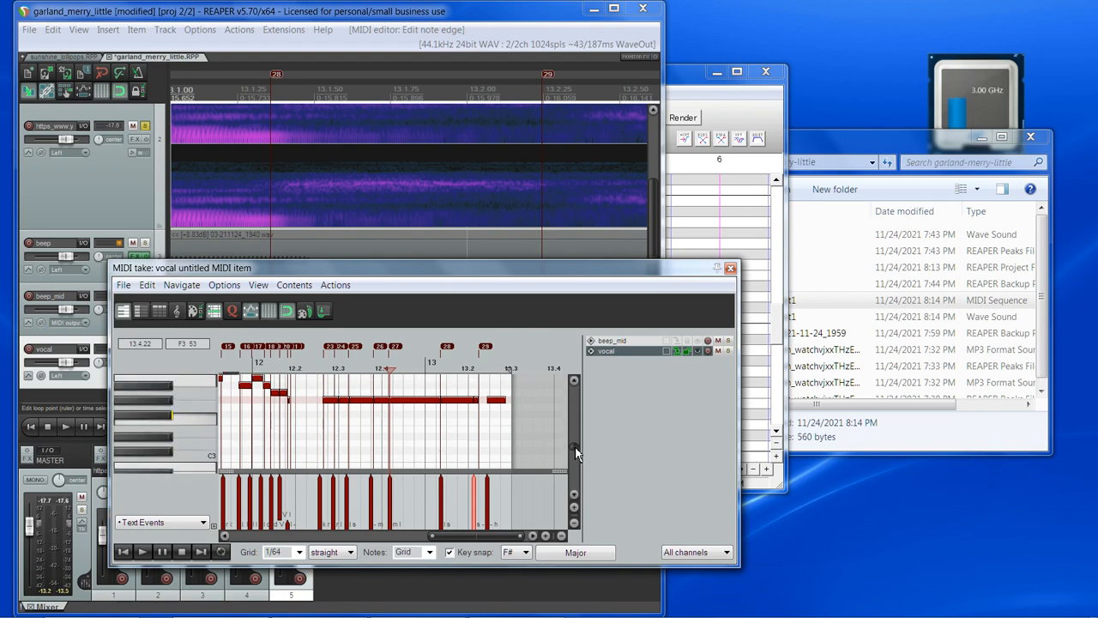
{"action": "left_click", "coordinate": [316, 366]}
{"action": "key", "text": "space"}
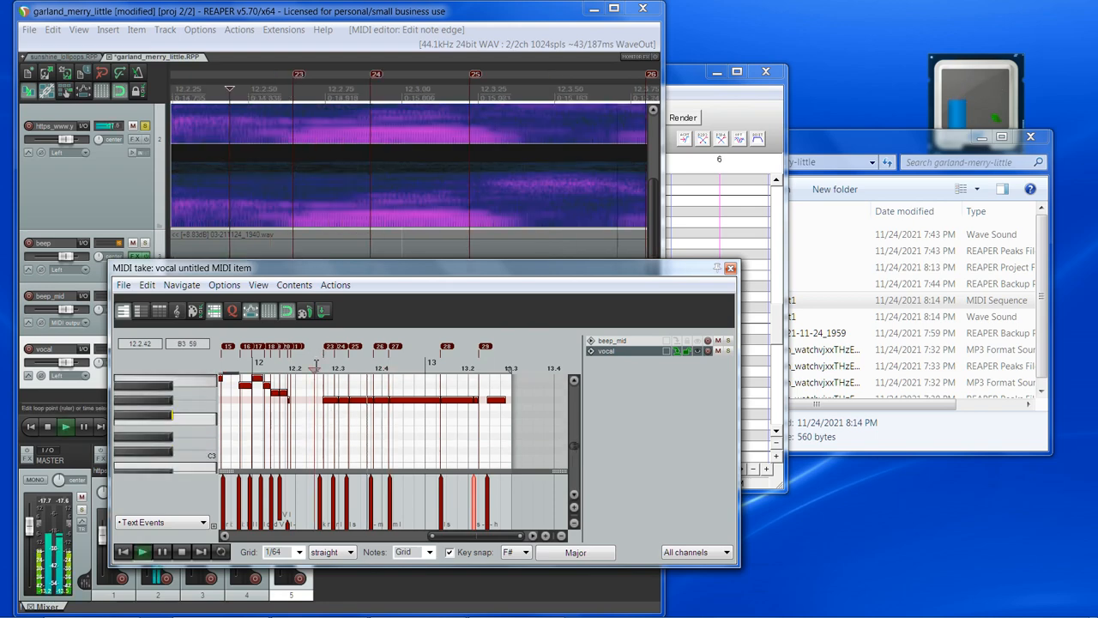
{"action": "key", "text": "space"}
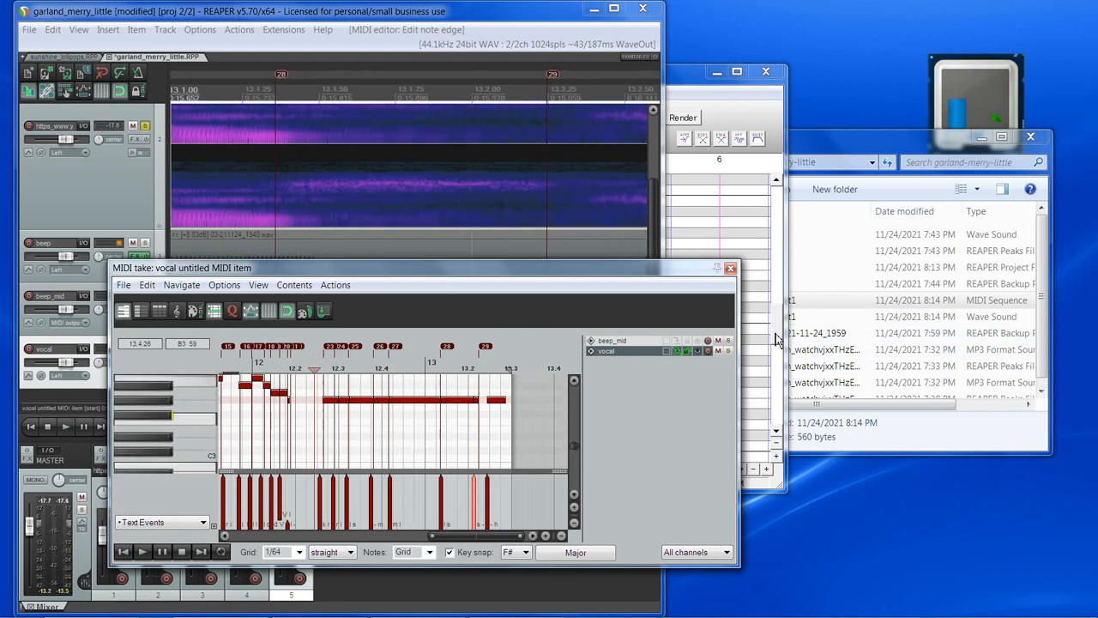
Switch to UTAU, select the notes from the rest before "k r" to the end of the phrase and play them
{"action": "left_click", "coordinate": [775, 340]}
{"action": "left_click_drag", "start_coordinate": [313, 373], "coordinate": [522, 369]}
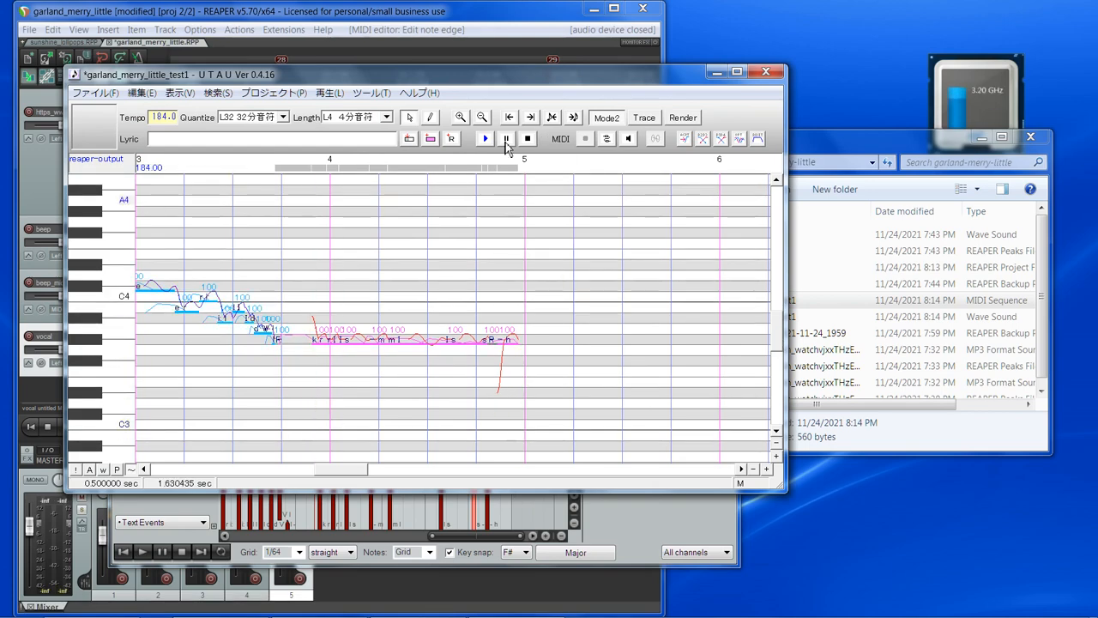
{"action": "left_click", "coordinate": [485, 140]}
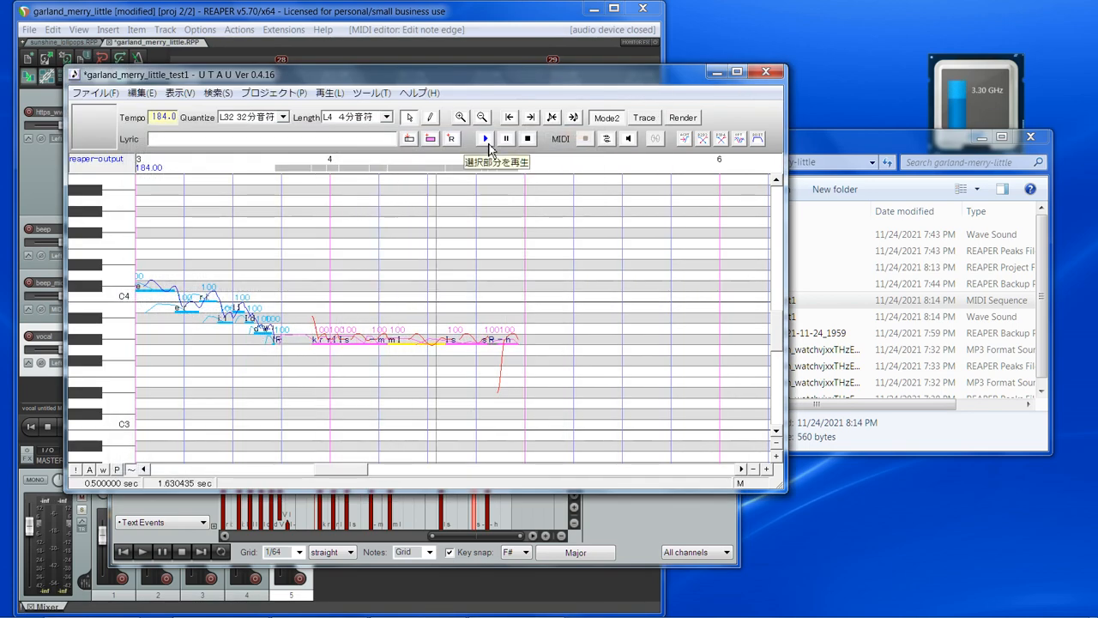
Switch to REAPER, display the beep_mid notes behind the vocal notes and select the vocal note at marker 27
{"action": "left_click", "coordinate": [607, 522]}
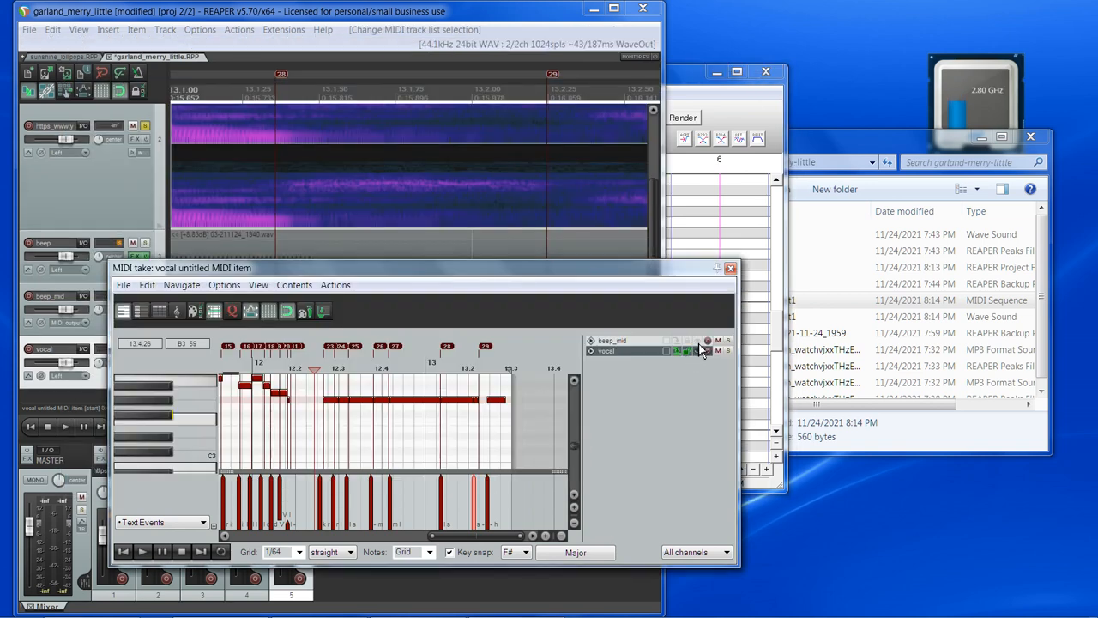
{"action": "scroll", "coordinate": [444, 426], "scroll_direction": "up", "scroll_amount": 3}
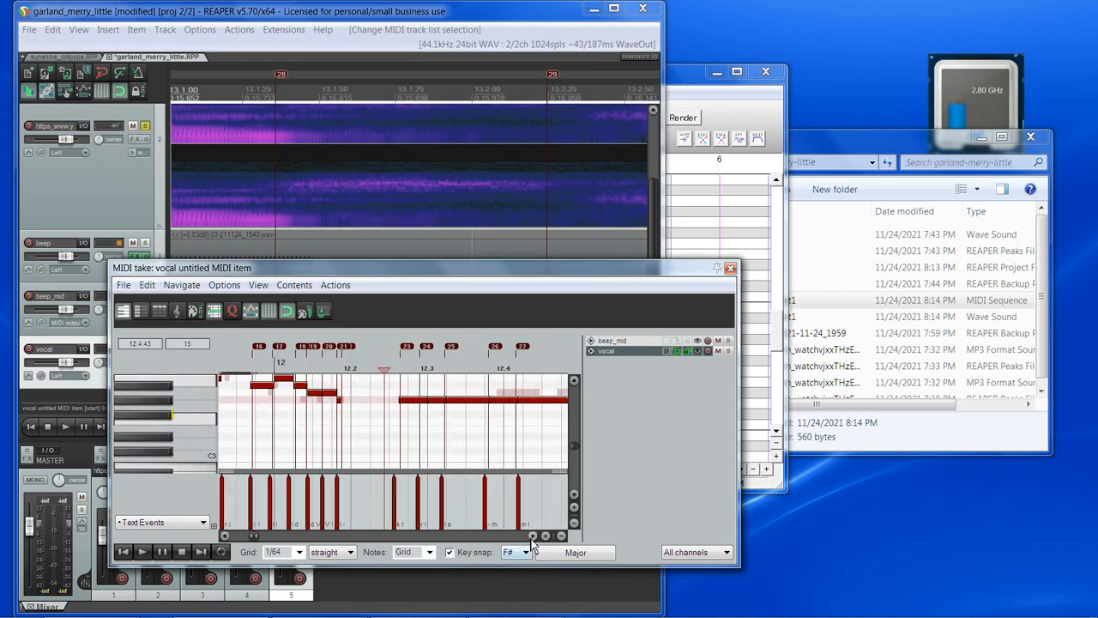
{"action": "scroll", "coordinate": [532, 543], "scroll_direction": "right", "scroll_amount": 5}
{"action": "left_click", "coordinate": [405, 410]}
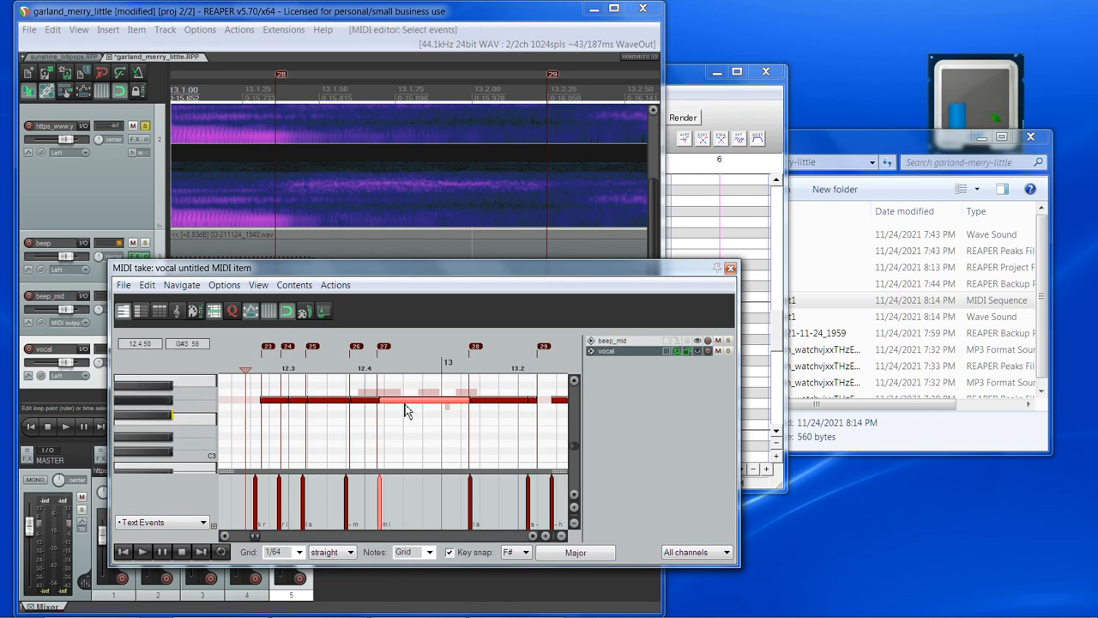
Compare the vocal notes with the beep_mid notes, play the recording from before marker 23, and return to UTAU
{"action": "scroll", "coordinate": [404, 401], "scroll_direction": "down", "scroll_amount": 3}
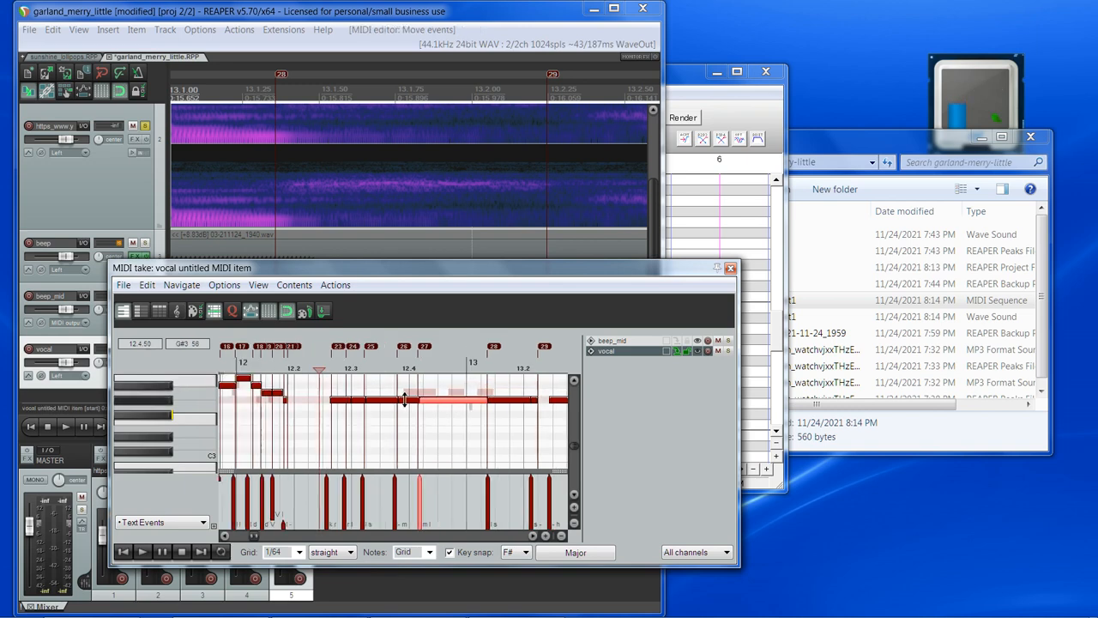
{"action": "scroll", "coordinate": [404, 400], "scroll_direction": "up", "scroll_amount": 3}
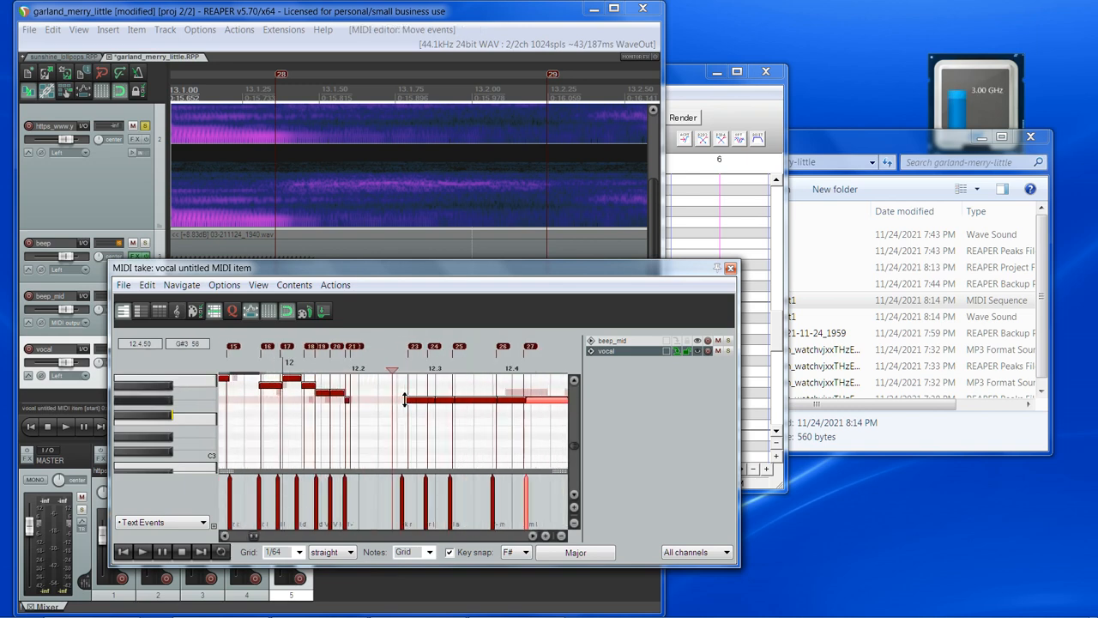
{"action": "scroll", "coordinate": [404, 401], "scroll_direction": "down", "scroll_amount": 3}
{"action": "key", "text": "space"}
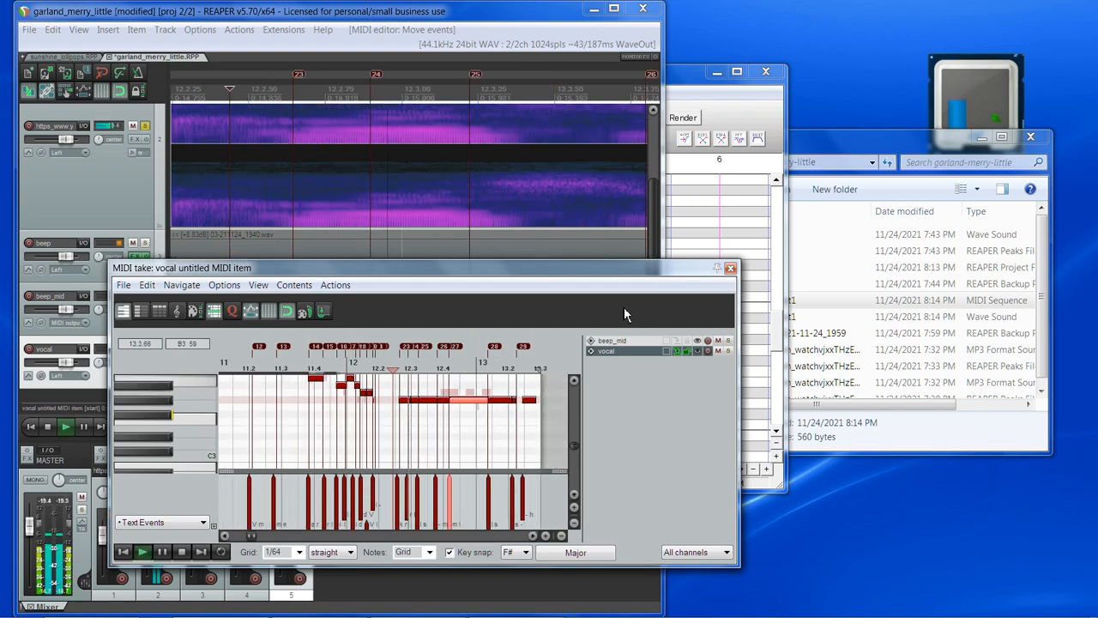
{"action": "left_click", "coordinate": [665, 178]}
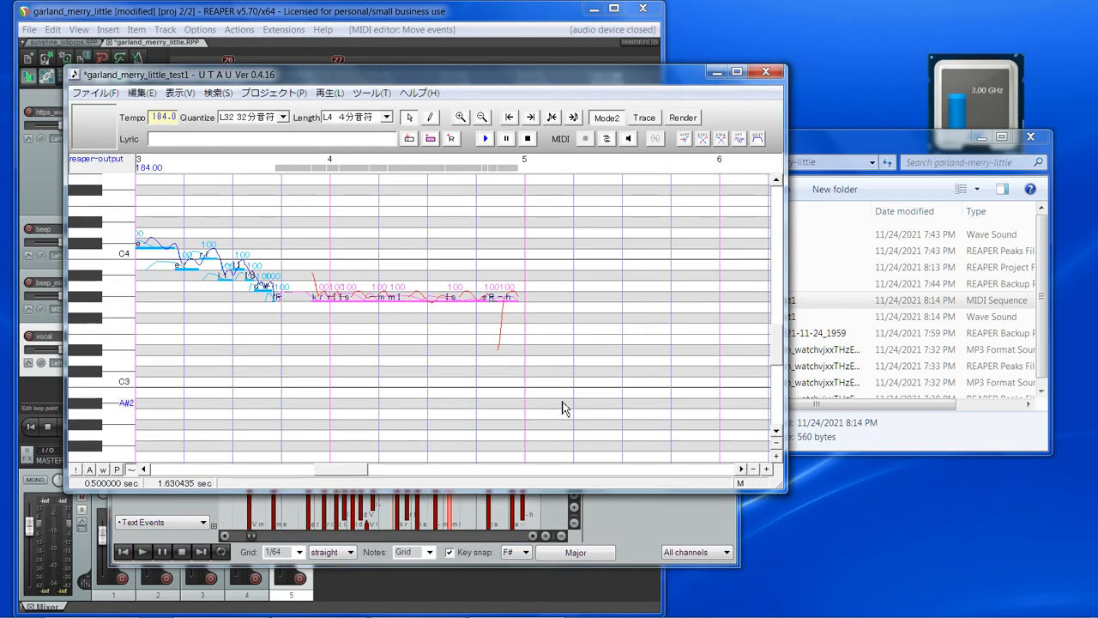
Select all notes in the UTAU project from its start to its end and play them
{"action": "scroll", "coordinate": [562, 401], "scroll_direction": "up", "scroll_amount": 1}
{"action": "left_click_drag", "start_coordinate": [572, 411], "coordinate": [154, 395]}
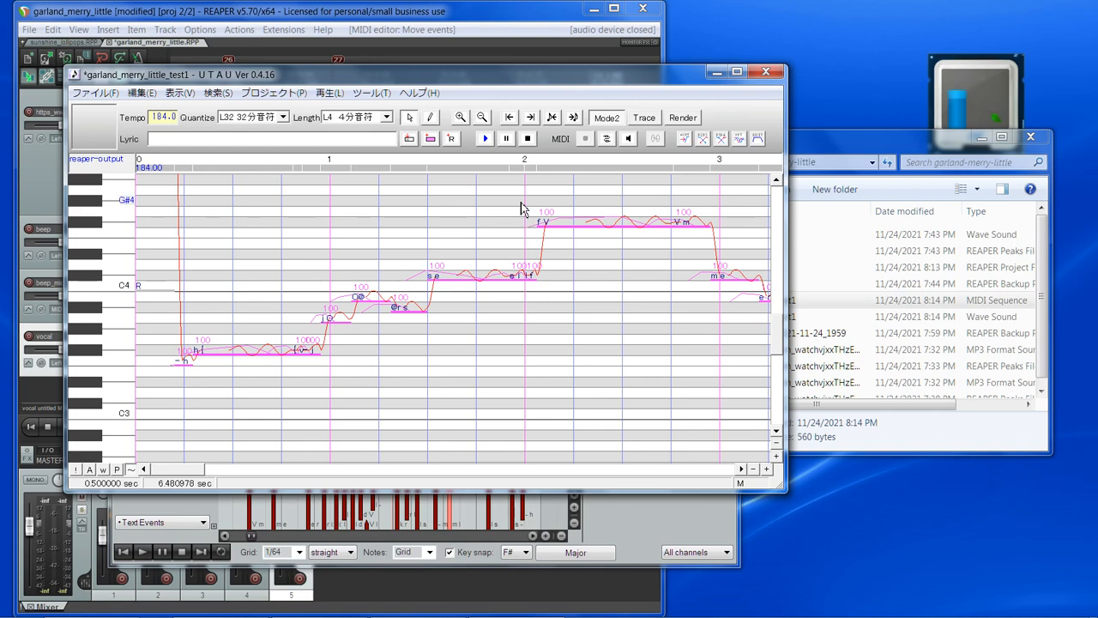
{"action": "left_click", "coordinate": [485, 140]}
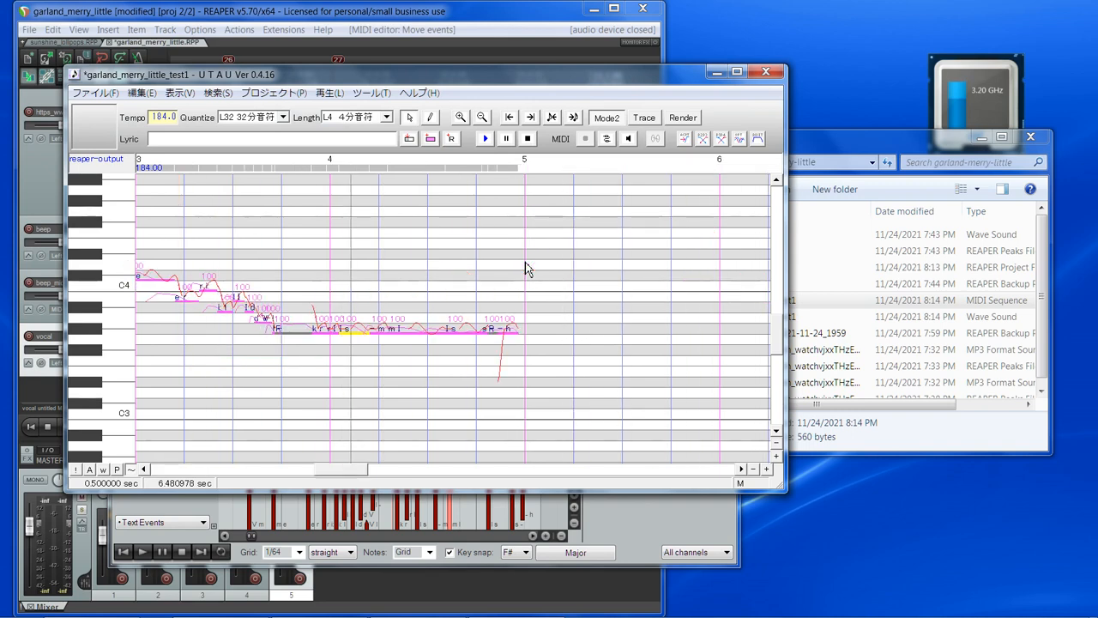
Switch to REAPER and compare the vocal notes with the recording's spectrogram around markers 17 to 22
{"action": "left_click", "coordinate": [529, 36]}
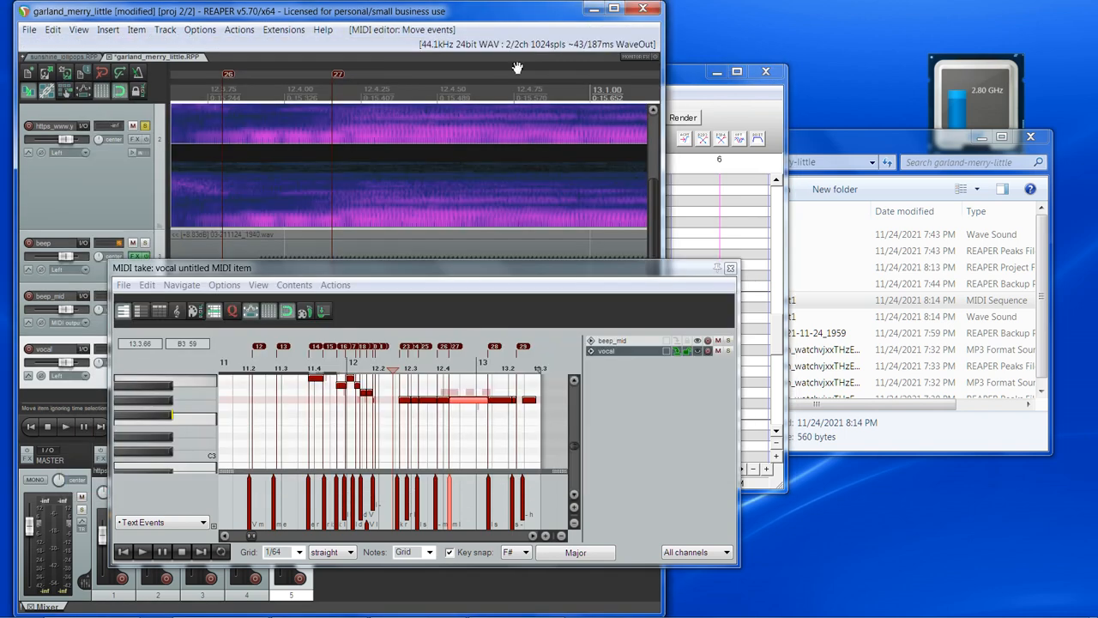
{"action": "scroll", "coordinate": [348, 226], "scroll_direction": "down", "scroll_amount": 2}
{"action": "left_click", "coordinate": [334, 242]}
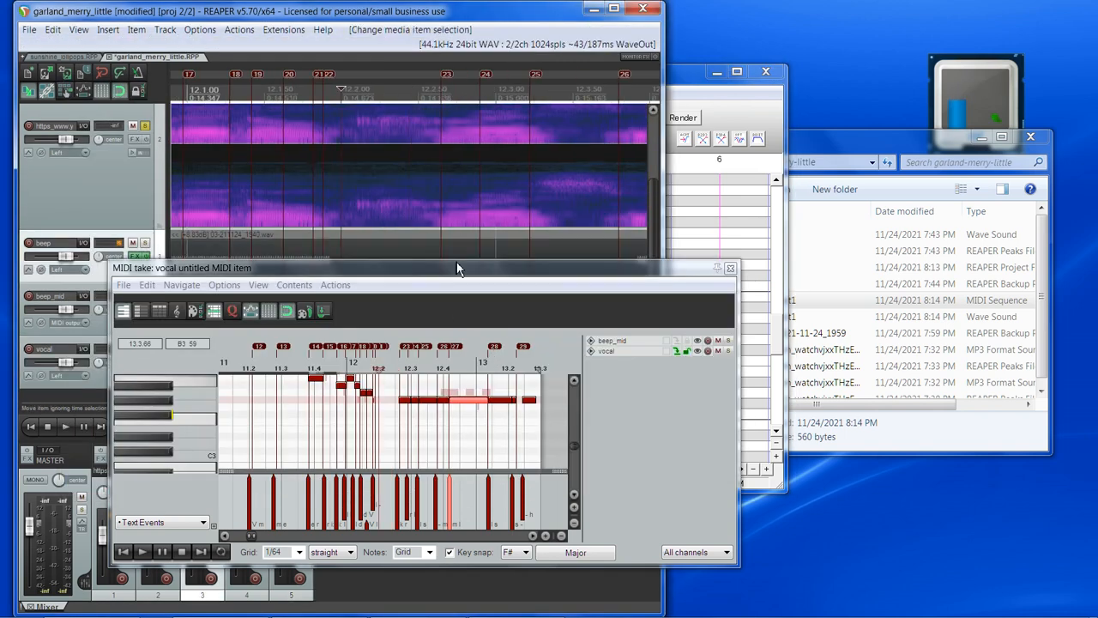
{"action": "scroll", "coordinate": [343, 213], "scroll_direction": "up", "scroll_amount": 3}
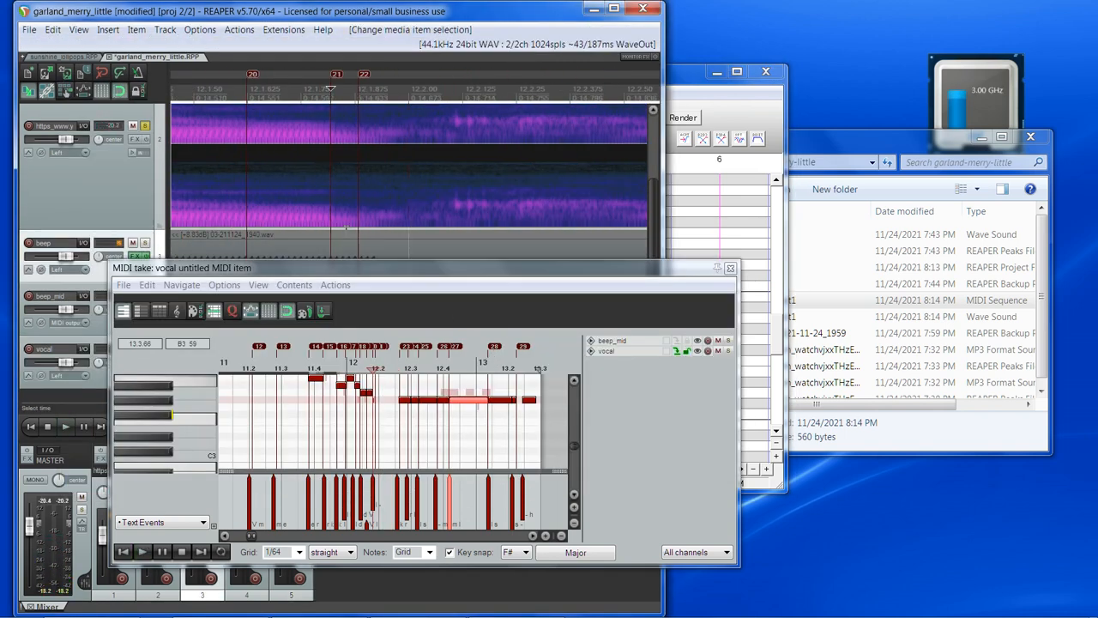
{"action": "scroll", "coordinate": [429, 449], "scroll_direction": "up", "scroll_amount": 6}
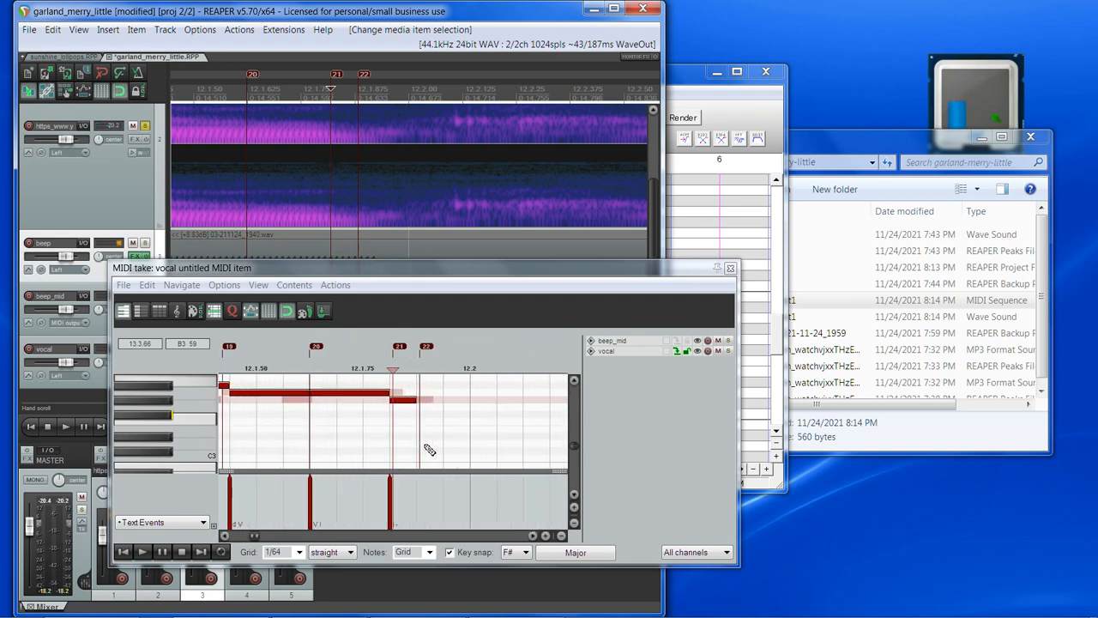
{"action": "scroll", "coordinate": [436, 434], "scroll_direction": "down", "scroll_amount": 5}
{"action": "scroll", "coordinate": [529, 414], "scroll_direction": "up", "scroll_amount": 2}
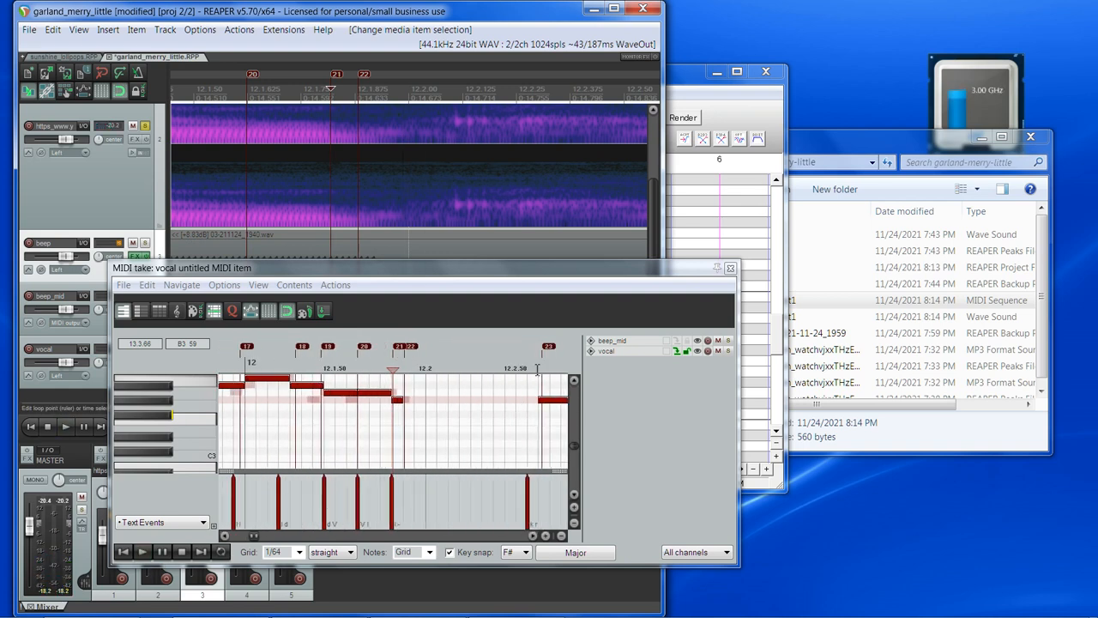
Play the recording from just before marker 23 and again from 12.2.50
{"action": "left_click", "coordinate": [537, 371]}
{"action": "scroll", "coordinate": [449, 412], "scroll_direction": "down", "scroll_amount": 4}
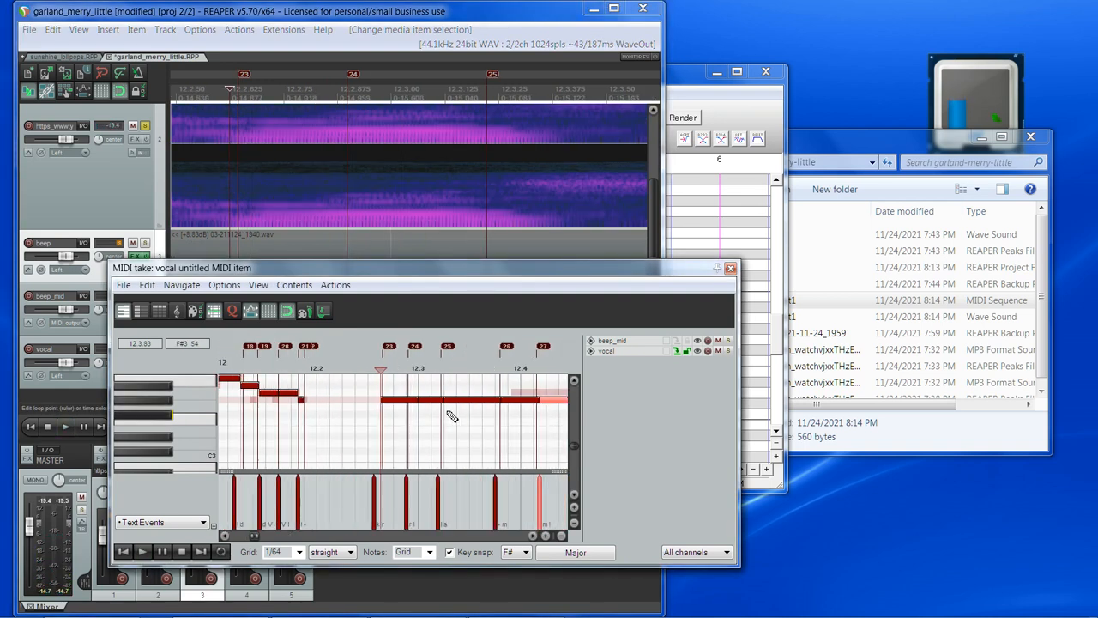
{"action": "key", "text": "space"}
{"action": "key", "text": "space"}
{"action": "scroll", "coordinate": [399, 404], "scroll_direction": "down", "scroll_amount": 2}
{"action": "scroll", "coordinate": [381, 390], "scroll_direction": "up", "scroll_amount": 2}
{"action": "left_click", "coordinate": [380, 366]}
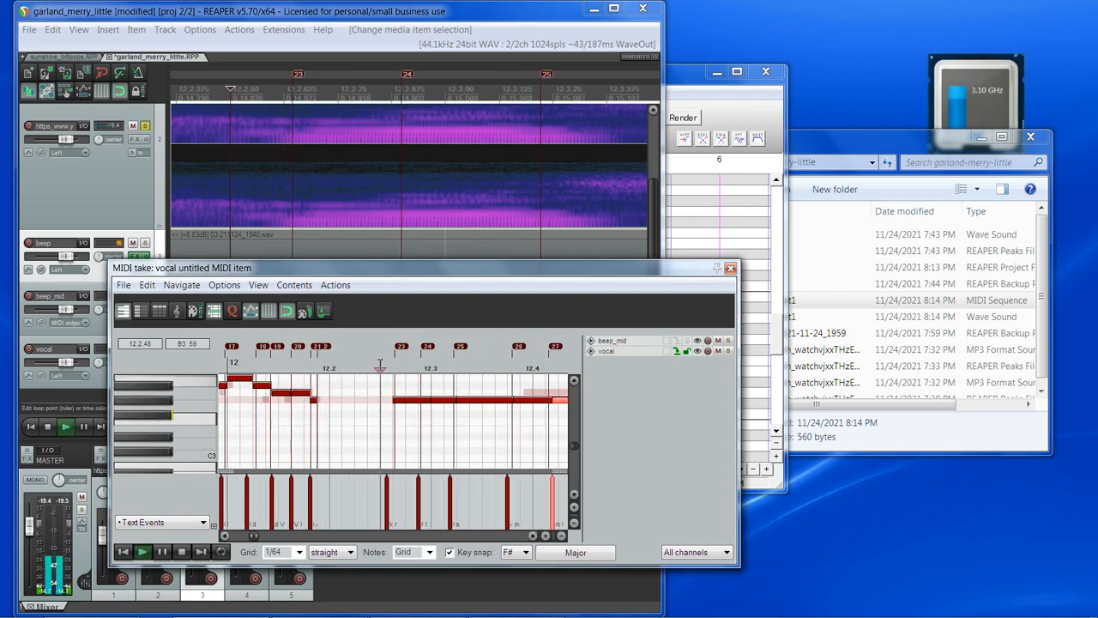
{"action": "key", "text": "space"}
{"action": "key", "text": "space"}
Extend the vocal note at marker 23 back to 12.2.50, shifting "r I" earlier, and align the "k r" text event with 12.2.50
{"action": "scroll", "coordinate": [416, 388], "scroll_direction": "up", "scroll_amount": 2}
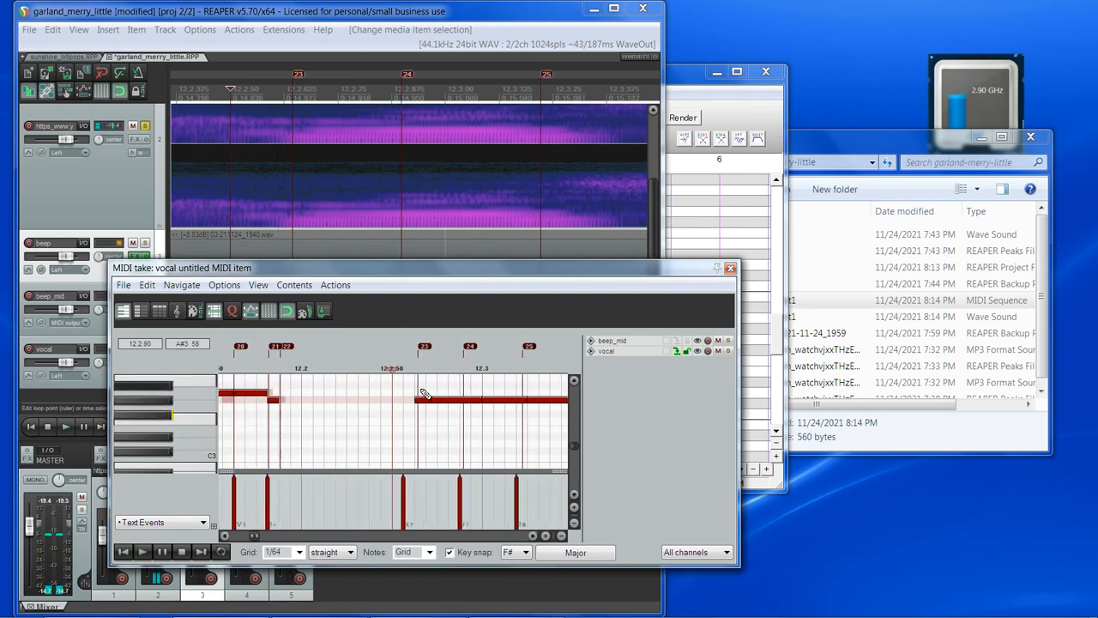
{"action": "left_click_drag", "start_coordinate": [433, 409], "coordinate": [411, 409]}
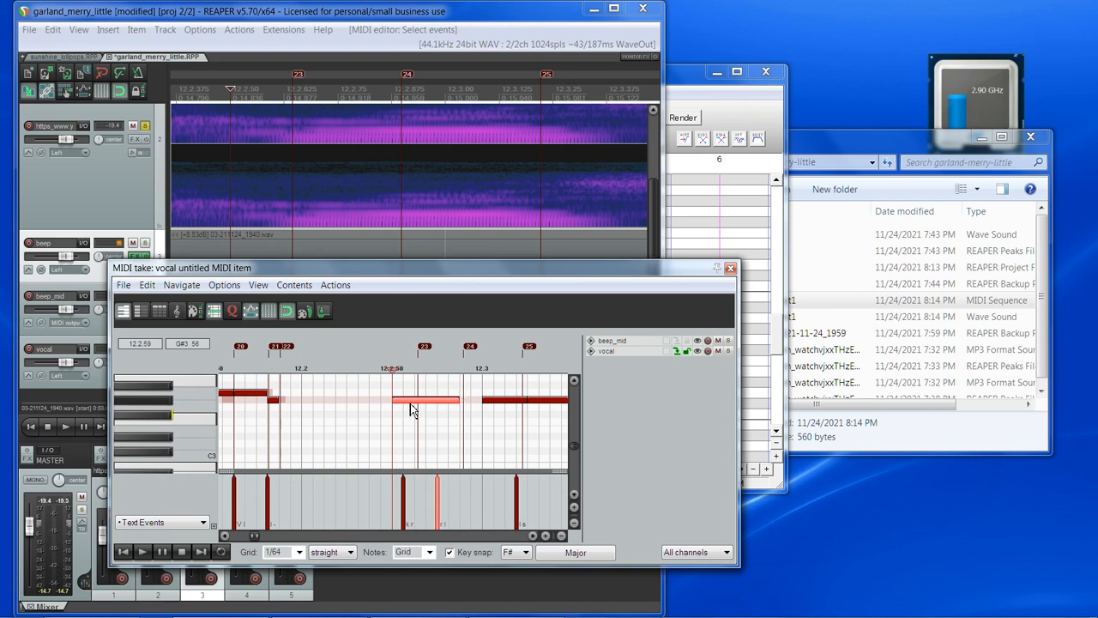
{"action": "left_click_drag", "start_coordinate": [407, 505], "coordinate": [396, 506]}
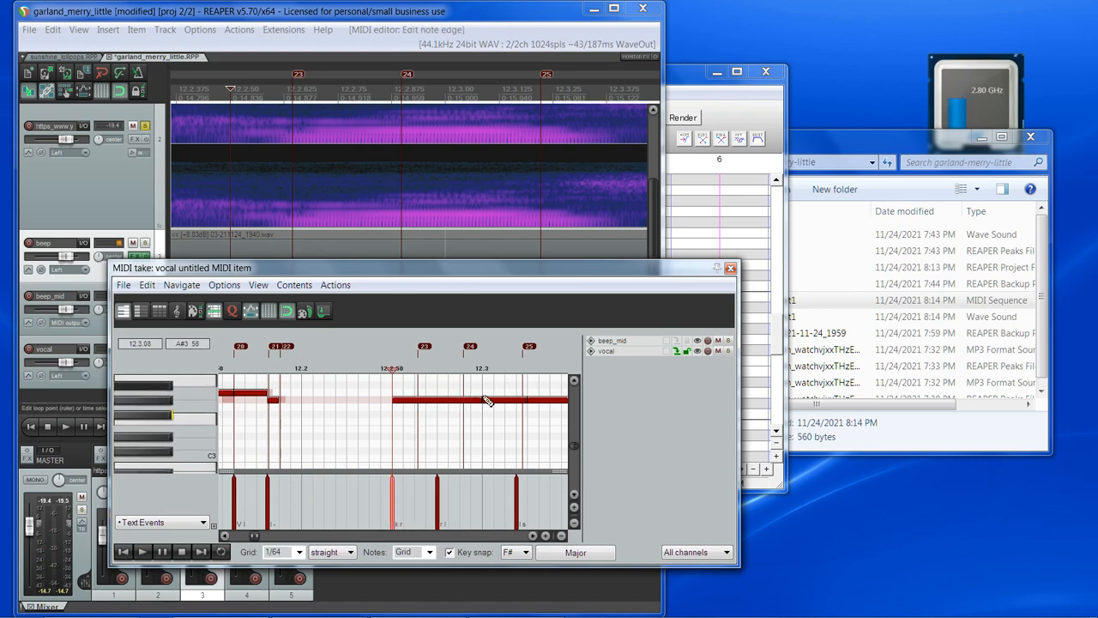
Switch to UTAU, select the notes from "k r" to the end of the phrase and play them
{"action": "left_click", "coordinate": [686, 79]}
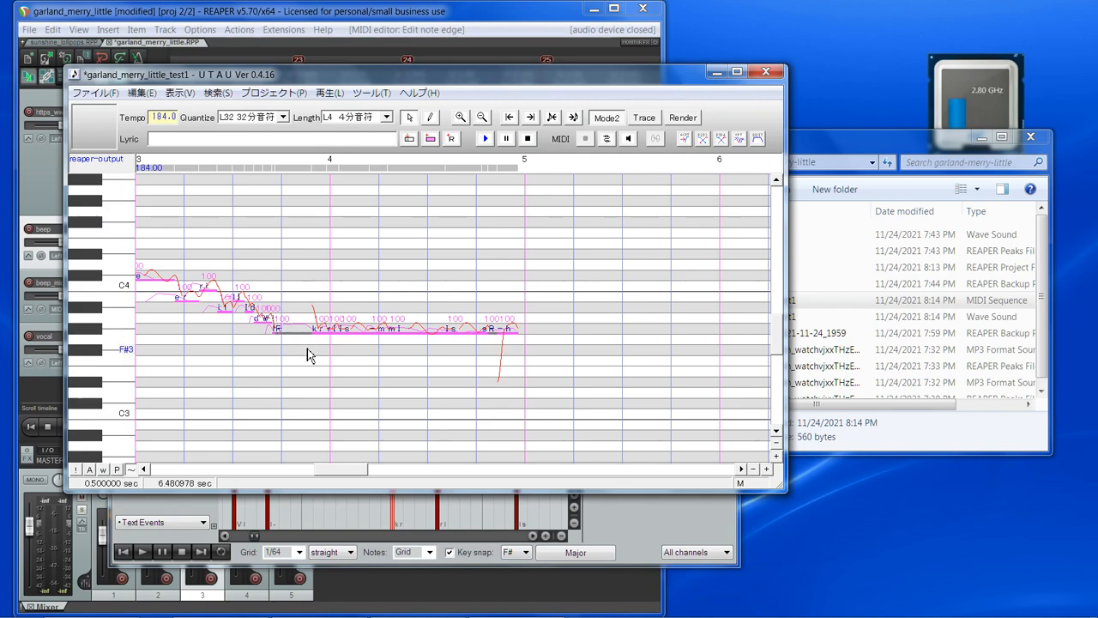
{"action": "left_click_drag", "start_coordinate": [309, 355], "coordinate": [527, 346]}
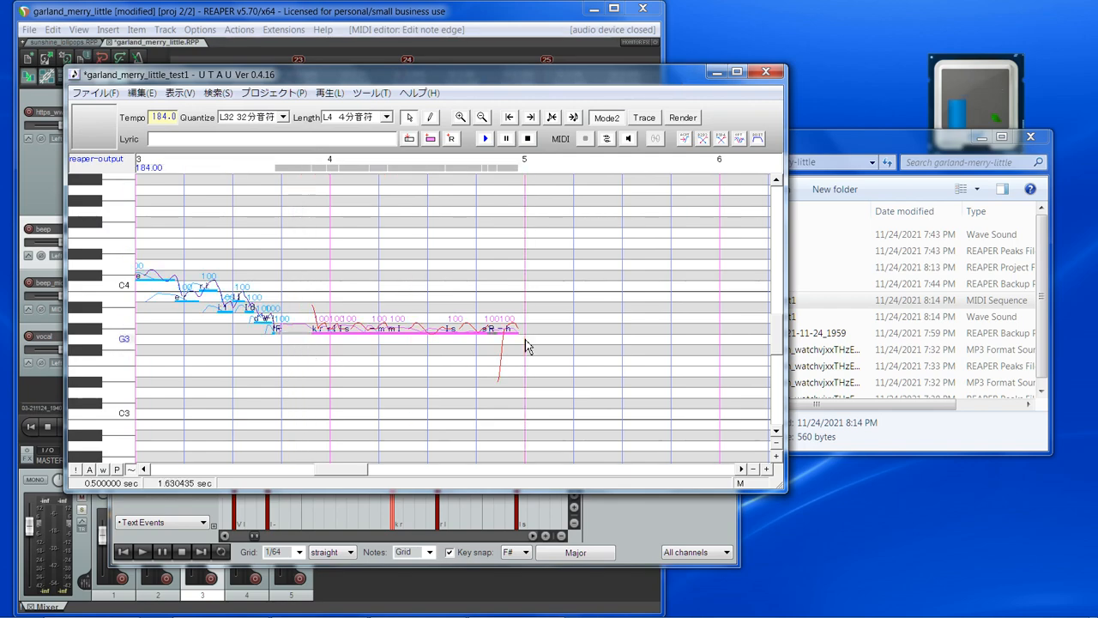
{"action": "left_click", "coordinate": [487, 140]}
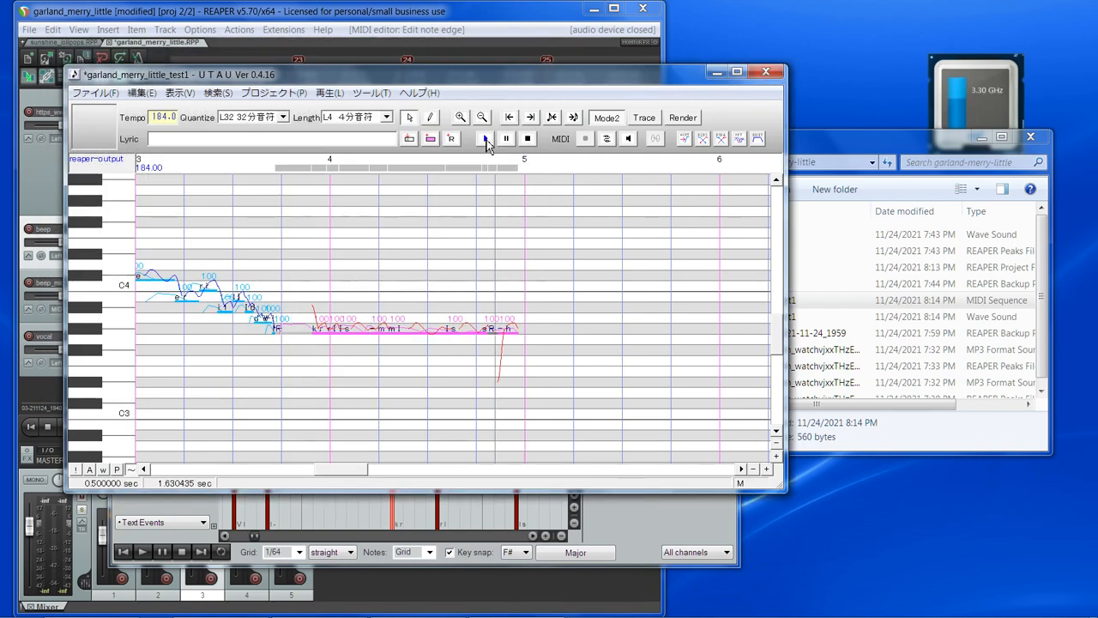
Return to REAPER and play the recording from 12.2.50 and from earlier positions between markers 22 and 23
{"action": "left_click", "coordinate": [509, 30]}
{"action": "key", "text": "space"}
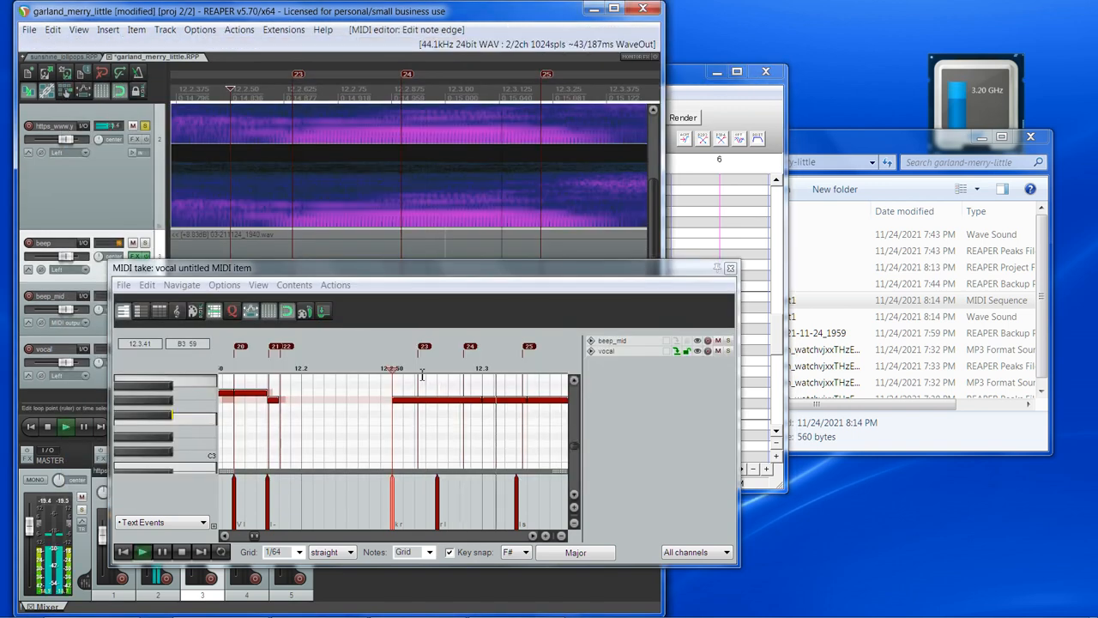
{"action": "key", "text": "space"}
{"action": "scroll", "coordinate": [347, 194], "scroll_direction": "down", "scroll_amount": 2}
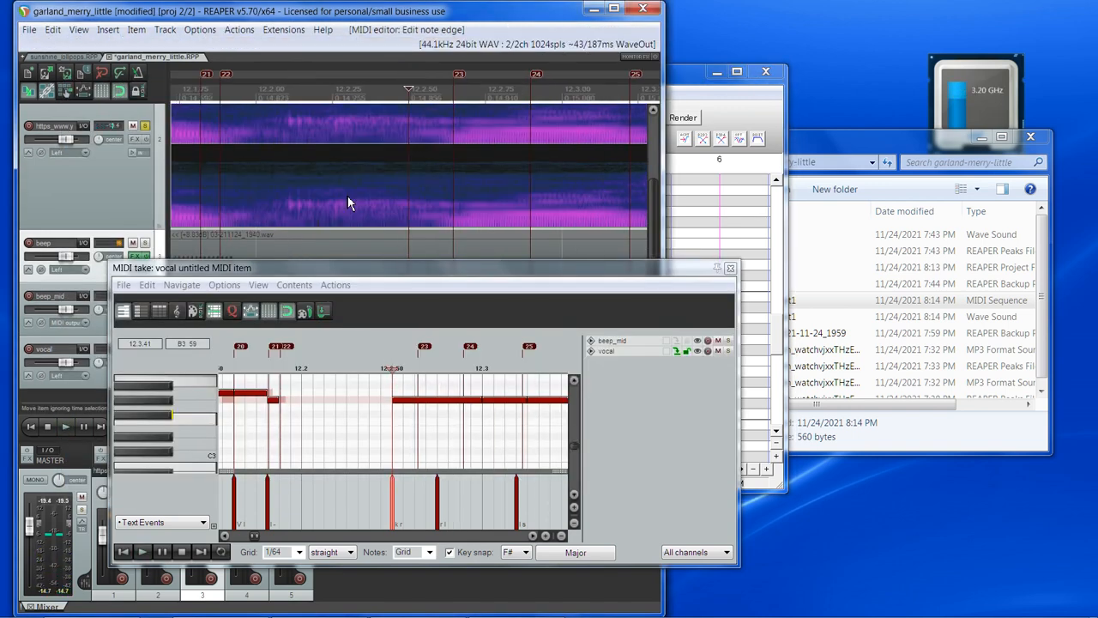
{"action": "left_click", "coordinate": [371, 366]}
{"action": "key", "text": "space"}
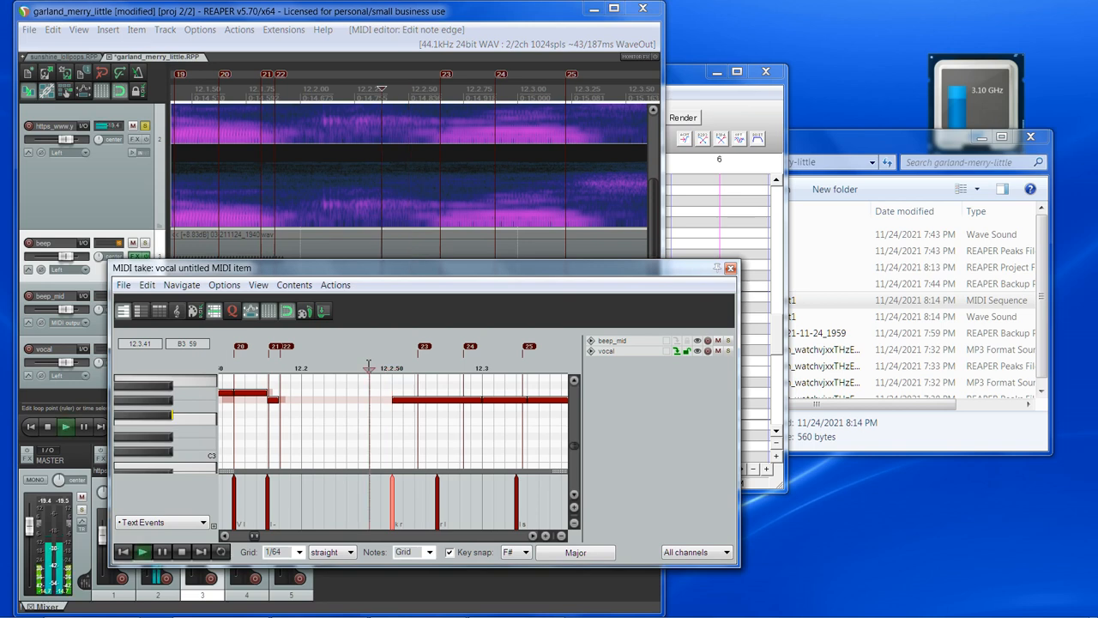
{"action": "key", "text": "space"}
{"action": "left_click", "coordinate": [315, 365]}
{"action": "key", "text": "space"}
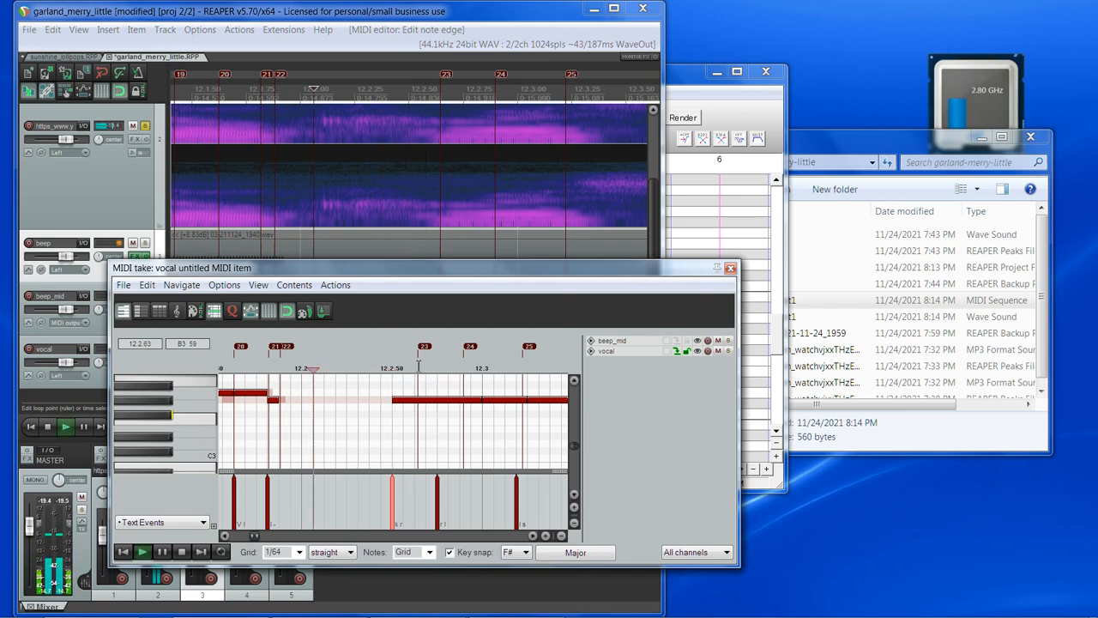
{"action": "left_click", "coordinate": [393, 367]}
{"action": "key", "text": "space"}
Play short passages of the recording starting just after and just before marker 23
{"action": "scroll", "coordinate": [552, 469], "scroll_direction": "up", "scroll_amount": 1}
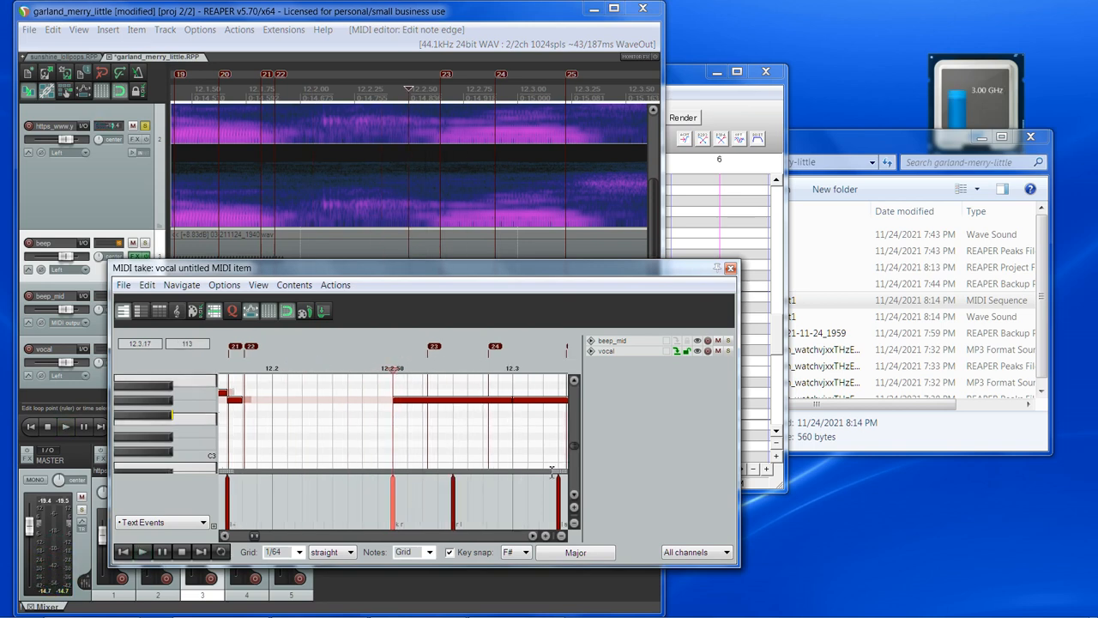
{"action": "left_click", "coordinate": [533, 537]}
{"action": "left_click", "coordinate": [533, 536]}
{"action": "left_click", "coordinate": [533, 537]}
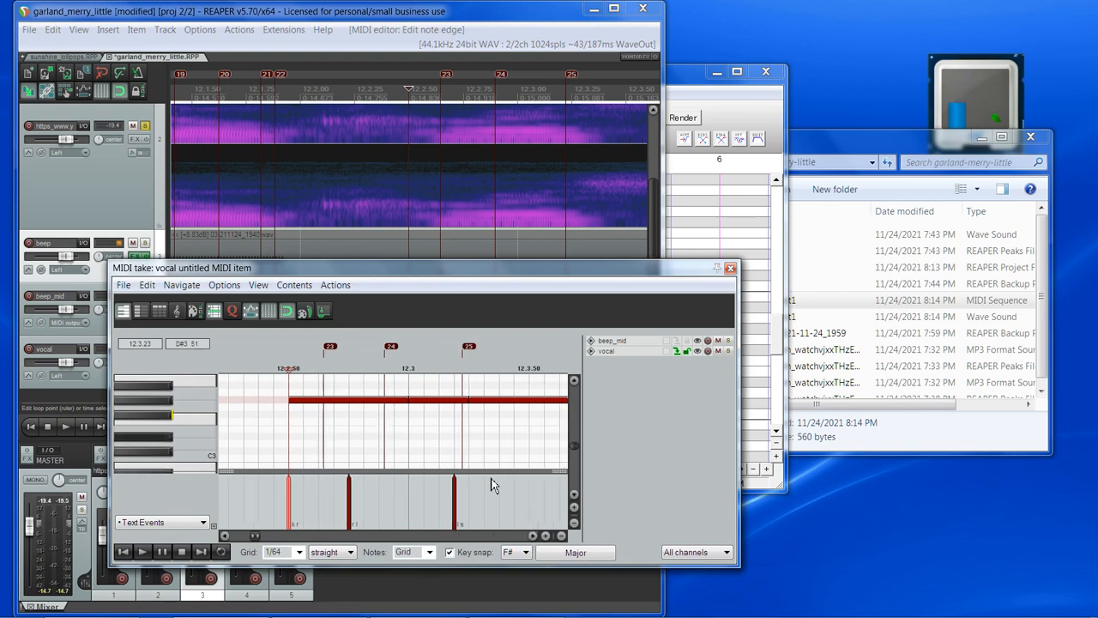
{"action": "left_click", "coordinate": [406, 365]}
{"action": "left_click", "coordinate": [333, 368]}
{"action": "key", "text": "space"}
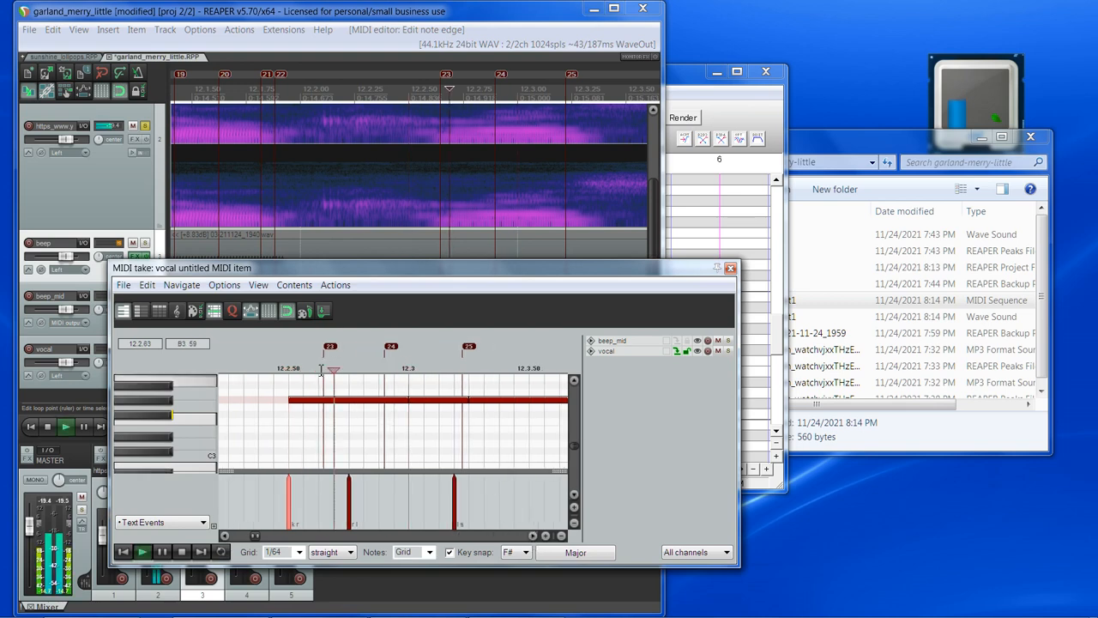
{"action": "key", "text": "space"}
{"action": "left_click", "coordinate": [319, 370]}
{"action": "key", "text": "space"}
{"action": "key", "text": "space"}
Play the recording in short passages from just before marker 23, from just after it, and from 12.2.75
{"action": "left_click", "coordinate": [349, 370]}
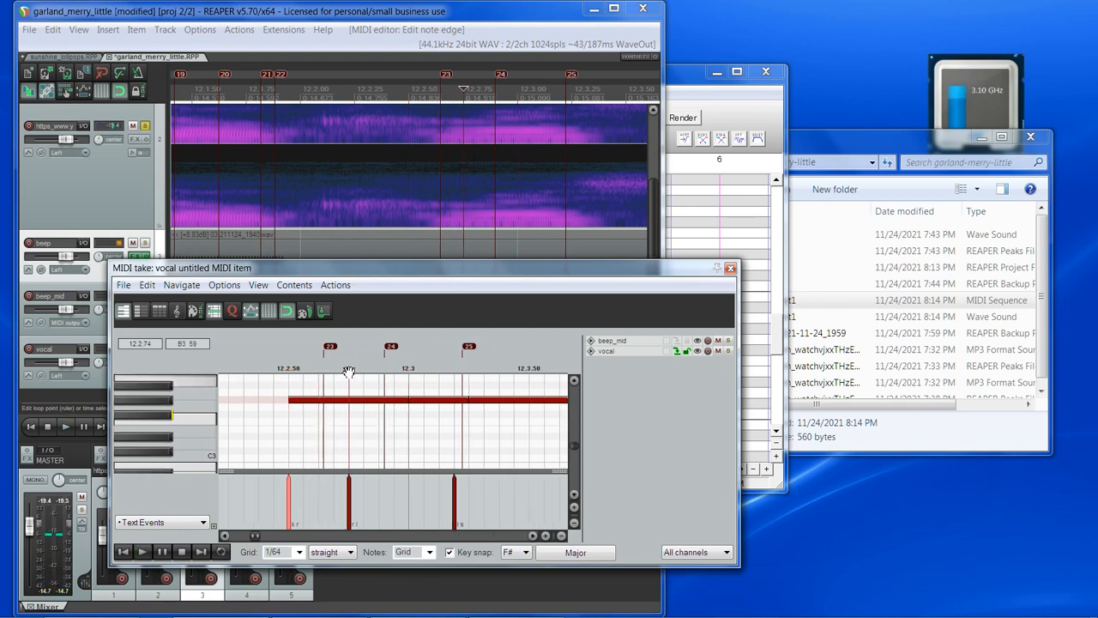
{"action": "scroll", "coordinate": [350, 371], "scroll_direction": "up", "scroll_amount": 3}
{"action": "scroll", "coordinate": [477, 194], "scroll_direction": "right", "scroll_amount": 2}
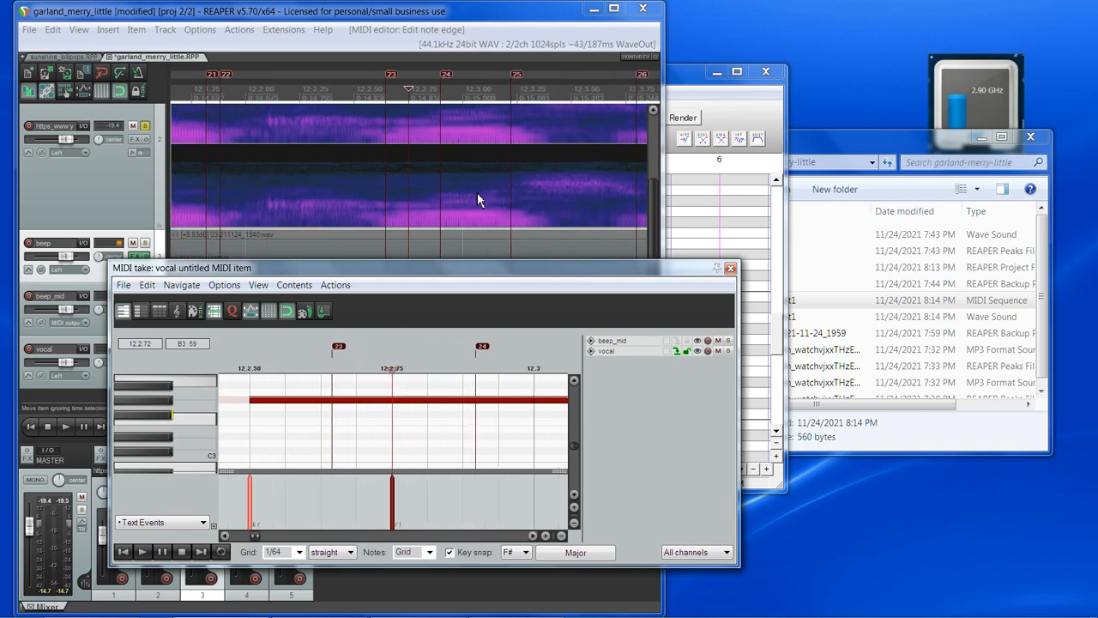
{"action": "left_click", "coordinate": [333, 367]}
{"action": "key", "text": "space"}
{"action": "key", "text": "space"}
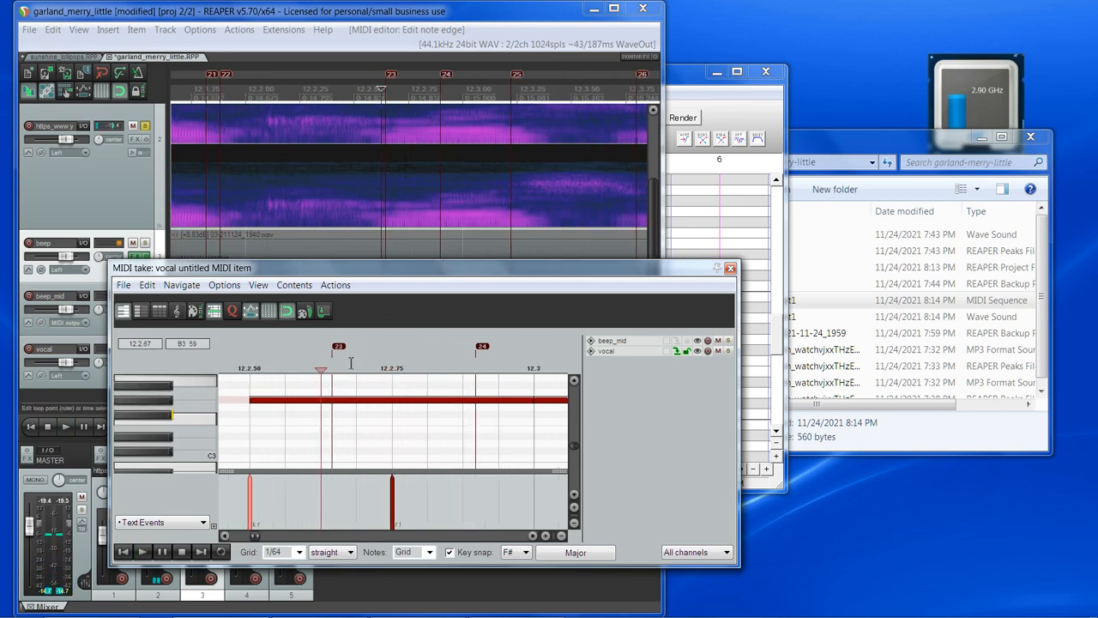
{"action": "left_click", "coordinate": [365, 373]}
{"action": "key", "text": "space"}
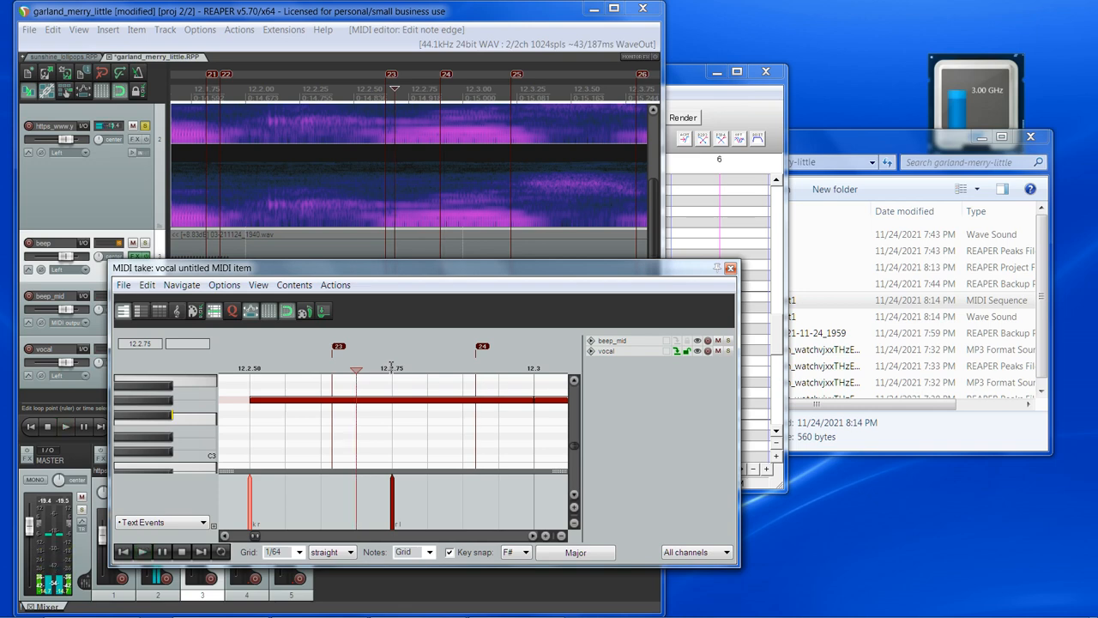
{"action": "left_click", "coordinate": [399, 368]}
{"action": "key", "text": "space"}
{"action": "scroll", "coordinate": [403, 378], "scroll_direction": "down", "scroll_amount": 3}
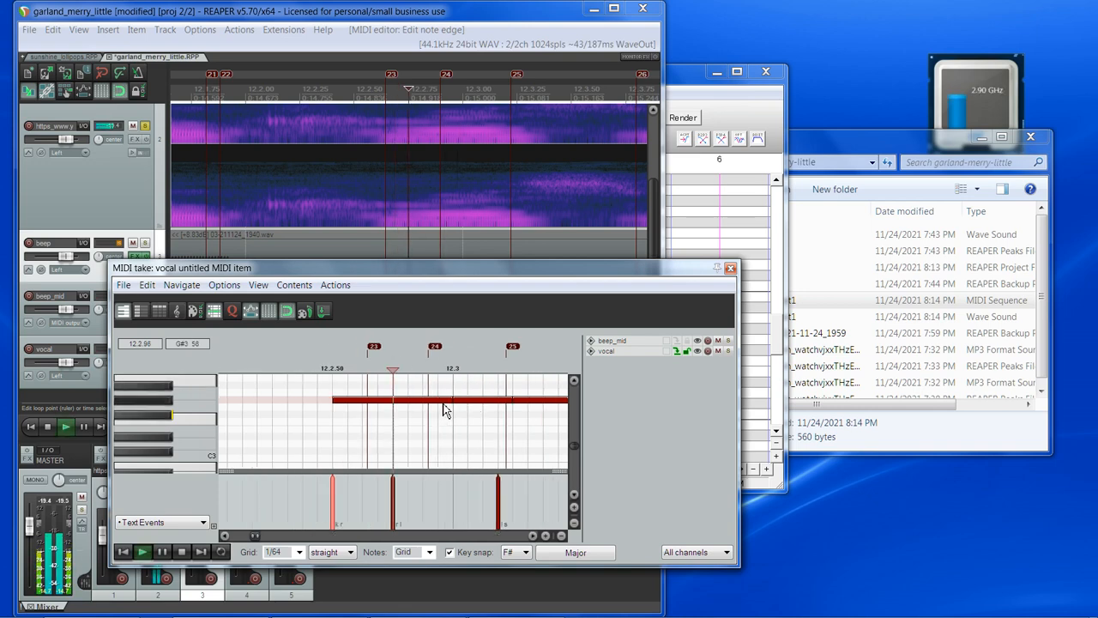
Move the start of the vocal note at 12.2.50 to just before marker 23, checking it against playback of the recording
{"action": "left_click_drag", "start_coordinate": [450, 405], "coordinate": [394, 413]}
{"action": "left_click", "coordinate": [358, 368]}
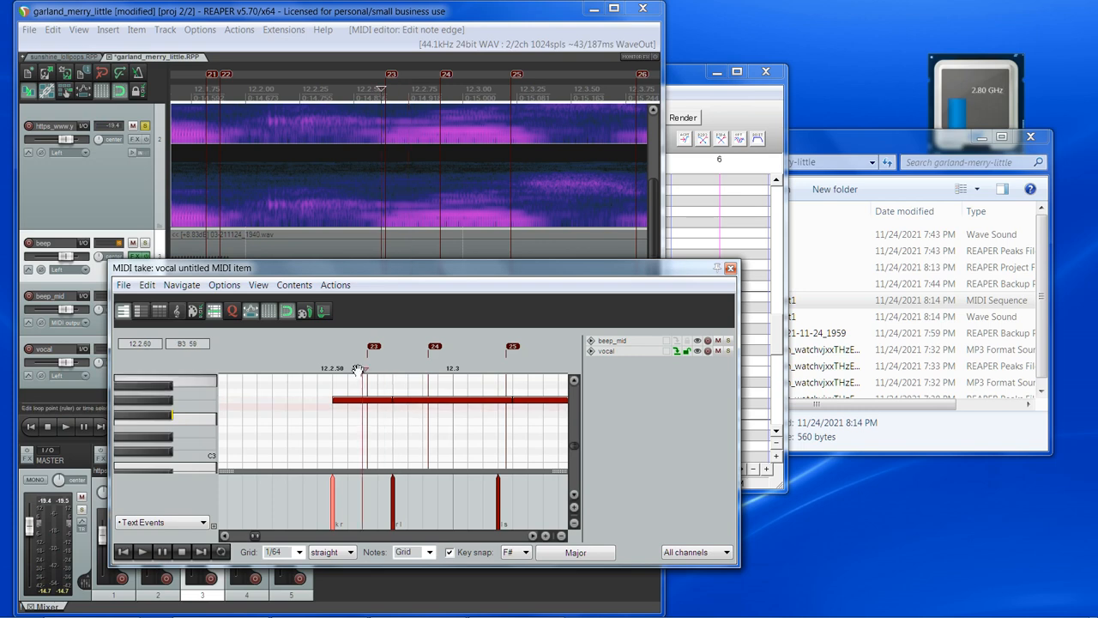
{"action": "key", "text": "space"}
{"action": "key", "text": "space"}
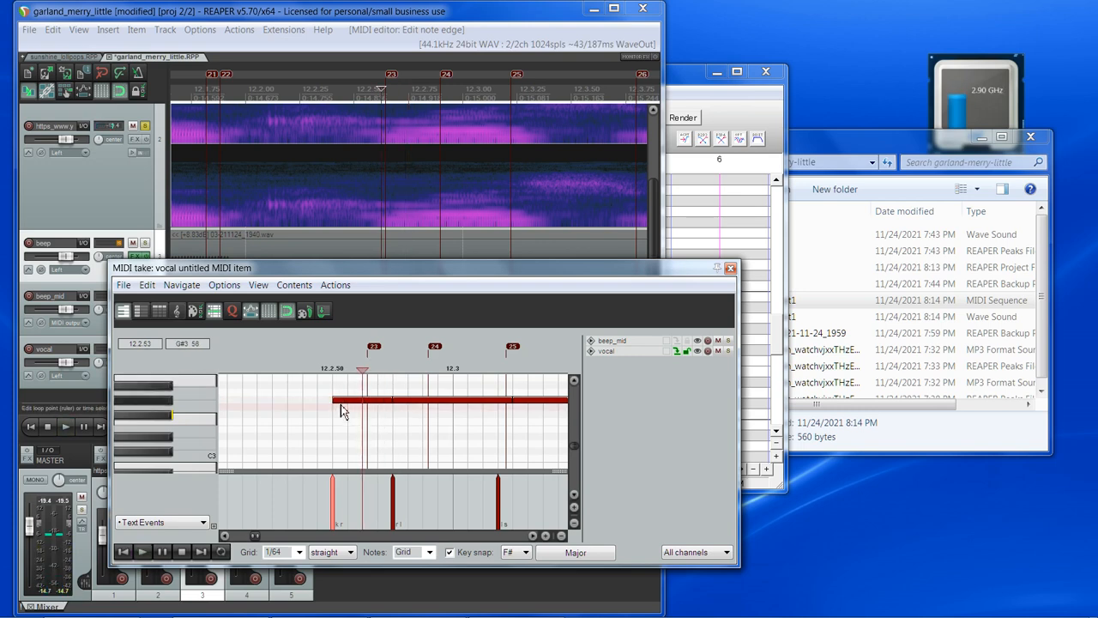
{"action": "left_click_drag", "start_coordinate": [336, 401], "coordinate": [364, 402]}
{"action": "left_click", "coordinate": [347, 368]}
{"action": "key", "text": "space"}
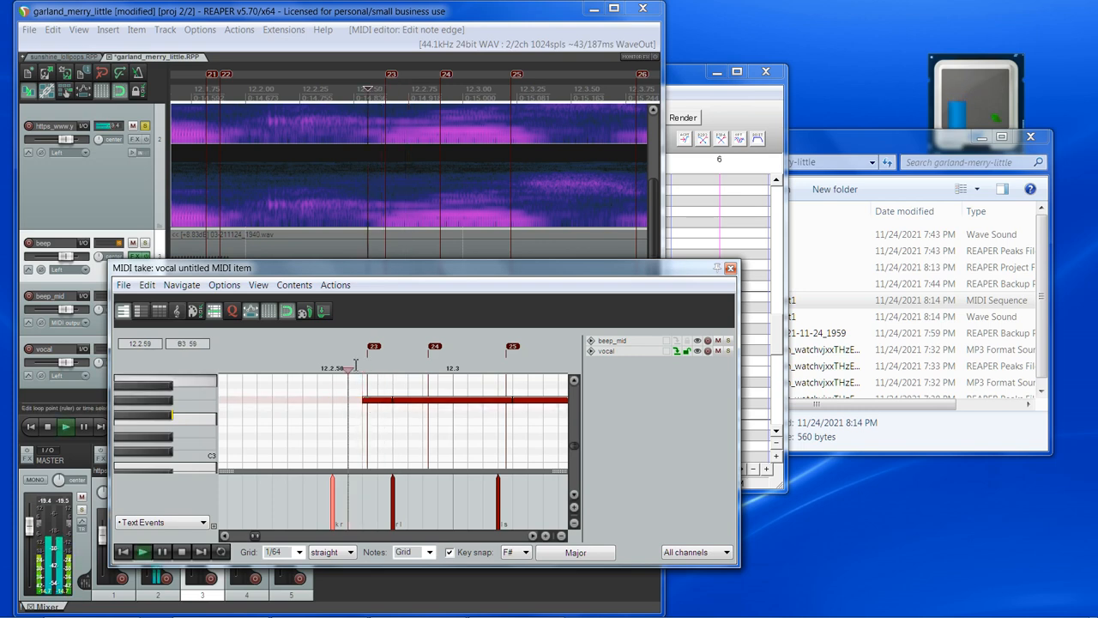
Play the recording from just before marker 24 past marker 27
{"action": "scroll", "coordinate": [441, 369], "scroll_direction": "down", "scroll_amount": 3}
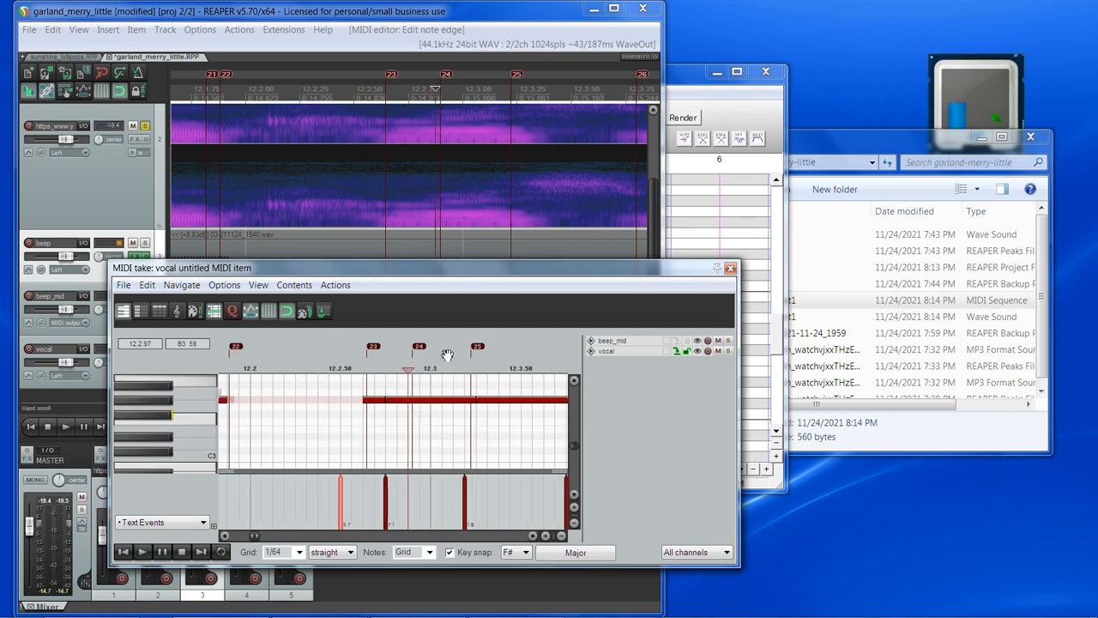
{"action": "scroll", "coordinate": [575, 137], "scroll_direction": "down", "scroll_amount": 3}
{"action": "scroll", "coordinate": [571, 163], "scroll_direction": "up", "scroll_amount": 4}
{"action": "key", "text": "space"}
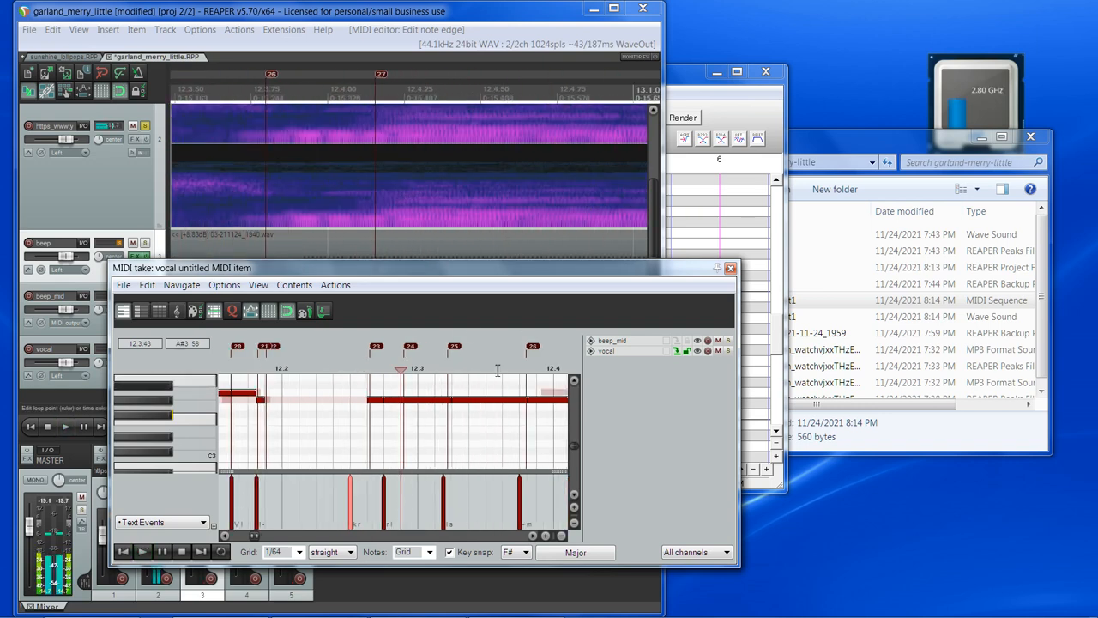
{"action": "key", "text": "space"}
Replay the recording from the start of the note at marker 23 past marker 28
{"action": "scroll", "coordinate": [351, 404], "scroll_direction": "down", "scroll_amount": 3}
{"action": "scroll", "coordinate": [355, 408], "scroll_direction": "up", "scroll_amount": 2}
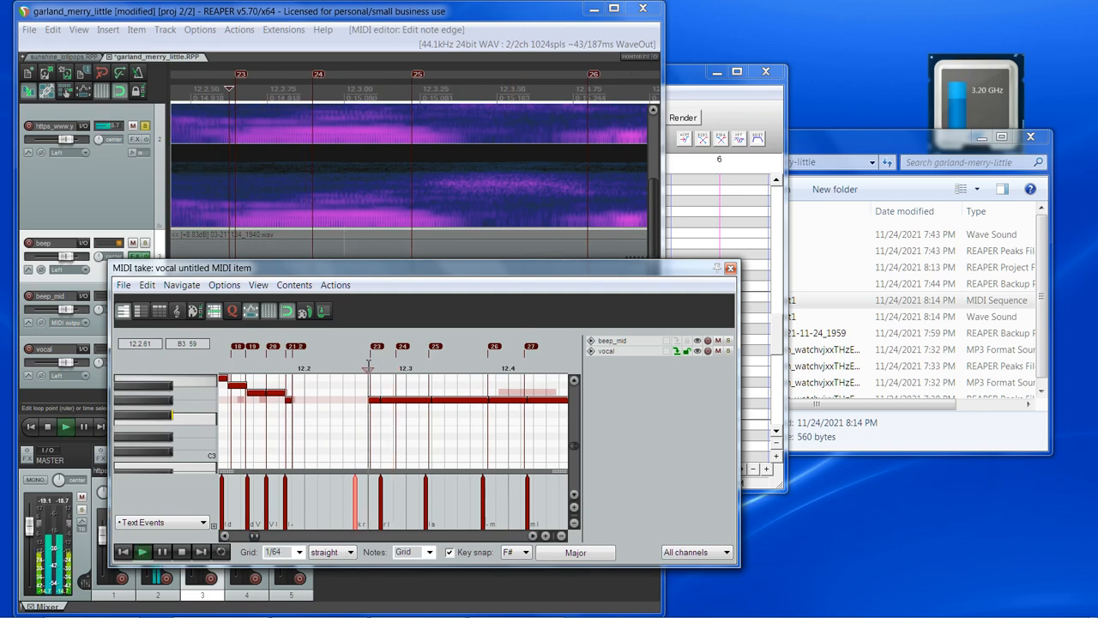
{"action": "left_click", "coordinate": [534, 537]}
{"action": "left_click", "coordinate": [534, 537]}
{"action": "left_click", "coordinate": [534, 537]}
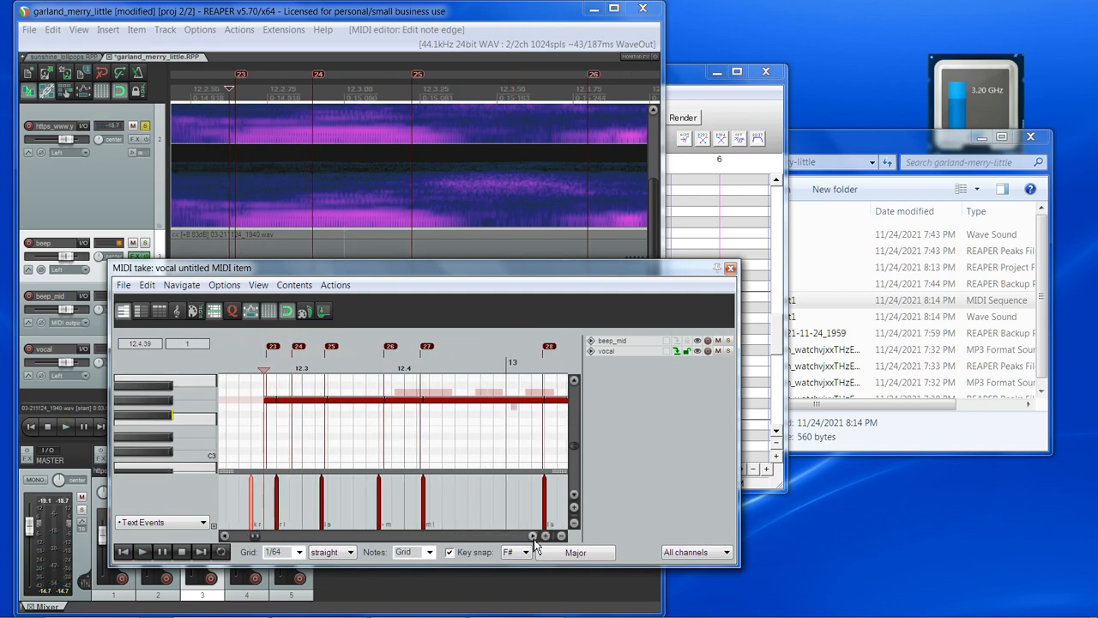
{"action": "left_click", "coordinate": [533, 538]}
{"action": "key", "text": "space"}
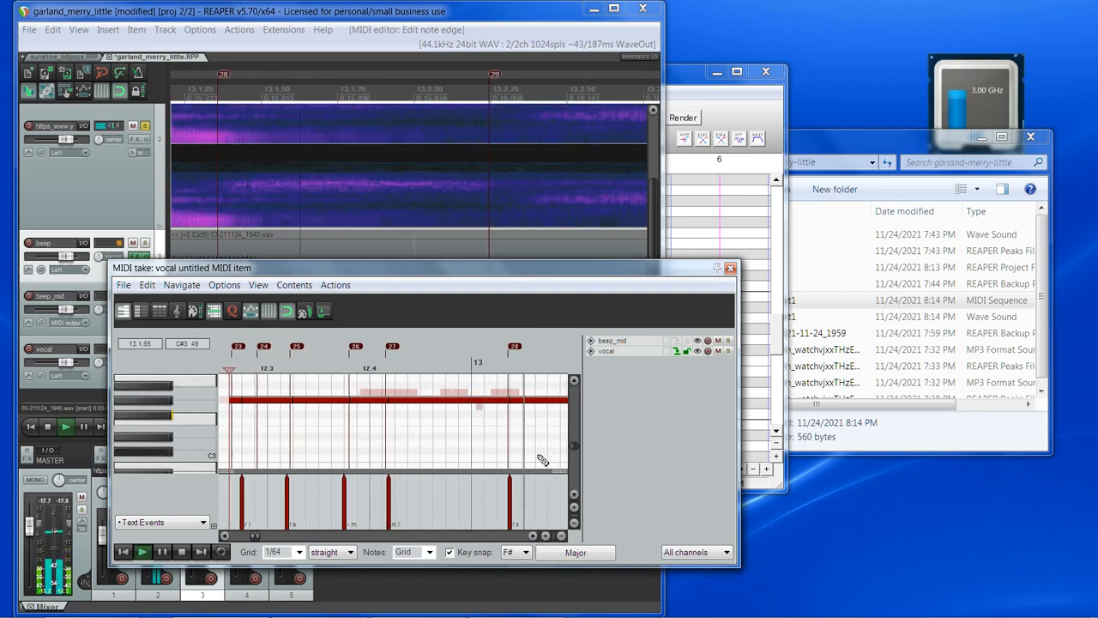
Replay the recording from the start of the vocal note at marker 23
{"action": "key", "text": "space"}
{"action": "key", "text": "space"}
{"action": "key", "text": "space"}
{"action": "scroll", "coordinate": [348, 442], "scroll_direction": "down", "scroll_amount": 2}
{"action": "scroll", "coordinate": [348, 442], "scroll_direction": "up", "scroll_amount": 1}
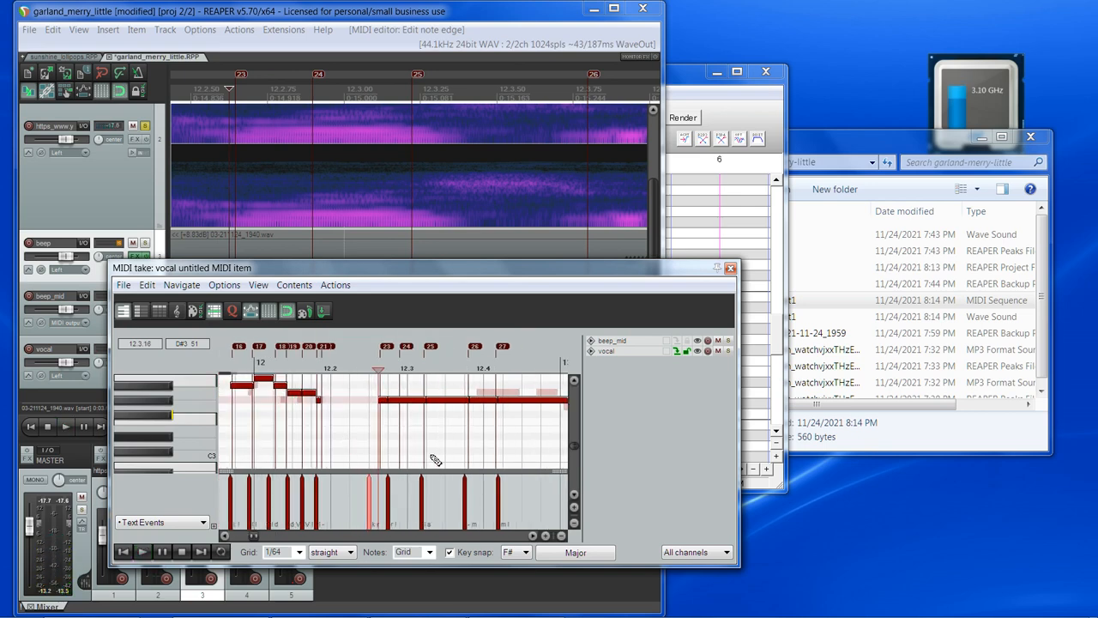
Lower the three vocal notes between markers 23 and 26 to F#3
{"action": "left_click_drag", "start_coordinate": [368, 383], "coordinate": [468, 423]}
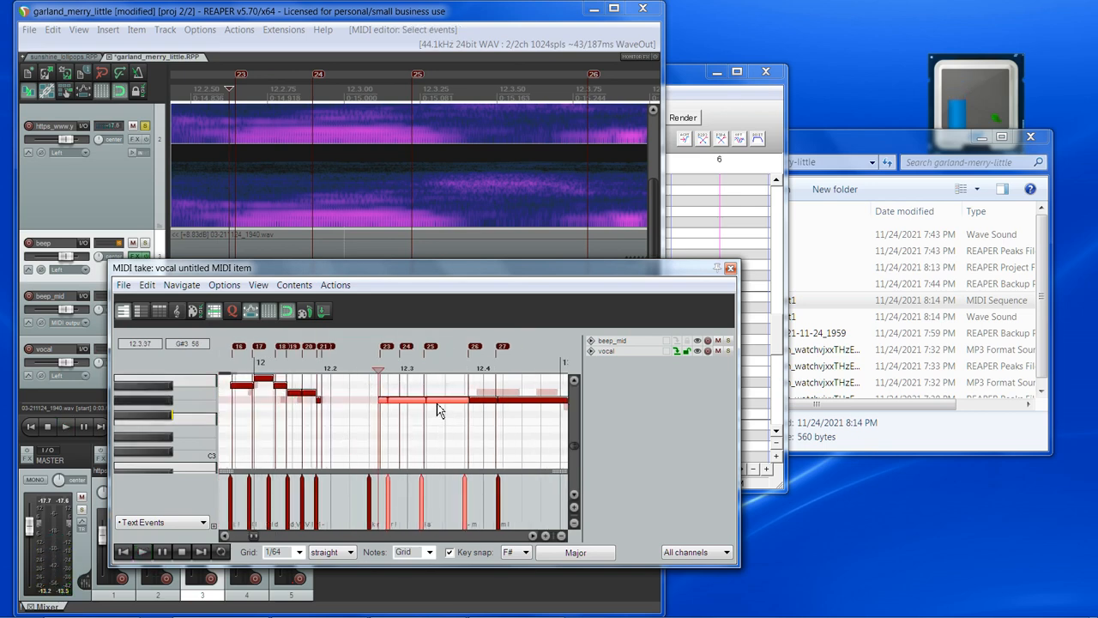
{"action": "scroll", "coordinate": [437, 410], "scroll_direction": "down", "scroll_amount": 5}
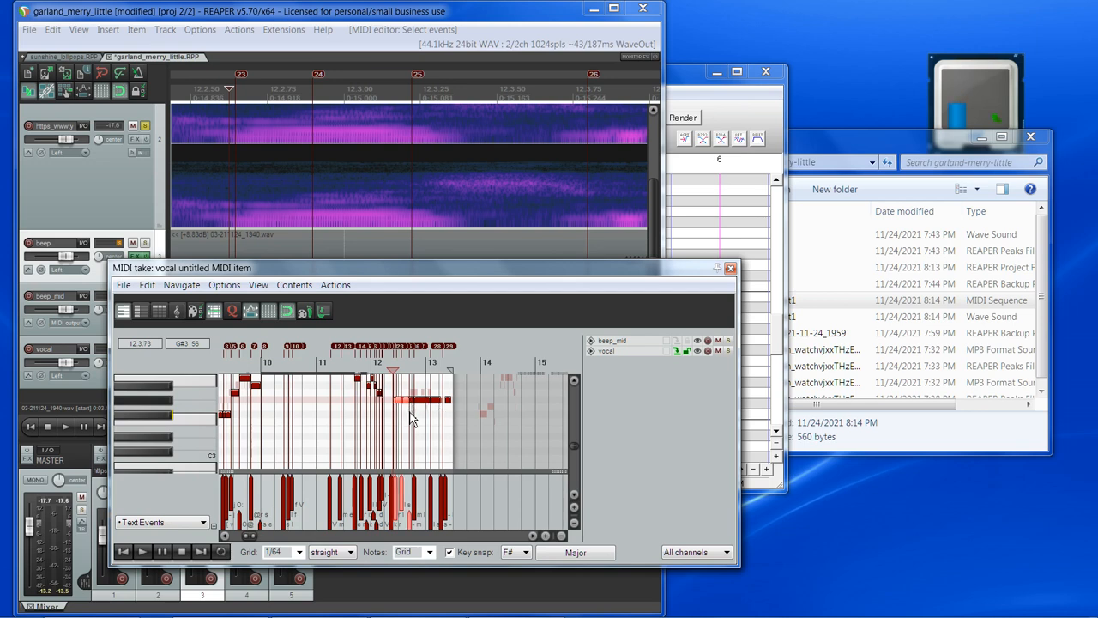
{"action": "scroll", "coordinate": [410, 419], "scroll_direction": "up", "scroll_amount": 3}
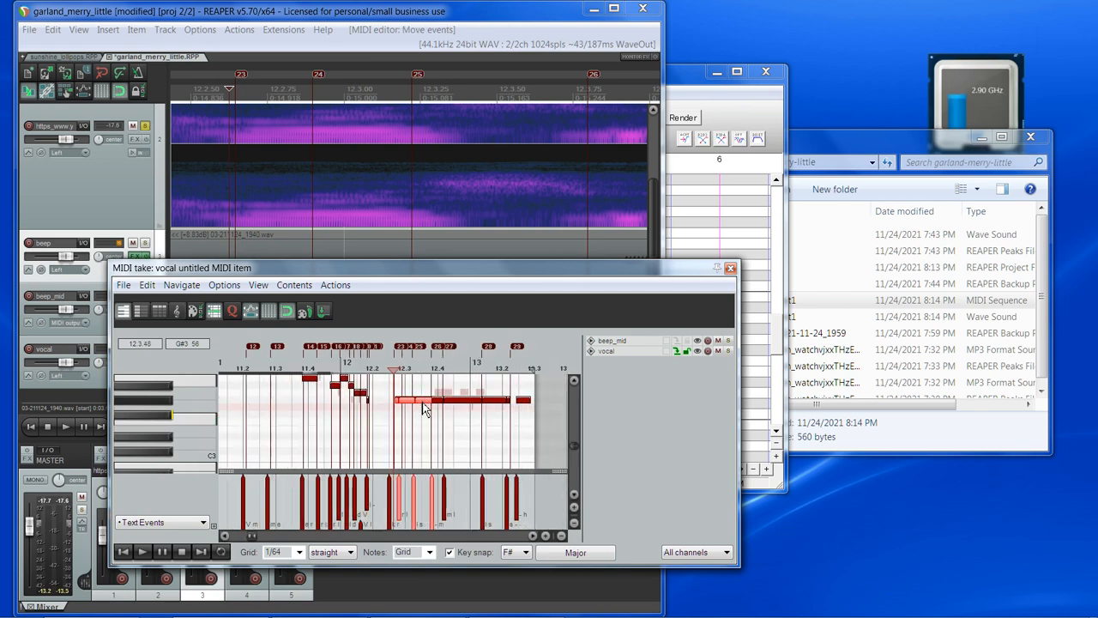
{"action": "left_click_drag", "start_coordinate": [423, 402], "coordinate": [425, 423]}
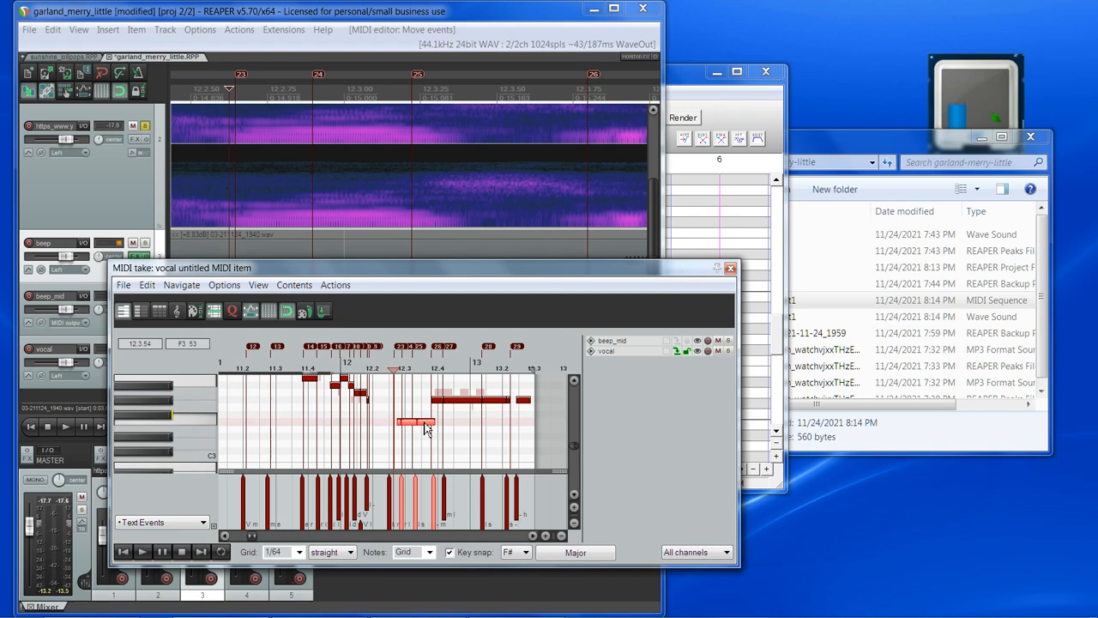
{"action": "scroll", "coordinate": [424, 423], "scroll_direction": "down", "scroll_amount": 5}
{"action": "scroll", "coordinate": [424, 429], "scroll_direction": "up", "scroll_amount": 6}
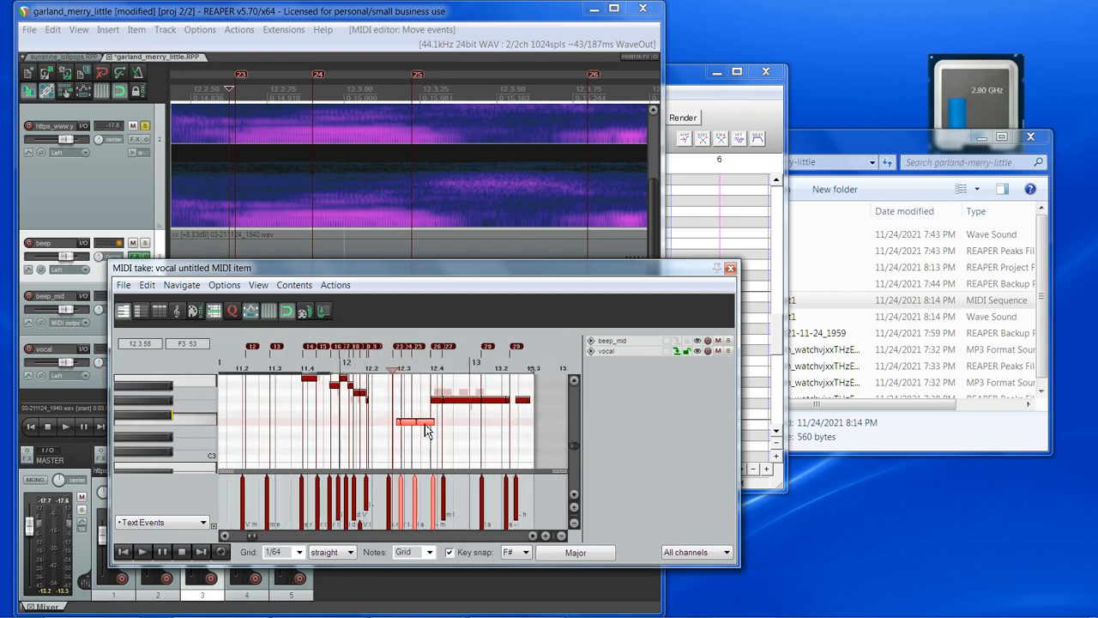
{"action": "left_click_drag", "start_coordinate": [425, 422], "coordinate": [425, 418]}
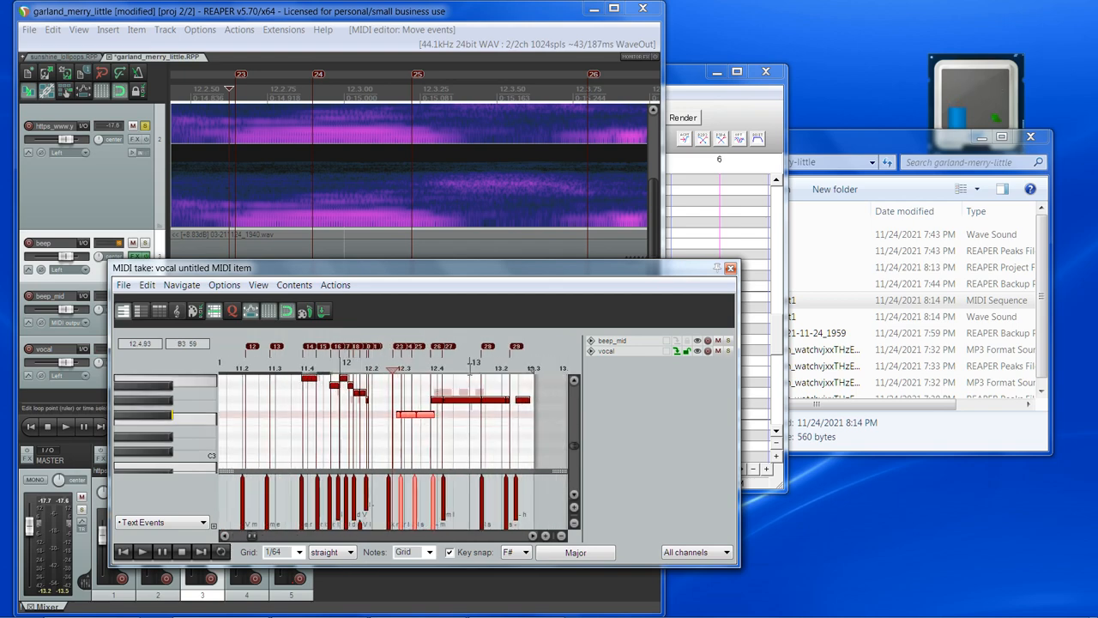
Pull the start of the first F#3 vocal note back to just before marker 23, checking it against playback, and save the project
{"action": "scroll", "coordinate": [423, 403], "scroll_direction": "up", "scroll_amount": 5}
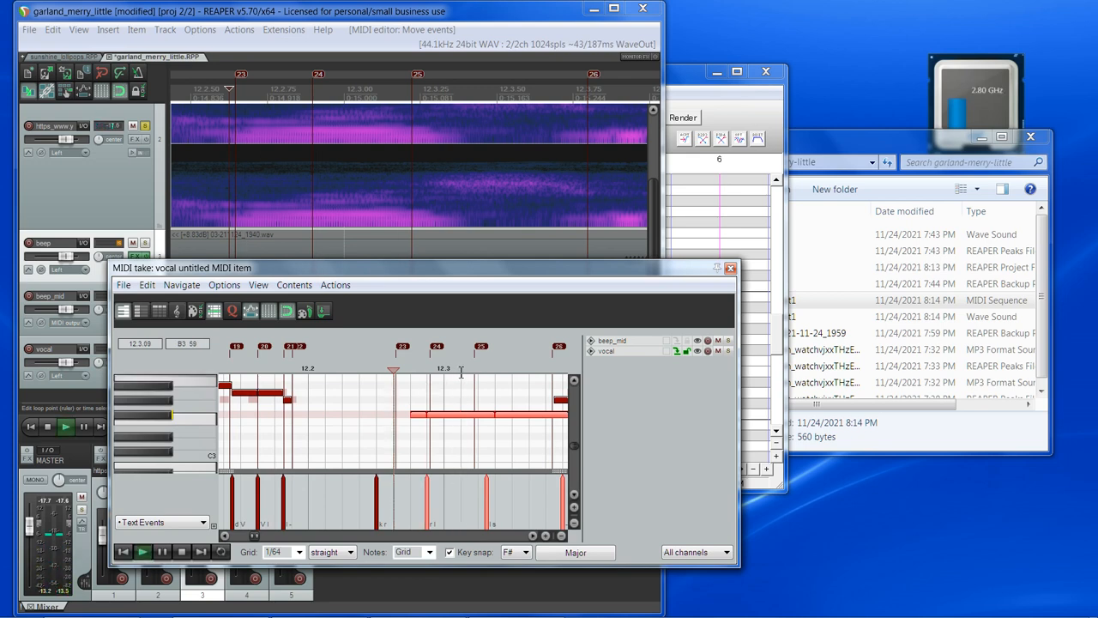
{"action": "left_click", "coordinate": [402, 373]}
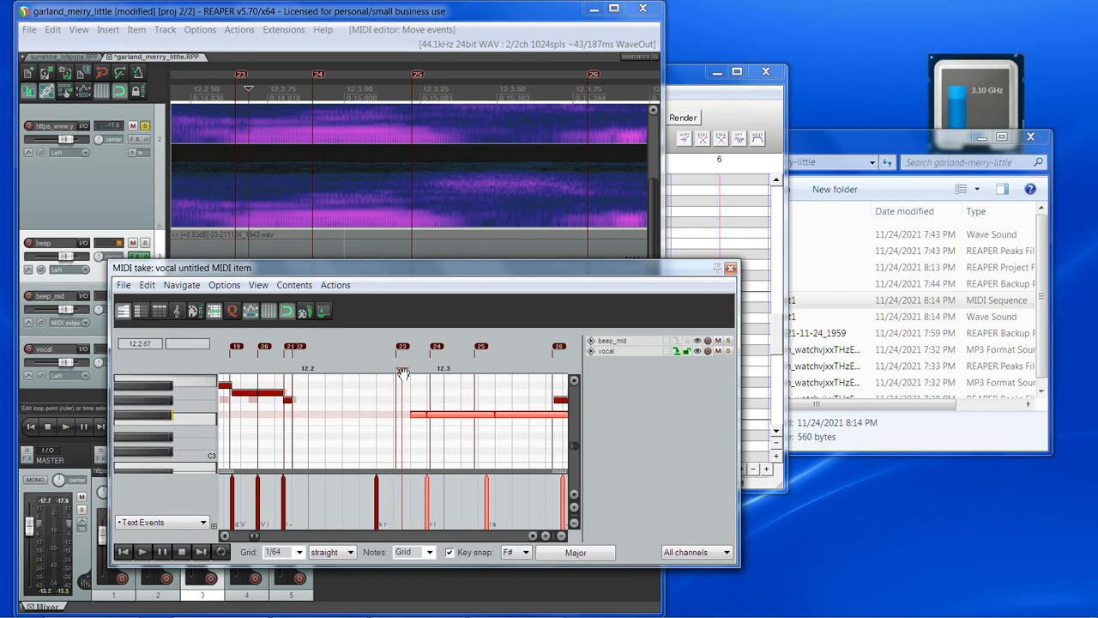
{"action": "left_click", "coordinate": [395, 379]}
{"action": "key", "text": "space"}
{"action": "key", "text": "space"}
{"action": "scroll", "coordinate": [436, 406], "scroll_direction": "up", "scroll_amount": 2}
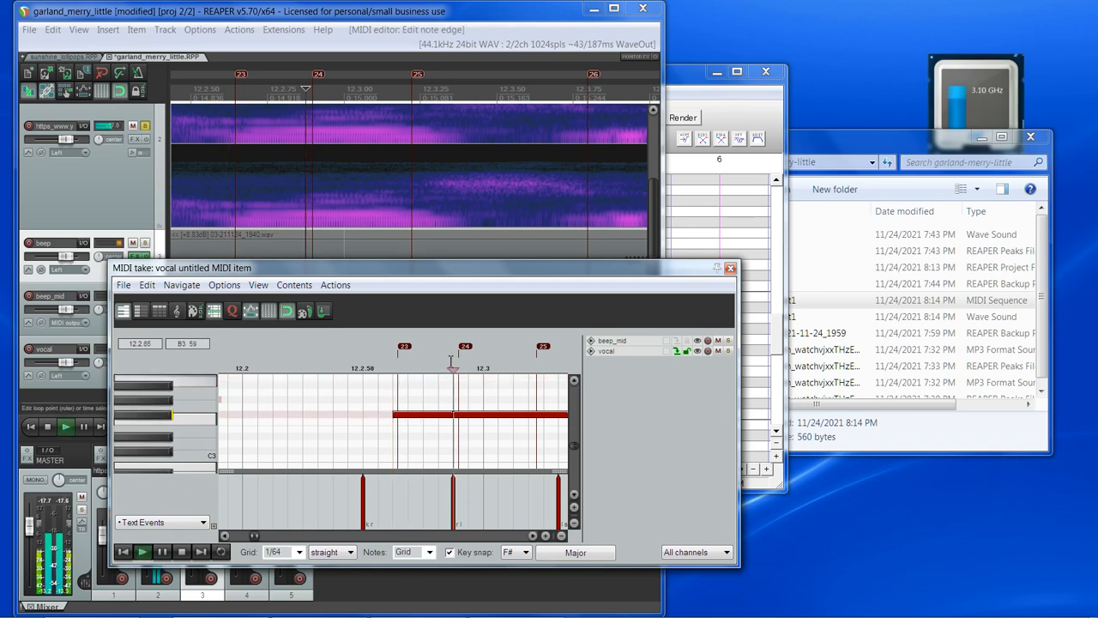
{"action": "scroll", "coordinate": [483, 393], "scroll_direction": "down", "scroll_amount": 2}
{"action": "scroll", "coordinate": [483, 392], "scroll_direction": "down", "scroll_amount": 4}
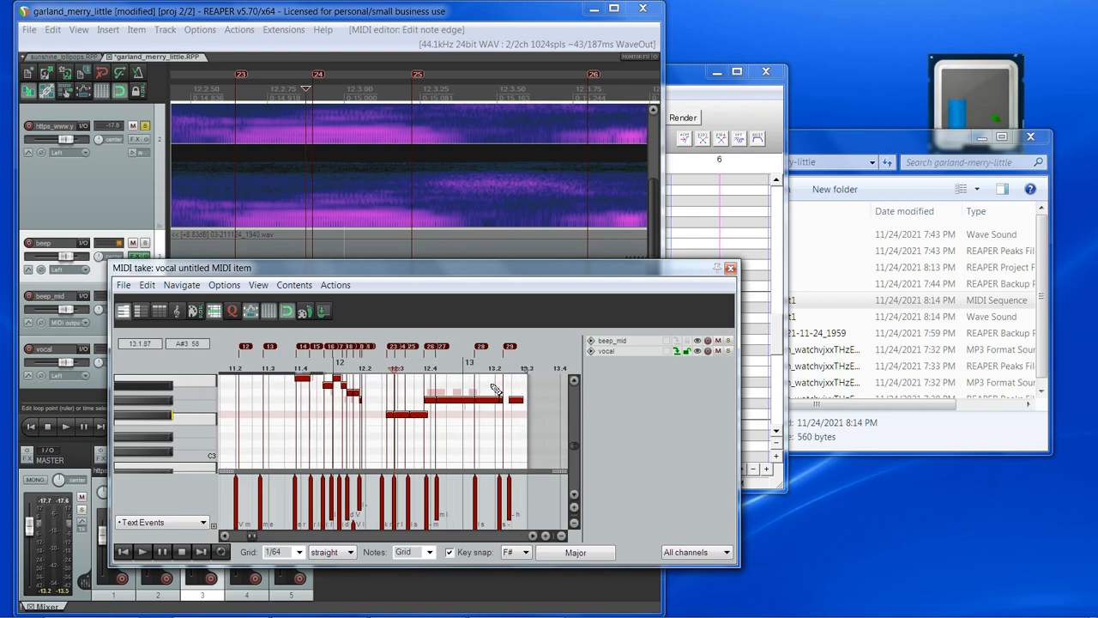
{"action": "key", "text": "ctrl+s"}
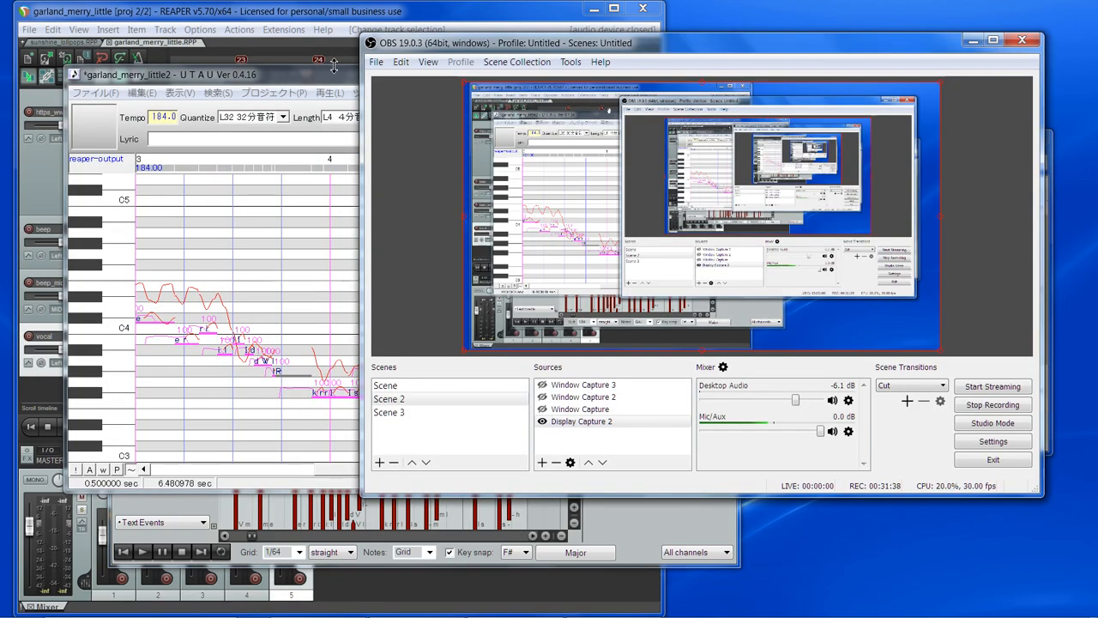
Switch to UTAU and apply portamento with the preset 遅い - 50ms to all selected notes
{"action": "left_click", "coordinate": [333, 71]}
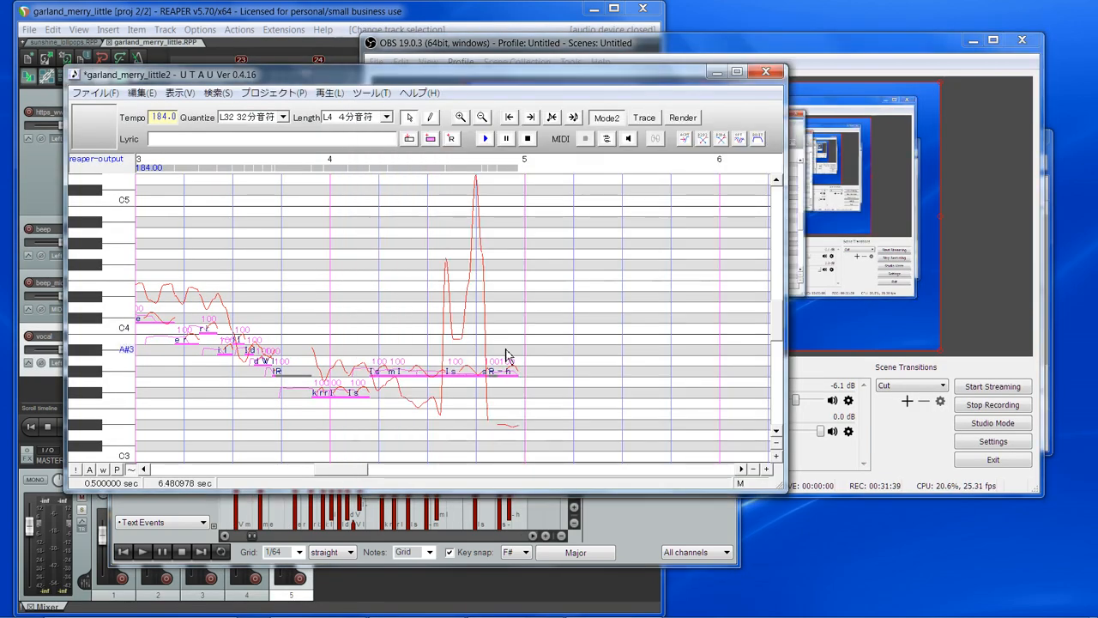
{"action": "right_click", "coordinate": [506, 363]}
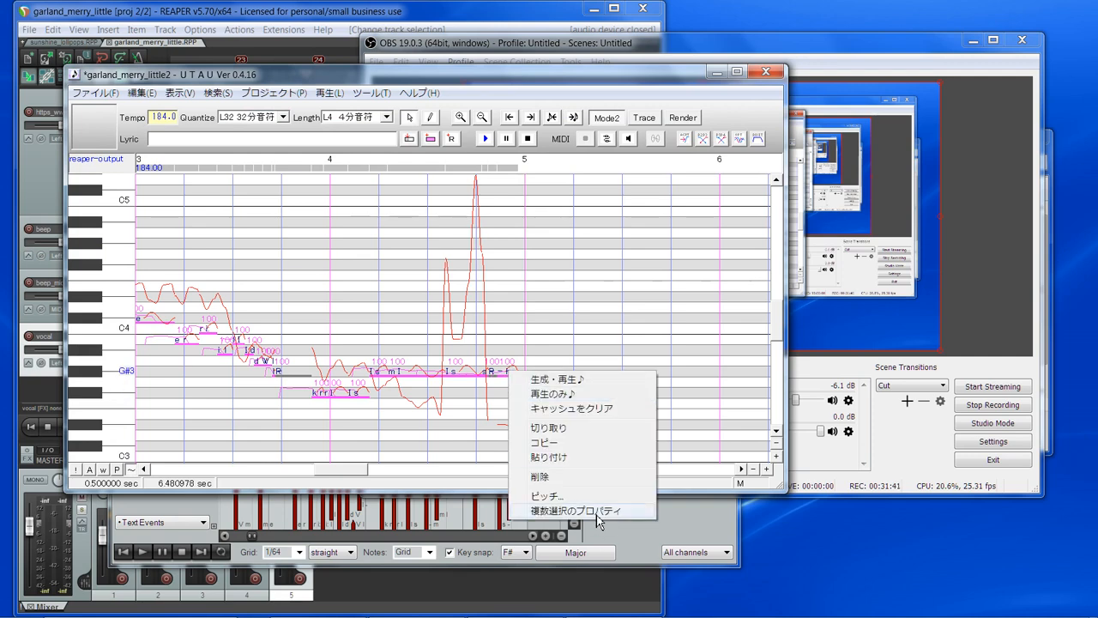
{"action": "left_click", "coordinate": [598, 501]}
{"action": "left_click", "coordinate": [344, 172]}
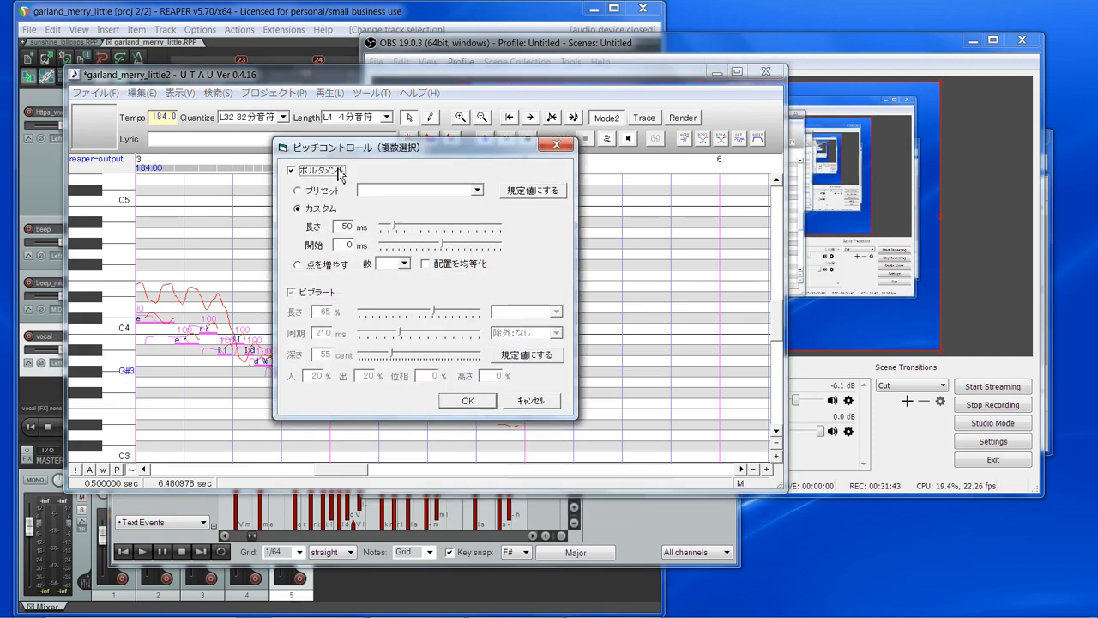
{"action": "left_click", "coordinate": [419, 190]}
{"action": "left_click", "coordinate": [421, 224]}
{"action": "left_click", "coordinate": [468, 400]}
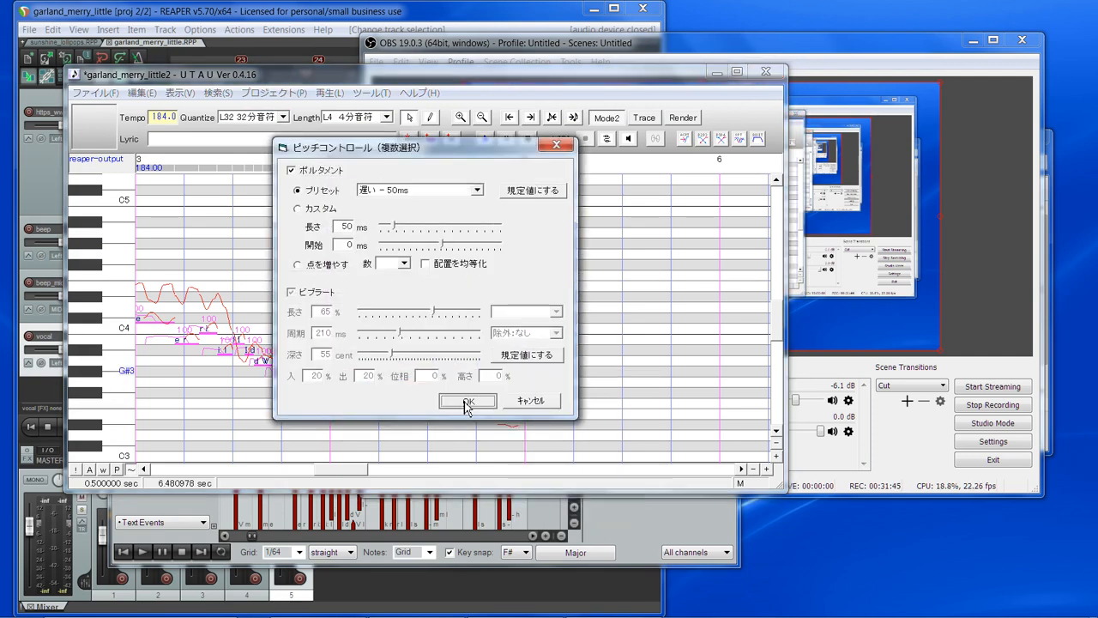
Crossfade the envelopes of all selected notes and play the rendered vocal, muting the microphone in OBS only during playback
{"action": "left_click_drag", "start_coordinate": [343, 469], "coordinate": [192, 472]}
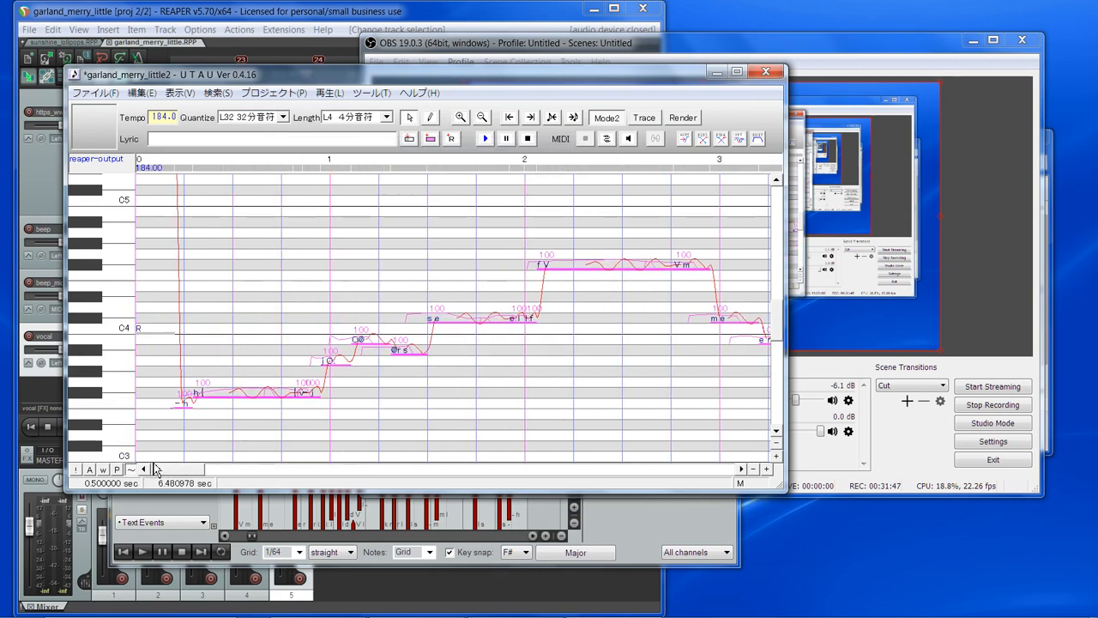
{"action": "left_click", "coordinate": [703, 140]}
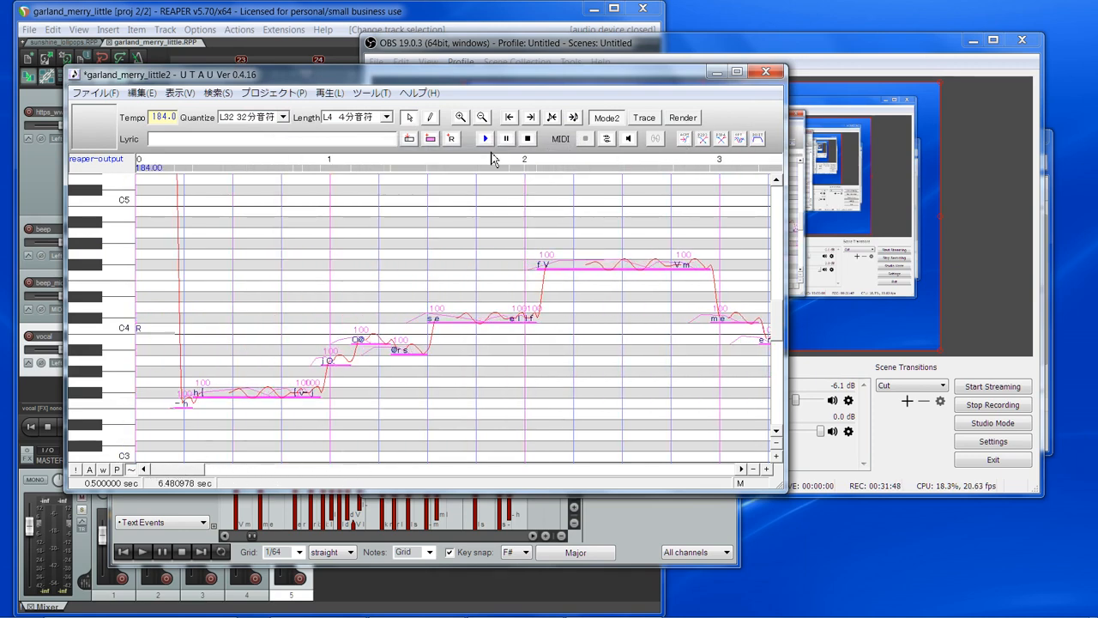
{"action": "left_click", "coordinate": [488, 142]}
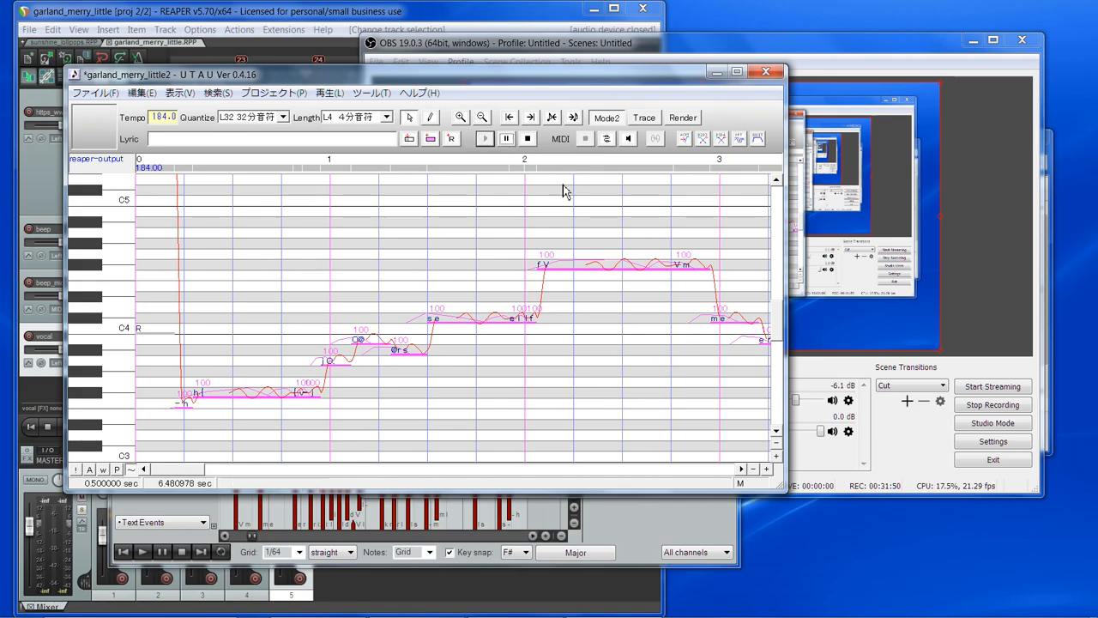
{"action": "left_click", "coordinate": [816, 461]}
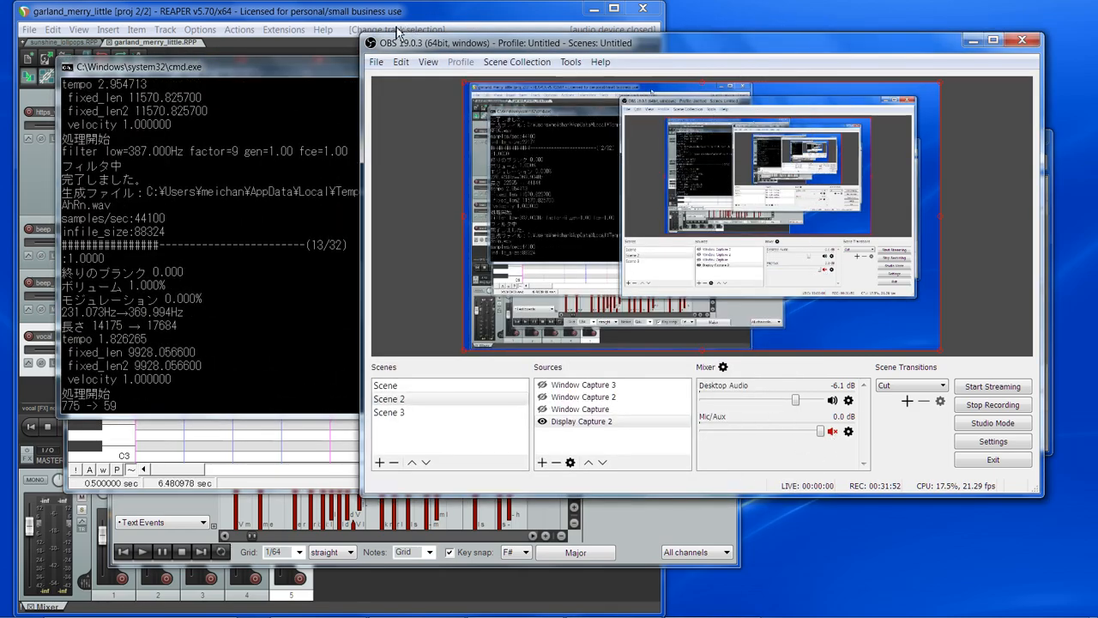
{"action": "left_click", "coordinate": [313, 66]}
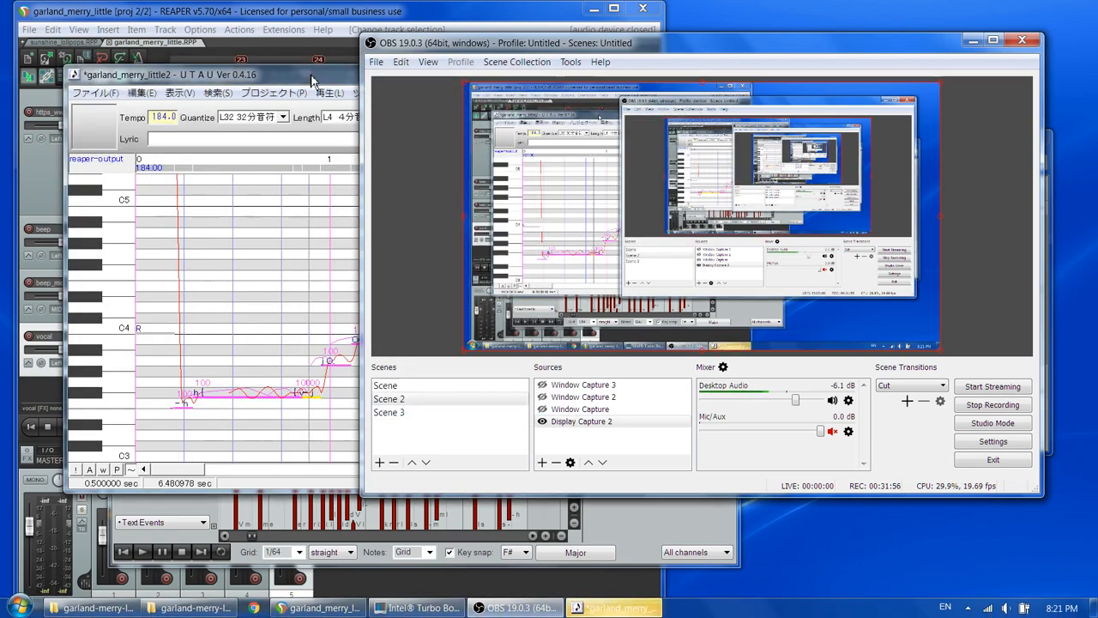
{"action": "left_click", "coordinate": [312, 78]}
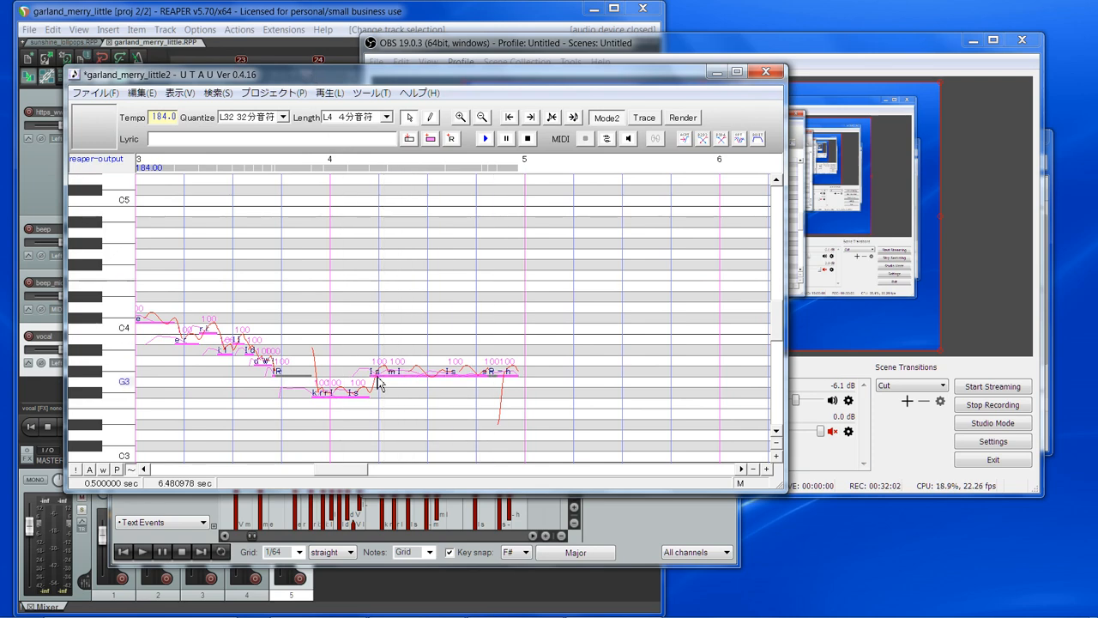
{"action": "left_click", "coordinate": [356, 396]}
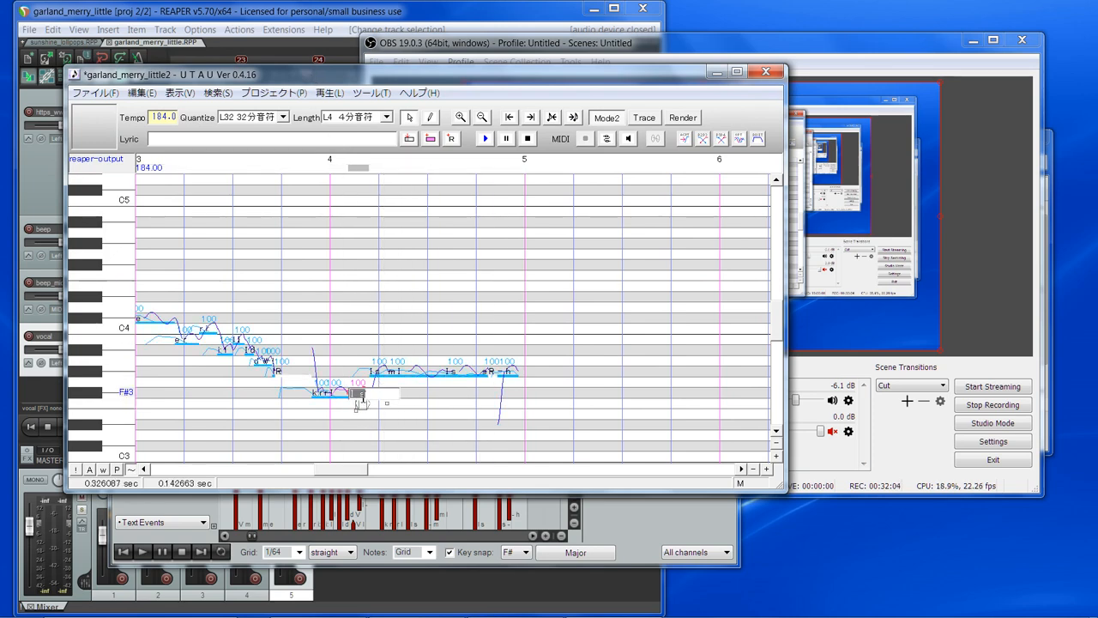
{"action": "left_click", "coordinate": [905, 441]}
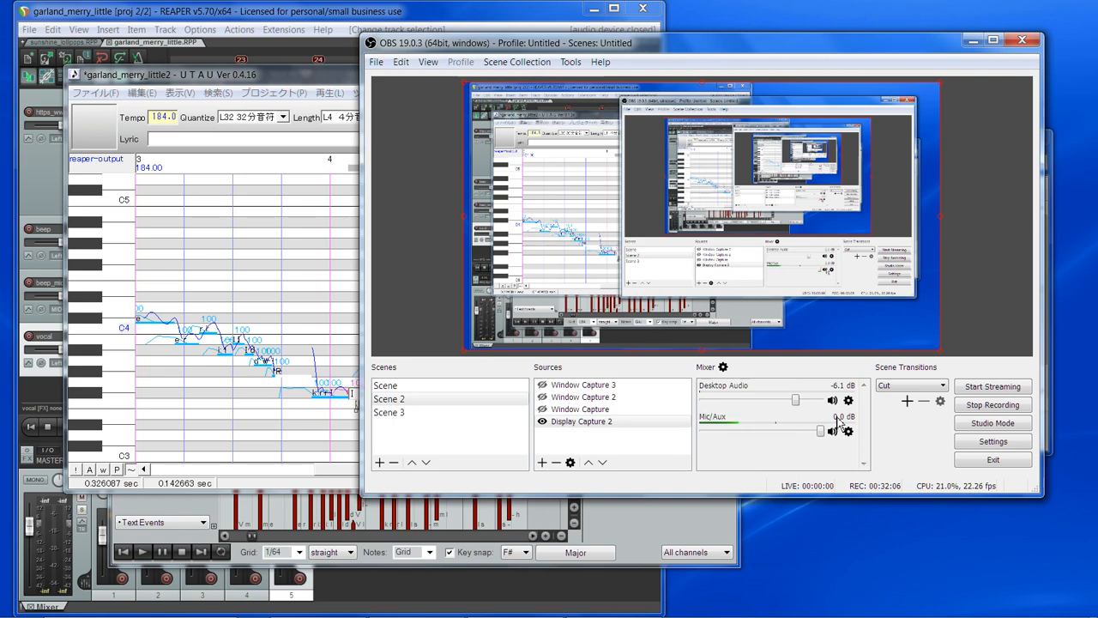
In REAPER, trim the last F#3 vocal note to end at marker 26 and move the "- m" text event to that point
{"action": "left_click", "coordinate": [439, 21]}
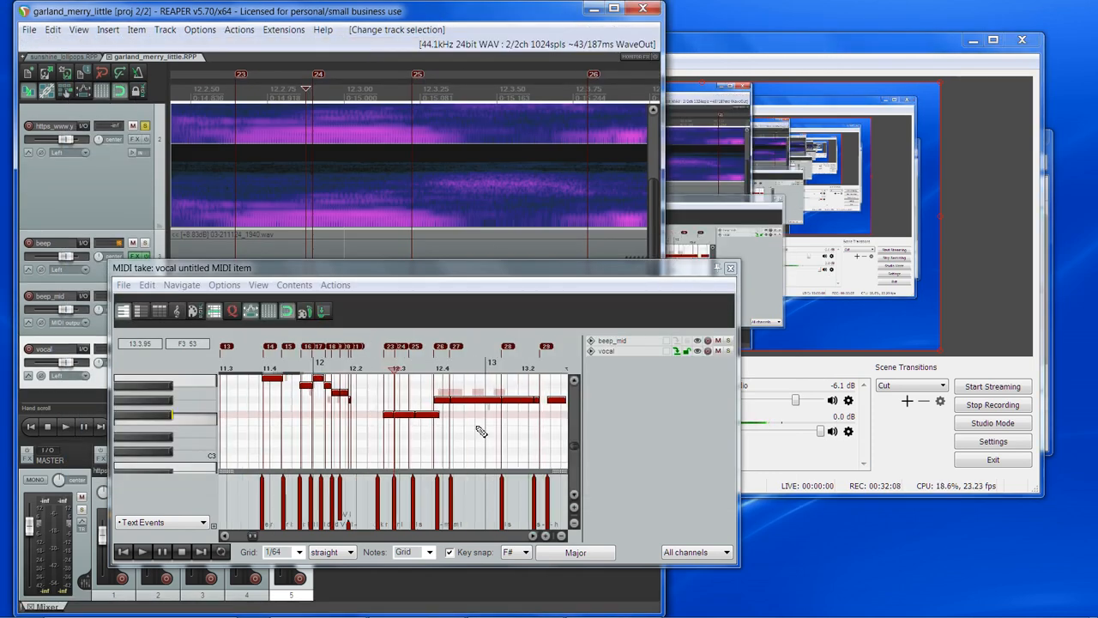
{"action": "left_click", "coordinate": [478, 369]}
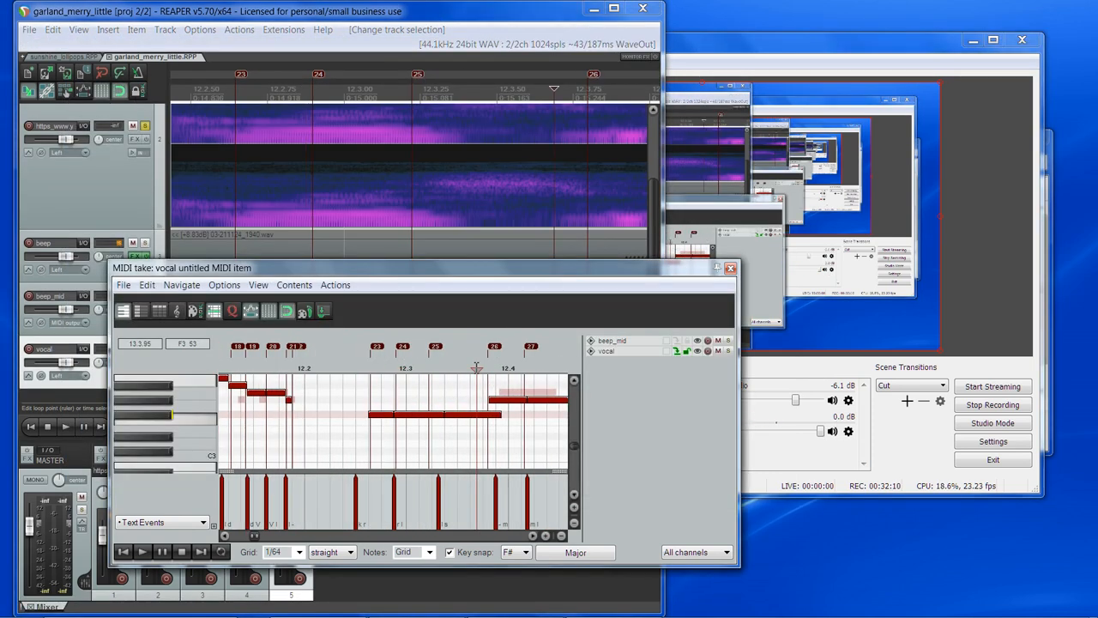
{"action": "key", "text": "space"}
{"action": "key", "text": "space"}
{"action": "scroll", "coordinate": [542, 429], "scroll_direction": "up", "scroll_amount": 3}
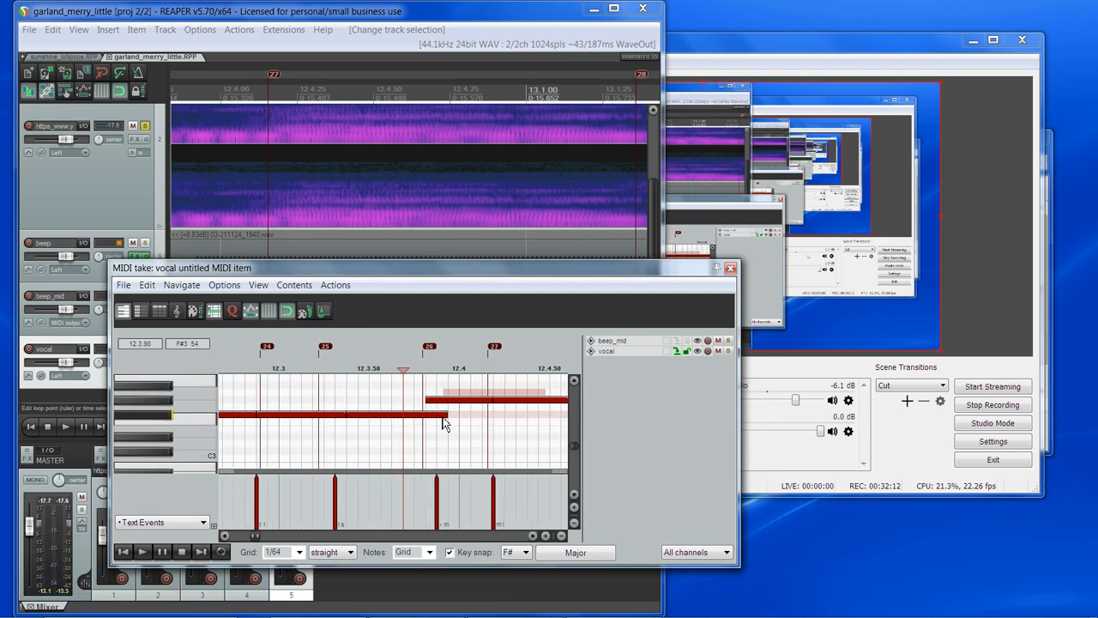
{"action": "left_click_drag", "start_coordinate": [424, 417], "coordinate": [426, 417]}
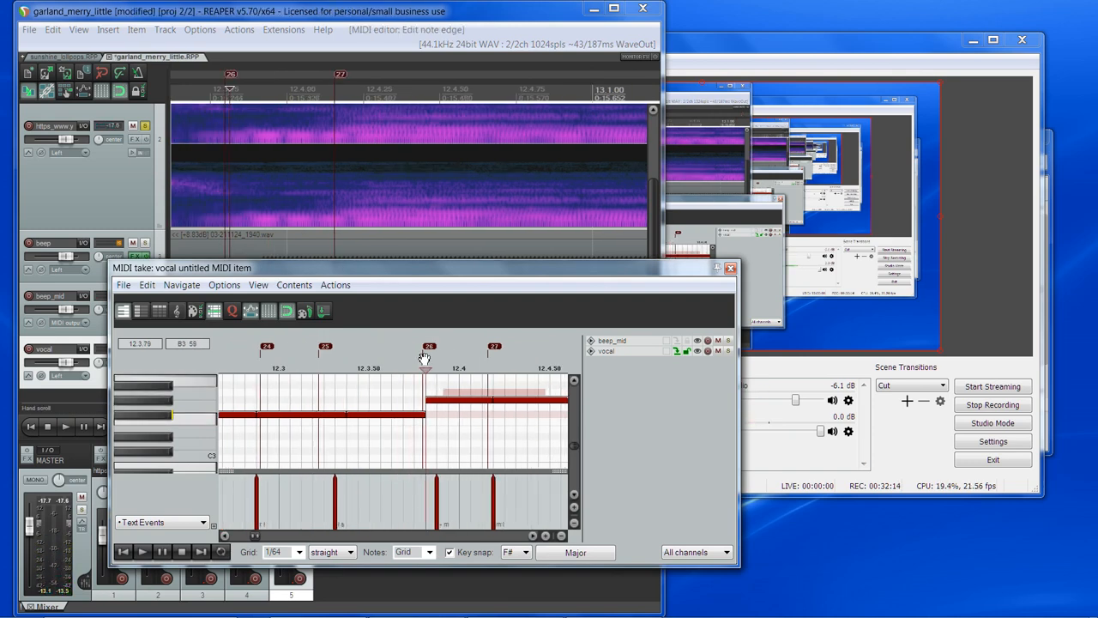
{"action": "left_click_drag", "start_coordinate": [442, 498], "coordinate": [431, 499]}
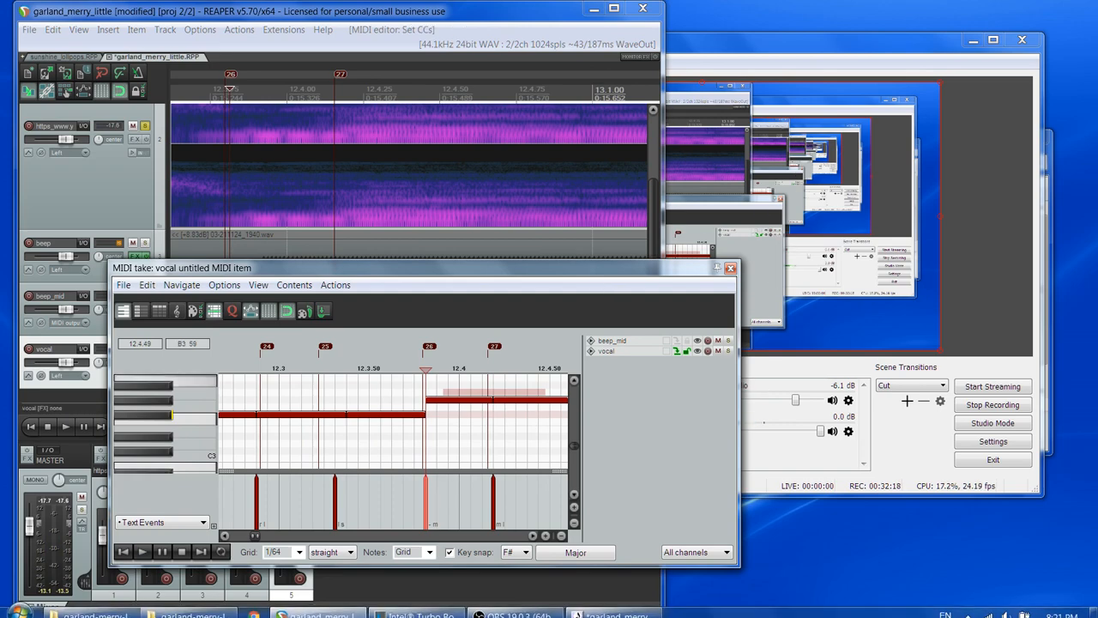
Switch to UTAU and change the lyric of the first G#3 note after the F#3 notes to "- m" in its properties
{"action": "left_click", "coordinate": [642, 614]}
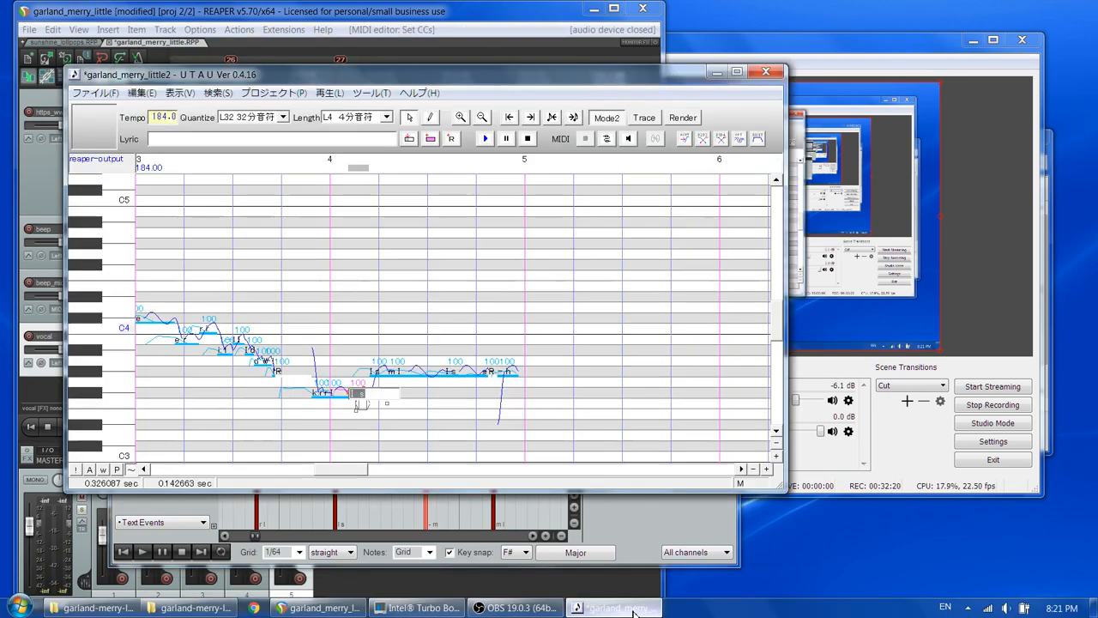
{"action": "scroll", "coordinate": [362, 441], "scroll_direction": "up", "scroll_amount": 1}
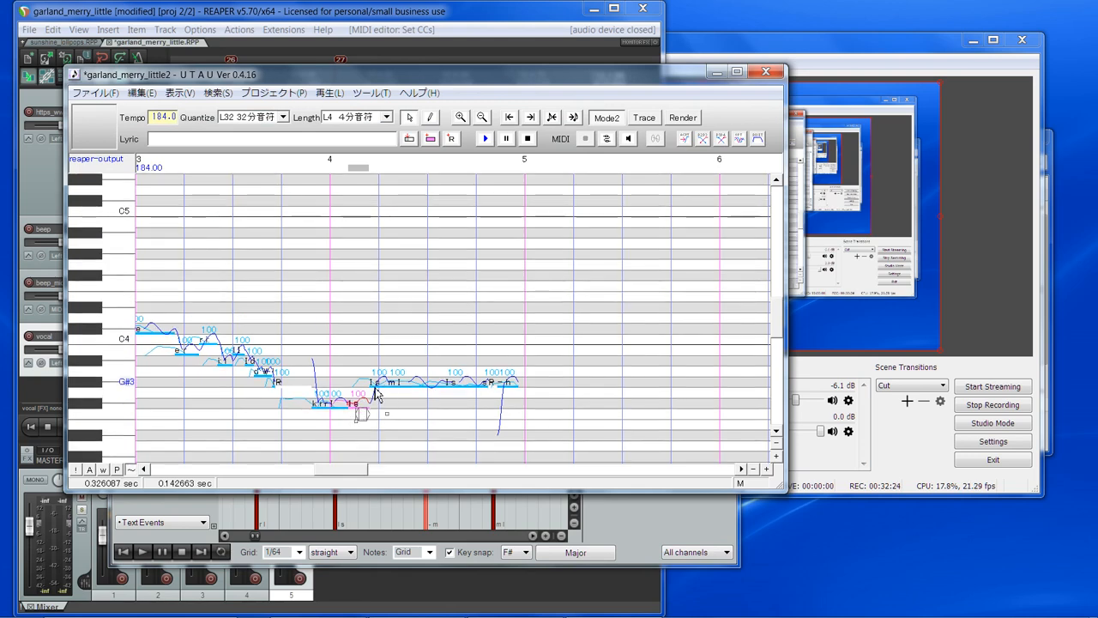
{"action": "left_click_drag", "start_coordinate": [357, 409], "coordinate": [376, 384]}
{"action": "right_click", "coordinate": [375, 385]}
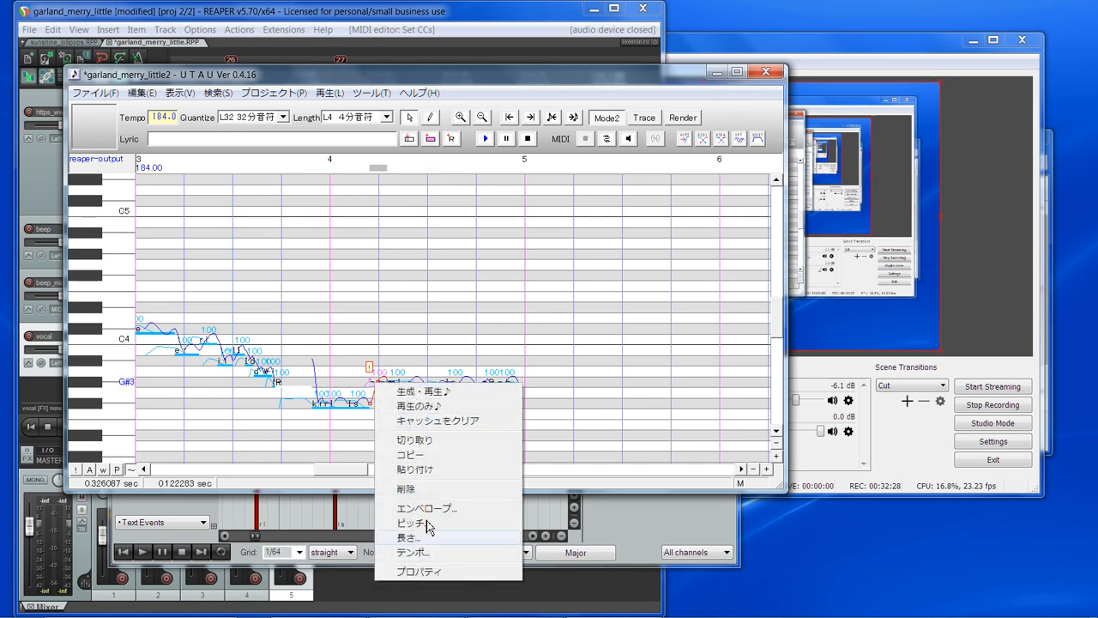
{"action": "left_click", "coordinate": [435, 571]}
{"action": "left_click", "coordinate": [426, 309]}
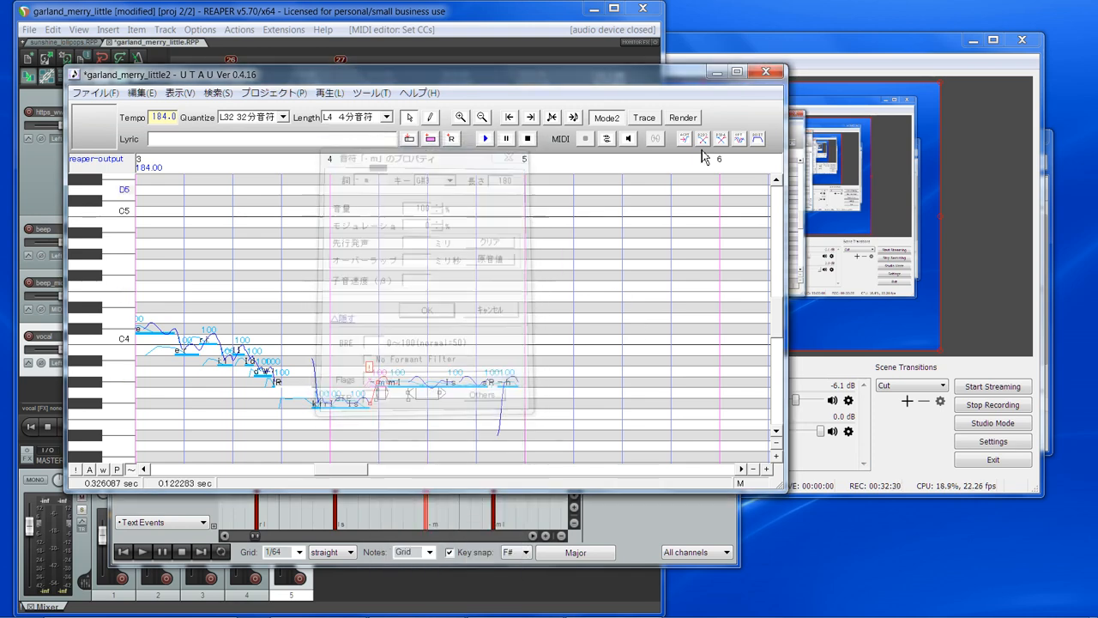
Select all notes and play the updated vocal from the beginning, muting the microphone in OBS only during playback
{"action": "left_click_drag", "start_coordinate": [515, 436], "coordinate": [121, 401]}
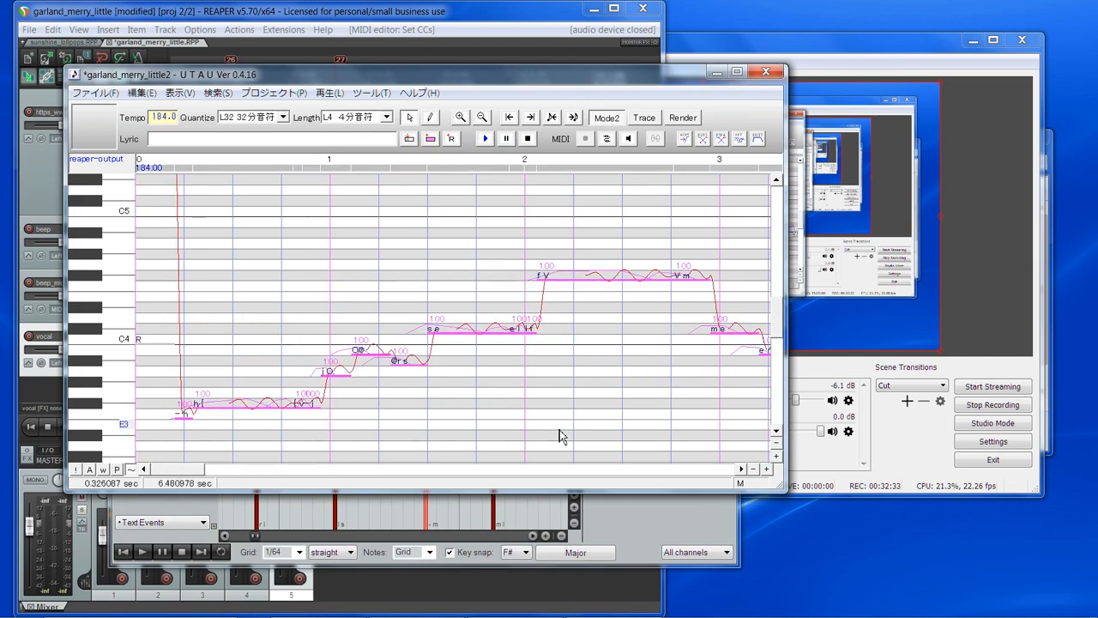
{"action": "left_click", "coordinate": [898, 437]}
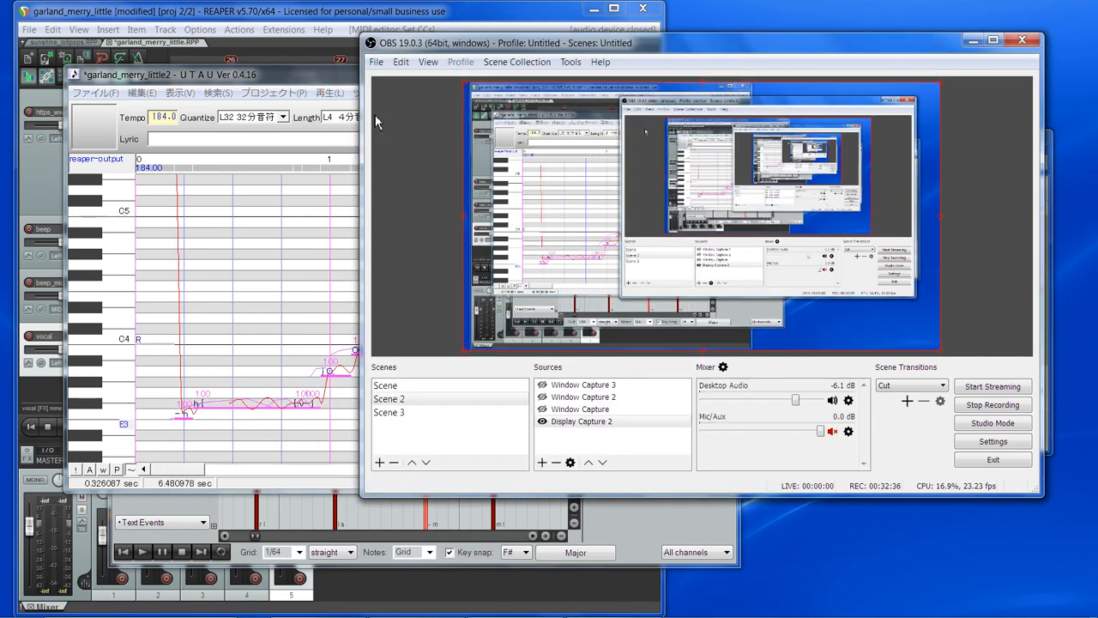
{"action": "left_click", "coordinate": [356, 75]}
{"action": "left_click", "coordinate": [487, 140]}
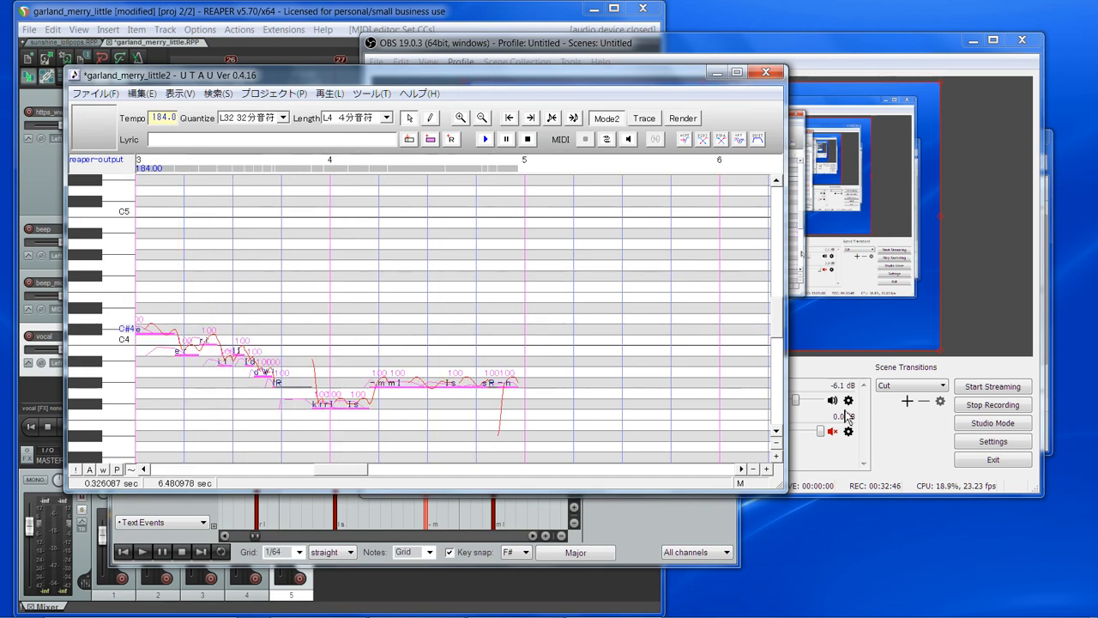
{"action": "left_click", "coordinate": [833, 432]}
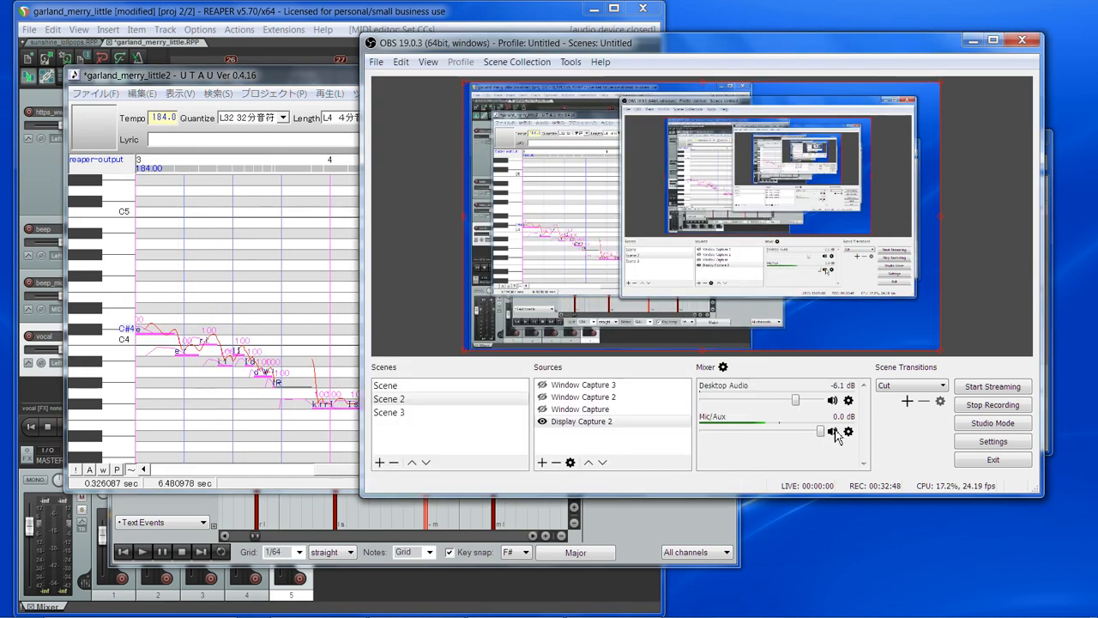